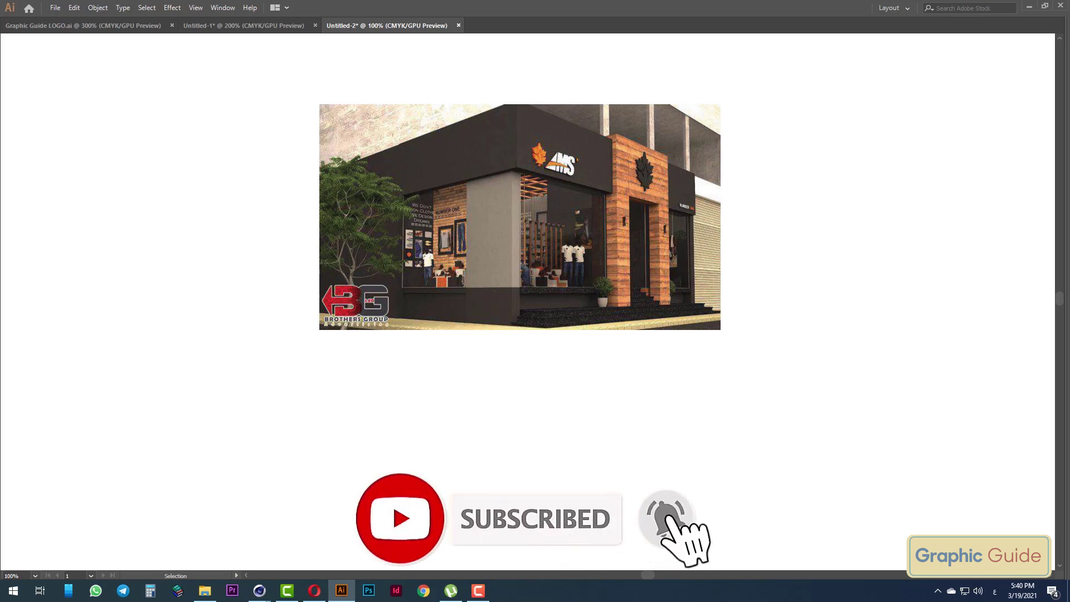
# Close the Graphic Guide LOGO.ai document, leaving the Untitled-2 storefront image document
pyautogui.click(94, 24)
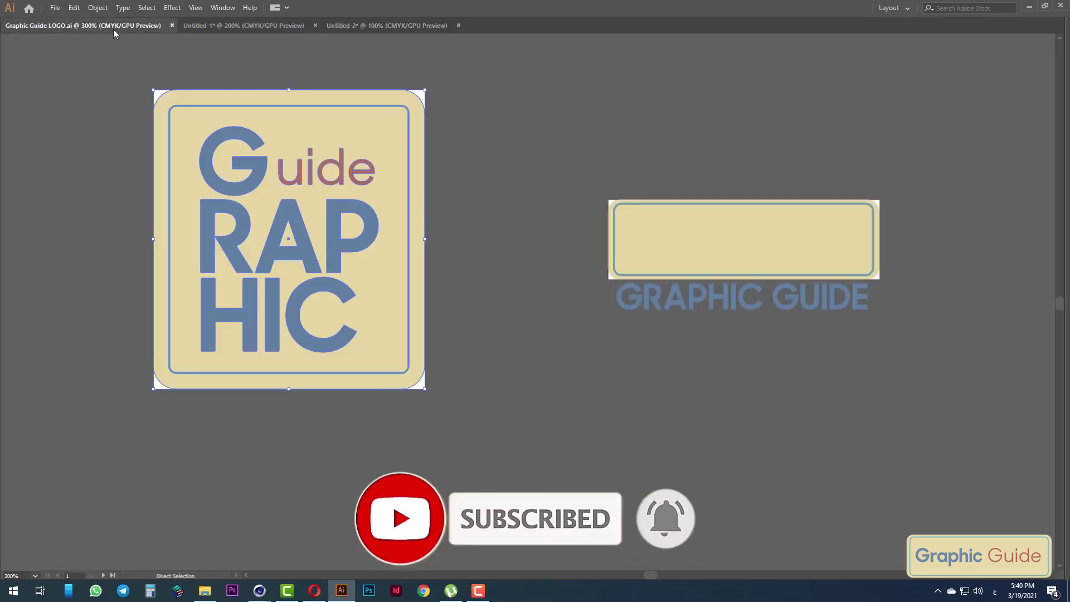
pyautogui.click(172, 26)
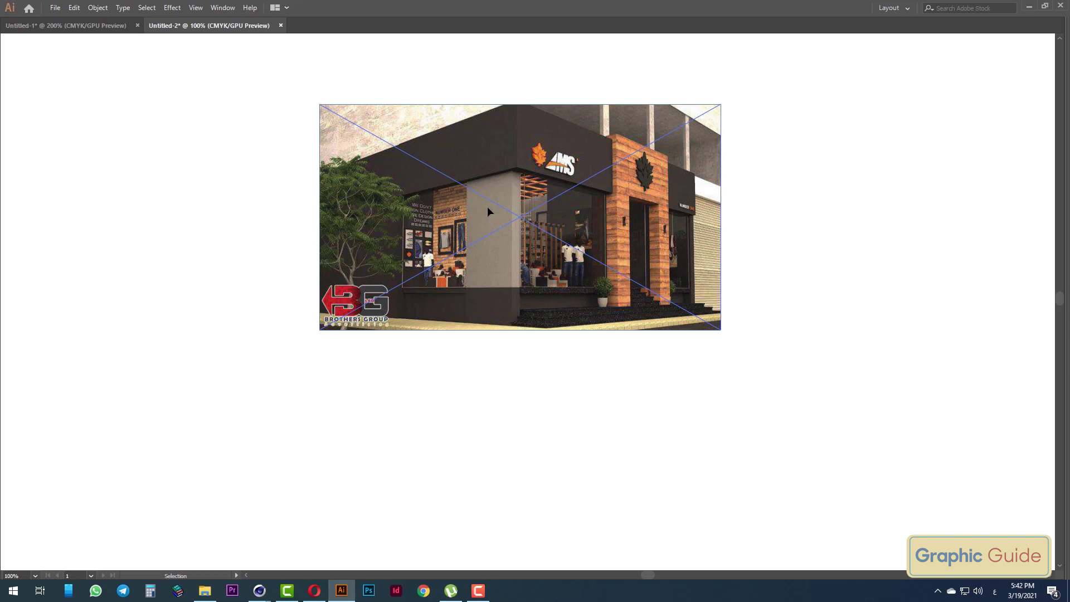
# Nudge the storefront photo upward, deselect it, and restore the panels with the Rectangle tool active
pyautogui.moveTo(497, 239); pyautogui.dragTo(501, 212)
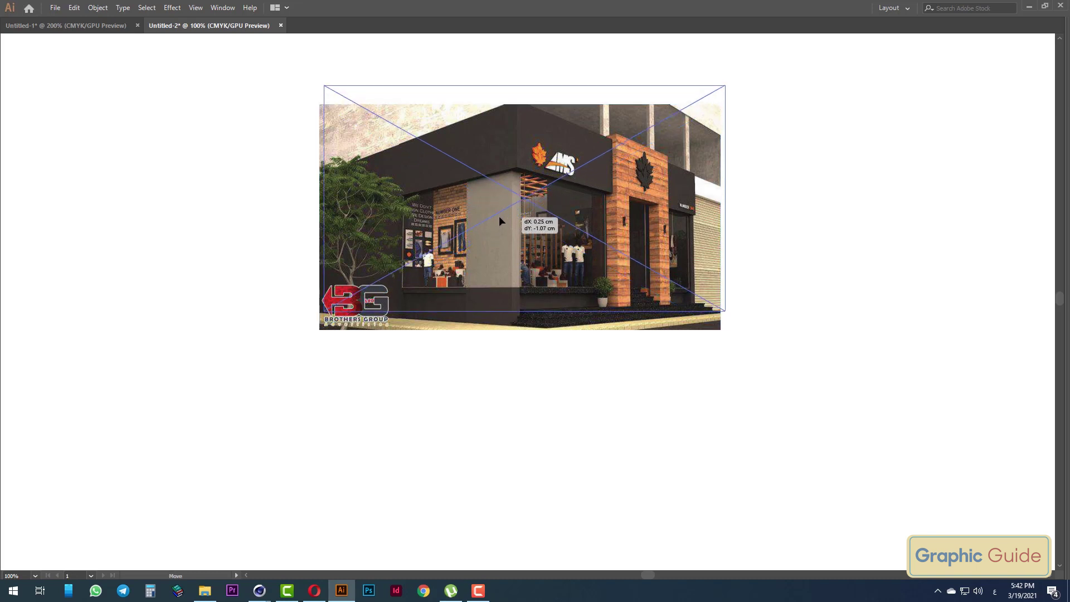
pyautogui.click(533, 389)
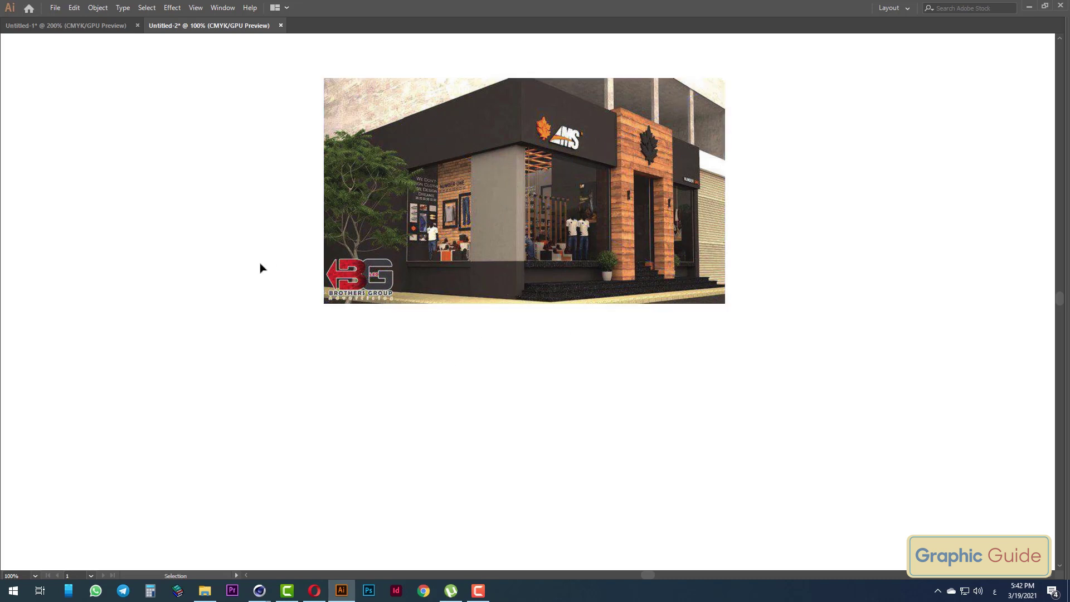
pyautogui.press('Tab')
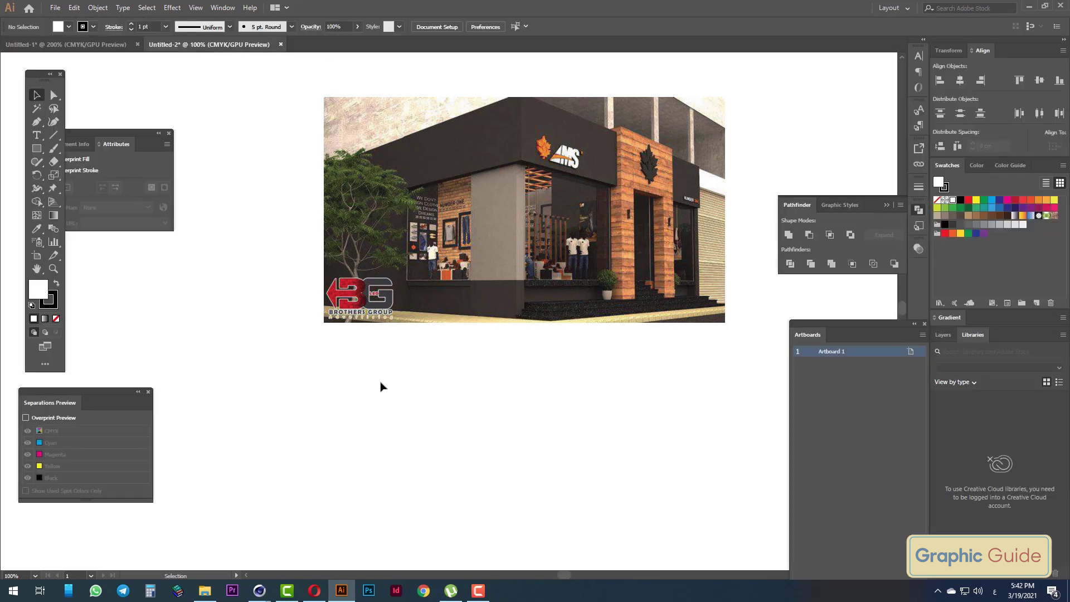
pyautogui.click(38, 152)
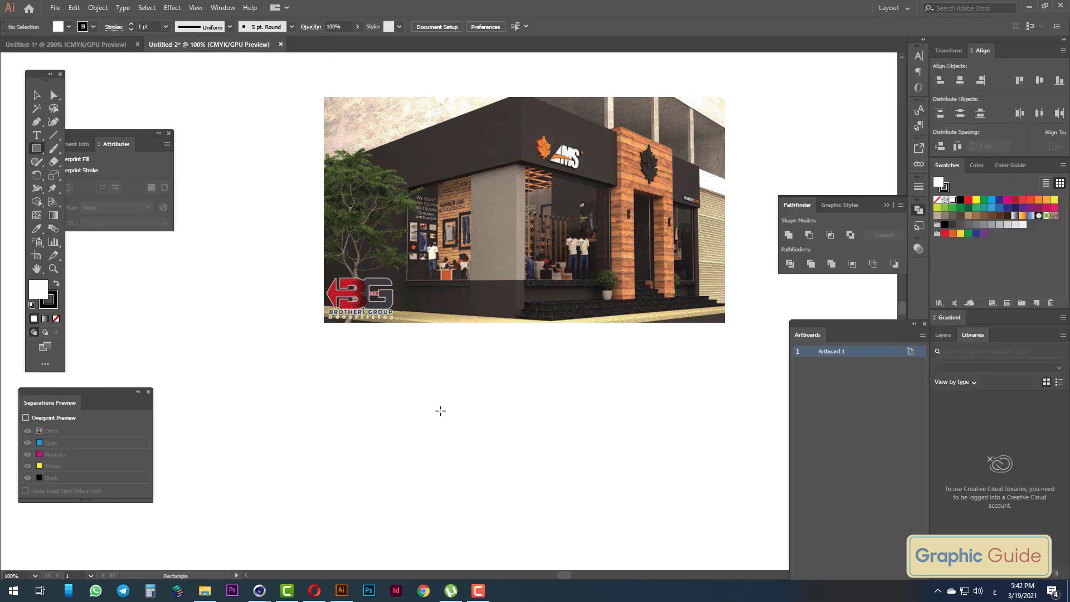
pyautogui.moveTo(443, 412)
pyautogui.mouseDown()
pyautogui.moveTo(470, 355)
pyautogui.moveTo(471, 368)
pyautogui.mouseUp()
pyautogui.press('Tab')
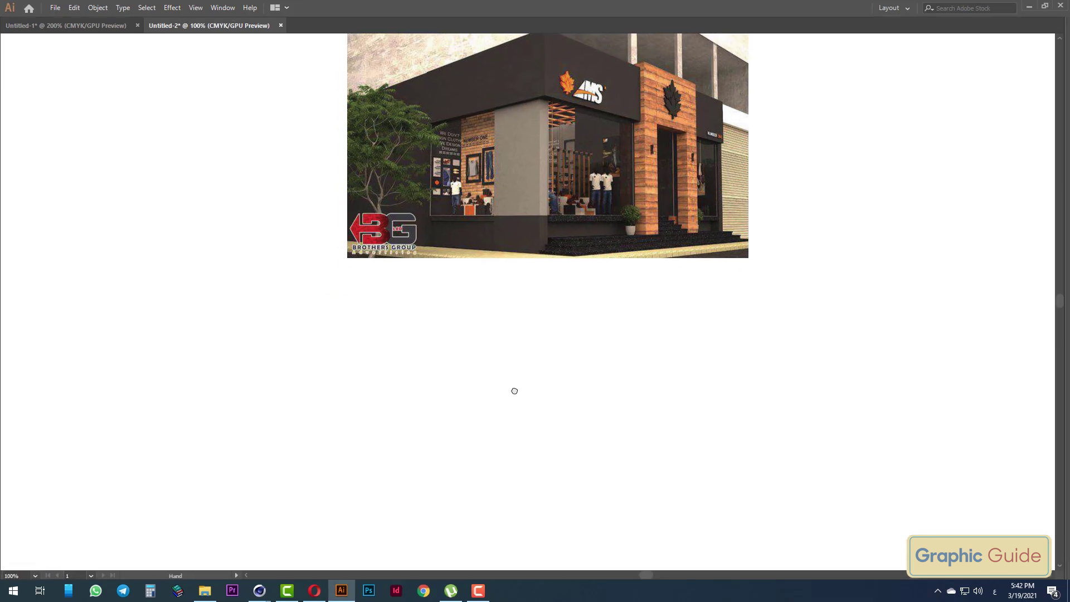
pyautogui.press('Tab')
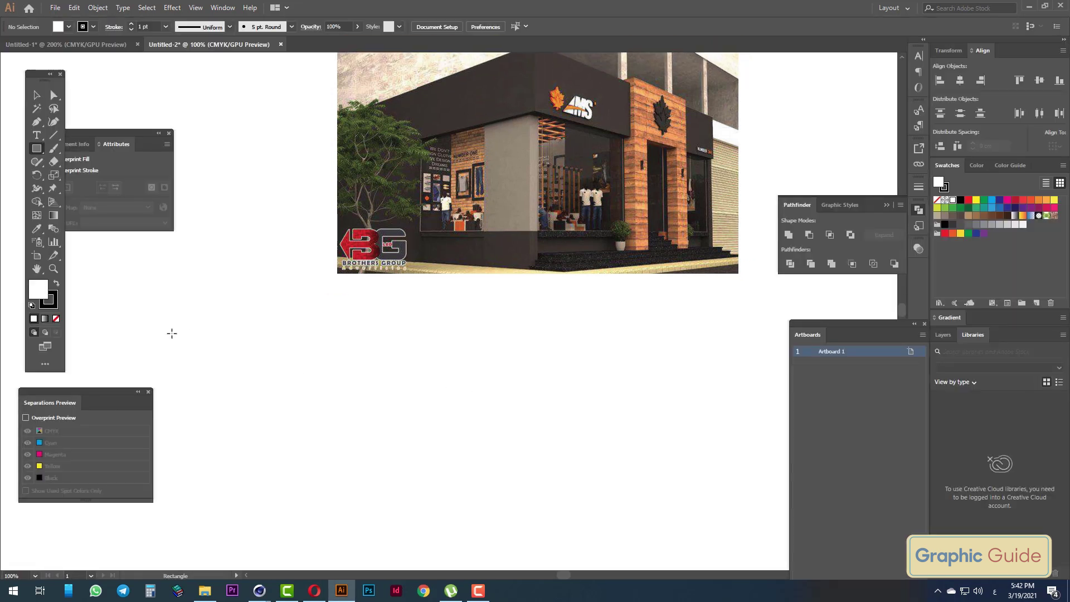
# Draw a long thin rectangle below the storefront photo, trying and undoing a 50 height
pyautogui.moveTo(171, 338); pyautogui.dragTo(755, 363)
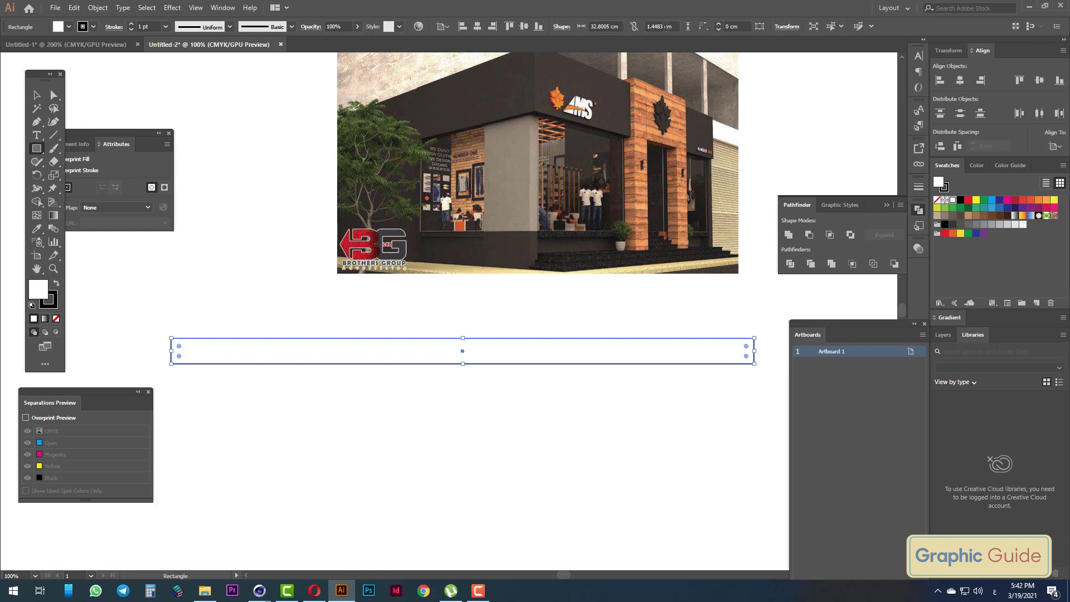
pyautogui.click(657, 26)
pyautogui.write('50')
pyautogui.press('Return')
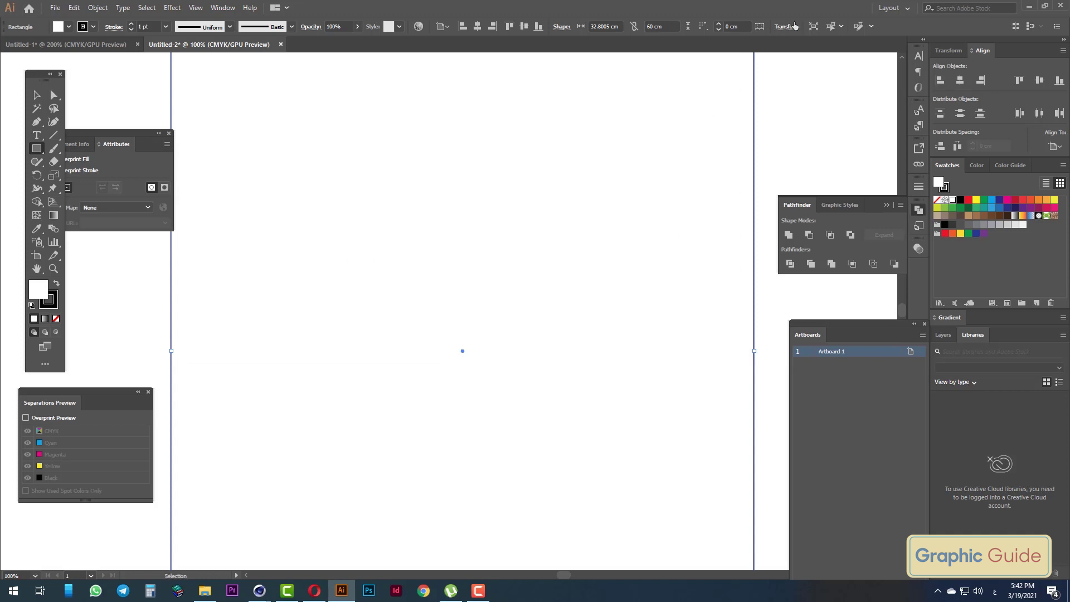
pyautogui.hotkey('ctrl', 'z')
pyautogui.click(742, 25)
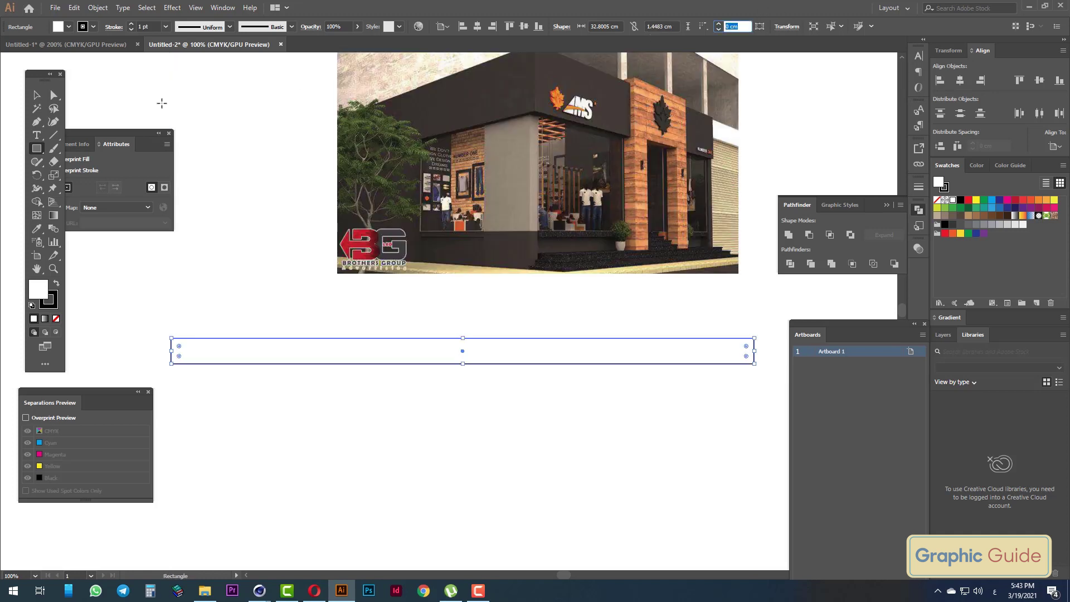
# Reselect the long rectangle and set its width to 60 cm
pyautogui.click(37, 95)
pyautogui.click(454, 494)
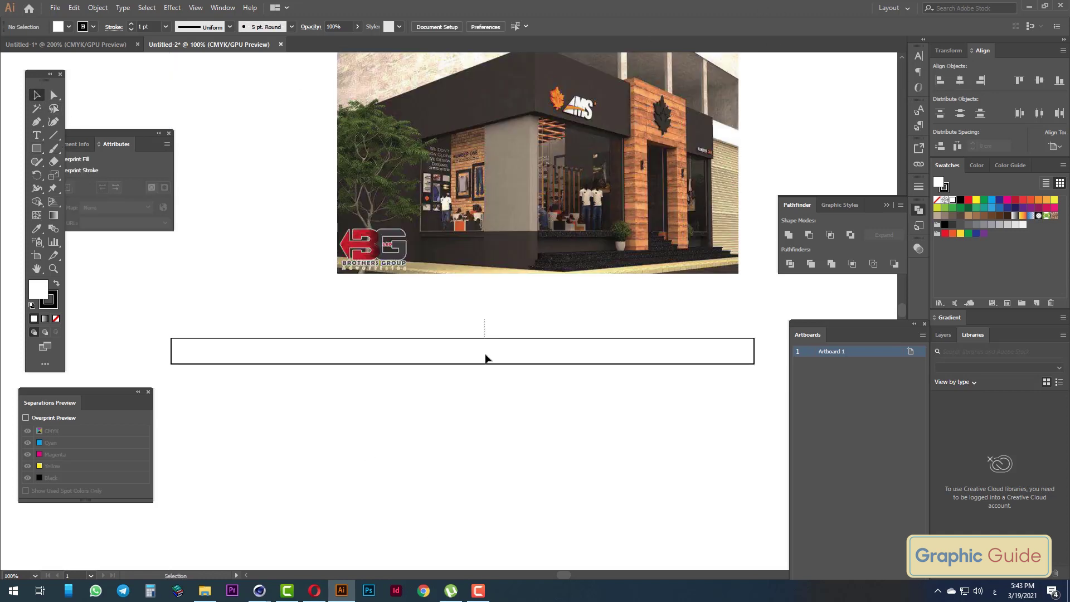
pyautogui.click(484, 359)
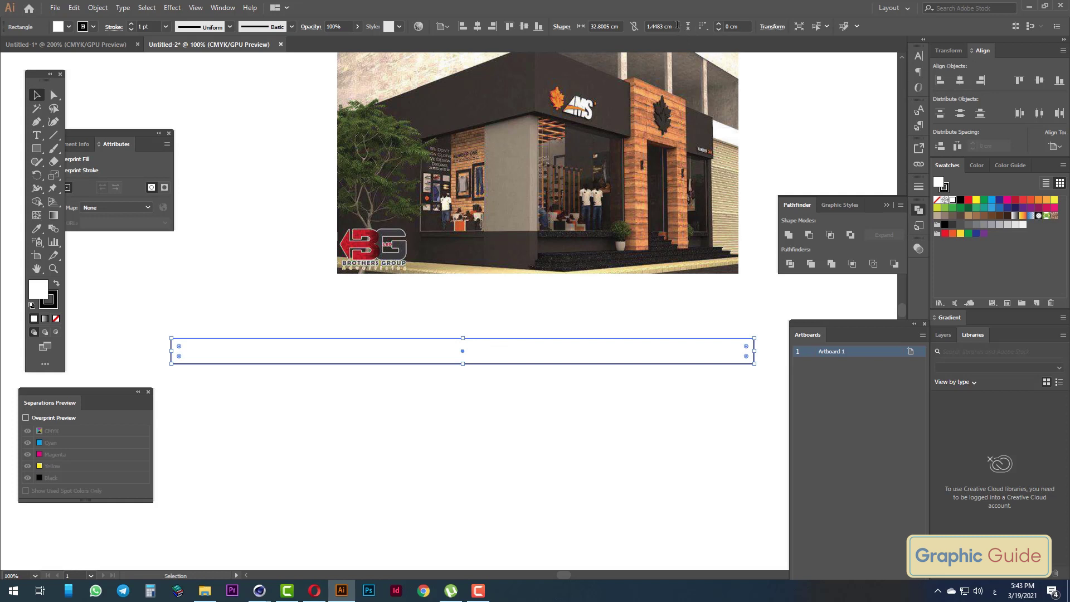
pyautogui.doubleClick(622, 26)
pyautogui.write('60')
pyautogui.press('Return')
# Zoom and pan around to check the 60 cm rectangle, then deselect it
pyautogui.press('Tab')
pyautogui.keyDown('ctrl'); pyautogui.keyDown('alt'); pyautogui.click(527, 308); pyautogui.keyUp('alt'); pyautogui.keyUp('ctrl')
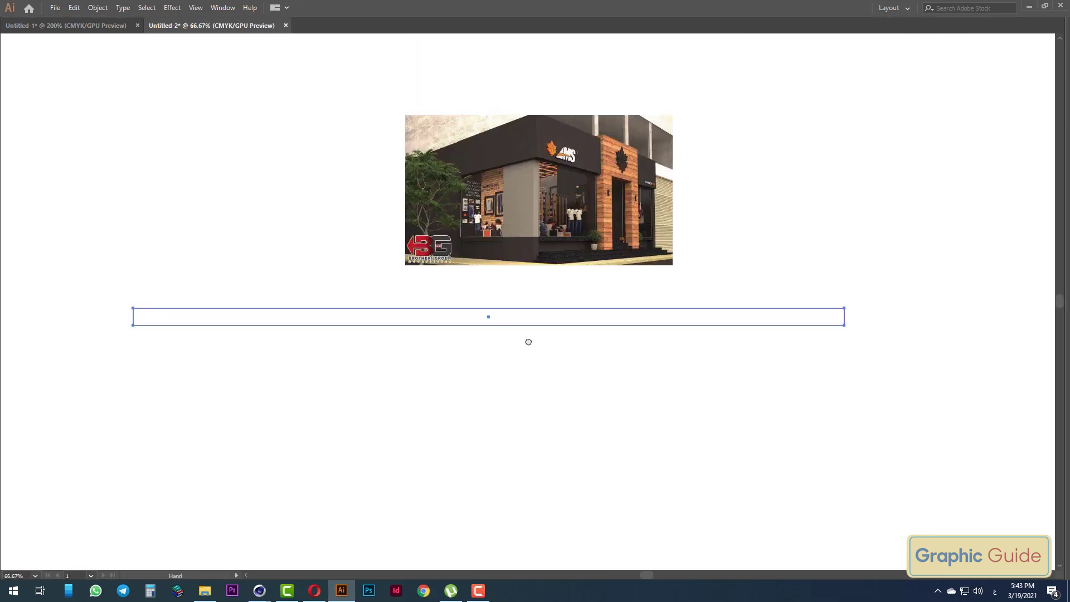
pyautogui.moveTo(528, 341)
pyautogui.mouseDown()
pyautogui.moveTo(554, 310)
pyautogui.moveTo(564, 433)
pyautogui.mouseUp()
pyautogui.press('Tab')
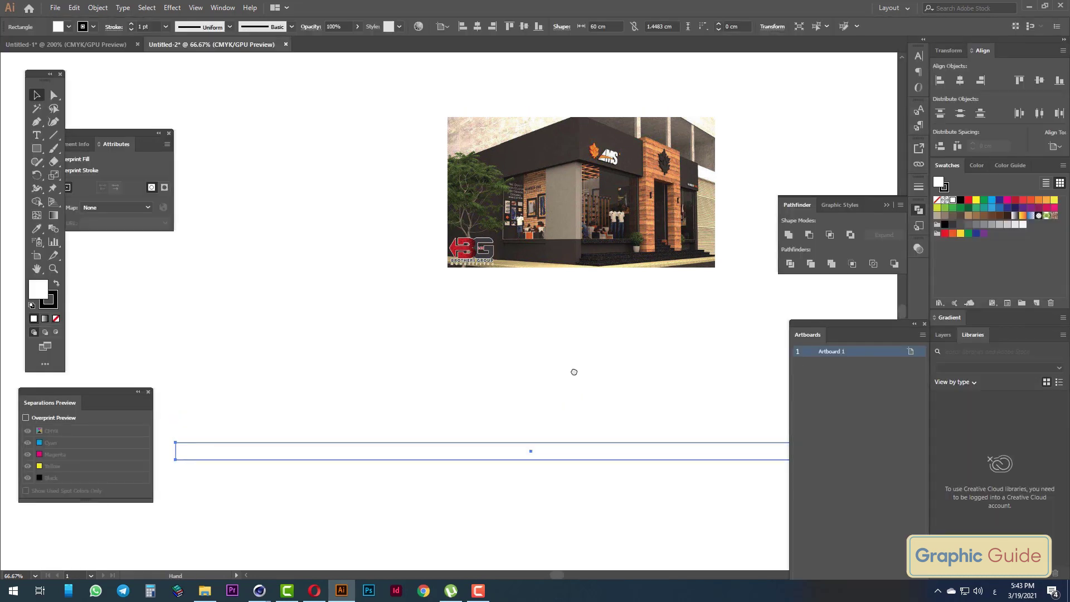
pyautogui.keyDown('ctrl'); pyautogui.click(503, 334); pyautogui.keyUp('ctrl')
pyautogui.moveTo(504, 335); pyautogui.dragTo(601, 296)
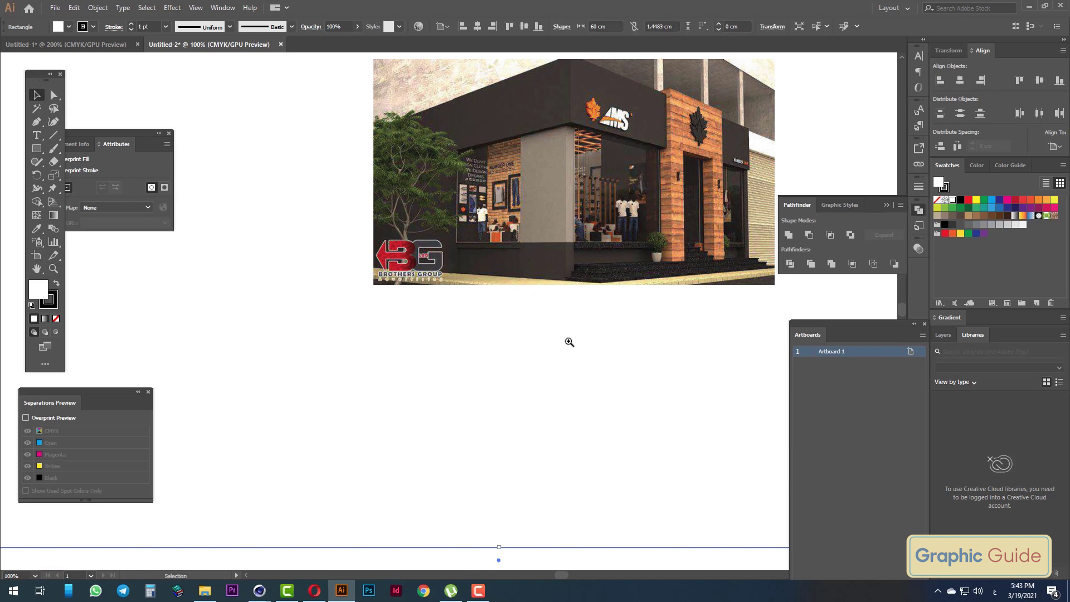
pyautogui.press('Tab')
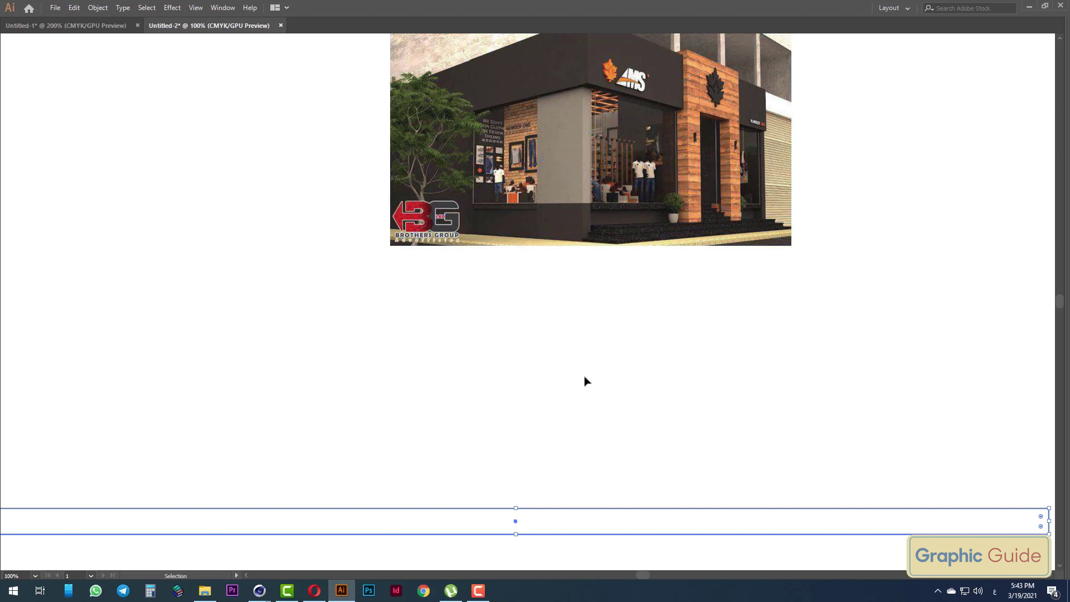
pyautogui.press('Tab')
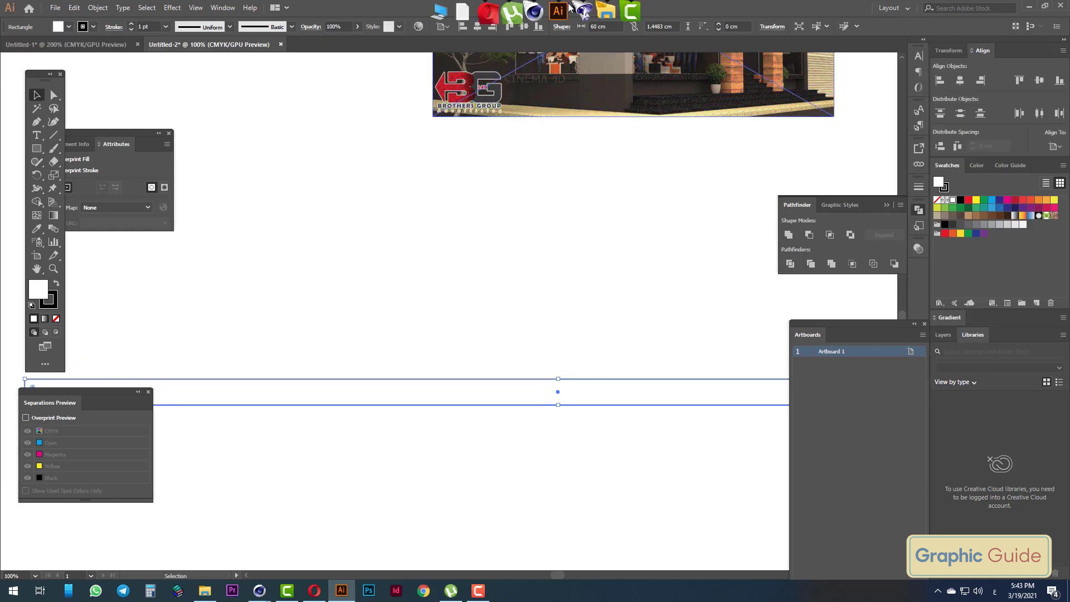
pyautogui.click(579, 166)
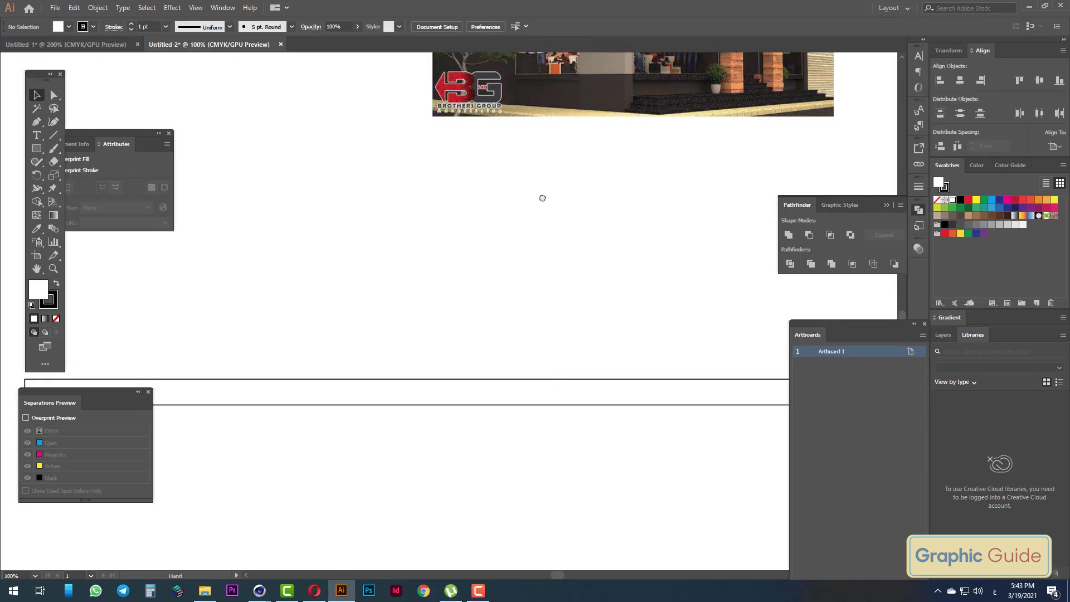
# Shorten the rectangle to 15 cm wide and move it to the left
pyautogui.scroll(3, 543, 198)
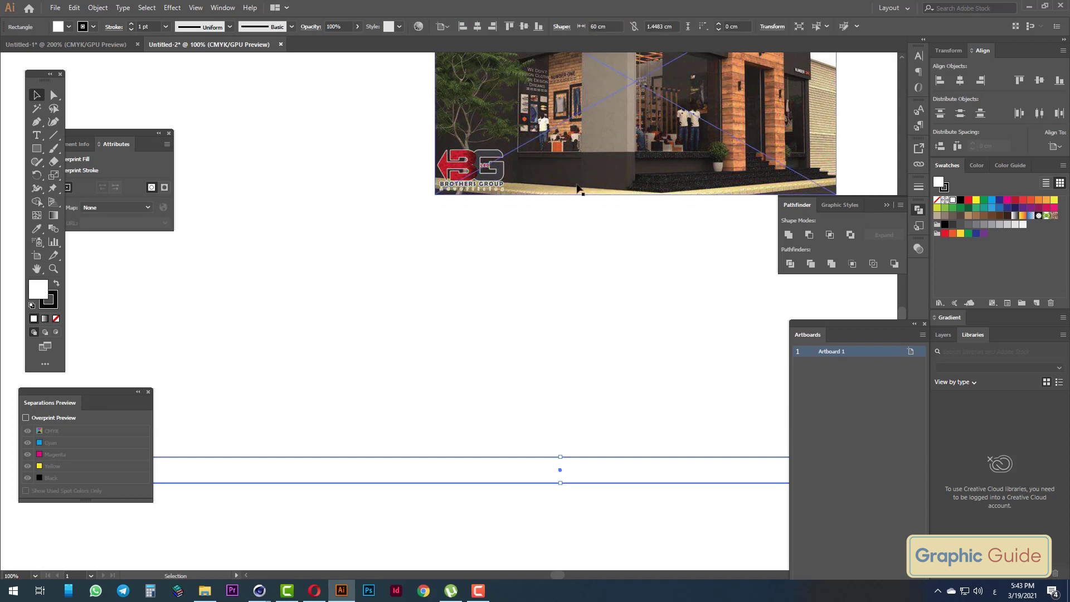
pyautogui.click(610, 26)
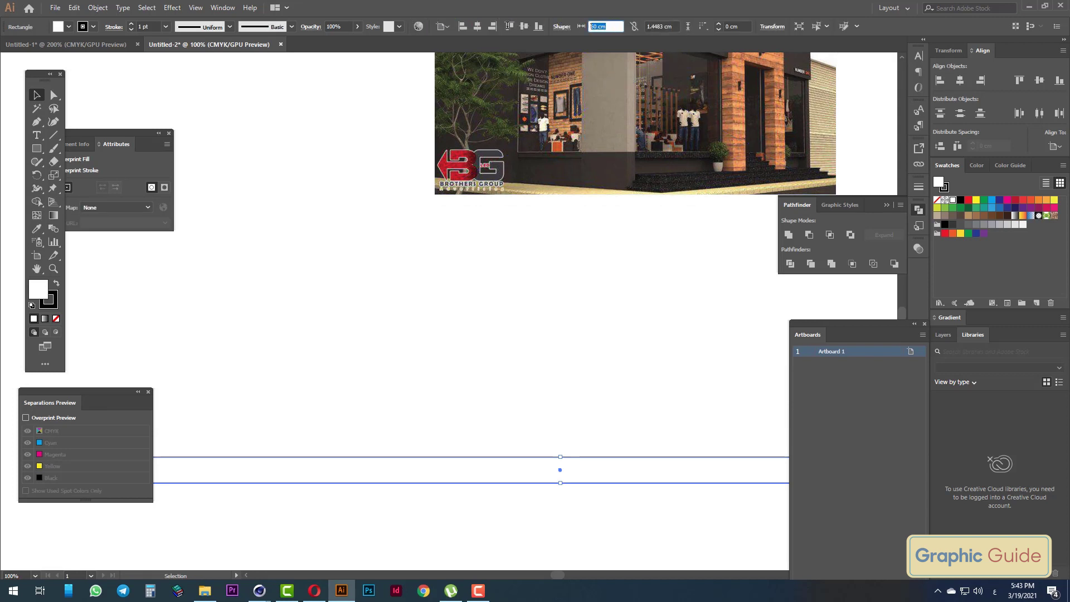
pyautogui.write('15')
pyautogui.press('Return')
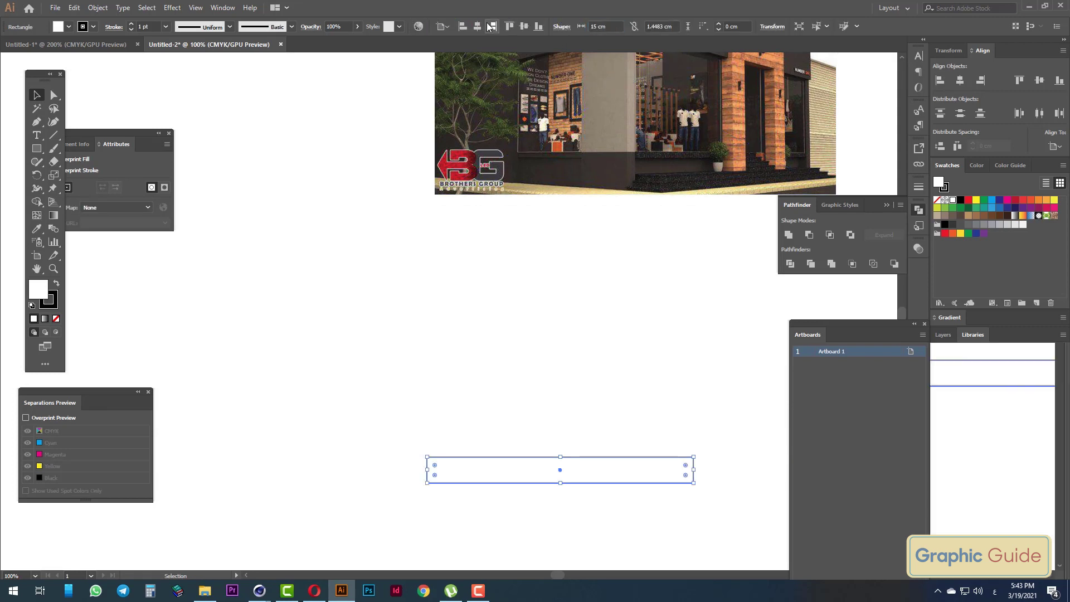
pyautogui.press('Tab')
pyautogui.moveTo(478, 471); pyautogui.dragTo(332, 474)
pyautogui.press('Tab')
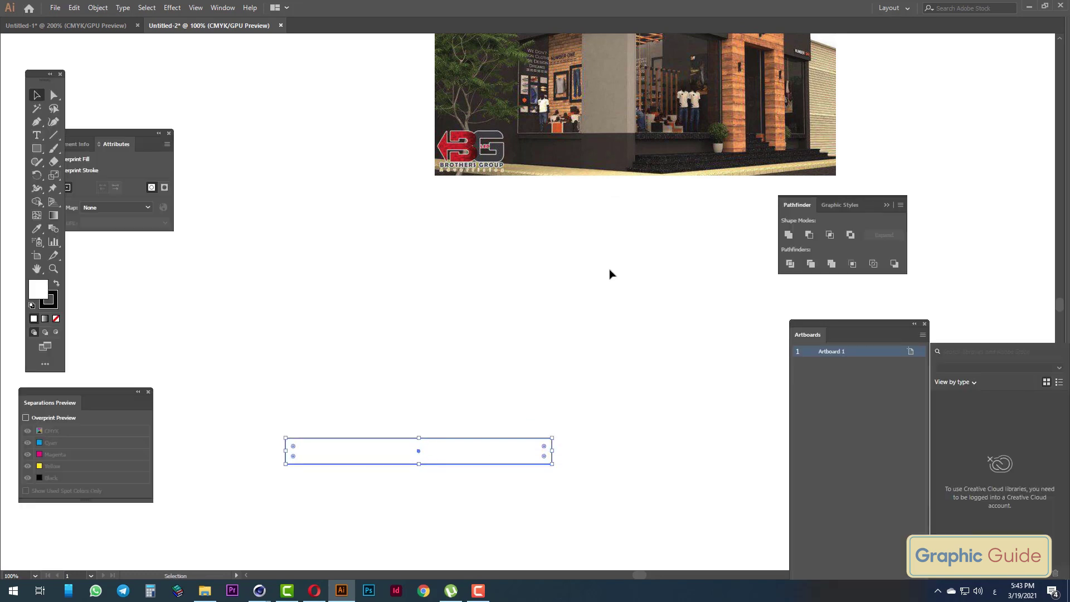
# Set the rectangle's height to 1 cm and shift it further left
pyautogui.click(677, 26)
pyautogui.write('1')
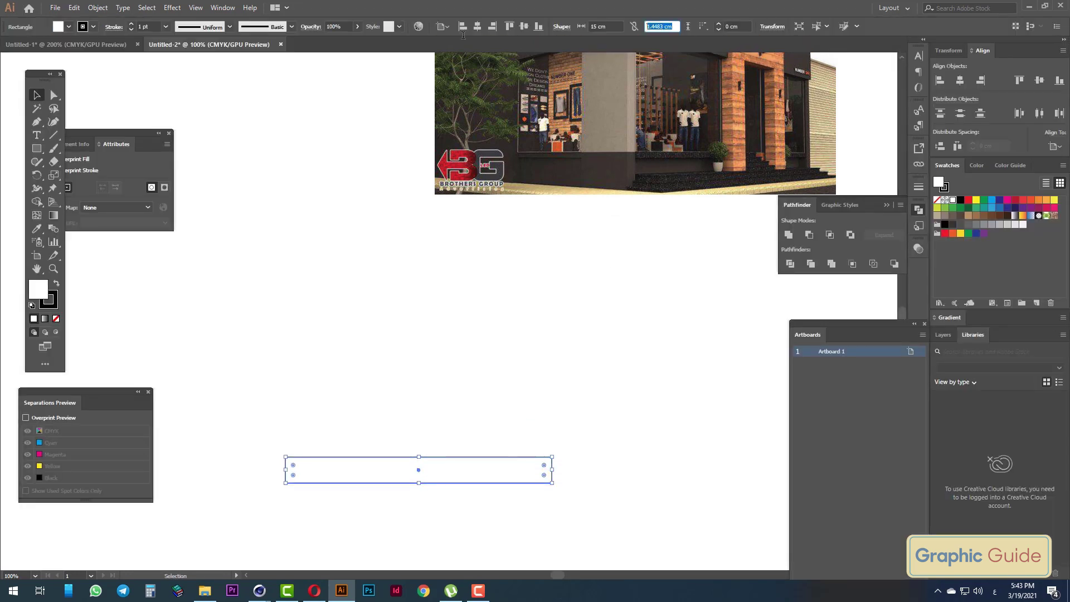
pyautogui.press('Return')
pyautogui.click(437, 295)
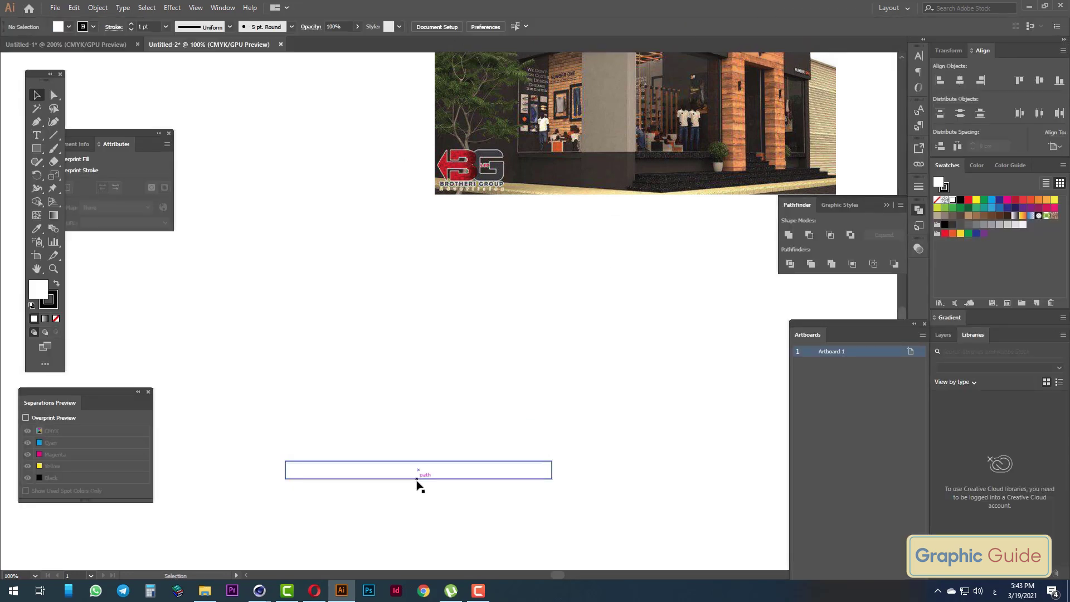
pyautogui.moveTo(374, 478); pyautogui.dragTo(272, 479)
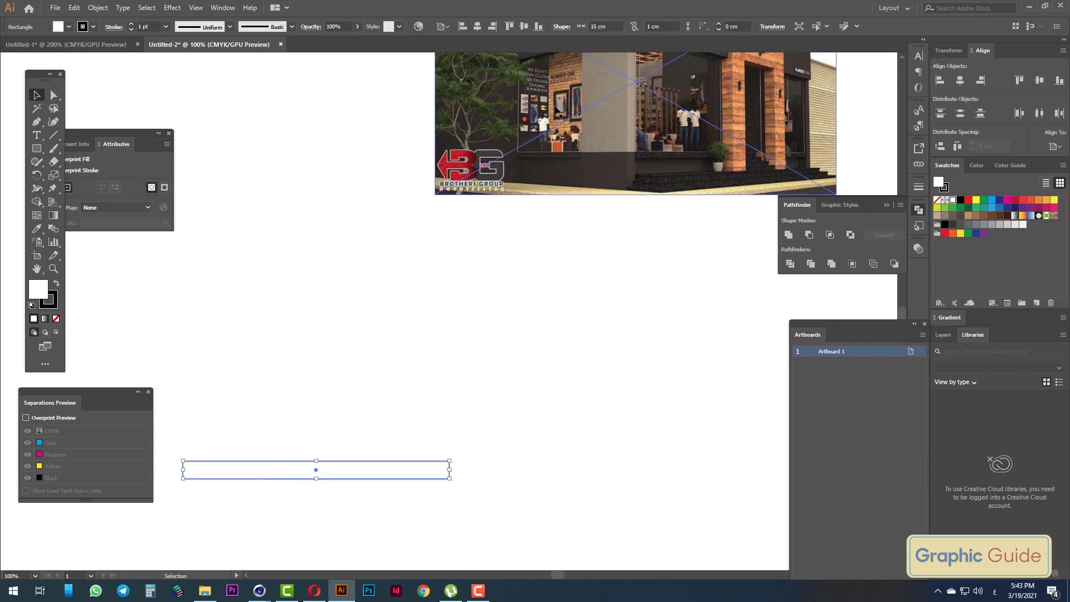
# Try a 0.5 cm height, then settle the rectangle at 0.7 cm tall
pyautogui.click(662, 26)
pyautogui.write('0.5')
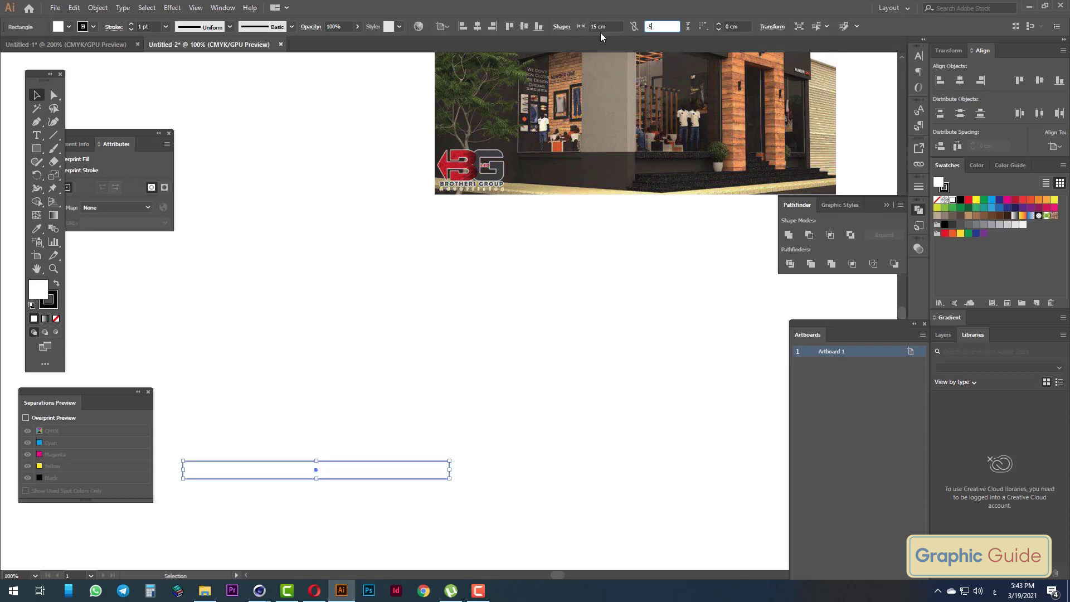
pyautogui.press('Return')
pyautogui.click(662, 26)
pyautogui.press('BackSpace')
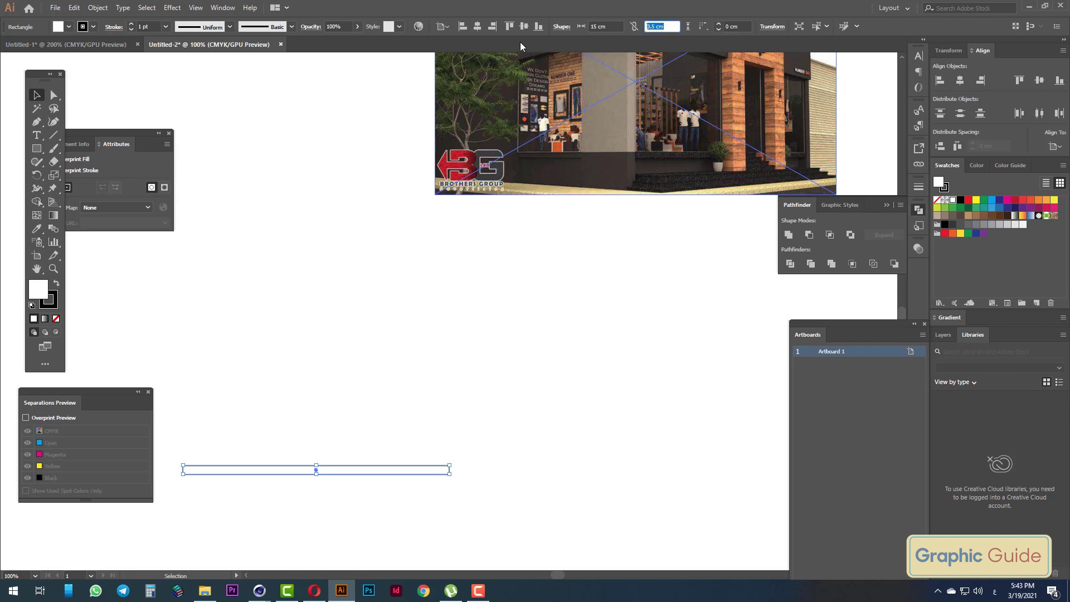
pyautogui.write('0.7')
pyautogui.press('Return')
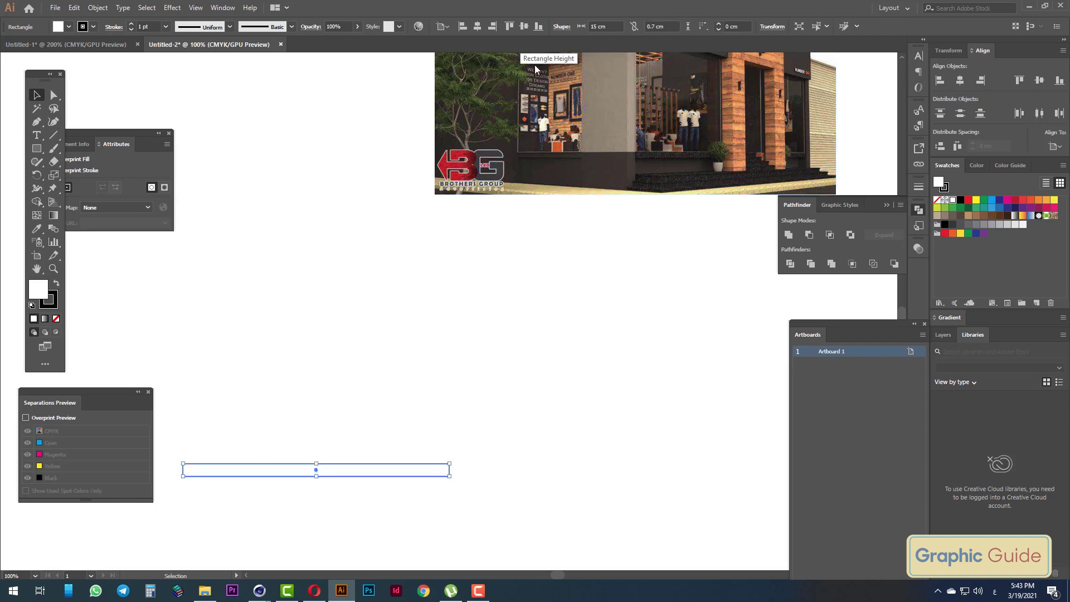
pyautogui.click(425, 448)
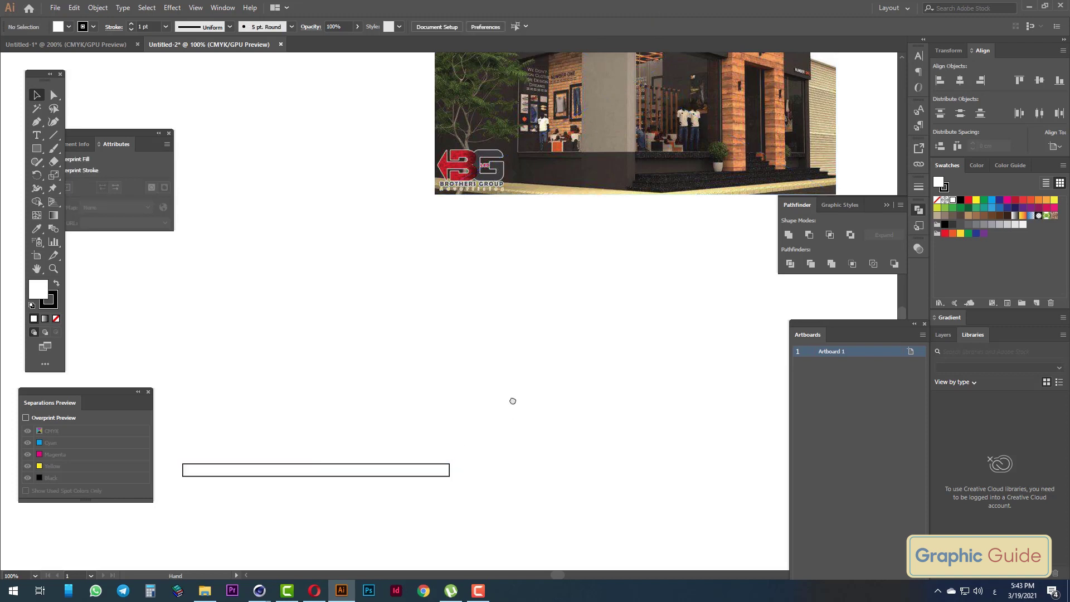
pyautogui.moveTo(511, 399)
pyautogui.mouseDown()
pyautogui.moveTo(487, 383)
pyautogui.moveTo(506, 411)
pyautogui.mouseUp()
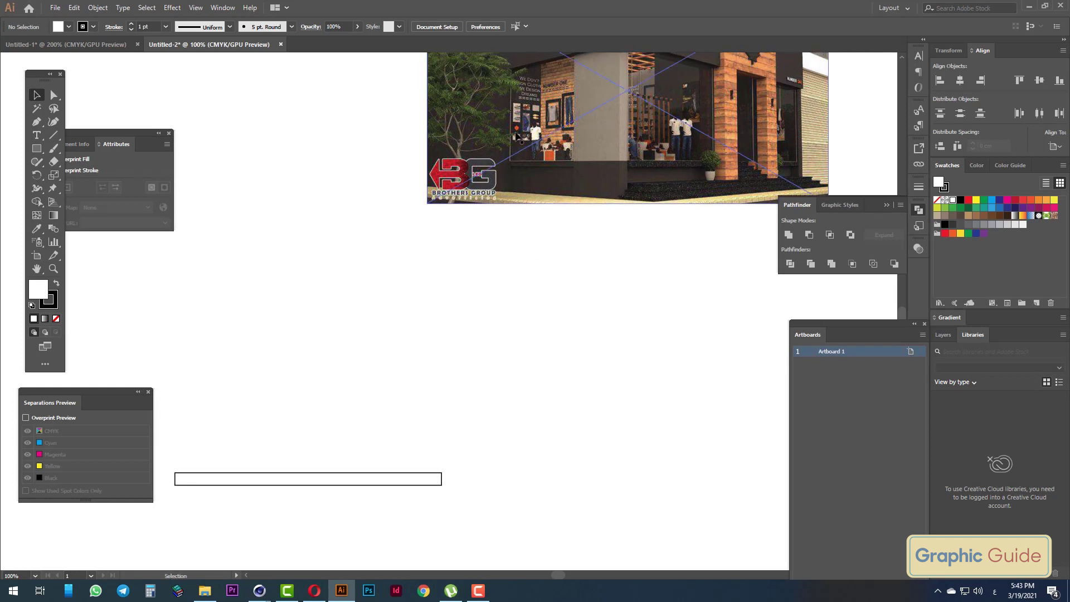
# Draw a horizontal line to the right of the wall rectangle
pyautogui.click(468, 279)
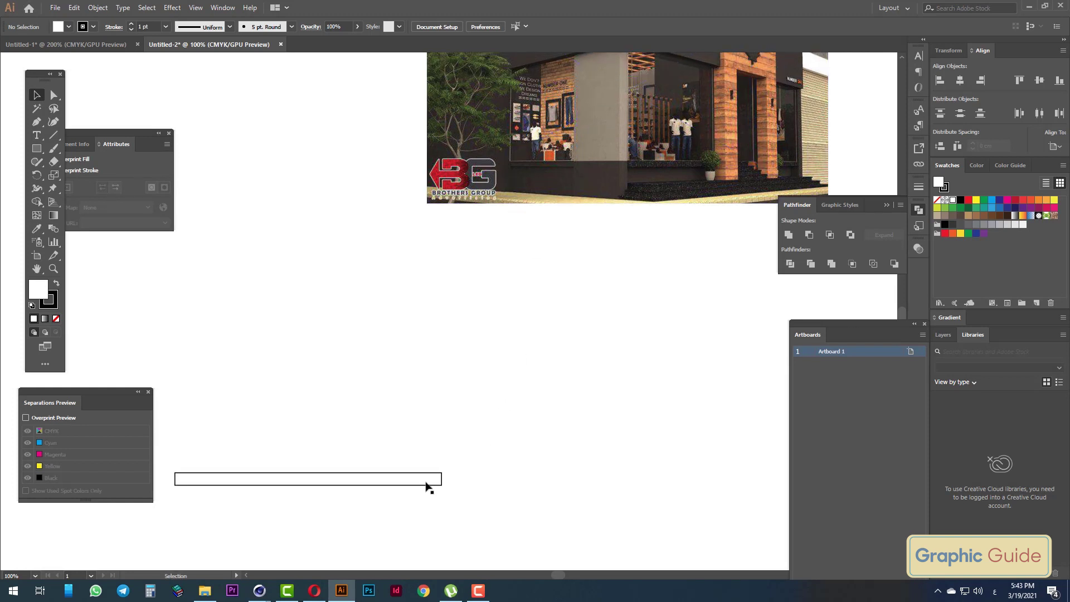
pyautogui.click(53, 135)
pyautogui.moveTo(457, 438); pyautogui.dragTo(638, 437)
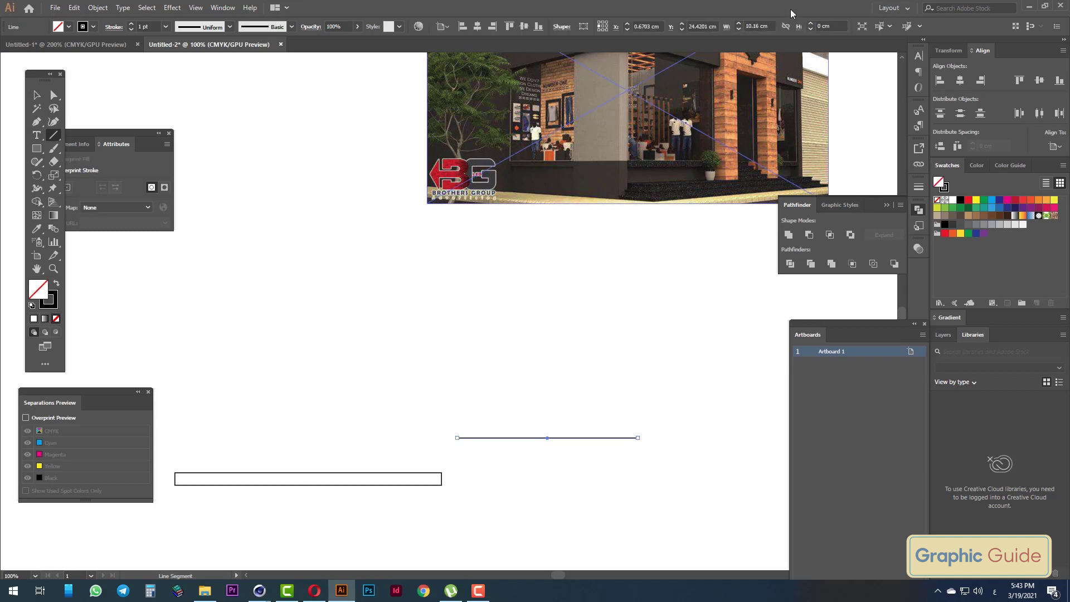
pyautogui.click(699, 26)
pyautogui.write('20')
pyautogui.press('Return')
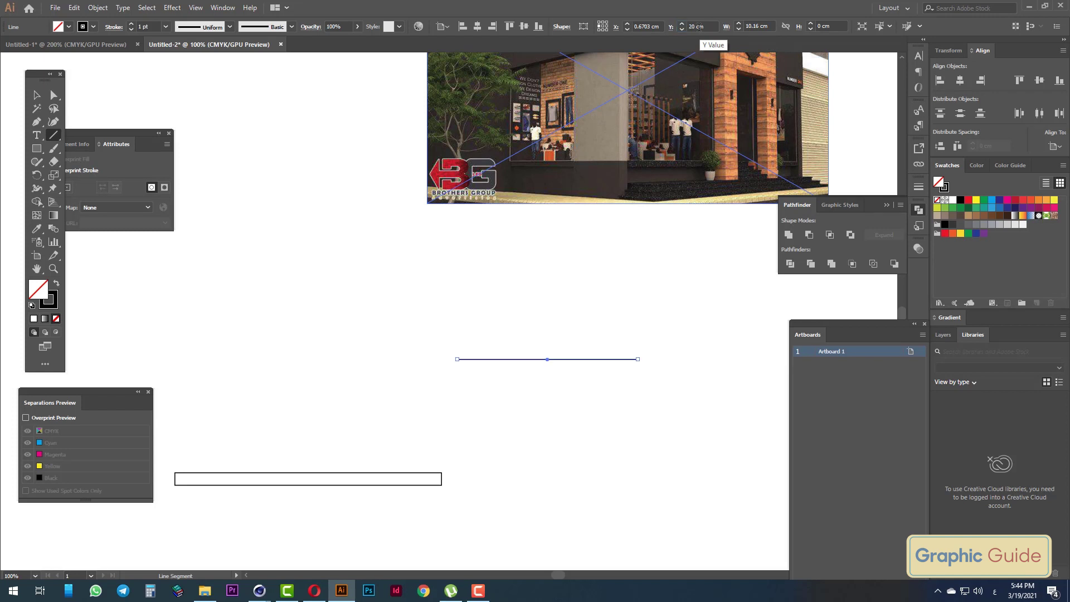
pyautogui.hotkey('ctrl', 'z')
# Set the line's width to 20 cm and zoom out to 66.67%
pyautogui.click(768, 26)
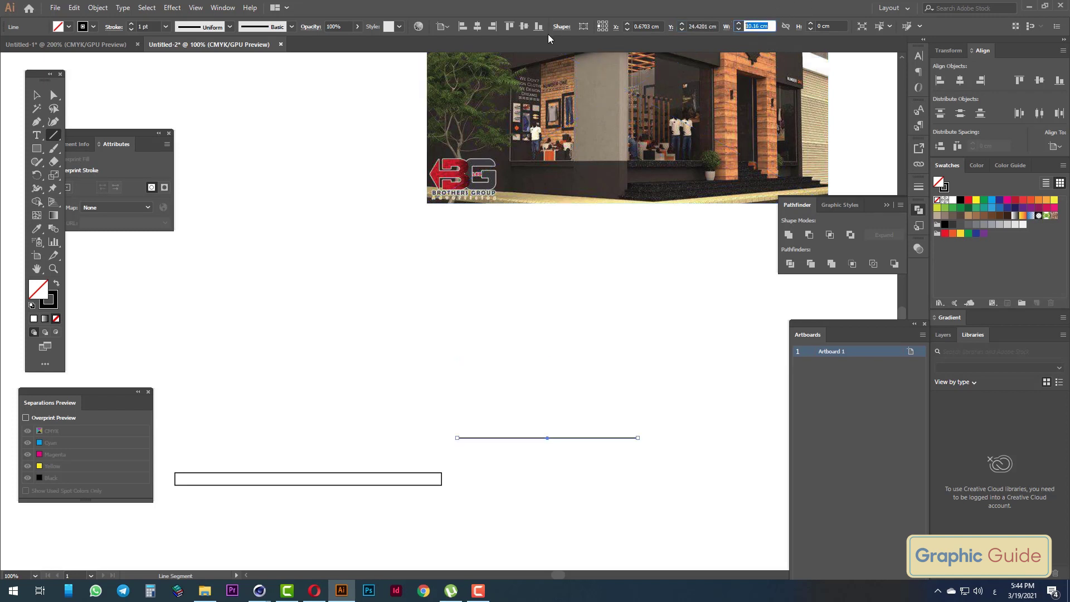
pyautogui.write('20')
pyautogui.press('Return')
pyautogui.hotkey('ctrl', 'shift', 'a')
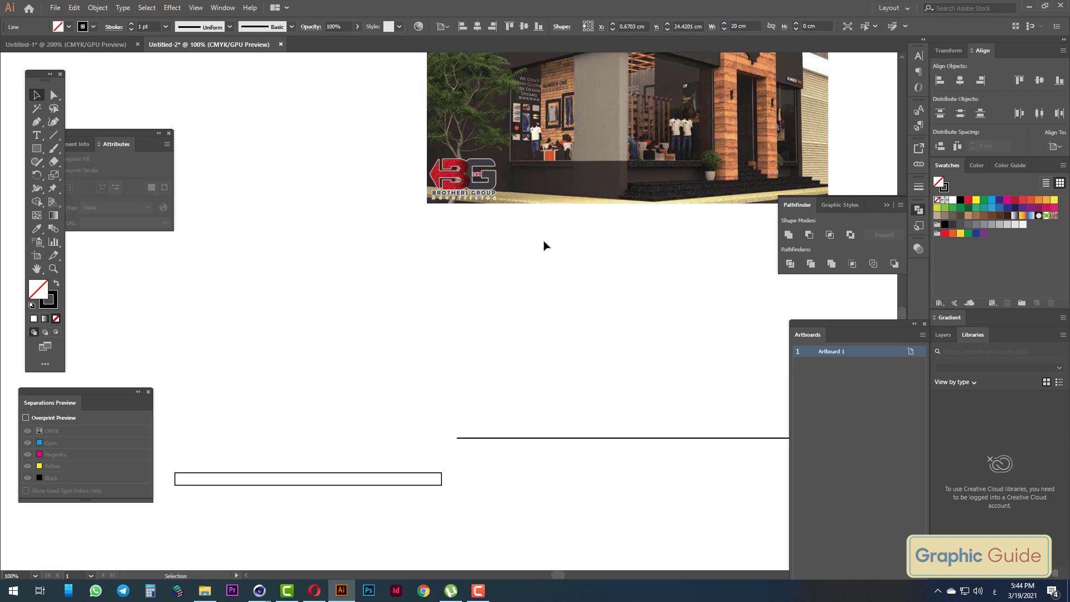
pyautogui.press('Tab')
pyautogui.press('z')
pyautogui.hotkey('ctrl', '-')
pyautogui.press('Tab')
pyautogui.scroll(3, 549, 357)
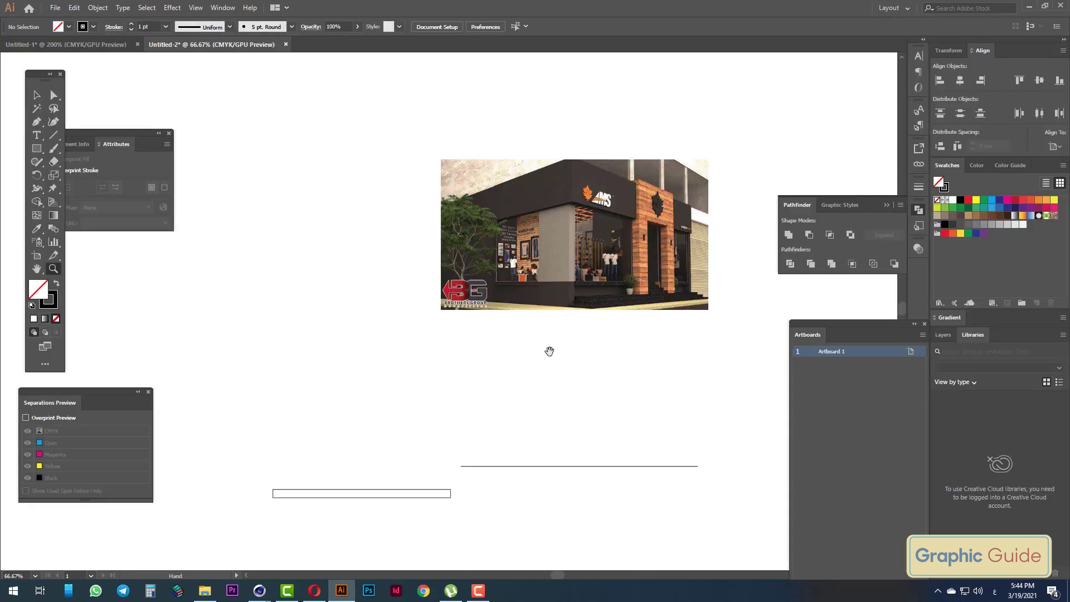
pyautogui.press('v')
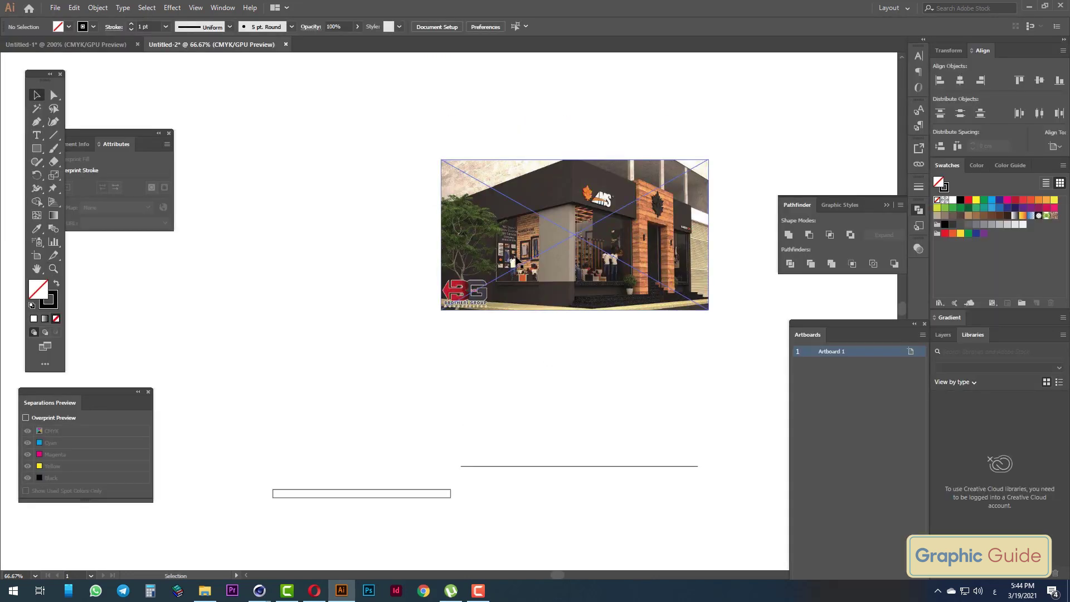
# Resize the line to 15 cm, align it with the rectangle, and duplicate the rectangle rightward
pyautogui.click(594, 466)
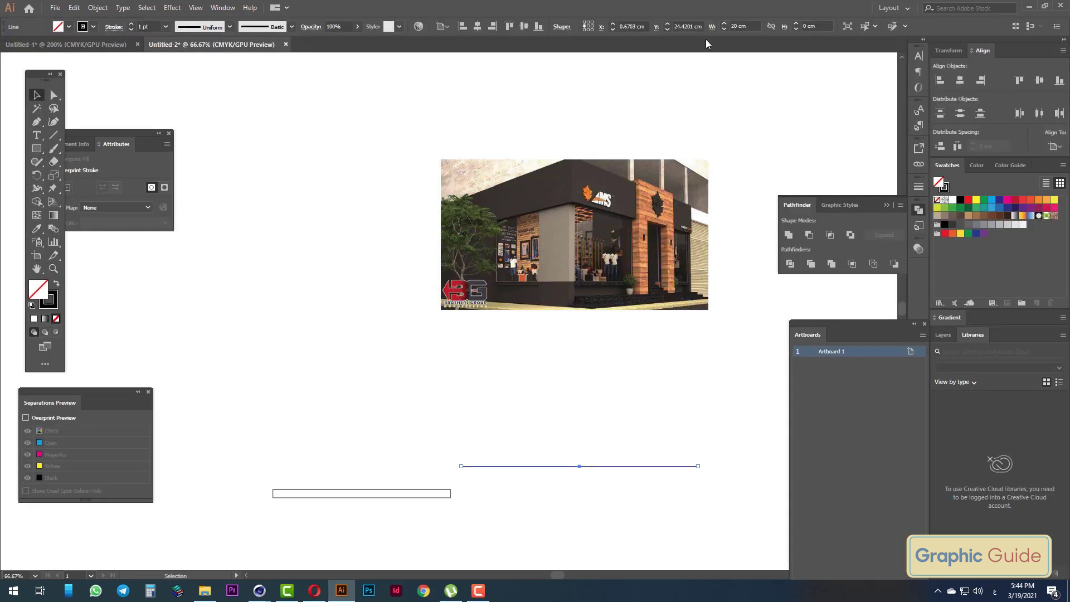
pyautogui.doubleClick(758, 26)
pyautogui.write('15')
pyautogui.press('Return')
pyautogui.click(486, 533)
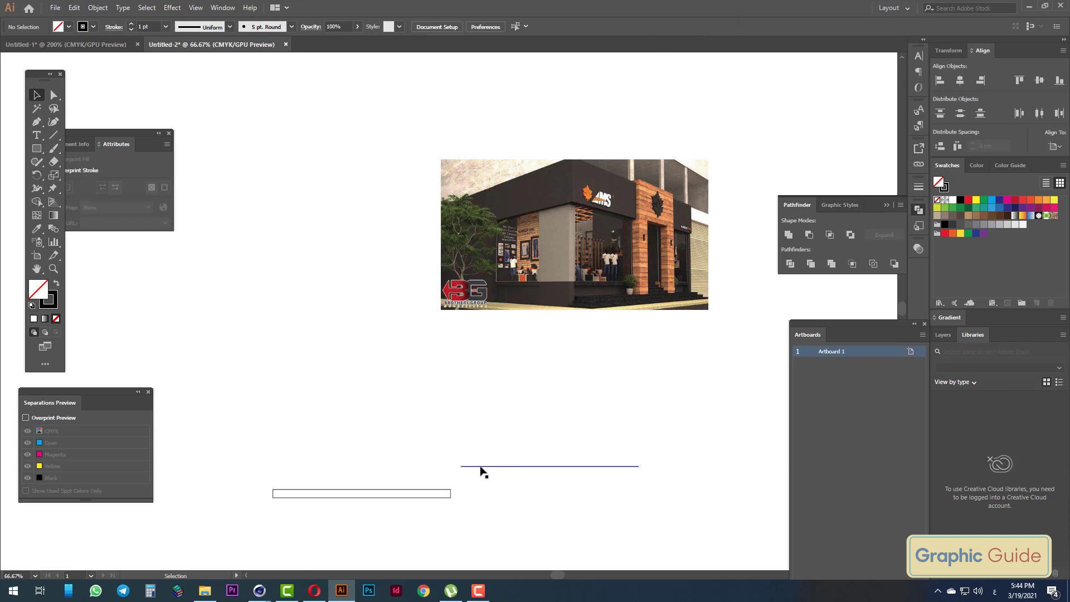
pyautogui.moveTo(481, 466); pyautogui.dragTo(478, 496)
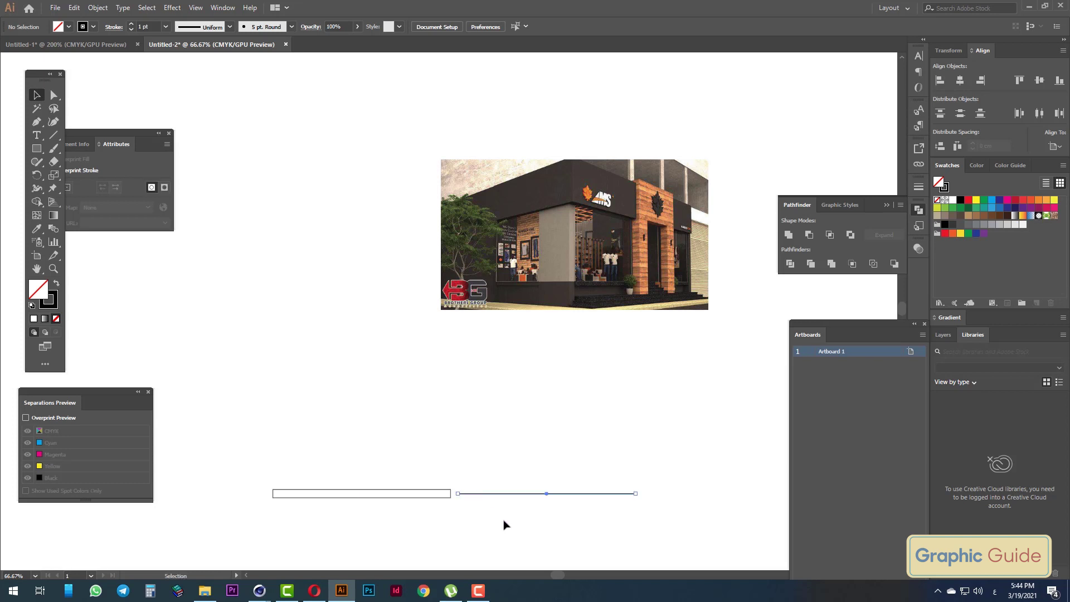
pyautogui.keyDown('alt'); pyautogui.keyDown('shift'); pyautogui.moveTo(356, 494); pyautogui.dragTo(704, 495); pyautogui.keyUp('shift'); pyautogui.keyUp('alt')
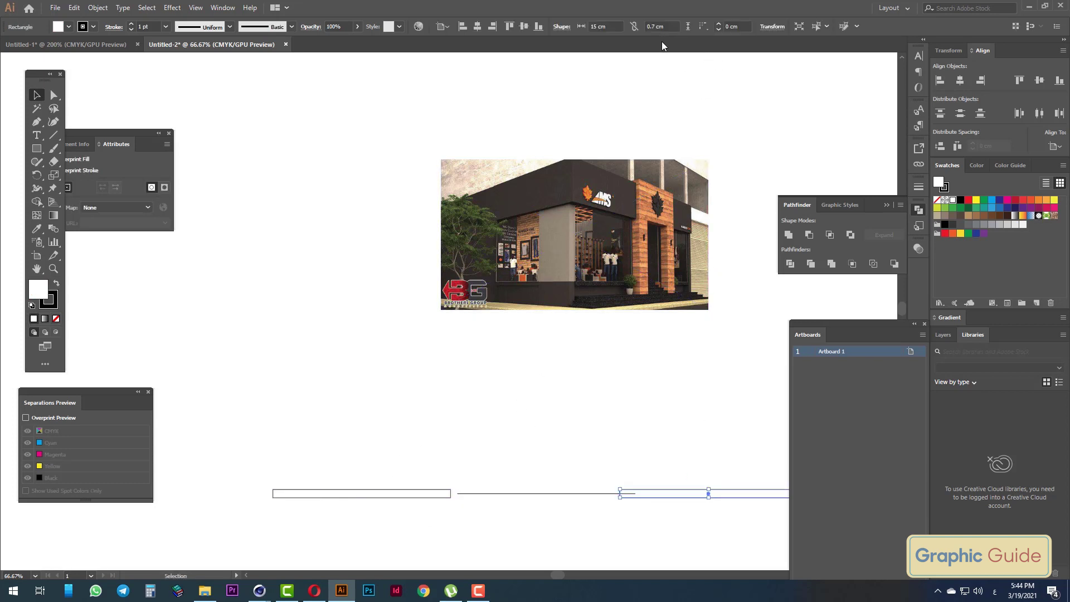
# Make the copied rectangle 12 cm wide and snap it to the line's end
pyautogui.hscroll(5, 530, 334)
pyautogui.doubleClick(606, 26)
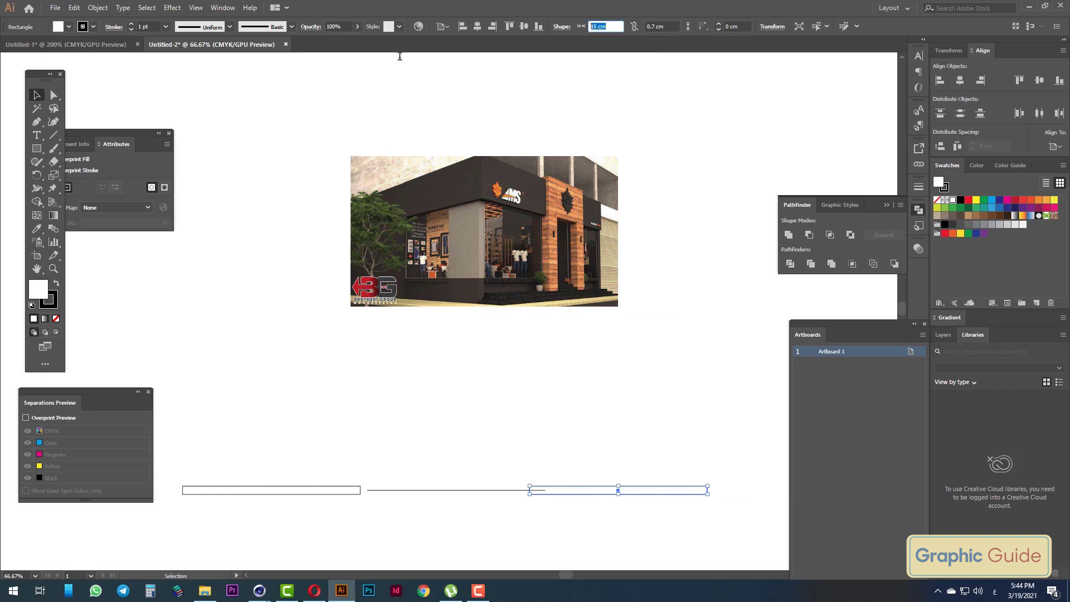
pyautogui.write('42')
pyautogui.press('Return')
pyautogui.click(357, 458)
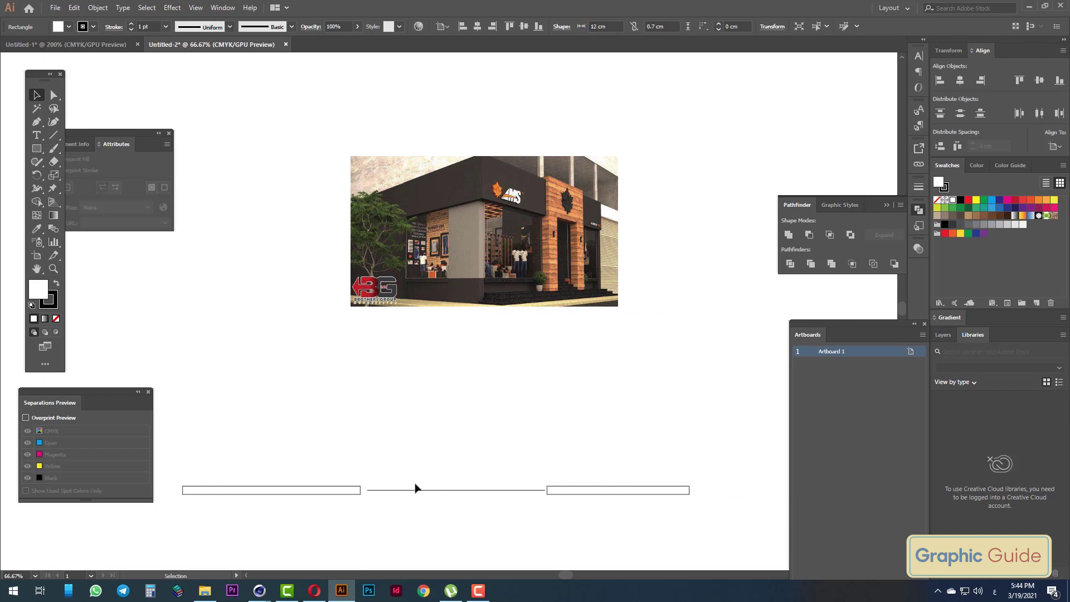
pyautogui.click(407, 491)
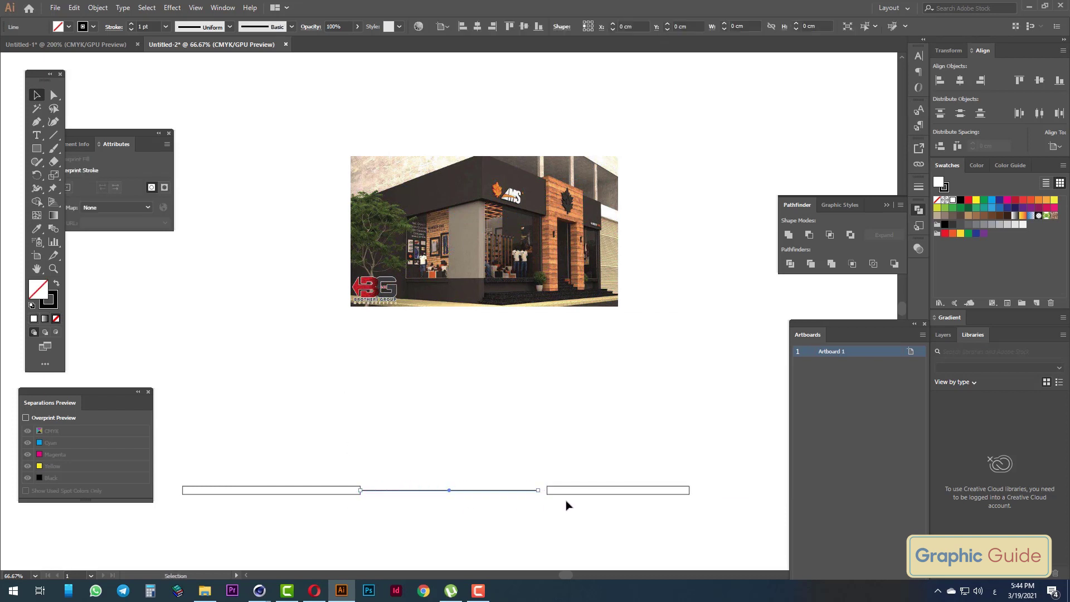
pyautogui.moveTo(558, 495); pyautogui.dragTo(550, 496)
pyautogui.click(719, 453)
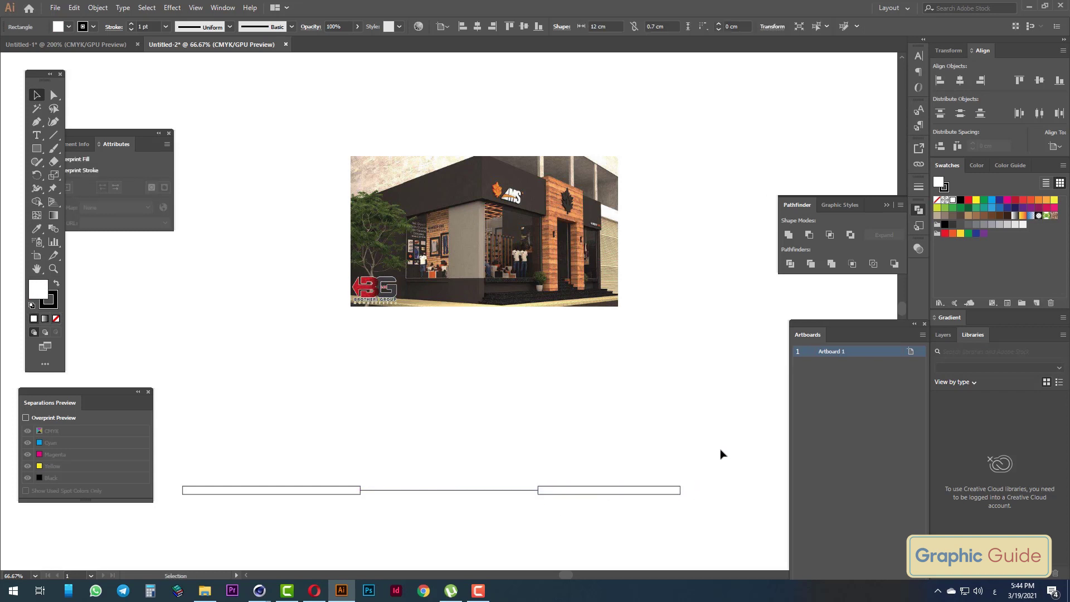
pyautogui.moveTo(720, 452); pyautogui.dragTo(150, 530)
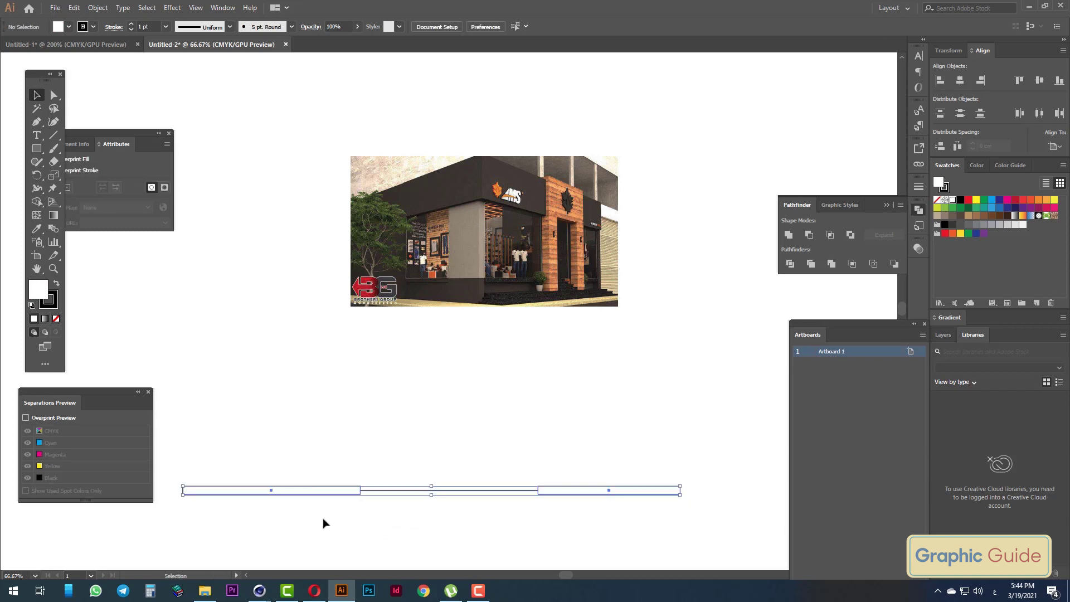
pyautogui.click(419, 410)
pyautogui.moveTo(286, 469)
pyautogui.mouseDown()
pyautogui.moveTo(366, 449)
pyautogui.moveTo(311, 443)
pyautogui.moveTo(315, 511)
pyautogui.mouseUp()
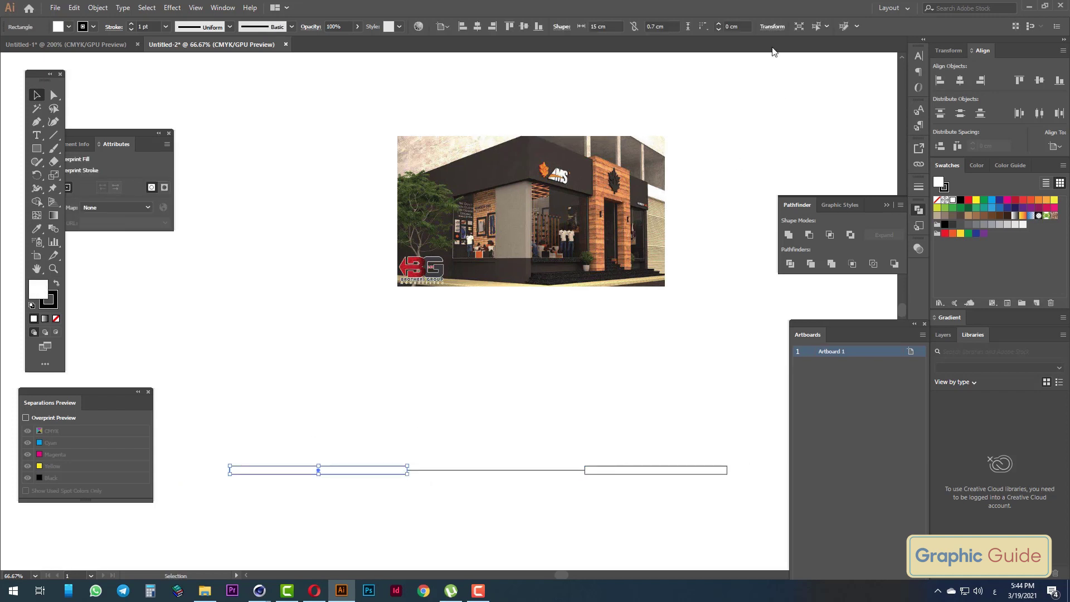
# Widen the left rectangle to 20 cm, shift it left, and copy the line upward
pyautogui.click(613, 27)
pyautogui.write('0')
pyautogui.press('Return')
pyautogui.click(390, 519)
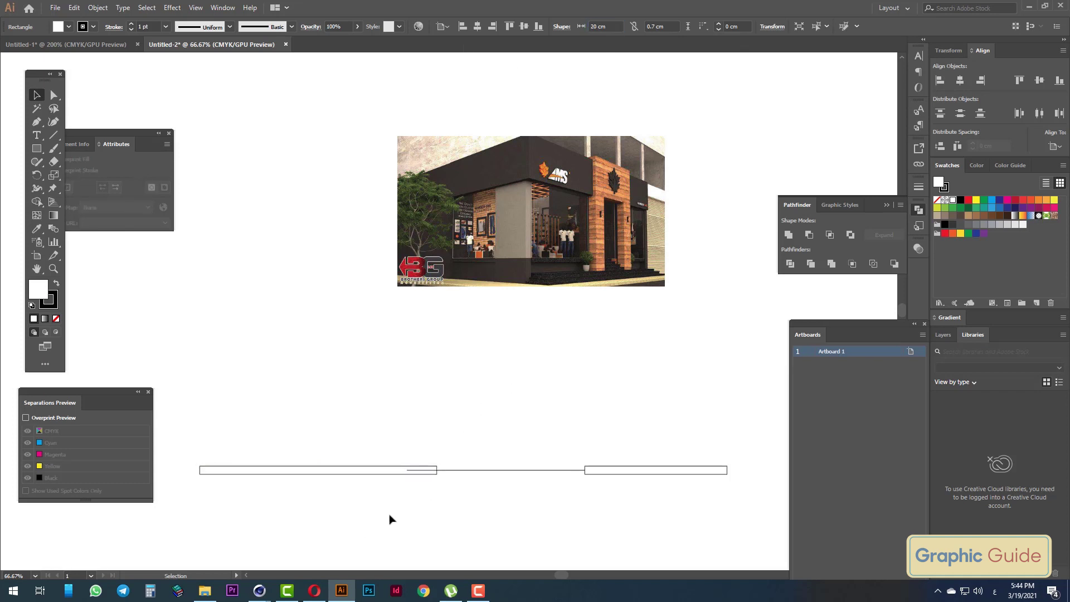
pyautogui.moveTo(393, 473); pyautogui.dragTo(364, 478)
pyautogui.hscroll(1, 618, 507)
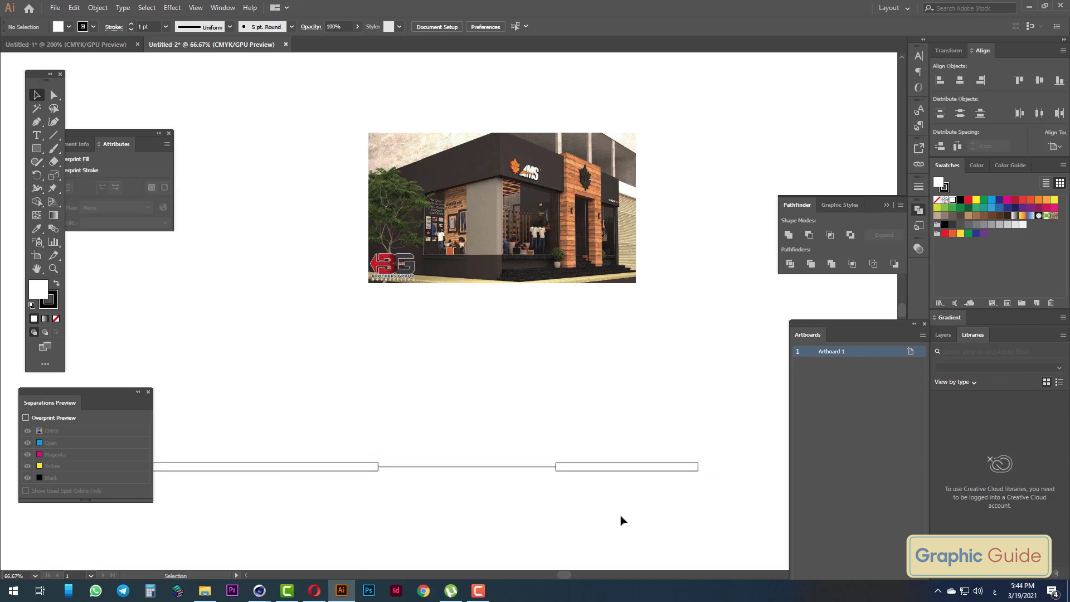
pyautogui.hscroll(1, 563, 365)
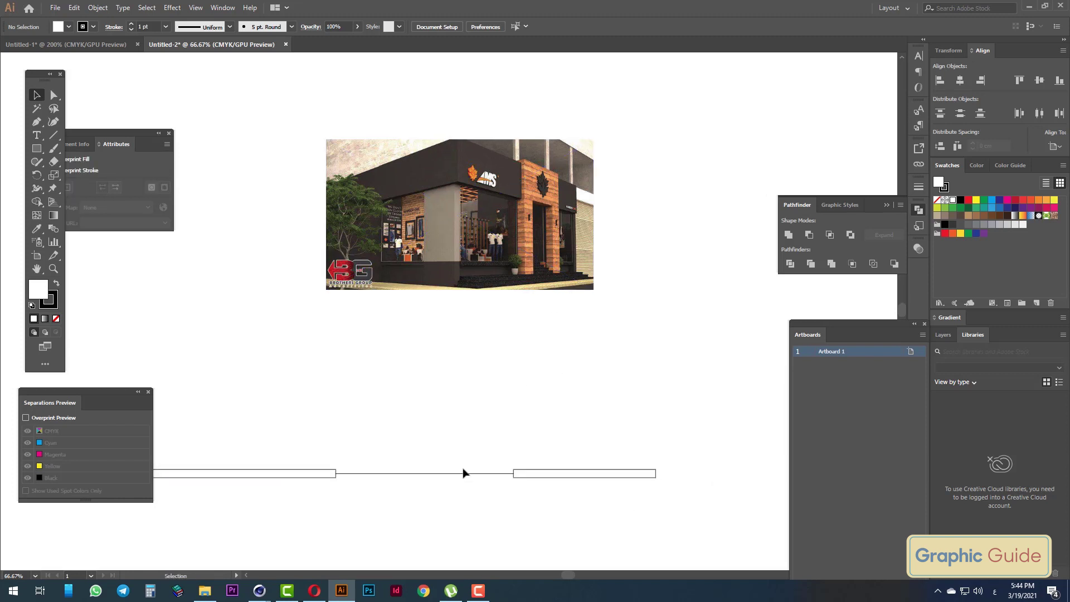
pyautogui.moveTo(466, 474)
pyautogui.keyDown('alt'); pyautogui.mouseDown()
pyautogui.moveTo(466, 409)
pyautogui.moveTo(426, 445)
pyautogui.moveTo(647, 418)
pyautogui.moveTo(649, 430)
pyautogui.mouseUp(); pyautogui.keyUp('alt')
# Turn the copied line vertical and extend it upward with another copy
pyautogui.click(480, 432)
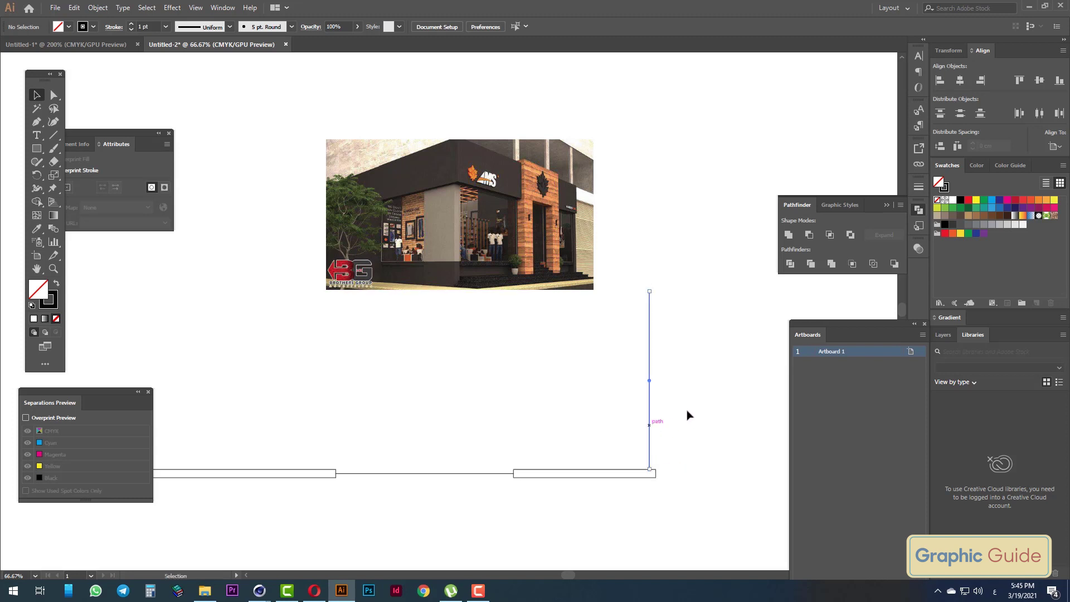
pyautogui.click(667, 433)
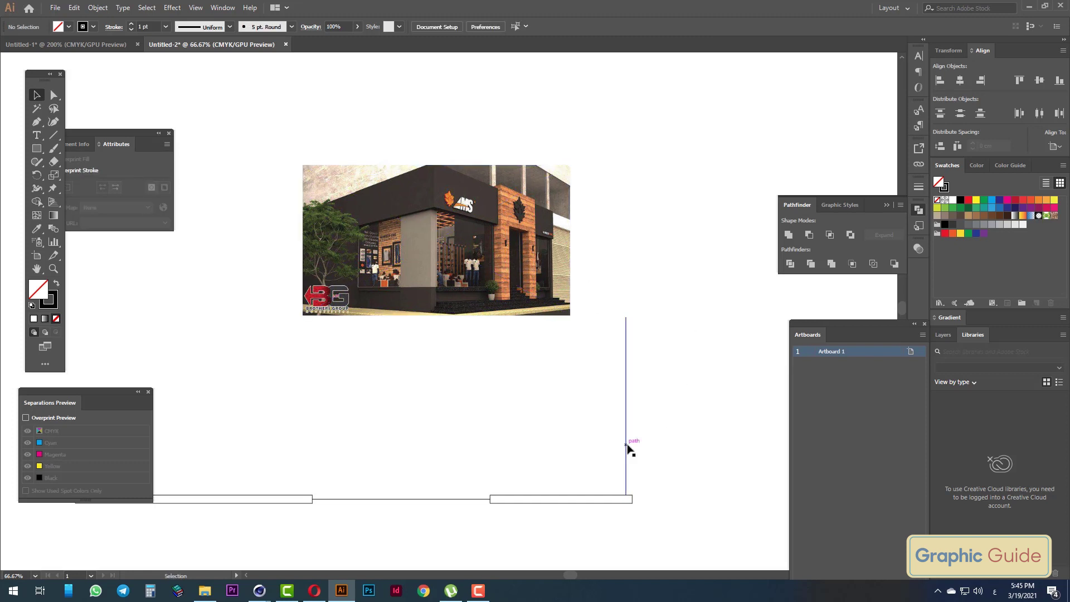
pyautogui.moveTo(626, 446)
pyautogui.keyDown('alt'); pyautogui.keyDown('shift'); pyautogui.mouseDown()
pyautogui.moveTo(645, 256)
pyautogui.moveTo(626, 298)
pyautogui.mouseUp(); pyautogui.keyUp('shift'); pyautogui.keyUp('alt')
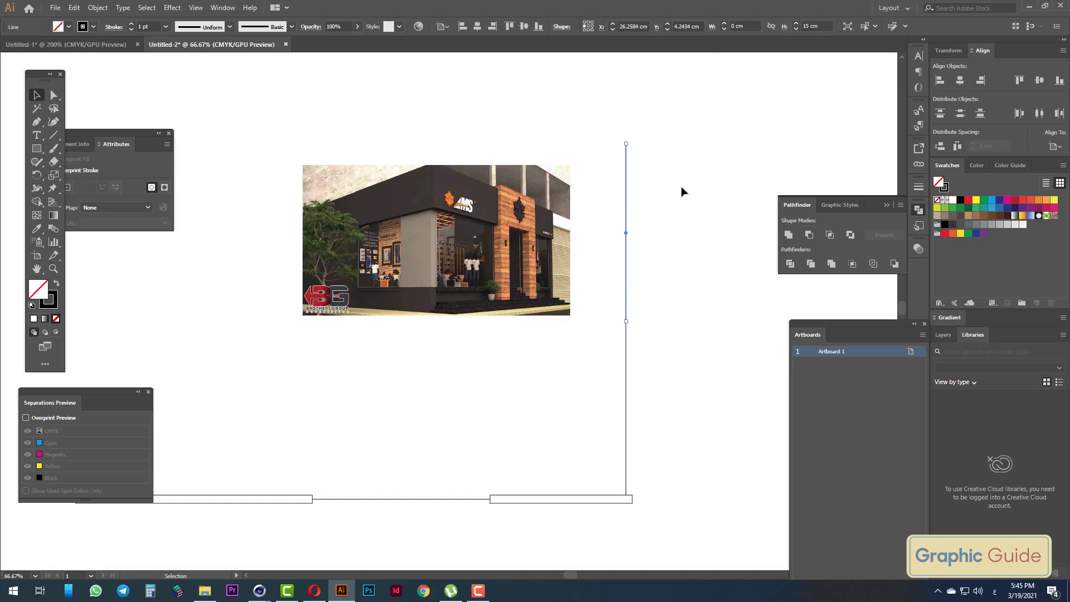
pyautogui.click(651, 315)
# Copy the bottom-right rectangle as a 3 cm bar atop the vertical line, right-aligned
pyautogui.moveTo(569, 502)
pyautogui.keyDown('alt'); pyautogui.mouseDown()
pyautogui.moveTo(646, 429)
pyautogui.moveTo(601, 312)
pyautogui.mouseUp(); pyautogui.keyUp('alt')
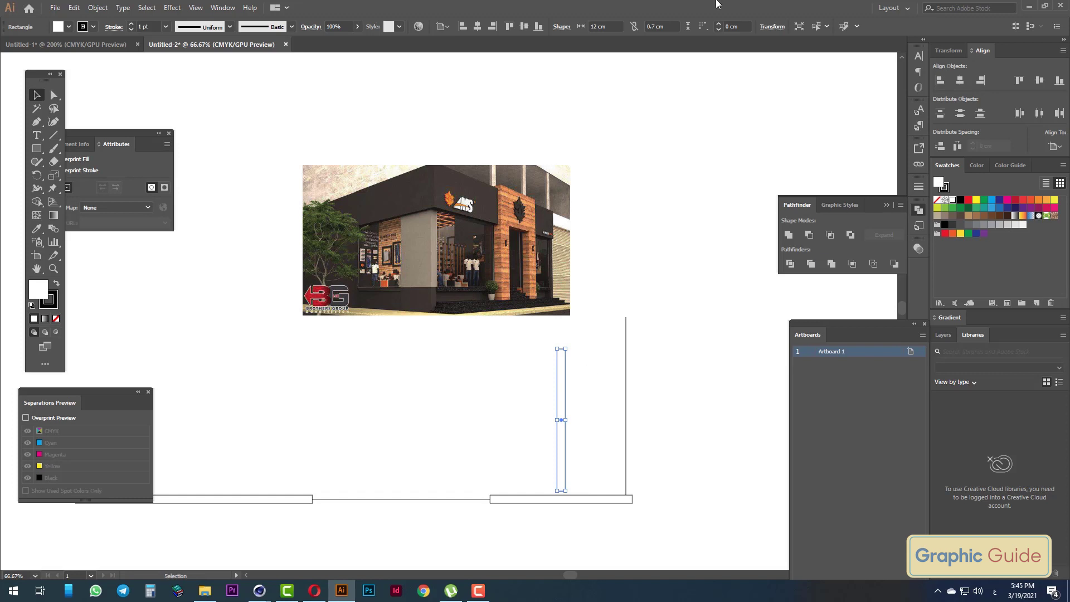
pyautogui.click(670, 26)
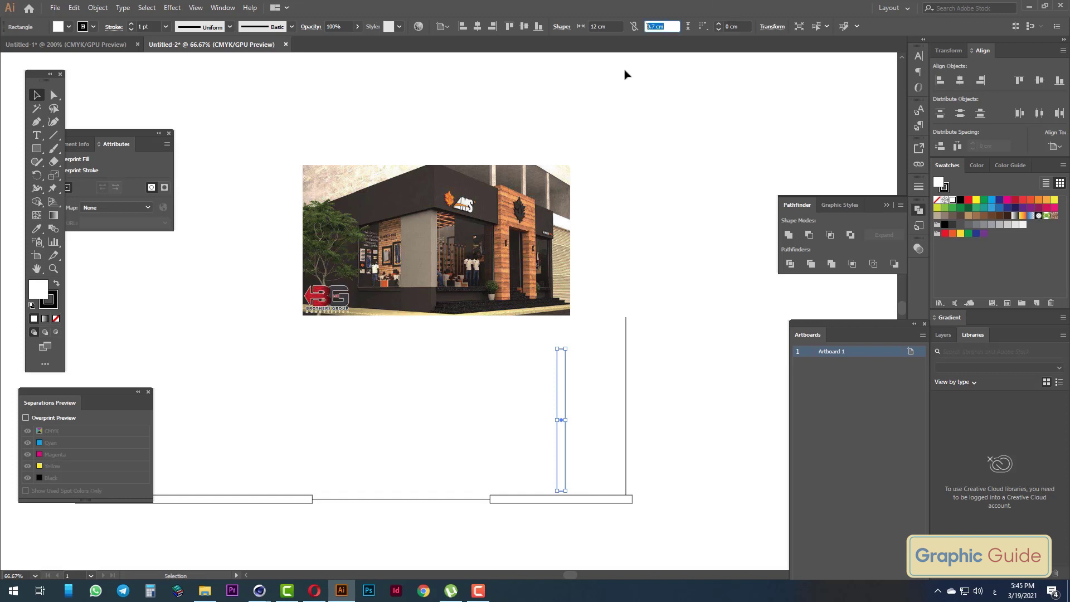
pyautogui.click(615, 26)
pyautogui.write('3')
pyautogui.press('Return')
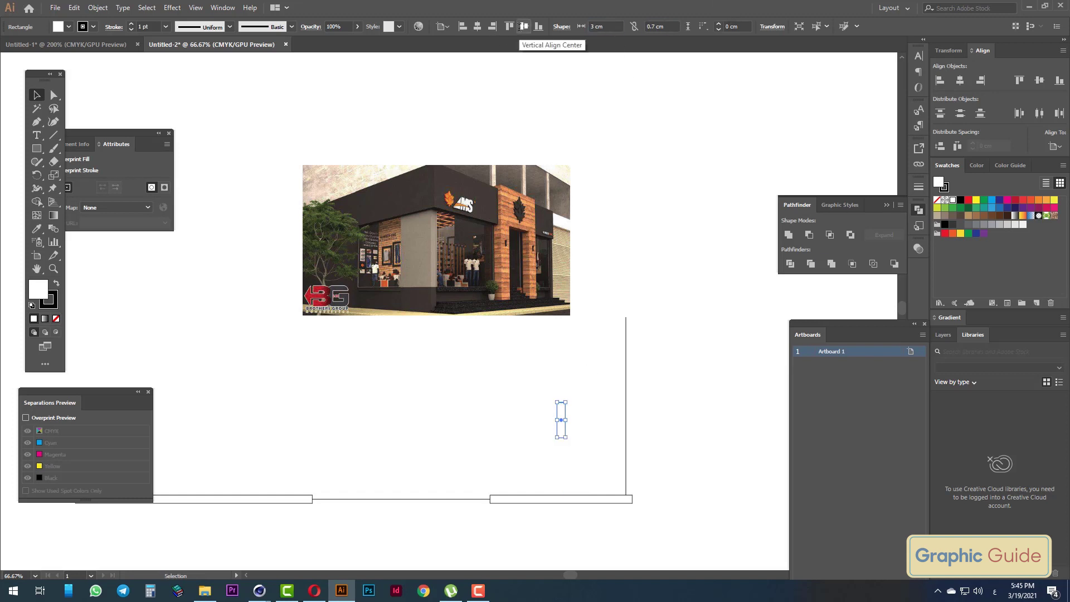
pyautogui.click(594, 438)
pyautogui.moveTo(562, 429); pyautogui.dragTo(630, 311)
pyautogui.click(628, 497)
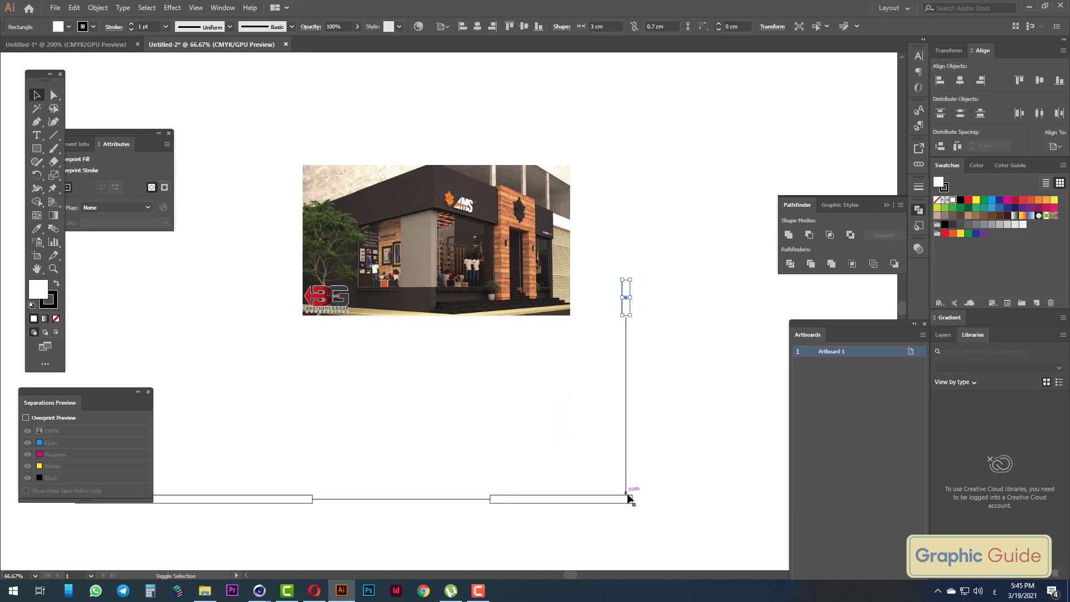
pyautogui.keyDown('shift'); pyautogui.click(625, 501); pyautogui.keyUp('shift')
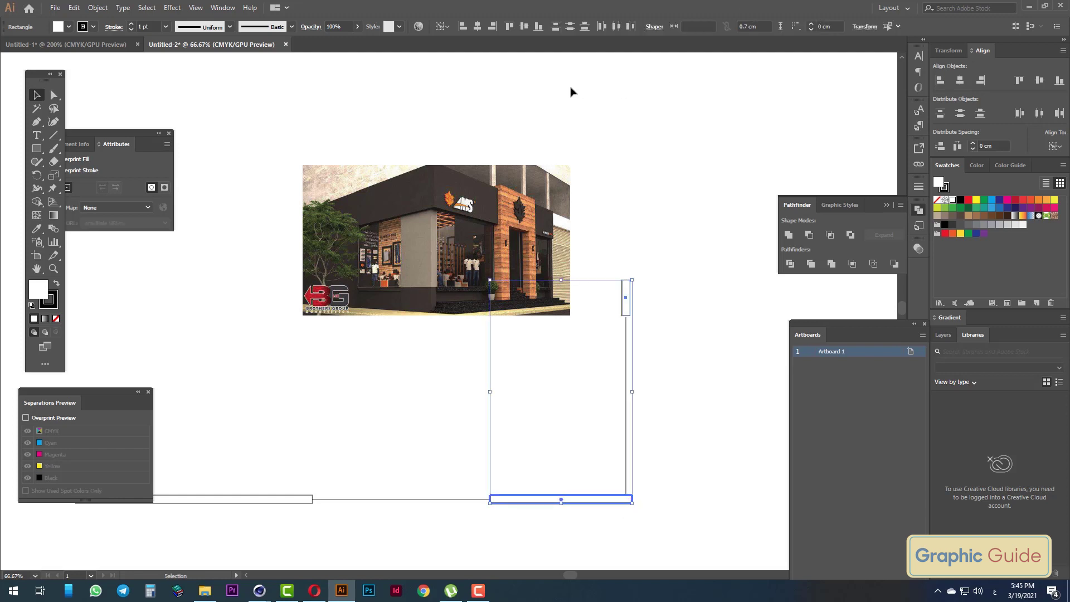
pyautogui.click(492, 26)
pyautogui.click(705, 339)
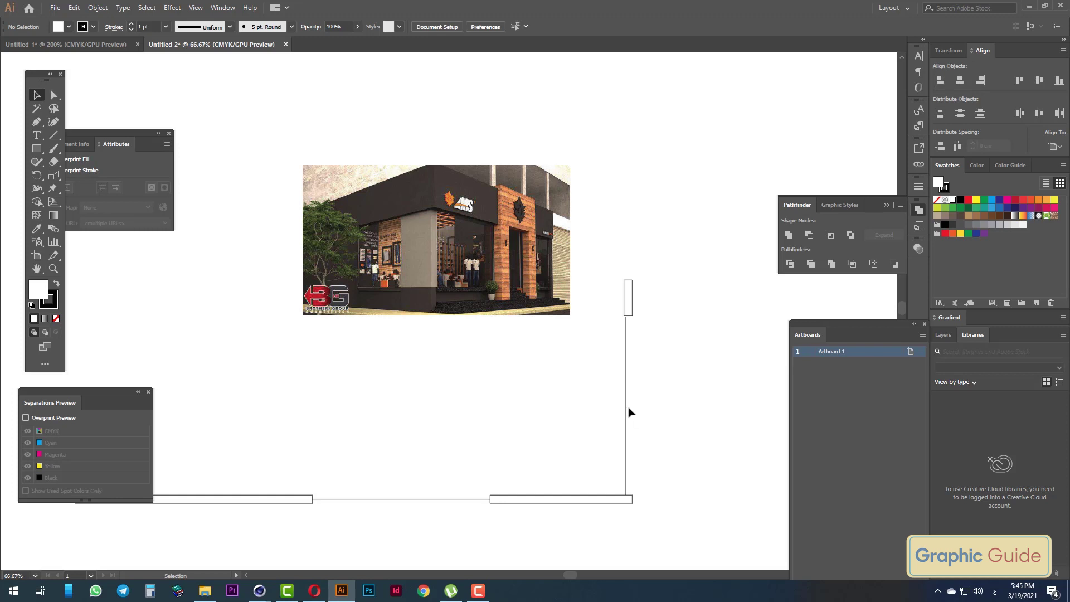
# Nudge the vertical line right and stretch the small rectangle's bottom edge slightly down
pyautogui.moveTo(625, 411); pyautogui.dragTo(628, 411)
pyautogui.keyDown('ctrl'); pyautogui.click(695, 399); pyautogui.keyUp('ctrl')
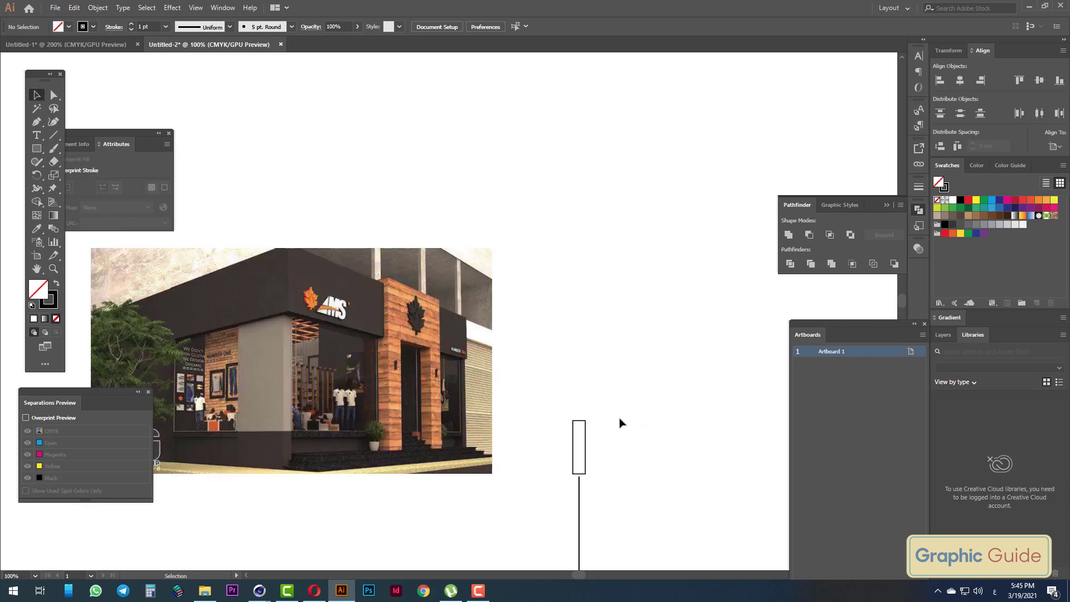
pyautogui.click(585, 467)
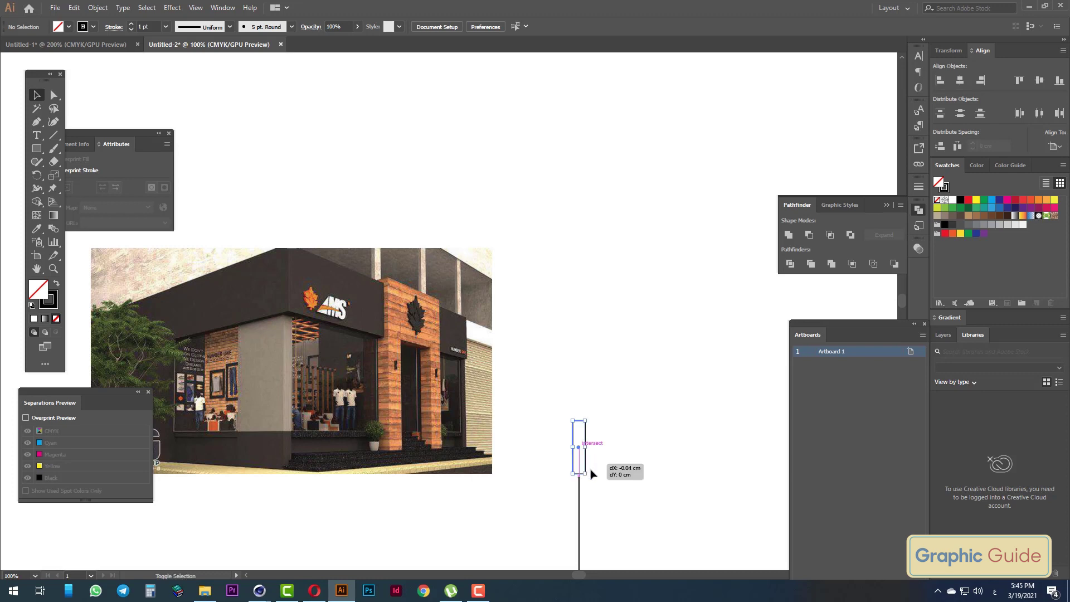
pyautogui.hotkey('ctrl', '+')
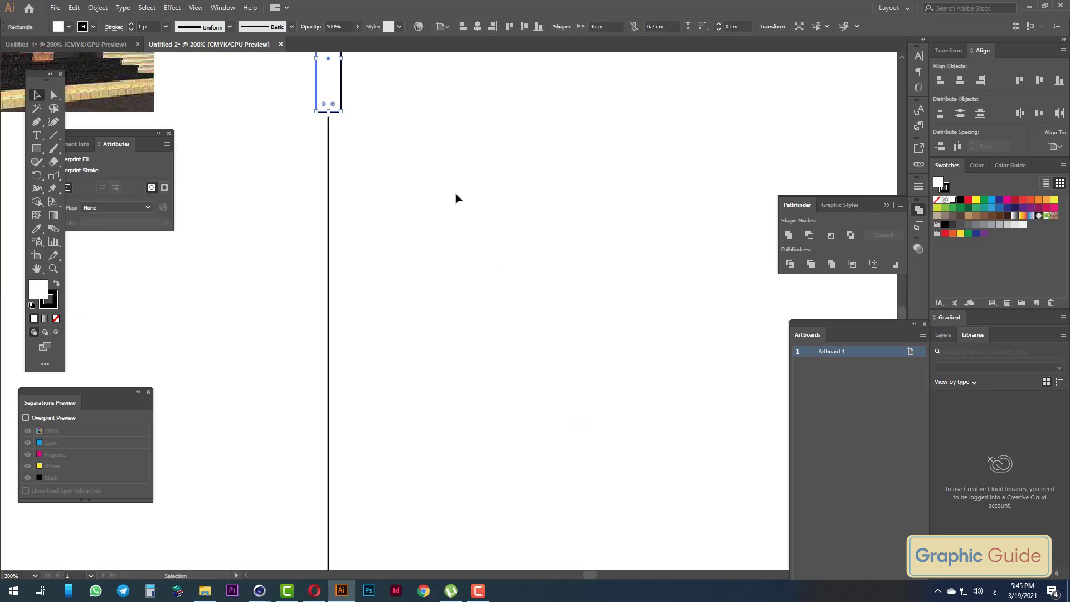
pyautogui.hotkey('ctrl', '+')
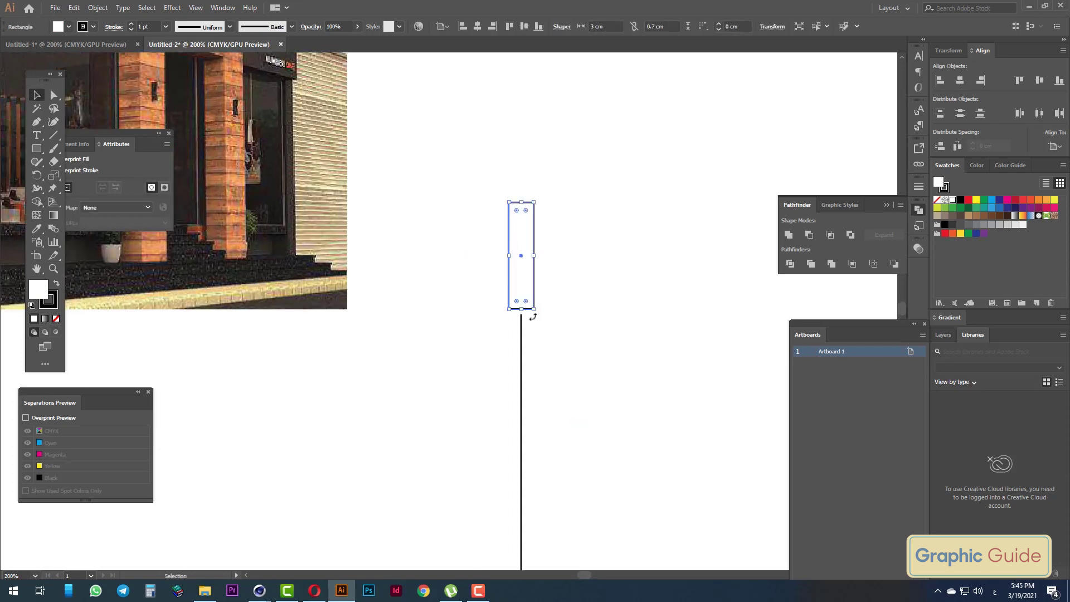
pyautogui.click(527, 313)
pyautogui.moveTo(525, 310); pyautogui.dragTo(525, 317)
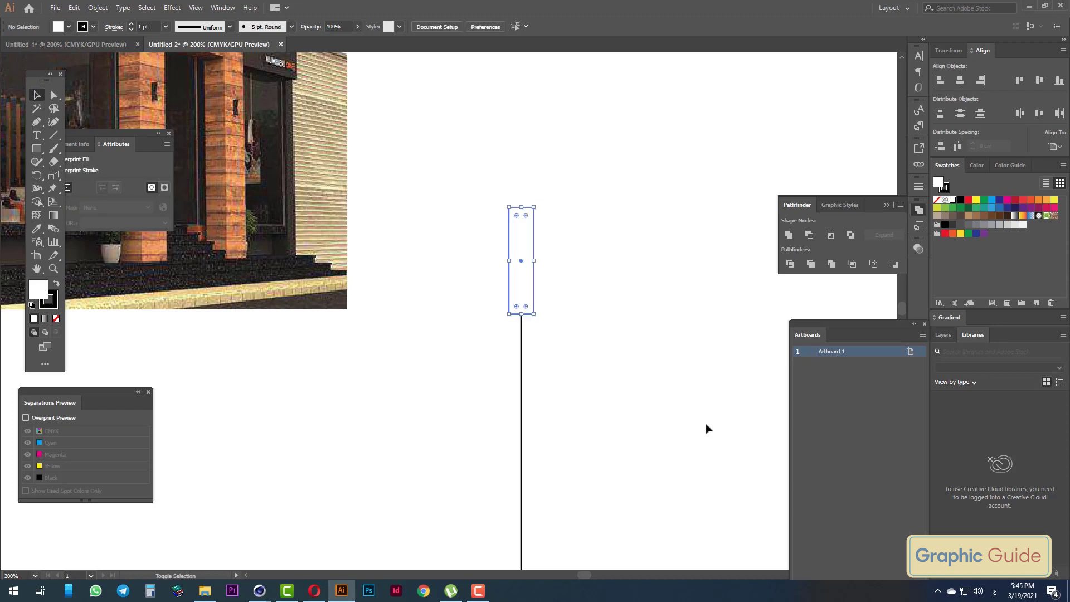
pyautogui.click(527, 375)
pyautogui.press('z')
pyautogui.keyDown('alt'); pyautogui.click(526, 375); pyautogui.keyUp('alt')
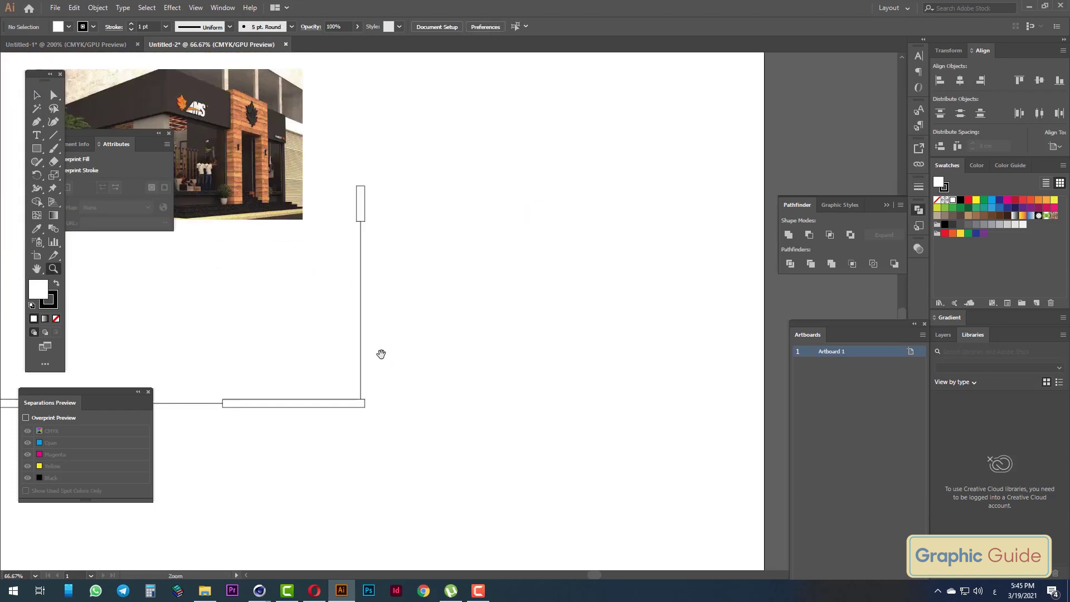
pyautogui.moveTo(379, 353); pyautogui.dragTo(677, 442)
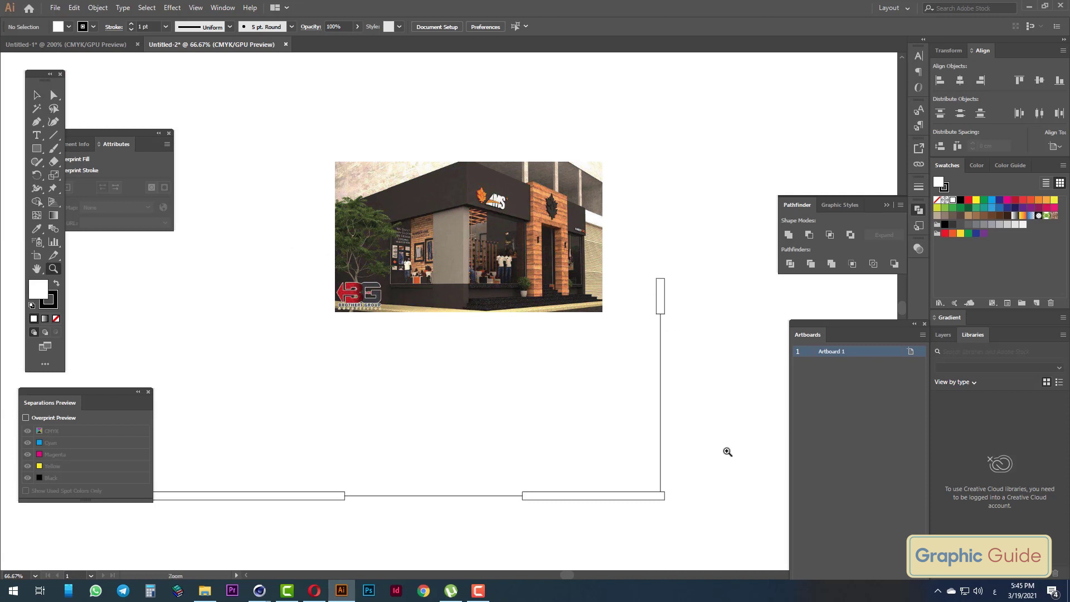
pyautogui.press('v')
# Duplicate the vertical line as a 10 cm segment placed above the small rectangle
pyautogui.keyDown('alt'); pyautogui.moveTo(661, 429); pyautogui.dragTo(636, 403); pyautogui.keyUp('alt')
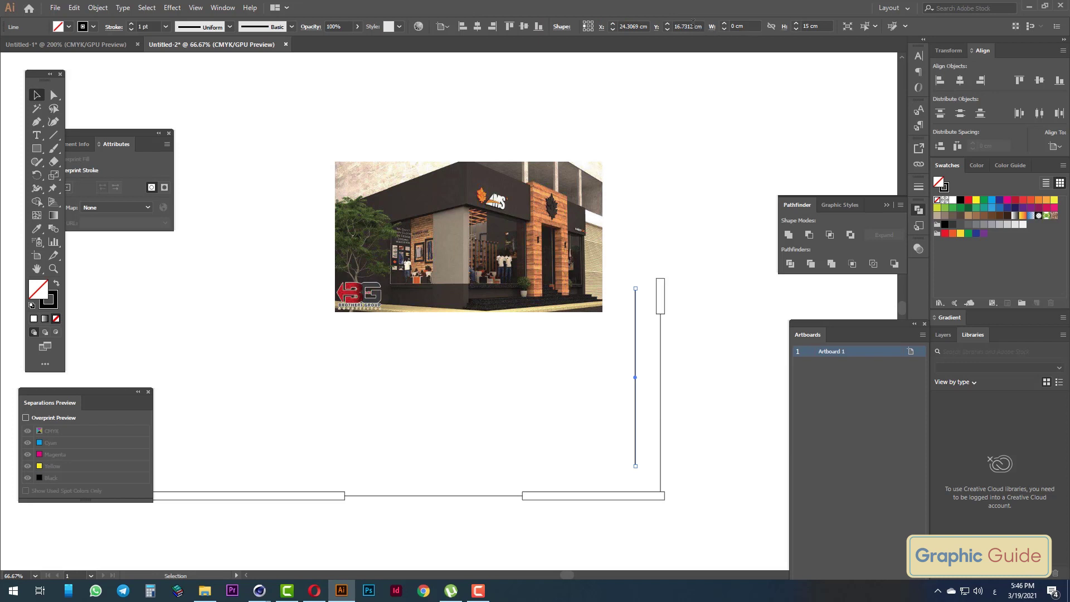
pyautogui.click(814, 26)
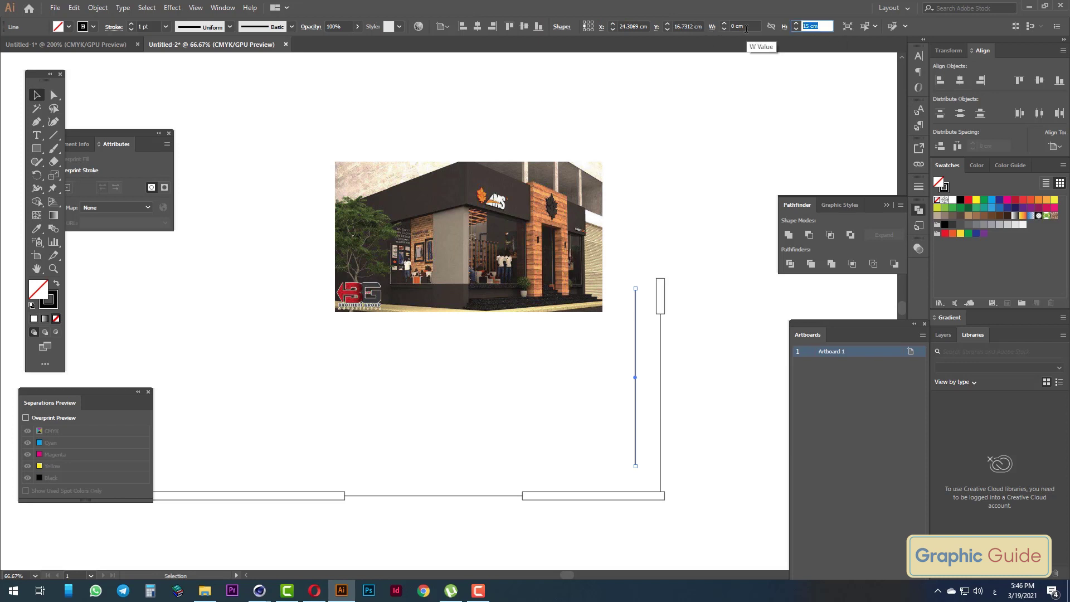
pyautogui.write('10')
pyautogui.press('Return')
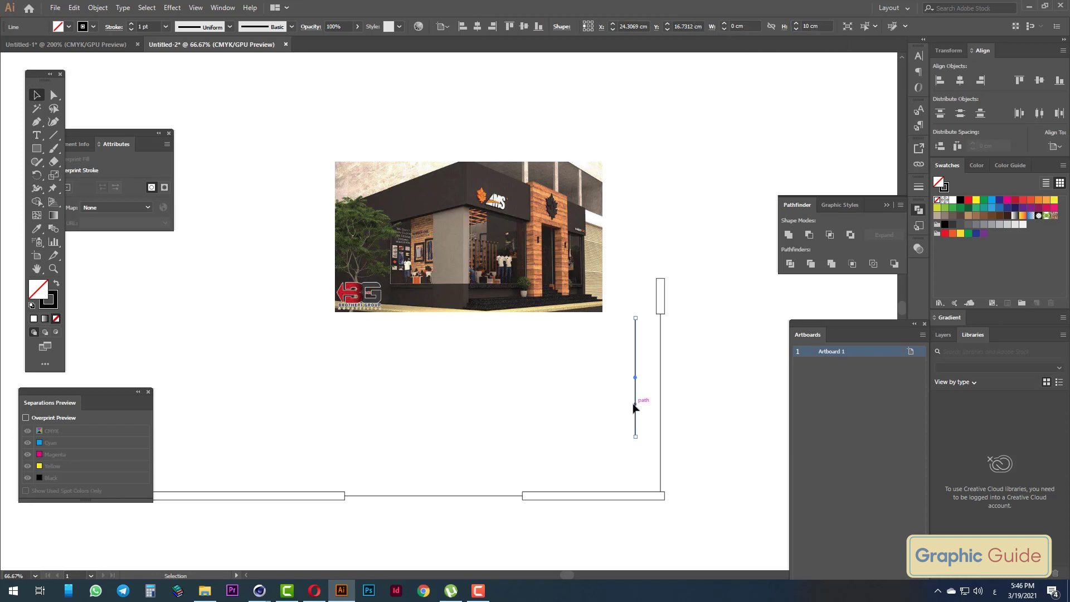
pyautogui.moveTo(635, 407); pyautogui.dragTo(661, 253)
pyautogui.click(656, 266)
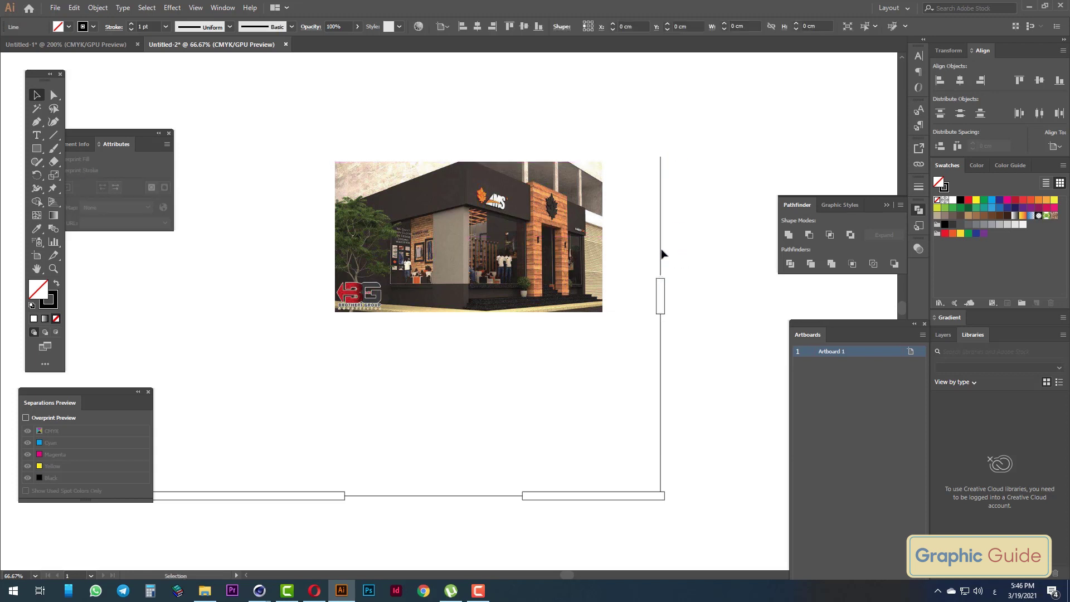
pyautogui.click(664, 253)
pyautogui.moveTo(661, 254); pyautogui.dragTo(664, 262)
pyautogui.hotkey('ctrl', '+')
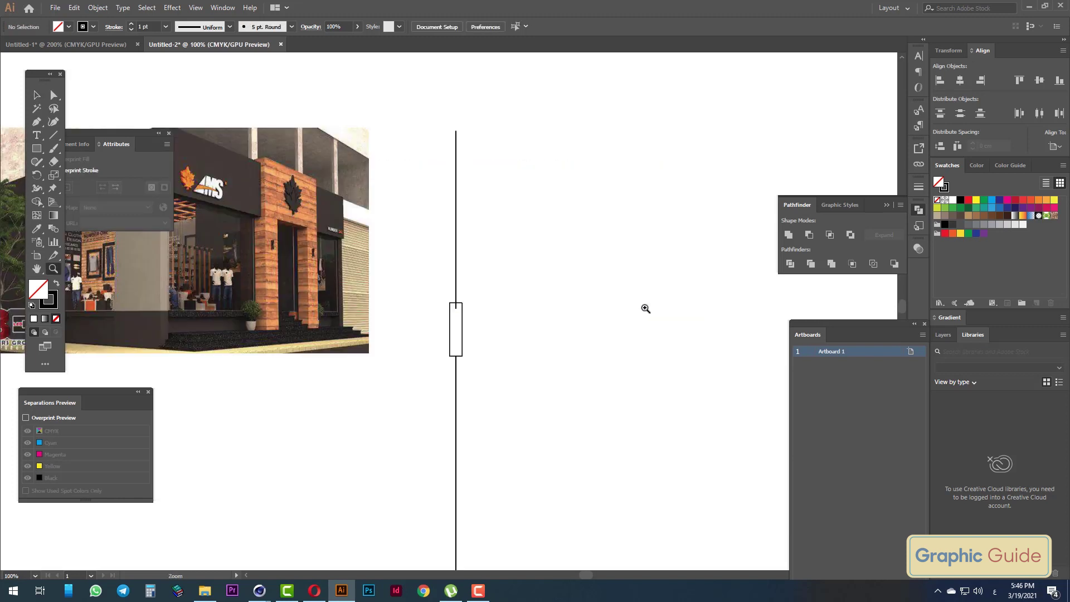
pyautogui.moveTo(460, 290); pyautogui.dragTo(459, 287)
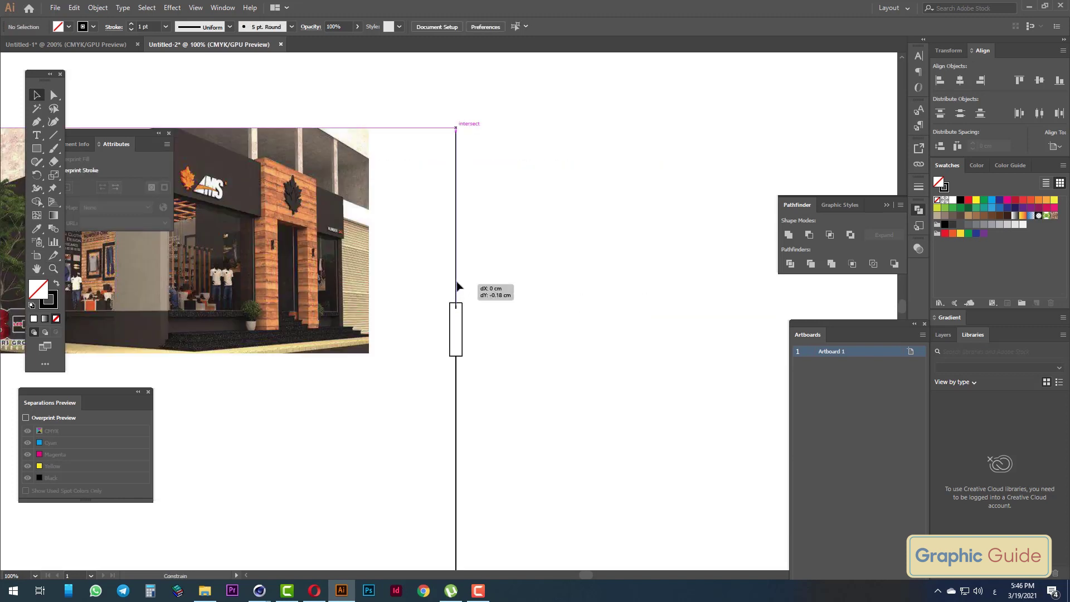
pyautogui.click(507, 294)
# Snap the 10 cm line's end to the rectangle's top edge in Outline view
pyautogui.hotkey('ctrl', 'y')
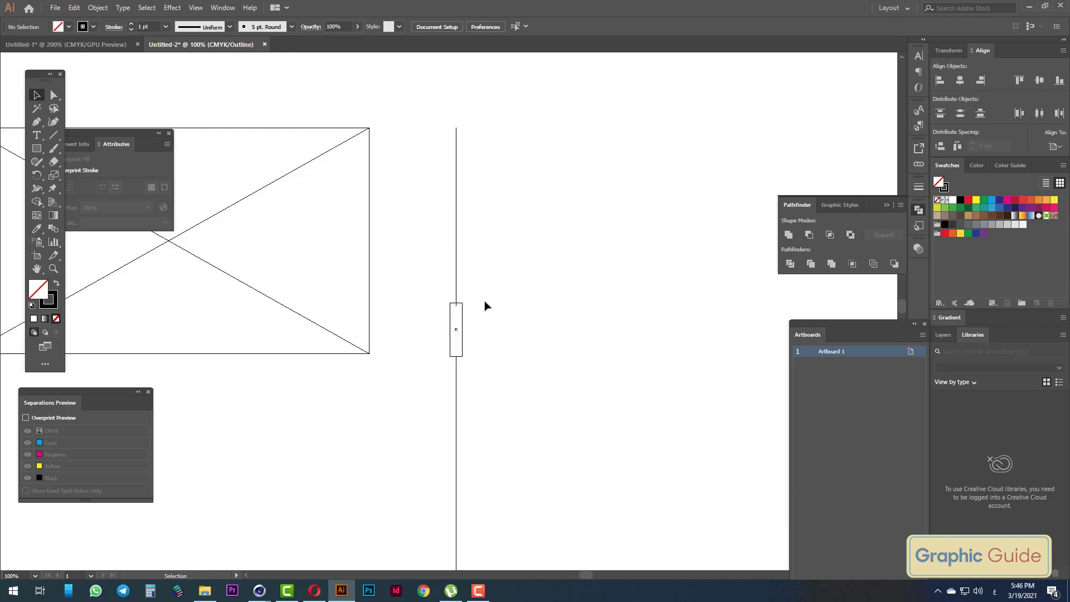
pyautogui.moveTo(408, 272); pyautogui.dragTo(450, 379)
pyautogui.moveTo(307, 162); pyautogui.dragTo(308, 150)
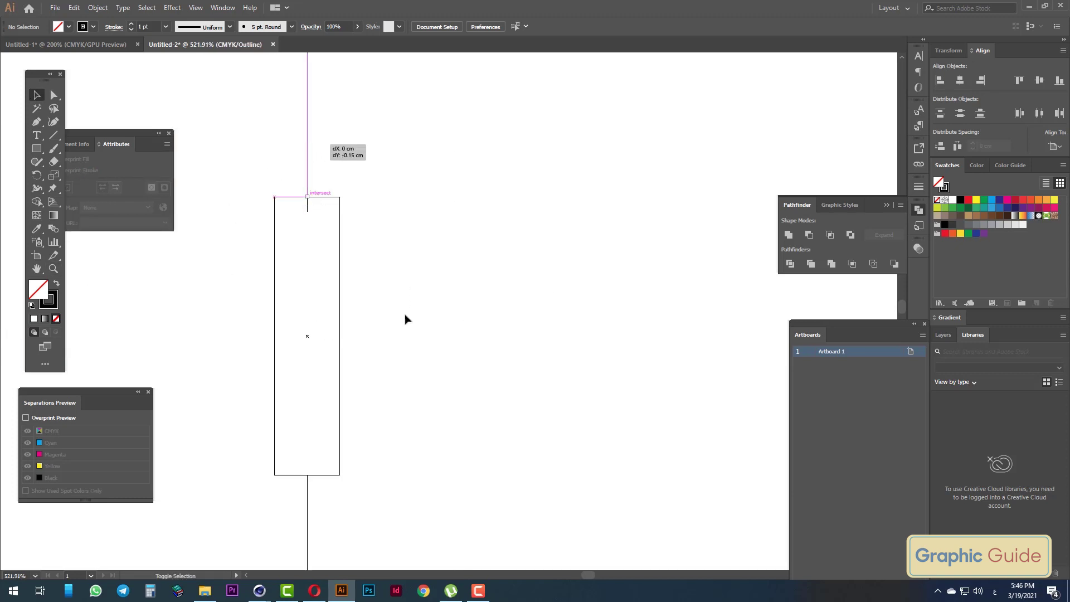
pyautogui.press('z')
pyautogui.keyDown('alt'); pyautogui.click(335, 311); pyautogui.keyUp('alt')
pyautogui.keyDown('alt'); pyautogui.click(485, 353); pyautogui.keyUp('alt')
pyautogui.hotkey('ctrl', 'y')
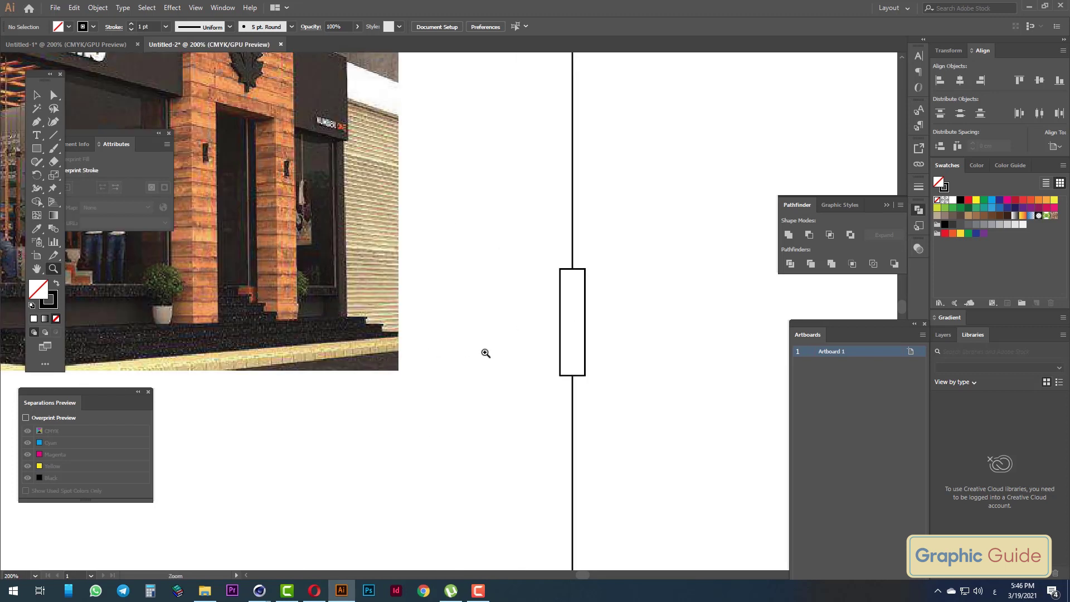
pyautogui.keyDown('alt'); pyautogui.click(502, 394); pyautogui.keyUp('alt')
# Copy the small rectangle straight up the right wall
pyautogui.moveTo(451, 335); pyautogui.dragTo(599, 439)
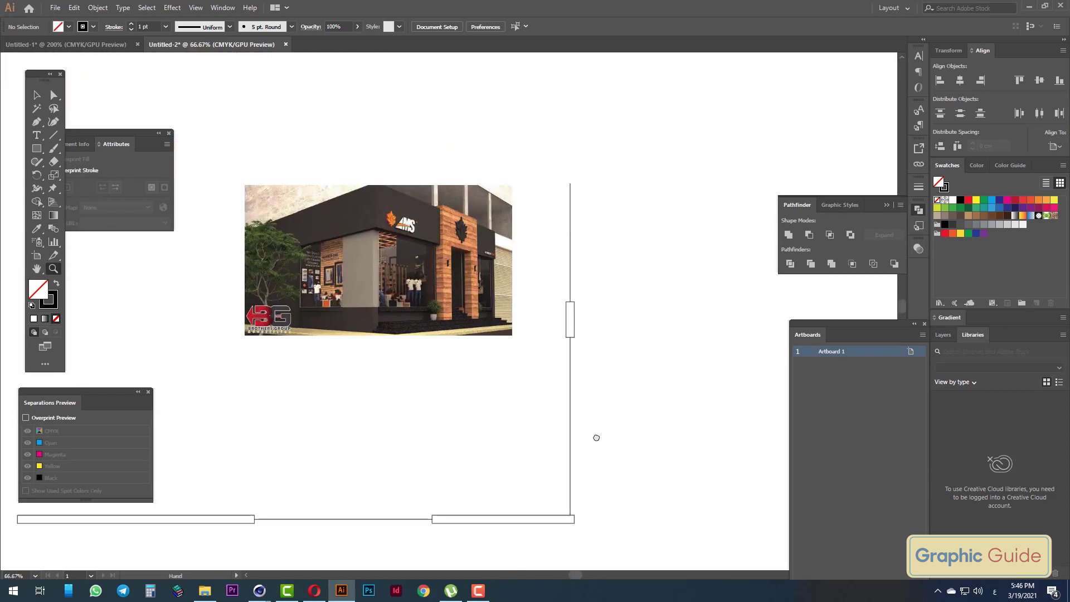
pyautogui.press('v')
pyautogui.keyDown('alt'); pyautogui.keyDown('shift'); pyautogui.moveTo(573, 332); pyautogui.dragTo(576, 196); pyautogui.keyUp('shift'); pyautogui.keyUp('alt')
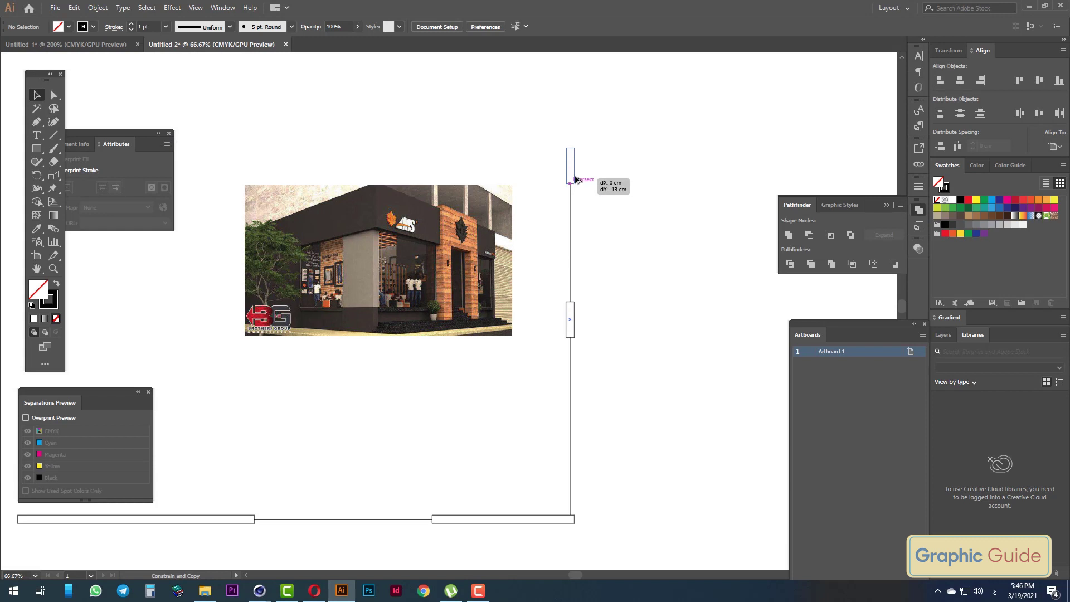
pyautogui.click(613, 279)
# Duplicate the short wall line, set its height to 8 cm, and place it above the new rectangle
pyautogui.moveTo(613, 356); pyautogui.dragTo(627, 387)
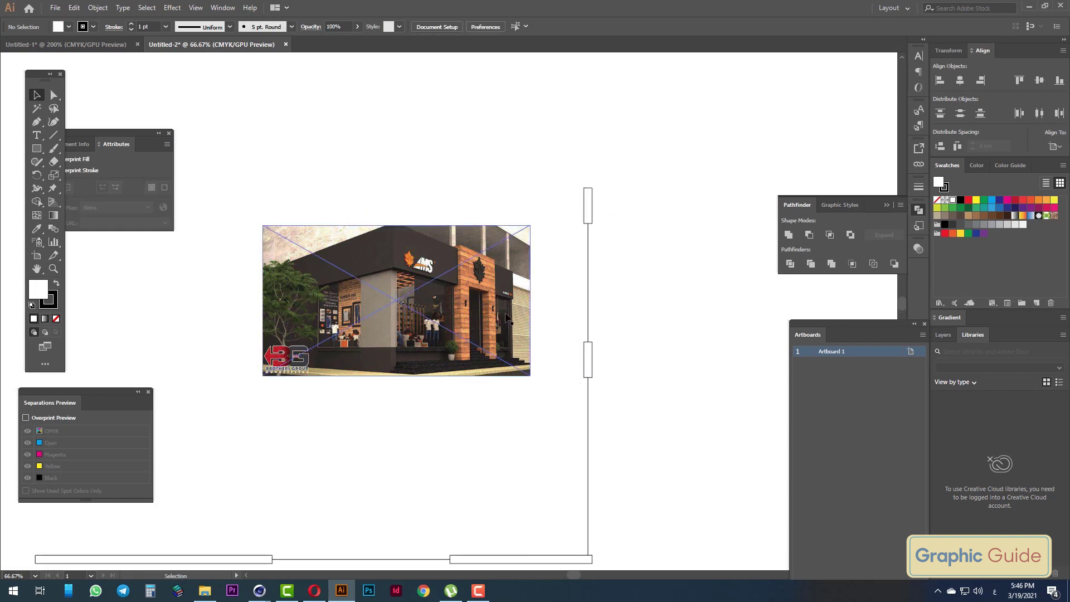
pyautogui.keyDown('alt'); pyautogui.moveTo(589, 299); pyautogui.dragTo(618, 299); pyautogui.keyUp('alt')
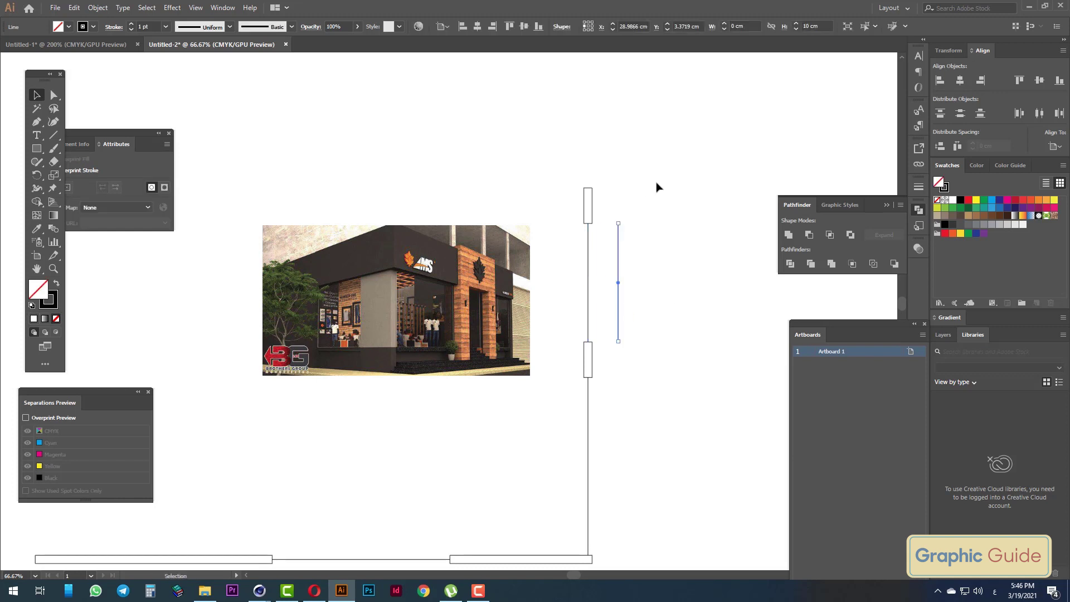
pyautogui.click(824, 26)
pyautogui.write('8')
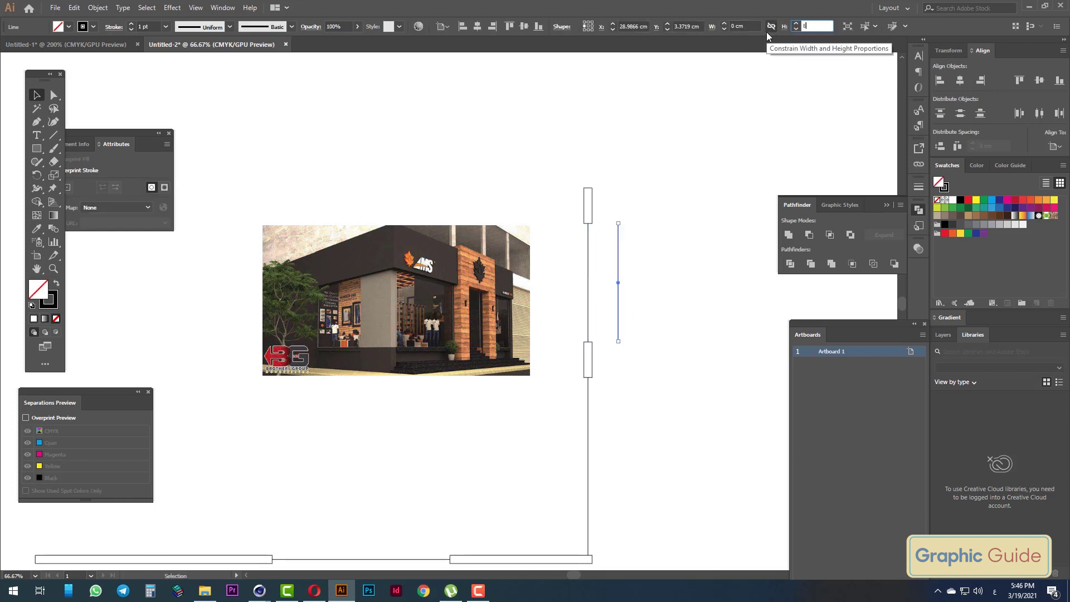
pyautogui.press('Return')
pyautogui.click(631, 299)
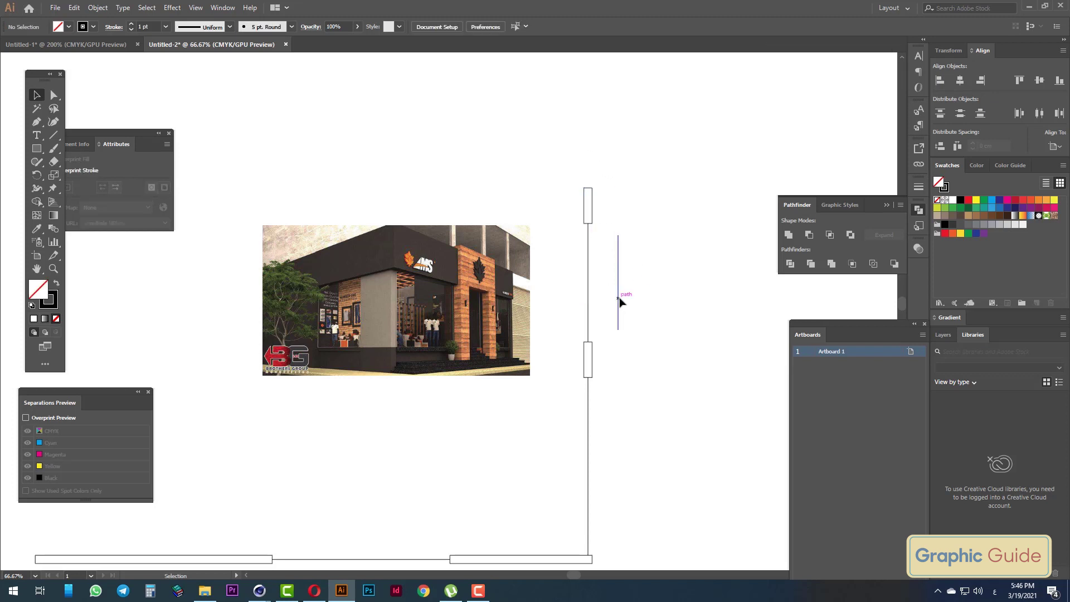
pyautogui.moveTo(618, 300)
pyautogui.mouseDown()
pyautogui.moveTo(588, 136)
pyautogui.moveTo(589, 165)
pyautogui.mouseUp()
pyautogui.click(623, 151)
pyautogui.click(654, 310)
pyautogui.hotkey('ctrl', '-')
# Copy the bottom-left wall bar up to the top of the plan
pyautogui.moveTo(310, 374); pyautogui.dragTo(466, 339)
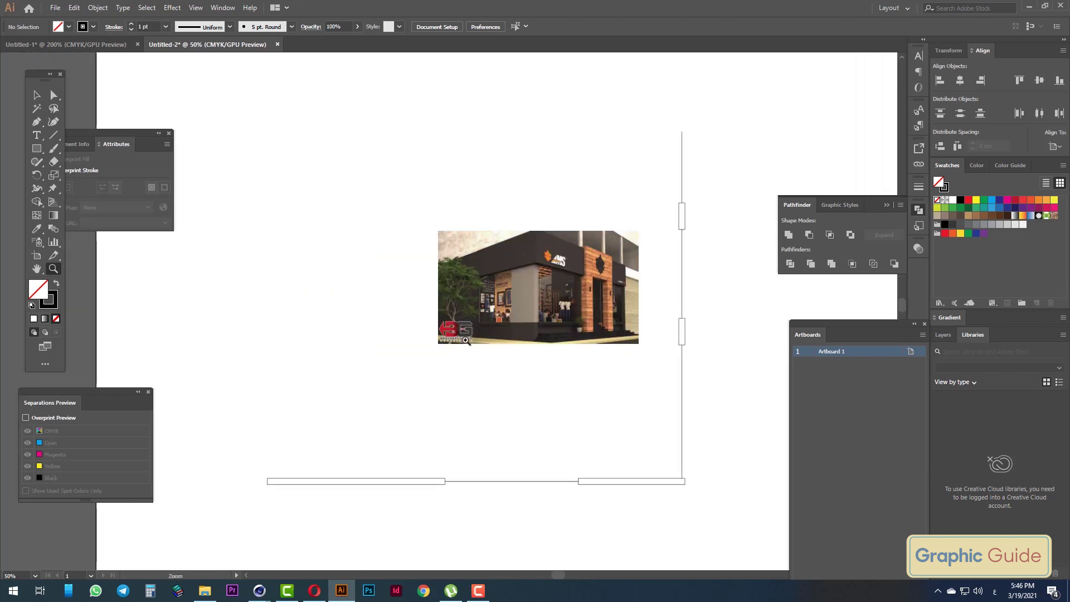
pyautogui.press('Tab')
pyautogui.click(341, 489)
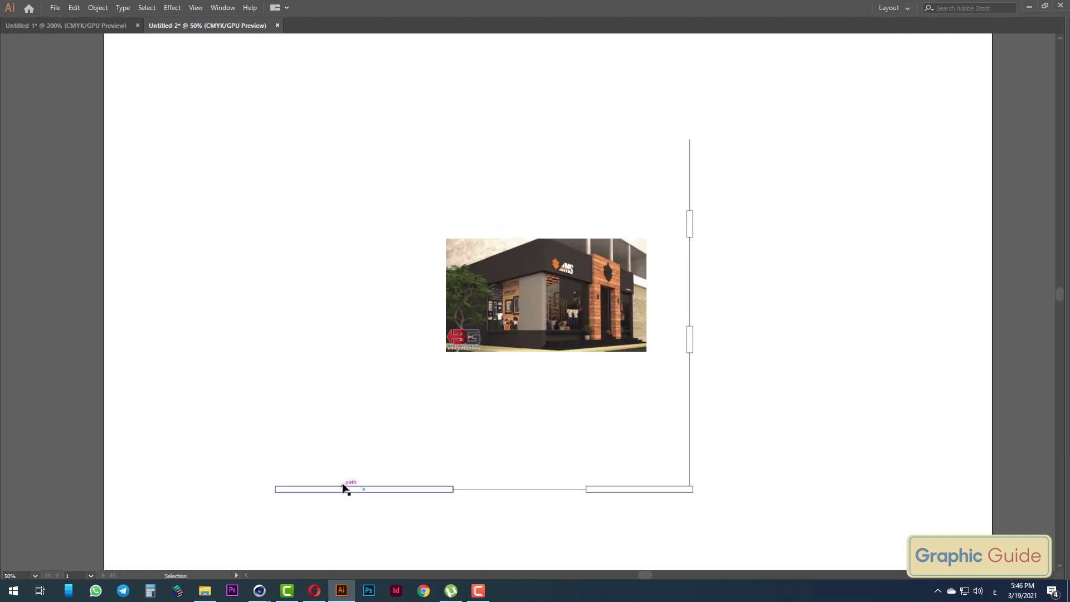
pyautogui.moveTo(341, 489)
pyautogui.keyDown('alt'); pyautogui.keyDown('shift'); pyautogui.mouseDown()
pyautogui.moveTo(340, 369)
pyautogui.moveTo(628, 141)
pyautogui.mouseUp(); pyautogui.keyUp('shift'); pyautogui.keyUp('alt')
pyautogui.click(764, 205)
pyautogui.click(535, 137)
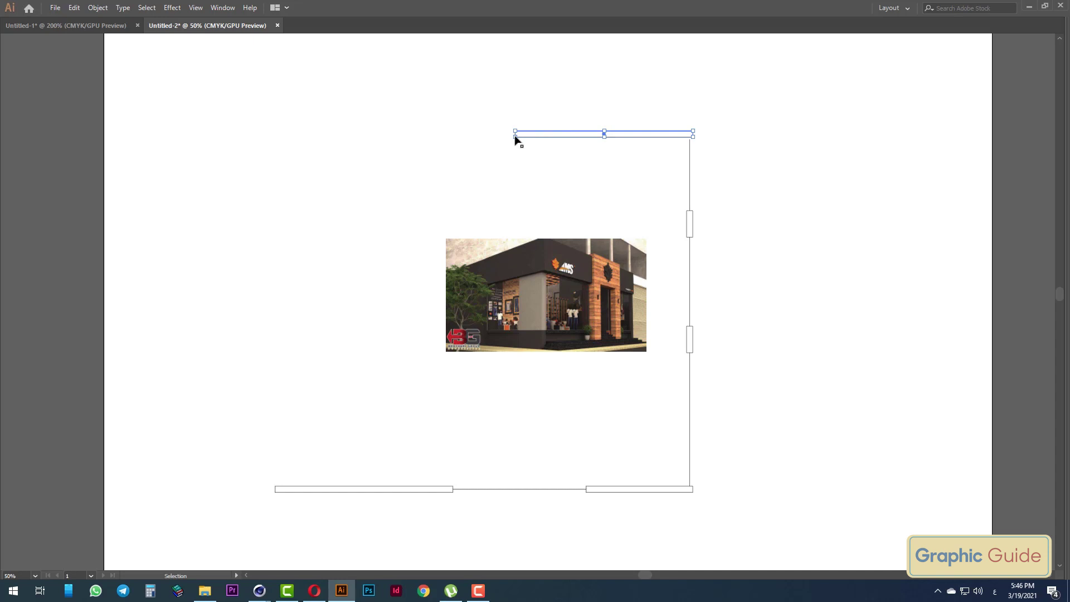
pyautogui.moveTo(514, 139); pyautogui.dragTo(540, 144)
pyautogui.hotkey('ctrl', 'z')
# Stretch the top wall bar's left end farther left
pyautogui.moveTo(433, 272); pyautogui.dragTo(509, 241)
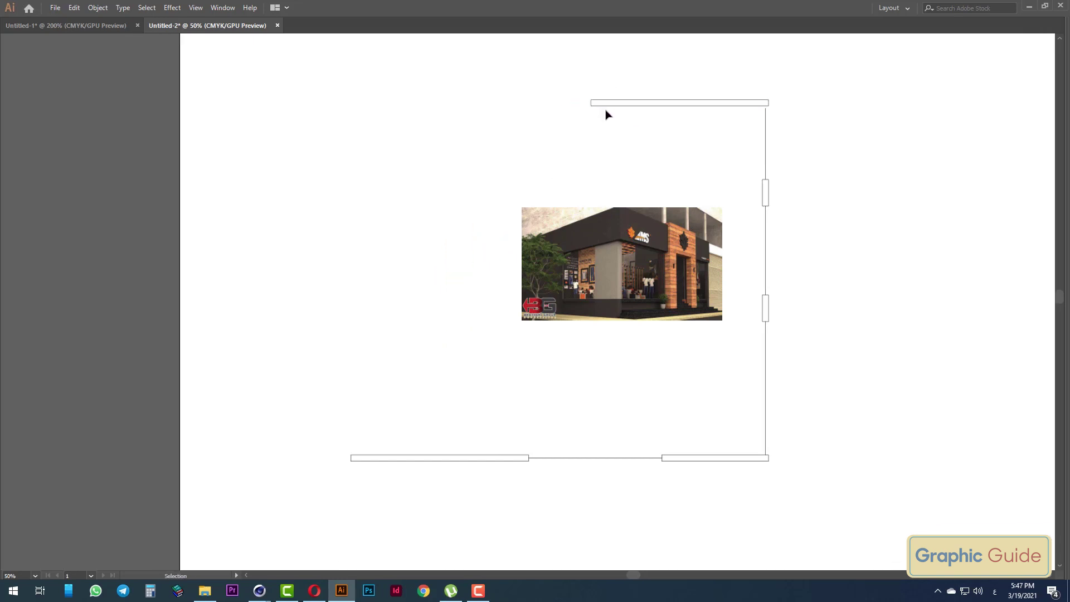
pyautogui.click(600, 106)
pyautogui.moveTo(590, 100); pyautogui.dragTo(795, 217)
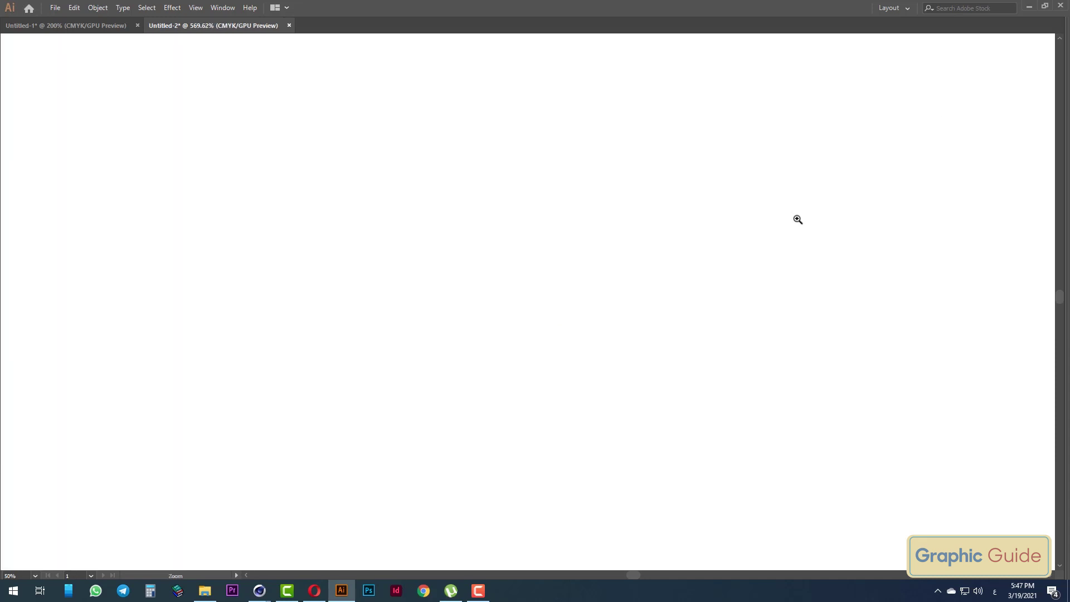
pyautogui.keyDown('alt'); pyautogui.click(693, 234); pyautogui.keyUp('alt')
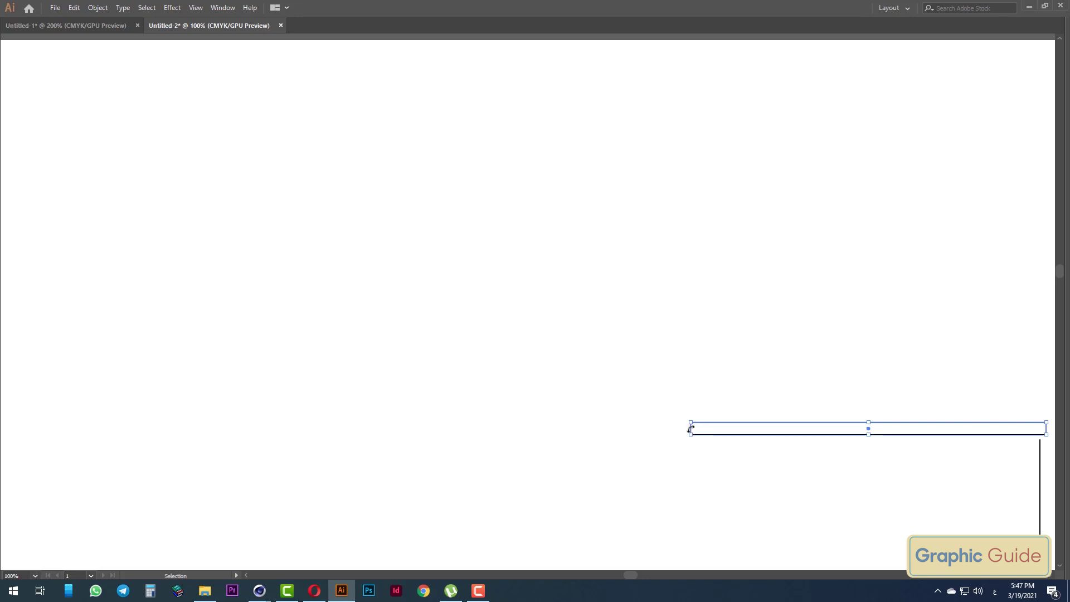
pyautogui.hotkey('ctrl', '=')
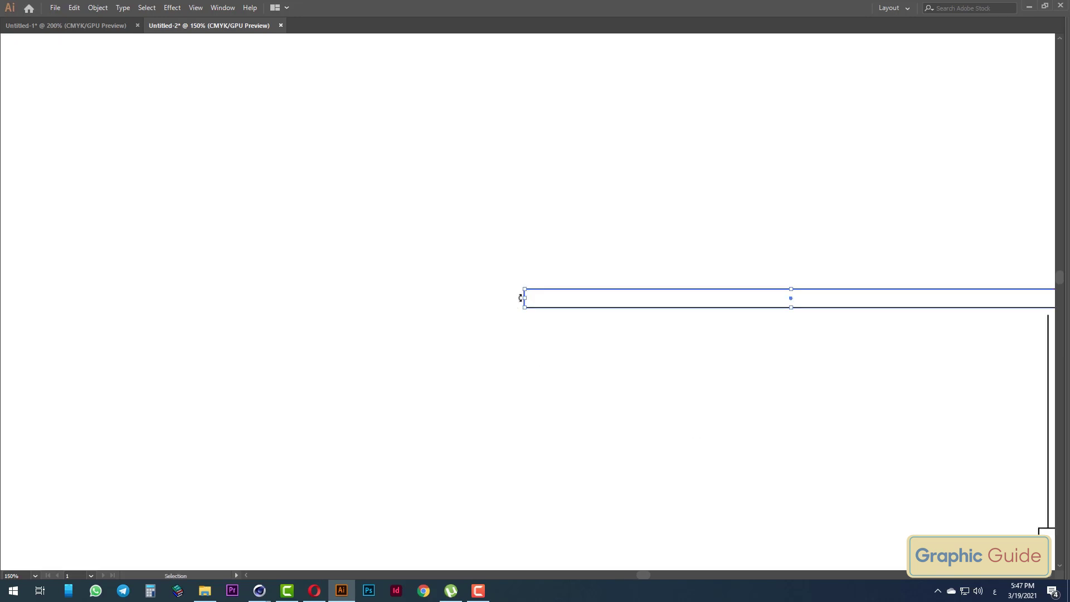
pyautogui.moveTo(527, 298); pyautogui.dragTo(3, 299)
# Duplicate the bottom-left wall bar a little higher up
pyautogui.keyDown('alt'); pyautogui.click(499, 340); pyautogui.keyUp('alt')
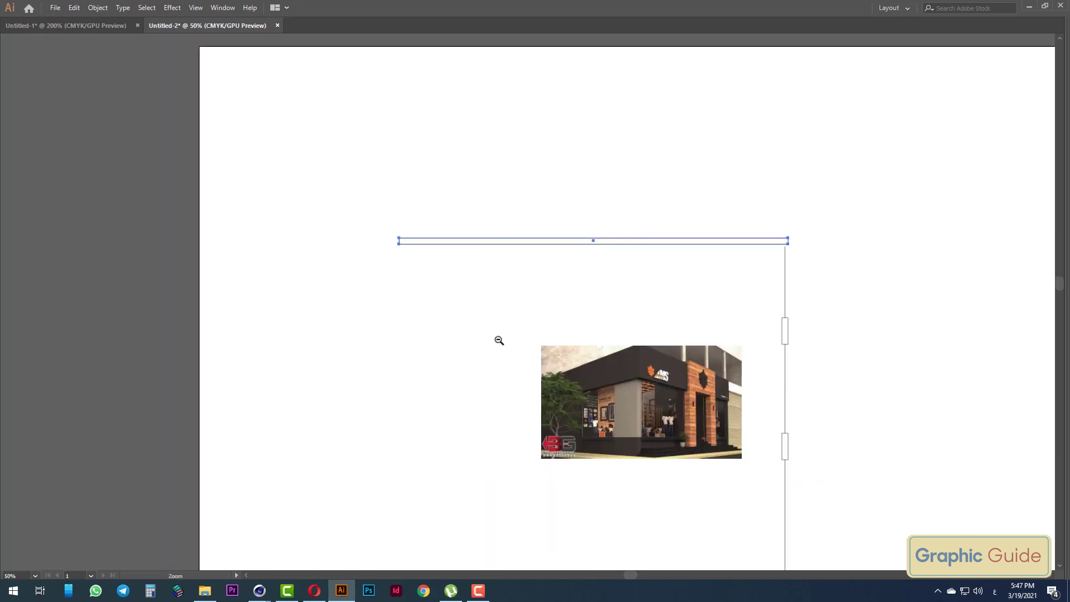
pyautogui.click(528, 364)
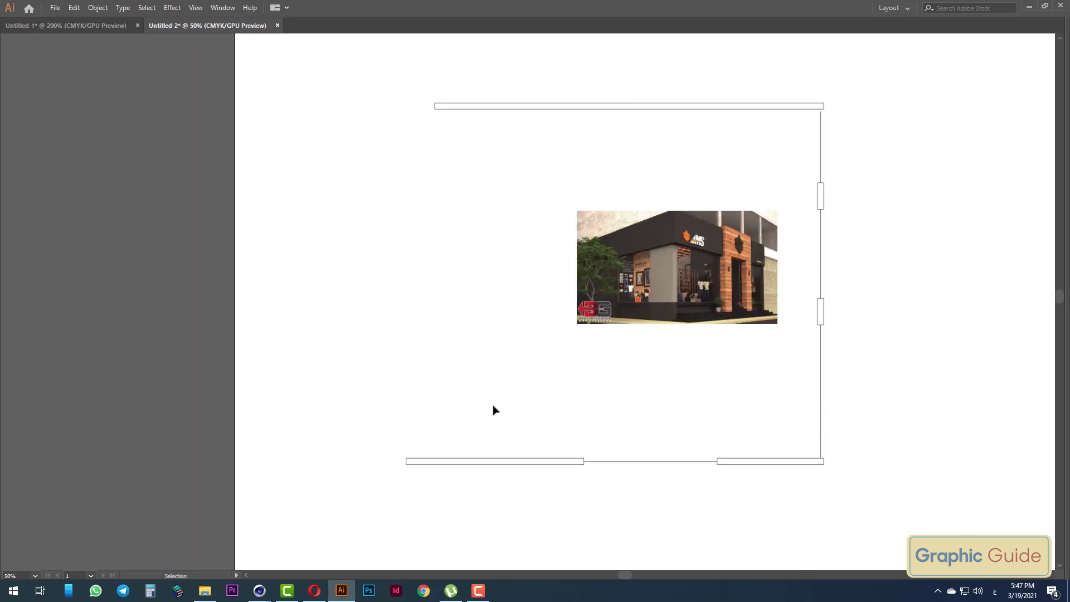
pyautogui.keyDown('alt'); pyautogui.moveTo(461, 458); pyautogui.dragTo(462, 397); pyautogui.keyUp('alt')
# Rotate the copied bar 90° upright and move it to the plan's left side
pyautogui.moveTo(588, 405); pyautogui.dragTo(544, 303)
pyautogui.moveTo(490, 442); pyautogui.dragTo(412, 419)
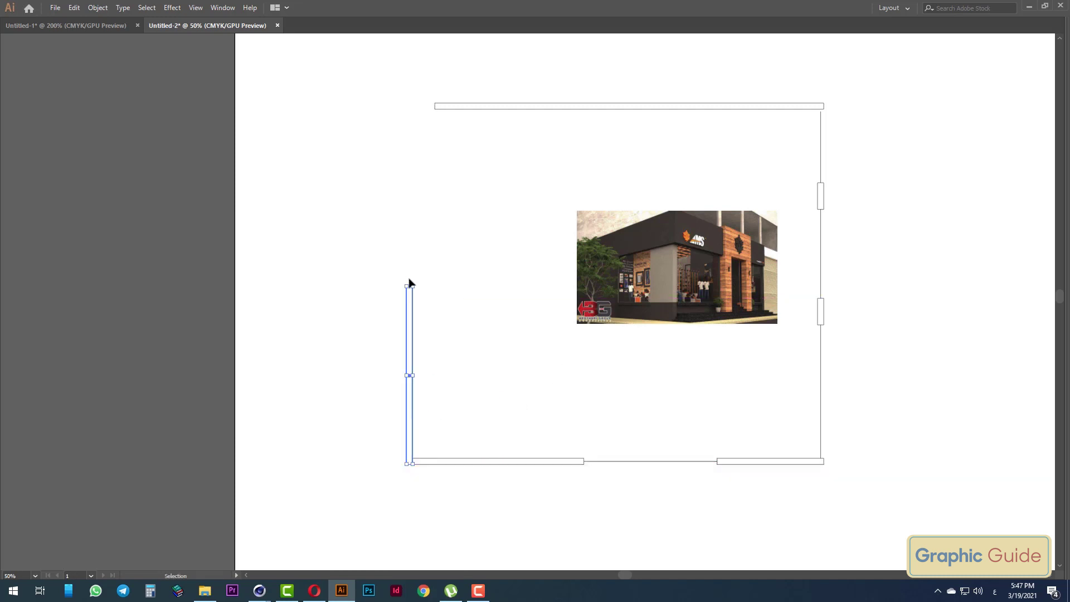
pyautogui.click(411, 310)
# Give the left wall bar the right wall's 39.7 cm length
pyautogui.moveTo(844, 130); pyautogui.dragTo(810, 458)
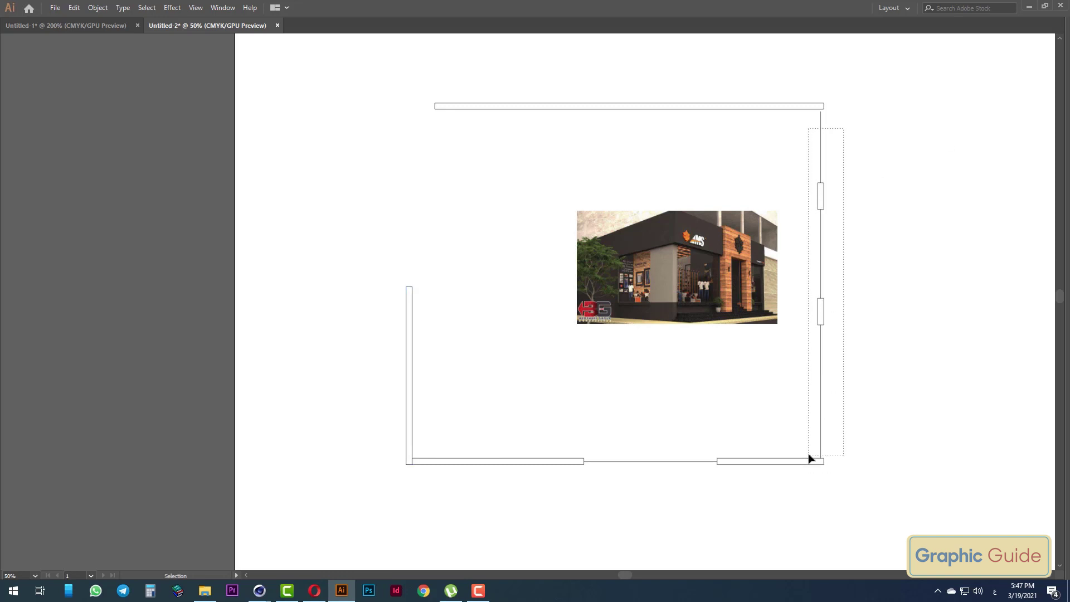
pyautogui.moveTo(810, 458); pyautogui.dragTo(831, 475)
pyautogui.hotkey('ctrl', 'shift', 'F9')
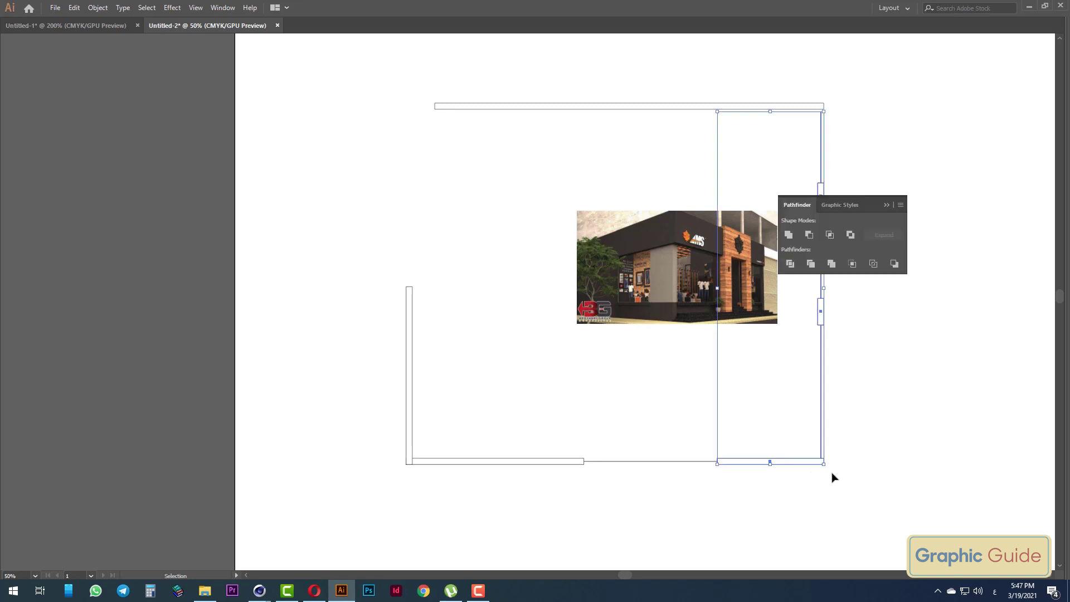
pyautogui.press('Tab')
pyautogui.click(878, 26)
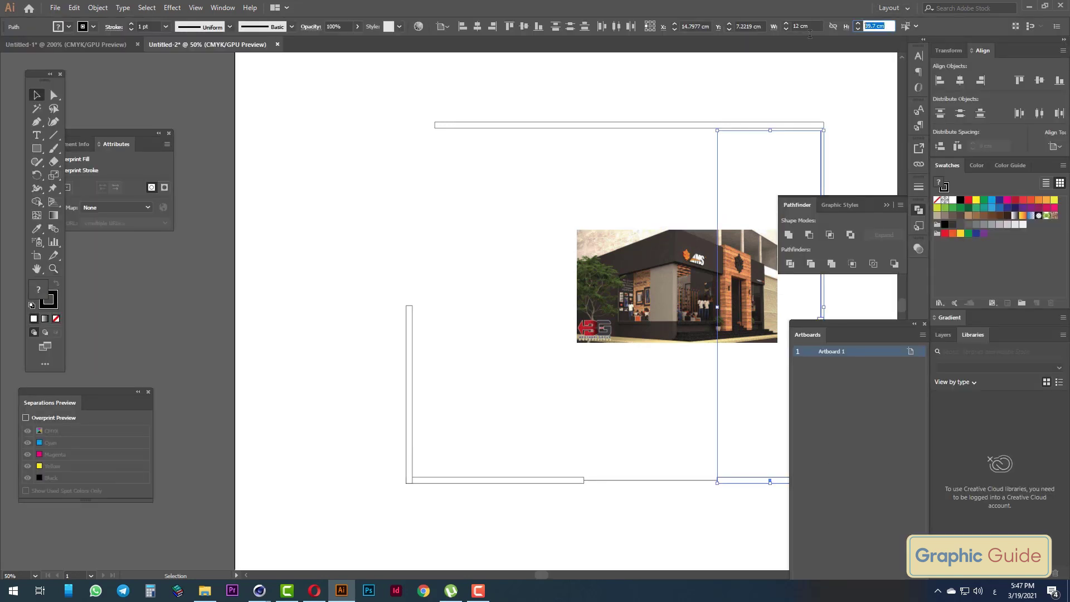
pyautogui.click(409, 335)
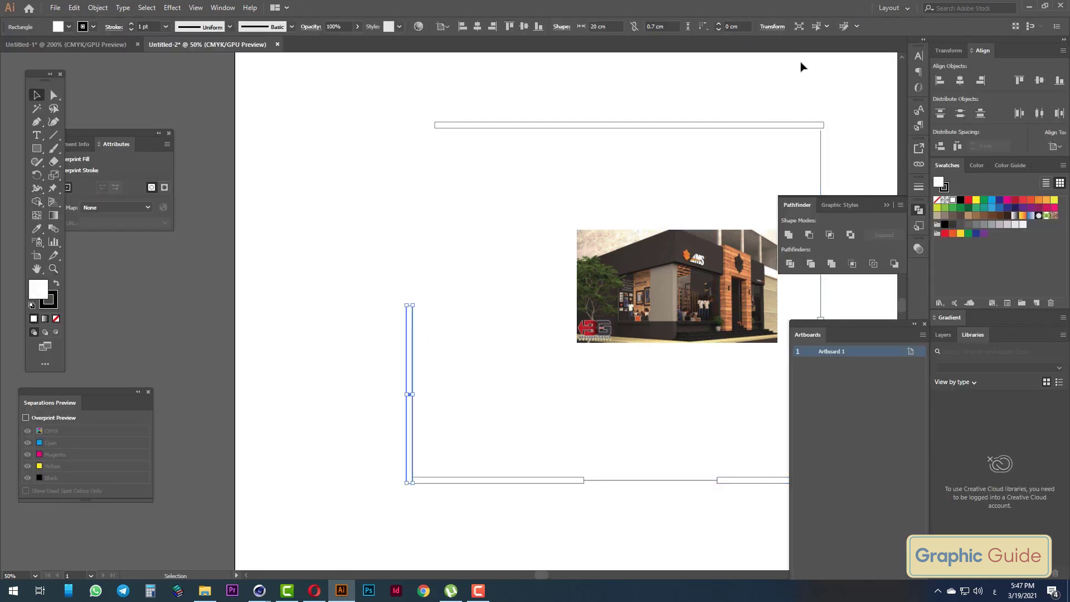
pyautogui.click(657, 27)
pyautogui.hotkey('shift', 'Tab')
pyautogui.write('3')
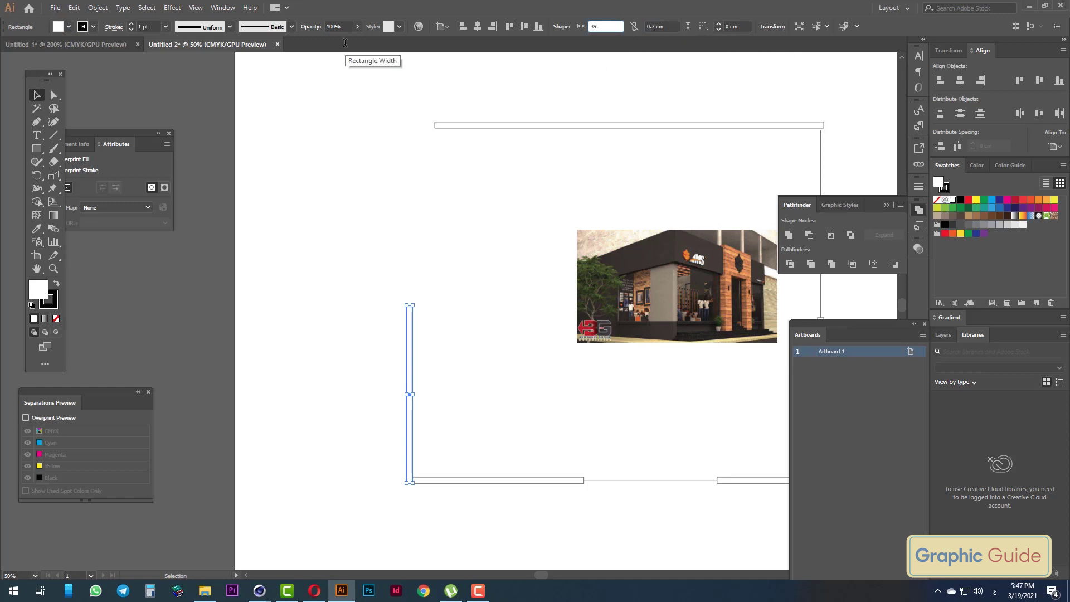
pyautogui.write('7 cm')
pyautogui.press('Return')
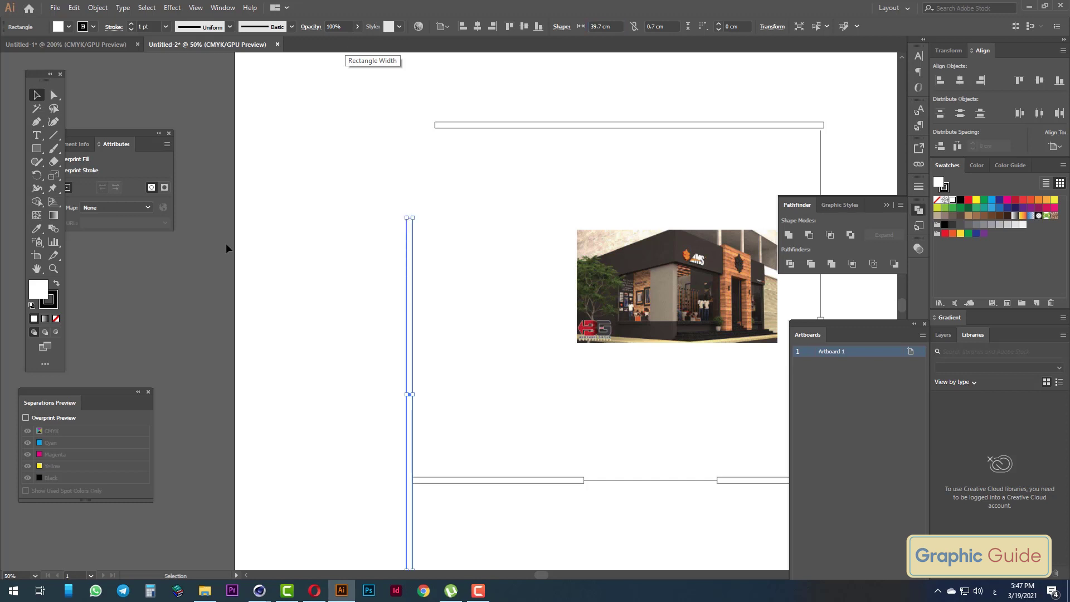
# Move the left wall up and align it with the bottom wall's left edge
pyautogui.click(474, 423)
pyautogui.moveTo(413, 453); pyautogui.dragTo(414, 369)
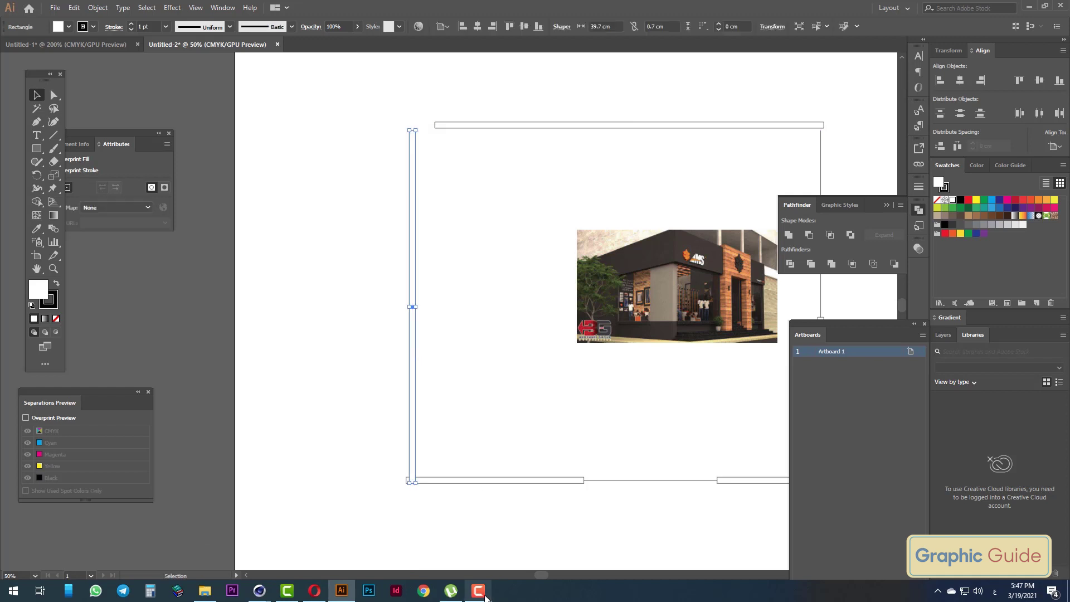
pyautogui.click(484, 595)
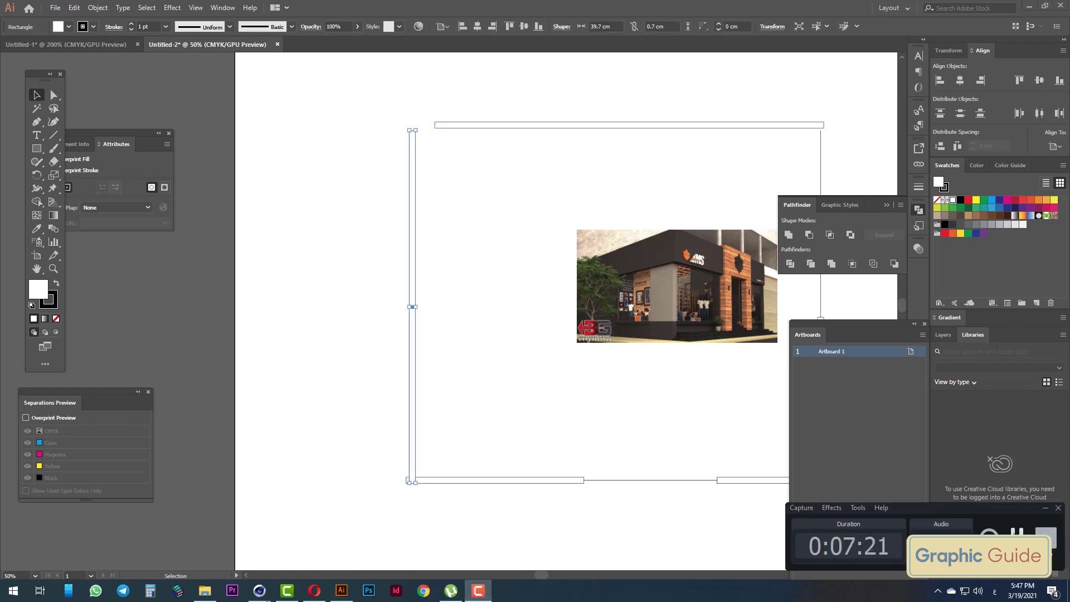
pyautogui.click(505, 397)
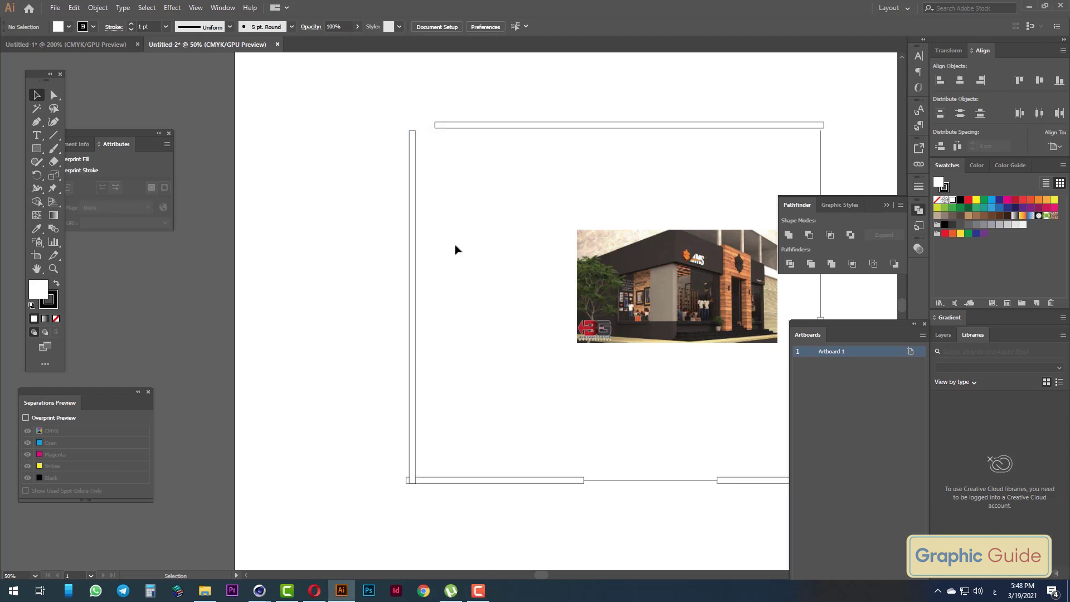
pyautogui.scroll(-2, 418, 375)
pyautogui.hscroll(2, 354, 382)
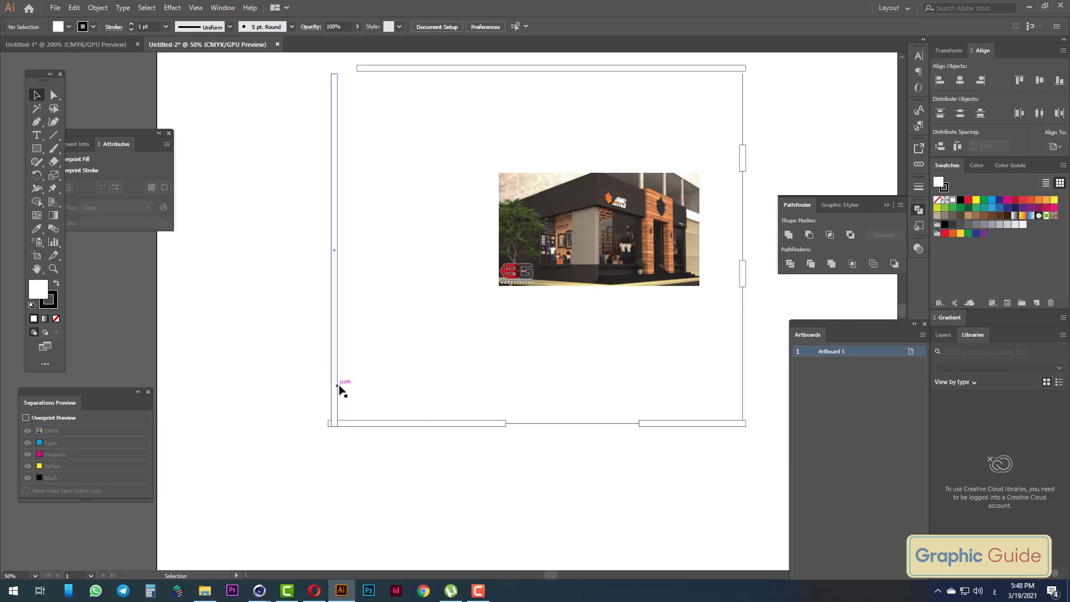
pyautogui.moveTo(337, 388); pyautogui.dragTo(769, 457)
pyautogui.click(351, 446)
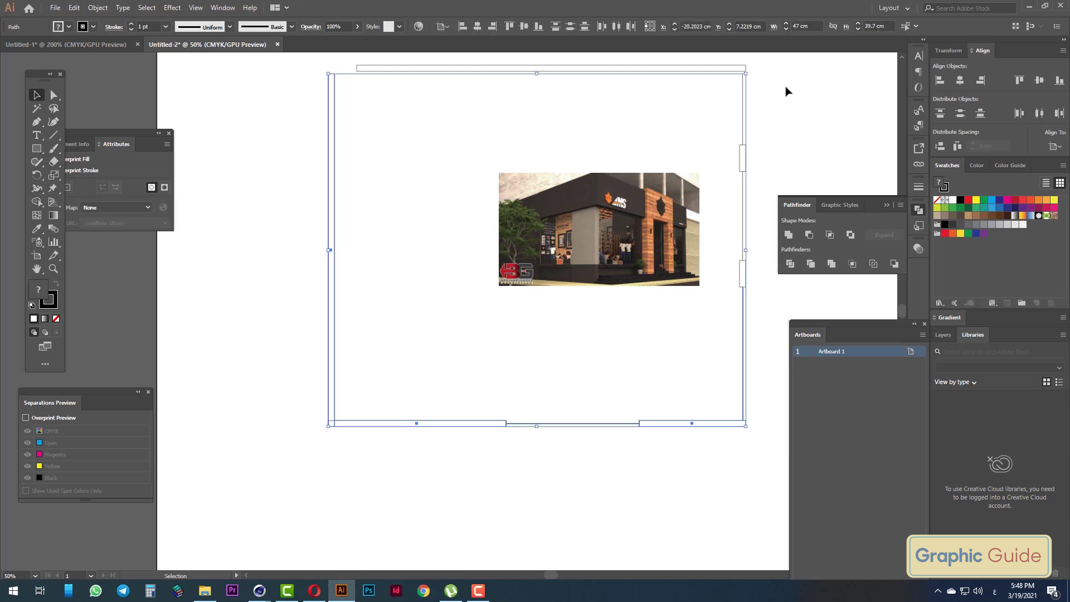
# Stretch the top wall to 47 cm wide and raise the left wall's top to meet it
pyautogui.click(839, 84)
pyautogui.click(412, 70)
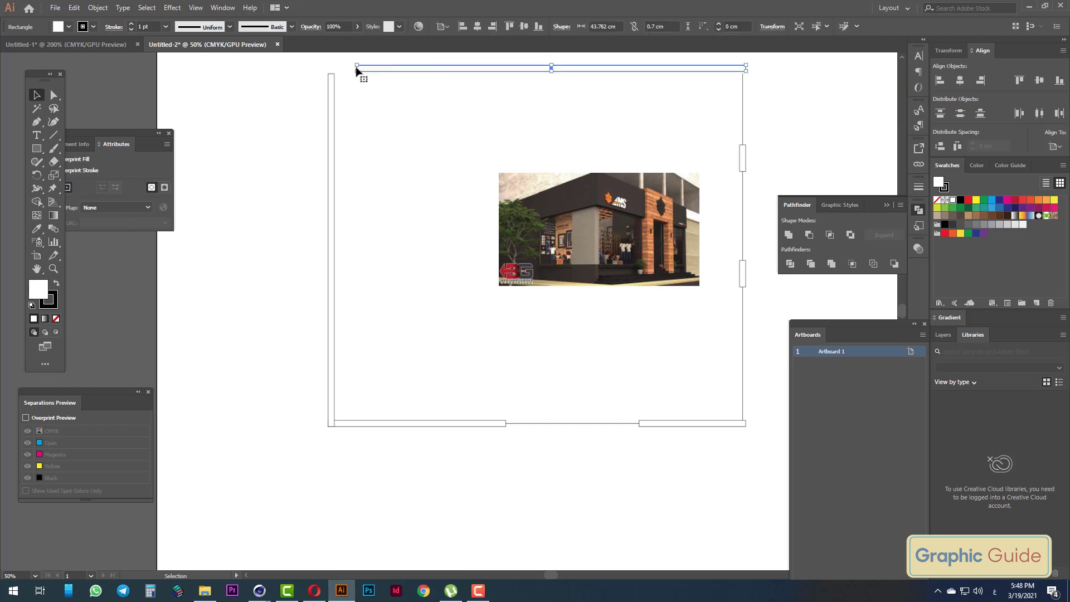
pyautogui.keyDown('alt'); pyautogui.scroll(8, 356, 70); pyautogui.keyUp('alt')
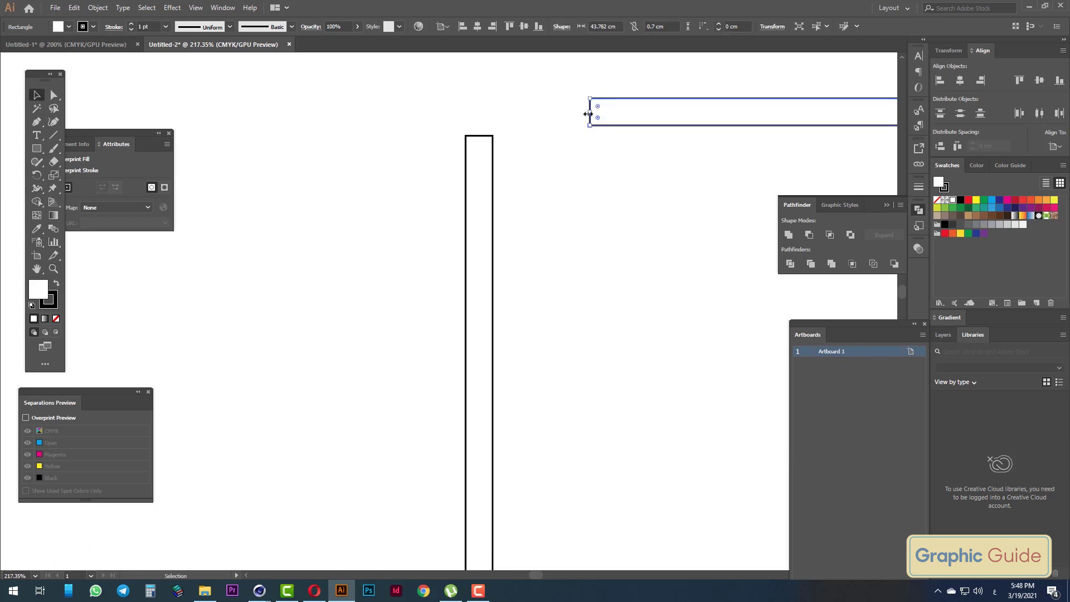
pyautogui.moveTo(587, 114)
pyautogui.mouseDown()
pyautogui.moveTo(465, 114)
pyautogui.moveTo(478, 98)
pyautogui.mouseUp()
pyautogui.click(499, 159)
pyautogui.click(599, 229)
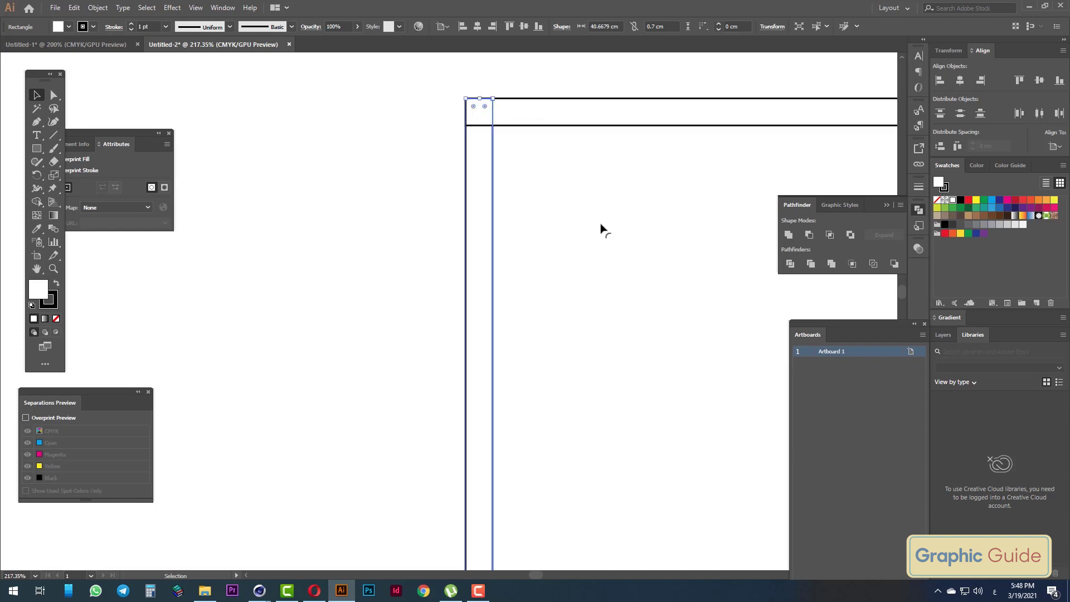
# Select all wall pieces and merge them with Pathfinder Unite
pyautogui.press('z')
pyautogui.keyDown('alt'); pyautogui.click(566, 296); pyautogui.keyUp('alt')
pyautogui.keyDown('alt'); pyautogui.click(485, 346); pyautogui.keyUp('alt')
pyautogui.keyDown('alt'); pyautogui.click(481, 345); pyautogui.keyUp('alt')
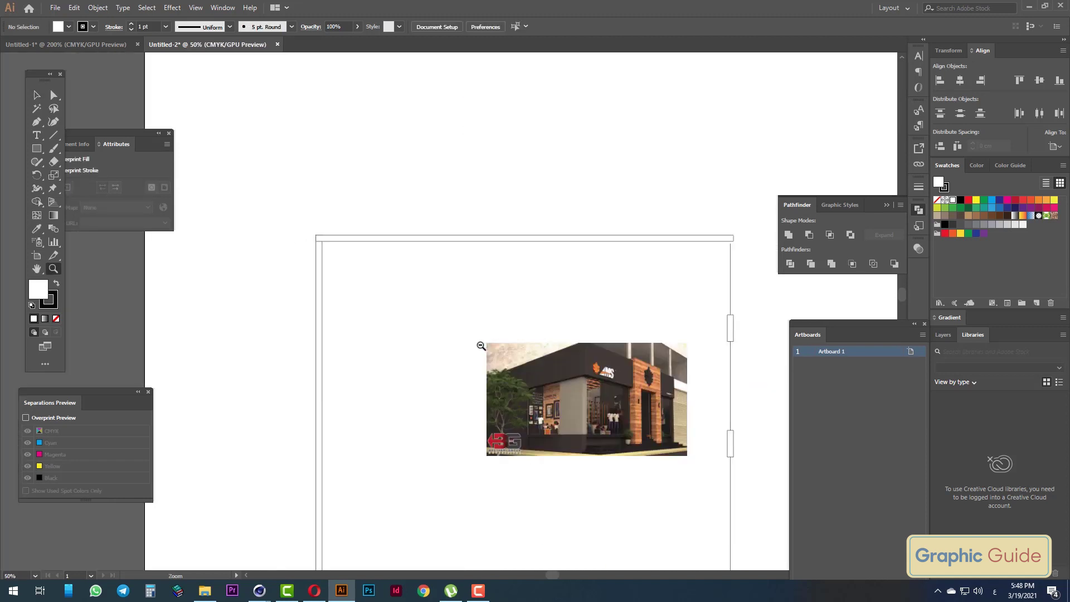
pyautogui.click(485, 346)
pyautogui.press('v')
pyautogui.moveTo(273, 81)
pyautogui.mouseDown()
pyautogui.moveTo(388, 240)
pyautogui.moveTo(351, 513)
pyautogui.mouseUp()
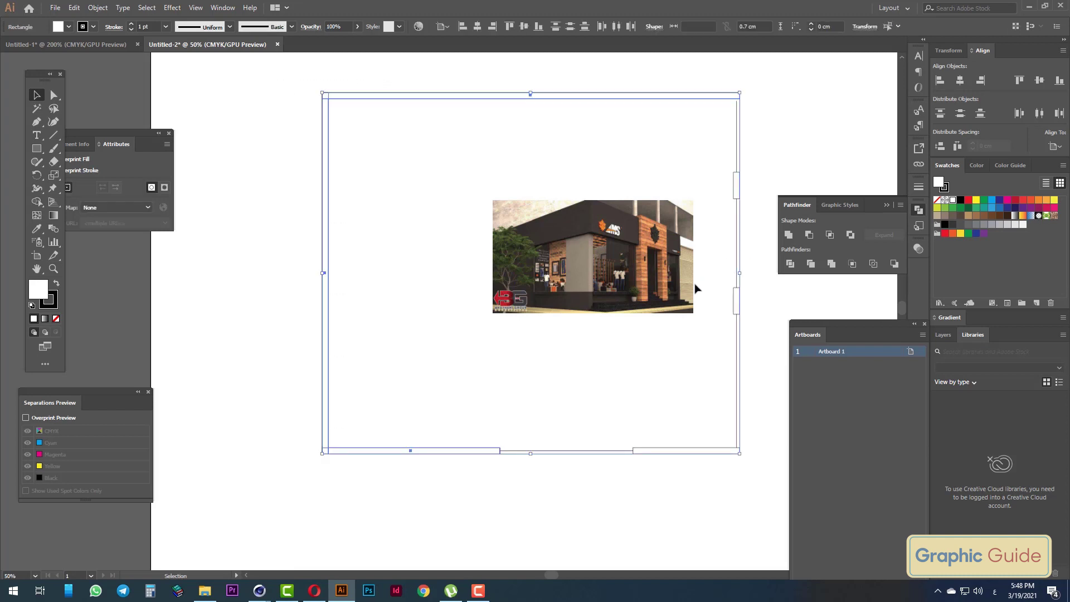
pyautogui.click(787, 234)
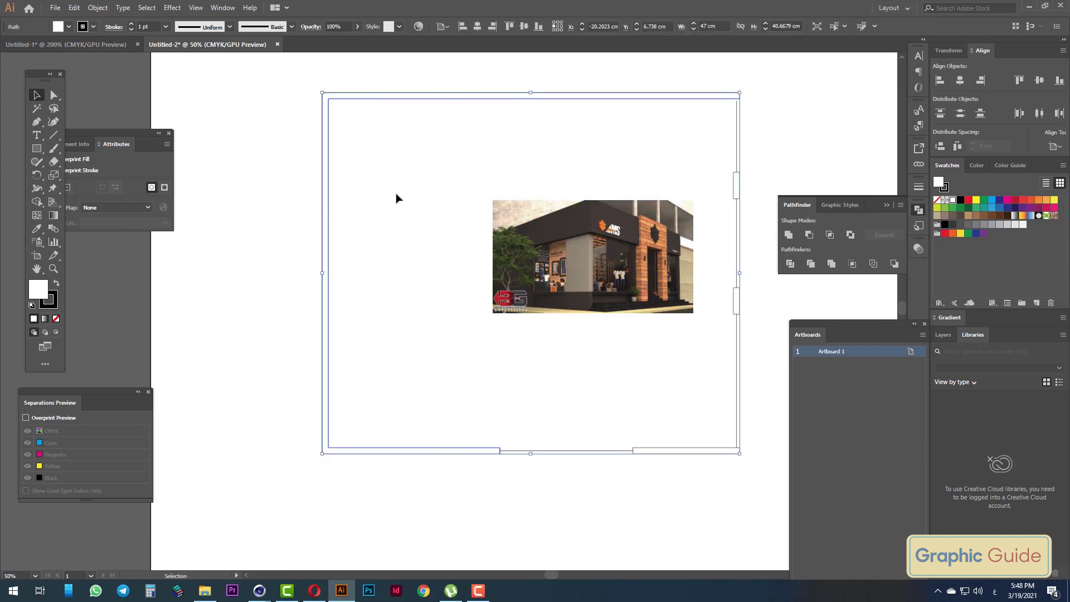
pyautogui.click(377, 365)
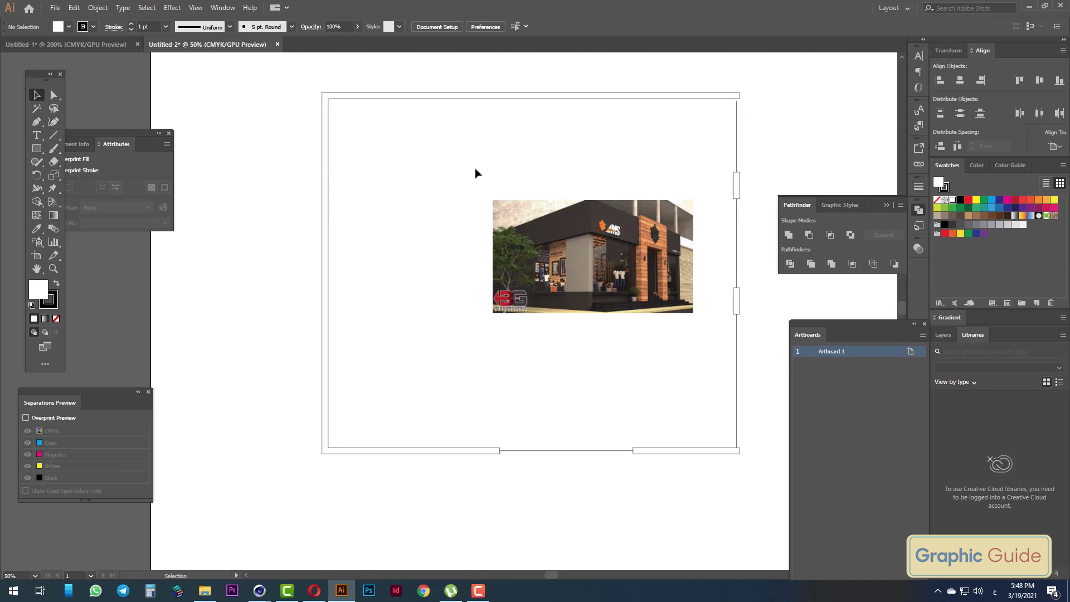
# Move the storefront photo off the artboard to its left
pyautogui.press('Tab')
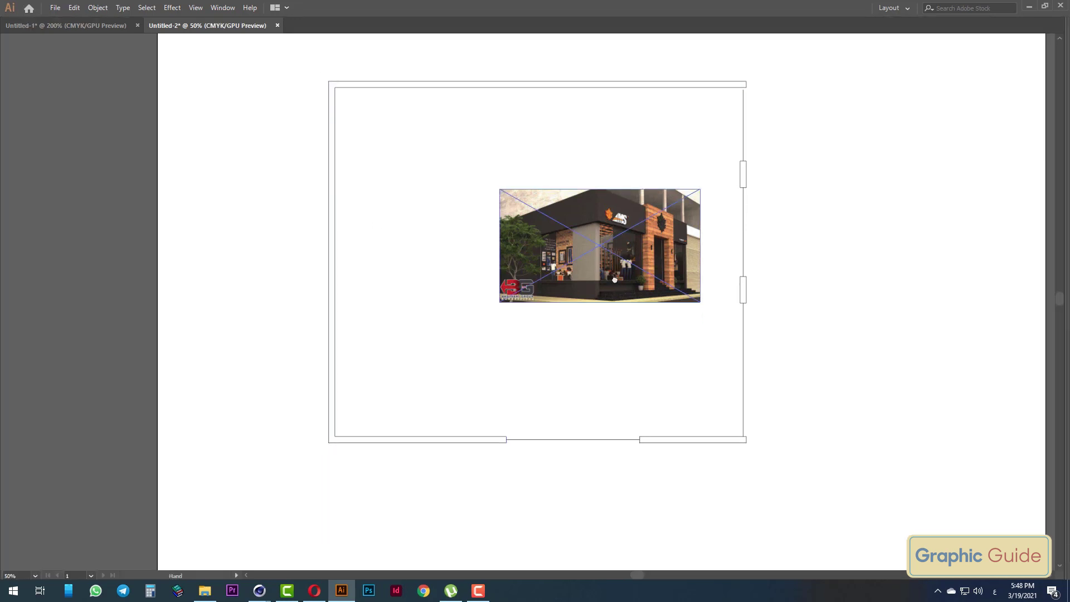
pyautogui.moveTo(614, 302); pyautogui.dragTo(192, 288)
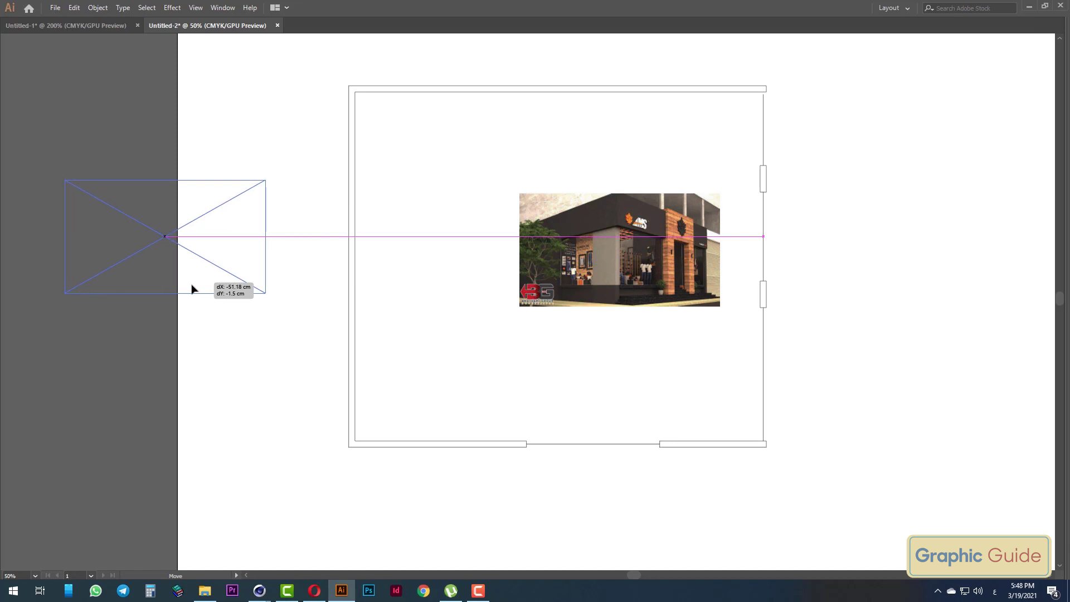
pyautogui.moveTo(192, 288); pyautogui.dragTo(172, 288)
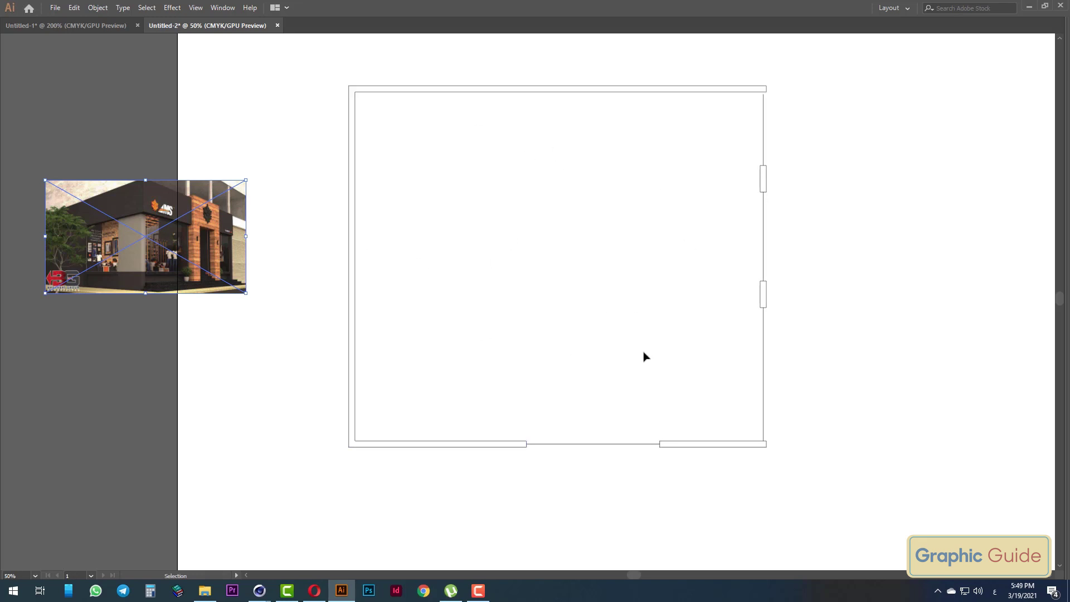
# Extend the right wall's upper line to meet the top wall
pyautogui.press('z')
pyautogui.click(713, 146)
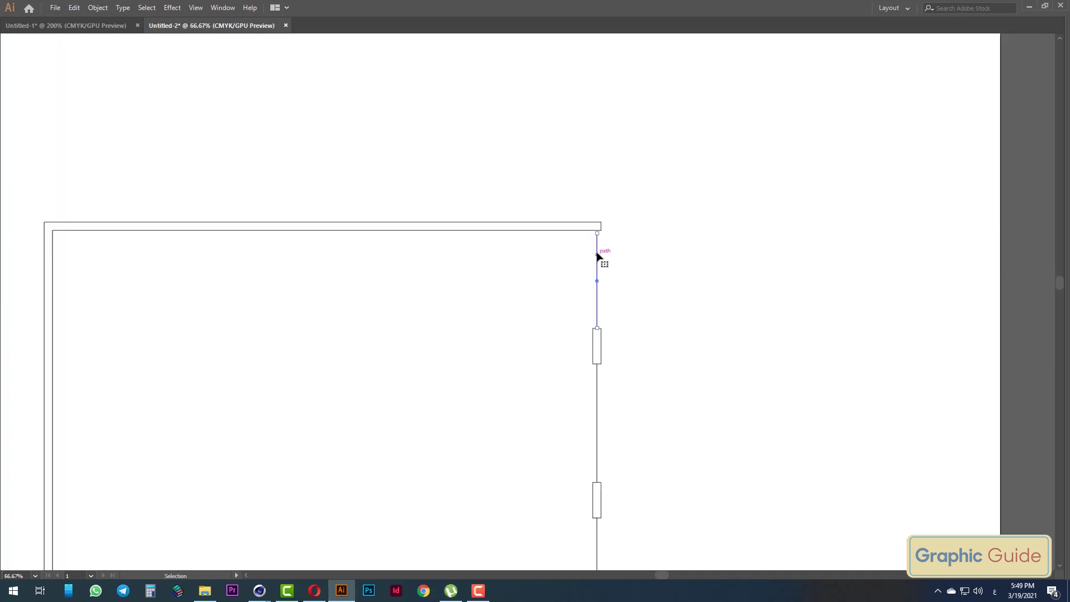
pyautogui.keyDown('alt'); pyautogui.scroll(5, 522, 200); pyautogui.keyUp('alt')
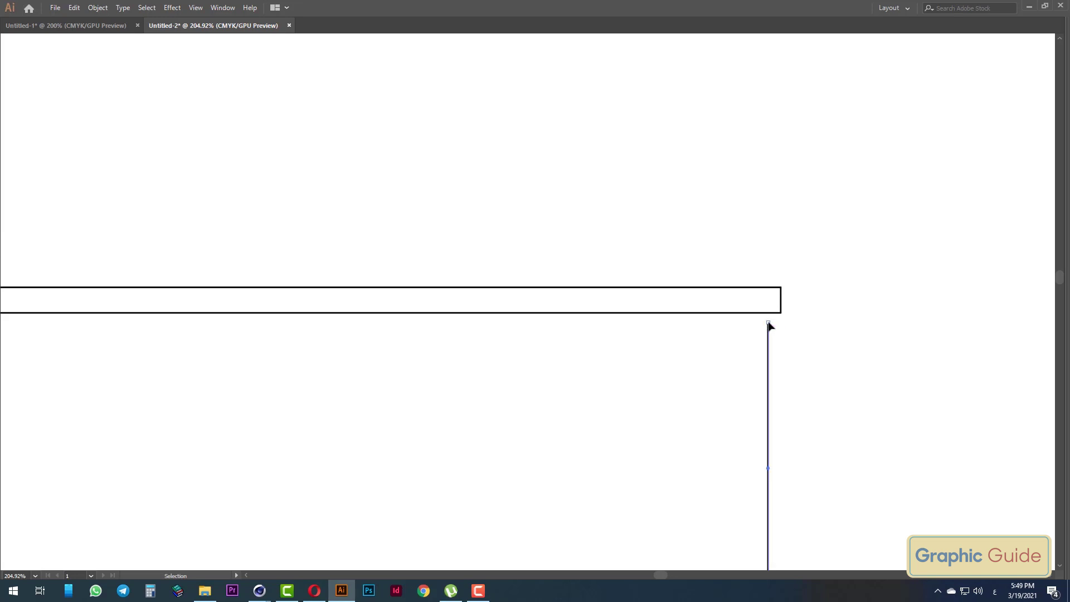
pyautogui.moveTo(767, 323); pyautogui.dragTo(768, 317)
pyautogui.keyDown('alt'); pyautogui.scroll(-6, 516, 360); pyautogui.keyUp('alt')
pyautogui.moveTo(523, 391)
pyautogui.mouseDown()
pyautogui.moveTo(676, 375)
pyautogui.moveTo(714, 355)
pyautogui.mouseUp()
# Move the photo further left and recentre the floor plan in view
pyautogui.keyDown('alt'); pyautogui.scroll(1, 620, 334); pyautogui.keyUp('alt')
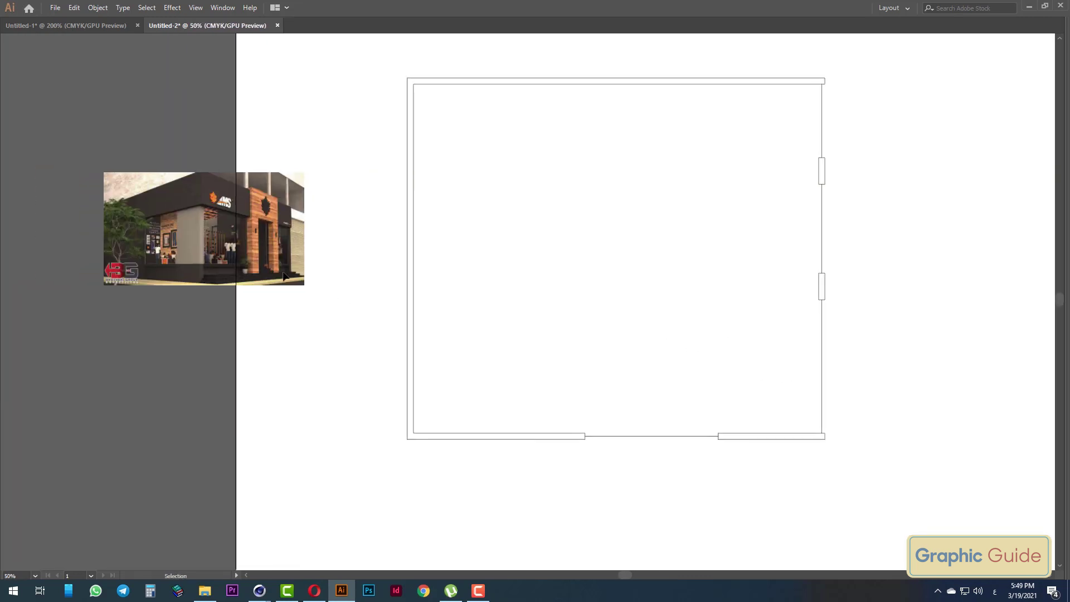
pyautogui.moveTo(290, 270); pyautogui.dragTo(152, 289)
pyautogui.moveTo(662, 346); pyautogui.dragTo(585, 362)
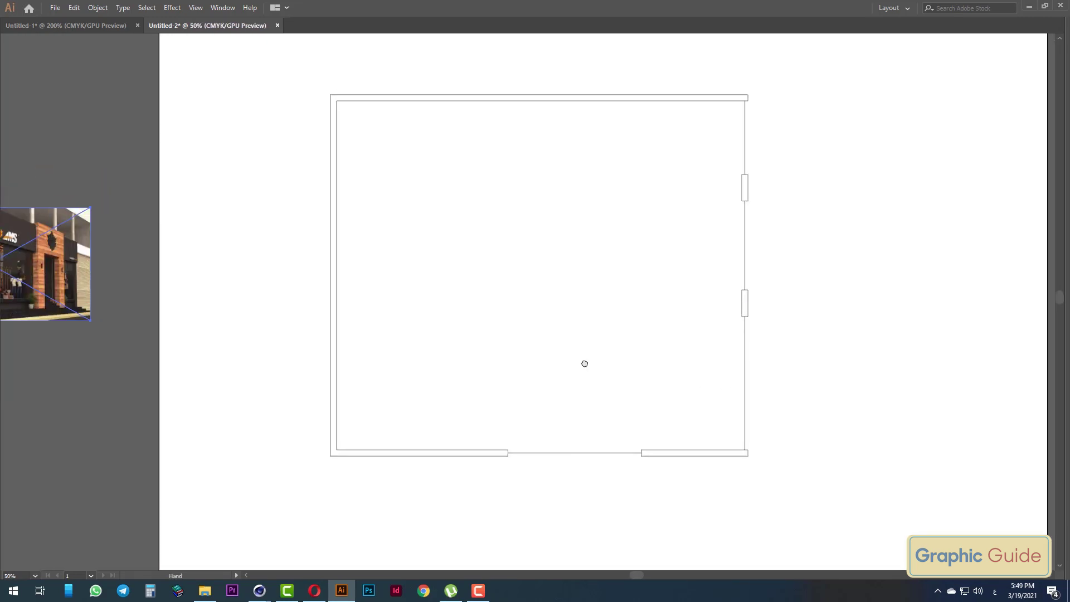
# In Save As, browse to the 16 - وجهات المحل lesson folder
pyautogui.hotkey('ctrl', 'shift', 's')
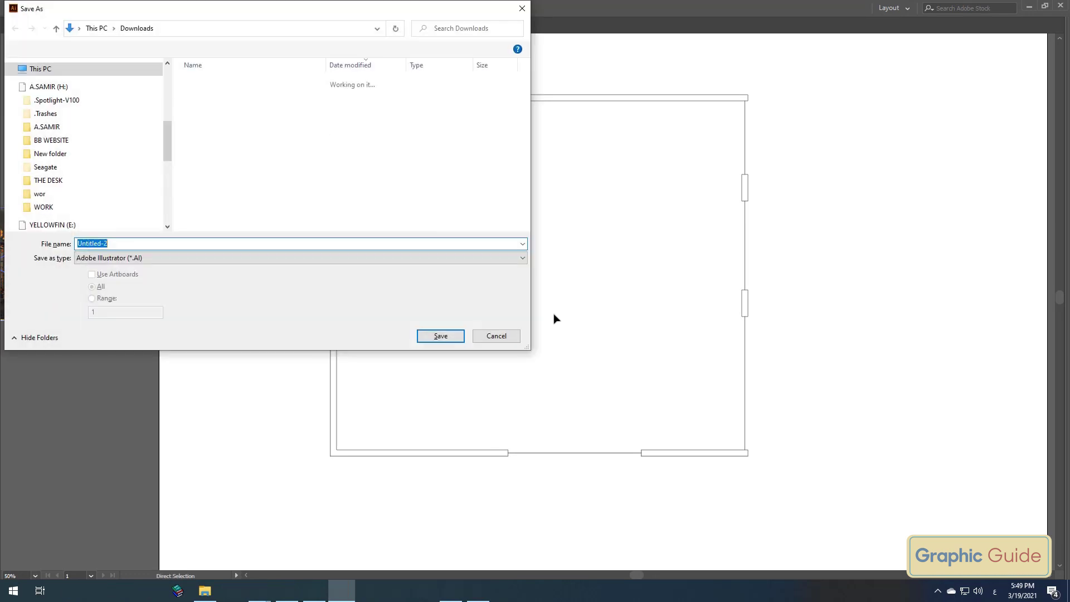
pyautogui.write('plan')
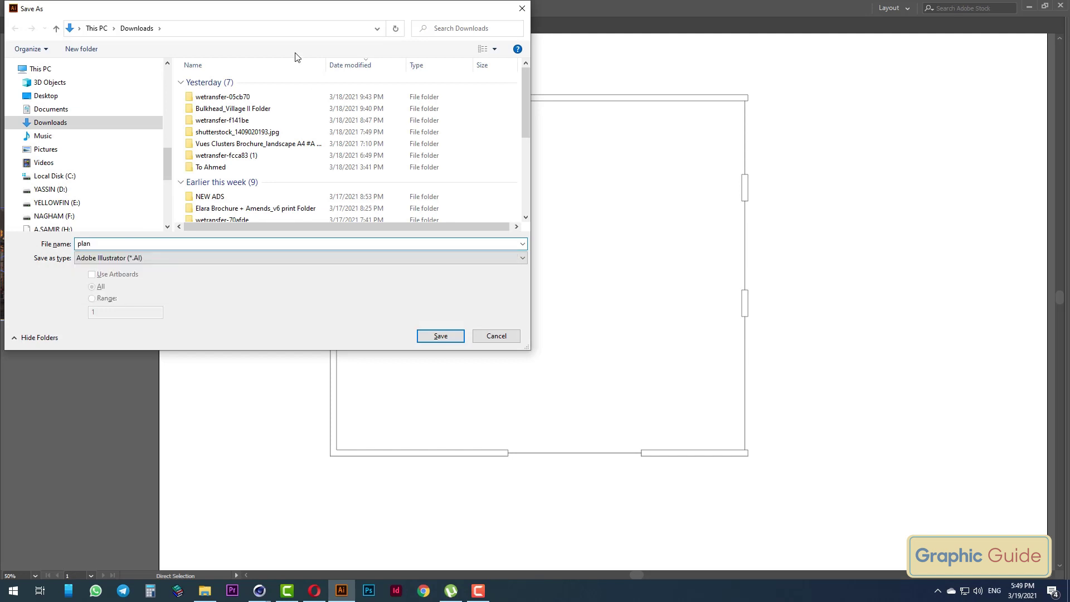
pyautogui.moveTo(163, 168); pyautogui.dragTo(149, 154)
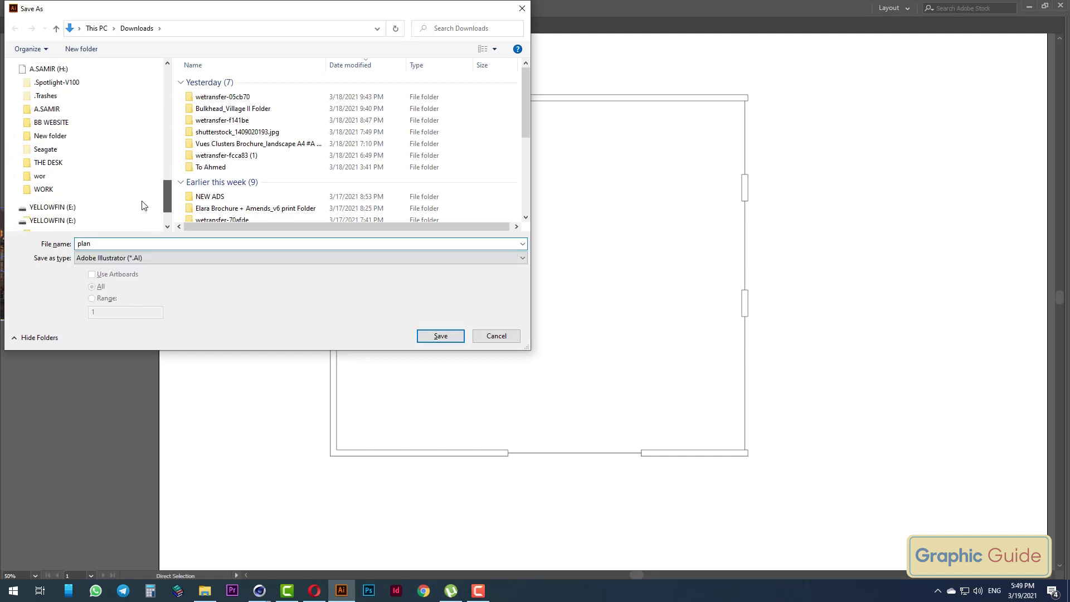
pyautogui.scroll(2, 149, 154)
pyautogui.scroll(2, 149, 133)
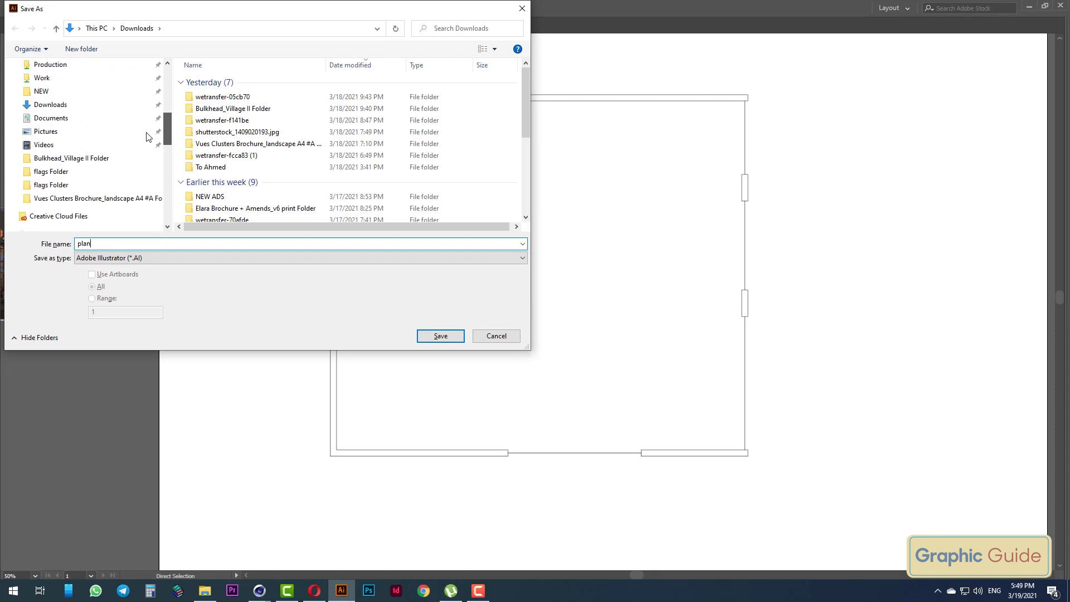
pyautogui.scroll(2, 146, 111)
pyautogui.scroll(1, 112, 95)
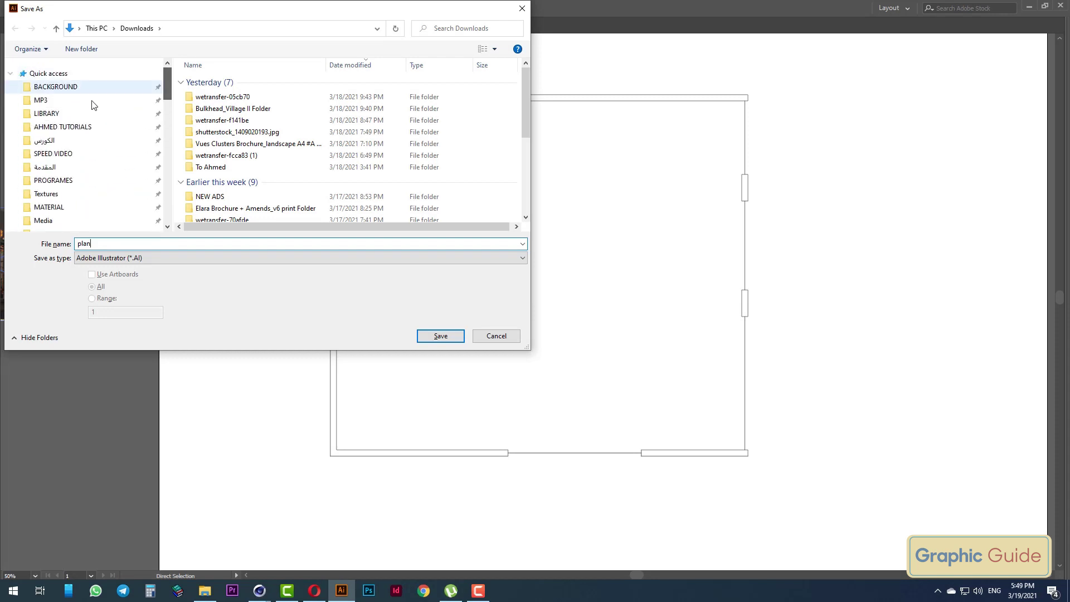
pyautogui.click(50, 146)
pyautogui.doubleClick(215, 120)
pyautogui.scroll(-1, 253, 184)
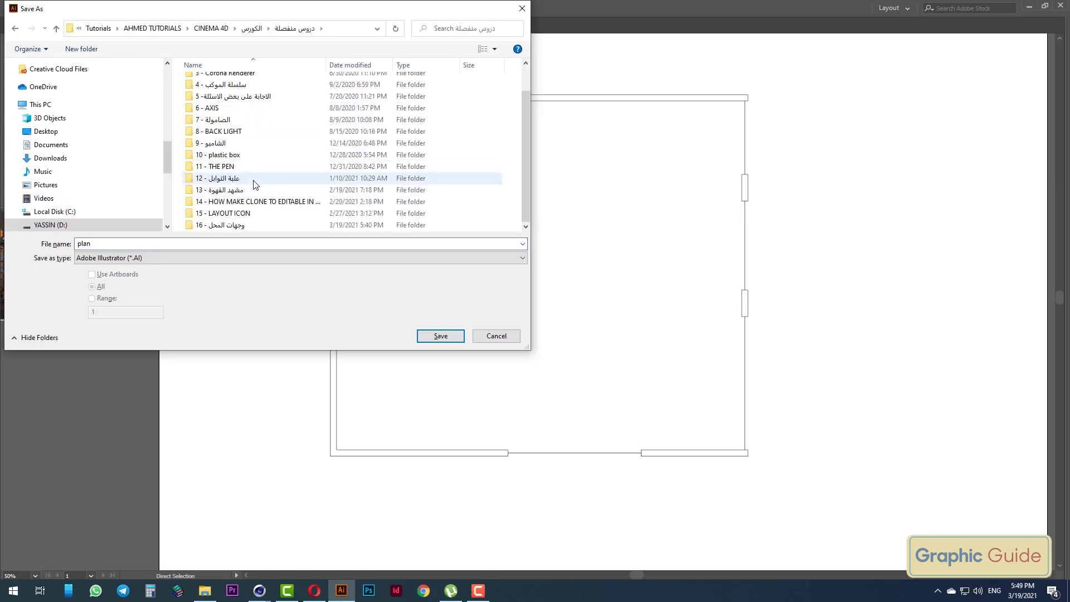
pyautogui.doubleClick(236, 225)
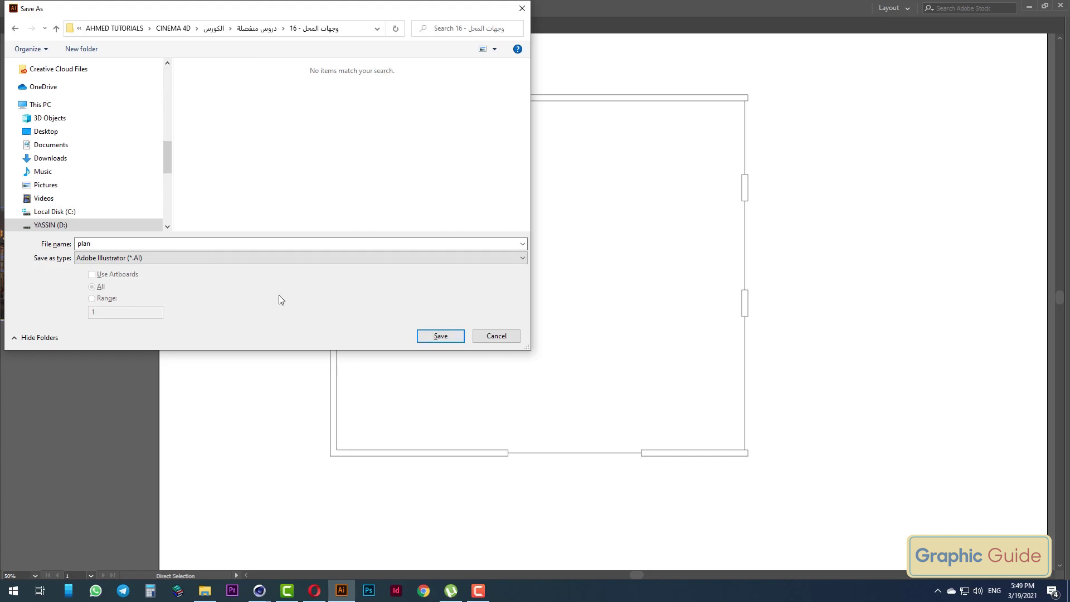
# Save as plan in Adobe Illustrator format with Illustrator 8 compatibility
pyautogui.click(147, 257)
pyautogui.click(147, 271)
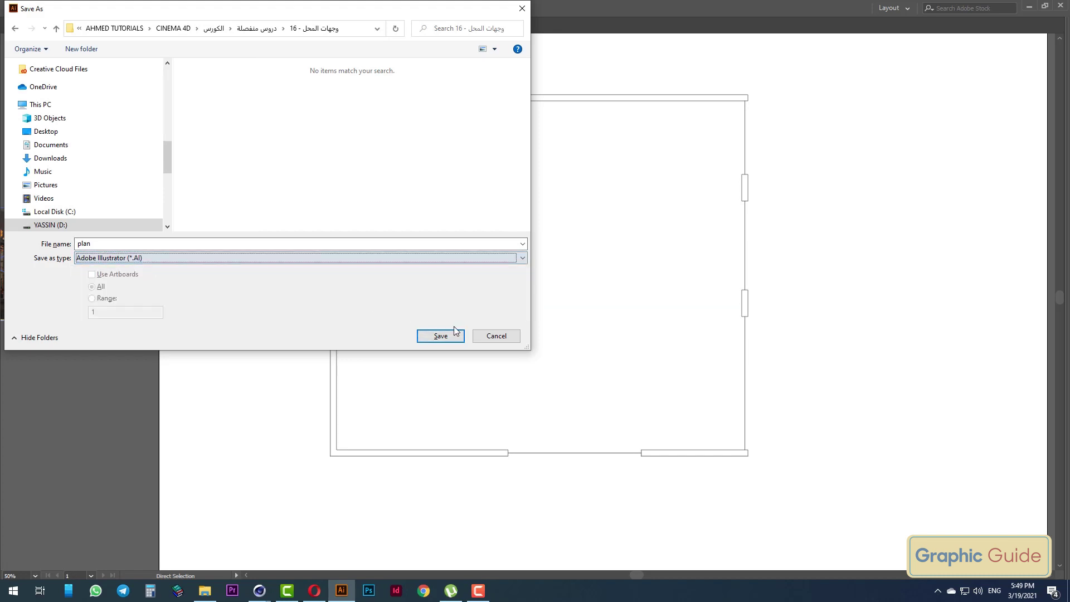
pyautogui.click(441, 335)
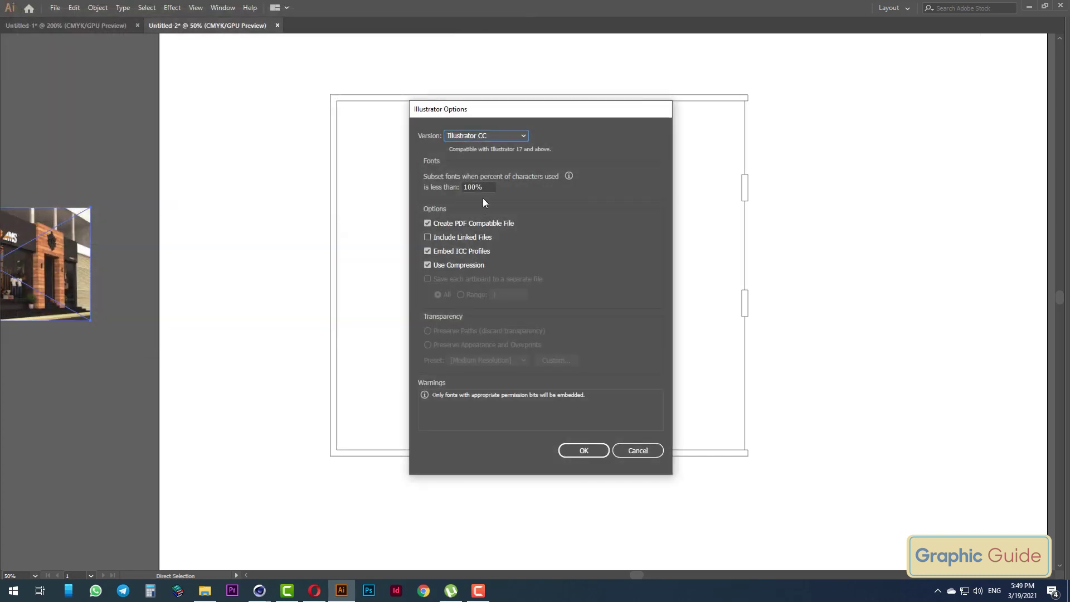
pyautogui.click(476, 135)
pyautogui.click(496, 272)
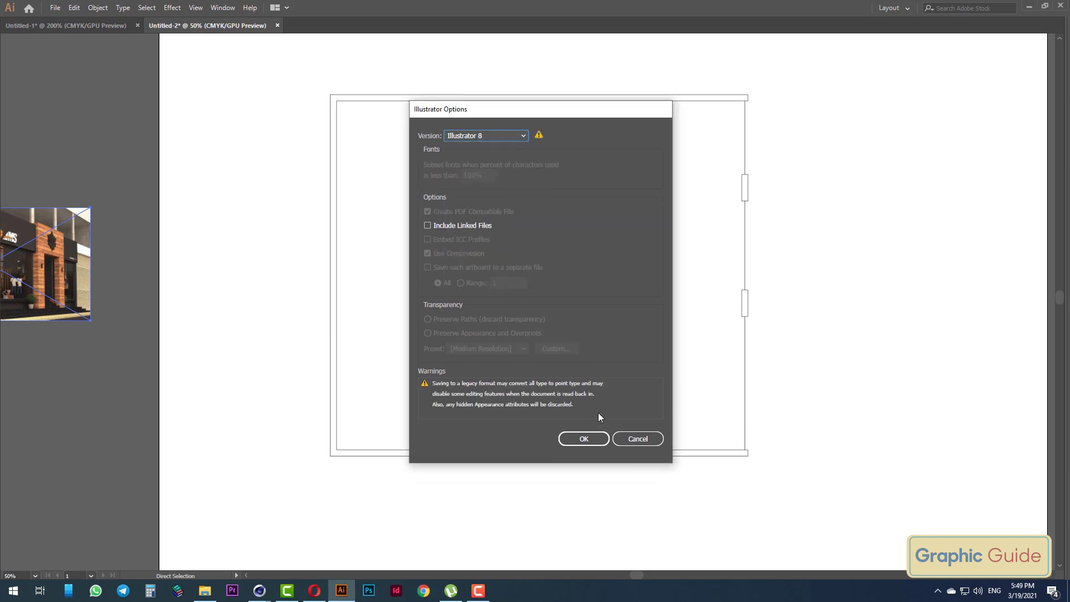
pyautogui.click(590, 440)
pyautogui.click(592, 316)
pyautogui.moveTo(286, 591)
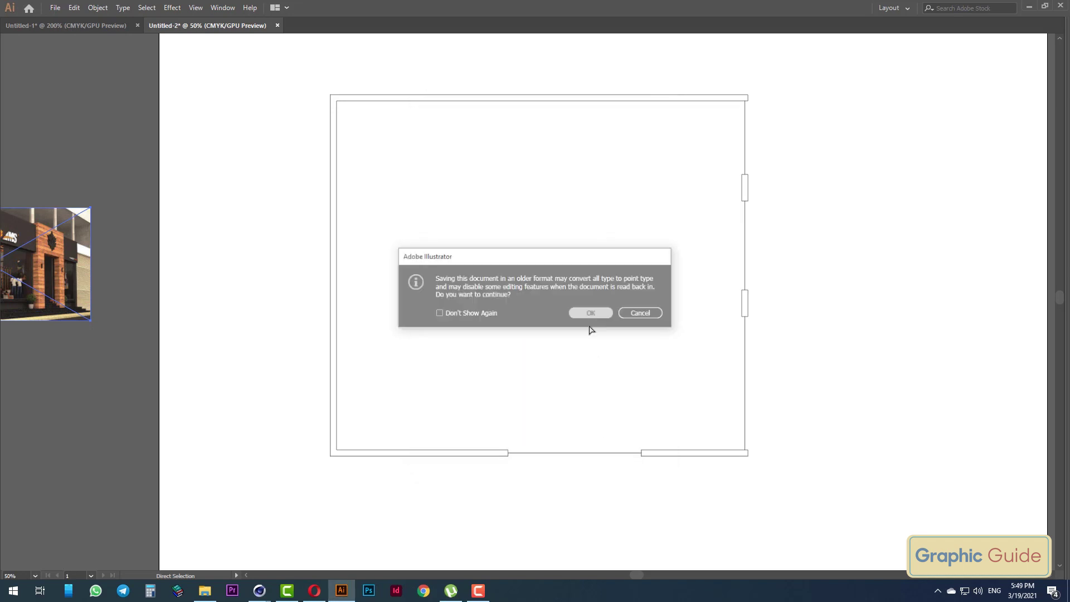
# Merge plan.ai from the 16 - وجهات المحل folder into the Cinema 4D scene
pyautogui.click(321, 540)
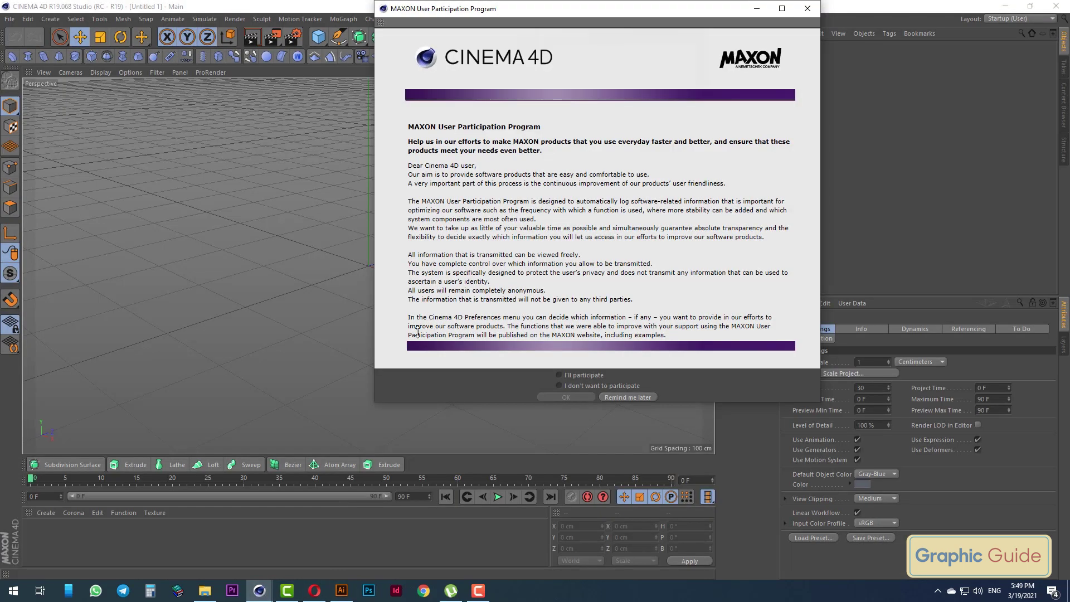
pyautogui.click(808, 7)
pyautogui.click(10, 18)
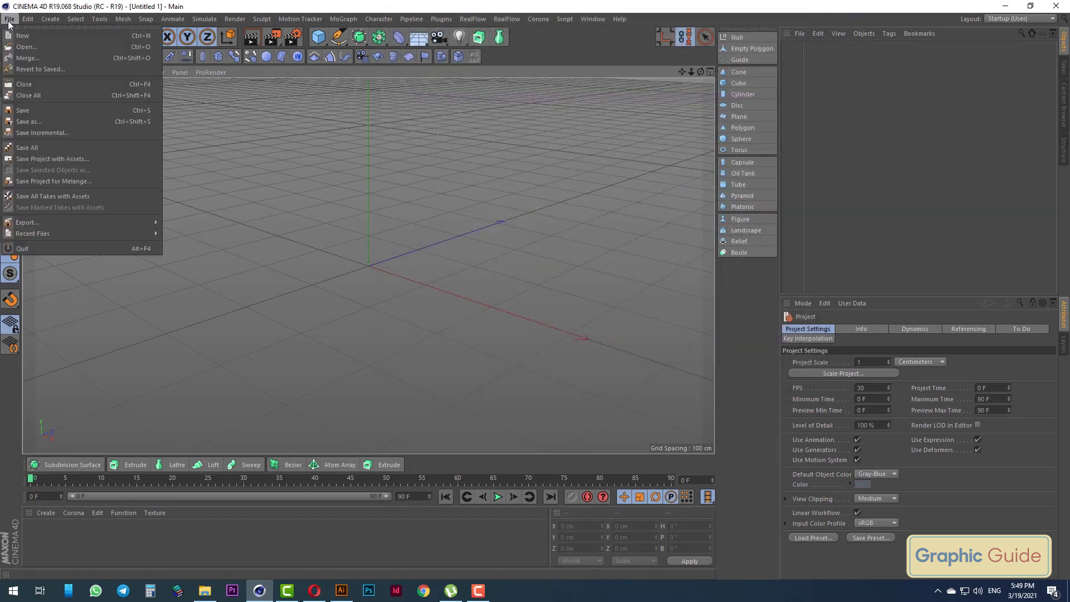
pyautogui.click(38, 60)
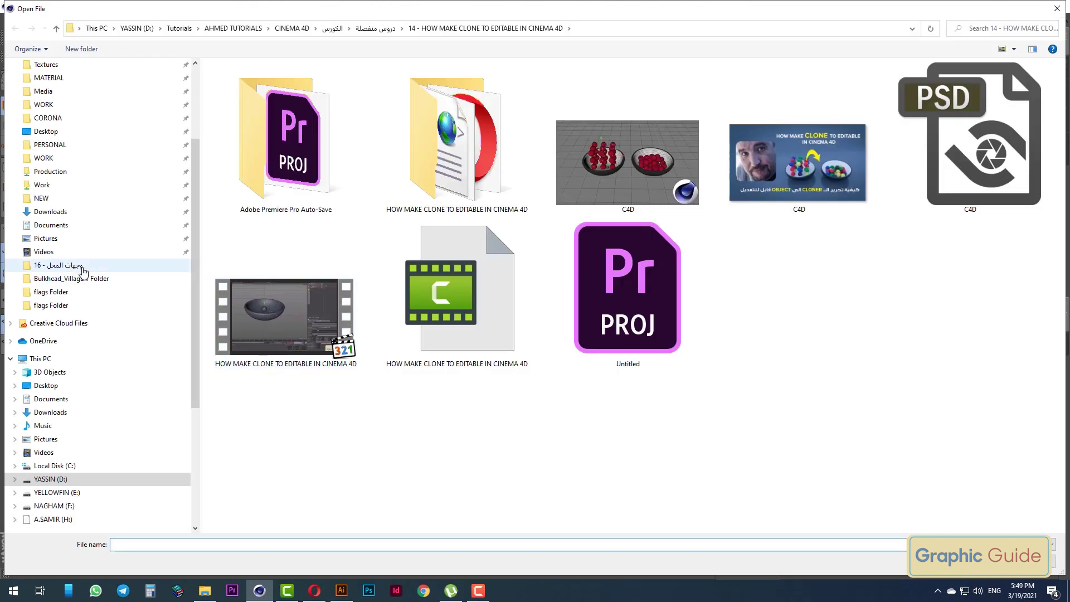
pyautogui.click(67, 265)
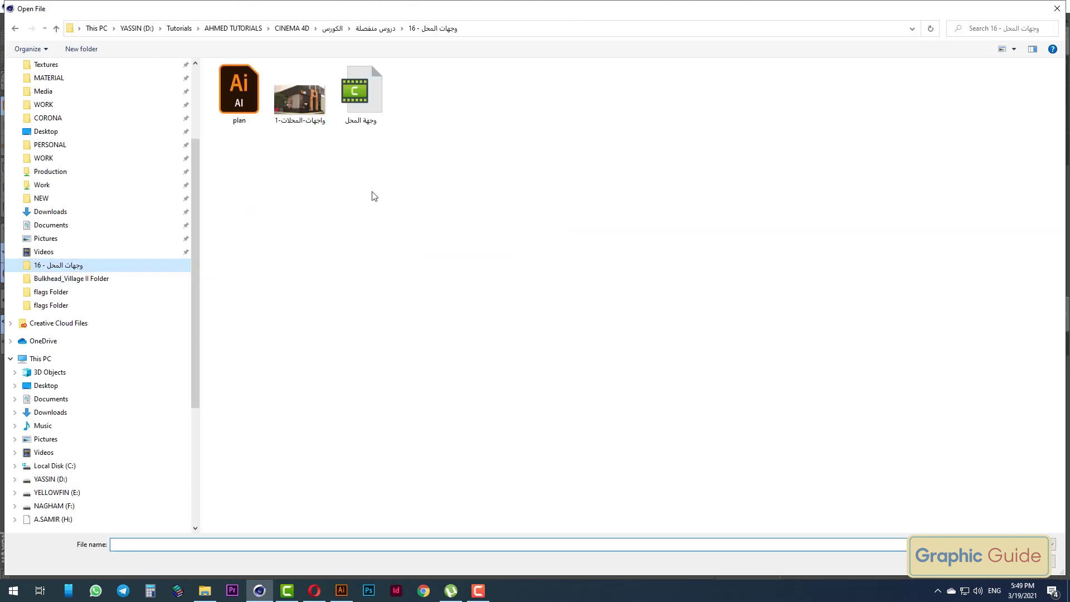
pyautogui.doubleClick(239, 121)
pyautogui.click(215, 257)
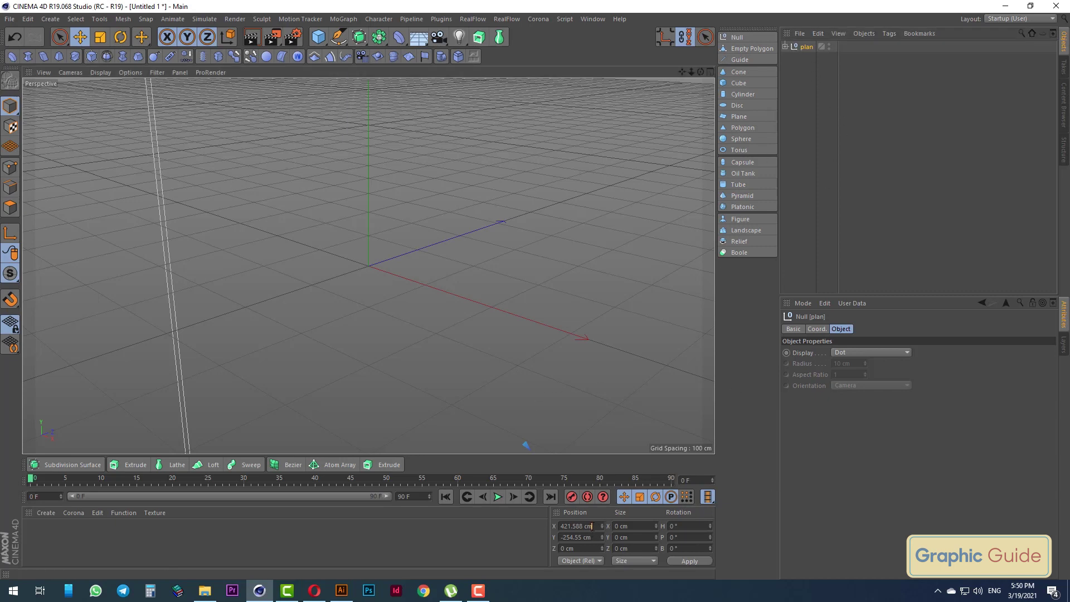
# Set the plan null's position to 0, 0, 0 at the origin
pyautogui.doubleClick(591, 526)
pyautogui.write('0')
pyautogui.press('Tab')
pyautogui.write('0')
pyautogui.press('Tab')
pyautogui.press('Return')
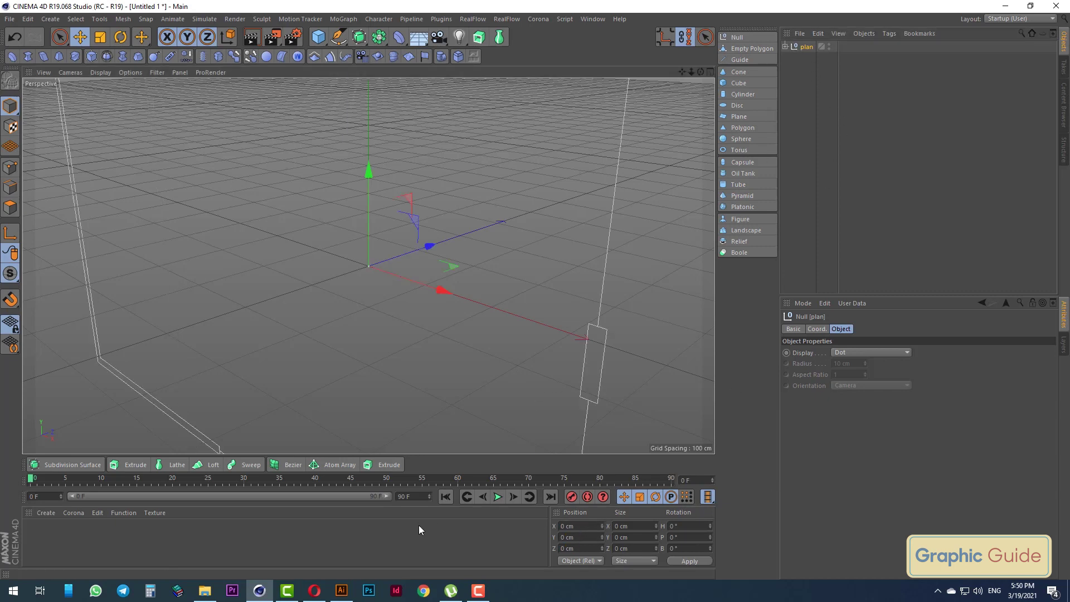
pyautogui.press('h')
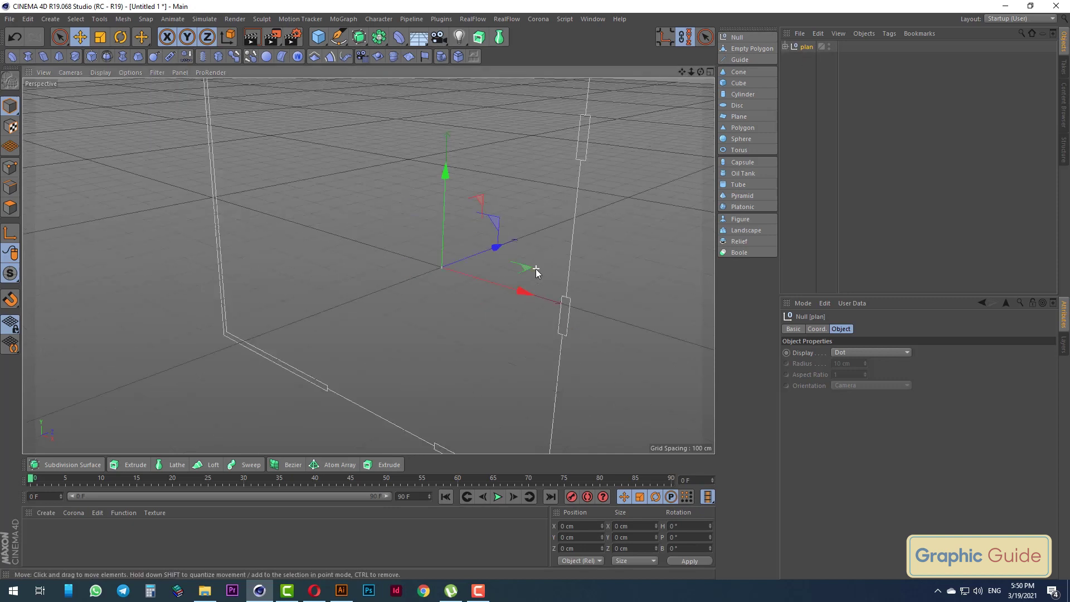
# Select the whole plan null and switch to the Right view
pyautogui.click(218, 192)
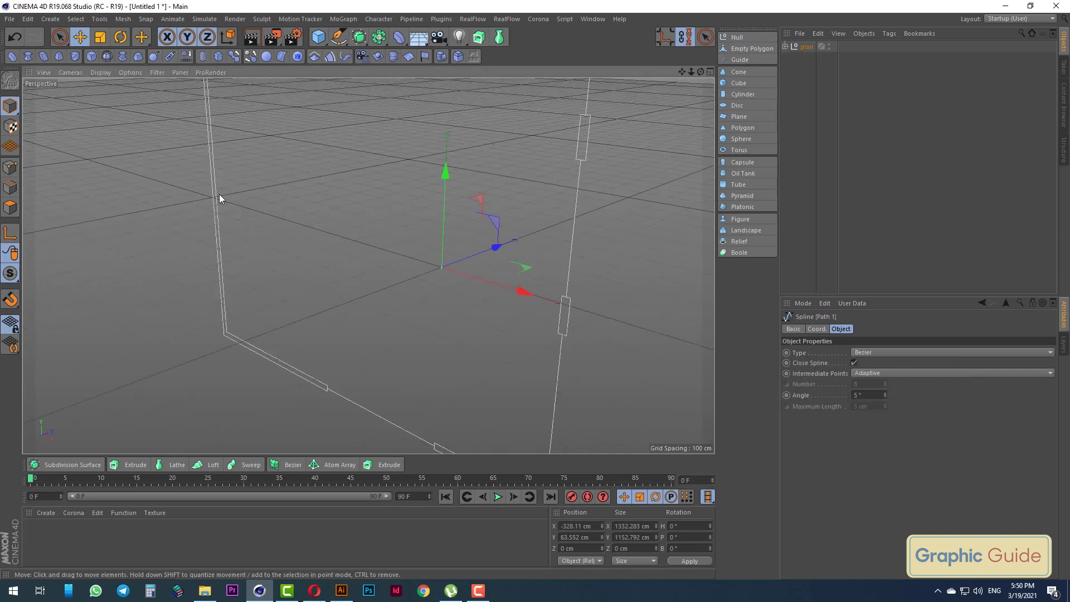
pyautogui.click(785, 46)
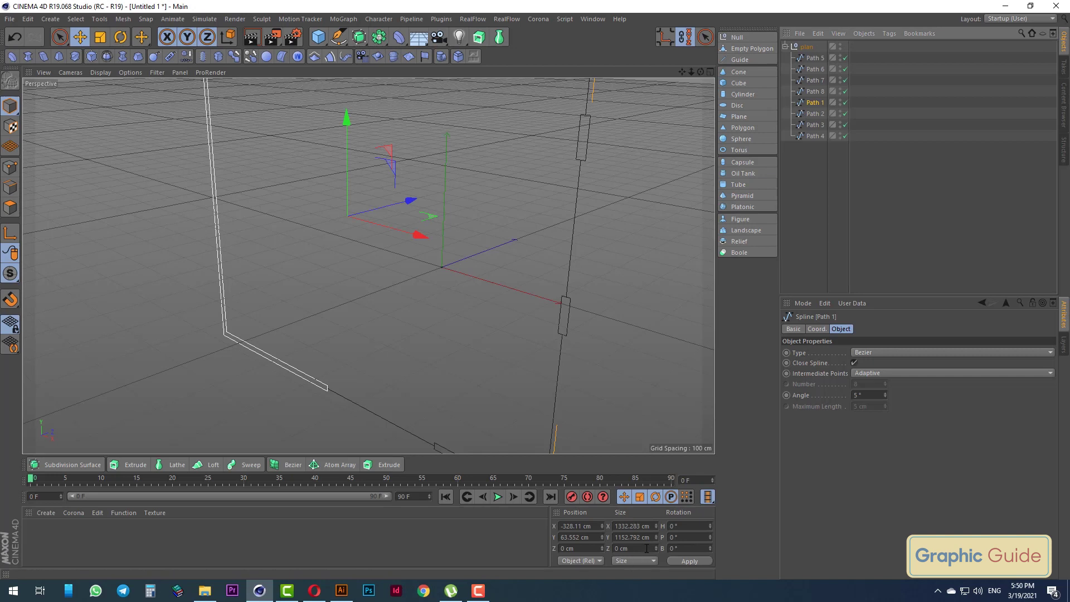
pyautogui.click(785, 46)
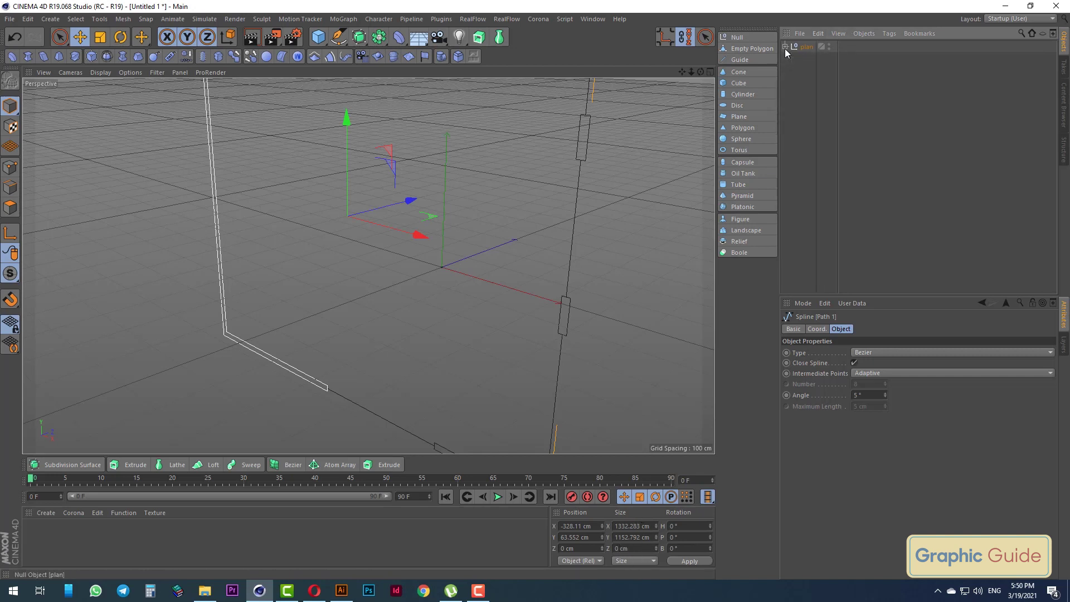
pyautogui.click(806, 48)
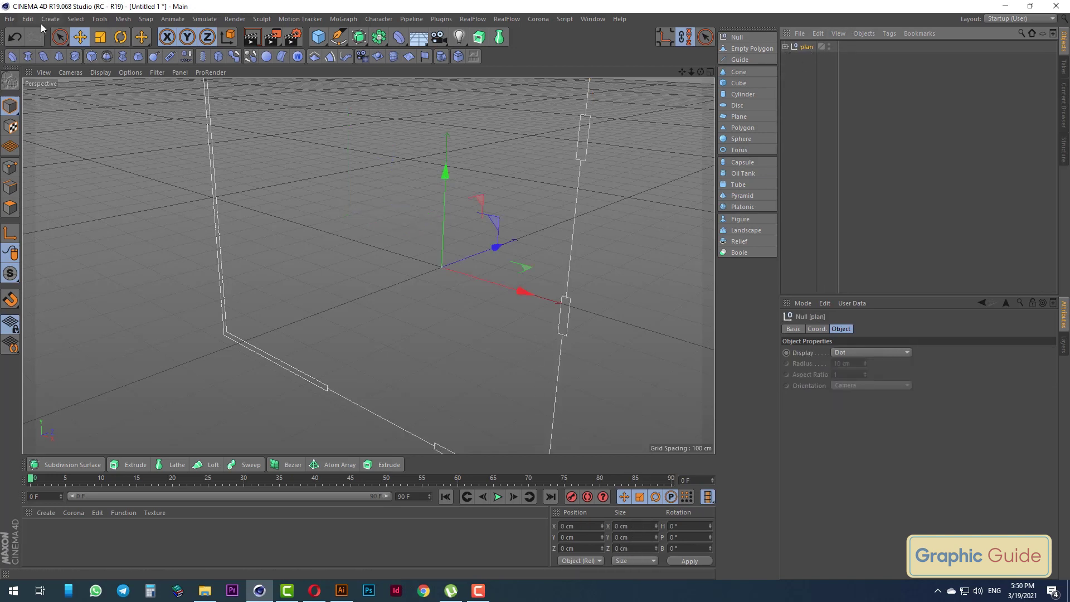
pyautogui.click(99, 42)
pyautogui.press('t')
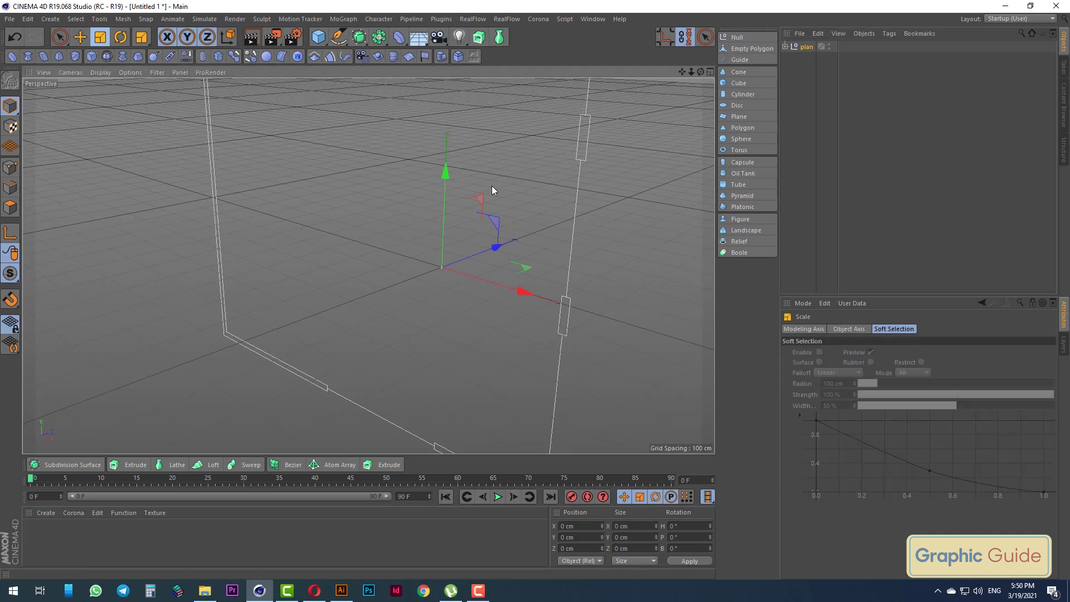
pyautogui.press('F3')
pyautogui.scroll(-5, 467, 198)
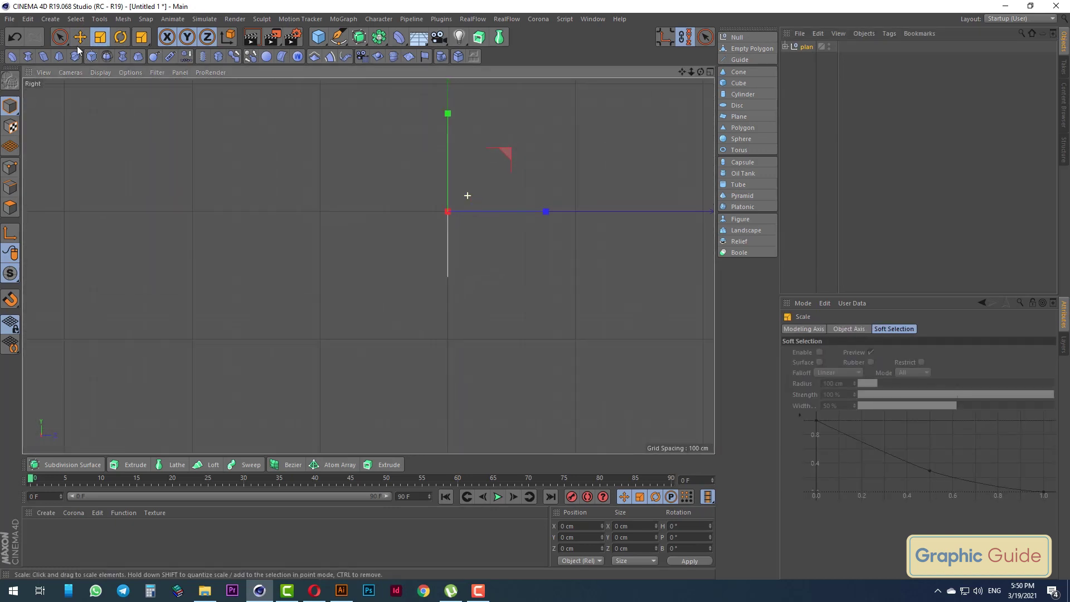
# Rotate the plan -90° to lie flat, then return to Perspective view
pyautogui.click(59, 37)
pyautogui.scroll(1, 479, 223)
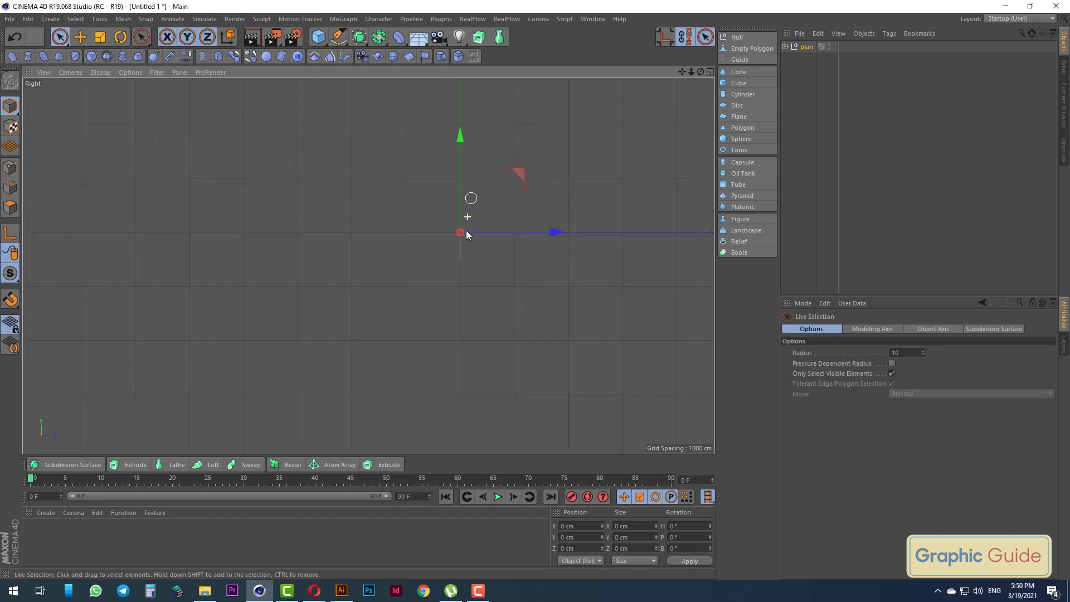
pyautogui.scroll(2, 471, 198)
pyautogui.press('r')
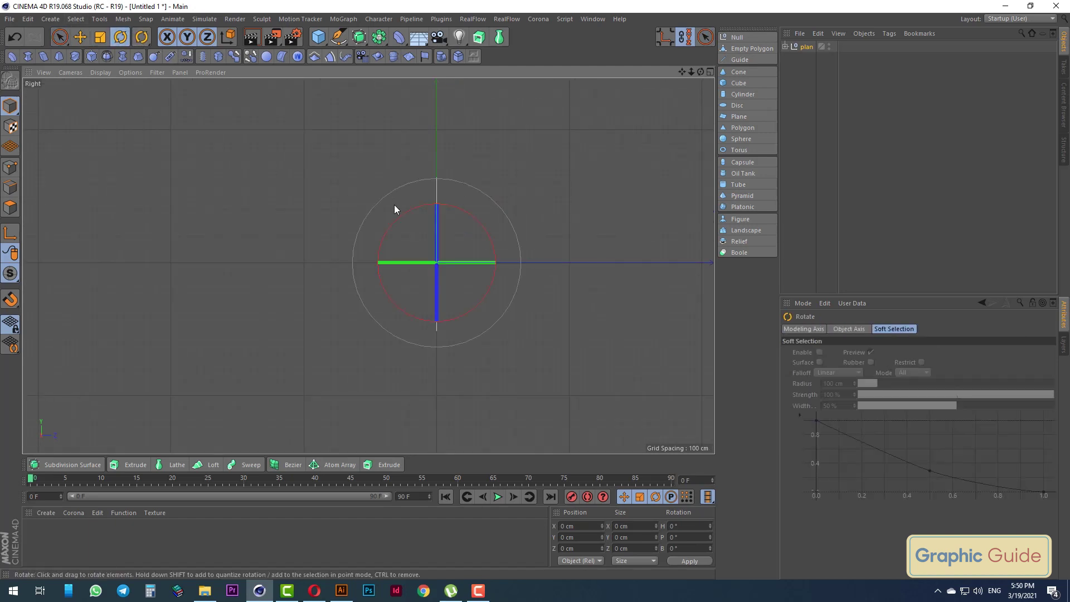
pyautogui.moveTo(406, 212); pyautogui.dragTo(454, 252)
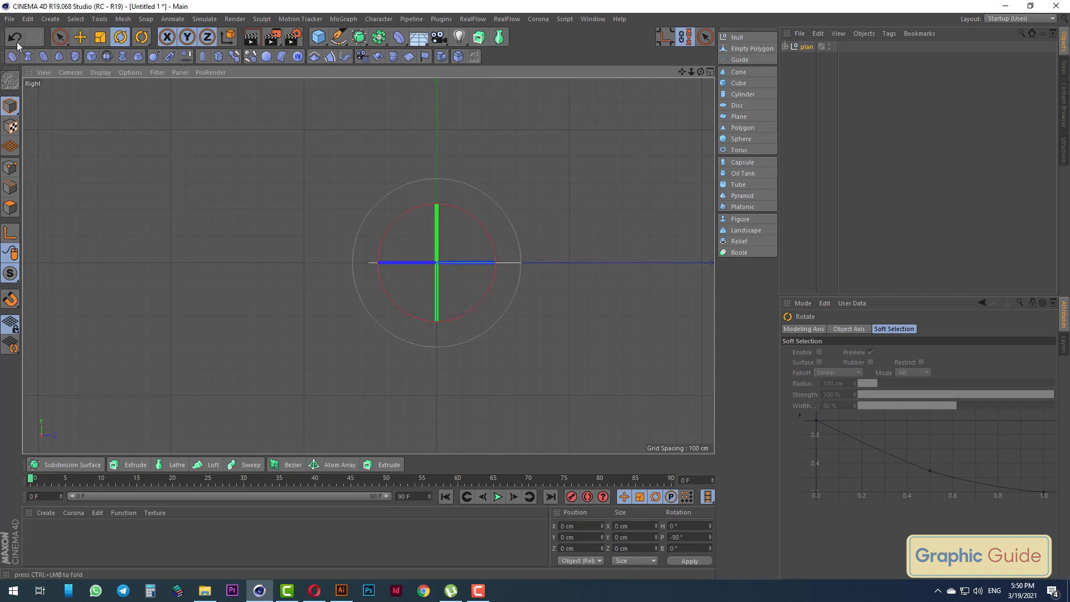
pyautogui.press('space')
pyautogui.press('F1')
pyautogui.moveTo(551, 236)
pyautogui.keyDown('alt'); pyautogui.mouseDown()
pyautogui.moveTo(479, 255)
pyautogui.moveTo(368, 263)
pyautogui.moveTo(473, 229)
pyautogui.moveTo(478, 255)
pyautogui.moveTo(423, 255)
pyautogui.mouseUp(); pyautogui.keyUp('alt')
# Place the Path 1 wall spline inside an Extrude generator
pyautogui.click(353, 134)
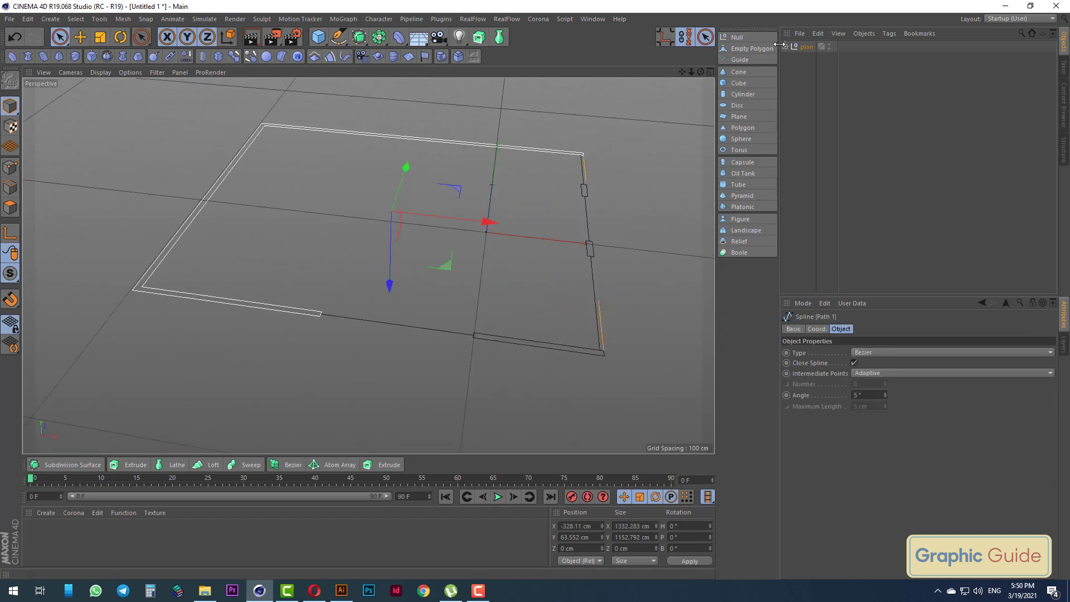
pyautogui.click(784, 46)
pyautogui.click(361, 42)
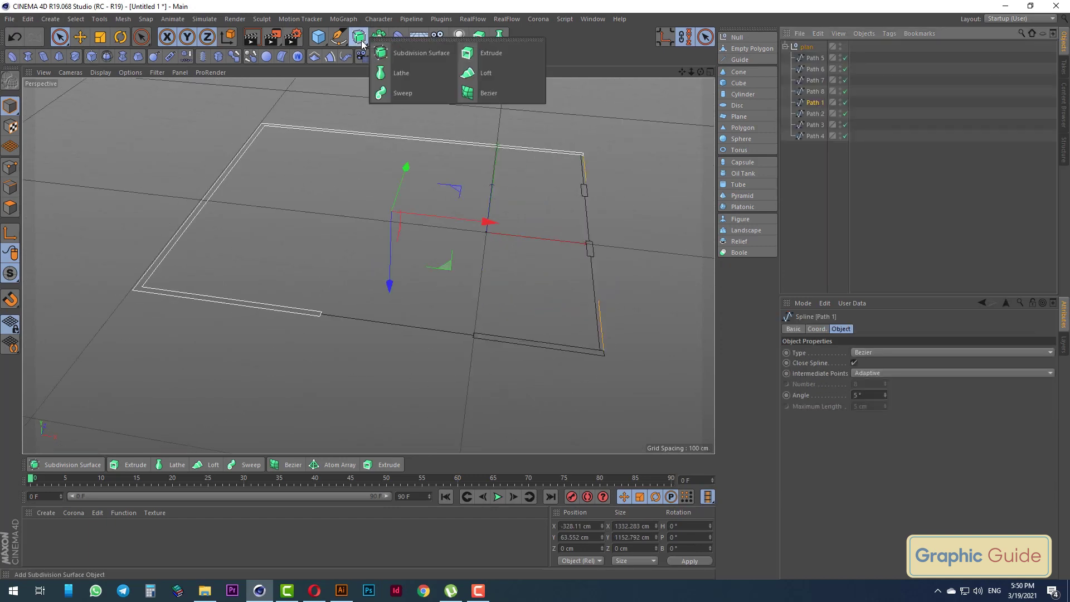
pyautogui.keyDown('alt'); pyautogui.click(484, 53); pyautogui.keyUp('alt')
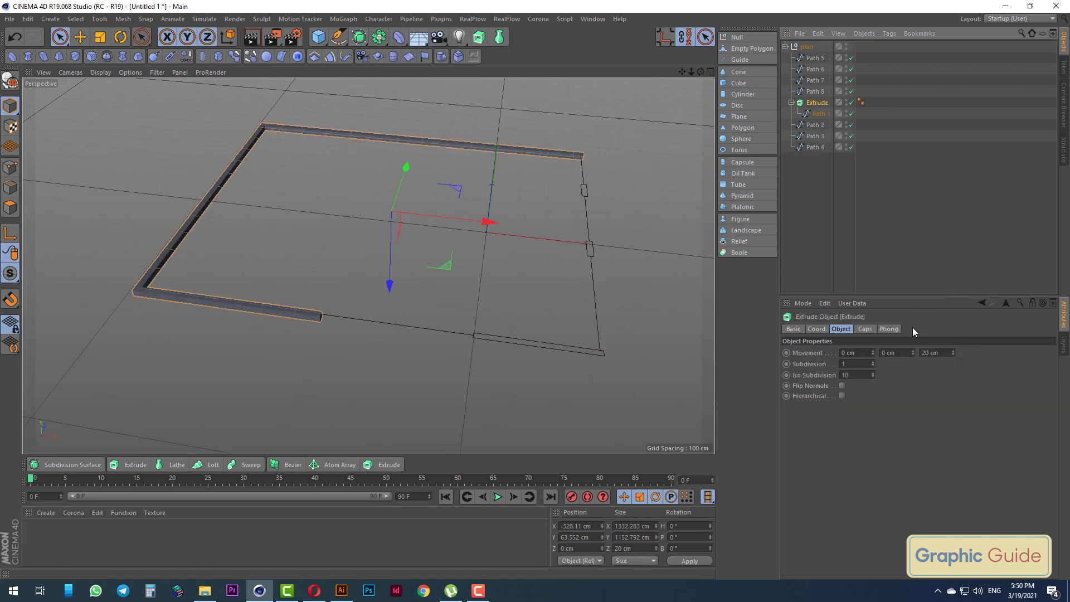
# Set the extrusion to 300 cm on one axis, zeroing the others
pyautogui.click(947, 352)
pyautogui.write('0')
pyautogui.press('Return')
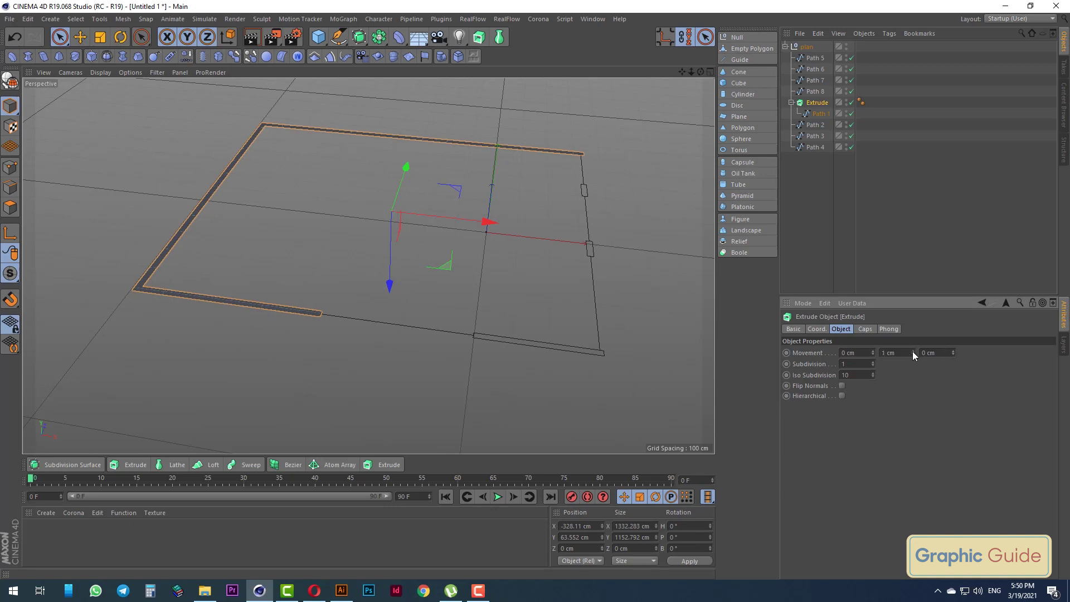
pyautogui.moveTo(913, 352); pyautogui.dragTo(873, 356)
pyautogui.moveTo(953, 353); pyautogui.dragTo(965, 357)
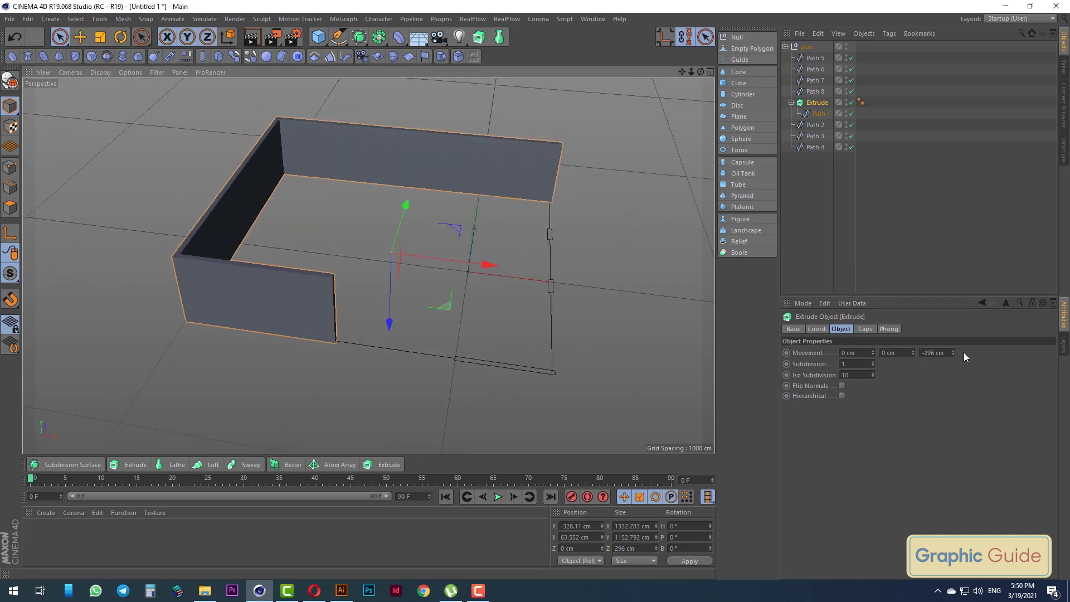
pyautogui.click(948, 352)
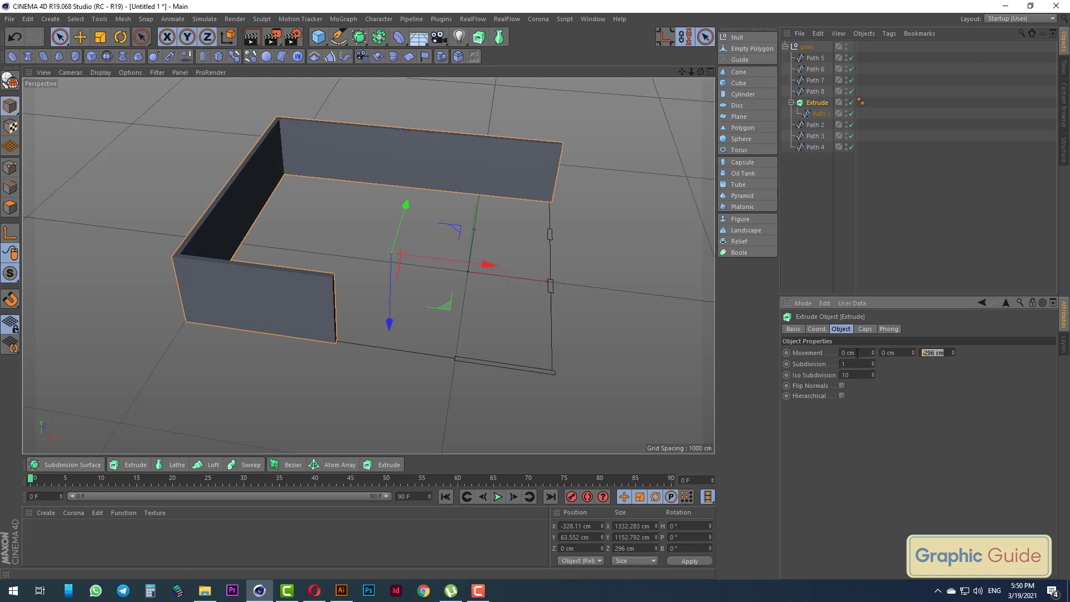
pyautogui.write('300')
pyautogui.write('-300')
pyautogui.press('Return')
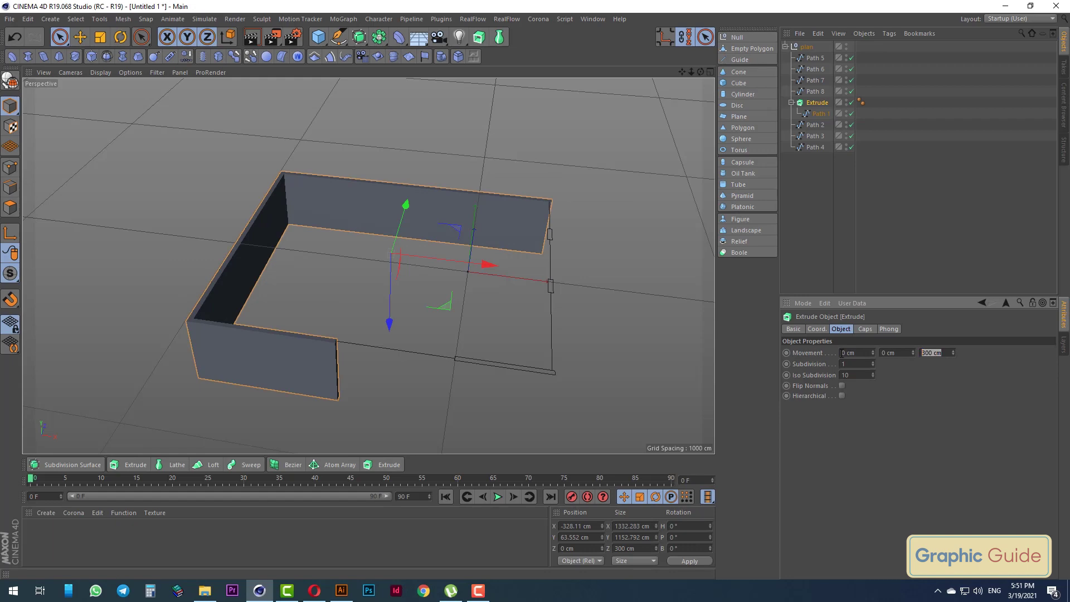
# Collapse and select the plan group, then switch to Front view
pyautogui.moveTo(530, 356)
pyautogui.keyDown('alt'); pyautogui.mouseDown()
pyautogui.moveTo(520, 334)
pyautogui.moveTo(433, 288)
pyautogui.moveTo(487, 262)
pyautogui.moveTo(429, 269)
pyautogui.moveTo(470, 297)
pyautogui.moveTo(485, 290)
pyautogui.mouseUp(); pyautogui.keyUp('alt')
pyautogui.click(786, 47)
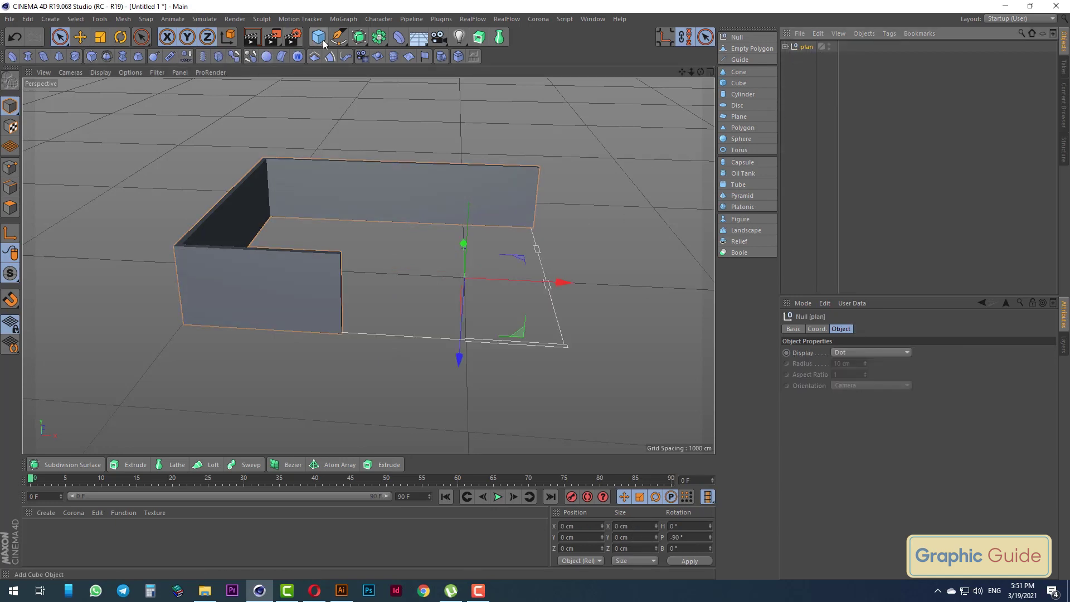
pyautogui.press('F4')
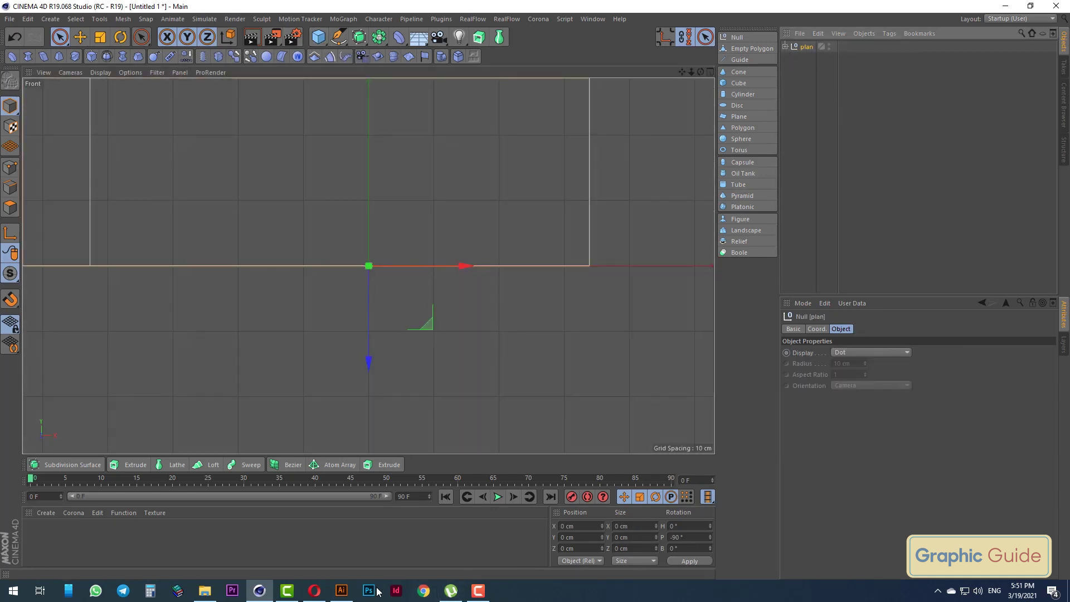
pyautogui.click(342, 592)
pyautogui.hotkey('ctrl', 'a')
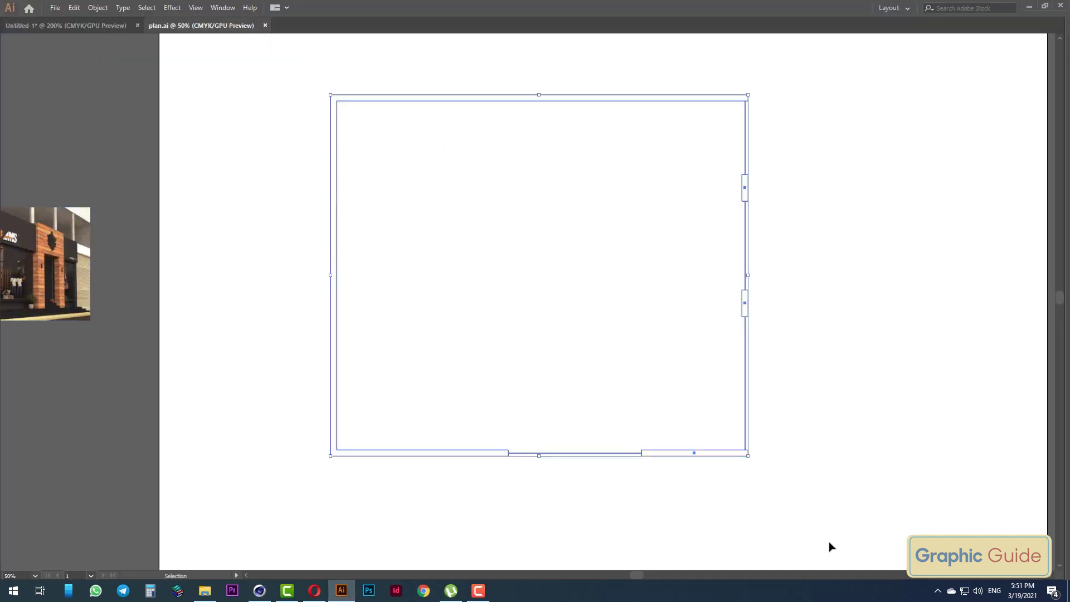
pyautogui.hotkey('shift', 'ctrl', 'F9')
pyautogui.press('Tab')
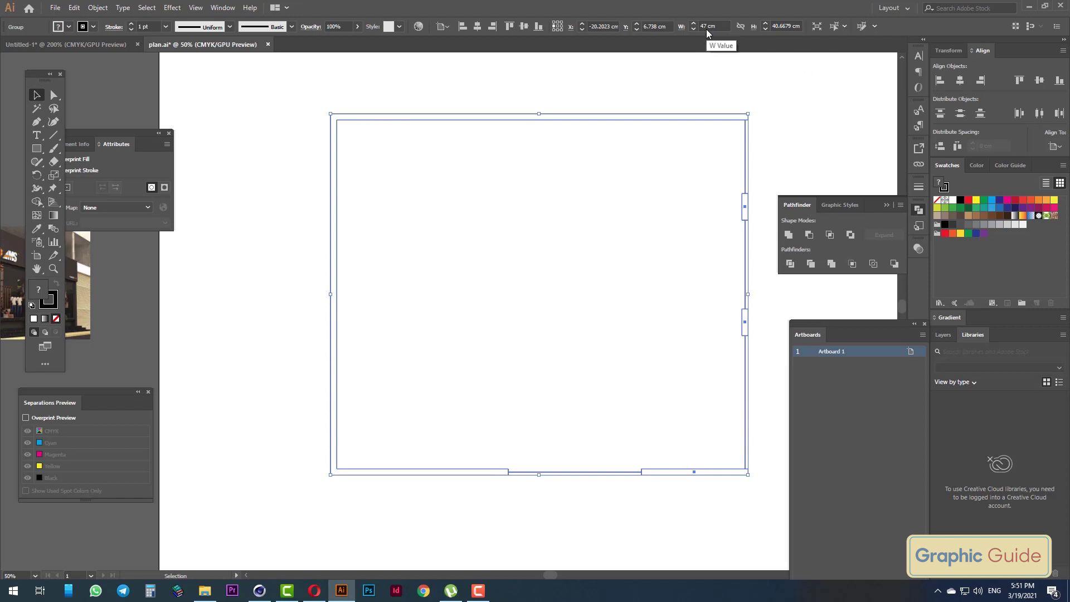
# Add a Cube primitive to the scene, then delete it again
pyautogui.hotkey('alt', 'Tab')
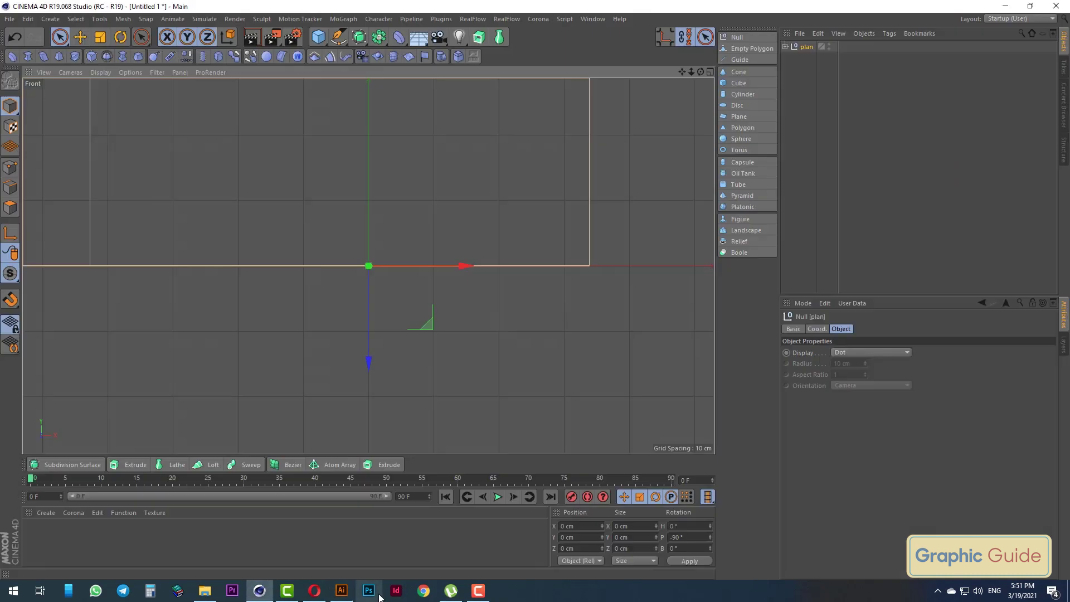
pyautogui.click(317, 40)
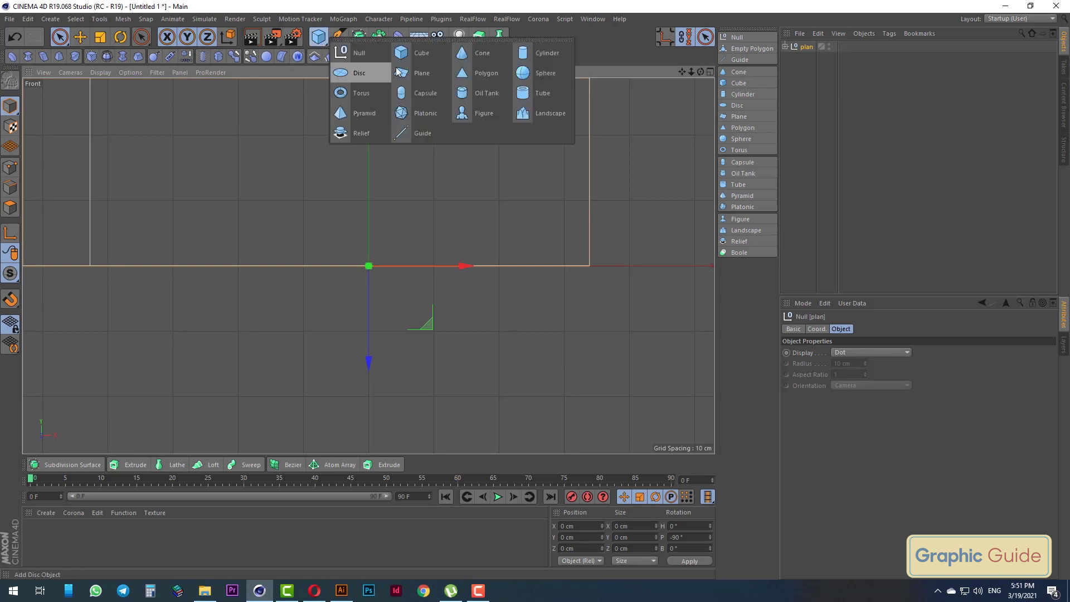
pyautogui.click(416, 56)
pyautogui.click(828, 353)
pyautogui.write('470')
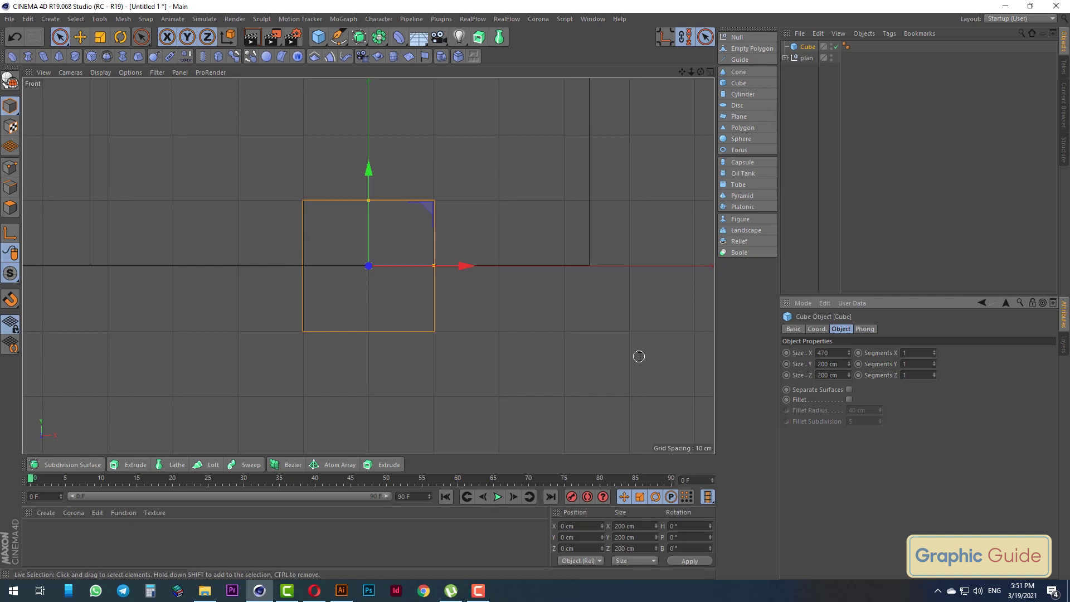
pyautogui.press('Escape')
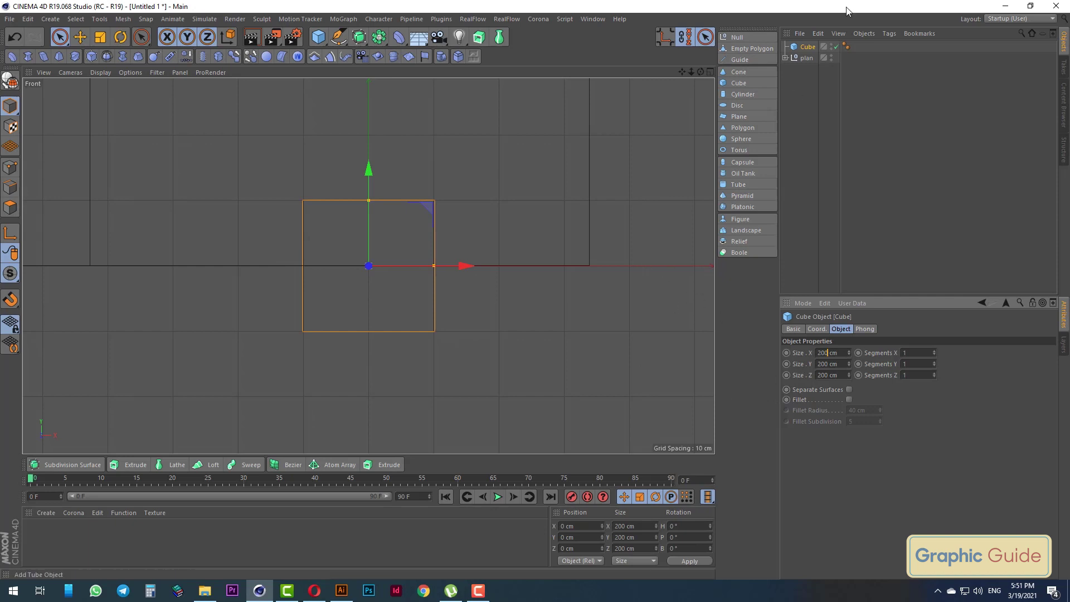
pyautogui.click(793, 85)
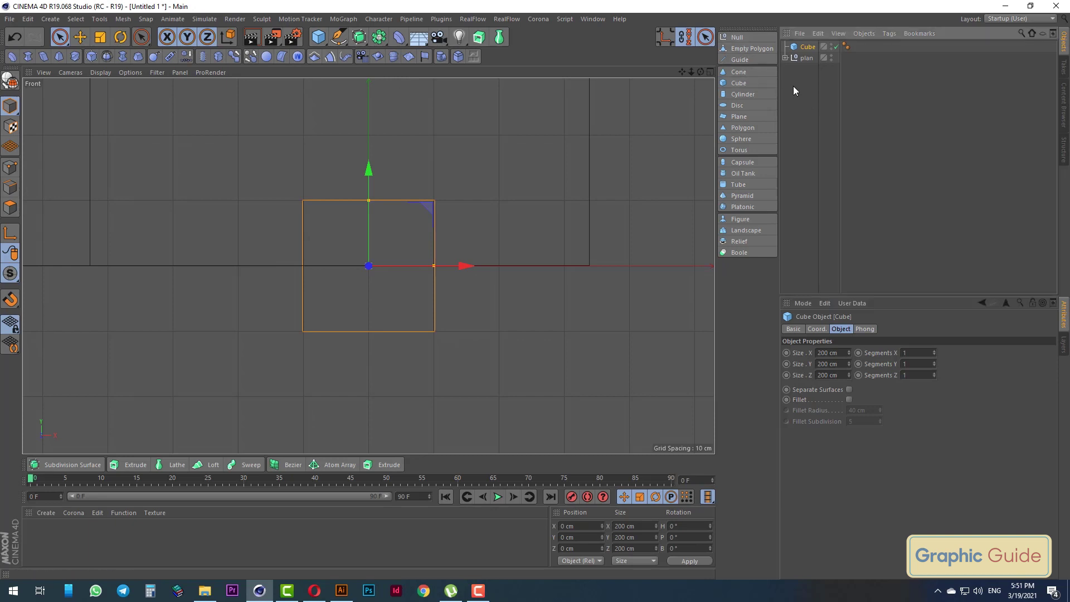
pyautogui.click(807, 47)
pyautogui.press('Delete')
# Create a Rectangle spline with Width and Height both set to 470 cm
pyautogui.click(339, 37)
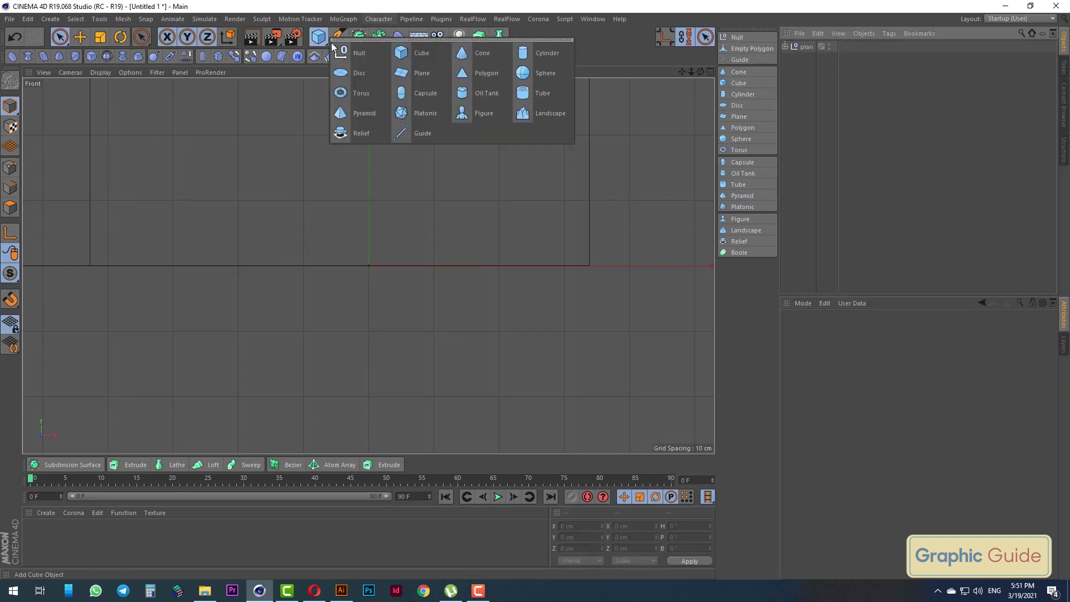
pyautogui.click(339, 41)
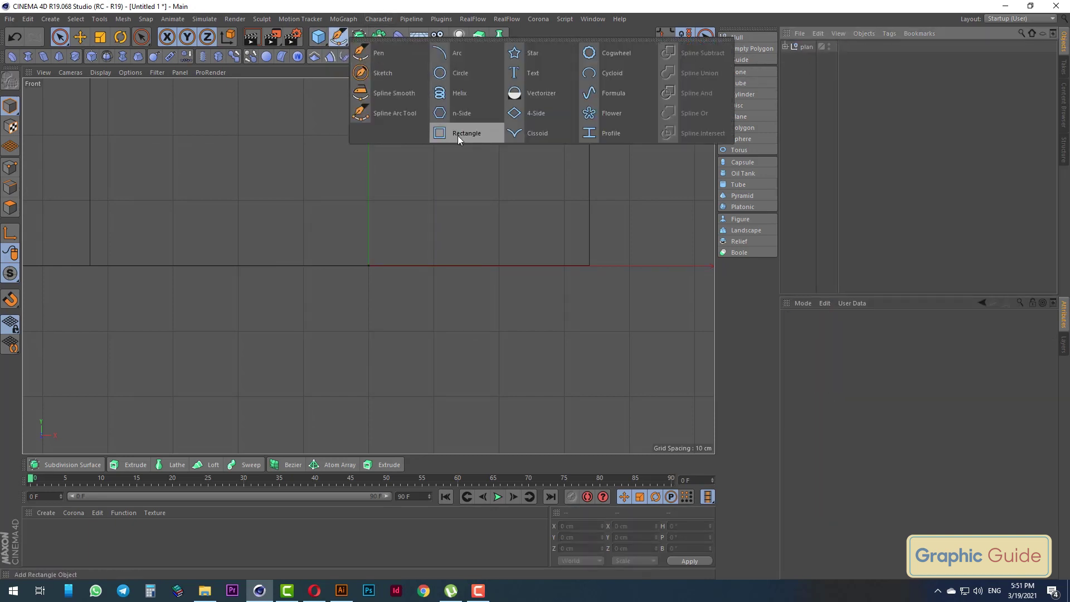
pyautogui.click(457, 135)
pyautogui.click(876, 353)
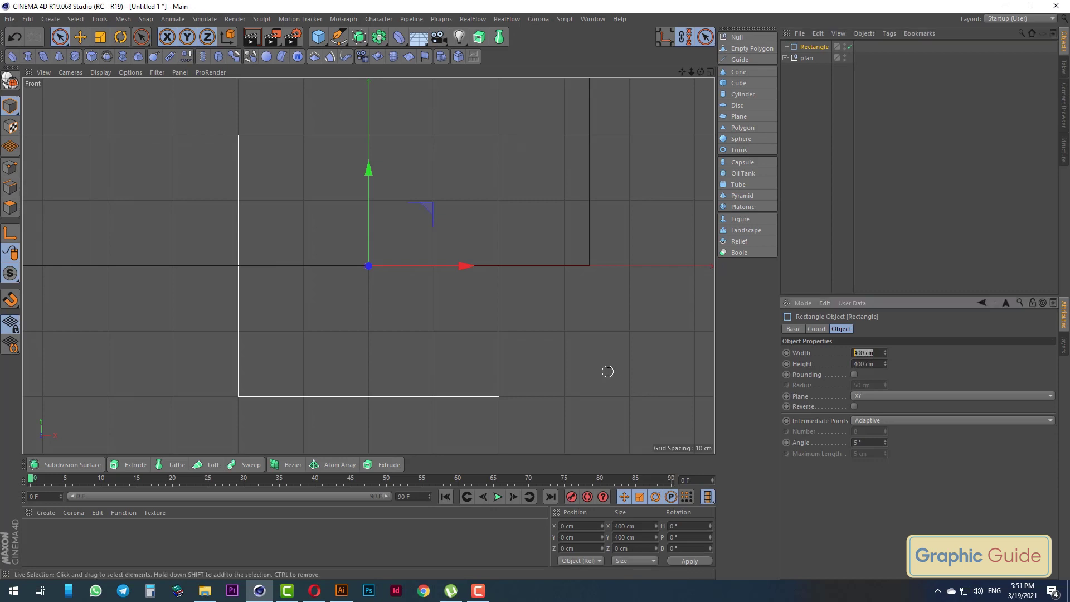
pyautogui.write('0')
pyautogui.press('Tab')
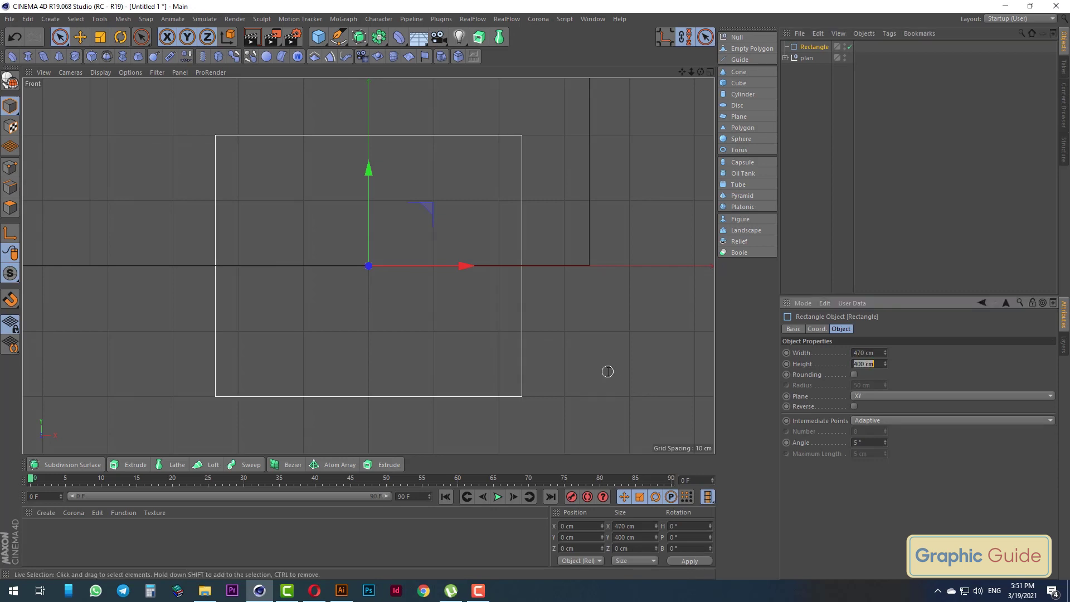
pyautogui.write('470')
pyautogui.press('Return')
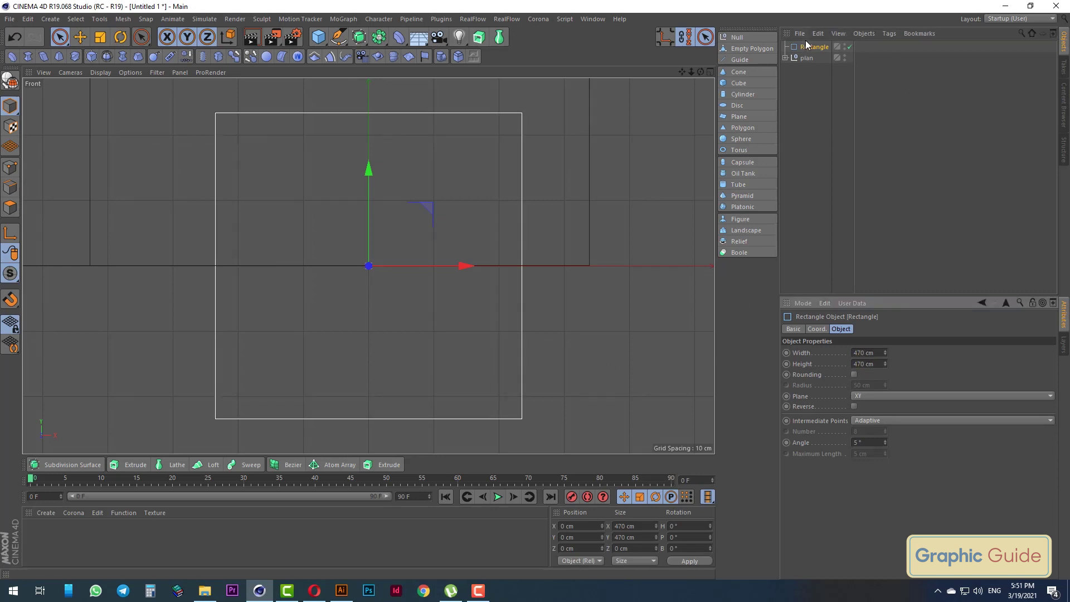
# Lock the Rectangle in place with a Protection tag
pyautogui.rightClick(805, 43)
pyautogui.moveTo(844, 52)
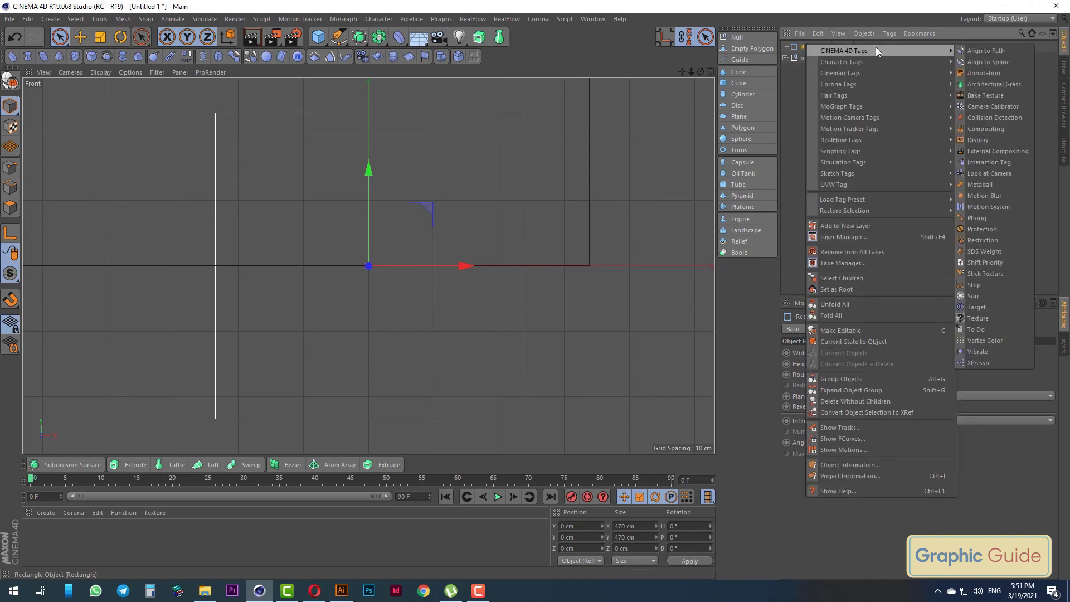
pyautogui.click(994, 230)
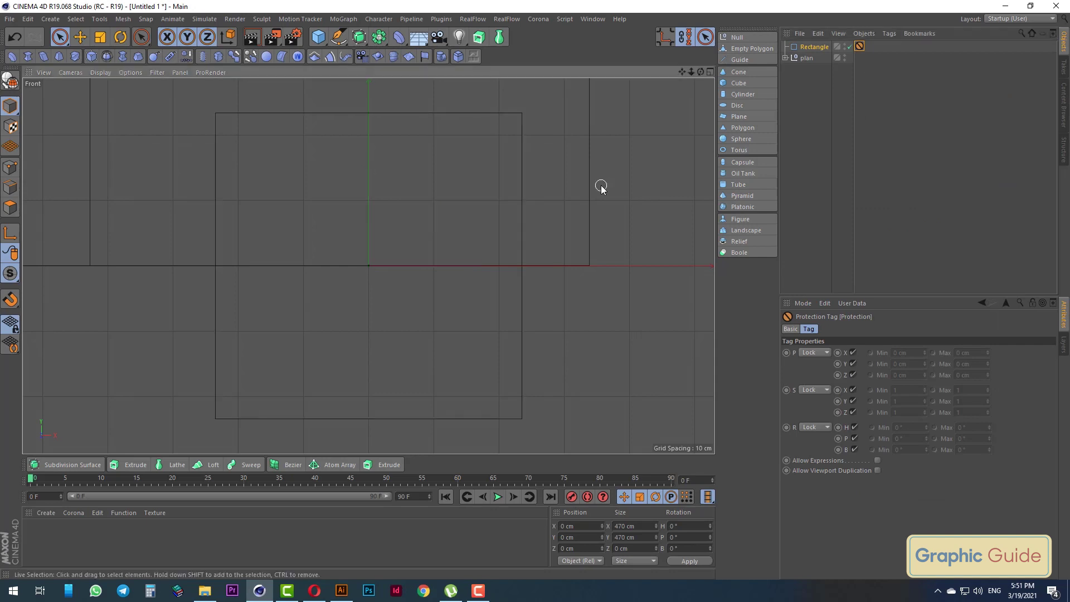
pyautogui.click(446, 236)
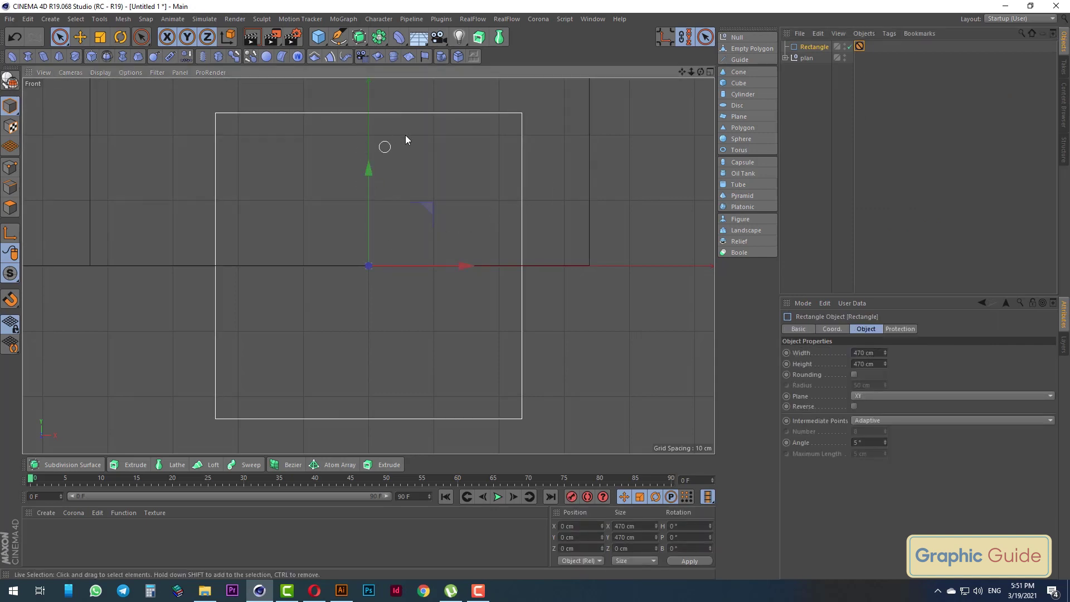
pyautogui.click(806, 58)
# Frame the plan in Top view and select the plan group
pyautogui.press('h')
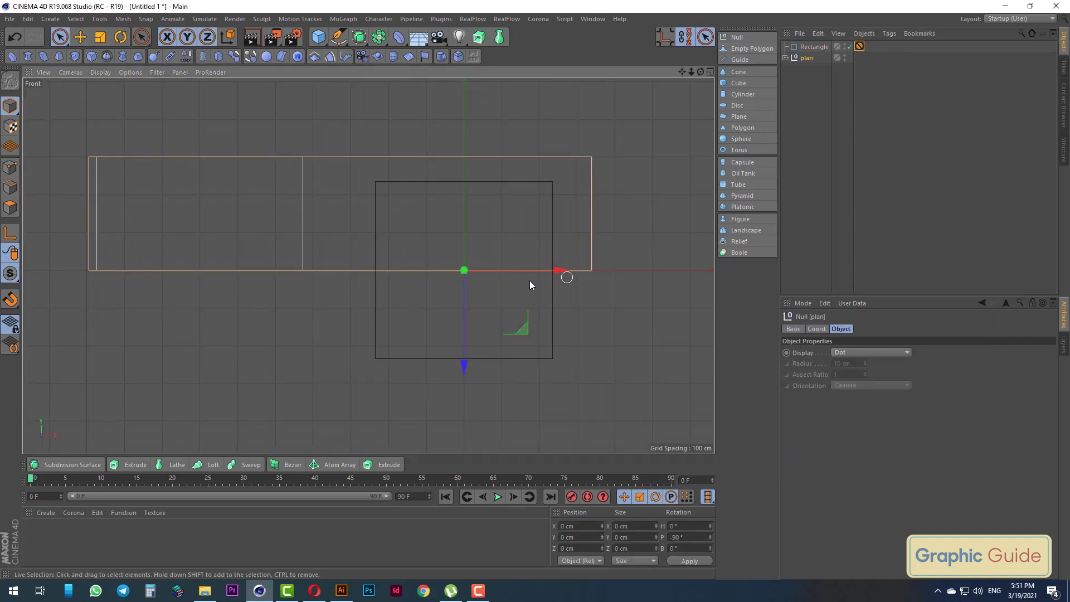
pyautogui.scroll(-2, 599, 277)
pyautogui.scroll(-2, 598, 276)
pyautogui.scroll(5, 601, 278)
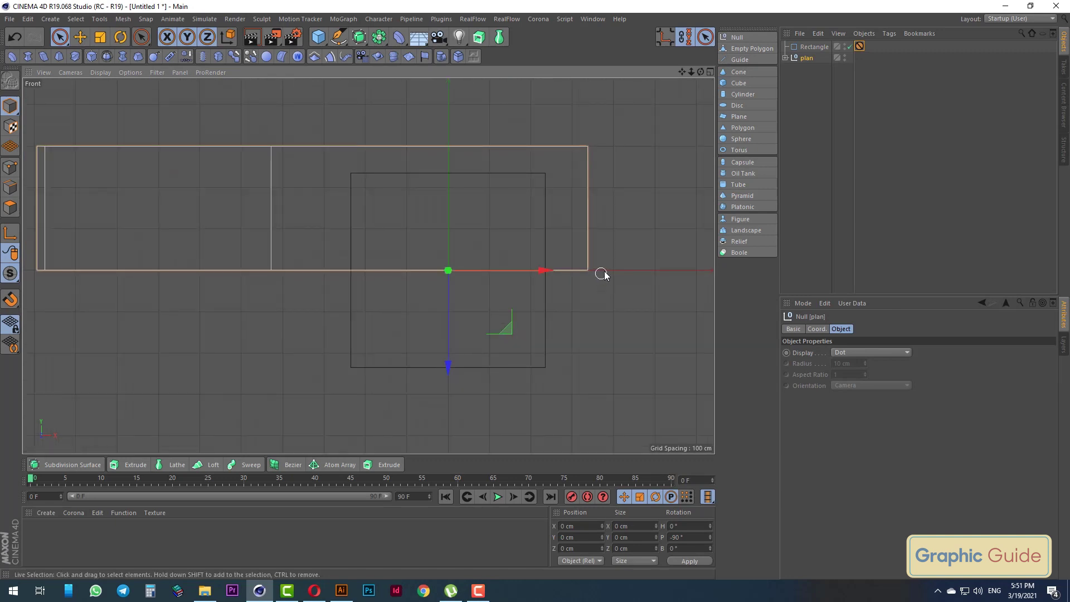
pyautogui.press('F2')
pyautogui.click(121, 37)
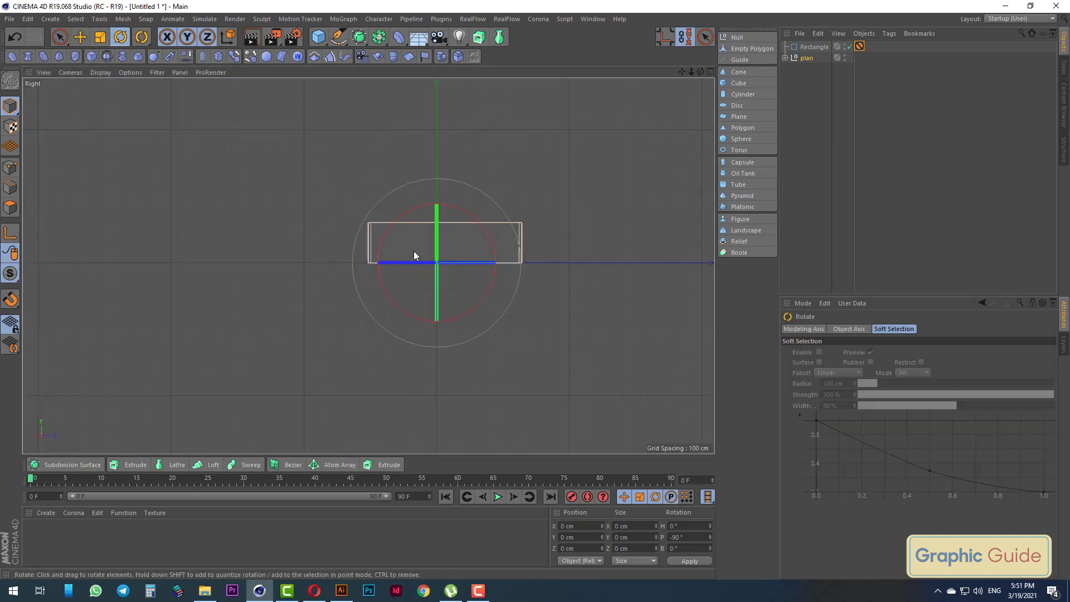
pyautogui.scroll(-3, 429, 243)
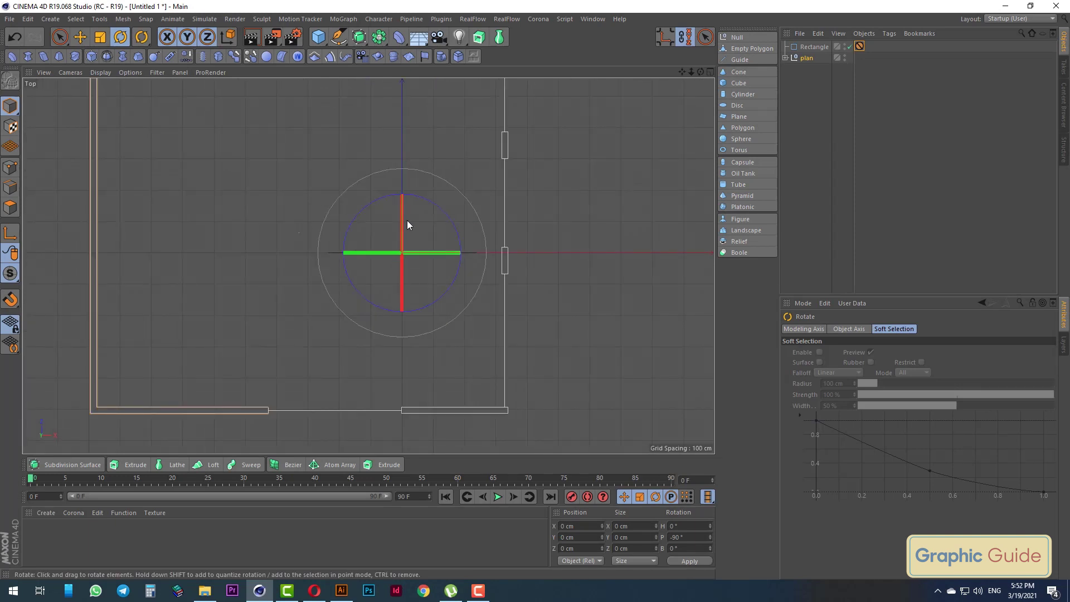
pyautogui.scroll(-3, 579, 291)
pyautogui.scroll(3, 502, 262)
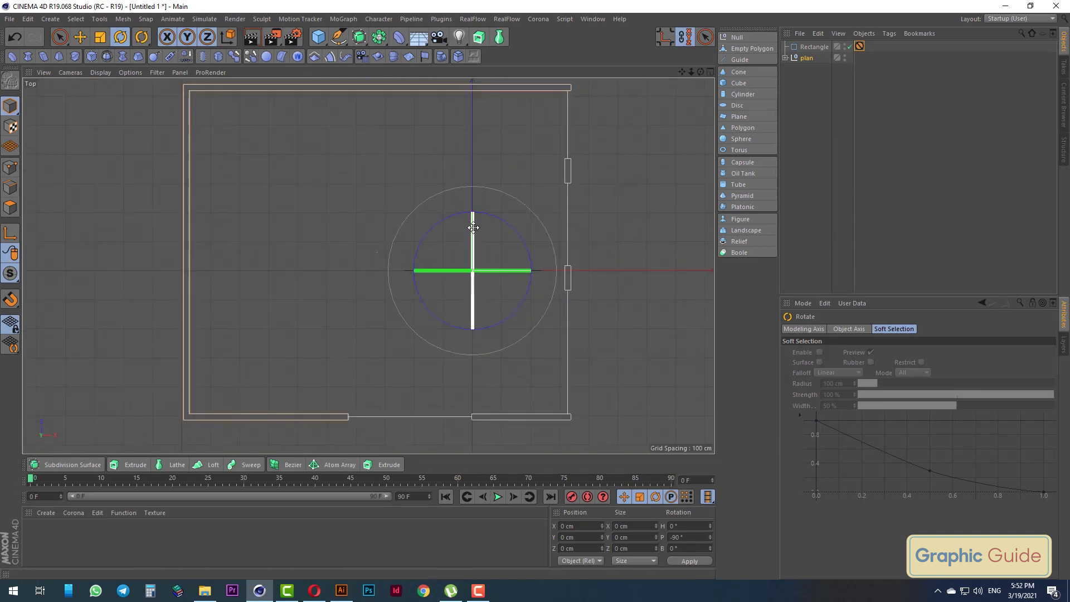
pyautogui.click(604, 273)
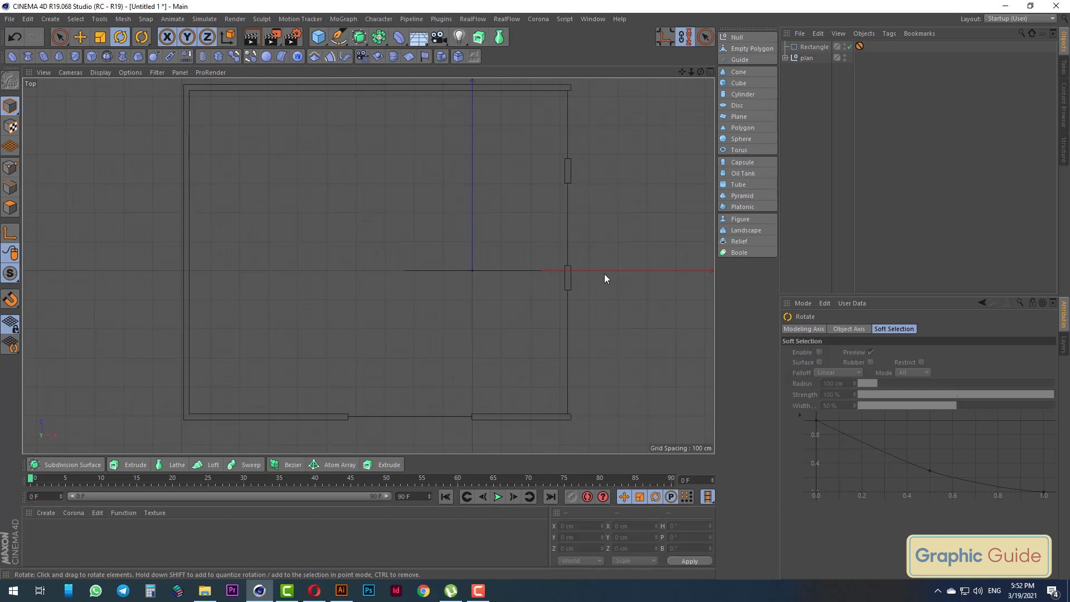
pyautogui.click(810, 48)
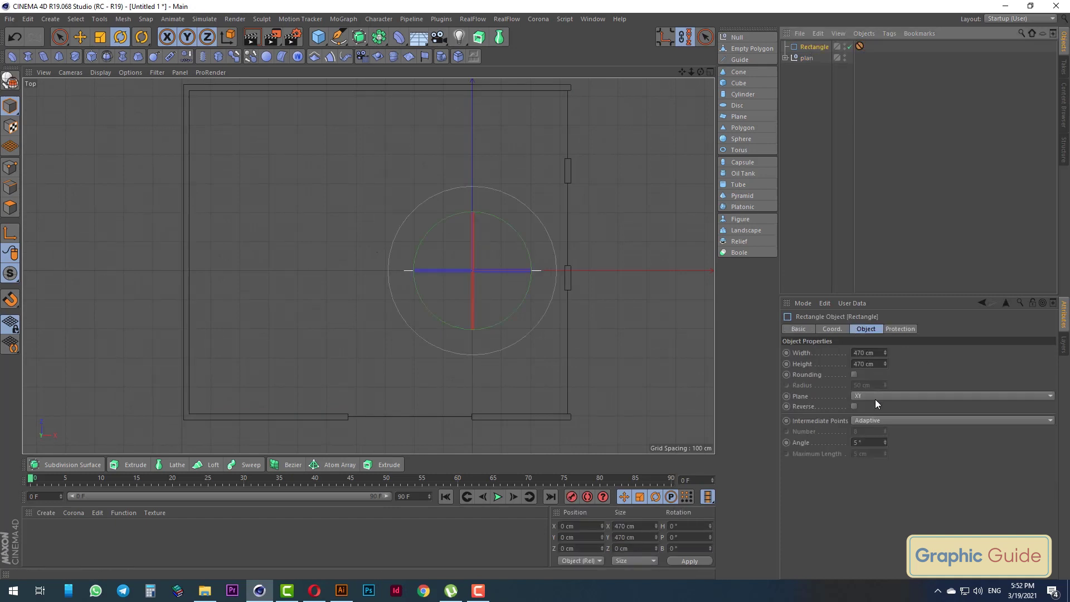
pyautogui.click(806, 58)
# Scale the plan group down and move it over the 470 cm rectangle
pyautogui.click(95, 41)
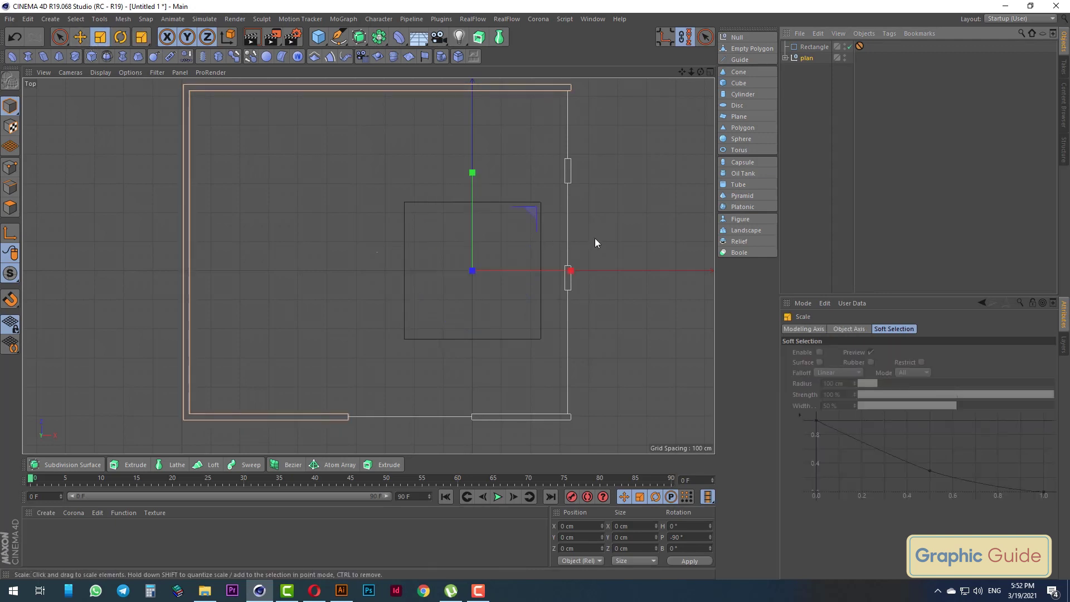
pyautogui.moveTo(594, 239); pyautogui.dragTo(268, 243)
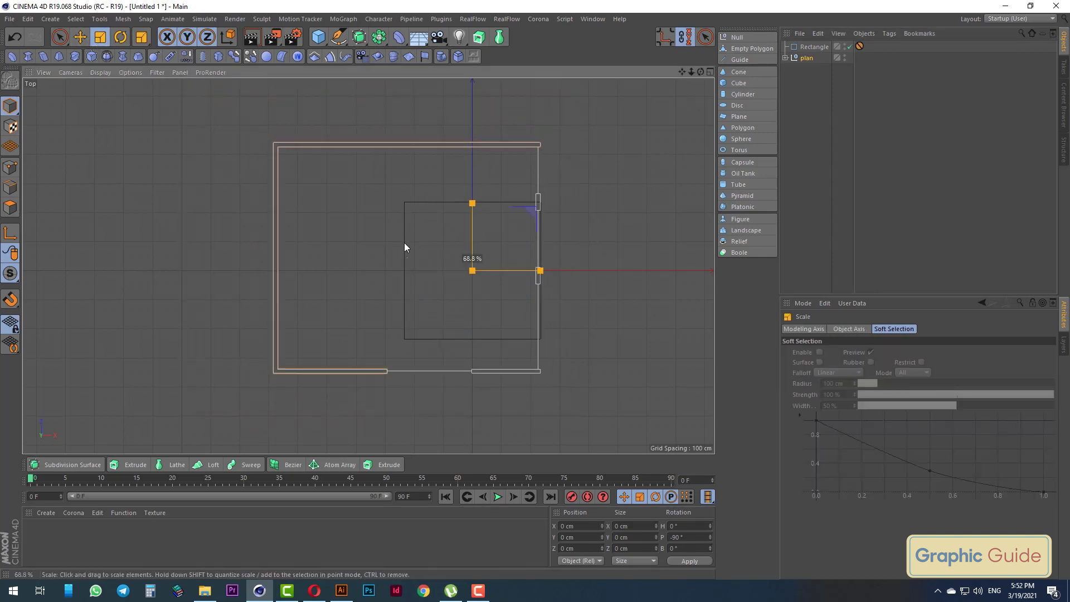
pyautogui.click(60, 36)
pyautogui.moveTo(534, 269); pyautogui.dragTo(569, 269)
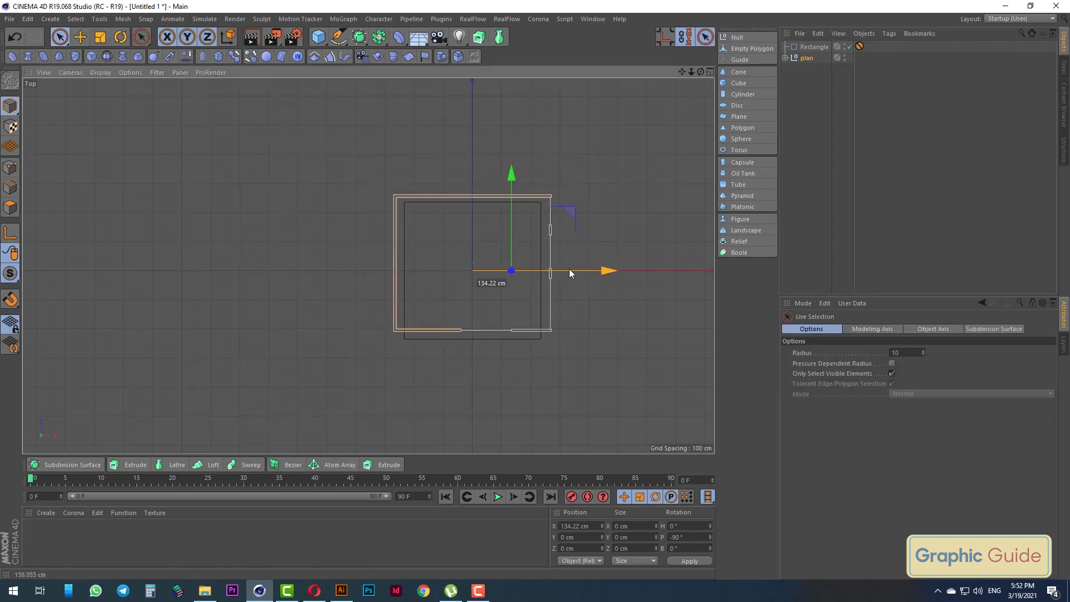
pyautogui.moveTo(517, 179); pyautogui.dragTo(514, 186)
pyautogui.moveTo(598, 282); pyautogui.dragTo(596, 281)
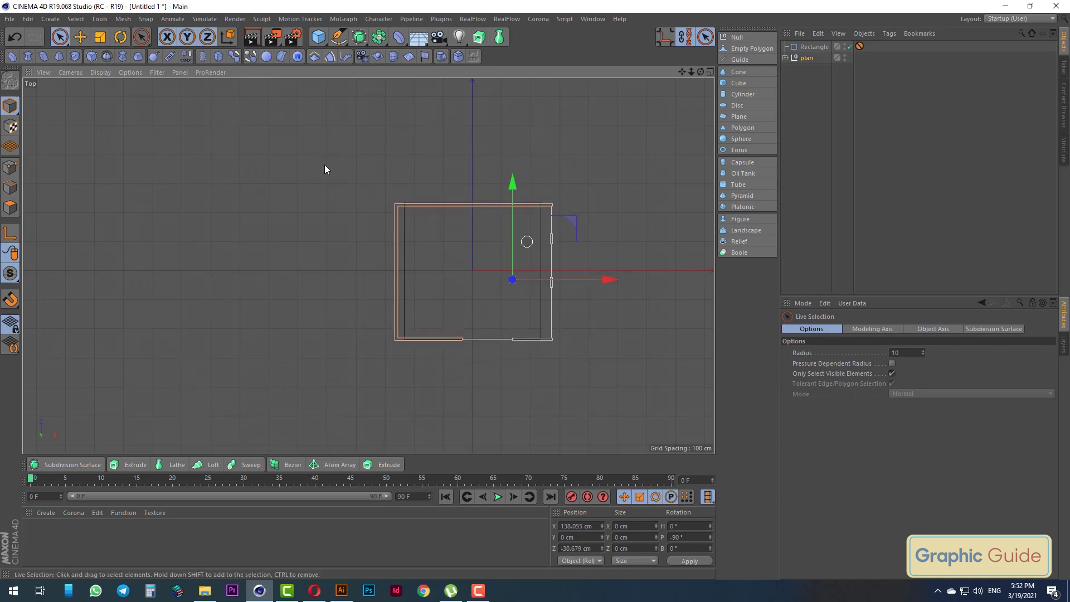
# In Perspective view, expand the plan group and select the wall Extrude
pyautogui.press('t')
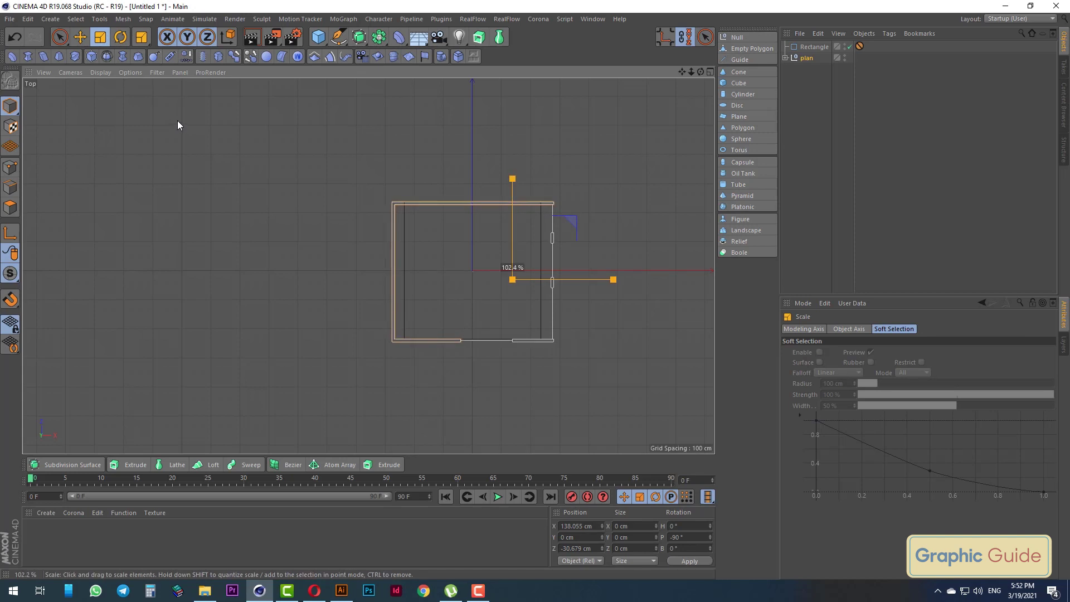
pyautogui.press('9')
pyautogui.press('F1')
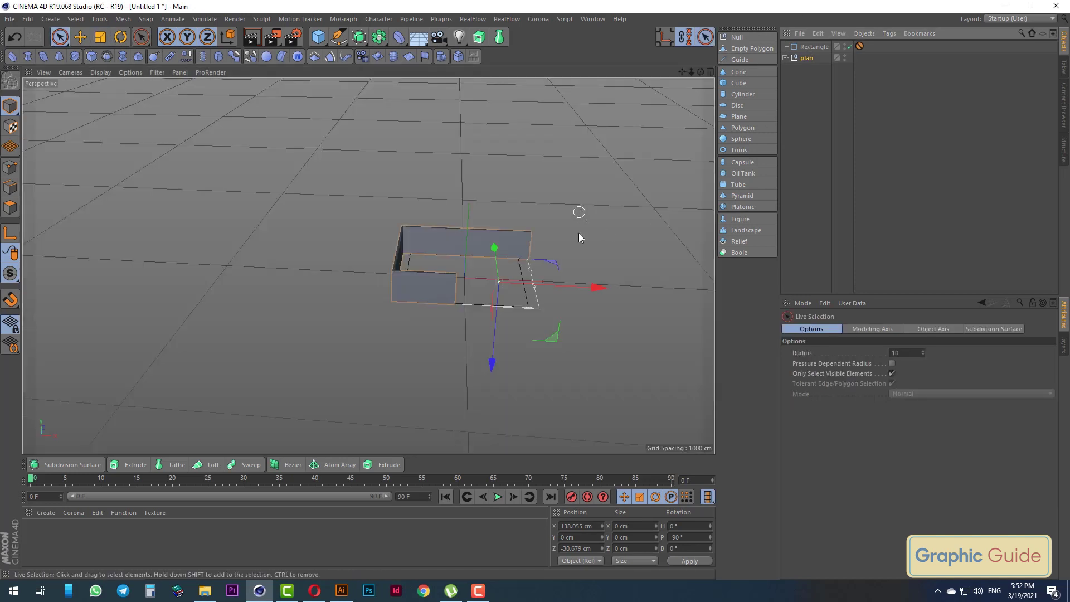
pyautogui.click(785, 58)
pyautogui.click(814, 114)
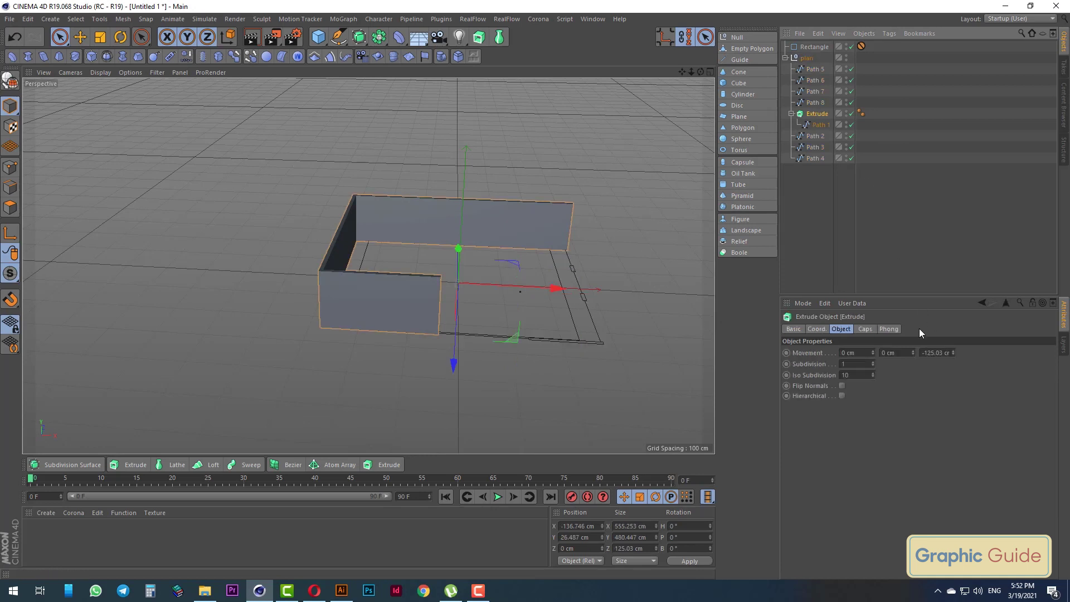
pyautogui.click(937, 353)
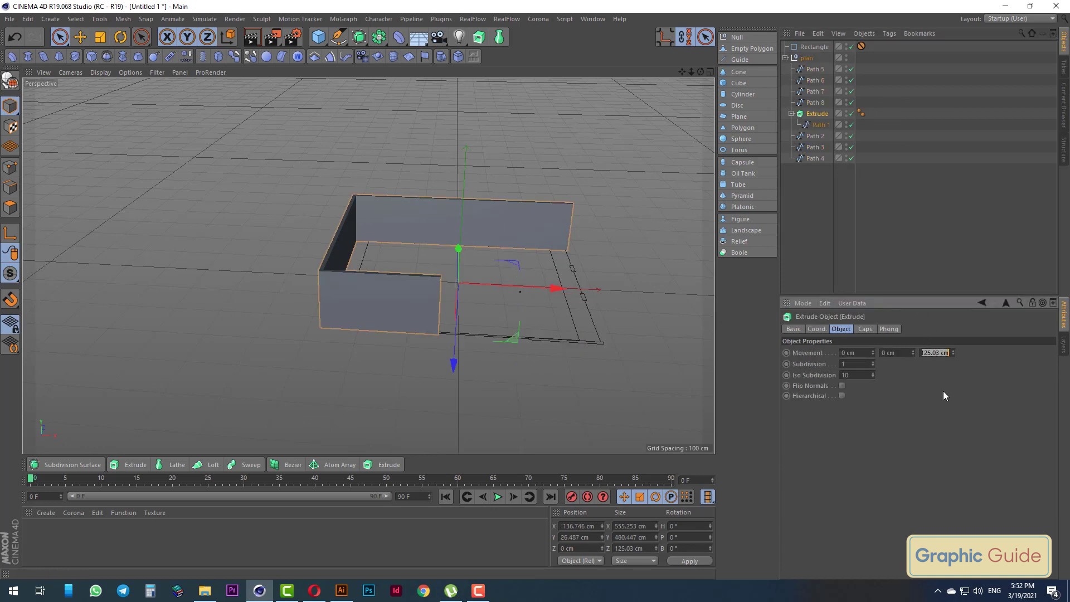
pyautogui.click(10, 233)
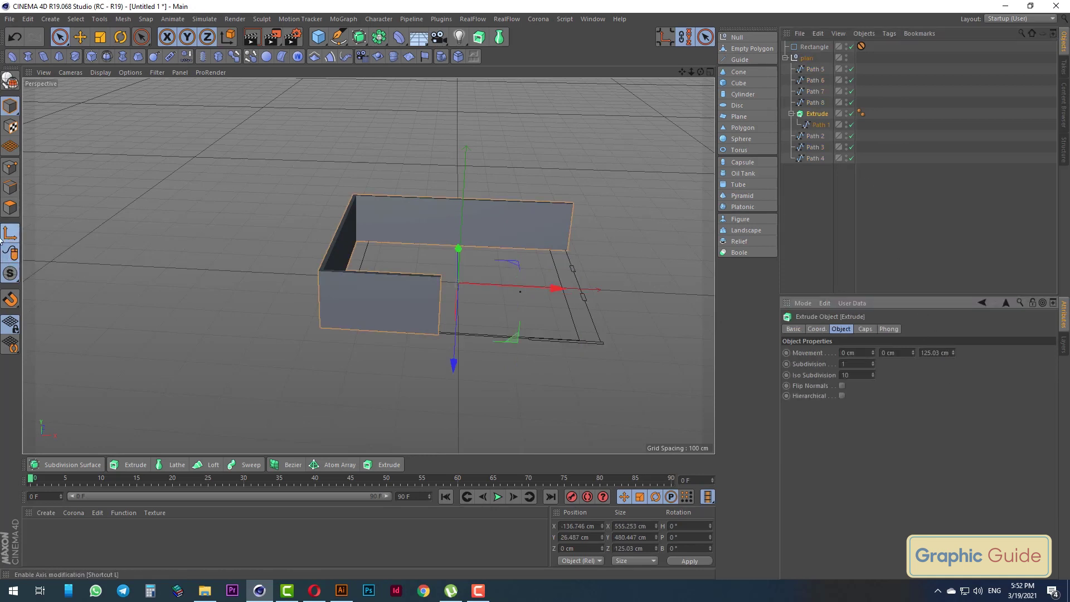
pyautogui.click(120, 37)
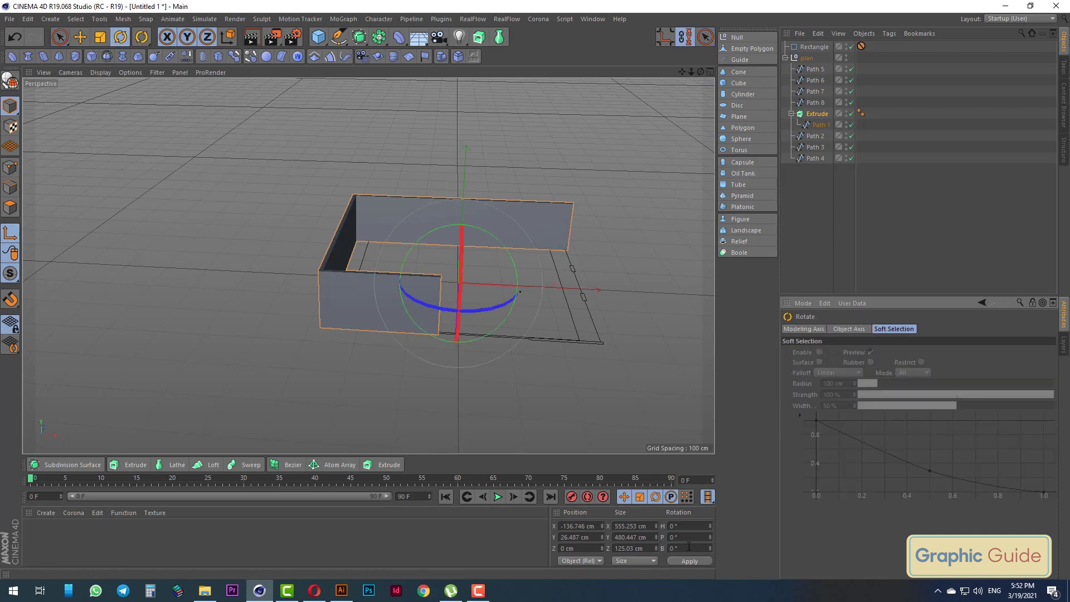
pyautogui.click(806, 58)
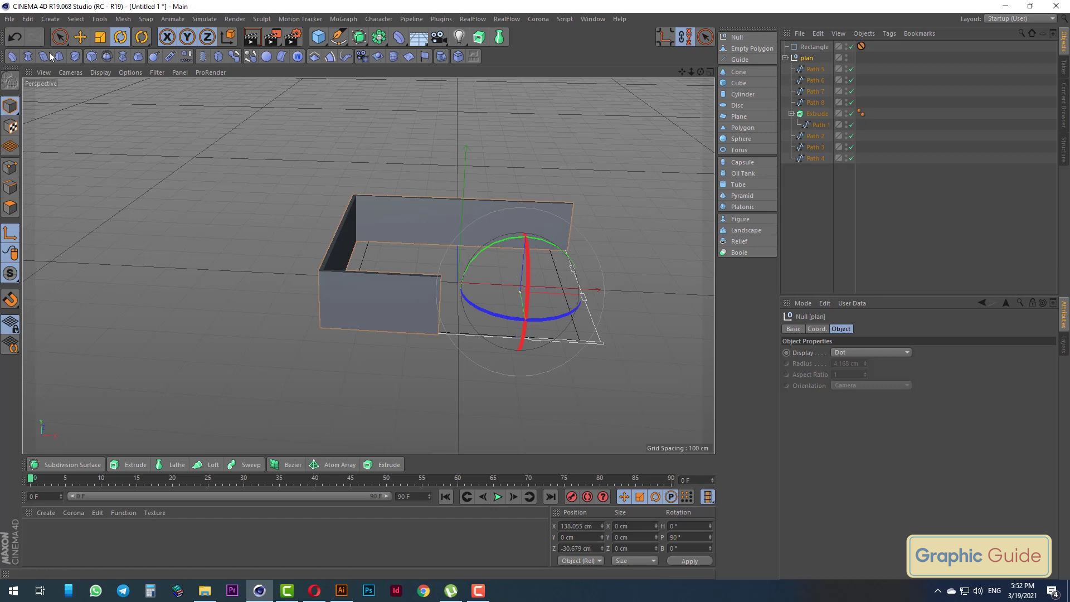
pyautogui.click(59, 36)
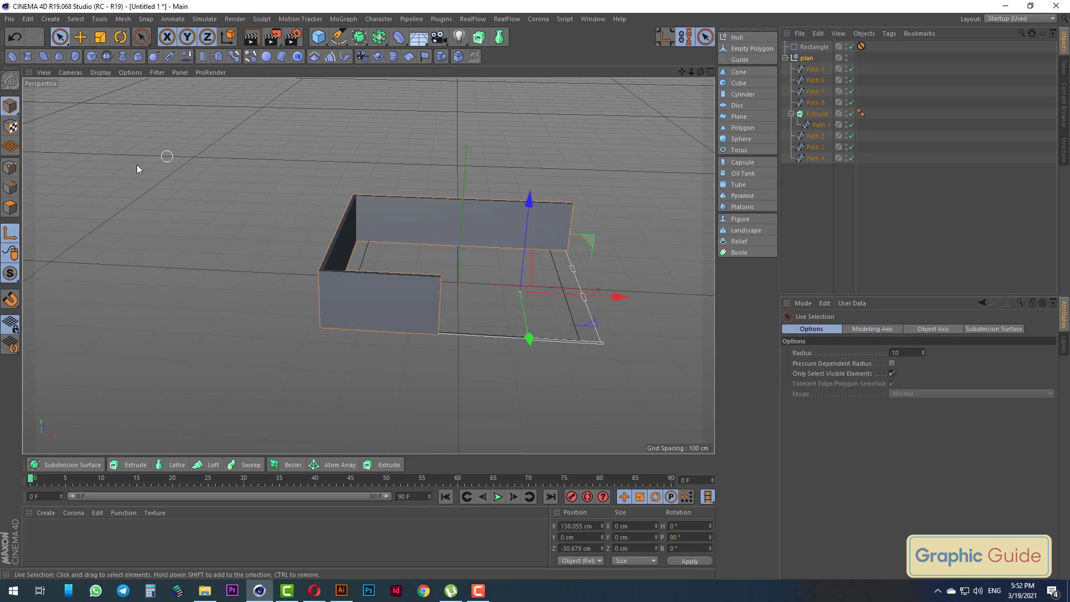
pyautogui.click(816, 114)
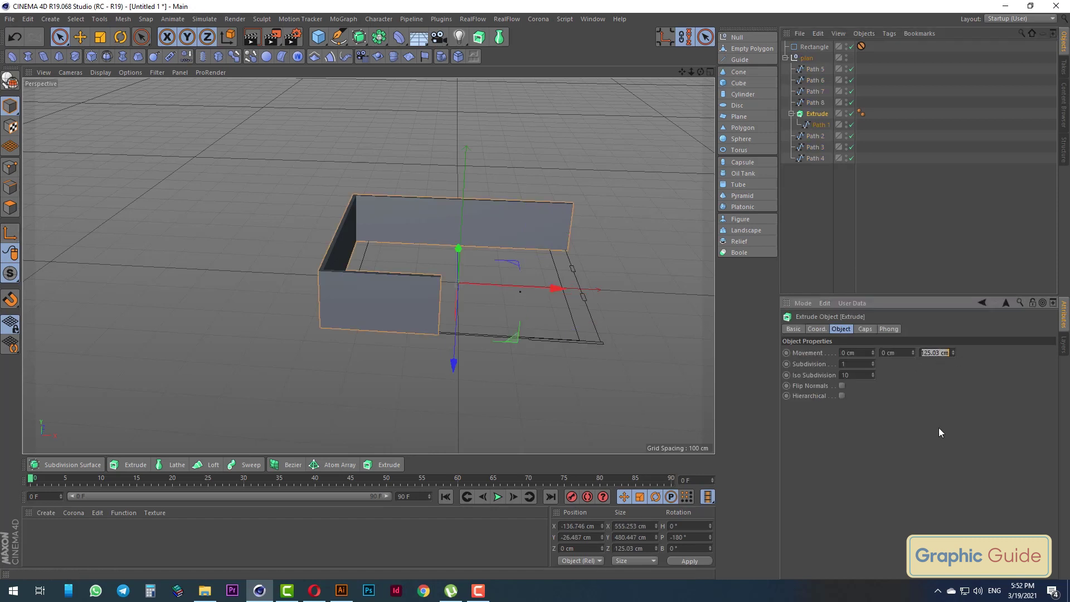
pyautogui.write('300')
# Set the wall Extrude depth to 300 cm, then flip it to -300 cm
pyautogui.press('Return')
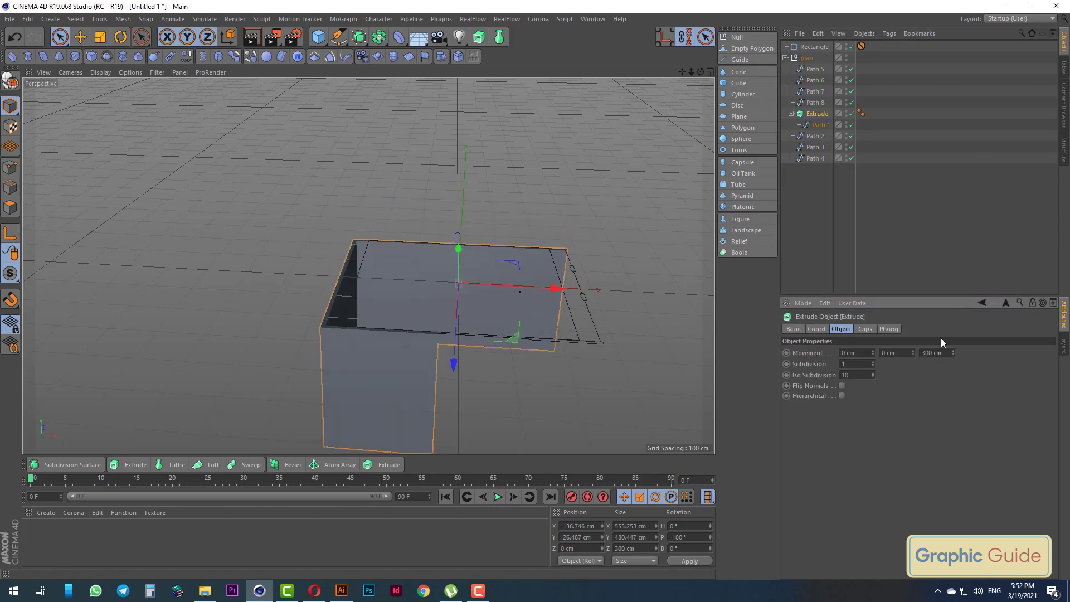
pyautogui.click(945, 351)
pyautogui.write('-300')
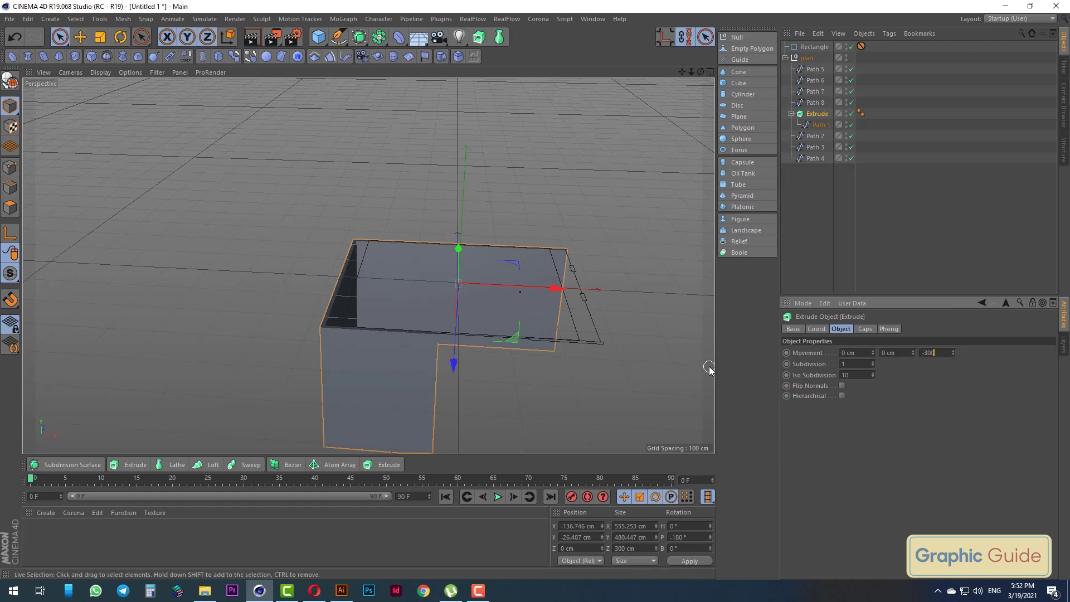
pyautogui.press('Return')
# Orbit around the walls and hide the Rectangle in the viewport
pyautogui.moveTo(404, 337)
pyautogui.keyDown('alt'); pyautogui.mouseDown()
pyautogui.moveTo(392, 289)
pyautogui.moveTo(307, 291)
pyautogui.moveTo(326, 307)
pyautogui.moveTo(504, 311)
pyautogui.moveTo(510, 382)
pyautogui.mouseUp(); pyautogui.keyUp('alt')
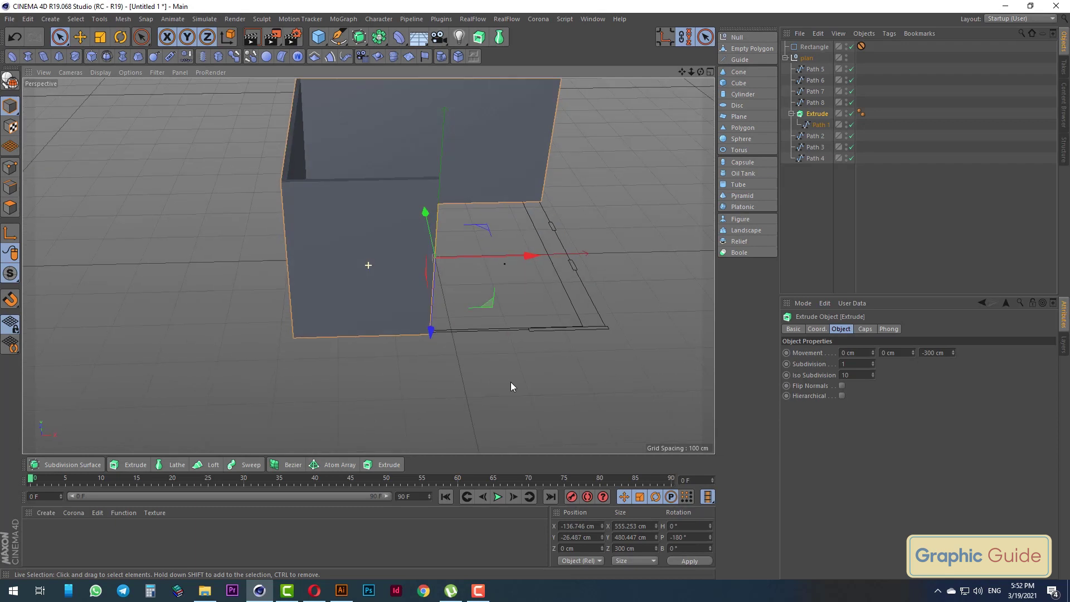
pyautogui.scroll(2, 507, 346)
pyautogui.scroll(2, 511, 358)
pyautogui.scroll(2, 513, 381)
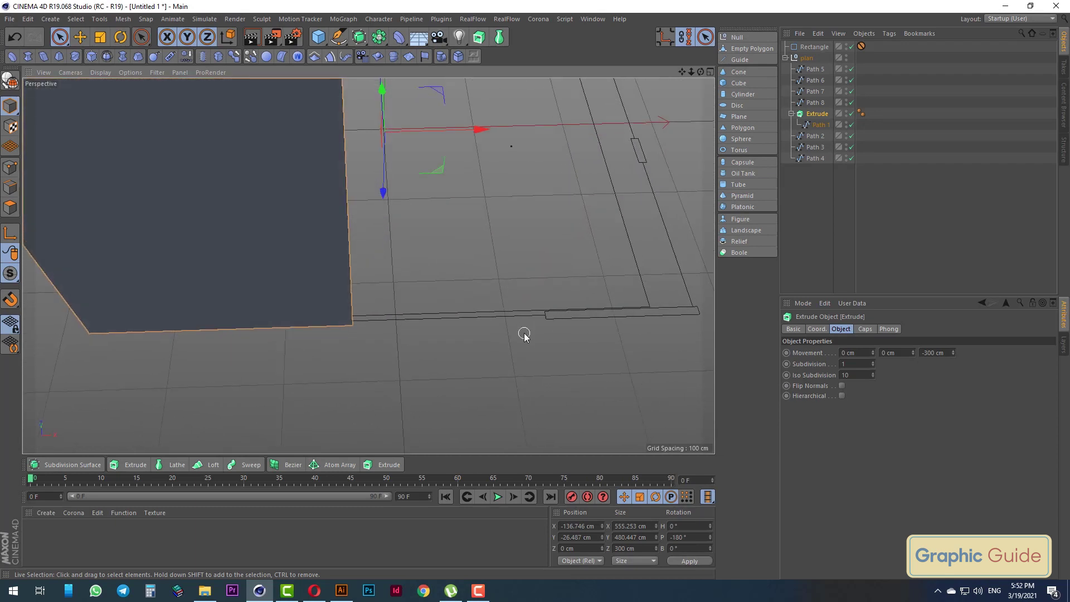
pyautogui.doubleClick(846, 45)
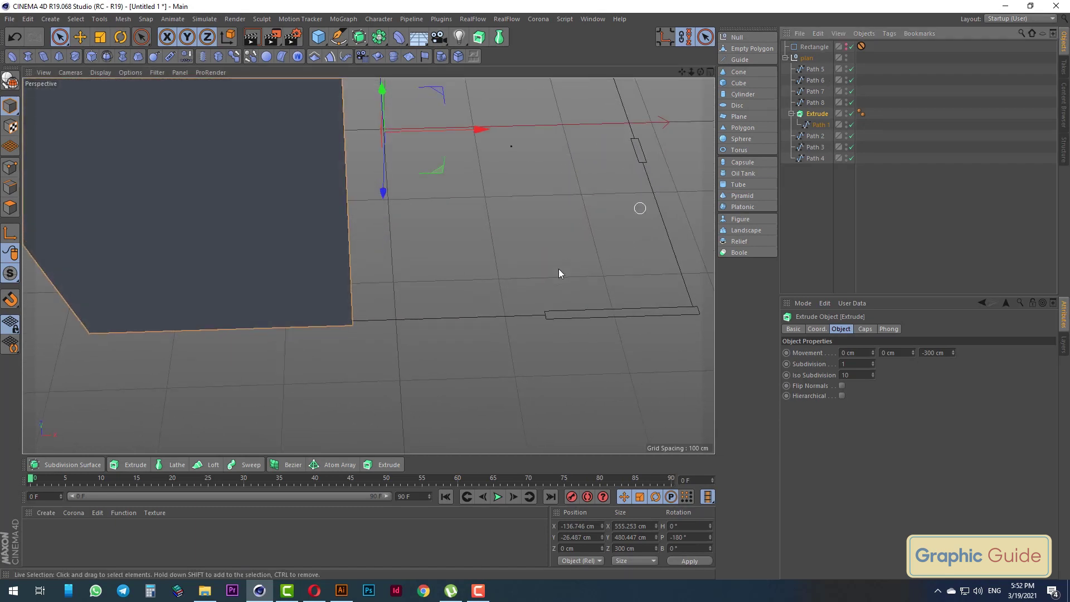
# Select Path 5 and reset its pitch rotation to 0°
pyautogui.click(447, 325)
pyautogui.moveTo(447, 326)
pyautogui.keyDown('alt'); pyautogui.mouseDown()
pyautogui.moveTo(339, 321)
pyautogui.moveTo(331, 293)
pyautogui.moveTo(462, 257)
pyautogui.mouseUp(); pyautogui.keyUp('alt')
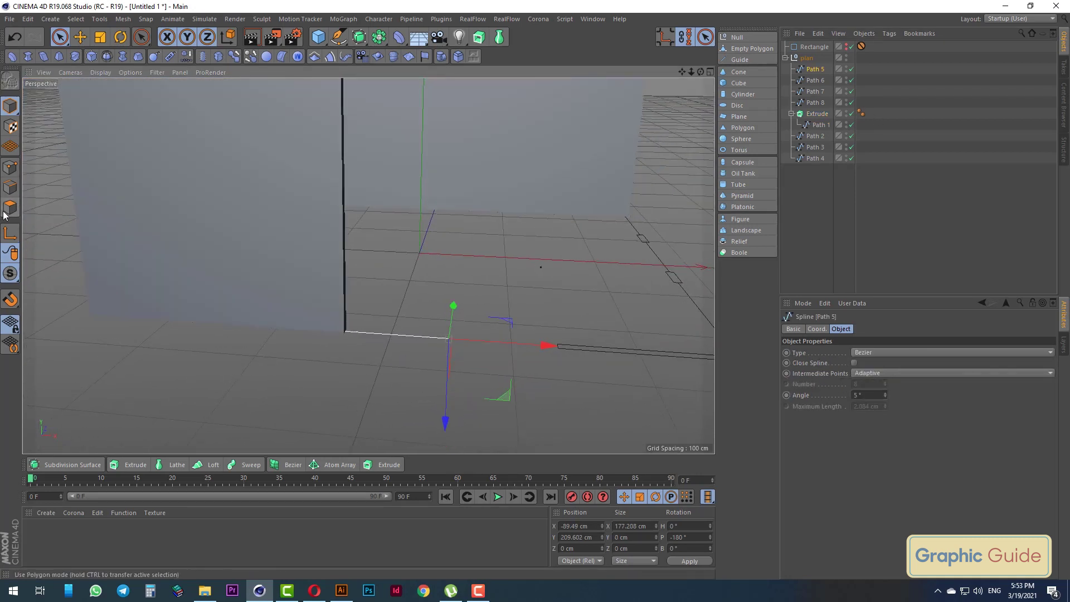
pyautogui.doubleClick(685, 536)
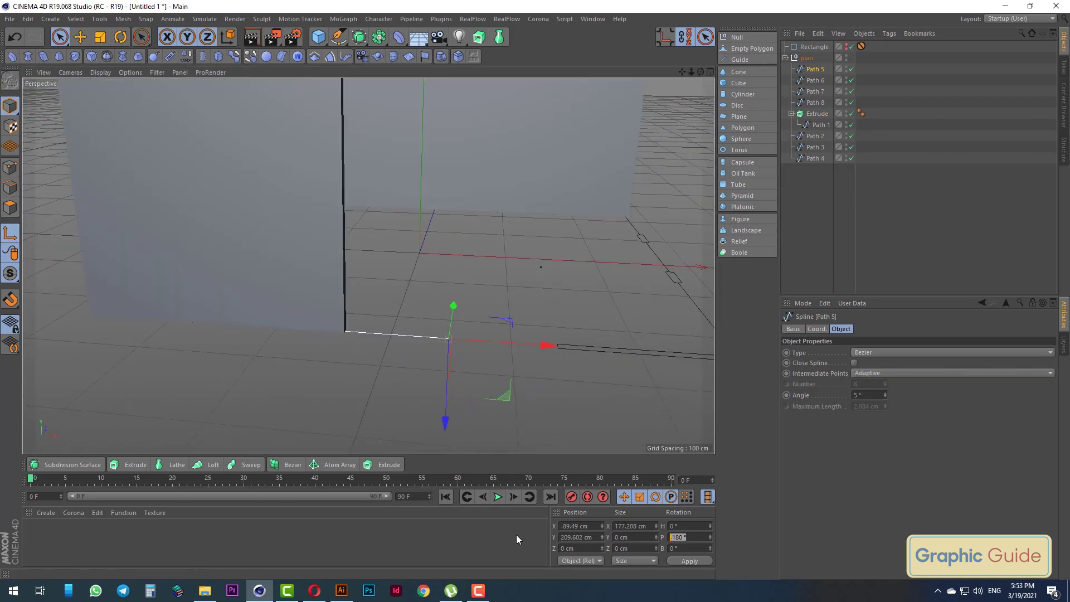
pyautogui.write('0')
pyautogui.press('Return')
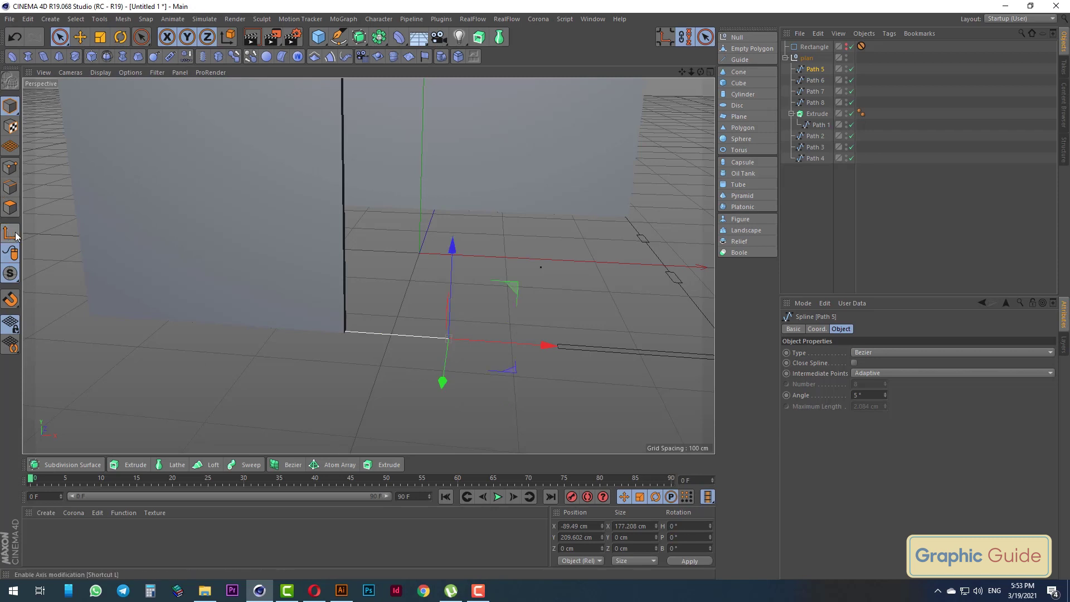
# Extrude Path 5 by 300 cm and name the extrusion 'glass'
pyautogui.click(359, 37)
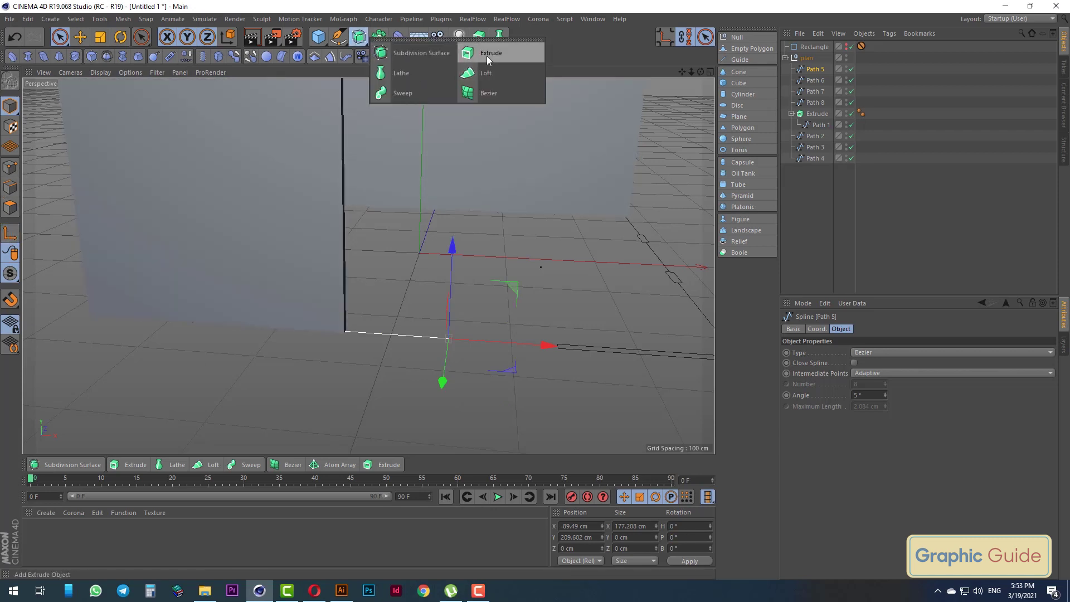
pyautogui.keyDown('alt'); pyautogui.click(477, 53); pyautogui.keyUp('alt')
pyautogui.doubleClick(939, 353)
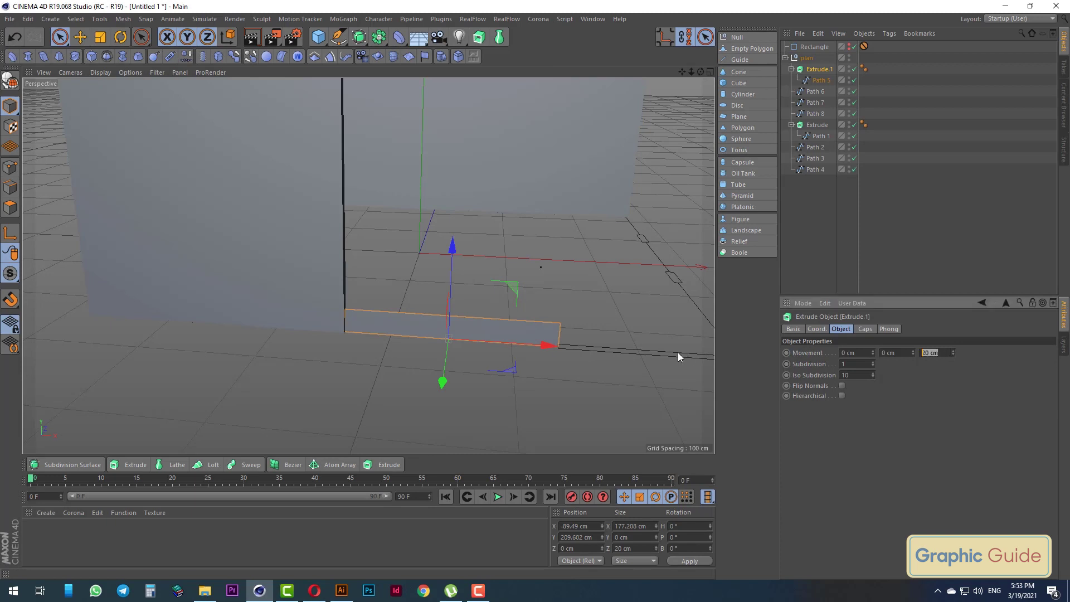
pyautogui.write('30')
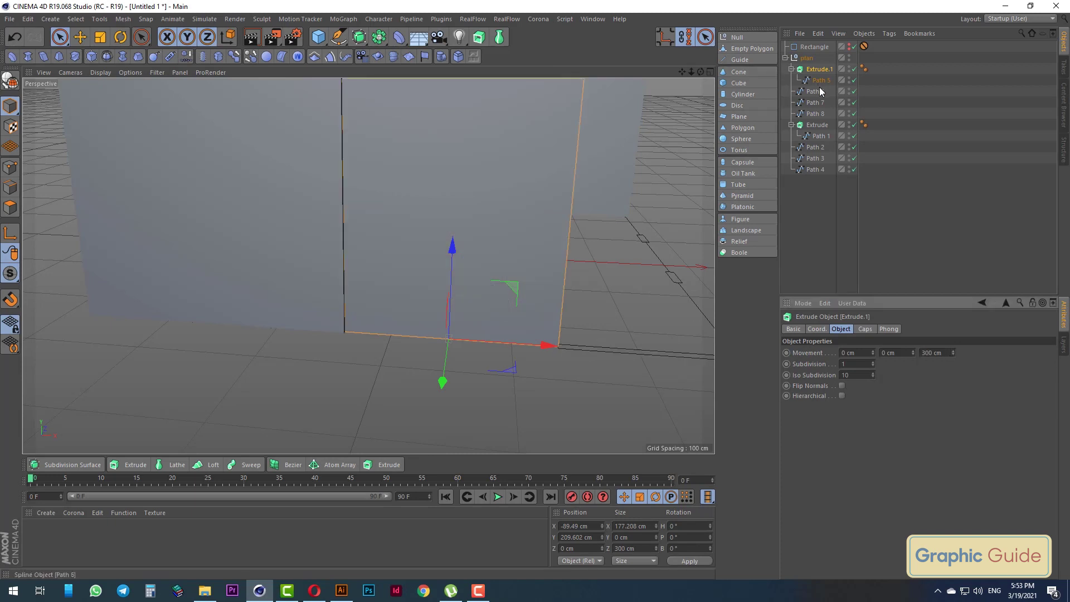
pyautogui.doubleClick(820, 70)
pyautogui.write('glass')
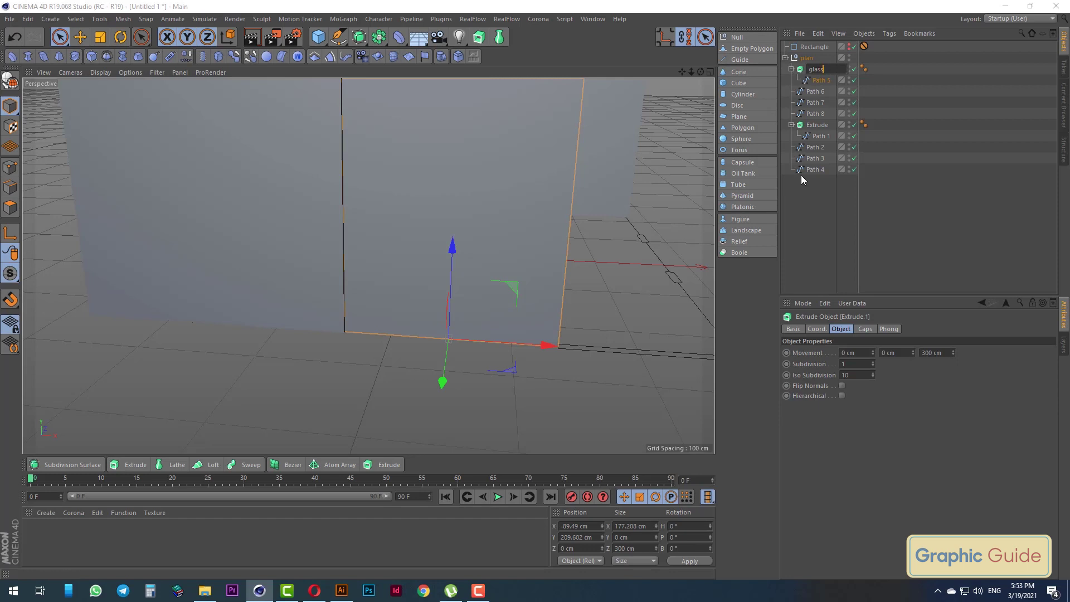
pyautogui.press('Return')
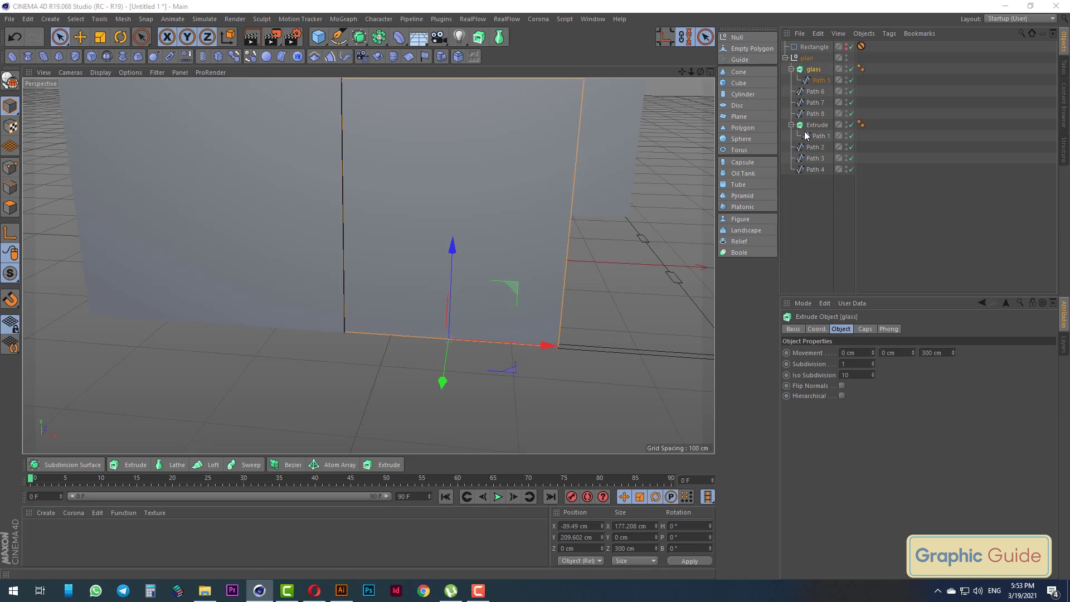
pyautogui.click(790, 69)
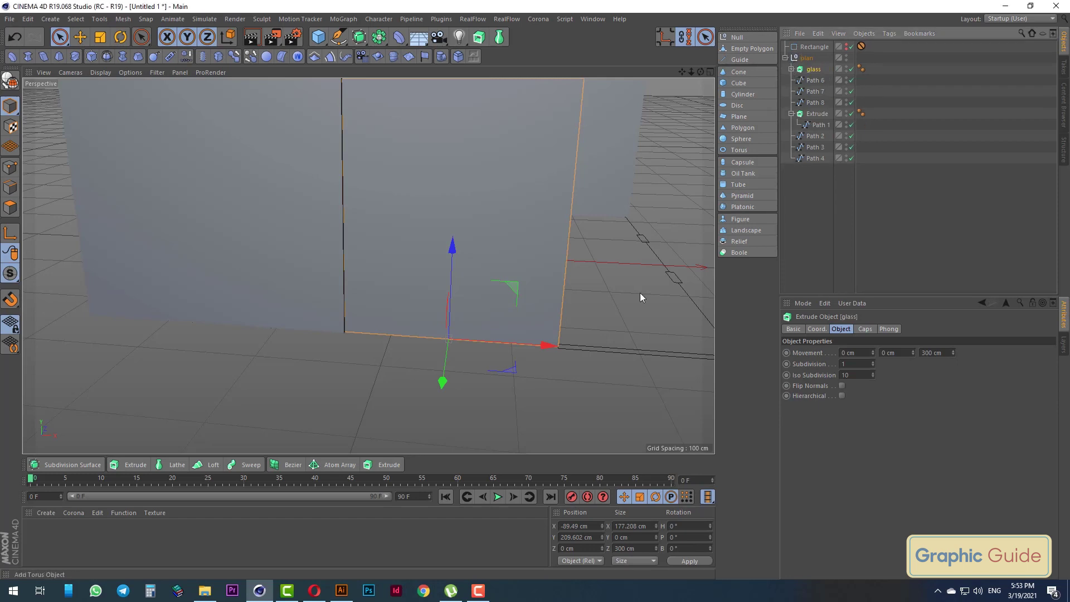
# Extrude Path 2 with 0° pitch and a 300 cm depth
pyautogui.click(607, 347)
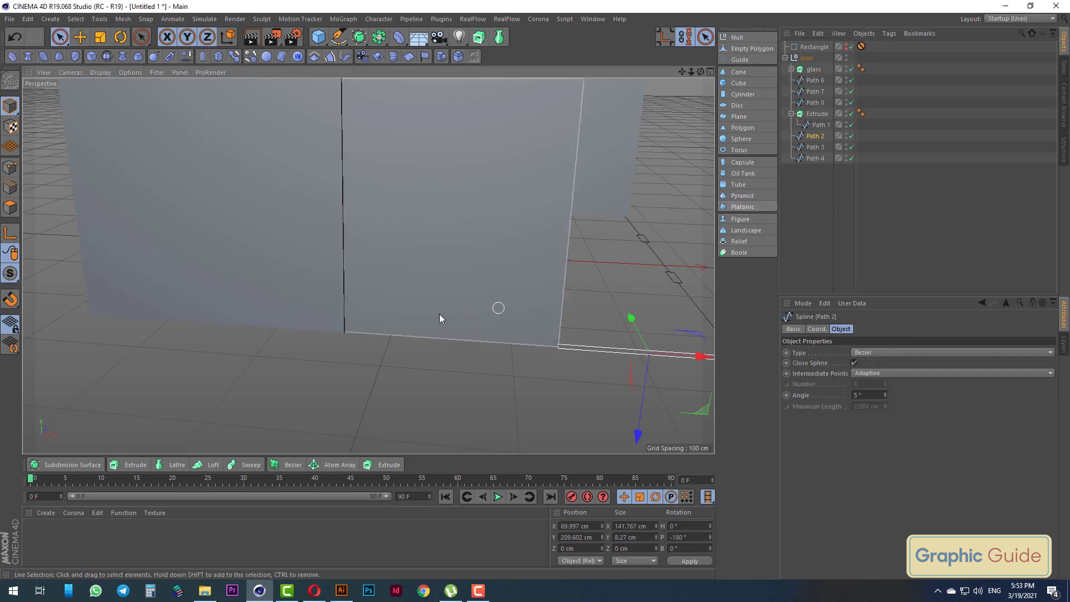
pyautogui.keyDown('alt'); pyautogui.moveTo(439, 313); pyautogui.dragTo(563, 341); pyautogui.keyUp('alt')
pyautogui.click(361, 38)
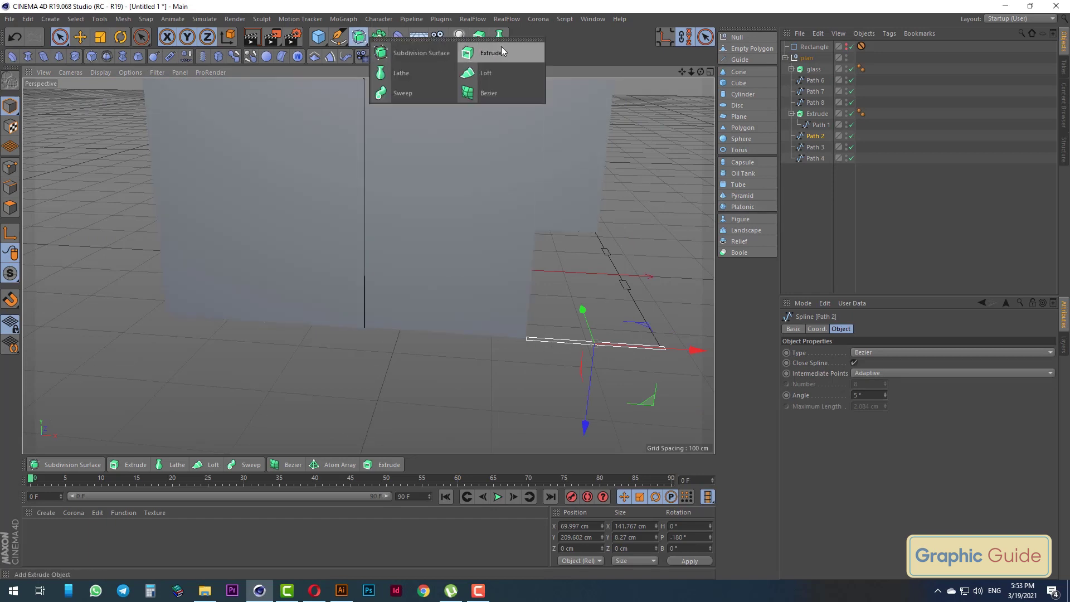
pyautogui.keyDown('alt'); pyautogui.click(485, 53); pyautogui.keyUp('alt')
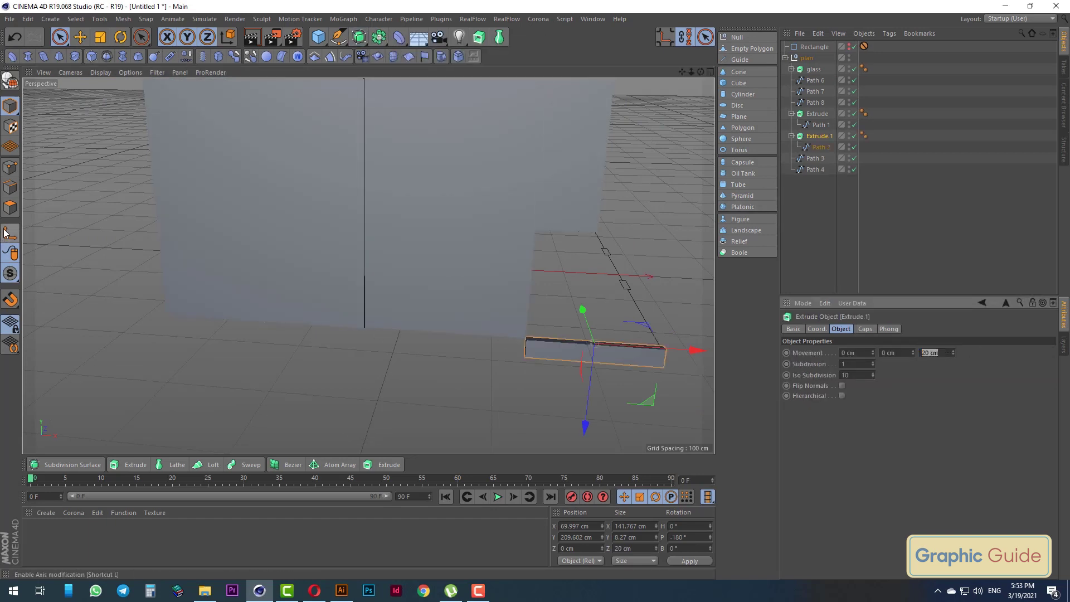
pyautogui.doubleClick(691, 537)
pyautogui.write('0')
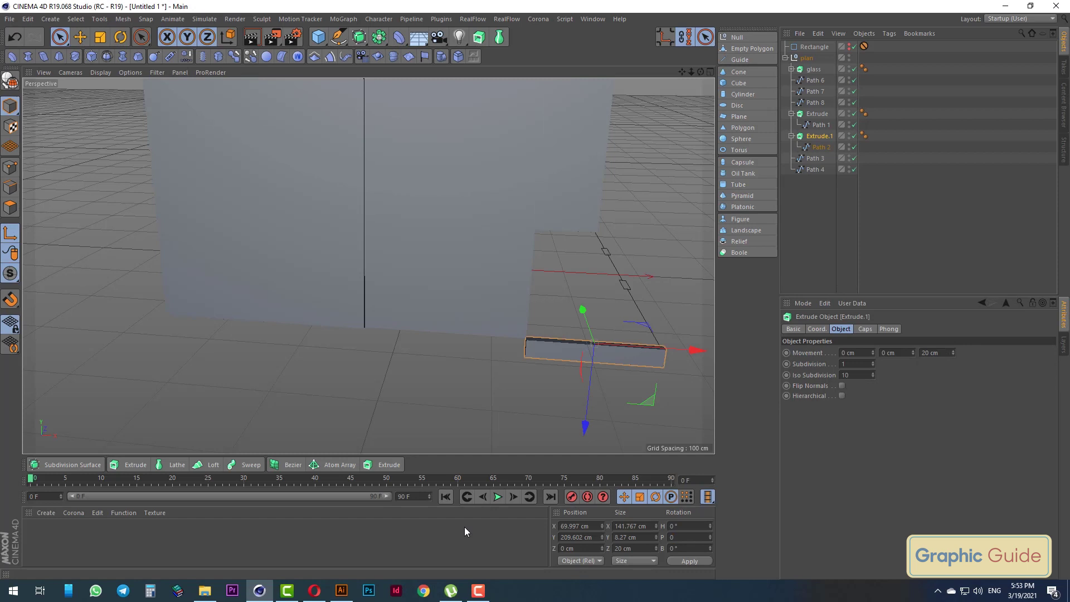
pyautogui.press('Return')
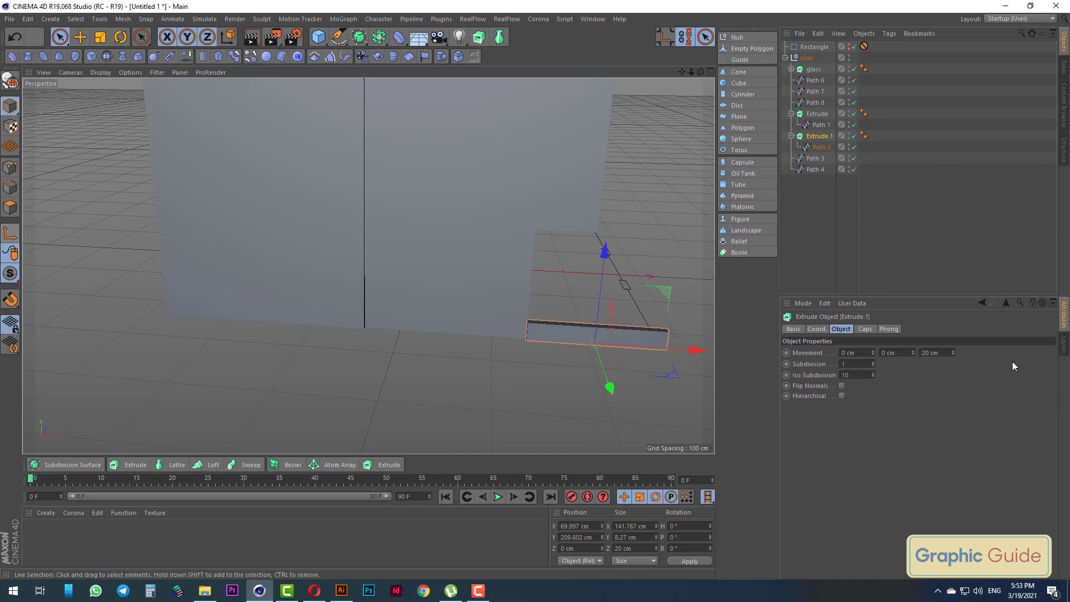
pyautogui.doubleClick(937, 352)
pyautogui.write('300')
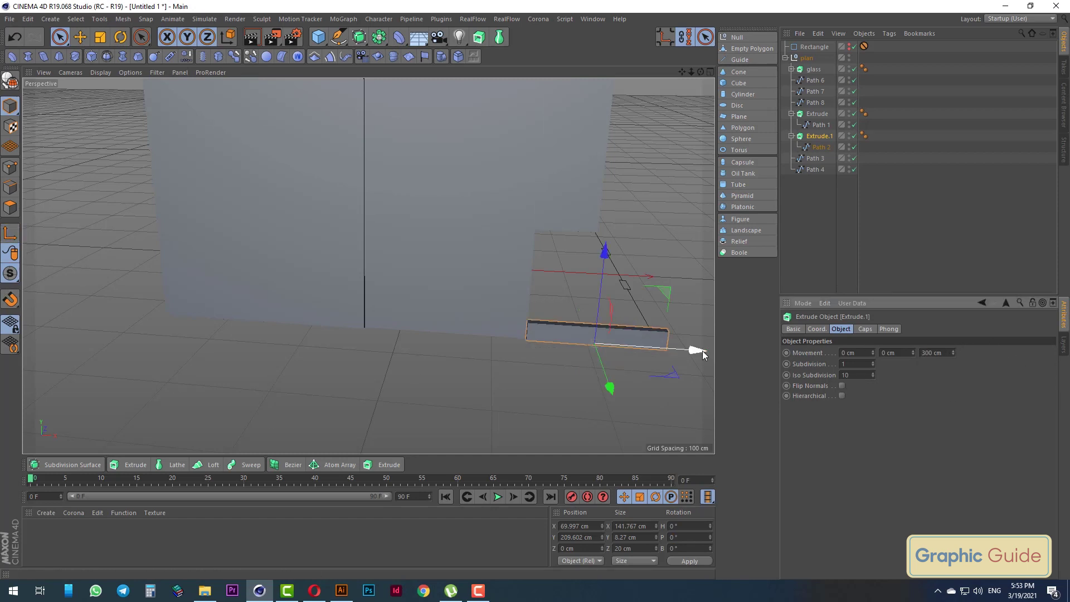
# Rename both wall extrusions 'wall' and return to Perspective view
pyautogui.scroll(-3, 544, 337)
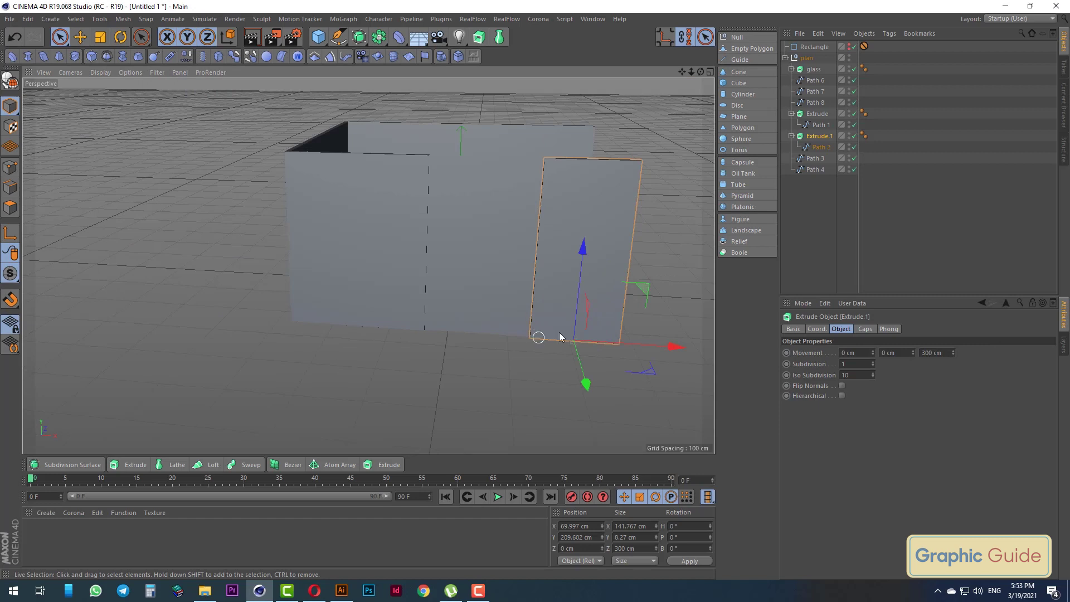
pyautogui.doubleClick(818, 114)
pyautogui.write('wall')
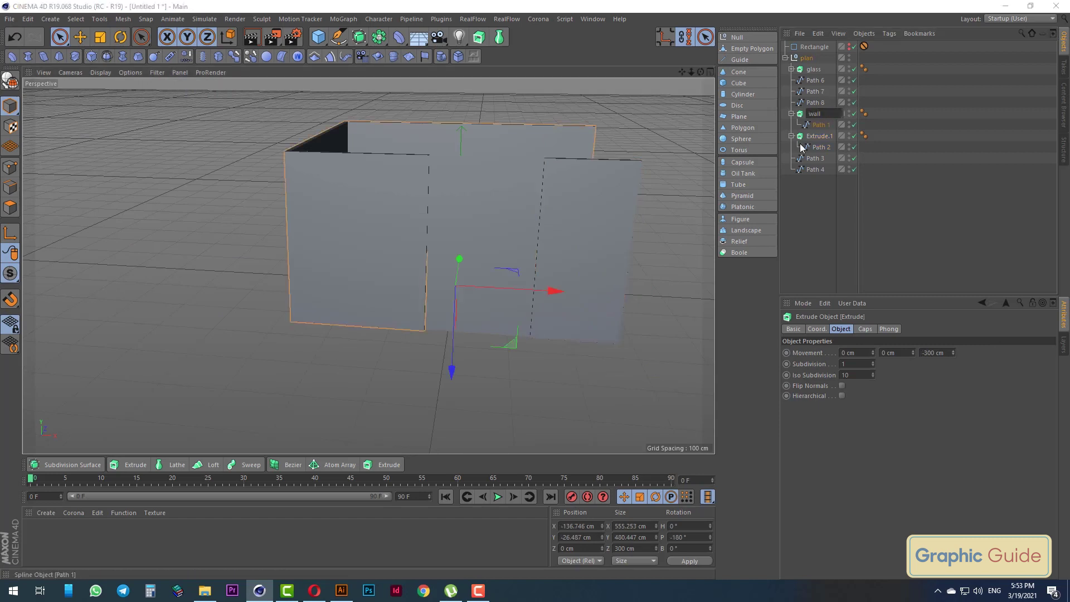
pyautogui.press('Return')
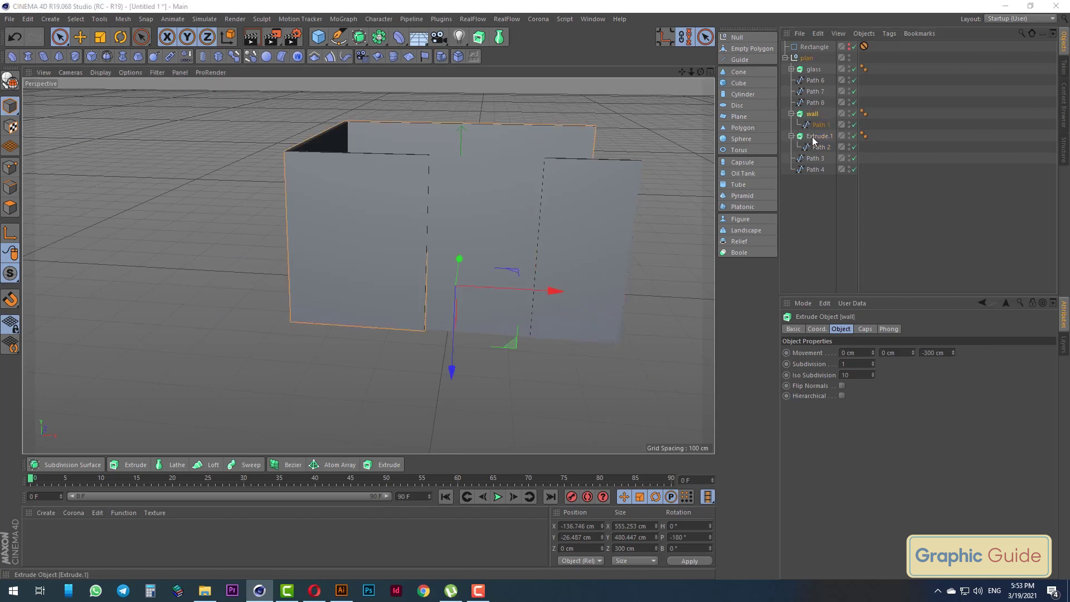
pyautogui.click(818, 136)
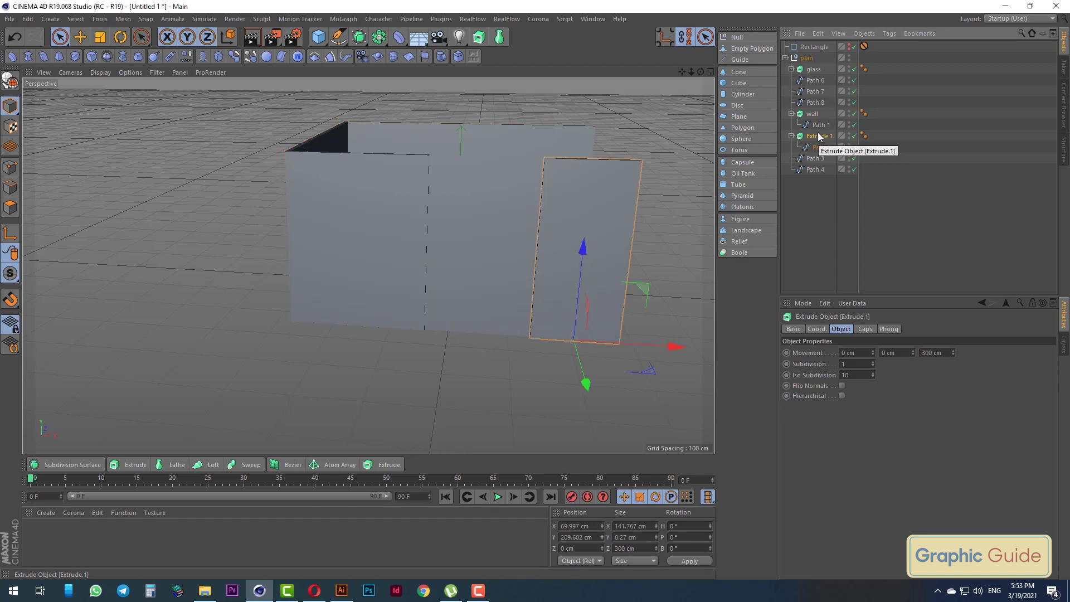
pyautogui.press('w')
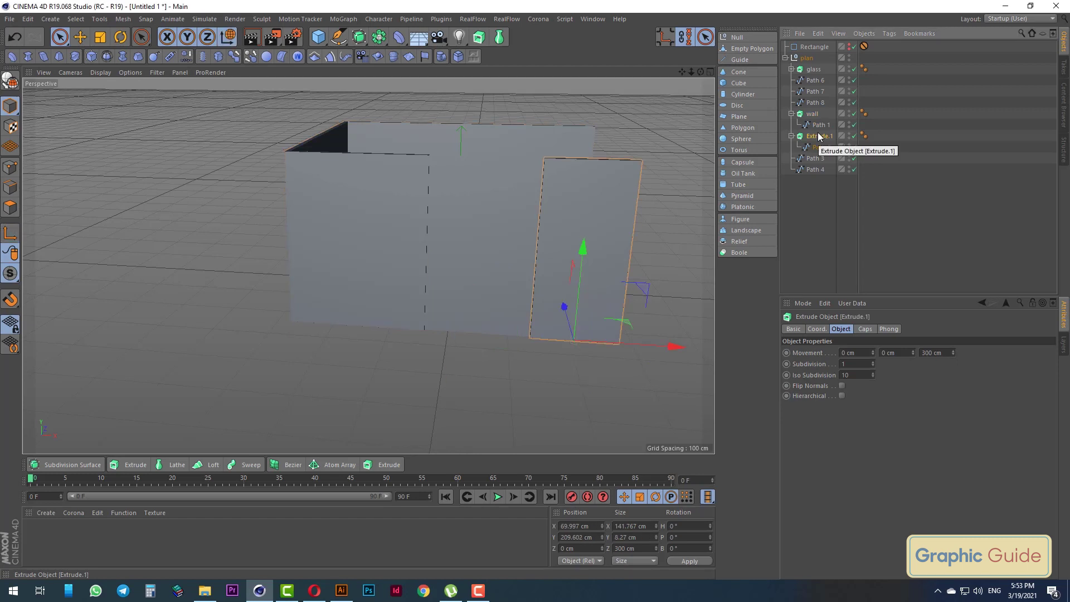
pyautogui.press('F2')
pyautogui.doubleClick(820, 137)
pyautogui.write('wall')
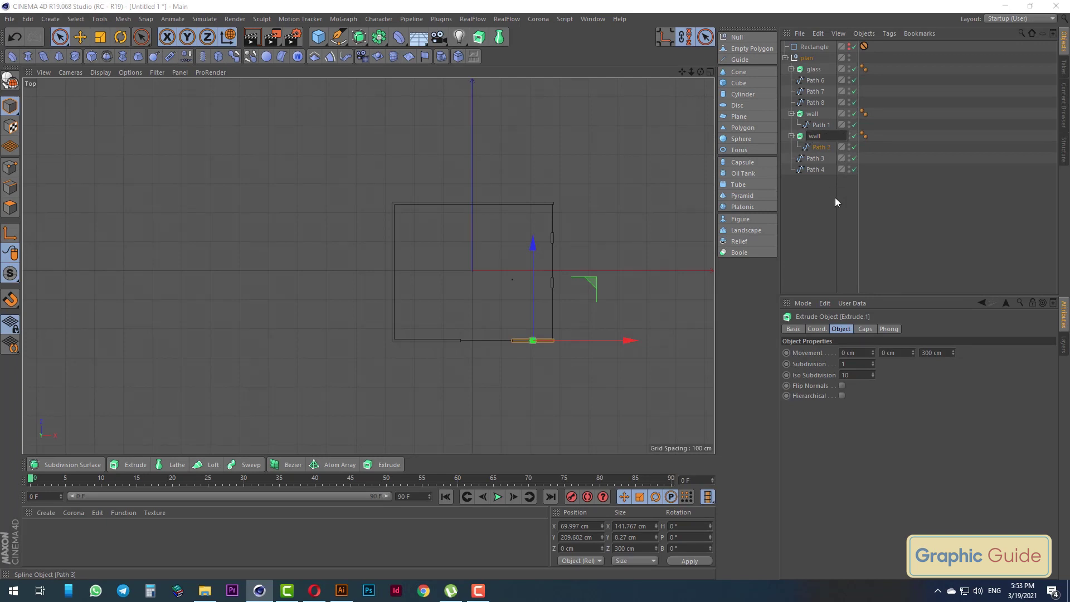
pyautogui.press('Return')
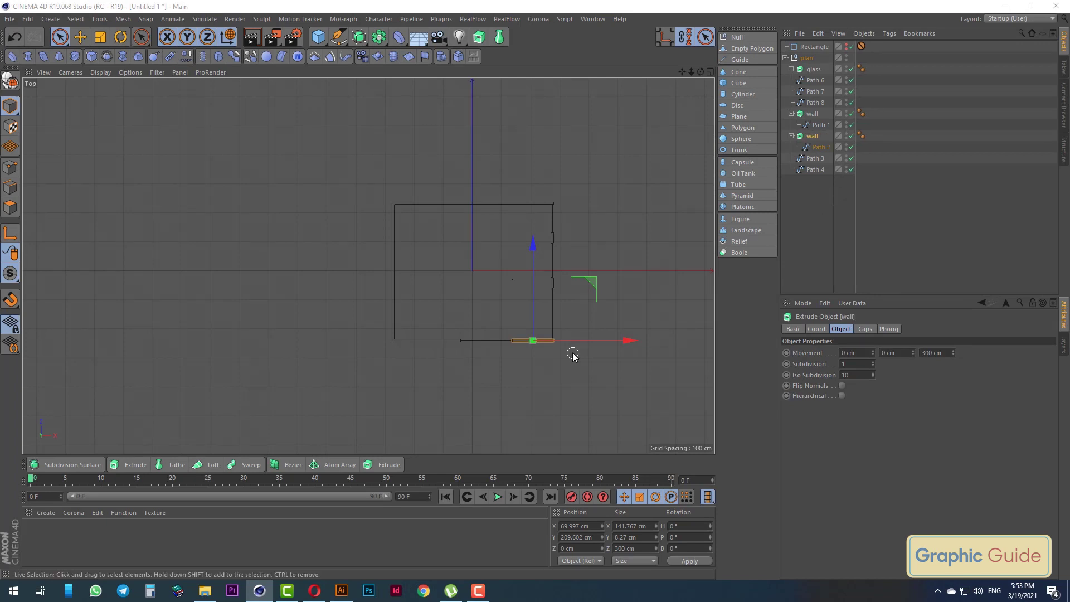
pyautogui.click(592, 372)
pyautogui.press('F1')
pyautogui.moveTo(573, 366)
pyautogui.keyDown('alt'); pyautogui.mouseDown()
pyautogui.moveTo(513, 267)
pyautogui.moveTo(496, 312)
pyautogui.moveTo(589, 284)
pyautogui.moveTo(490, 243)
pyautogui.moveTo(496, 292)
pyautogui.moveTo(480, 378)
pyautogui.mouseUp(); pyautogui.keyUp('alt')
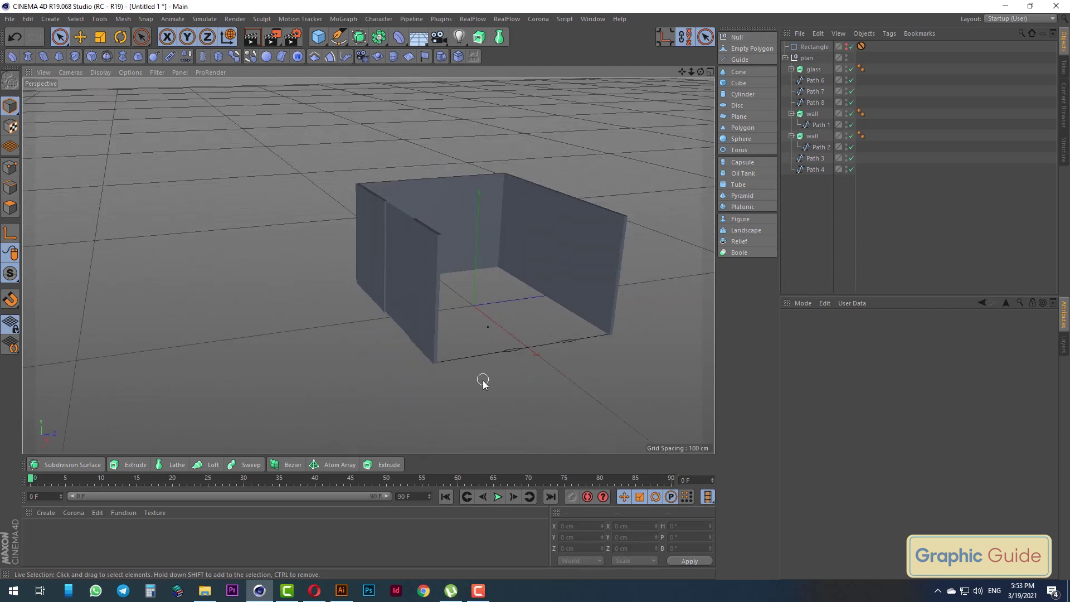
# Select Path 6 and reset its pitch rotation to 0°
pyautogui.scroll(5, 472, 363)
pyautogui.click(469, 351)
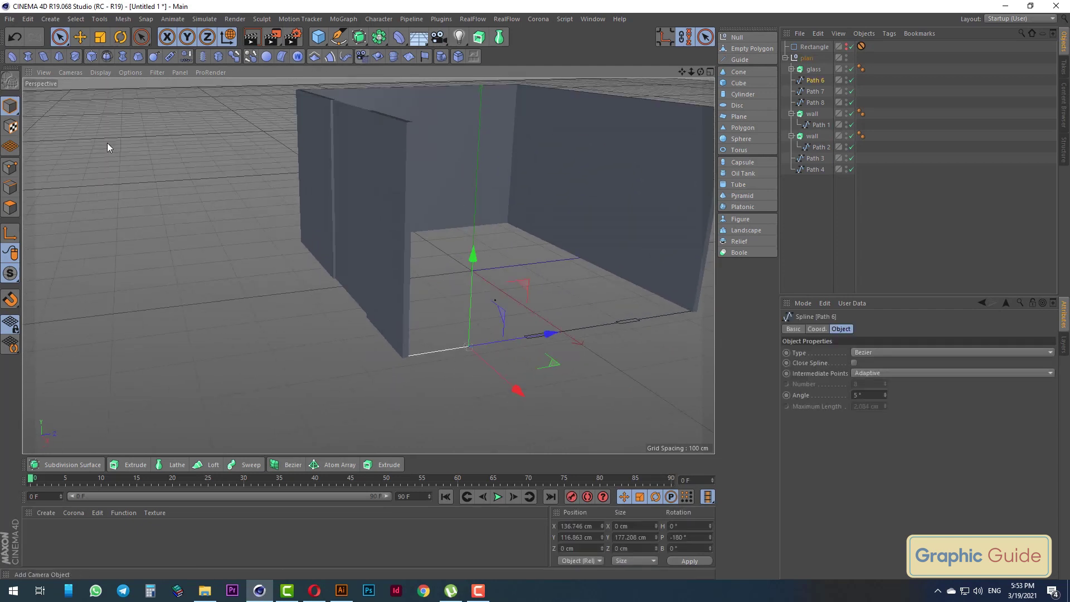
pyautogui.click(677, 537)
pyautogui.write('0')
pyautogui.press('Return')
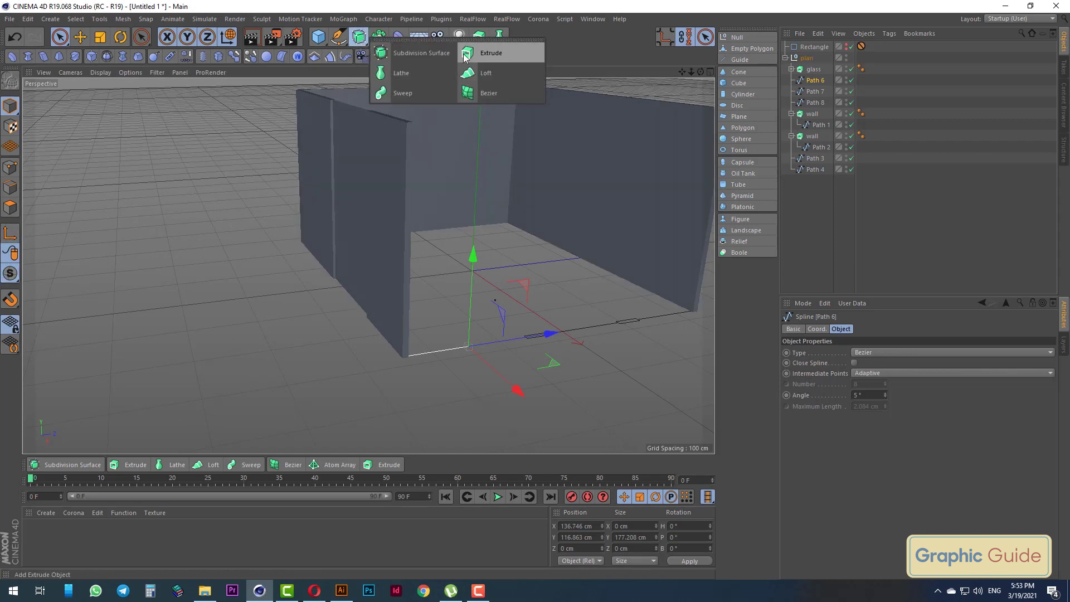
# Extrude Path 6 by 300 cm and name the extrusion 'glass'
pyautogui.keyDown('alt'); pyautogui.moveTo(358, 36); pyautogui.dragTo(468, 56); pyautogui.keyUp('alt')
pyautogui.click(929, 353)
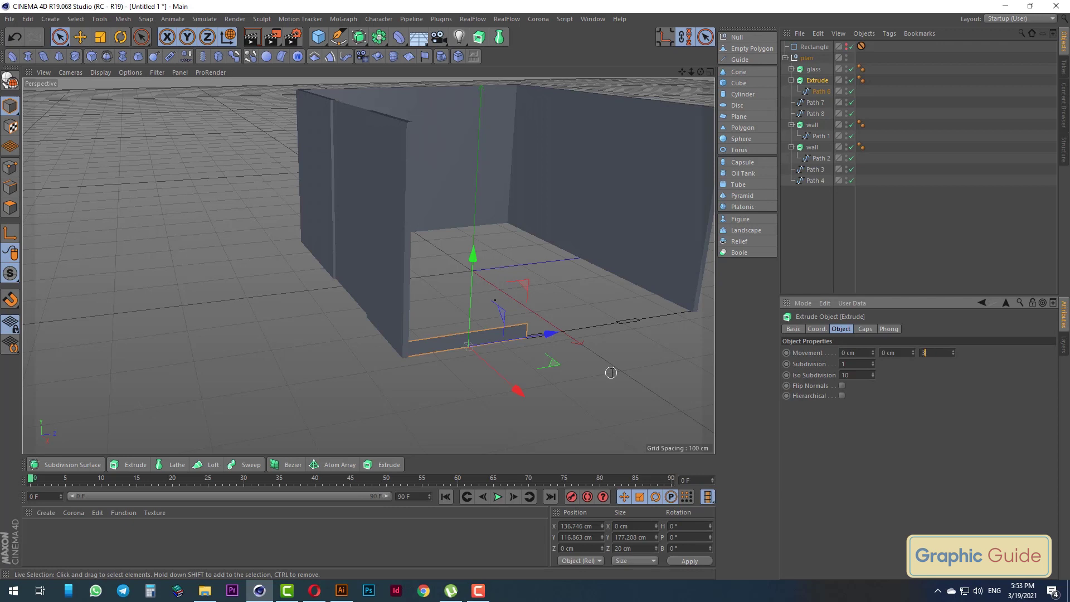
pyautogui.write('00')
pyautogui.press('Return')
pyautogui.doubleClick(817, 81)
pyautogui.write('glas')
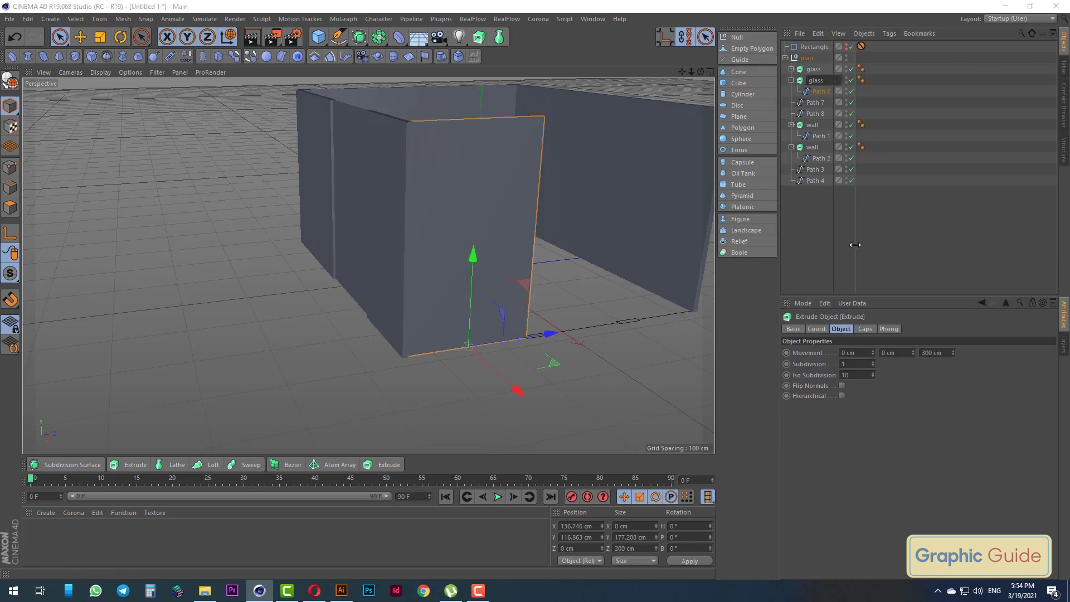
pyautogui.write('s')
pyautogui.press('Return')
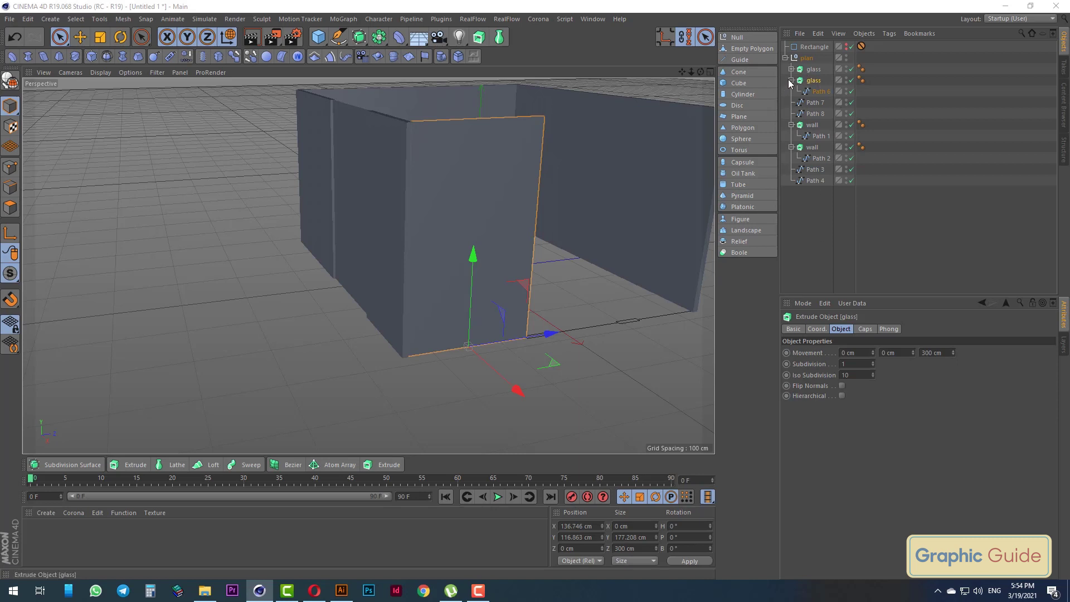
pyautogui.click(791, 80)
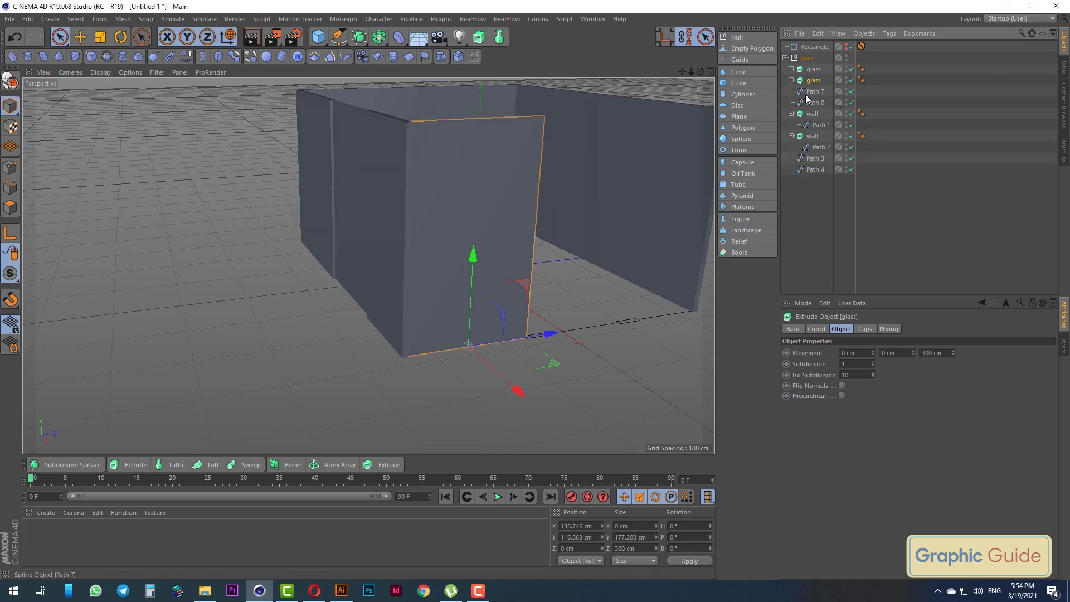
# Pick out Path 3 from the splines, ready to set its pitch rotation
pyautogui.click(807, 95)
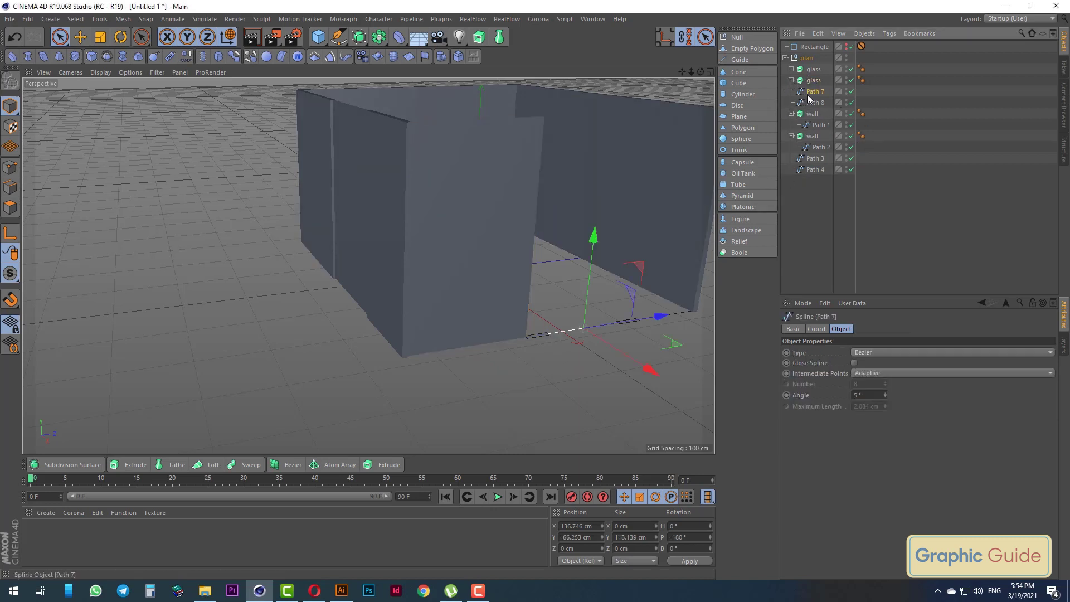
pyautogui.click(817, 125)
pyautogui.click(813, 159)
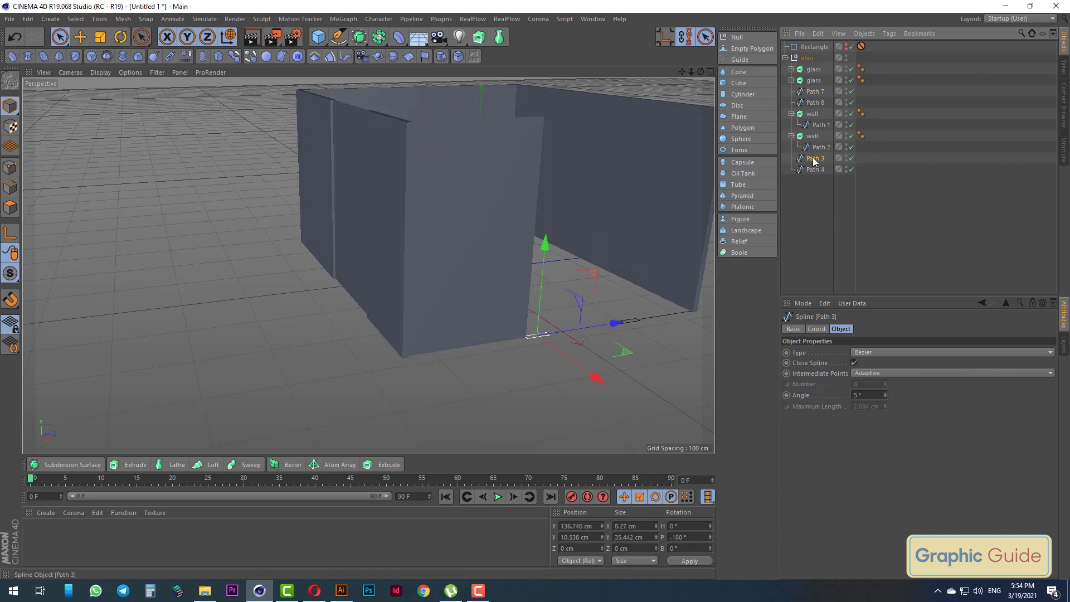
pyautogui.moveTo(359, 37)
pyautogui.mouseDown()
pyautogui.moveTo(478, 54)
pyautogui.moveTo(26, 220)
pyautogui.mouseUp()
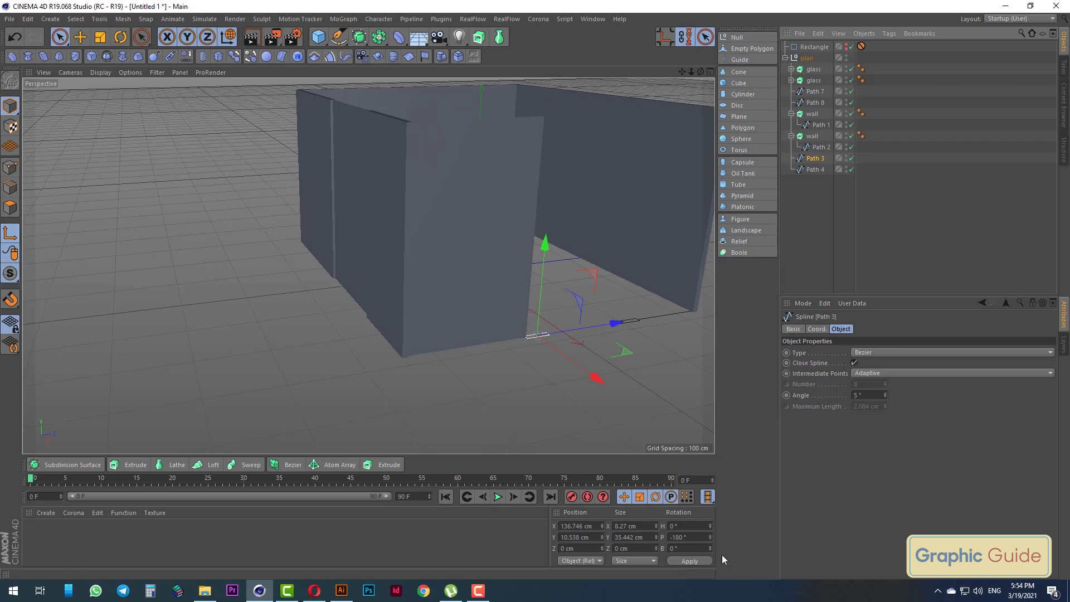
pyautogui.click(688, 536)
pyautogui.write('0')
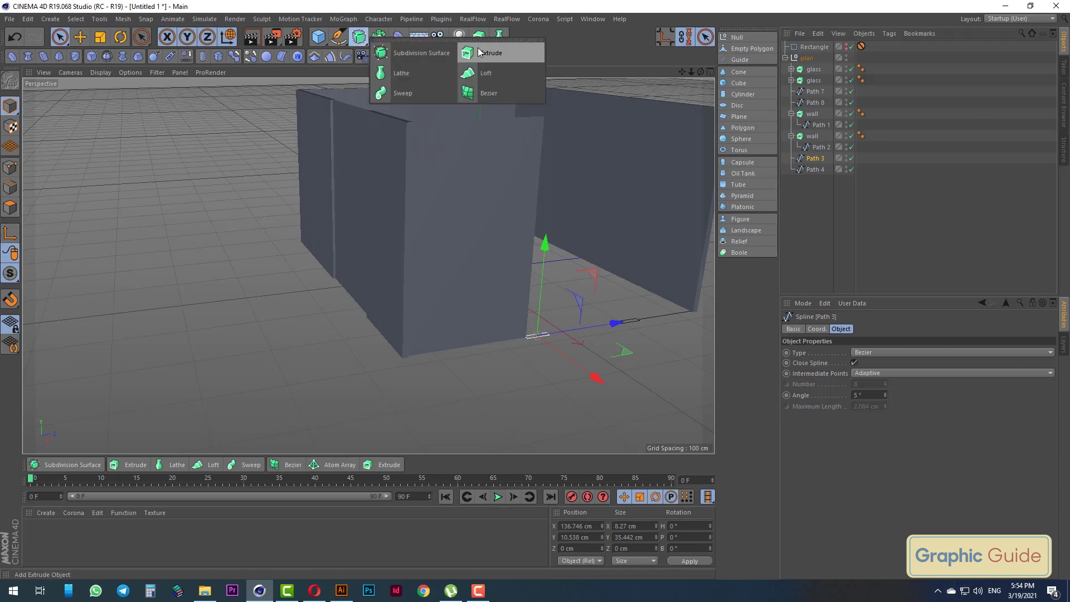
# Extrude Path 3 into a 300 cm tall pillar
pyautogui.keyDown('alt'); pyautogui.moveTo(362, 41); pyautogui.dragTo(481, 53); pyautogui.keyUp('alt')
pyautogui.write('300')
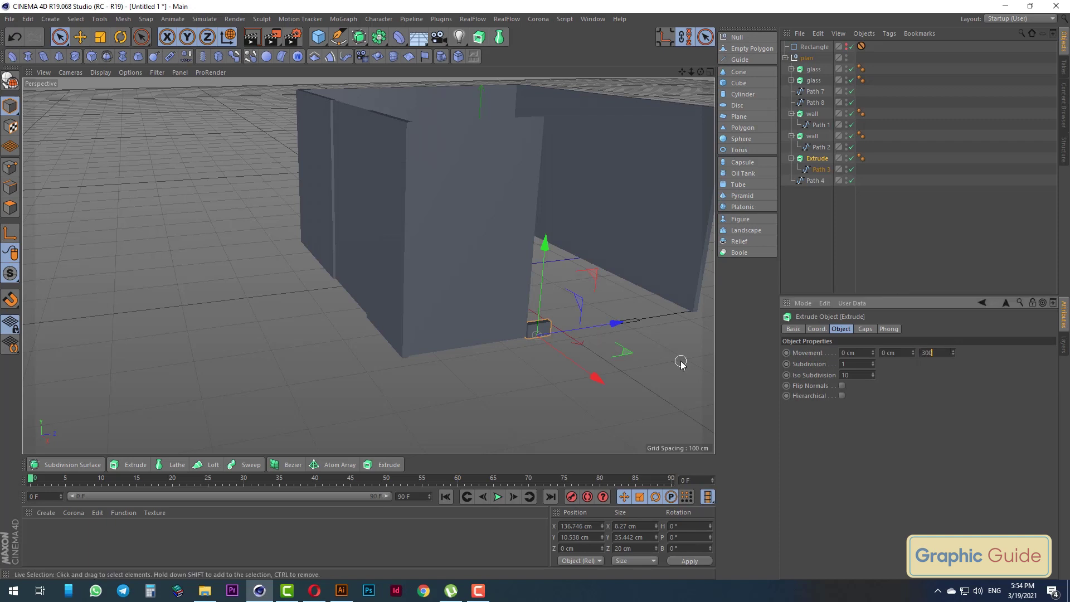
pyautogui.press('Return')
pyautogui.moveTo(420, 270)
pyautogui.keyDown('alt'); pyautogui.mouseDown()
pyautogui.moveTo(313, 232)
pyautogui.moveTo(528, 190)
pyautogui.moveTo(535, 235)
pyautogui.moveTo(429, 234)
pyautogui.moveTo(489, 280)
pyautogui.mouseUp(); pyautogui.keyUp('alt')
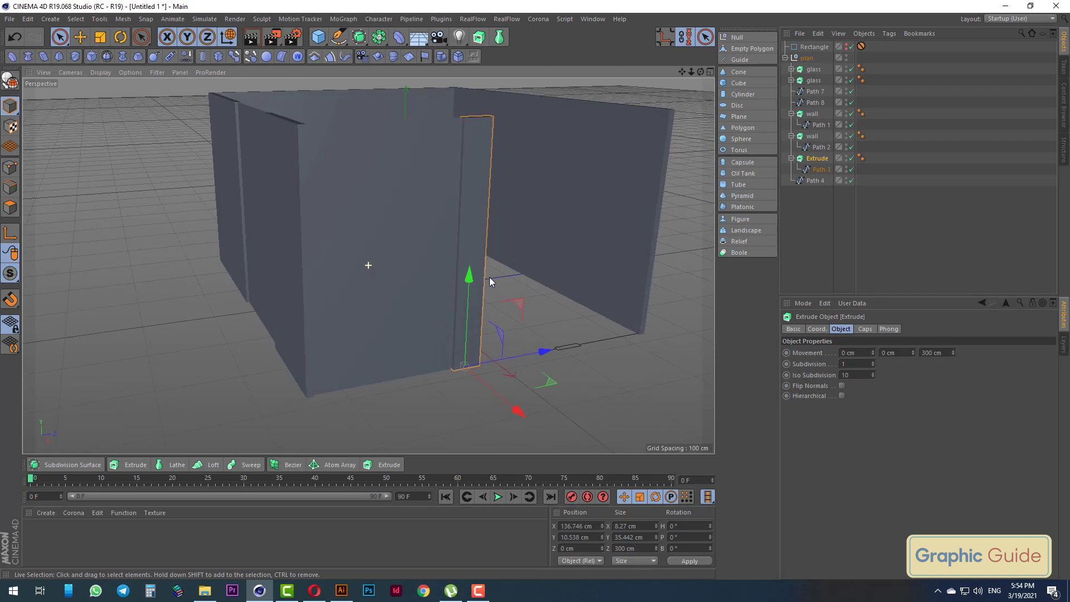
# Set Path 4's pitch to 0° and extrude it into a 300 cm pillar
pyautogui.click(816, 181)
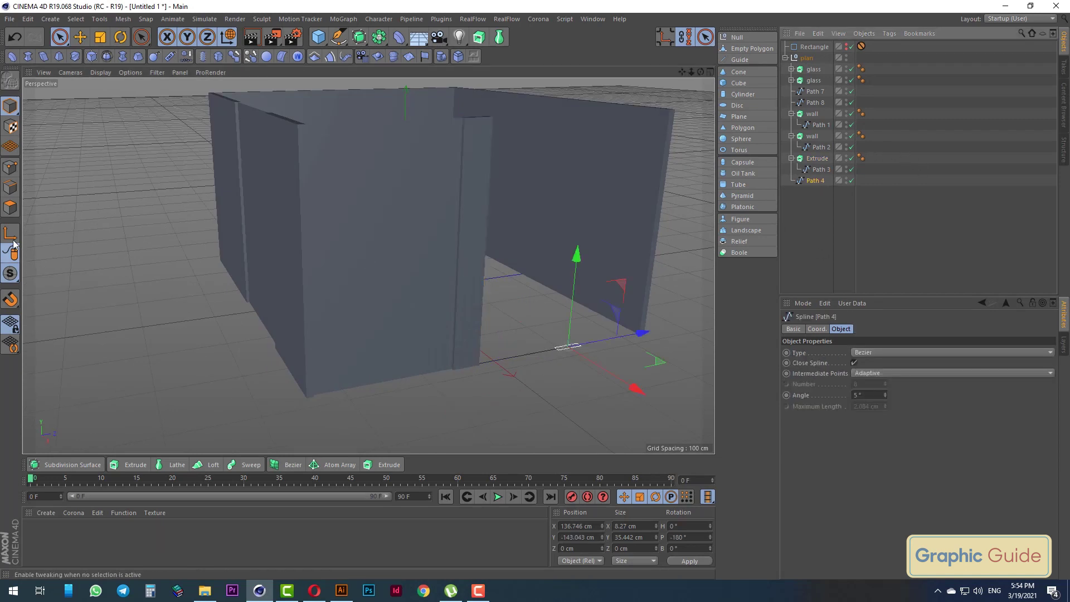
pyautogui.click(685, 537)
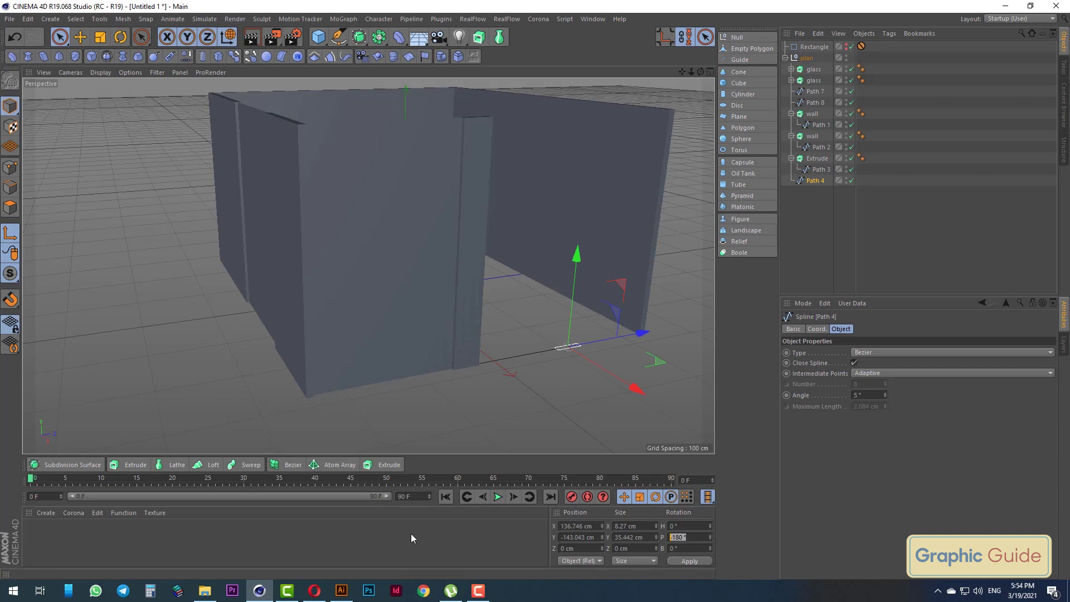
pyautogui.write('0')
pyautogui.press('Return')
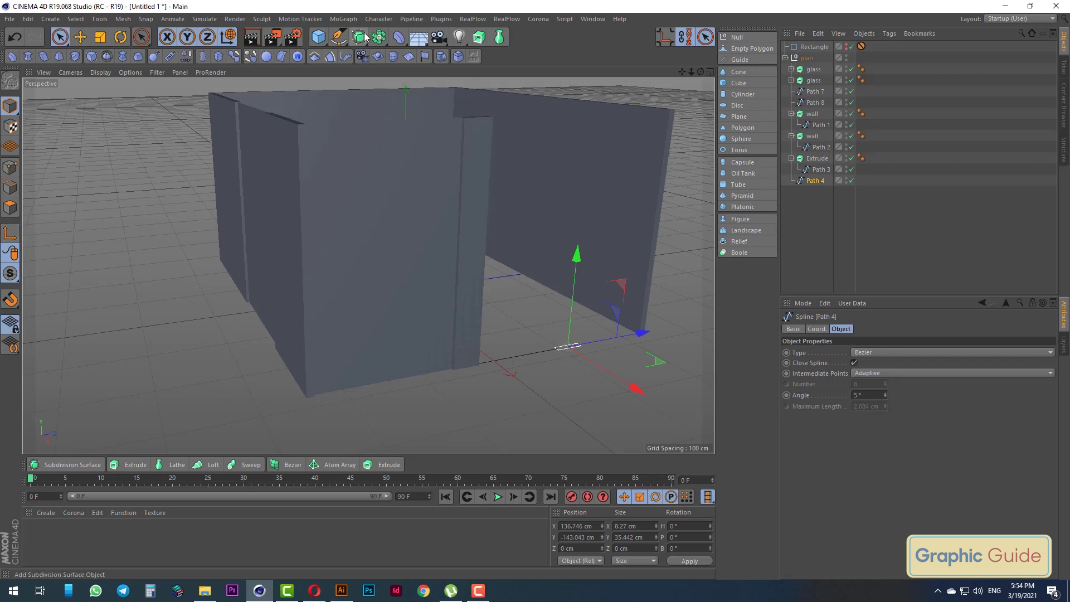
pyautogui.moveTo(365, 37); pyautogui.dragTo(474, 65)
pyautogui.keyDown('alt'); pyautogui.click(473, 62); pyautogui.keyUp('alt')
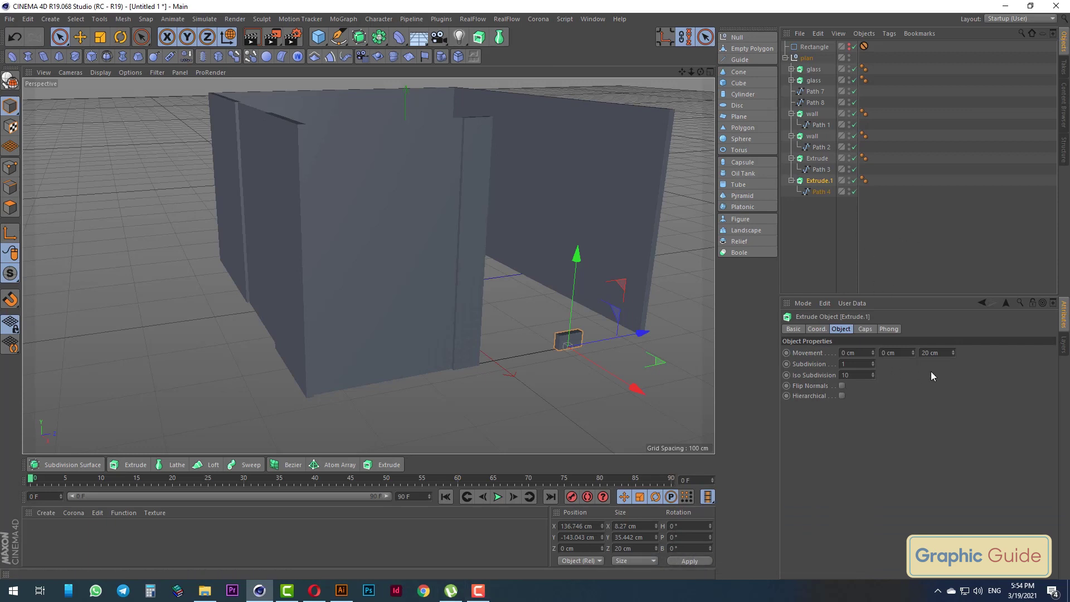
pyautogui.write('300')
pyautogui.press('Return')
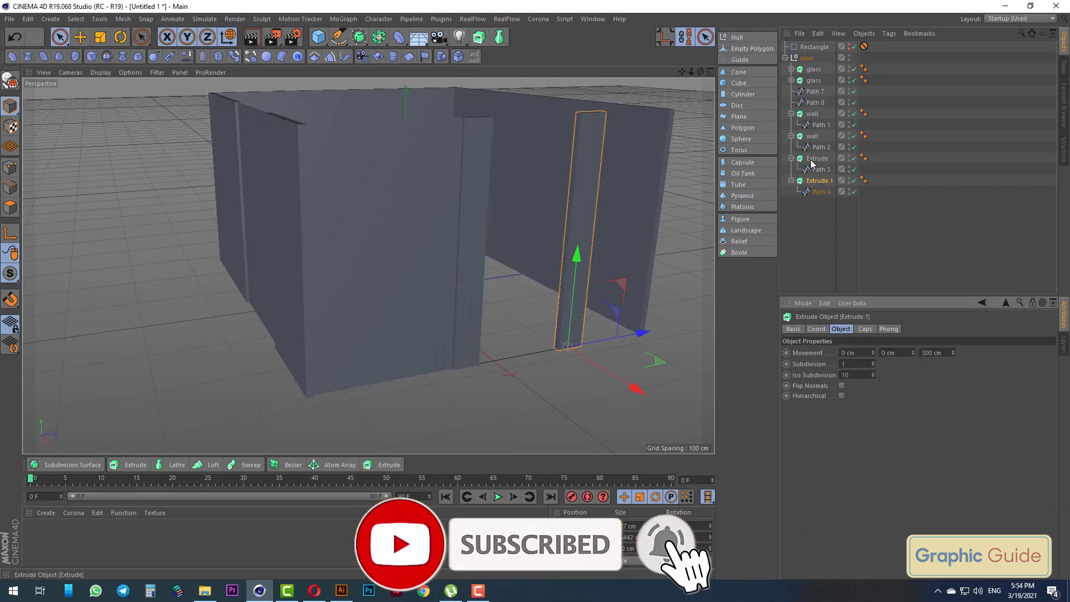
pyautogui.click(791, 159)
pyautogui.click(784, 173)
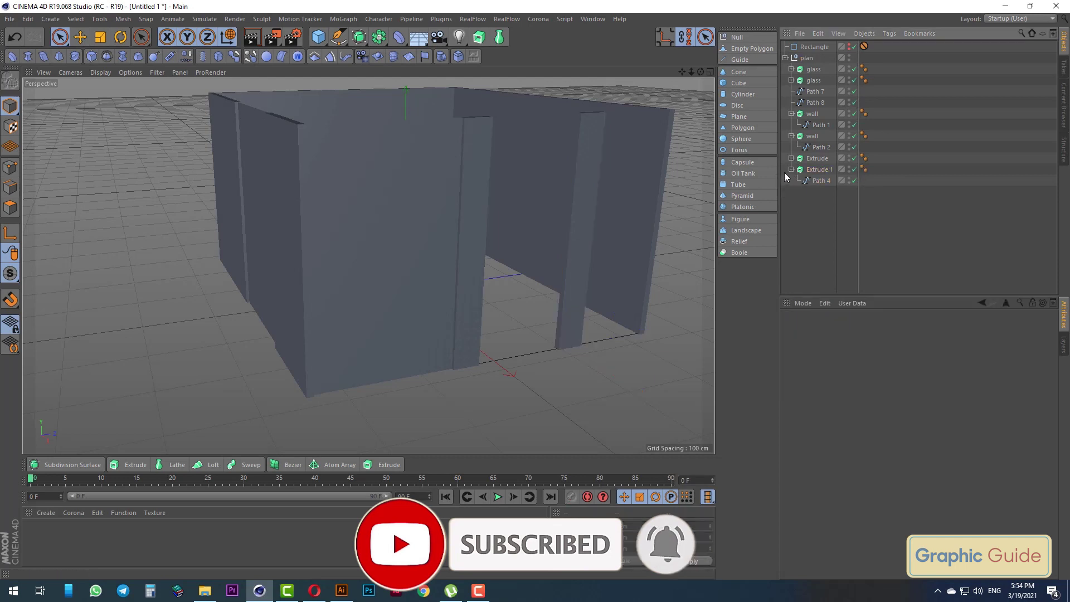
# Group both walls and both pillars under a null named 'wall'
pyautogui.click(814, 170)
pyautogui.keyDown('ctrl'); pyautogui.click(817, 158); pyautogui.keyUp('ctrl')
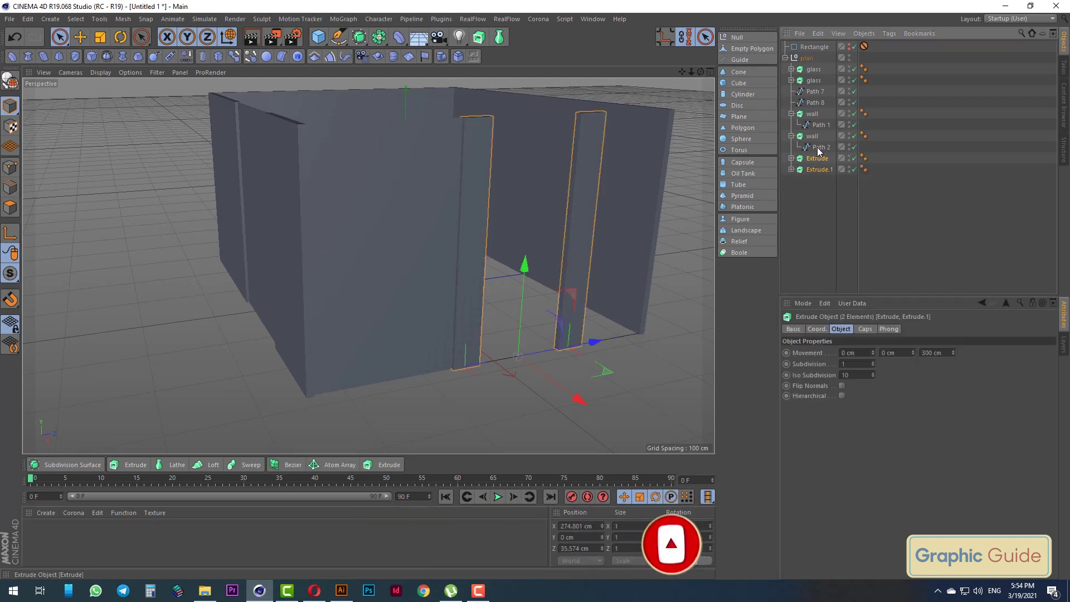
pyautogui.click(791, 136)
pyautogui.click(791, 113)
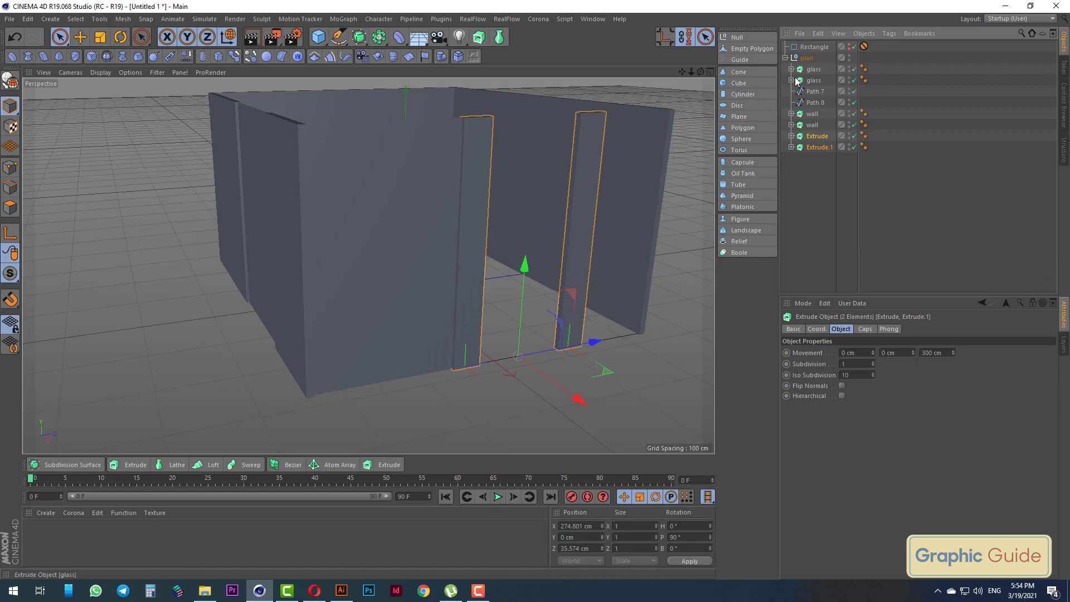
pyautogui.keyDown('shift'); pyautogui.click(813, 116); pyautogui.keyUp('shift')
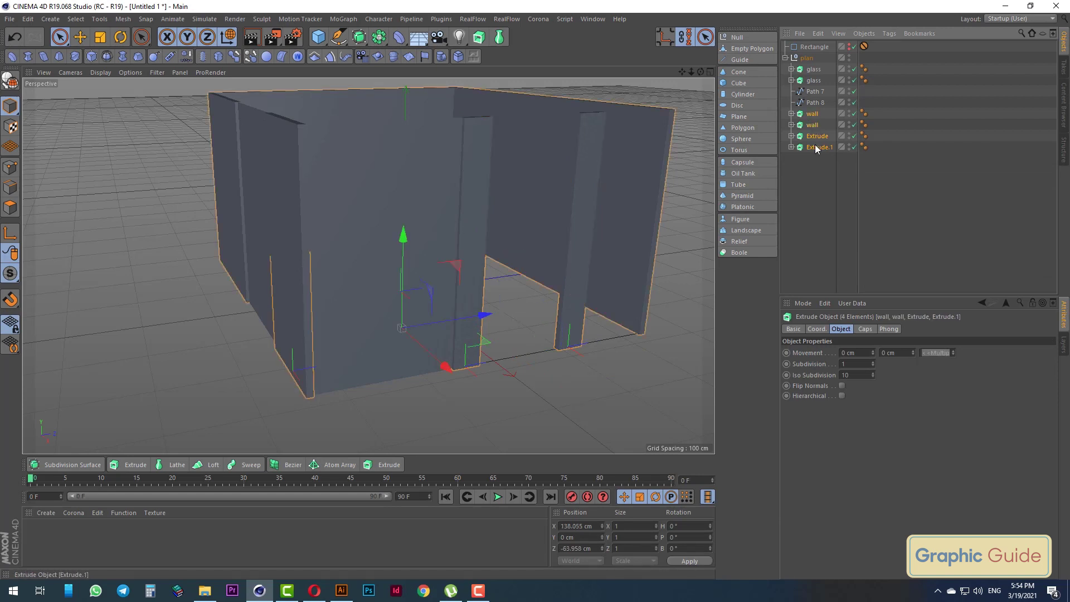
pyautogui.hotkey('alt', 'g')
pyautogui.doubleClick(810, 115)
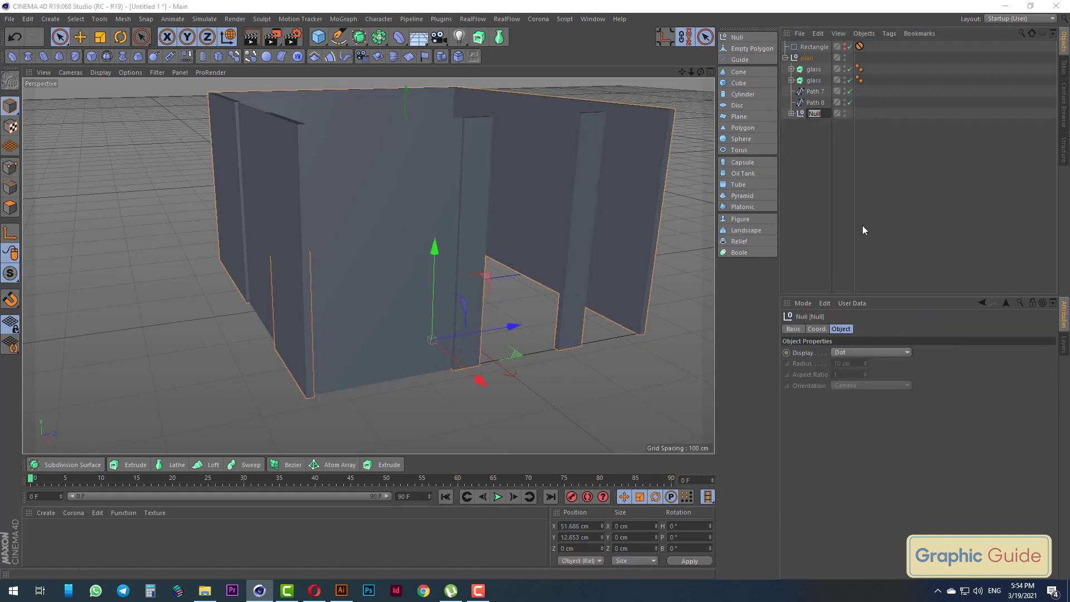
pyautogui.write('wall')
pyautogui.click(862, 226)
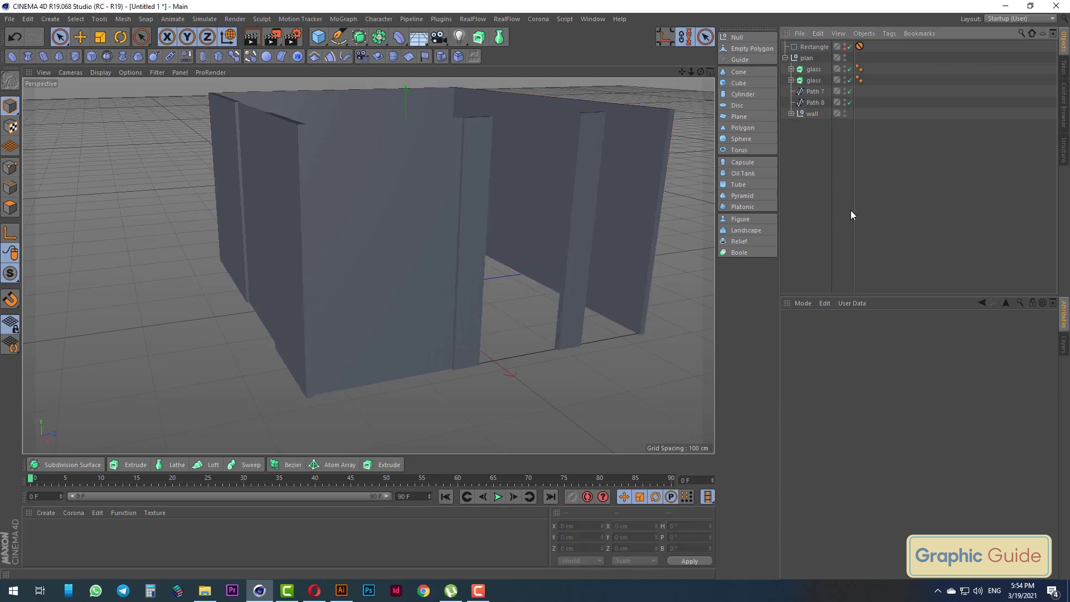
# Select Path 8 with axis editing on, preparing to edit its pitch rotation
pyautogui.click(814, 103)
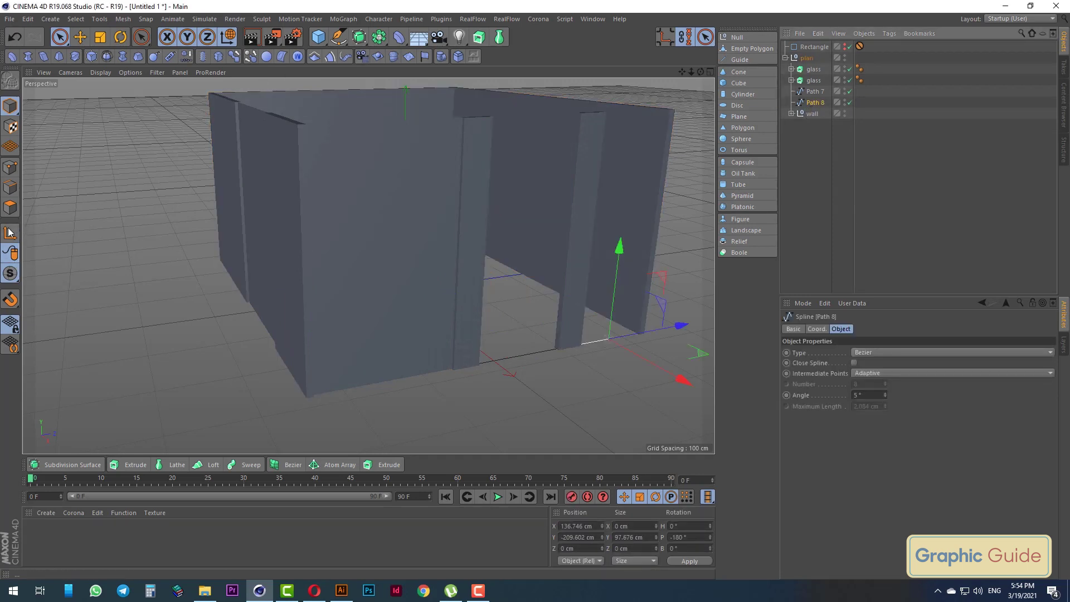
pyautogui.press('l')
pyautogui.click(689, 537)
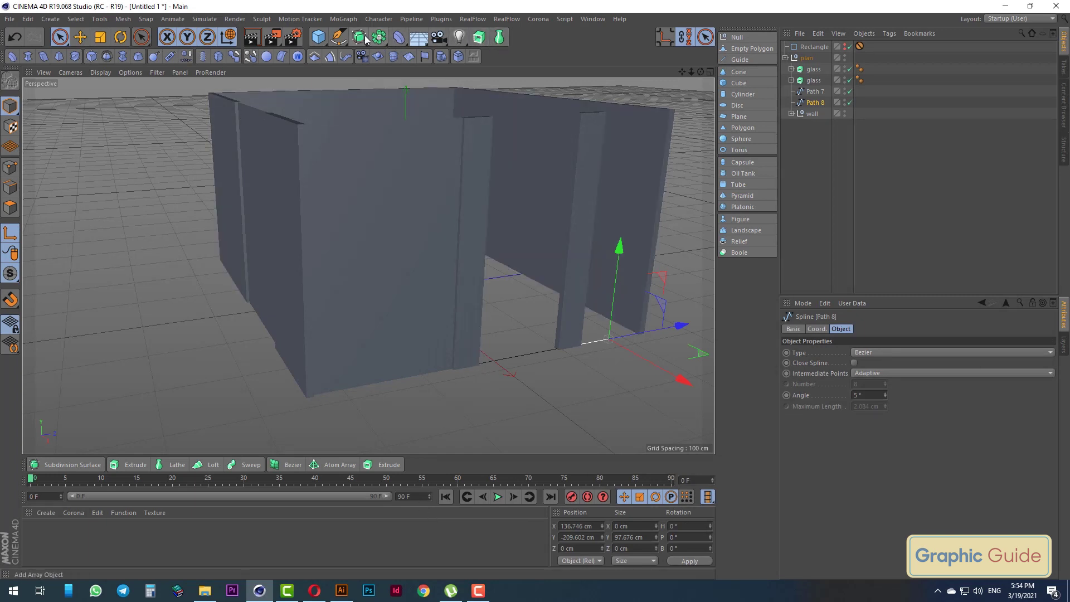
# Extrude Path 8 into a 300 cm tall glass piece
pyautogui.keyDown('alt'); pyautogui.moveTo(365, 40); pyautogui.dragTo(471, 56); pyautogui.keyUp('alt')
pyautogui.doubleClick(950, 355)
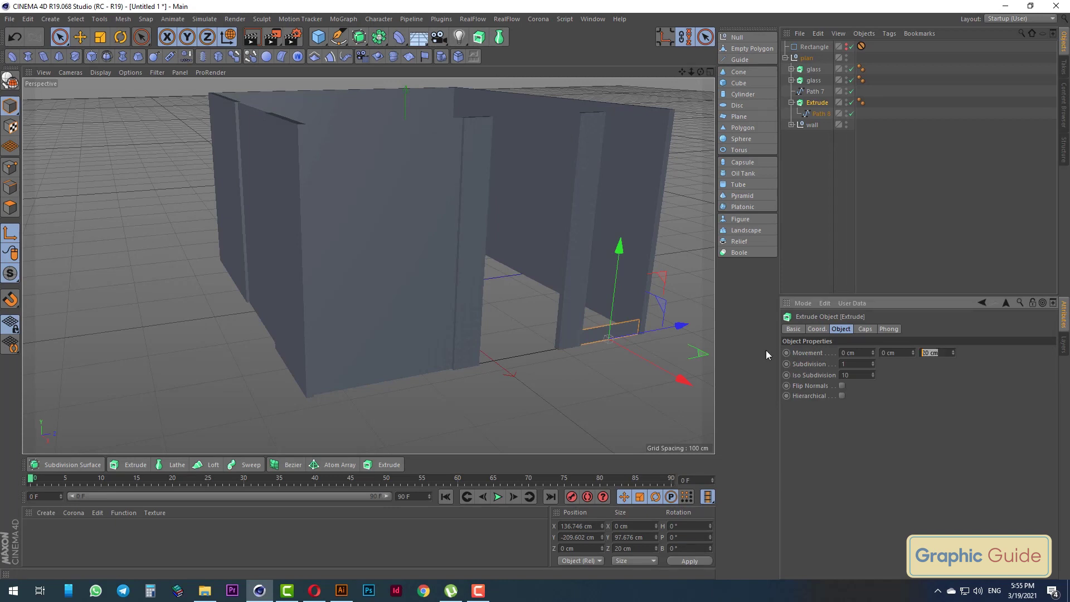
pyautogui.write('300')
pyautogui.press('Return')
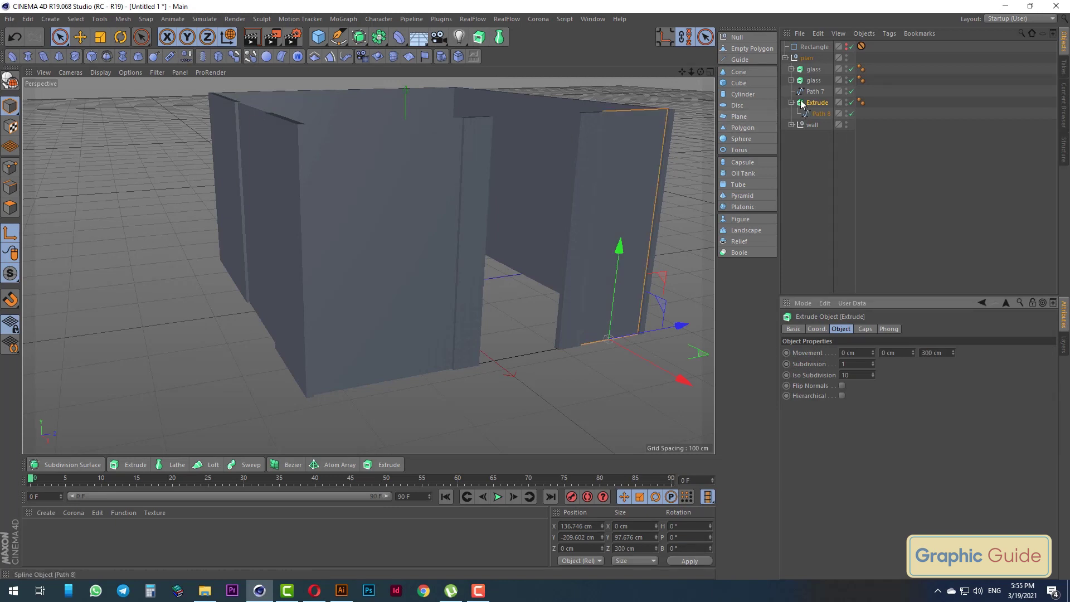
pyautogui.click(792, 103)
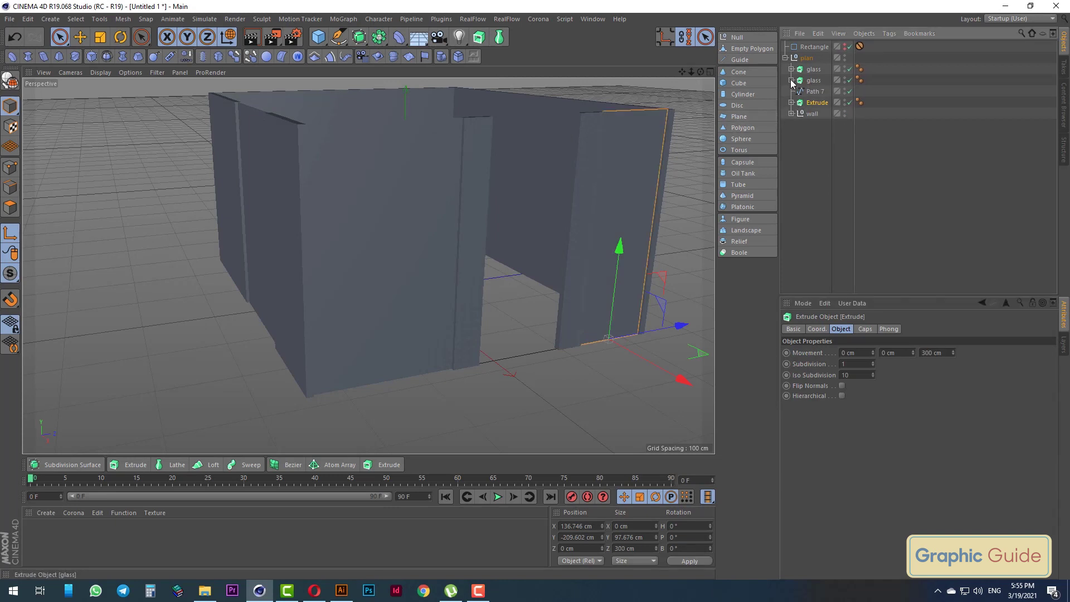
# Extrude Path 7 to 300 cm tall as well
pyautogui.click(815, 91)
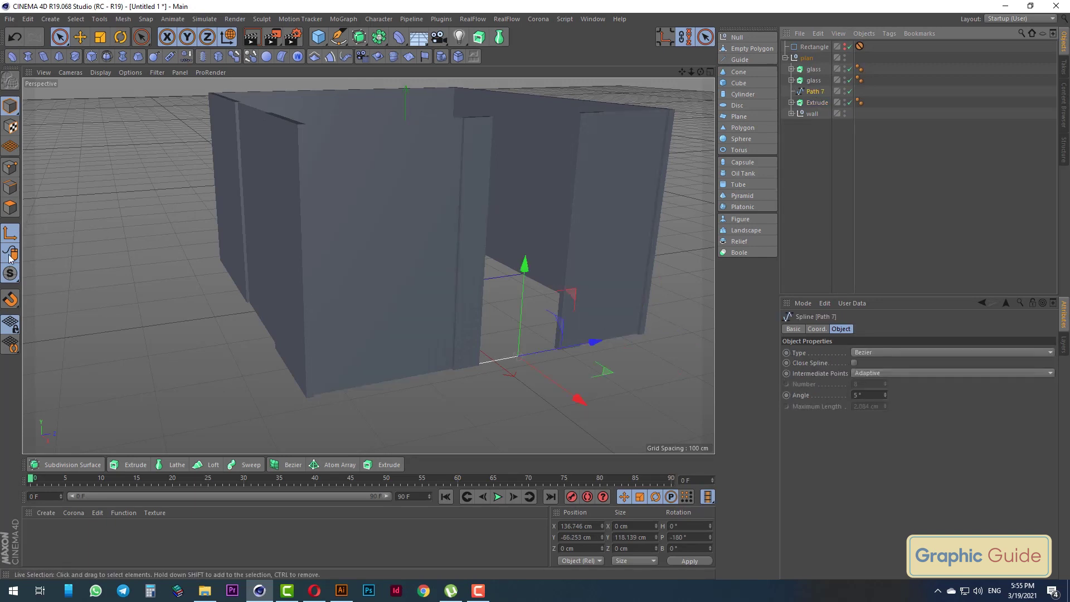
pyautogui.click(686, 537)
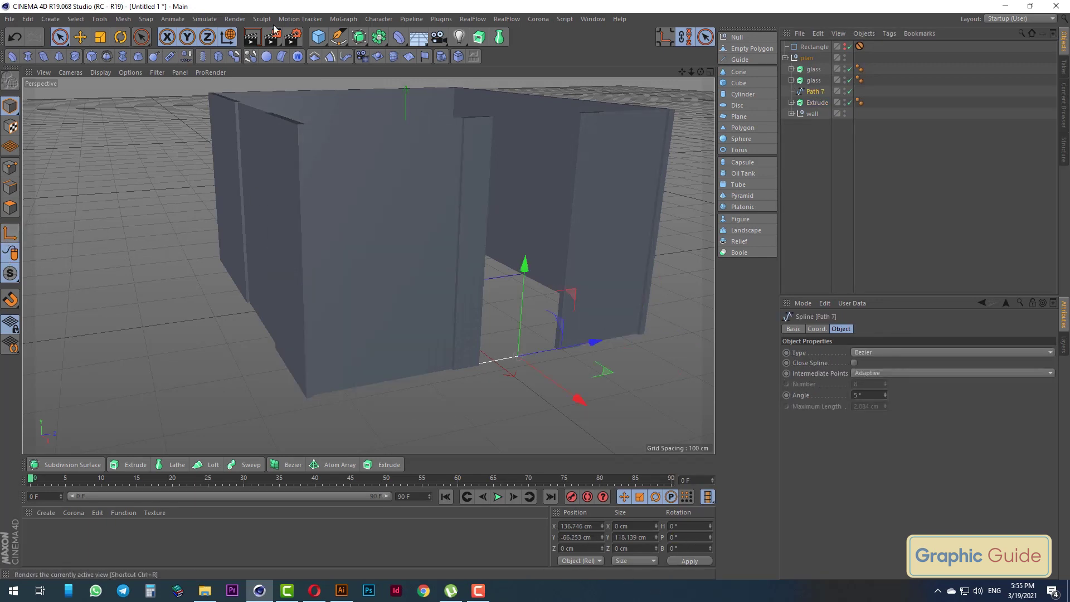
pyautogui.click(358, 37)
pyautogui.click(477, 52)
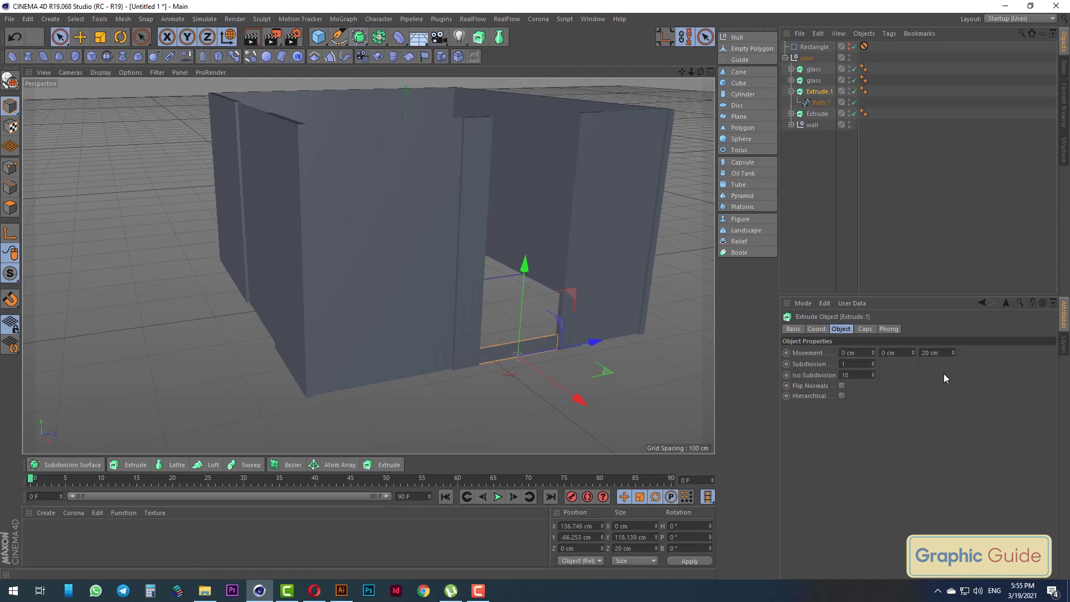
pyautogui.moveTo(951, 353); pyautogui.dragTo(1023, 353)
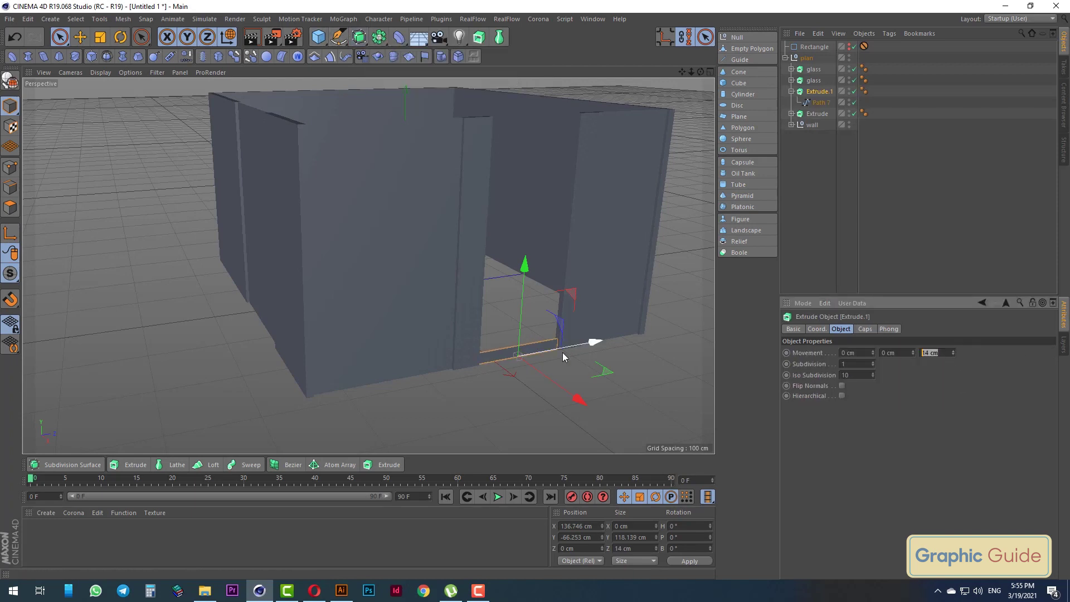
pyautogui.write('0')
pyautogui.press('Return')
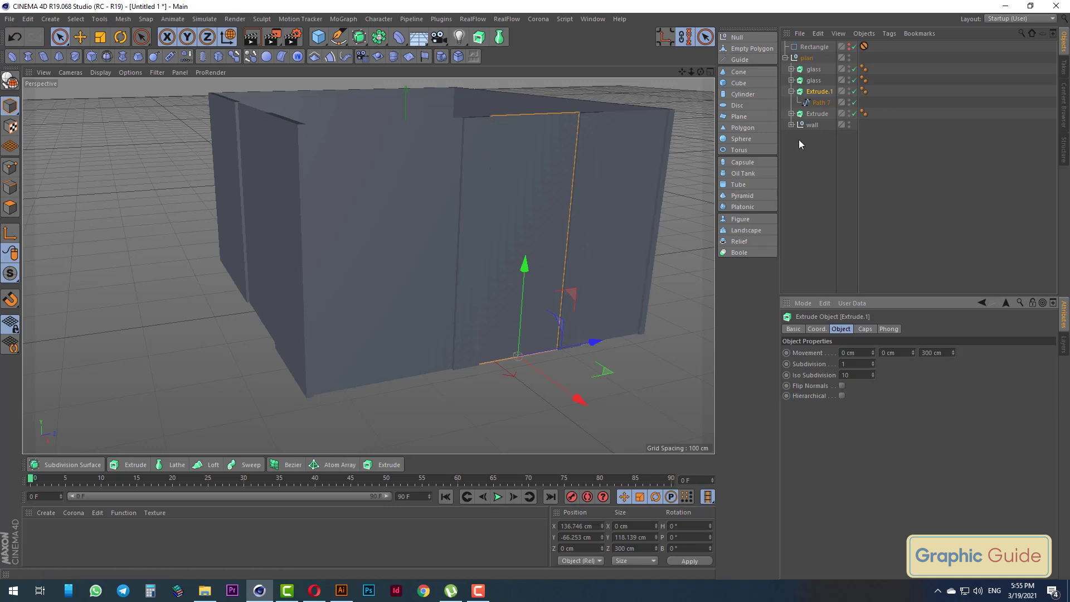
pyautogui.click(791, 91)
# Group the glass pieces into a null named 'glass', drag Extrude into it, and begin saving
pyautogui.click(814, 69)
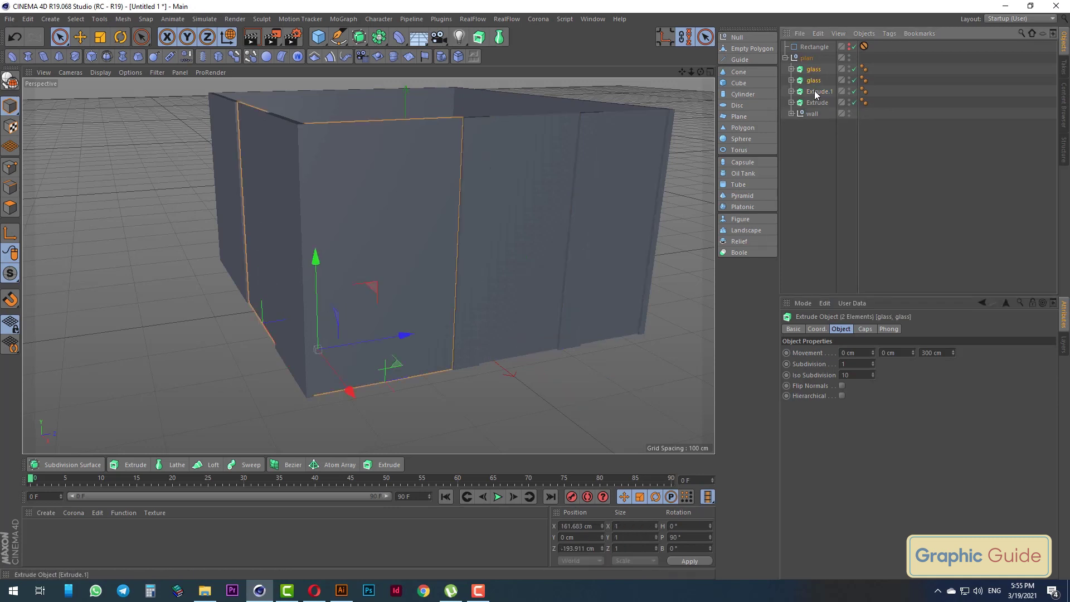
pyautogui.keyDown('ctrl'); pyautogui.click(814, 91); pyautogui.keyUp('ctrl')
pyautogui.hotkey('alt', 'g')
pyautogui.doubleClick(814, 69)
pyautogui.write('glass')
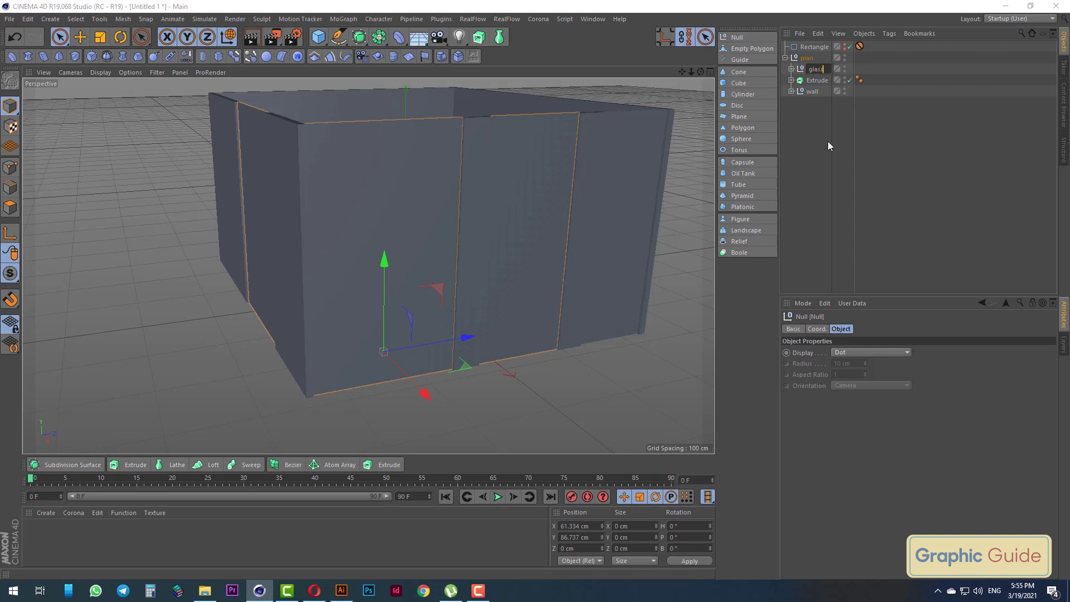
pyautogui.press('Return')
pyautogui.click(817, 80)
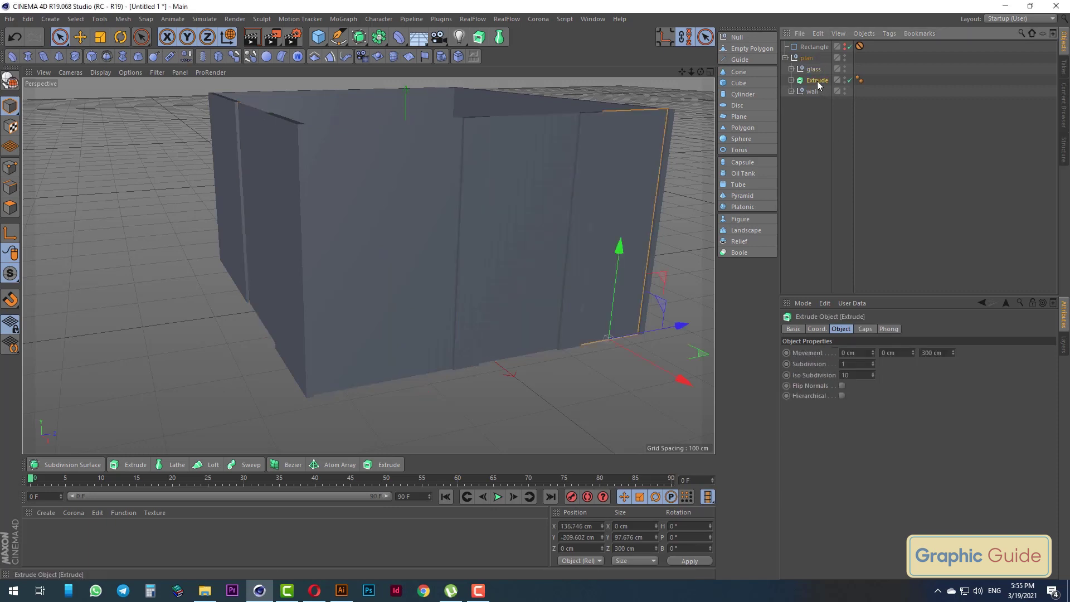
pyautogui.moveTo(817, 82); pyautogui.dragTo(814, 70)
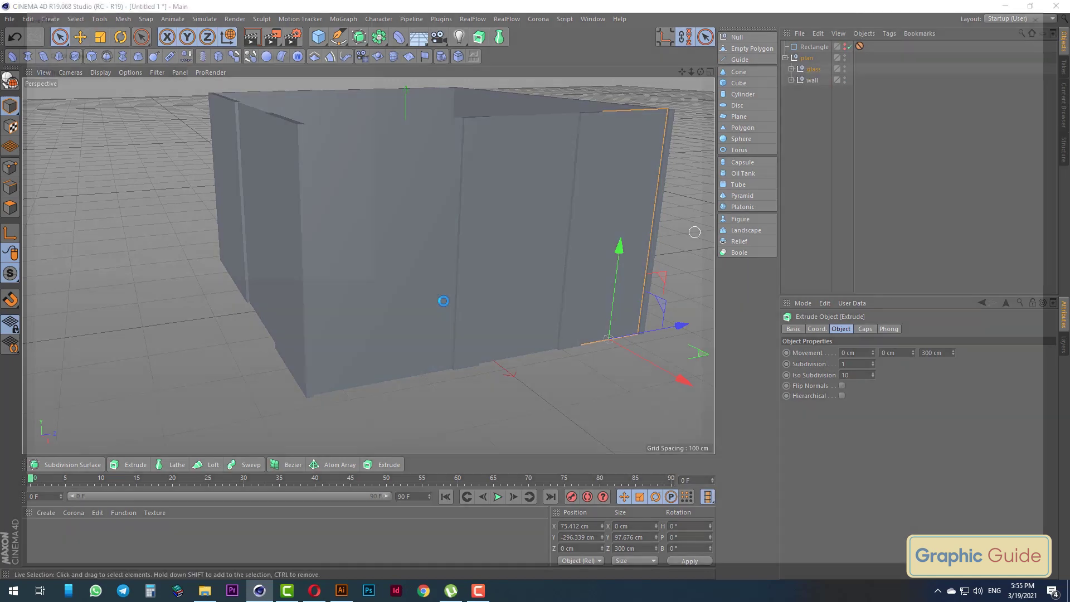
pyautogui.hotkey('ctrl', 's')
pyautogui.write('المبنى')
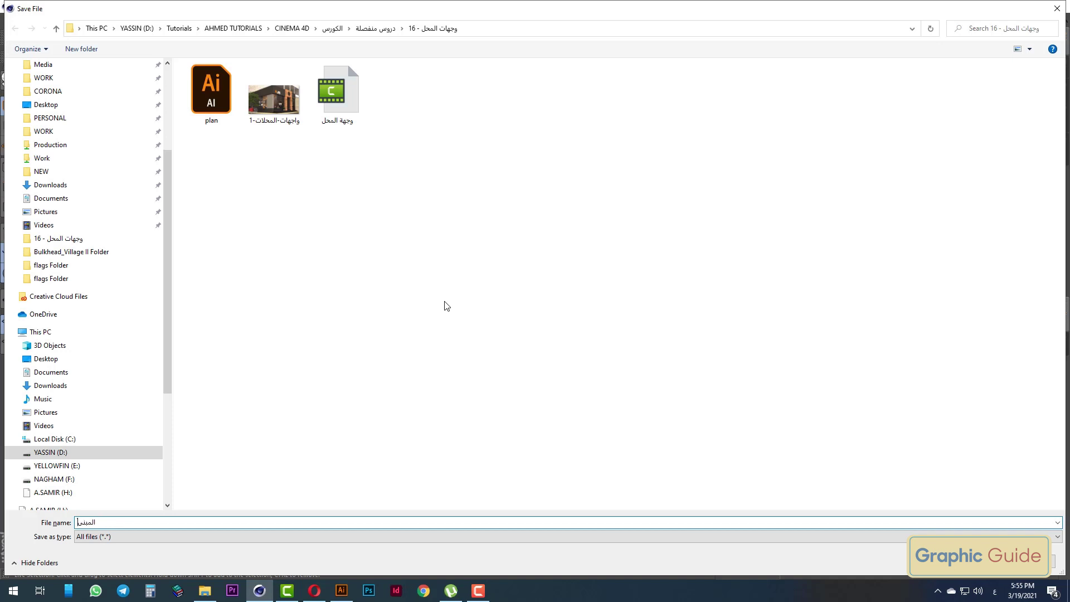
# Confirm saving the scene as المبنى.c4d, then deselect and orbit the building
pyautogui.press('Return')
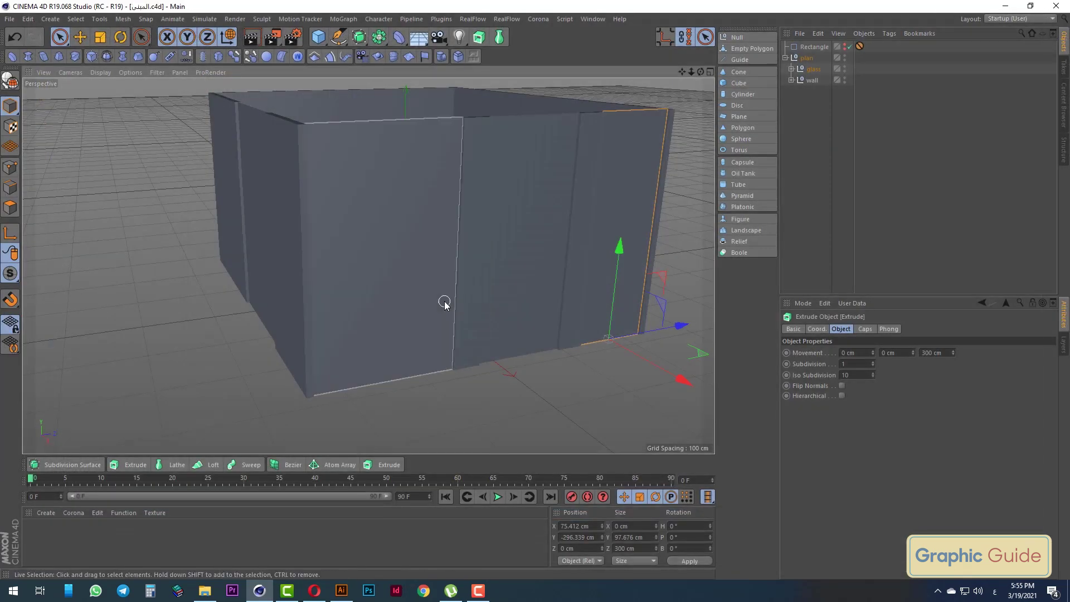
pyautogui.click(520, 387)
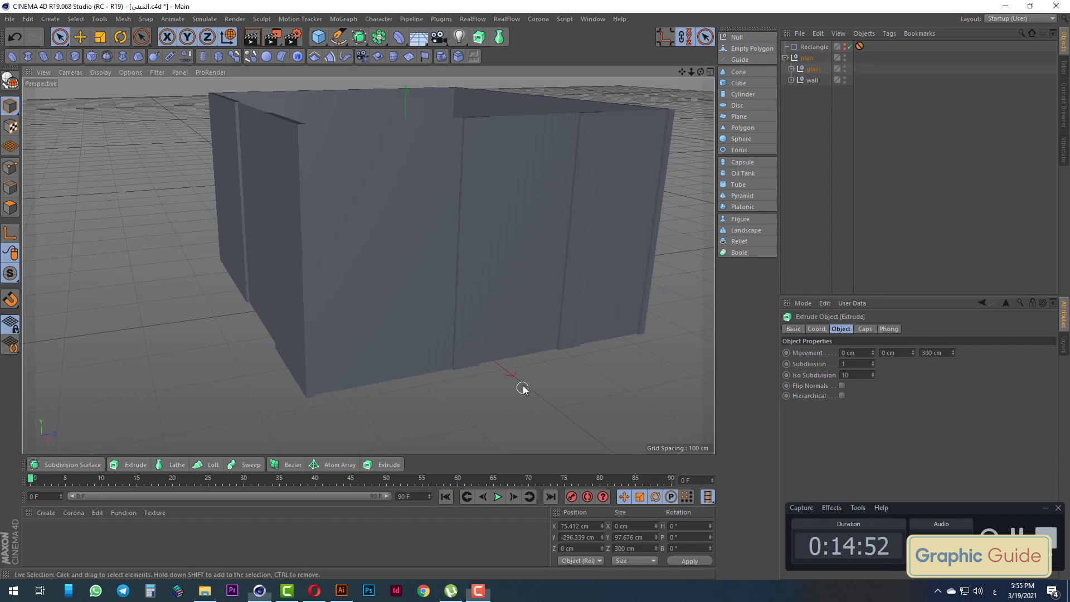
pyautogui.click(1045, 507)
pyautogui.moveTo(401, 303)
pyautogui.keyDown('alt'); pyautogui.mouseDown()
pyautogui.moveTo(432, 305)
pyautogui.moveTo(420, 334)
pyautogui.moveTo(375, 328)
pyautogui.moveTo(509, 337)
pyautogui.moveTo(473, 327)
pyautogui.moveTo(466, 299)
pyautogui.moveTo(526, 313)
pyautogui.moveTo(449, 308)
pyautogui.mouseUp(); pyautogui.keyUp('alt')
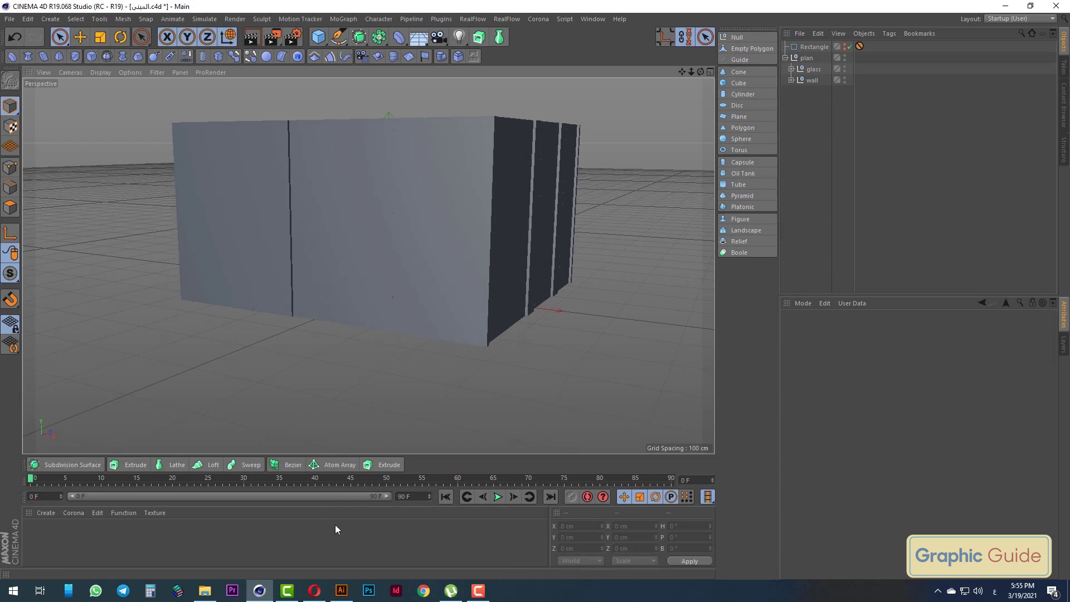
# In Illustrator, move the storefront photo enlarged onto the plan artboard, then return to Cinema 4D
pyautogui.click(342, 590)
pyautogui.press('Tab')
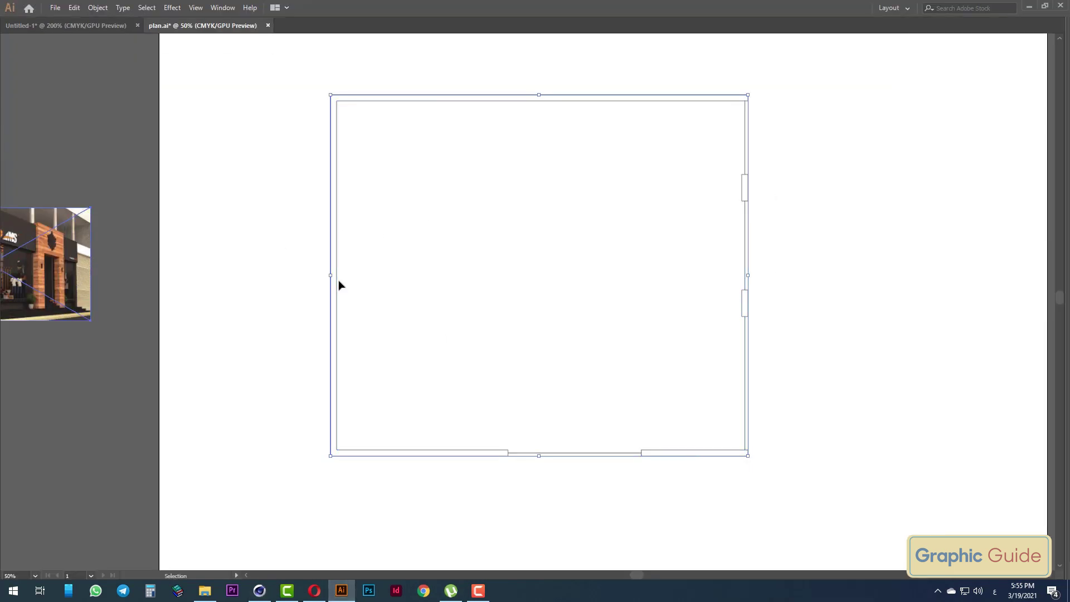
pyautogui.moveTo(83, 295)
pyautogui.mouseDown()
pyautogui.moveTo(595, 264)
pyautogui.moveTo(703, 347)
pyautogui.mouseUp()
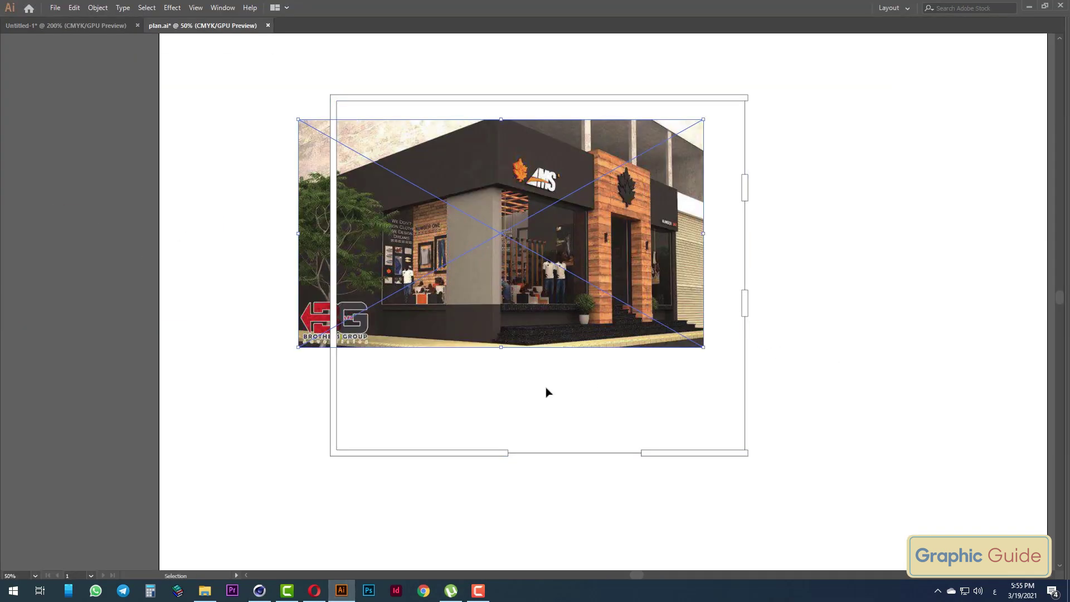
pyautogui.click(905, 293)
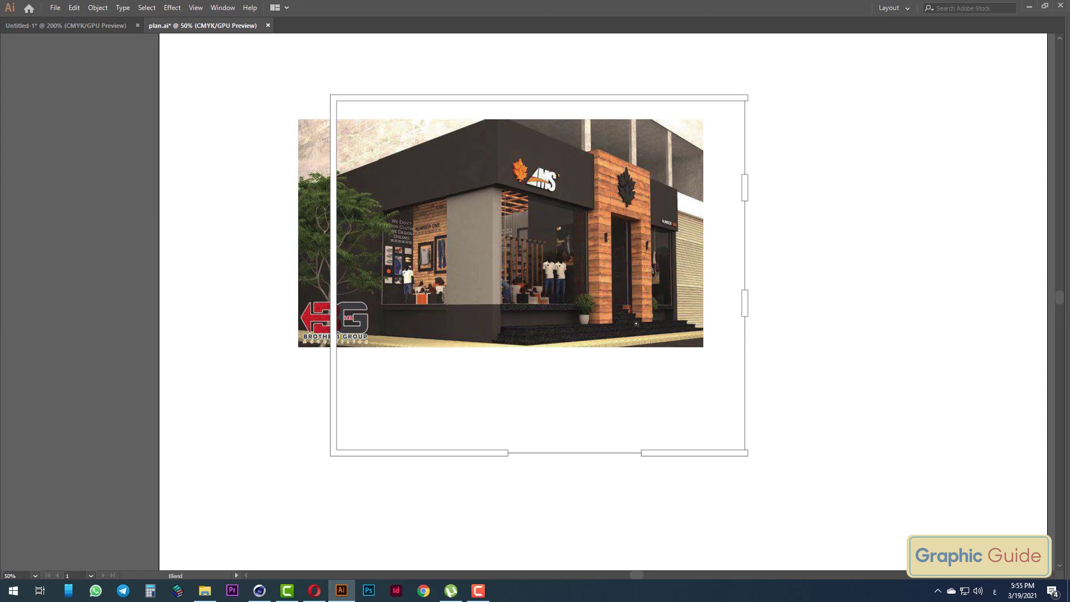
pyautogui.press('v')
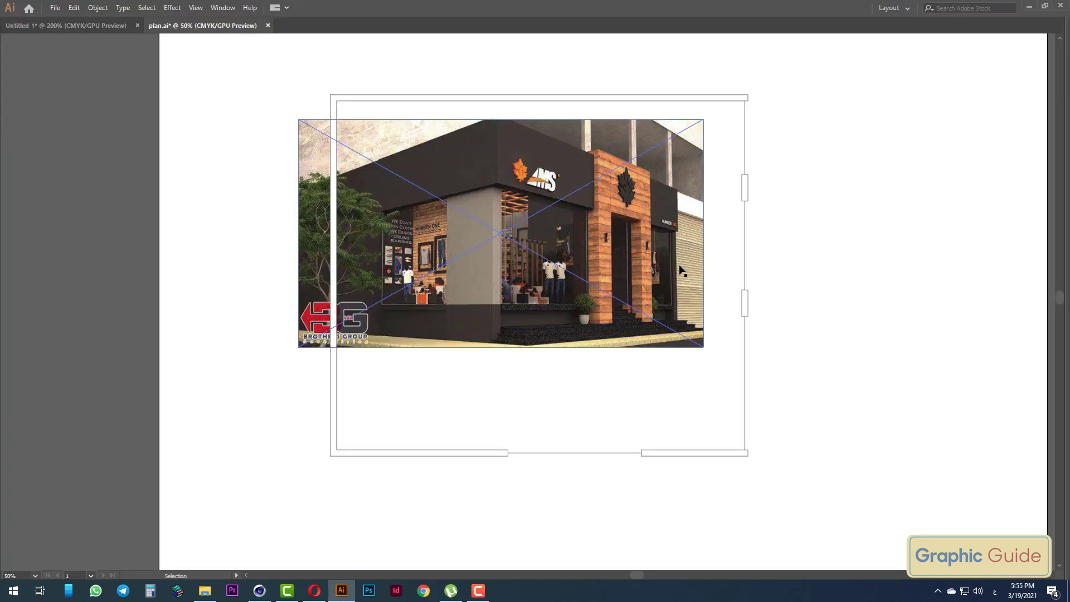
pyautogui.hotkey('alt', 'Tab')
pyautogui.hotkey('alt', 'Tab')
pyautogui.hotkey('alt', 'Tab')
pyautogui.moveTo(514, 263)
pyautogui.keyDown('alt'); pyautogui.mouseDown()
pyautogui.moveTo(492, 301)
pyautogui.moveTo(568, 349)
pyautogui.moveTo(536, 312)
pyautogui.mouseUp(); pyautogui.keyUp('alt')
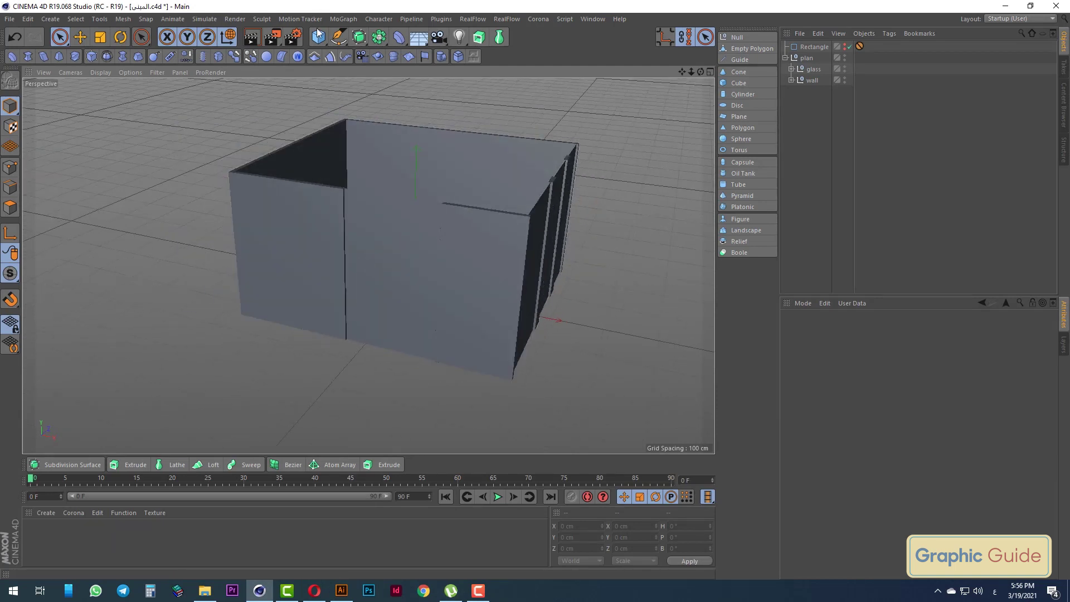
# Add a cube at roof height, stretched over the building's full width and depth
pyautogui.click(318, 37)
pyautogui.click(409, 52)
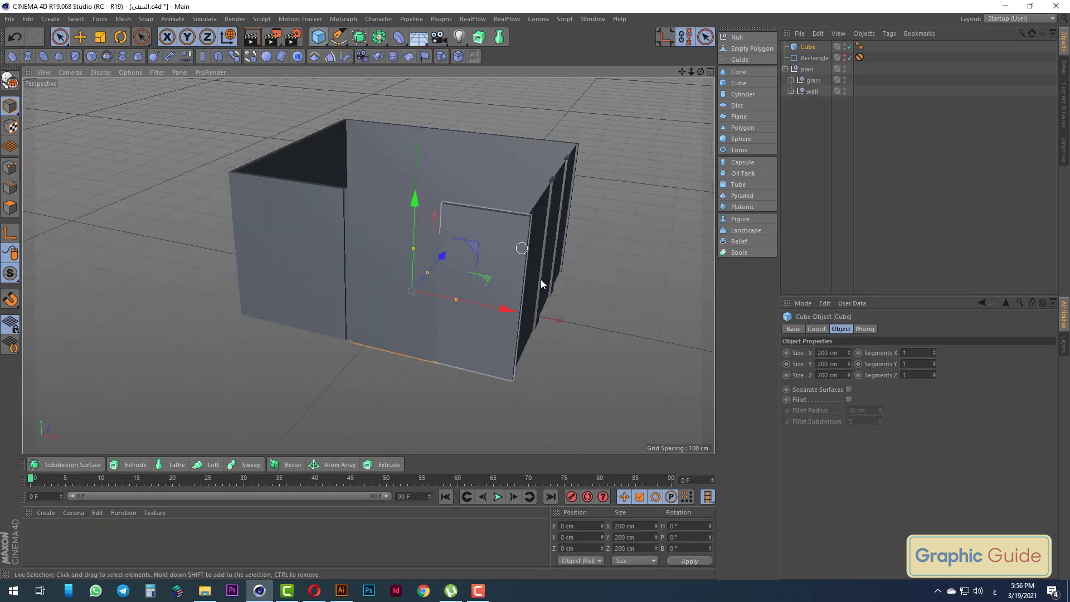
pyautogui.moveTo(414, 194); pyautogui.dragTo(409, 83)
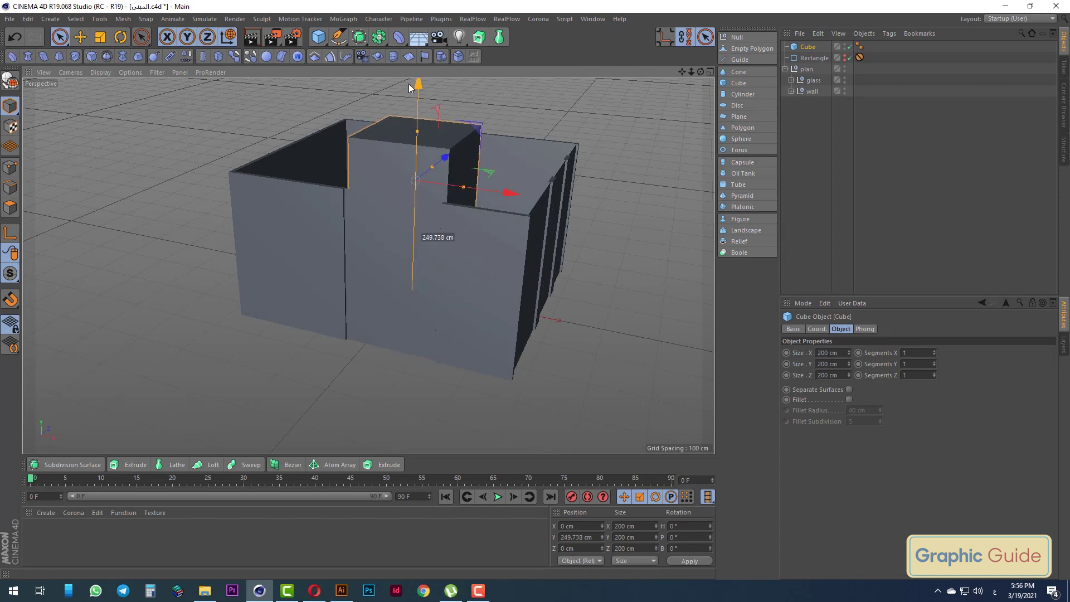
pyautogui.press('F2')
pyautogui.scroll(1, 487, 285)
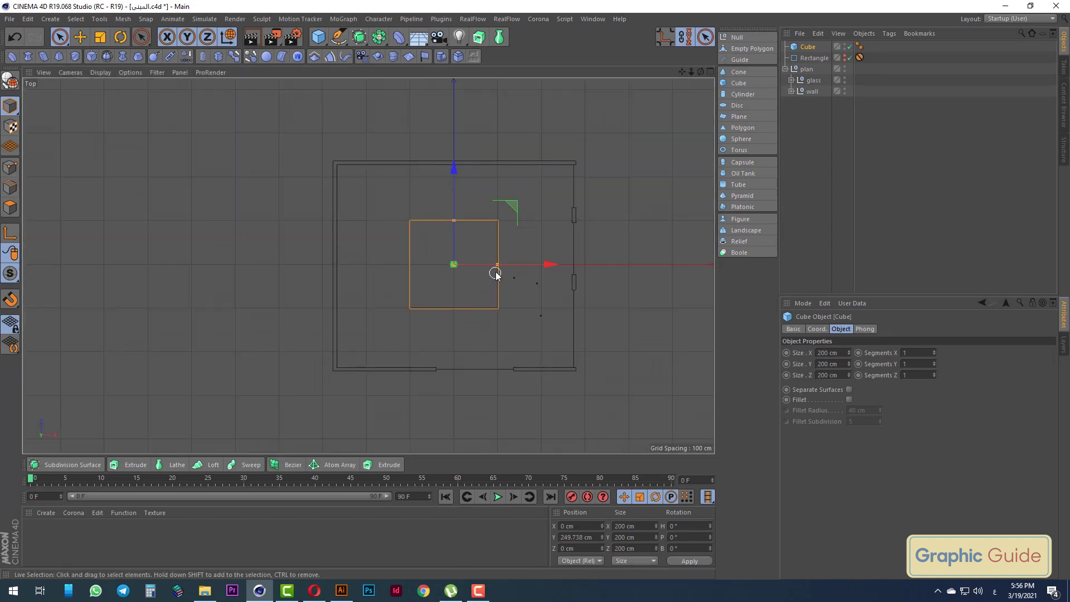
pyautogui.moveTo(498, 266); pyautogui.dragTo(580, 265)
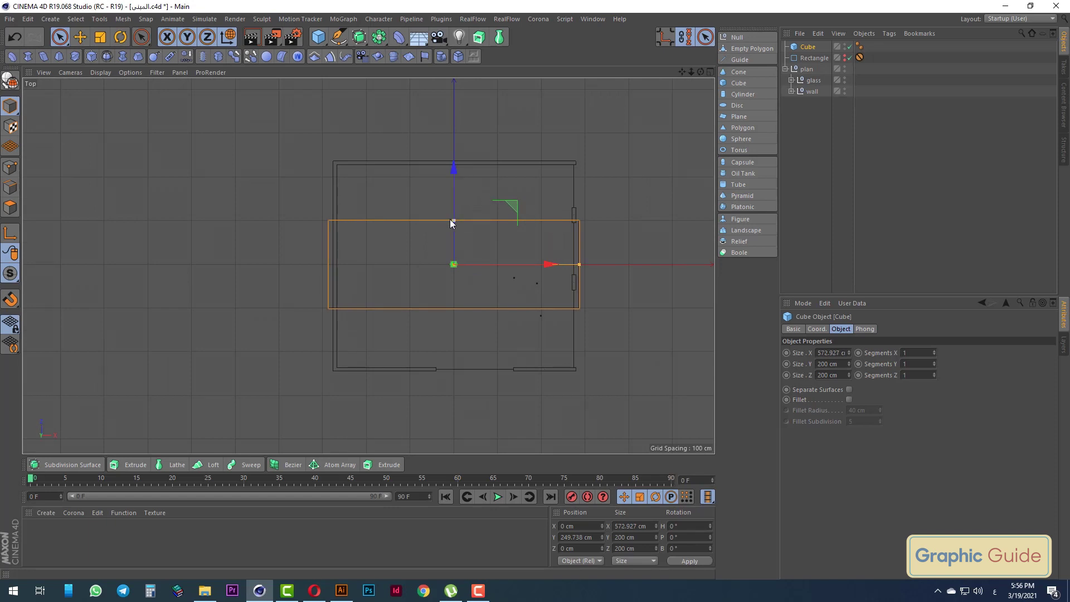
pyautogui.moveTo(454, 221); pyautogui.dragTo(453, 154)
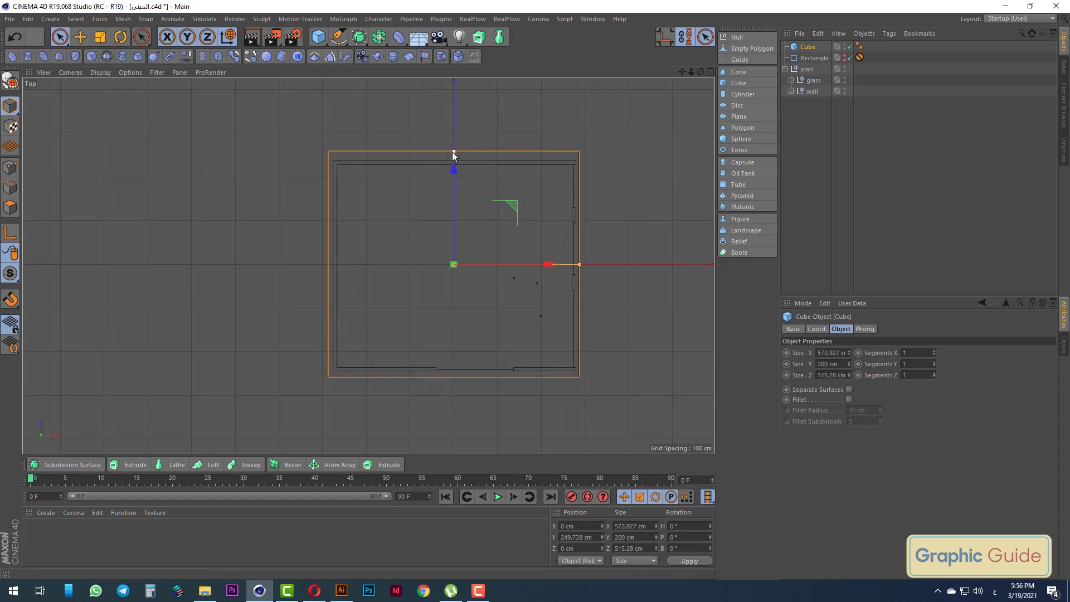
# Make the roof slab 100 cm thick, seat it on the walls, and check in perspective
pyautogui.press('F4')
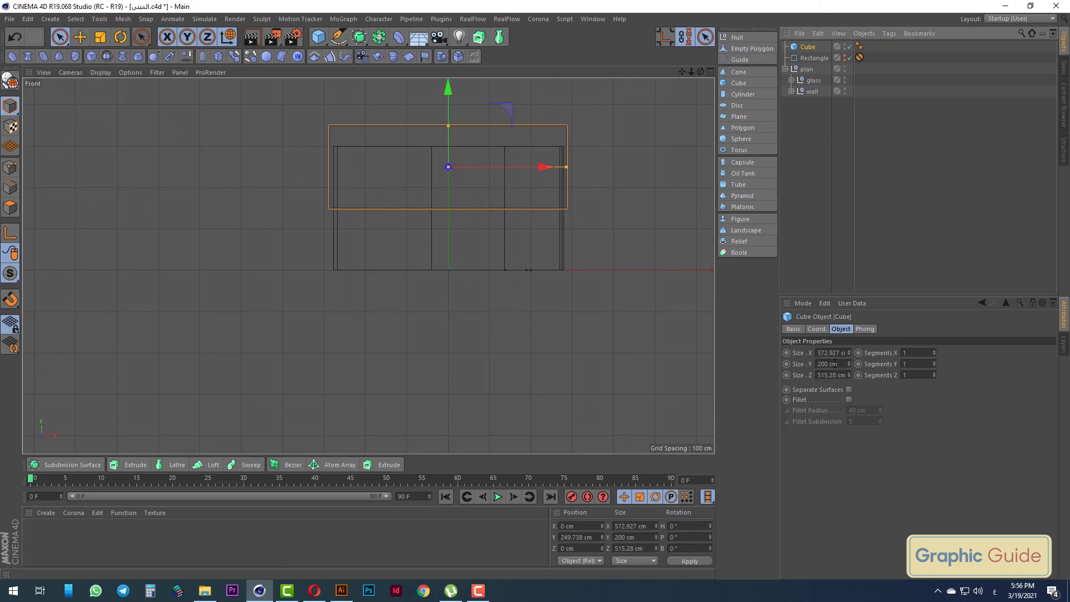
pyautogui.click(819, 364)
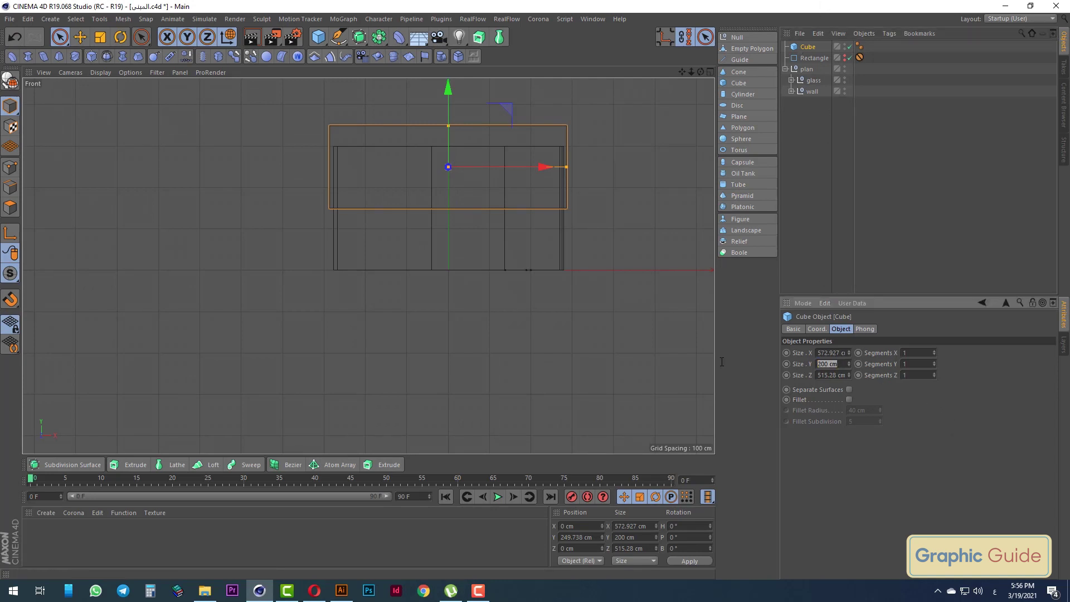
pyautogui.write('100')
pyautogui.press('Return')
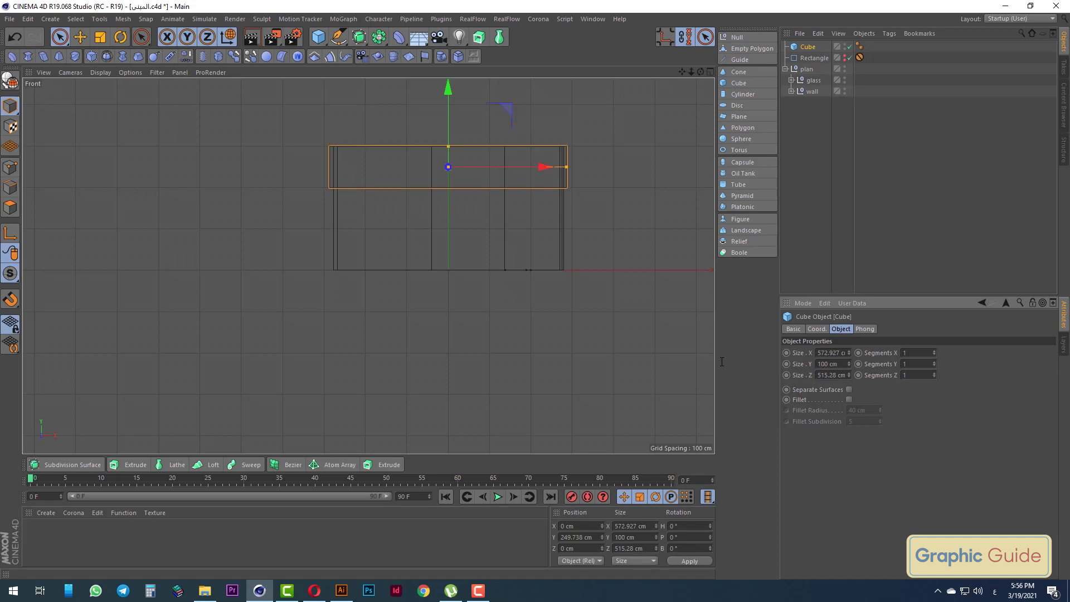
pyautogui.moveTo(446, 108); pyautogui.dragTo(445, 101)
pyautogui.press('F1')
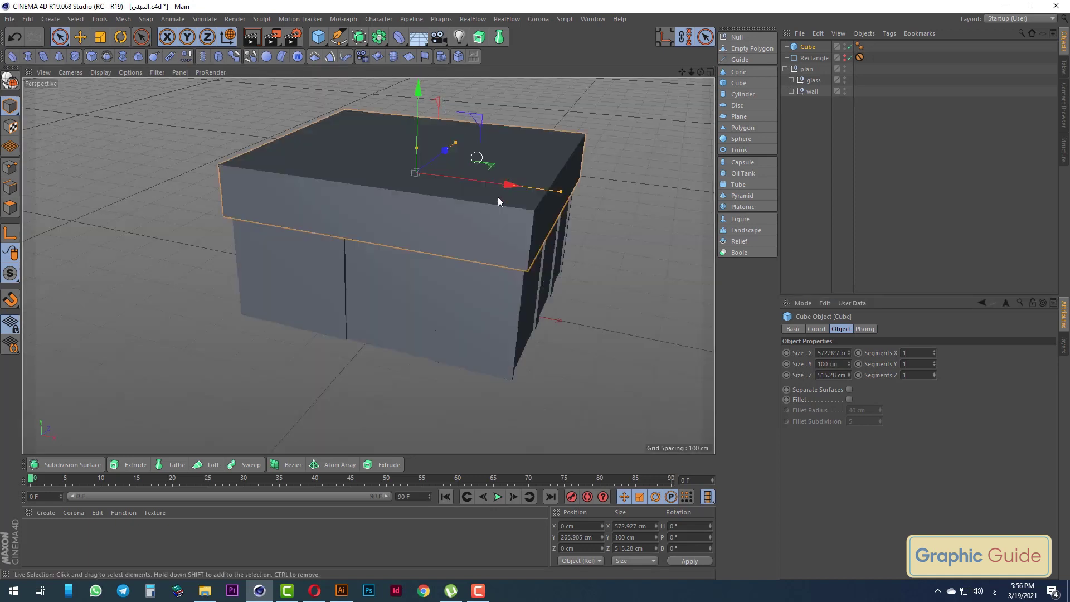
pyautogui.moveTo(509, 268)
pyautogui.keyDown('alt'); pyautogui.mouseDown()
pyautogui.moveTo(450, 219)
pyautogui.moveTo(458, 223)
pyautogui.mouseUp(); pyautogui.keyUp('alt')
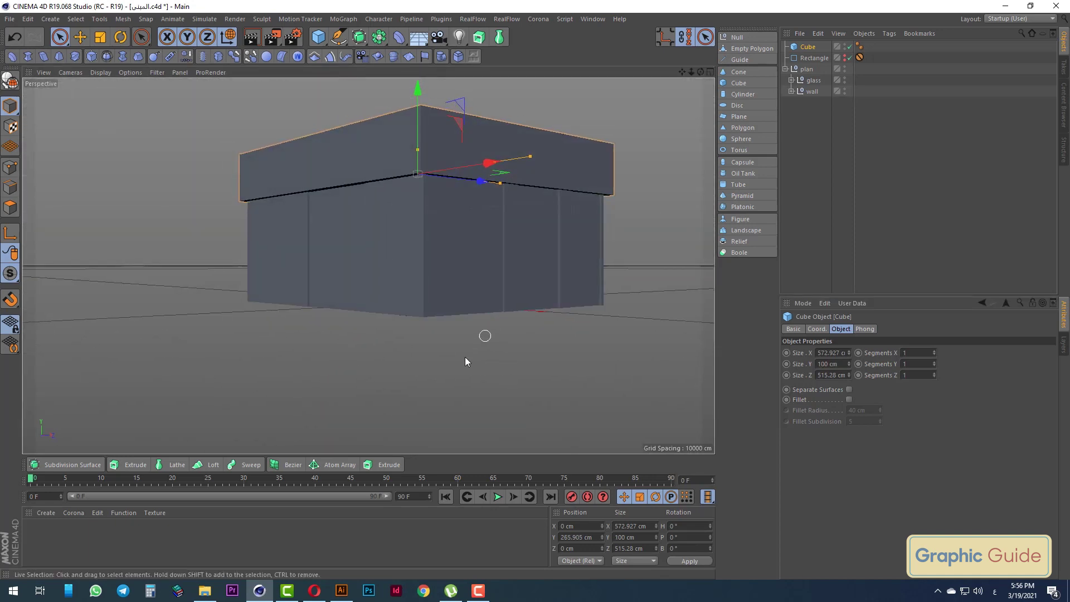
pyautogui.moveTo(465, 357)
pyautogui.keyDown('alt'); pyautogui.mouseDown()
pyautogui.moveTo(496, 359)
pyautogui.moveTo(480, 379)
pyautogui.moveTo(432, 363)
pyautogui.moveTo(484, 355)
pyautogui.moveTo(491, 361)
pyautogui.moveTo(469, 384)
pyautogui.moveTo(537, 382)
pyautogui.moveTo(458, 377)
pyautogui.mouseUp(); pyautogui.keyUp('alt')
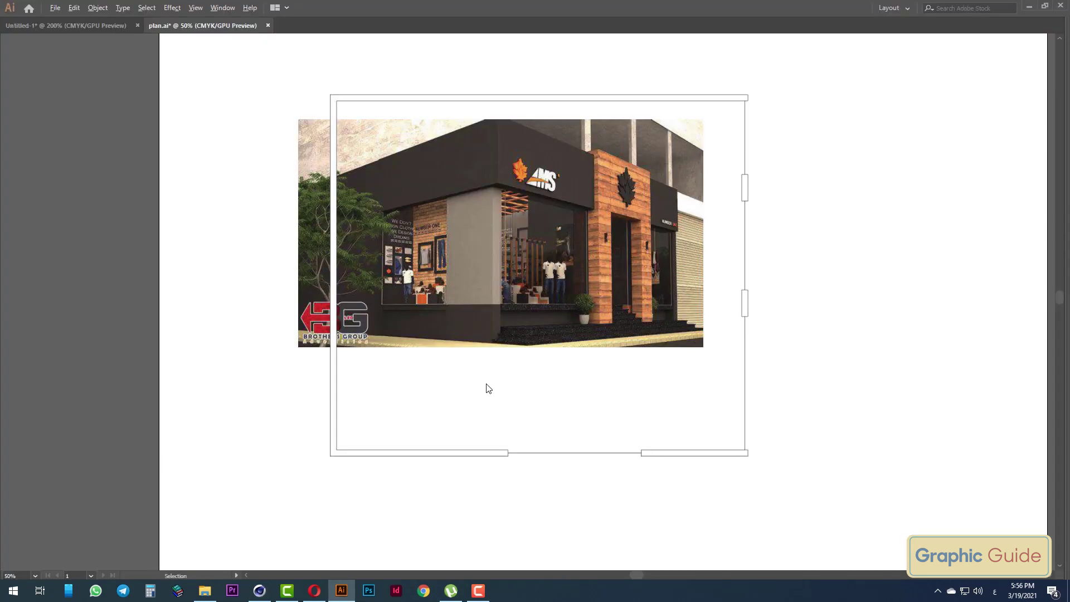
# Select the two front pillar strips in the viewport
pyautogui.scroll(2, 541, 257)
pyautogui.scroll(2, 530, 273)
pyautogui.scroll(2, 490, 278)
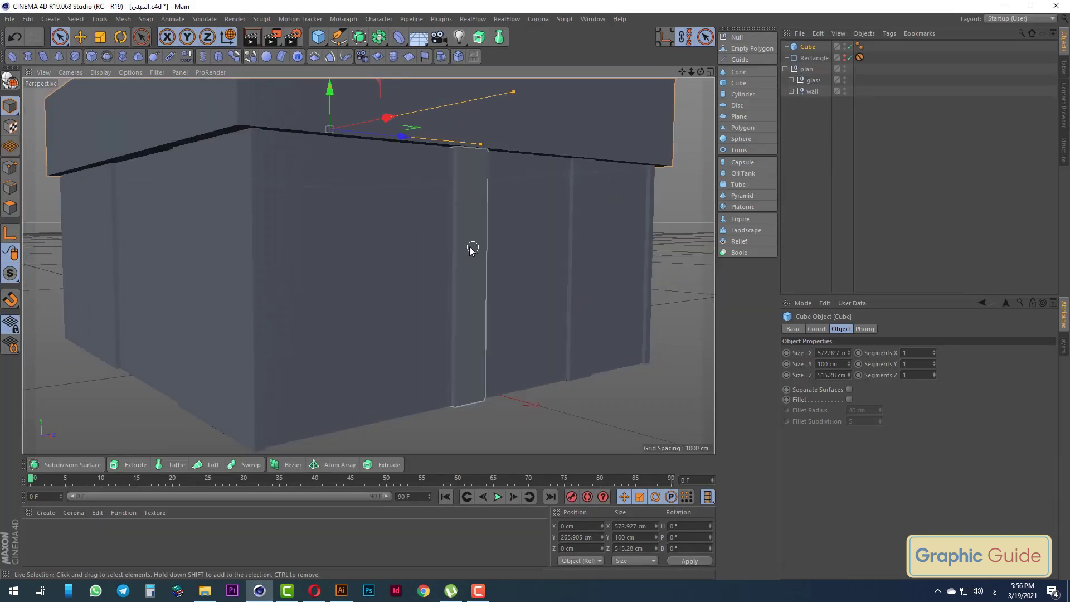
pyautogui.click(471, 249)
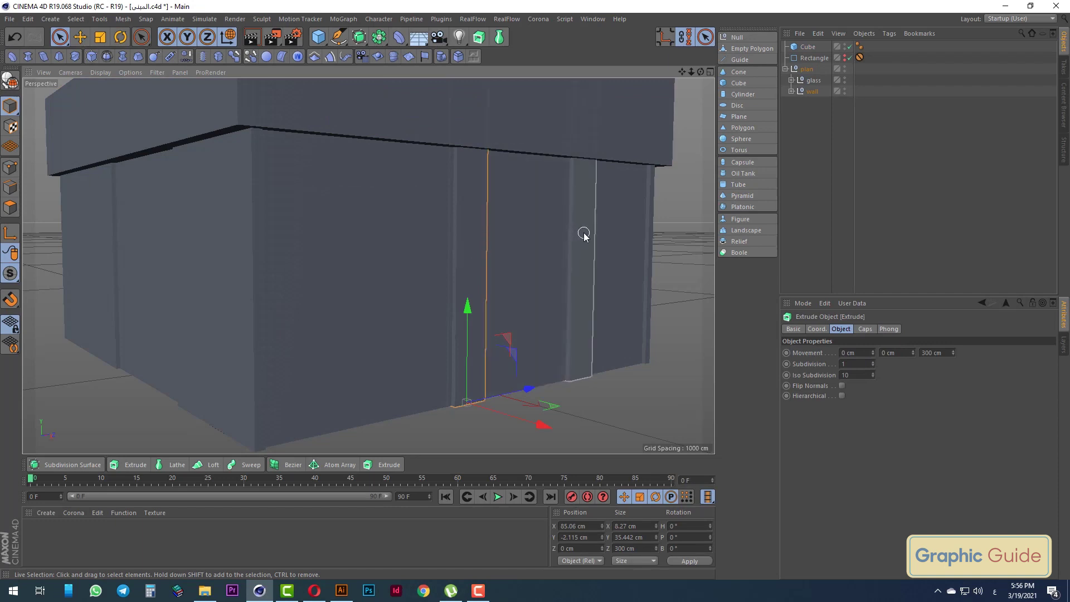
pyautogui.keyDown('shift'); pyautogui.click(589, 254); pyautogui.keyUp('shift')
pyautogui.scroll(3, 585, 276)
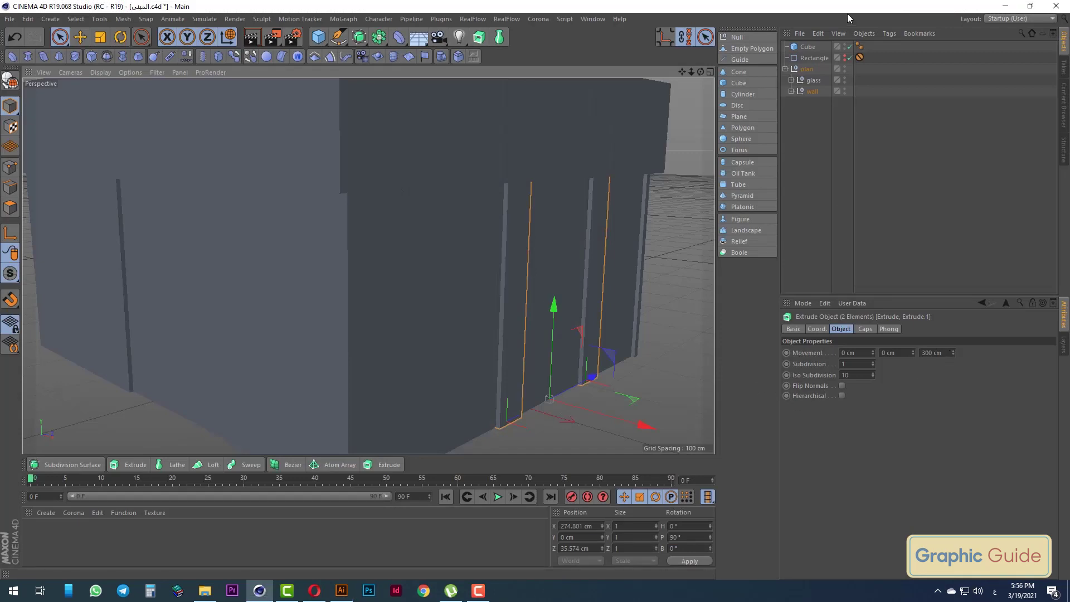
pyautogui.click(811, 145)
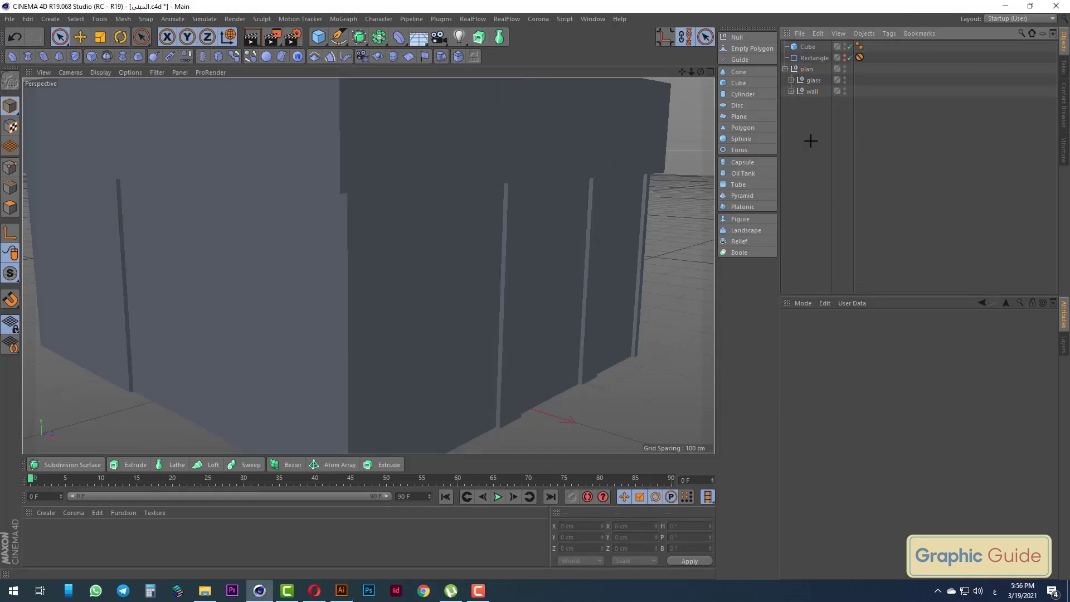
pyautogui.click(447, 161)
pyautogui.moveTo(513, 220)
pyautogui.keyDown('alt'); pyautogui.mouseDown()
pyautogui.moveTo(520, 255)
pyautogui.moveTo(498, 311)
pyautogui.mouseUp(); pyautogui.keyUp('alt')
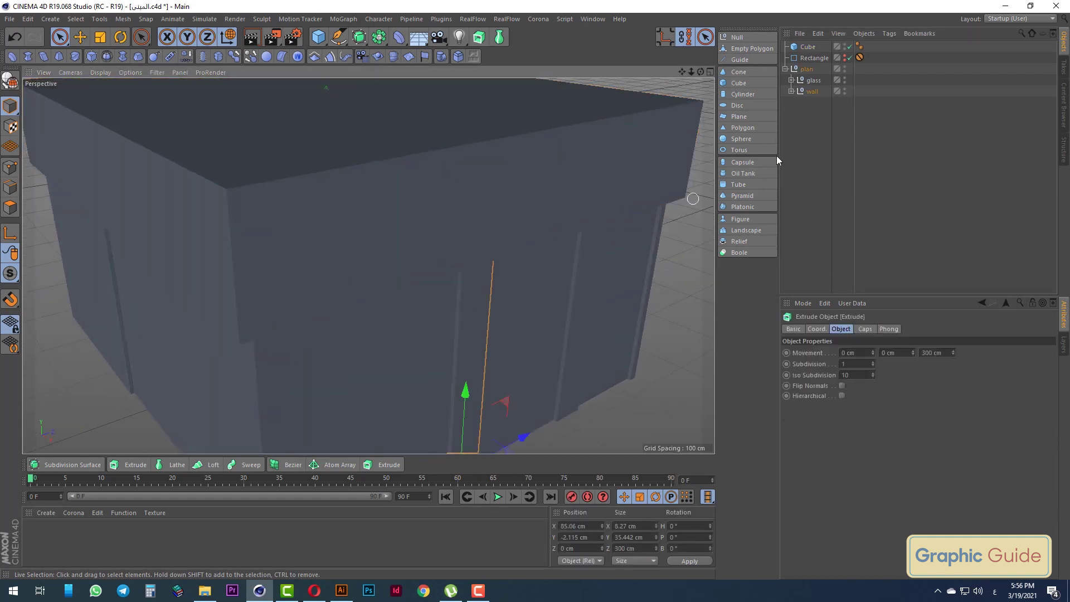
# Add Extrude.1 to the selection and Connect Objects + Delete to merge the pillars
pyautogui.click(791, 92)
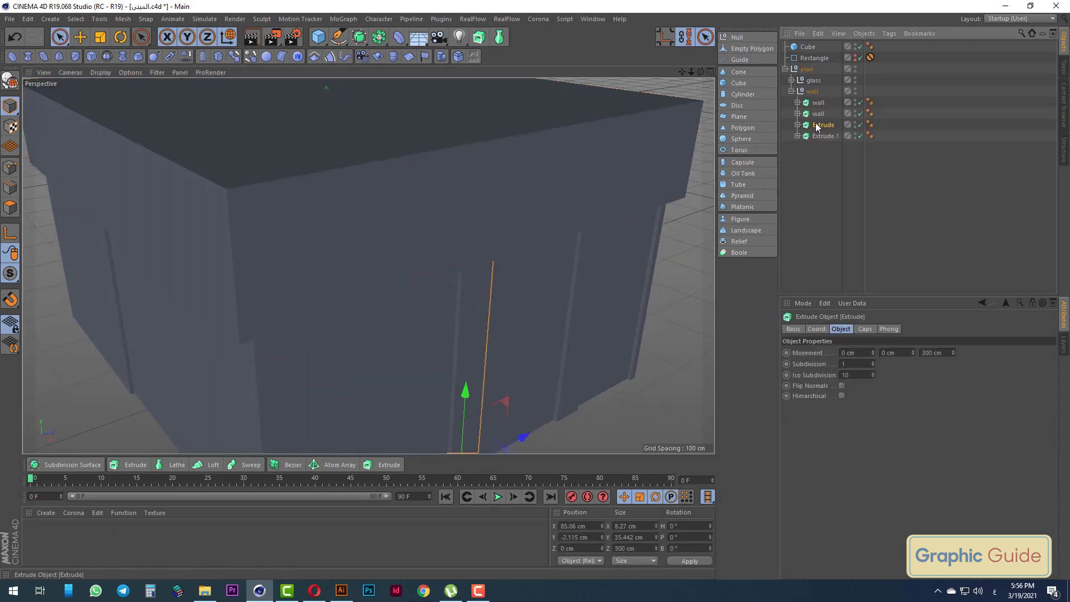
pyautogui.press('F2')
pyautogui.scroll(10, 662, 212)
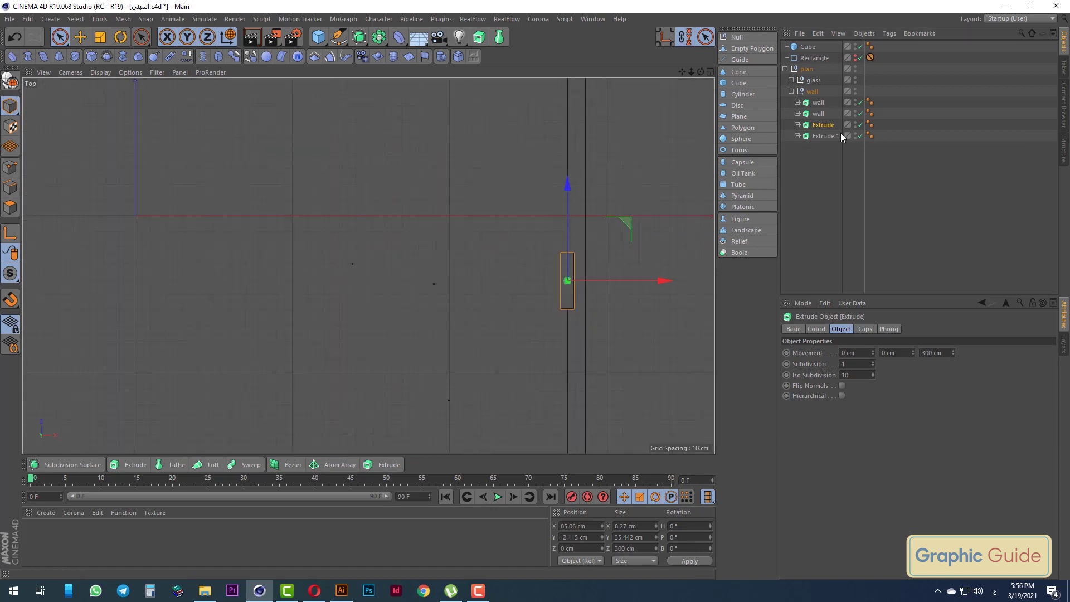
pyautogui.keyDown('ctrl'); pyautogui.click(827, 138); pyautogui.keyUp('ctrl')
pyautogui.keyDown('alt'); pyautogui.moveTo(580, 286); pyautogui.dragTo(603, 215, button='middle'); pyautogui.keyUp('alt')
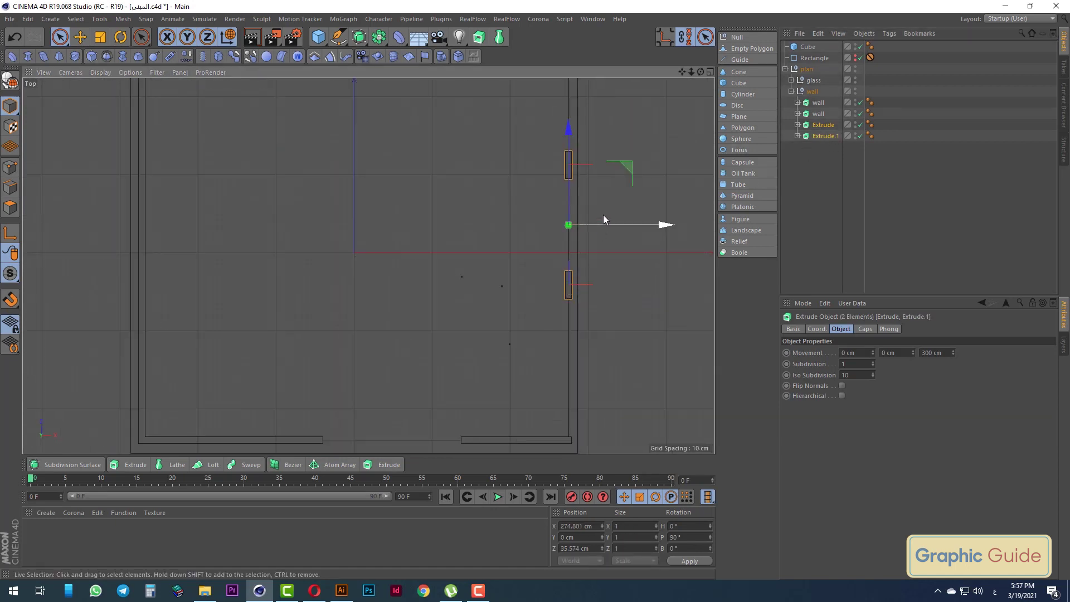
pyautogui.rightClick(822, 142)
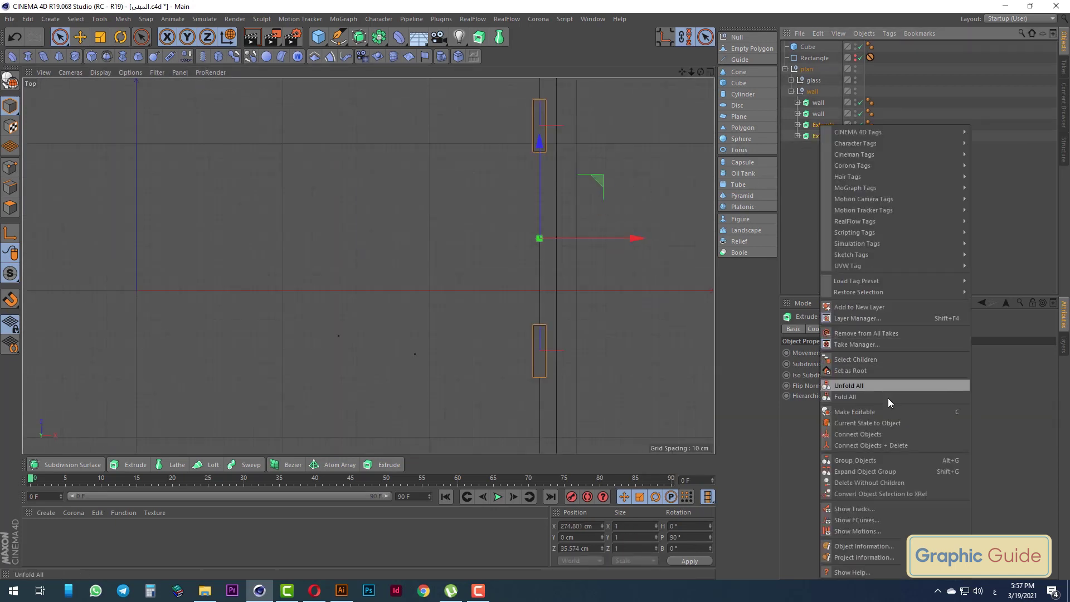
pyautogui.click(902, 437)
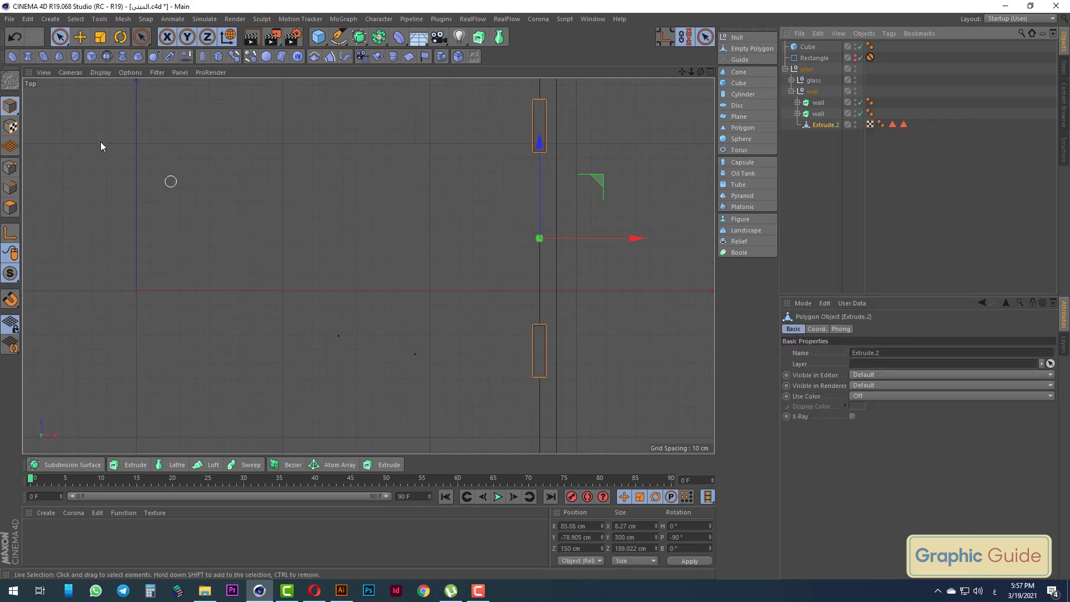
# In Point mode, box-select the pillars' outer edge points and push them out along X
pyautogui.click(10, 167)
pyautogui.click(60, 37)
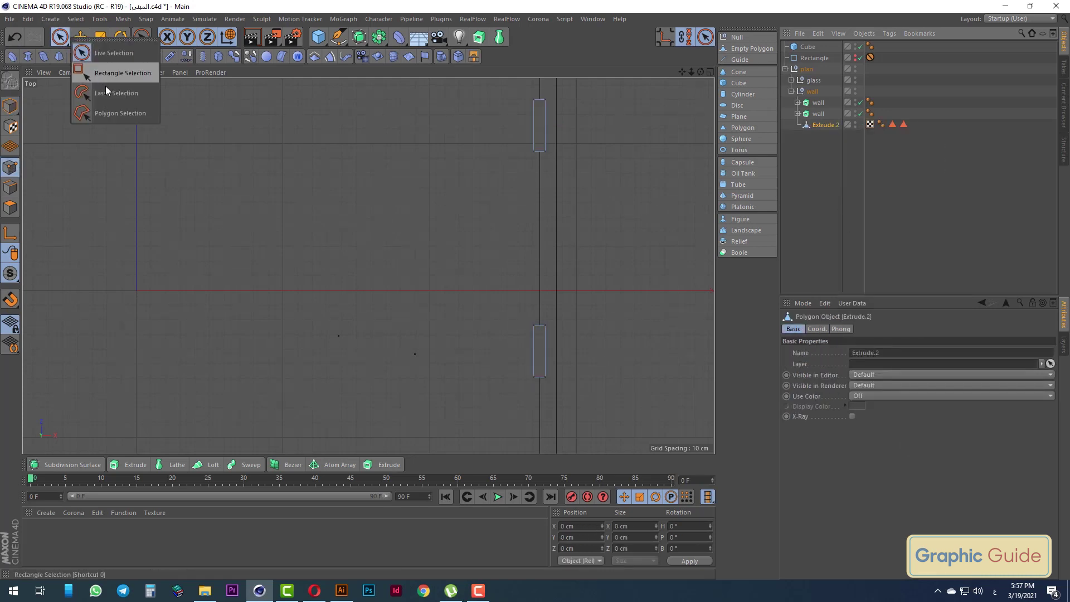
pyautogui.click(106, 75)
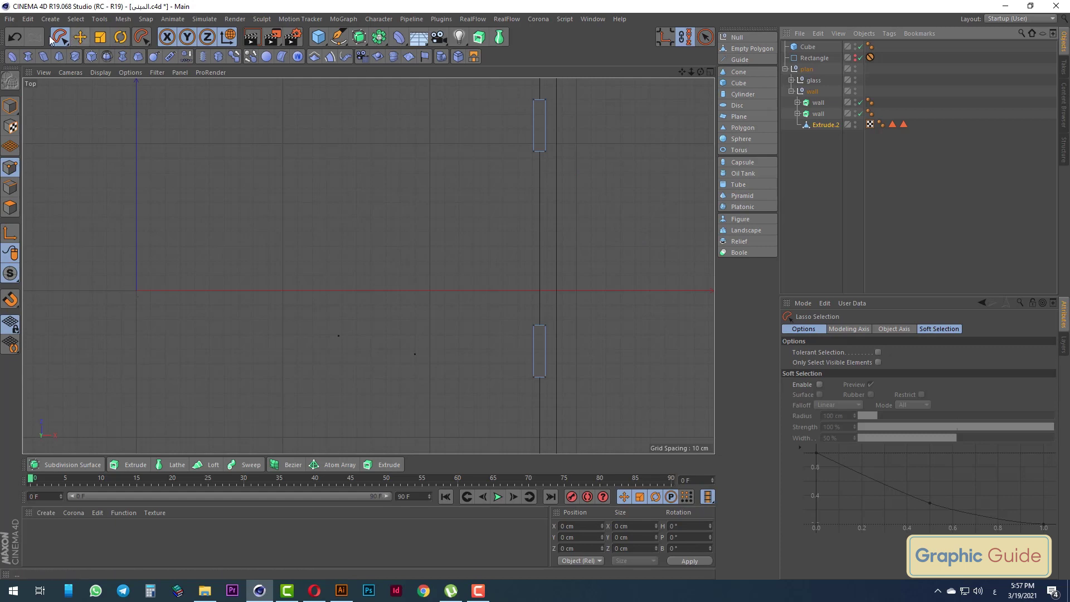
pyautogui.click(60, 37)
pyautogui.click(112, 68)
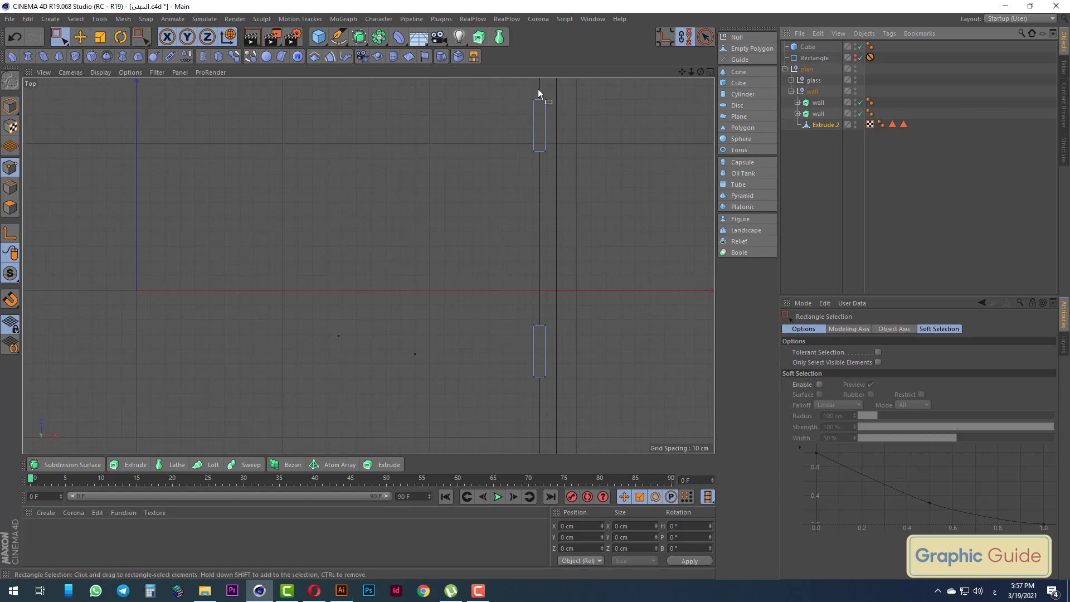
pyautogui.moveTo(537, 88); pyautogui.dragTo(628, 390)
pyautogui.moveTo(616, 242); pyautogui.dragTo(645, 240)
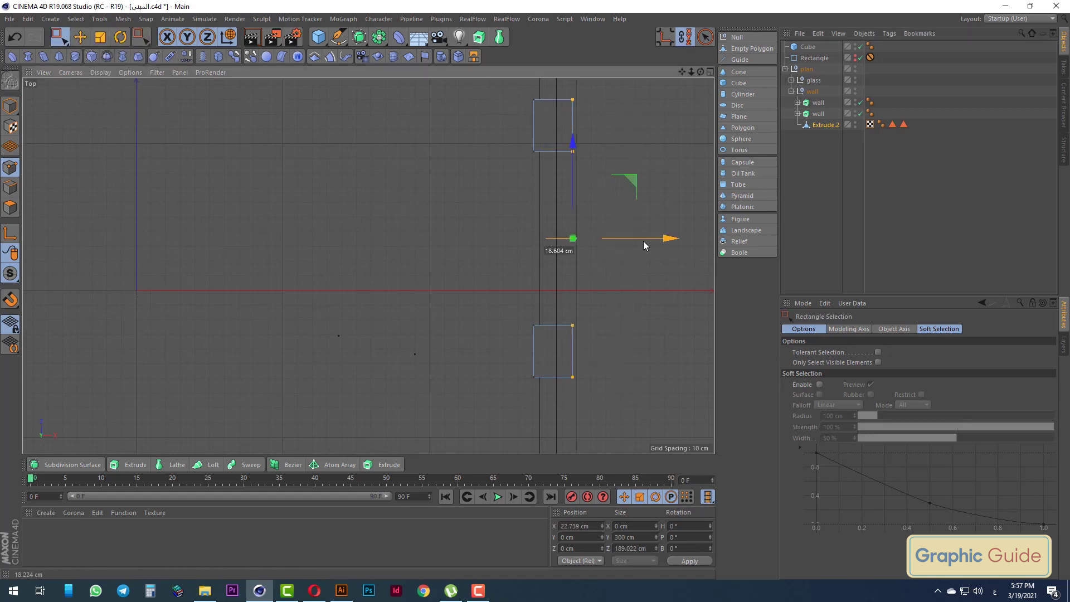
pyautogui.press('F1')
pyautogui.keyDown('alt'); pyautogui.moveTo(595, 319); pyautogui.dragTo(609, 319); pyautogui.keyUp('alt')
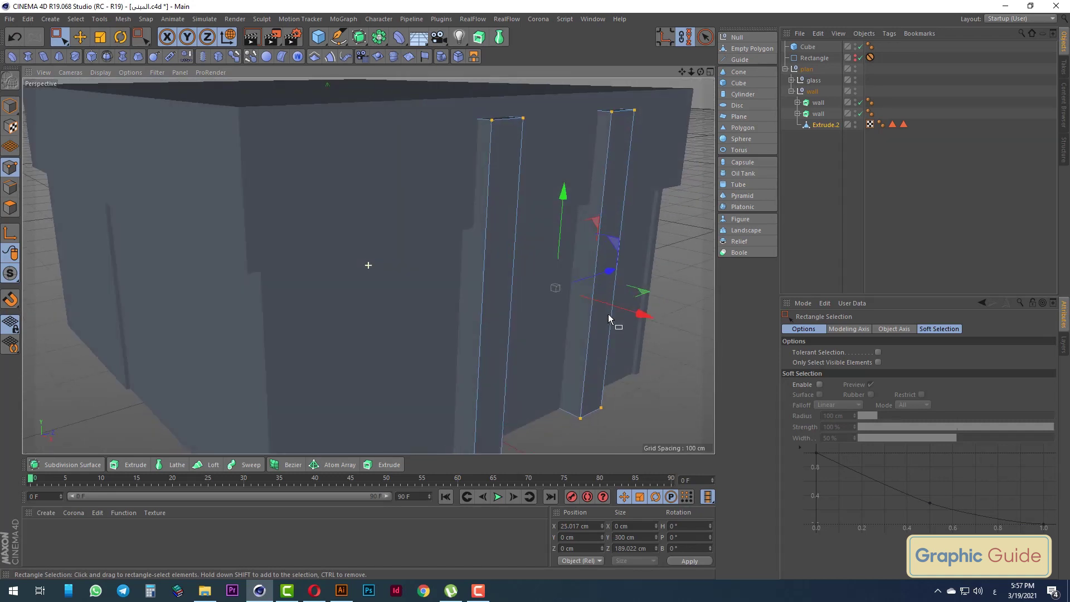
# Move the pillars' top points in Y so they meet the roof slab
pyautogui.press('F4')
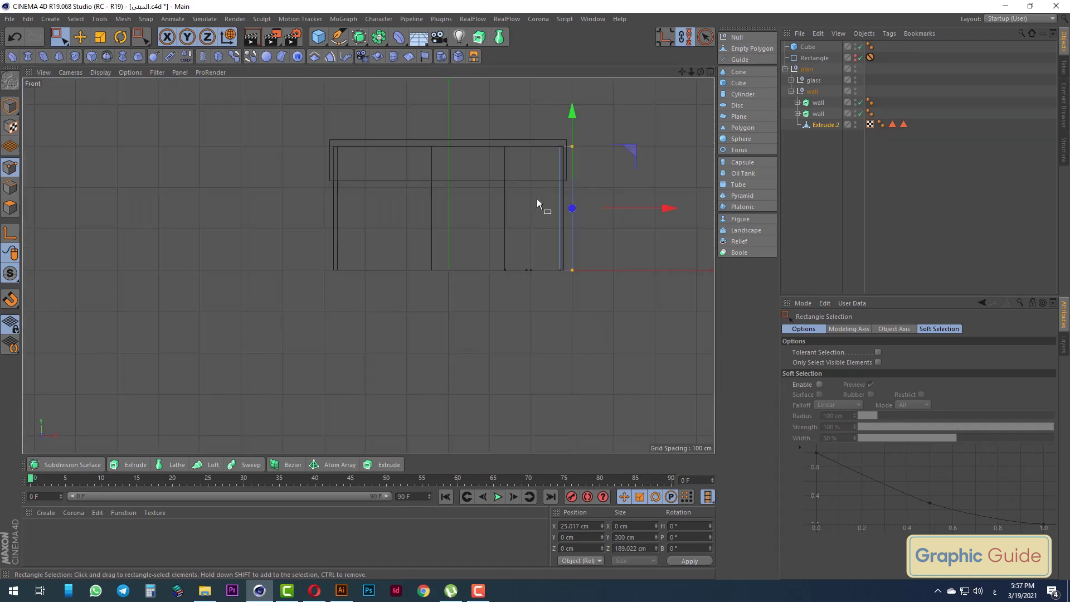
pyautogui.scroll(5, 537, 198)
pyautogui.moveTo(511, 112); pyautogui.dragTo(582, 134)
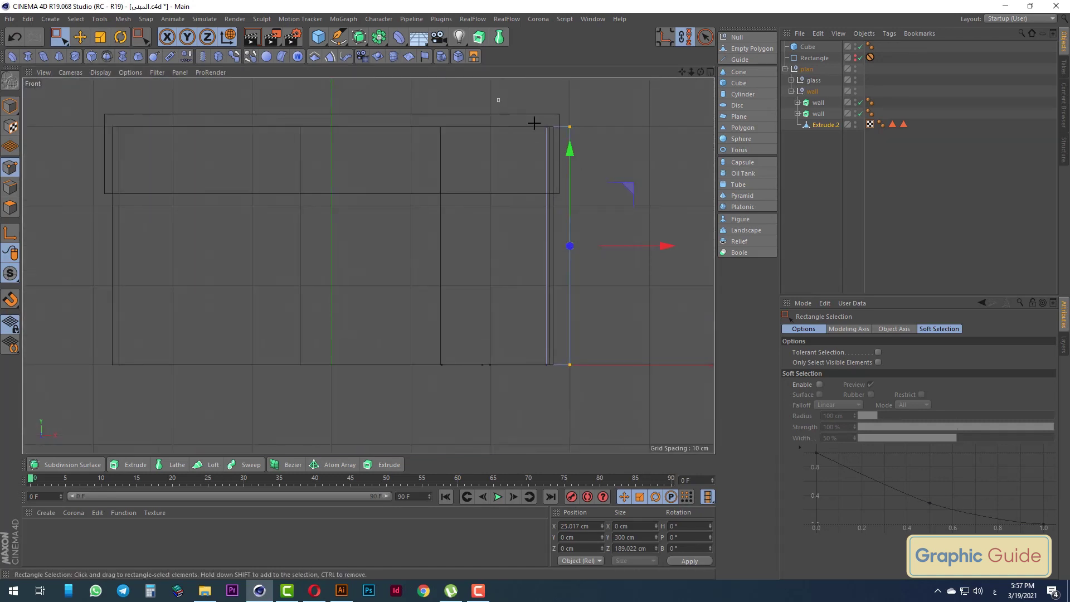
pyautogui.moveTo(560, 91); pyautogui.dragTo(561, 73)
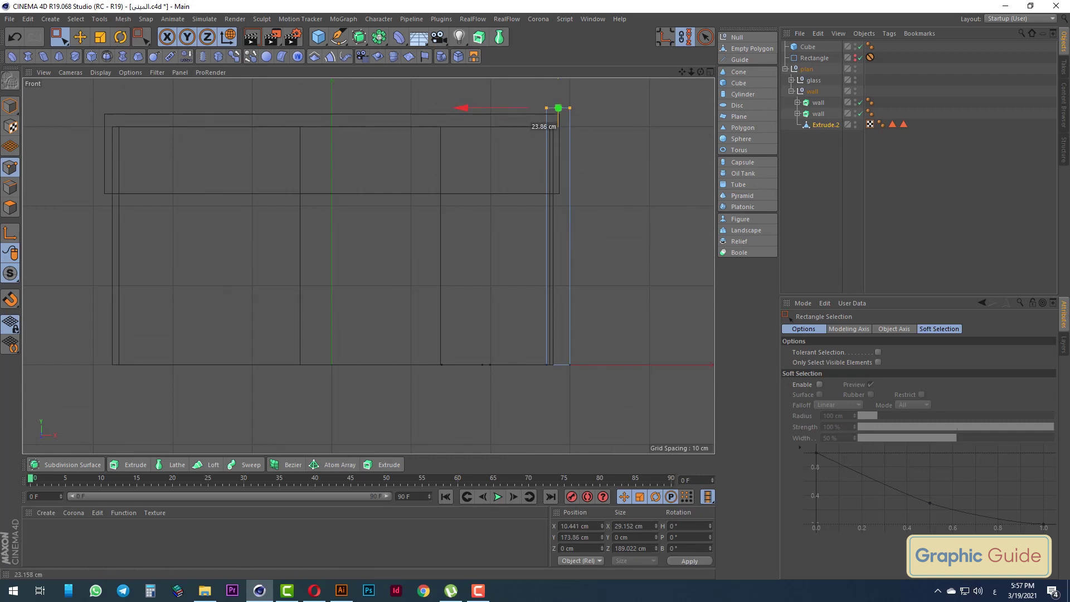
pyautogui.press('F1')
pyautogui.press('F4')
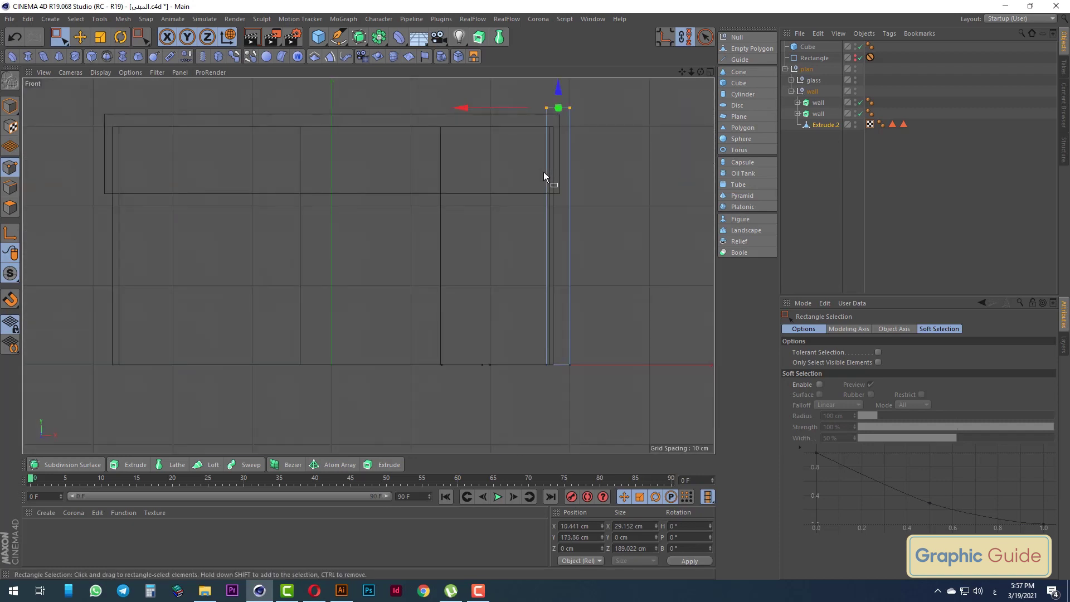
pyautogui.moveTo(557, 83); pyautogui.dragTo(561, 89)
pyautogui.press('F1')
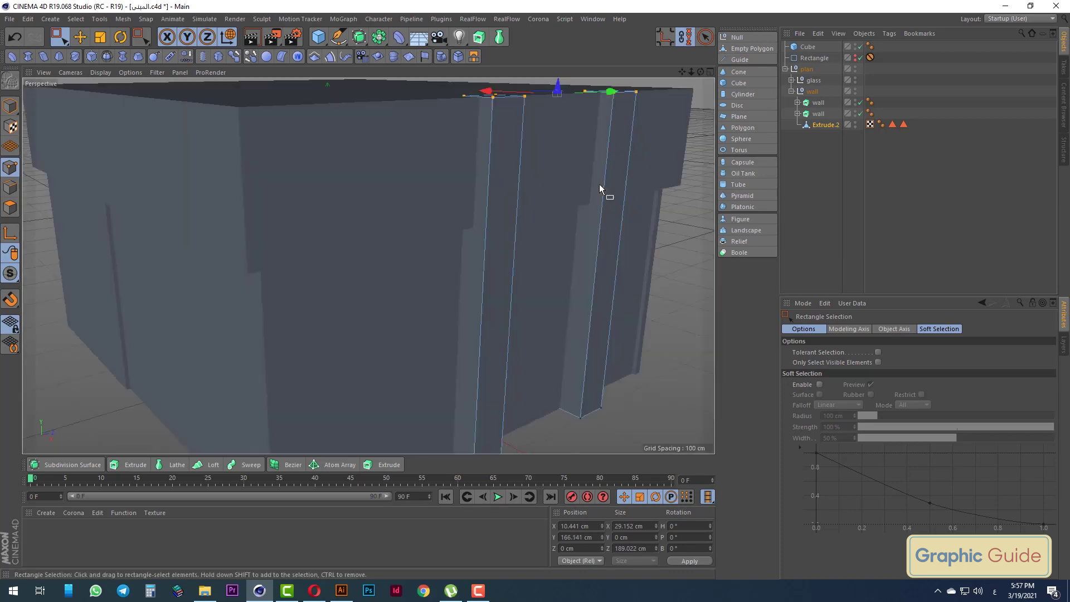
pyautogui.keyDown('alt'); pyautogui.moveTo(598, 235); pyautogui.dragTo(547, 235); pyautogui.keyUp('alt')
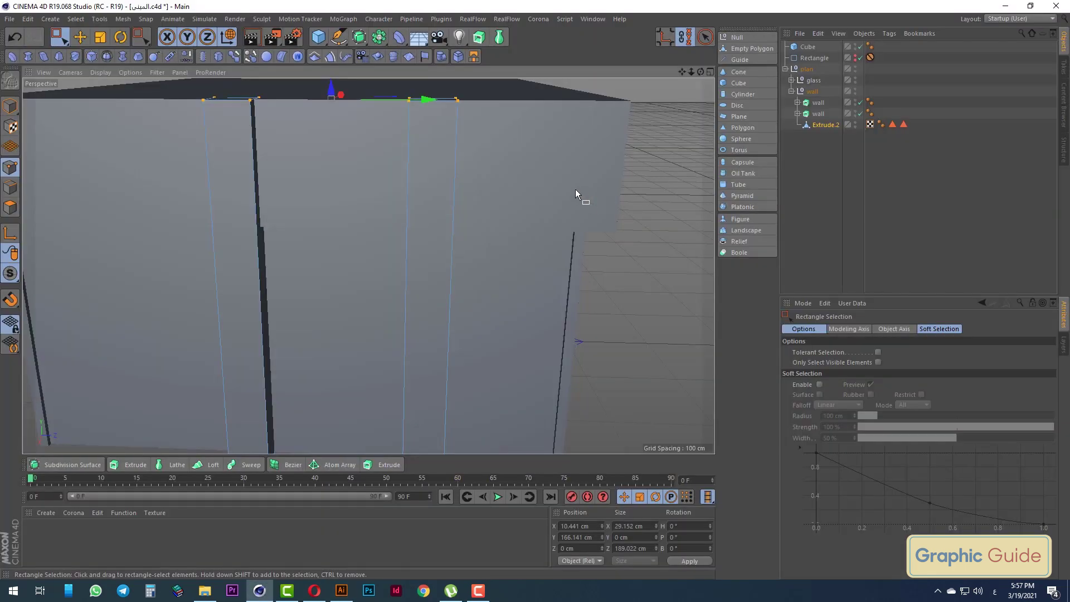
pyautogui.moveTo(575, 189)
pyautogui.keyDown('alt'); pyautogui.mouseDown()
pyautogui.moveTo(409, 193)
pyautogui.moveTo(436, 248)
pyautogui.moveTo(440, 199)
pyautogui.moveTo(14, 11)
pyautogui.mouseUp(); pyautogui.keyUp('alt')
# Start the Loop/Path Cut tool on the wall in Edge mode
pyautogui.moveTo(61, 38); pyautogui.dragTo(81, 39)
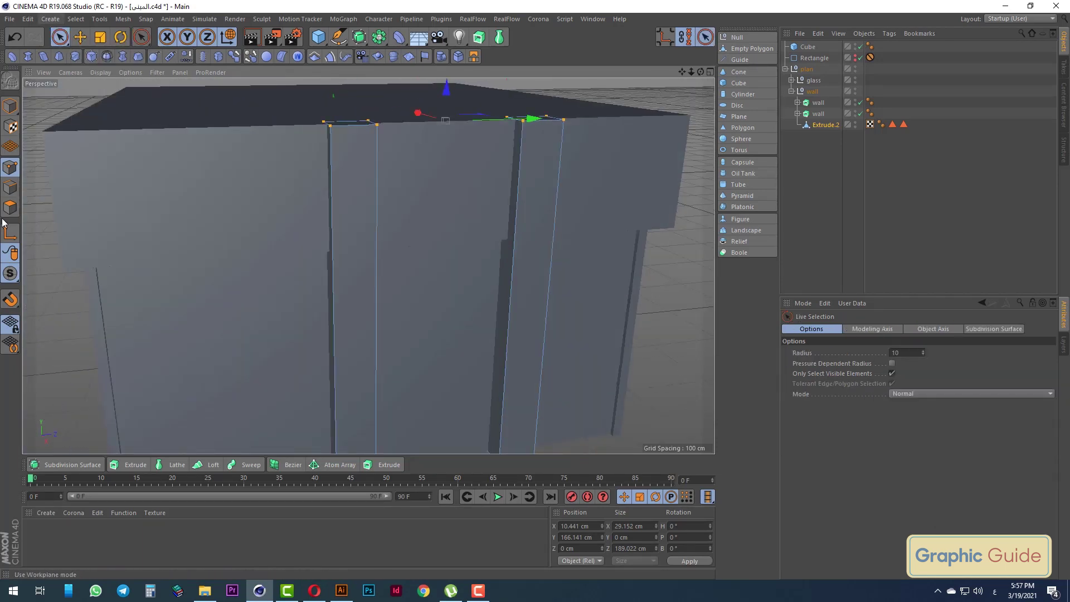
pyautogui.click(11, 207)
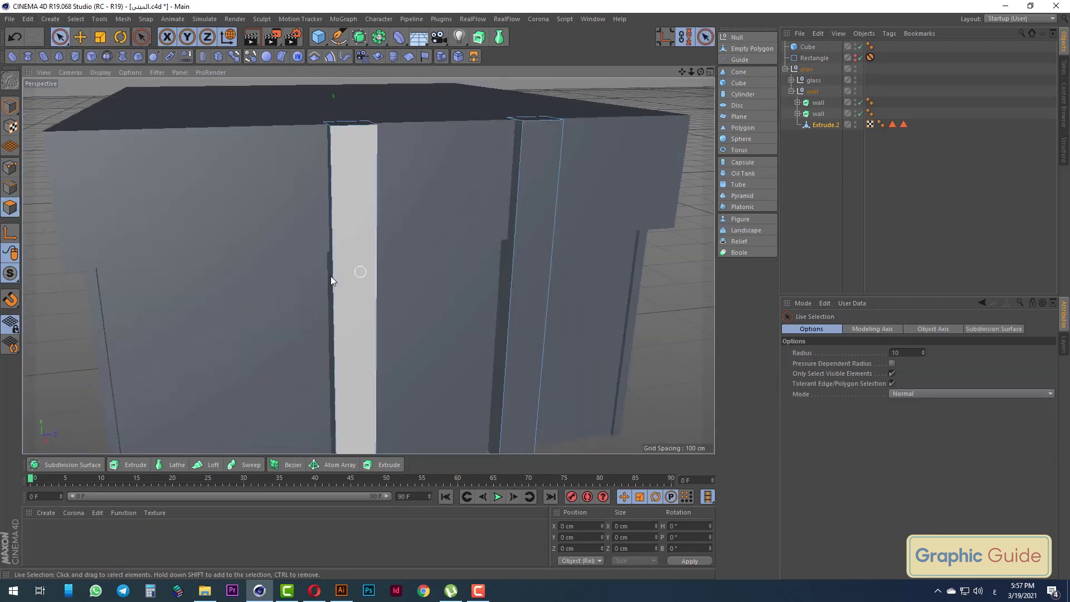
pyautogui.click(10, 168)
pyautogui.rightClick(502, 263)
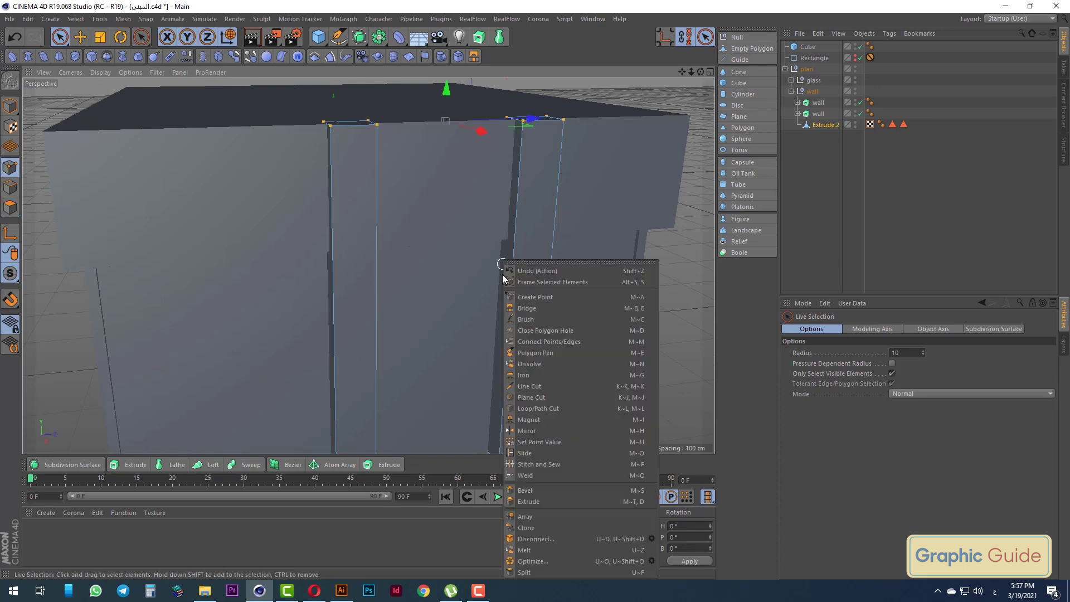
pyautogui.click(563, 409)
pyautogui.hotkey('alt', 'Tab')
pyautogui.hotkey('alt', 'Tab')
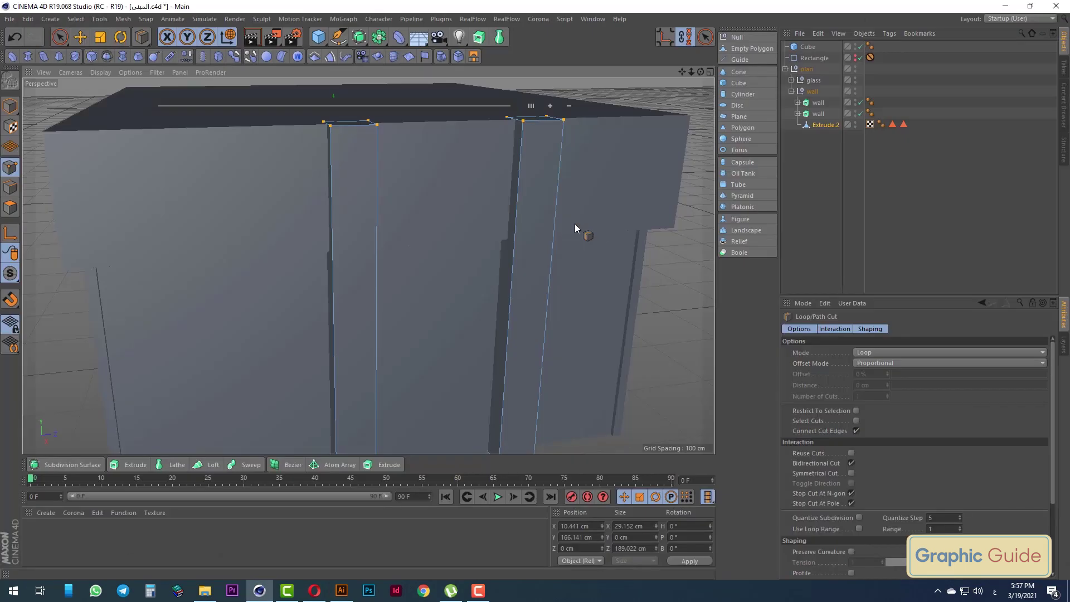
pyautogui.press('F4')
# Add a horizontal loop cut across the pillar columns and commit it in Polygon mode
pyautogui.scroll(3, 540, 248)
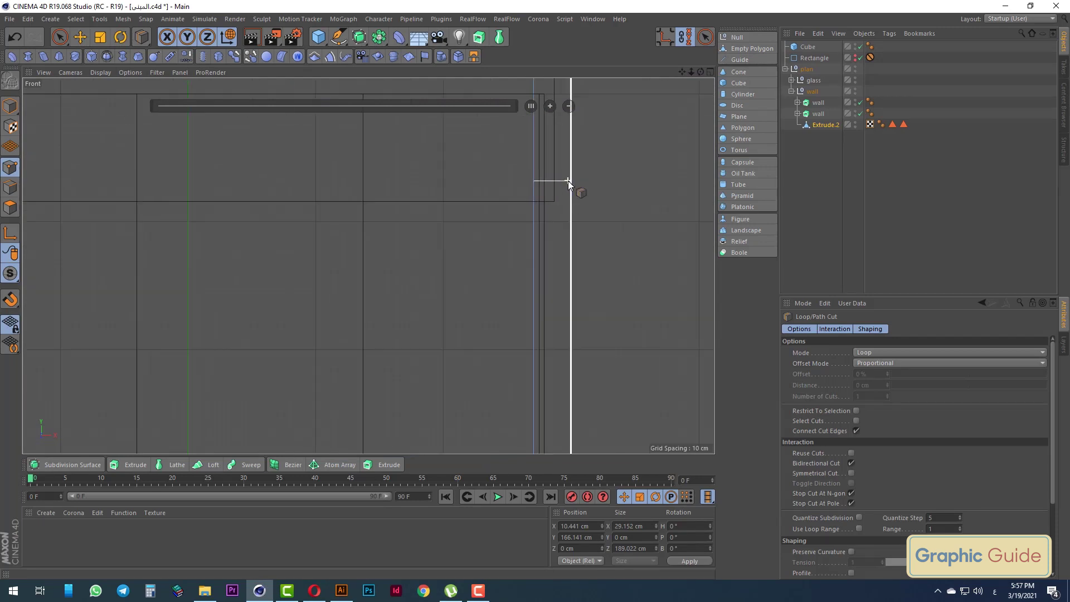
pyautogui.scroll(2, 567, 181)
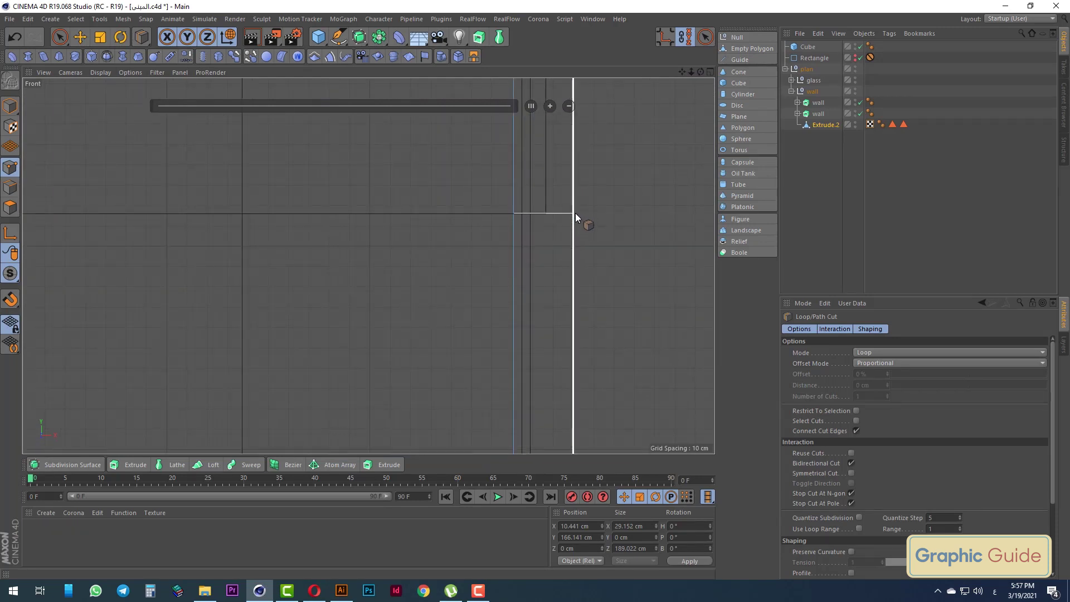
pyautogui.click(575, 213)
pyautogui.press('F1')
pyautogui.press('F3')
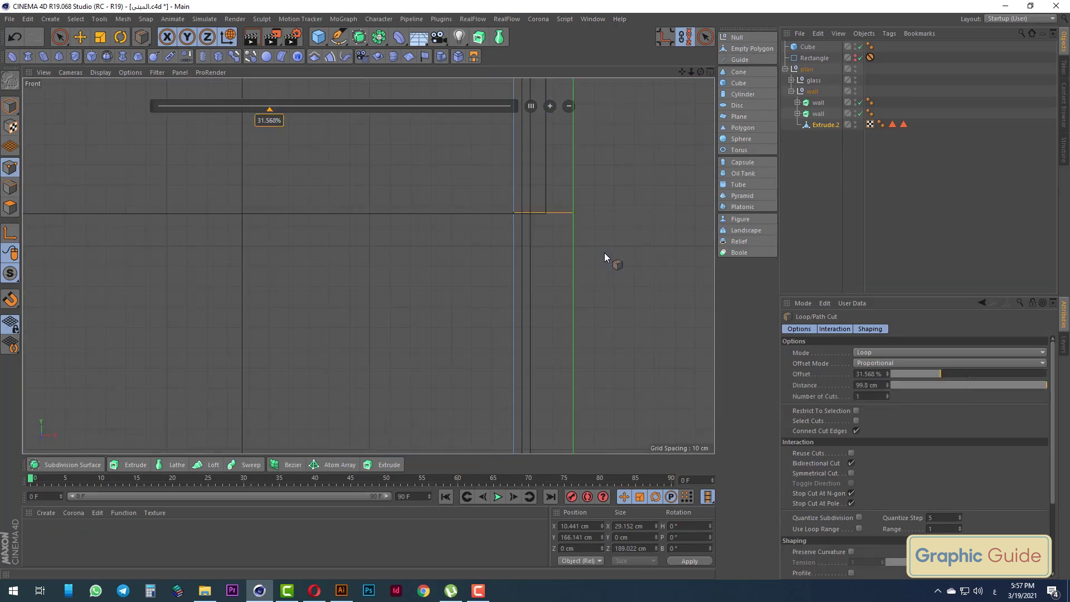
pyautogui.scroll(-5, 597, 254)
pyautogui.scroll(5, 447, 221)
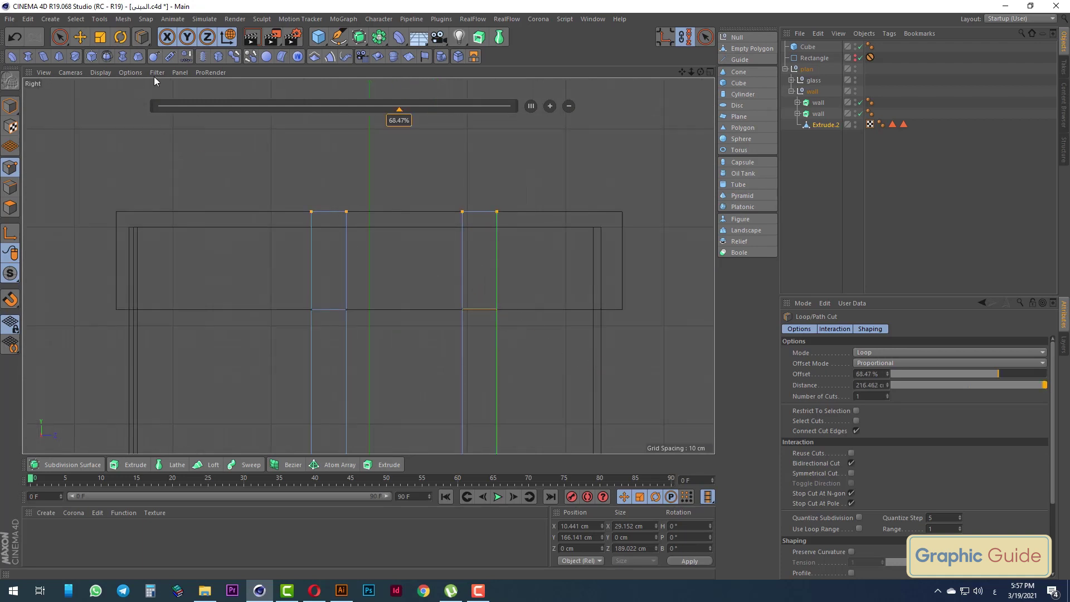
pyautogui.moveTo(60, 36); pyautogui.dragTo(89, 72)
pyautogui.click(8, 210)
pyautogui.press('F1')
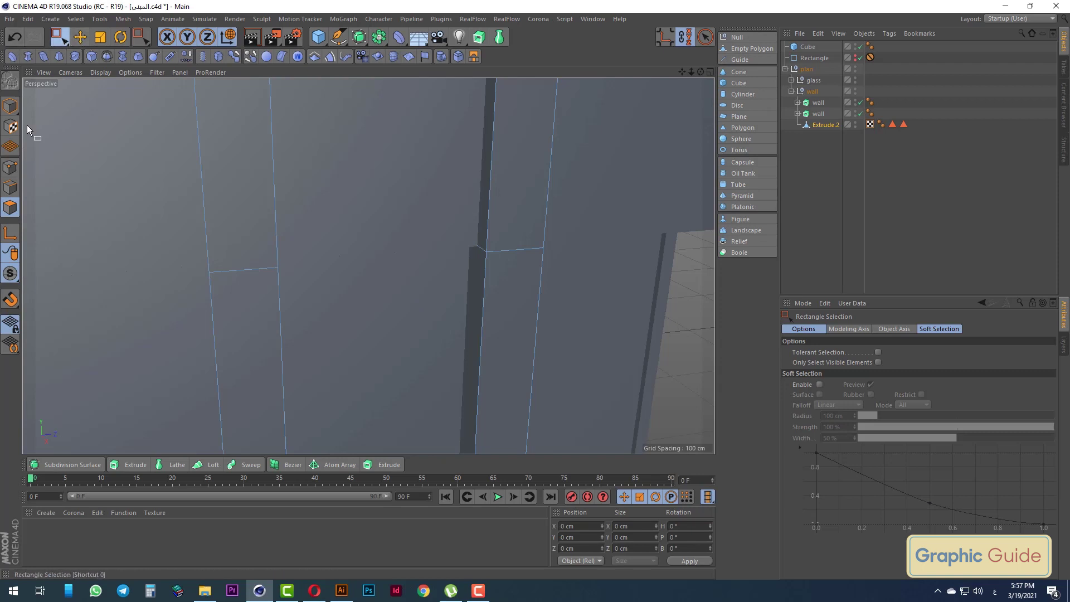
# Live-select the narrow side polygon and slide it along X to recess the doorway
pyautogui.moveTo(60, 36); pyautogui.dragTo(96, 60)
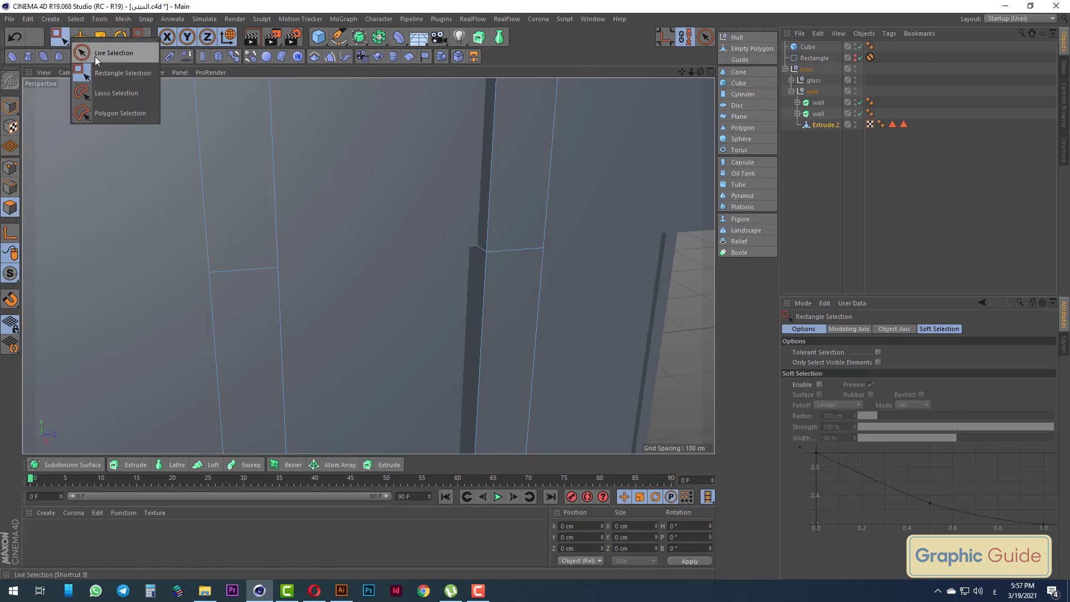
pyautogui.click(96, 55)
pyautogui.click(483, 167)
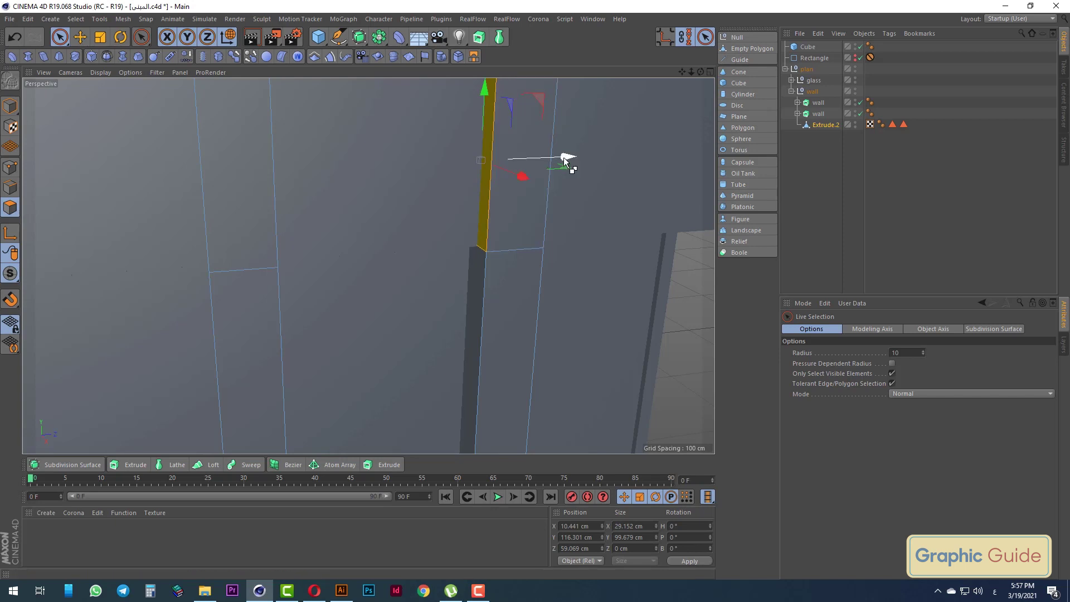
pyautogui.moveTo(566, 162); pyautogui.dragTo(365, 169)
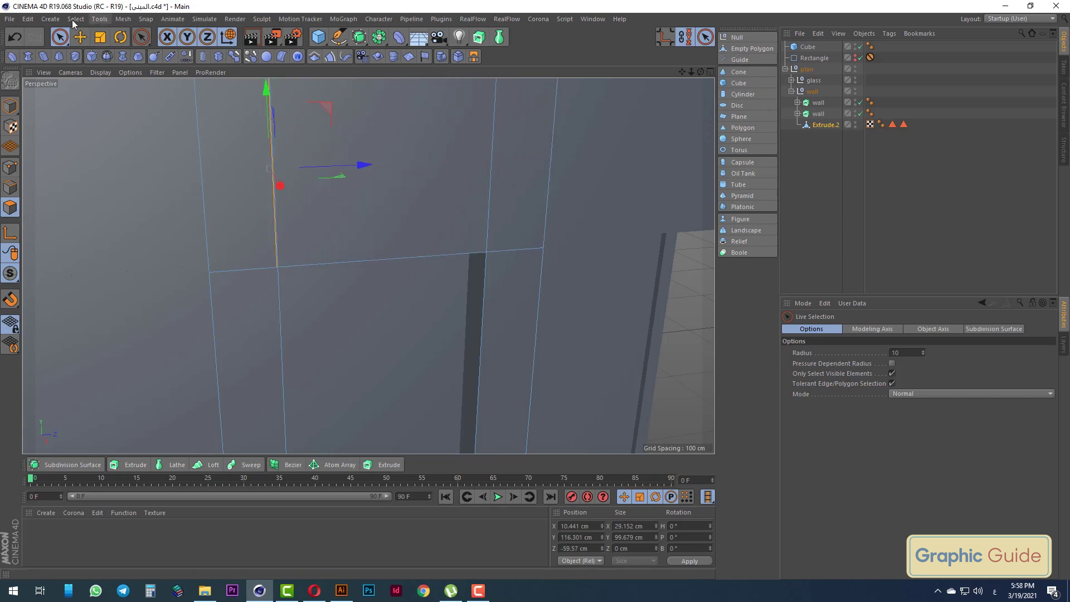
# Return to Model mode and render a quick preview of the house
pyautogui.click(7, 113)
pyautogui.scroll(-5, 425, 203)
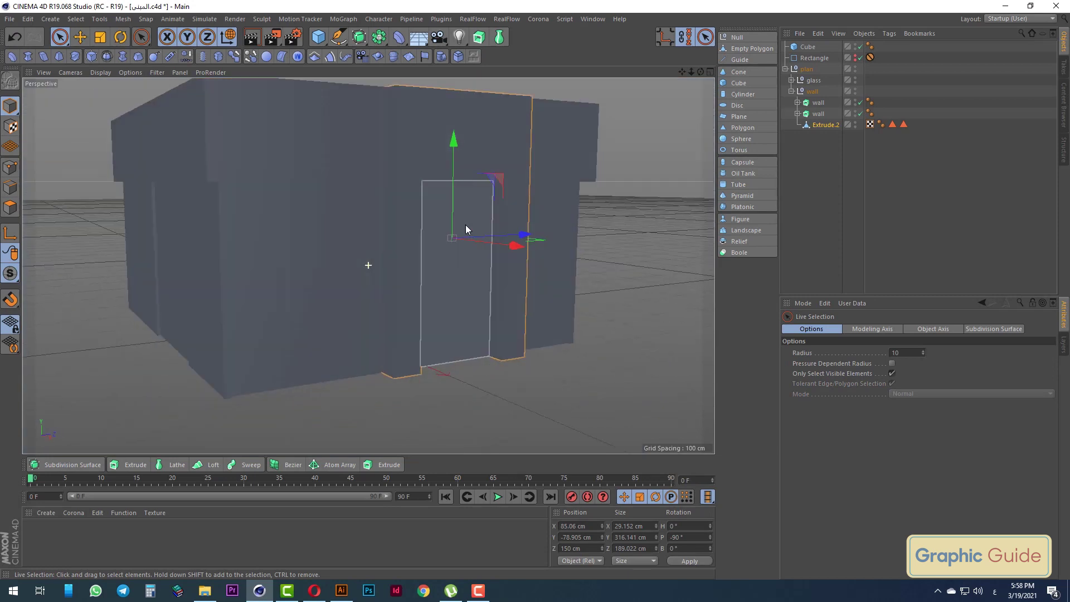
pyautogui.scroll(-3, 474, 273)
pyautogui.scroll(-2, 482, 320)
pyautogui.click(252, 37)
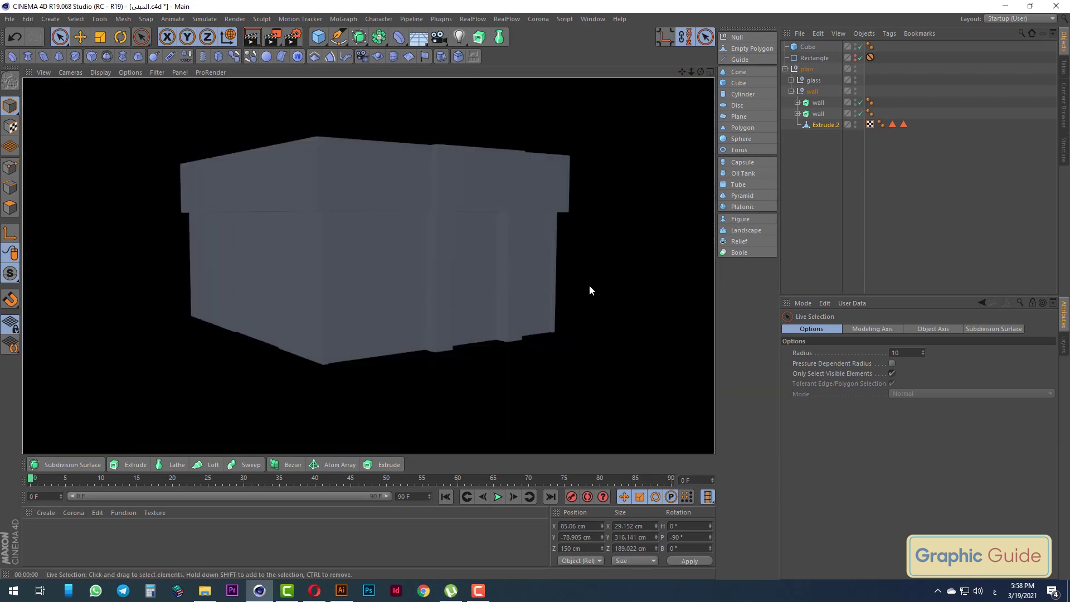
pyautogui.keyDown('alt'); pyautogui.moveTo(610, 314); pyautogui.dragTo(607, 322); pyautogui.keyUp('alt')
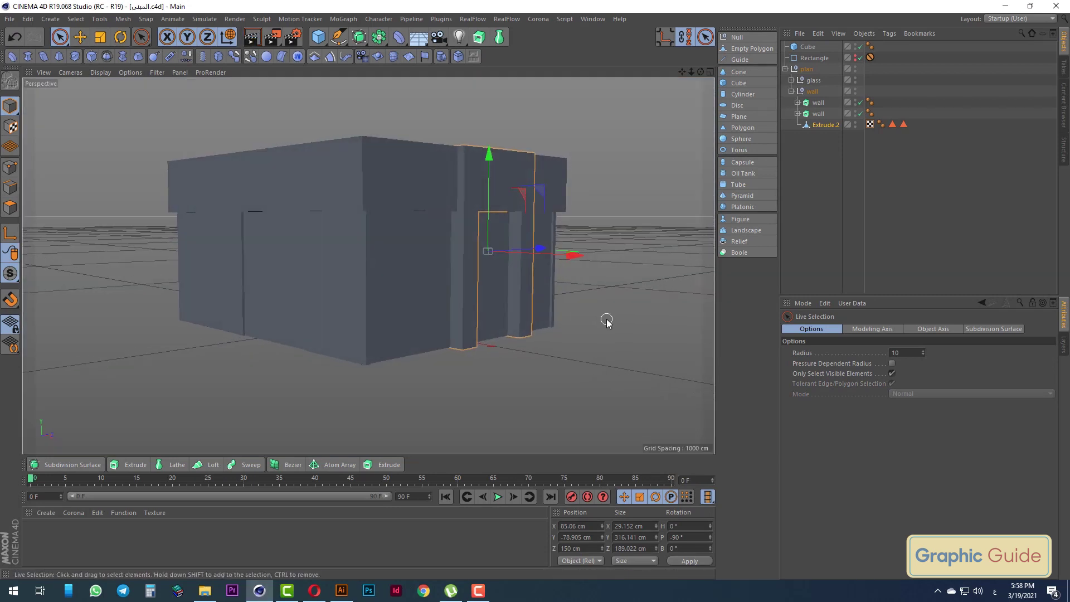
# Add a Plane and scale it to about 2390 cm square as ground under the house
pyautogui.click(320, 42)
pyautogui.click(411, 75)
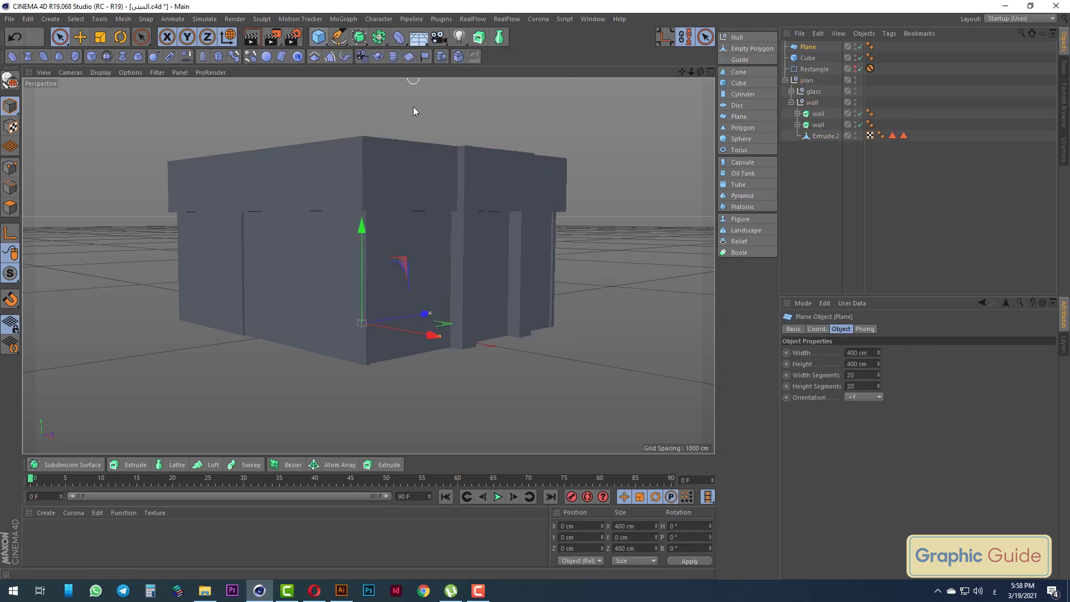
pyautogui.press('t')
pyautogui.moveTo(390, 318)
pyautogui.mouseDown()
pyautogui.moveTo(32, 112)
pyautogui.moveTo(64, 134)
pyautogui.mouseUp()
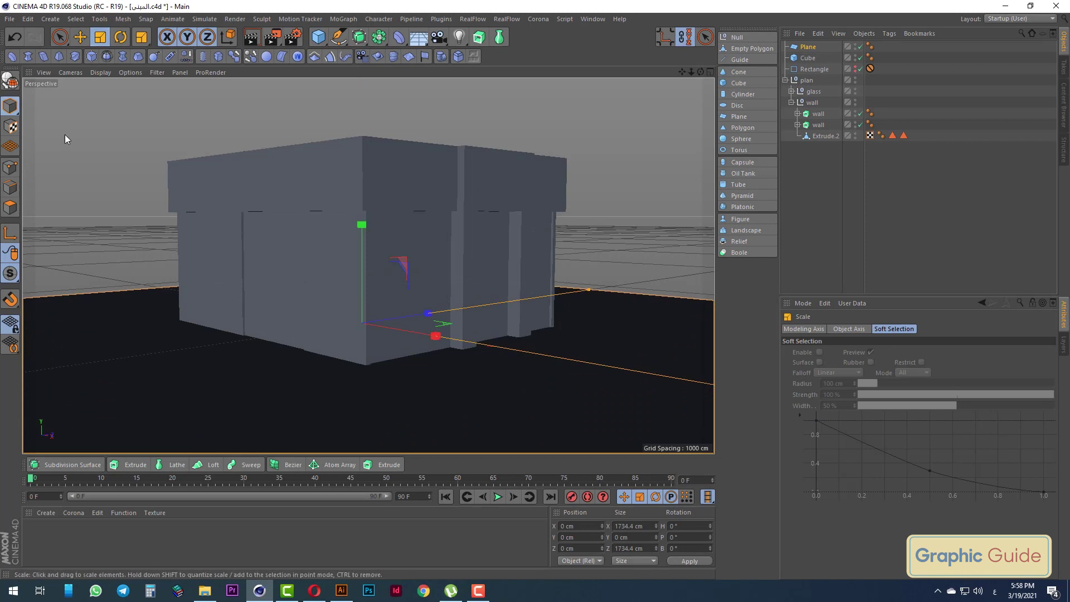
pyautogui.click(58, 38)
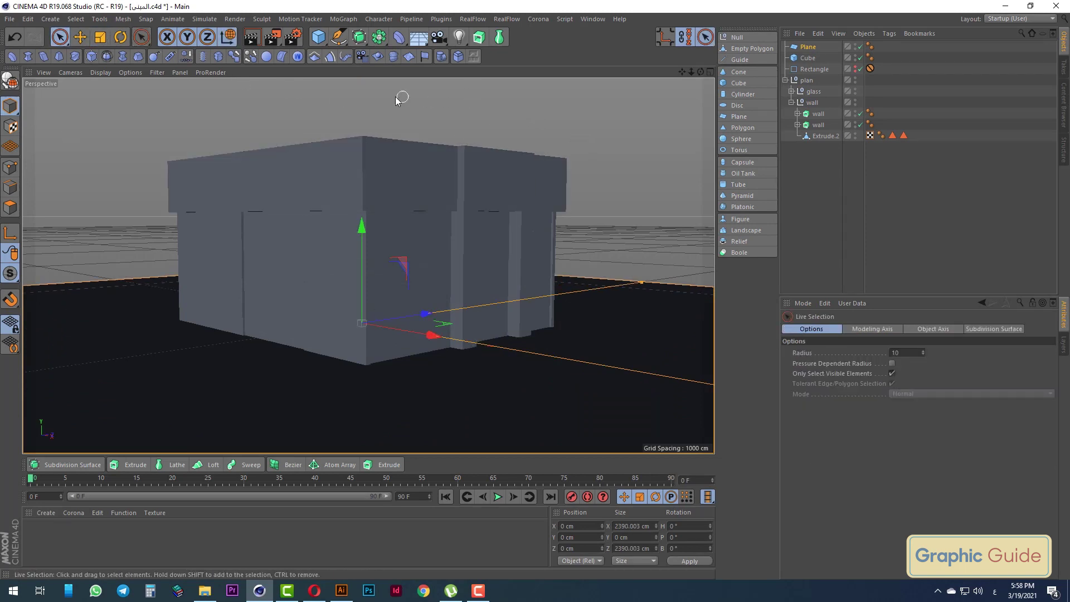
# Set Render Settings to the Corona renderer with Corona high quality denoising
pyautogui.click(276, 41)
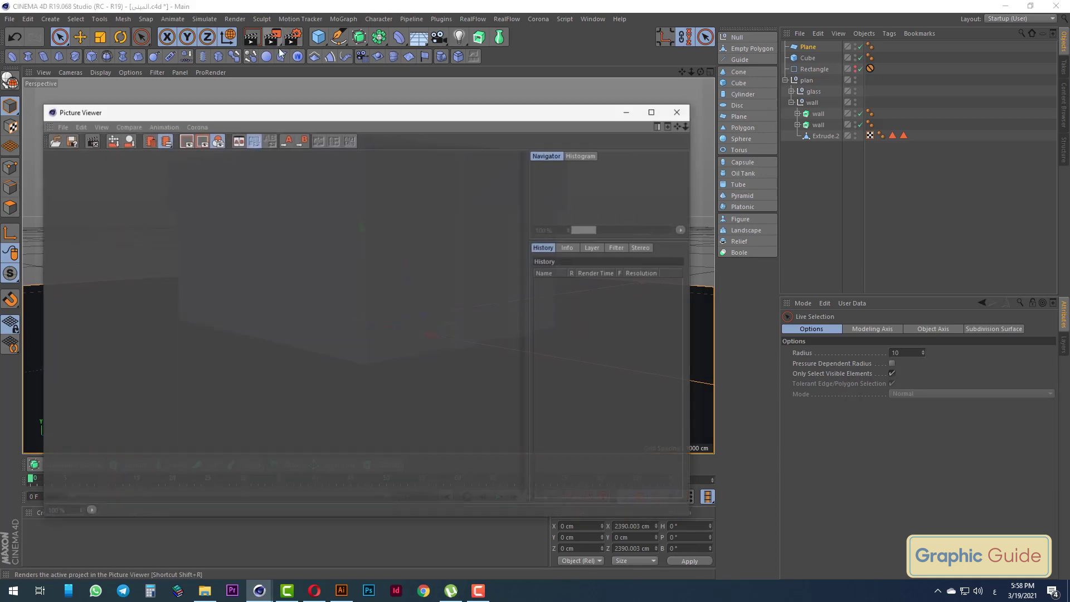
pyautogui.click(678, 113)
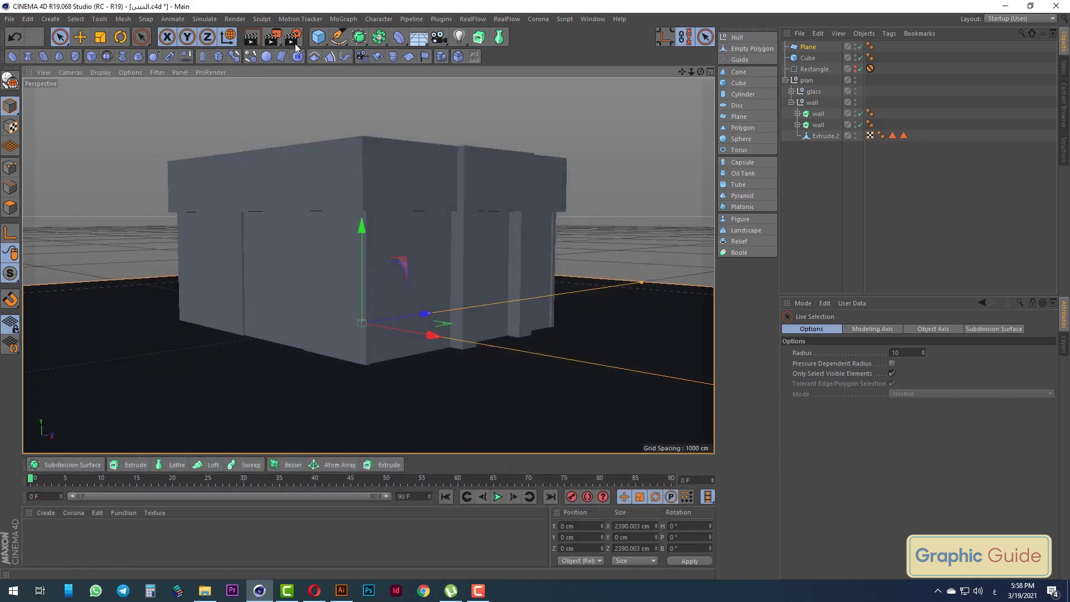
pyautogui.click(293, 39)
pyautogui.click(137, 35)
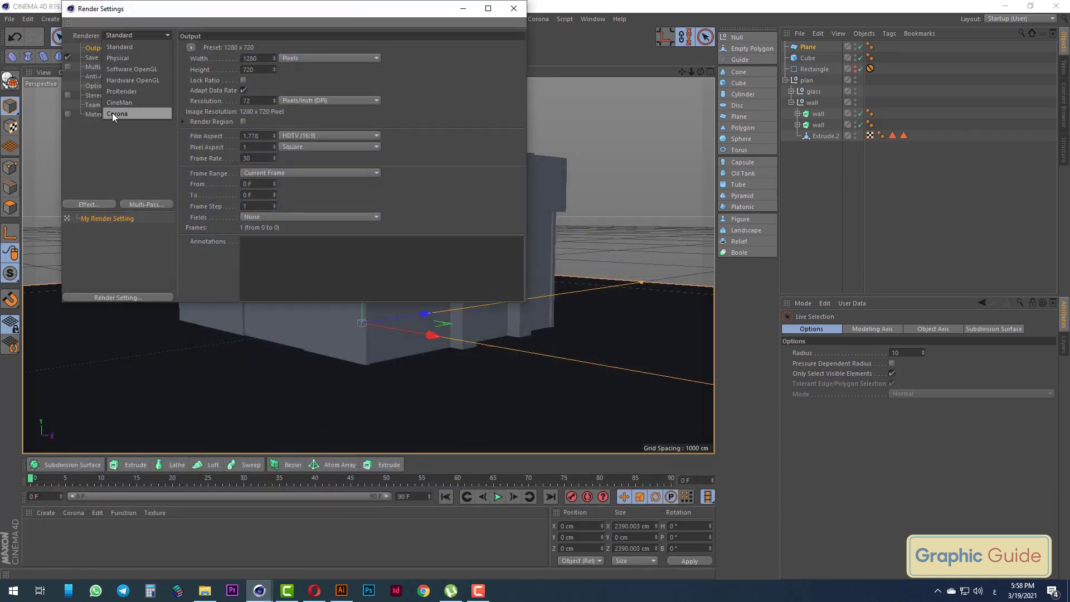
pyautogui.click(112, 112)
pyautogui.click(86, 65)
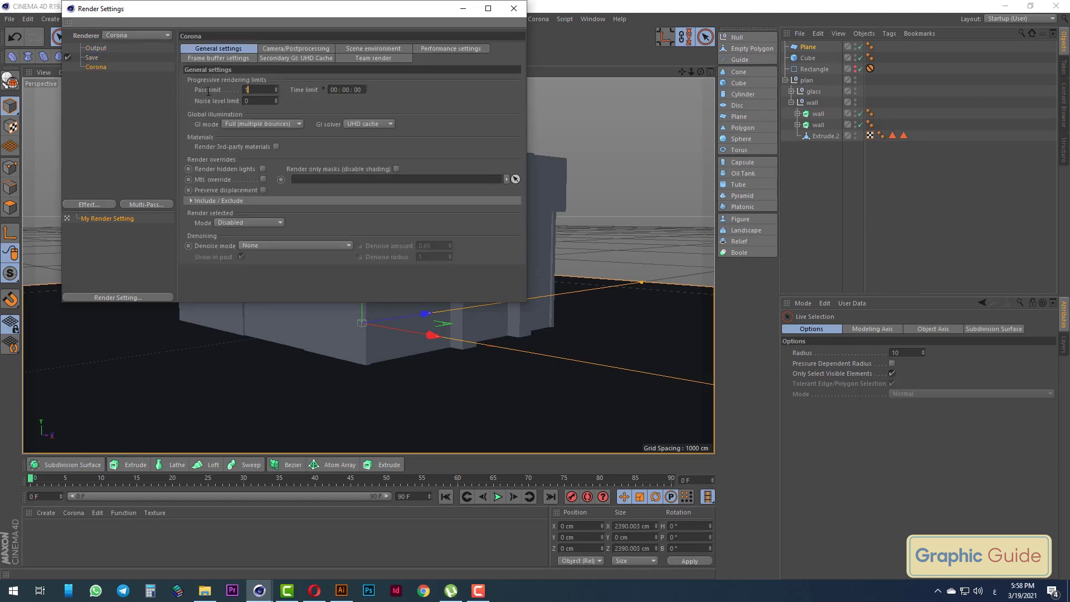
pyautogui.click(285, 246)
pyautogui.click(282, 298)
pyautogui.click(514, 9)
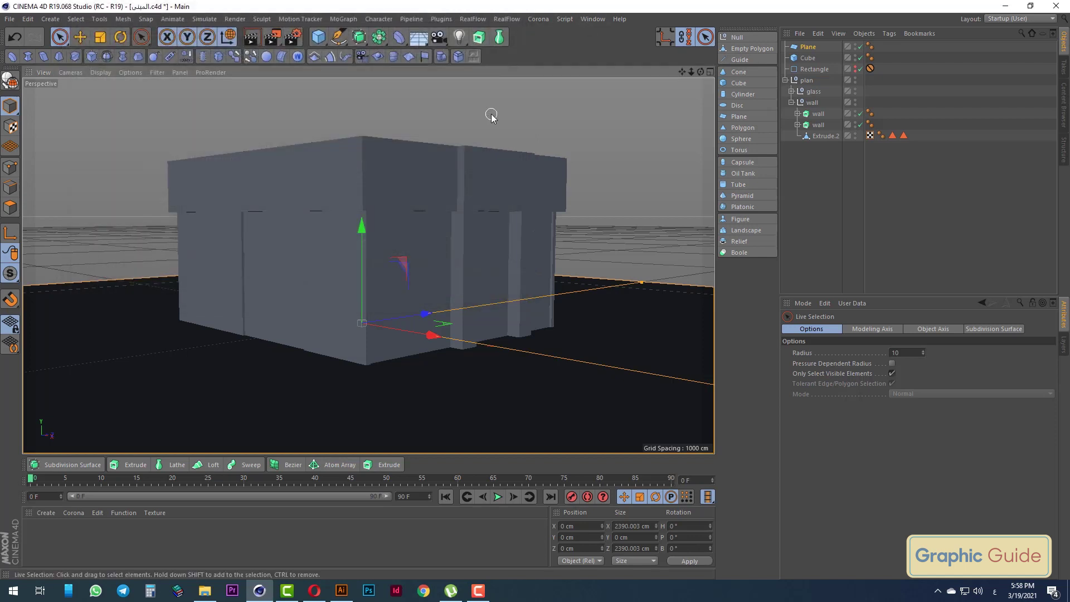
# Add a Corona Sky set to a simple white colour at 0.8 intensity
pyautogui.click(535, 19)
pyautogui.click(561, 36)
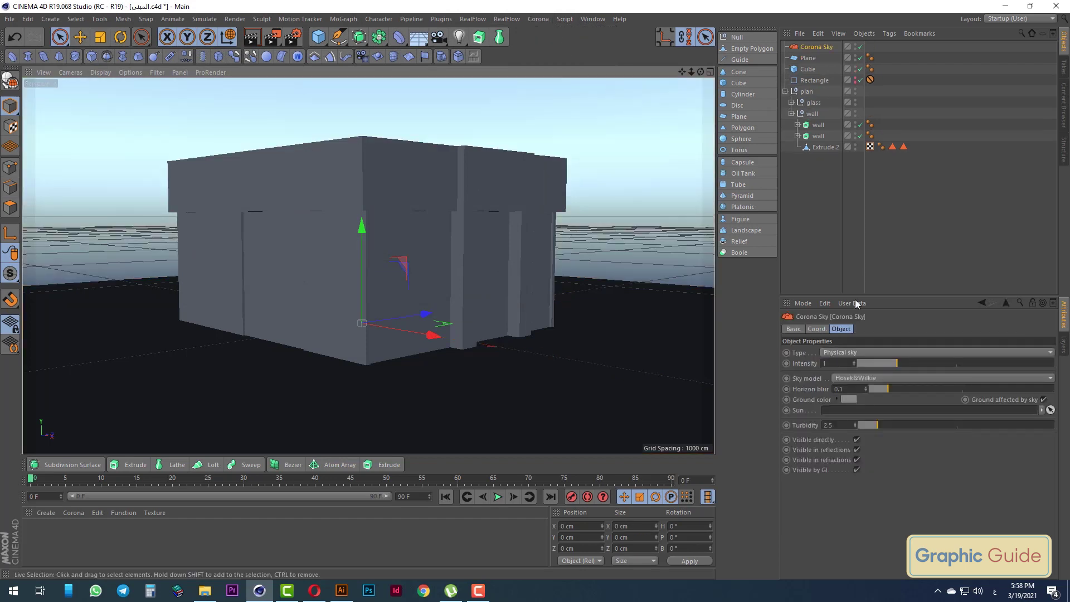
pyautogui.click(842, 351)
pyautogui.click(825, 377)
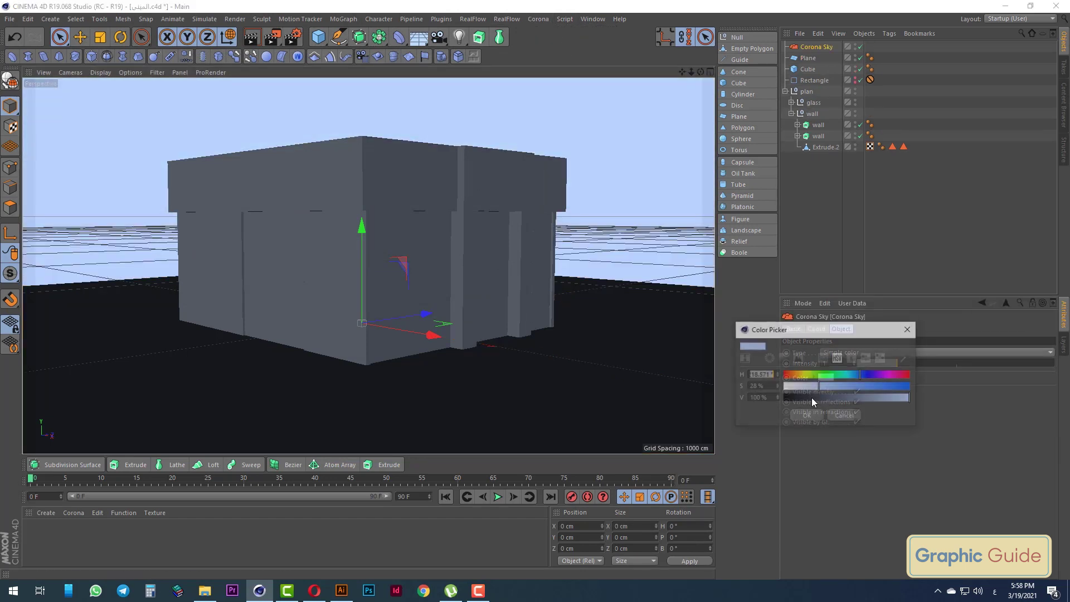
pyautogui.click(771, 387)
pyautogui.click(800, 419)
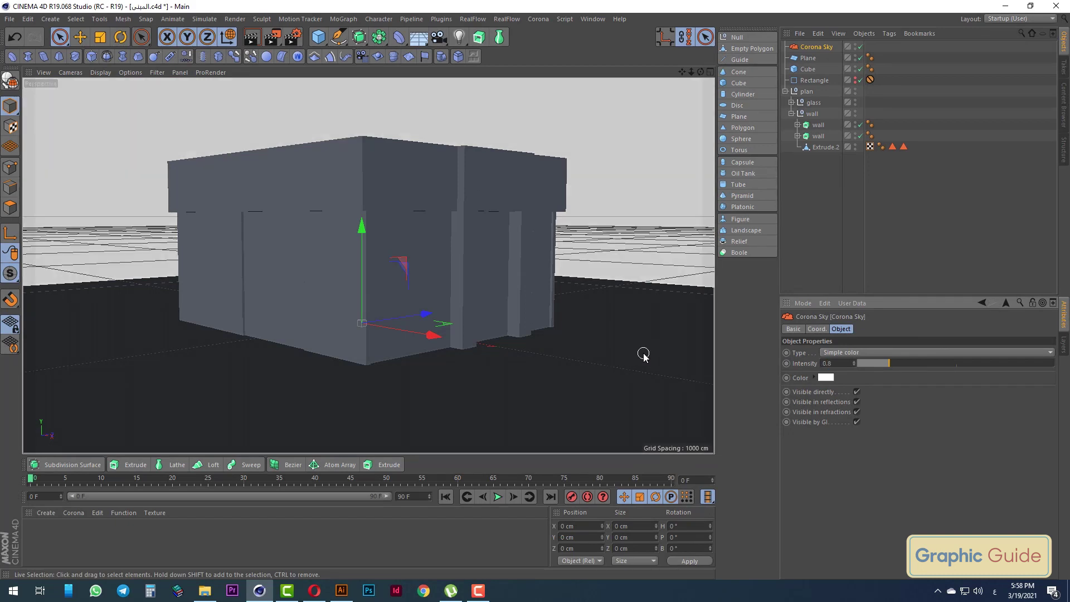
# Run an interactive Corona render preview and dismiss the low-memory warning
pyautogui.click(250, 41)
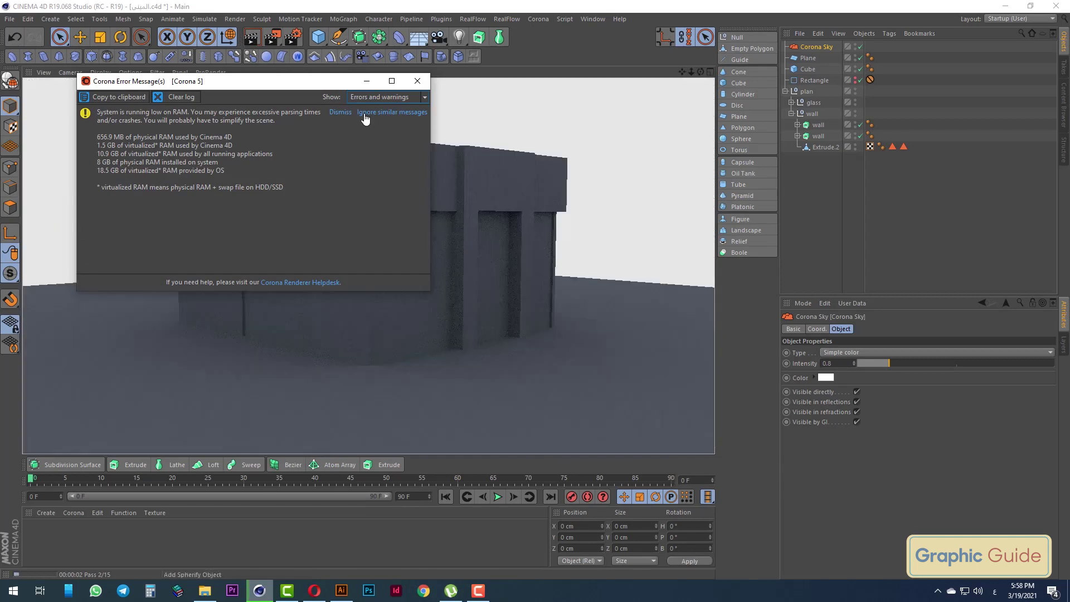
pyautogui.click(417, 82)
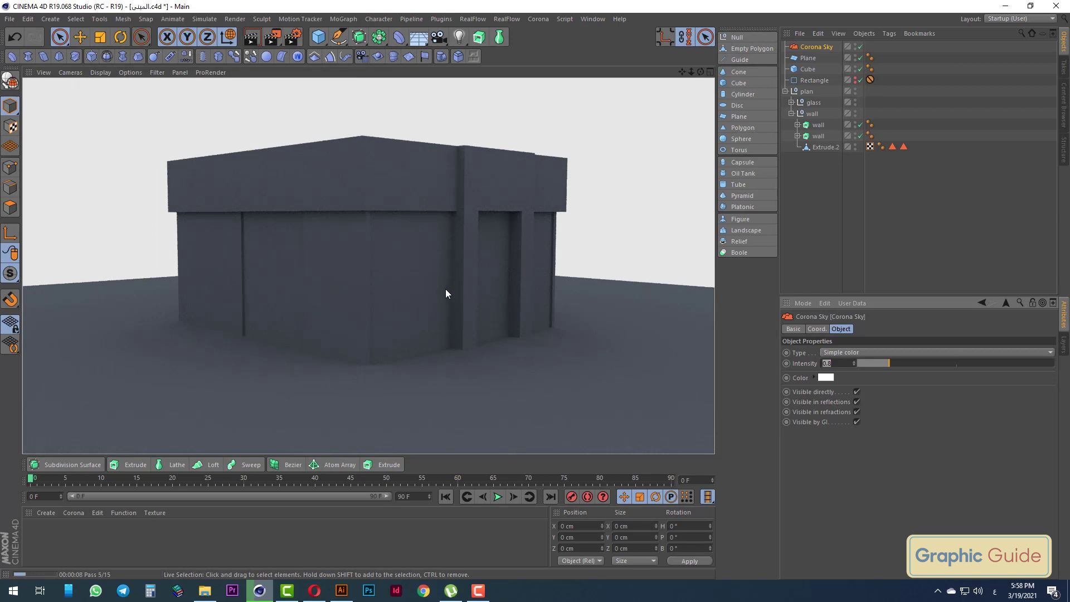
pyautogui.keyDown('alt'); pyautogui.moveTo(444, 290); pyautogui.dragTo(437, 289); pyautogui.keyUp('alt')
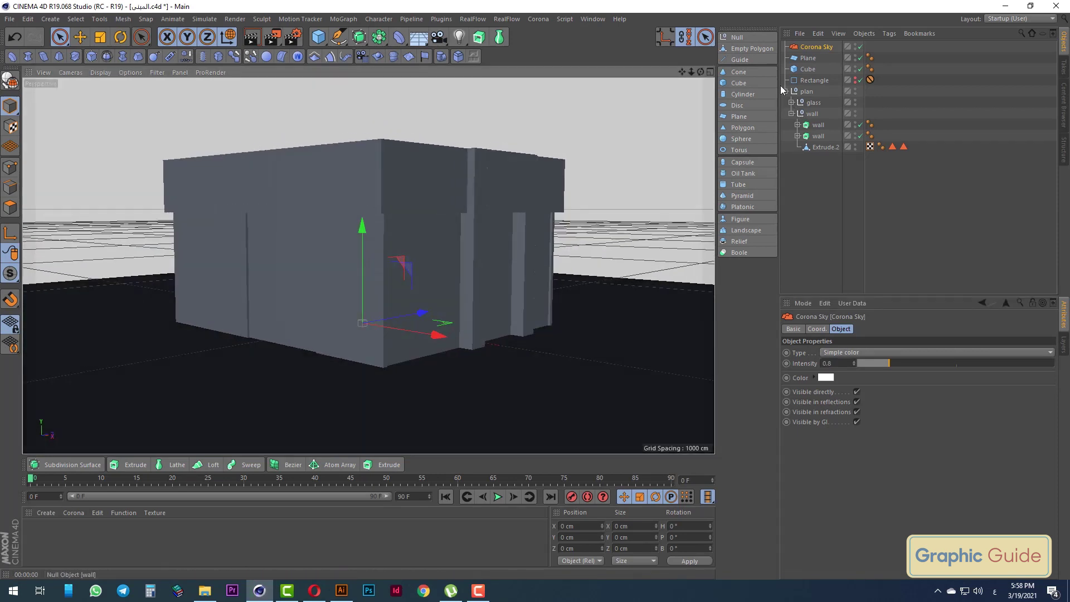
# Duplicate the roof cube as a thin base slab scaled wider than the house
pyautogui.click(807, 69)
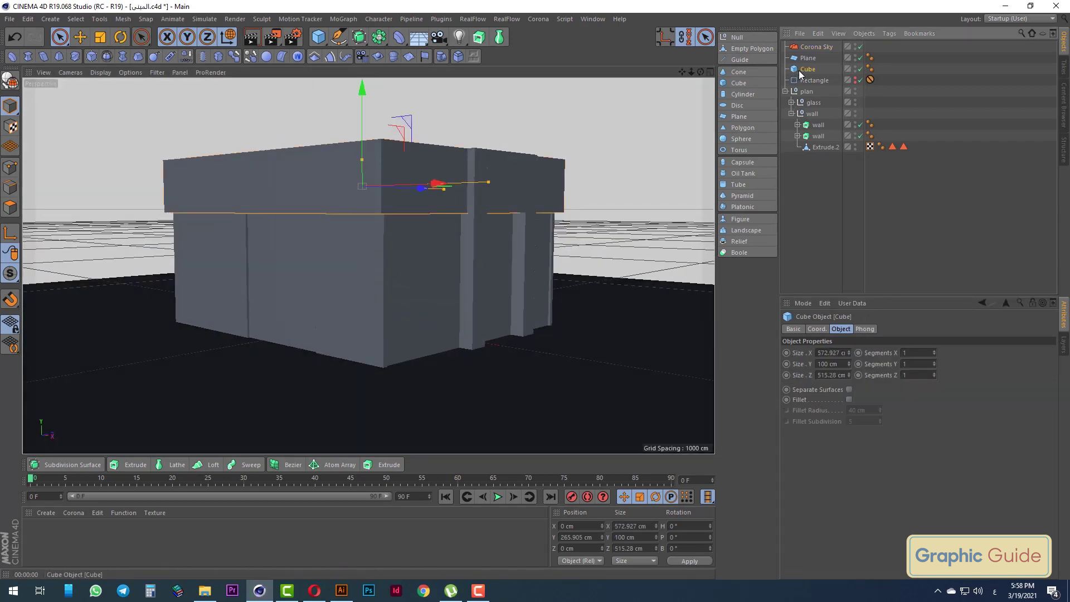
pyautogui.keyDown('ctrl'); pyautogui.moveTo(817, 203); pyautogui.dragTo(817, 202); pyautogui.keyUp('ctrl')
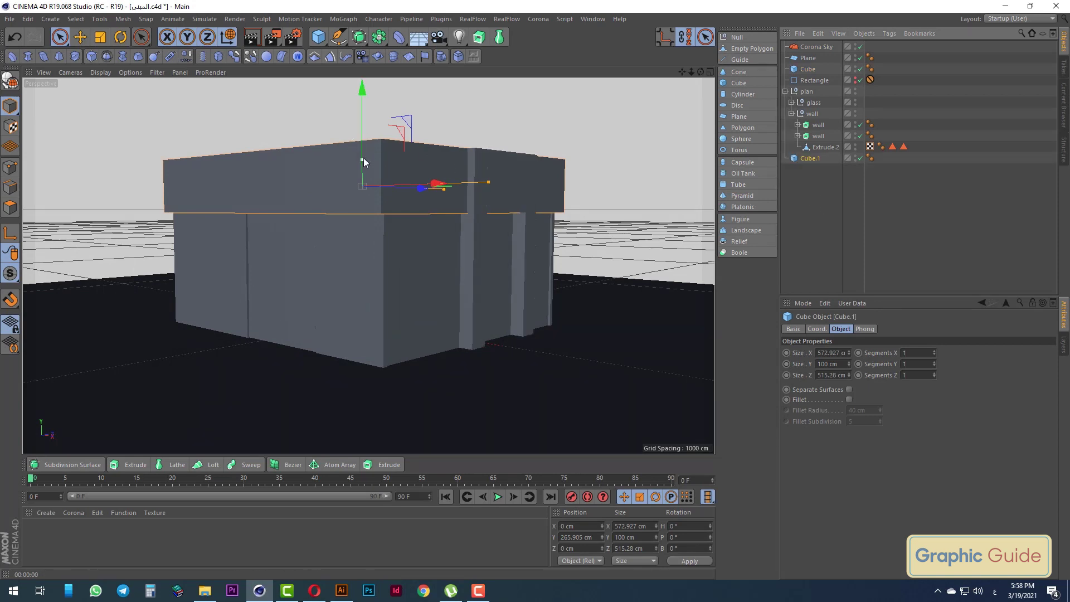
pyautogui.moveTo(363, 159); pyautogui.dragTo(363, 178)
pyautogui.moveTo(363, 132)
pyautogui.mouseDown()
pyautogui.moveTo(369, 244)
pyautogui.moveTo(363, 232)
pyautogui.mouseUp()
pyautogui.press('t')
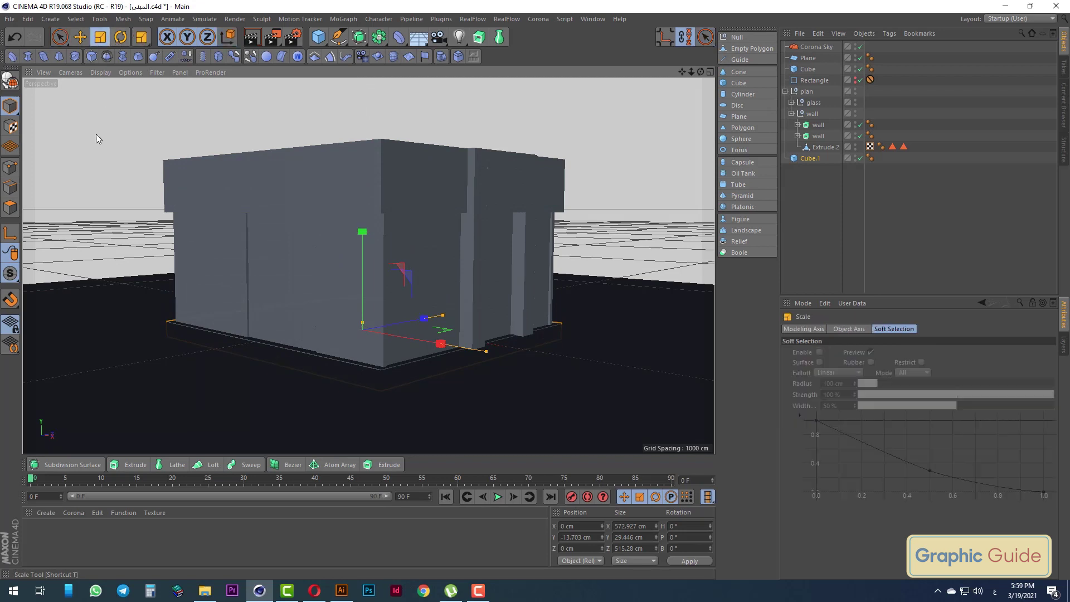
pyautogui.moveTo(98, 136); pyautogui.dragTo(390, 133)
pyautogui.click(60, 37)
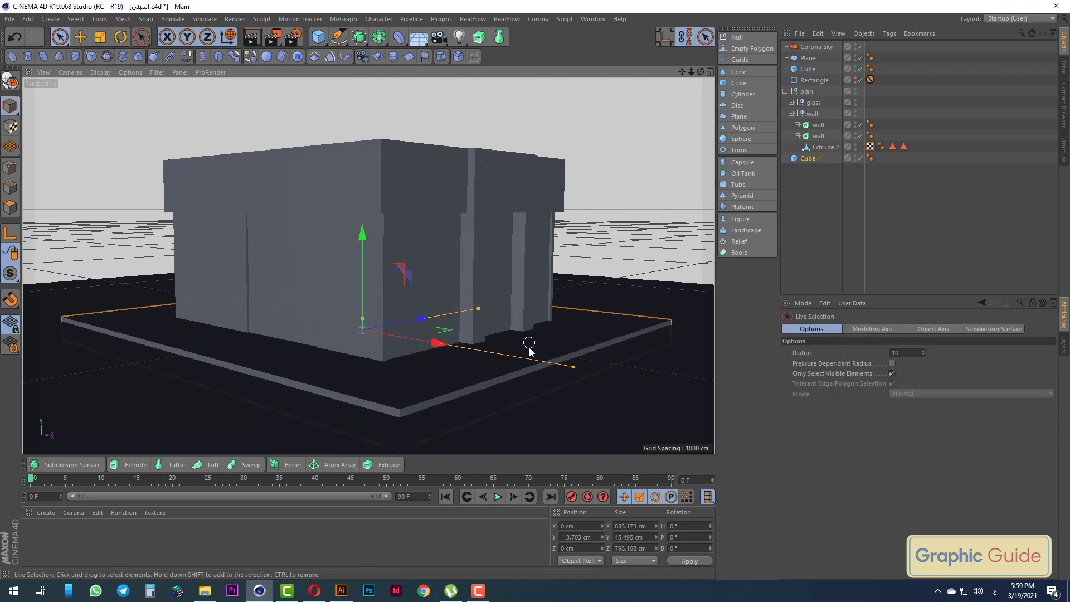
pyautogui.moveTo(363, 320); pyautogui.dragTo(366, 332)
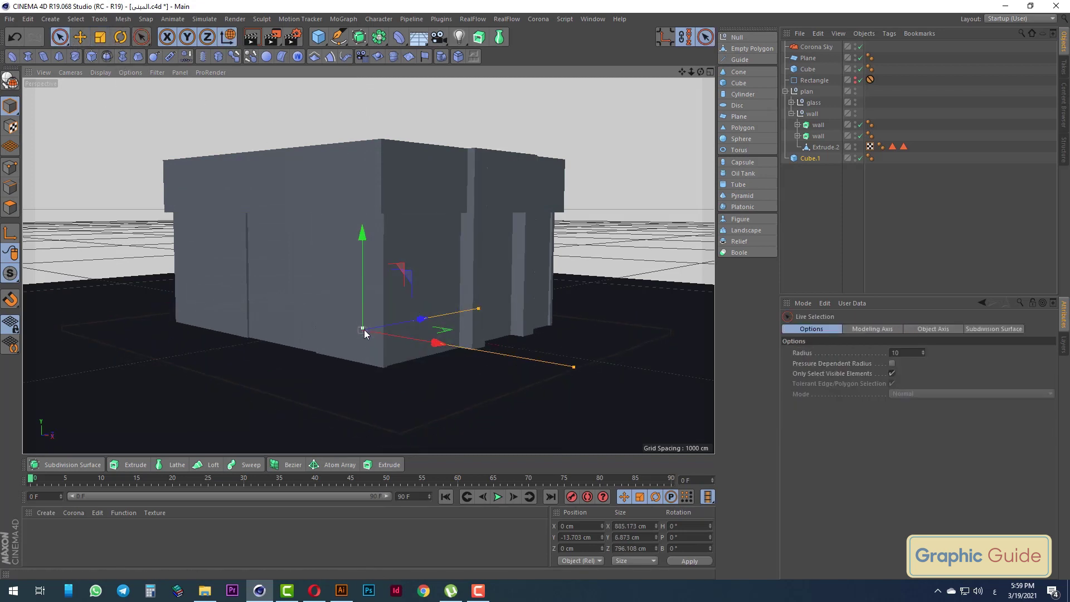
pyautogui.hotkey('ctrl', 'z')
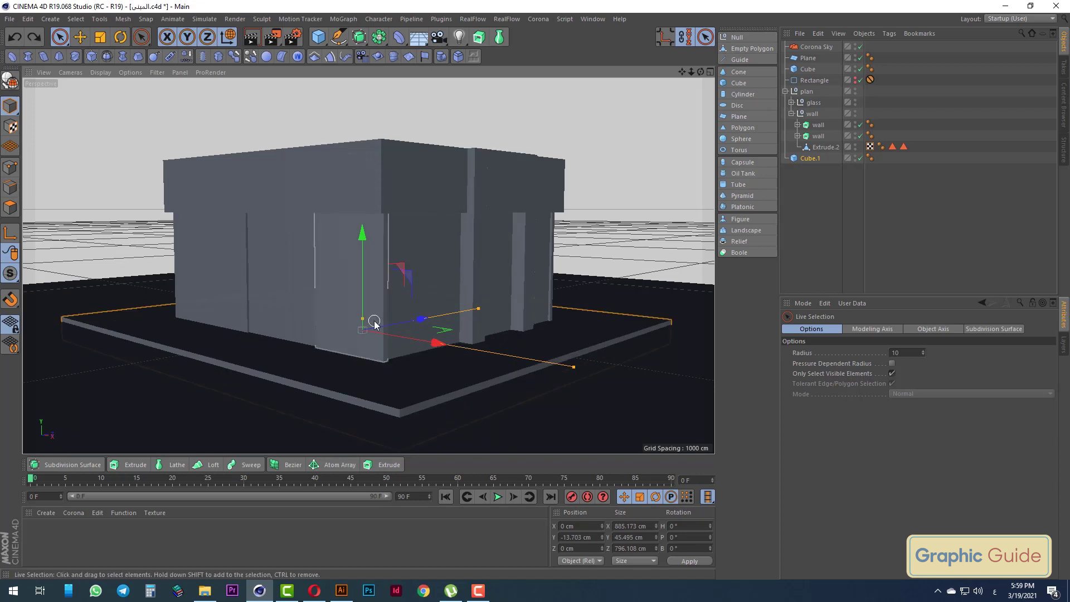
# In front view, reduce the base slab to about 15 cm thick
pyautogui.press('F4')
pyautogui.scroll(-3, 390, 315)
pyautogui.scroll(-2, 424, 329)
pyautogui.scroll(1, 425, 330)
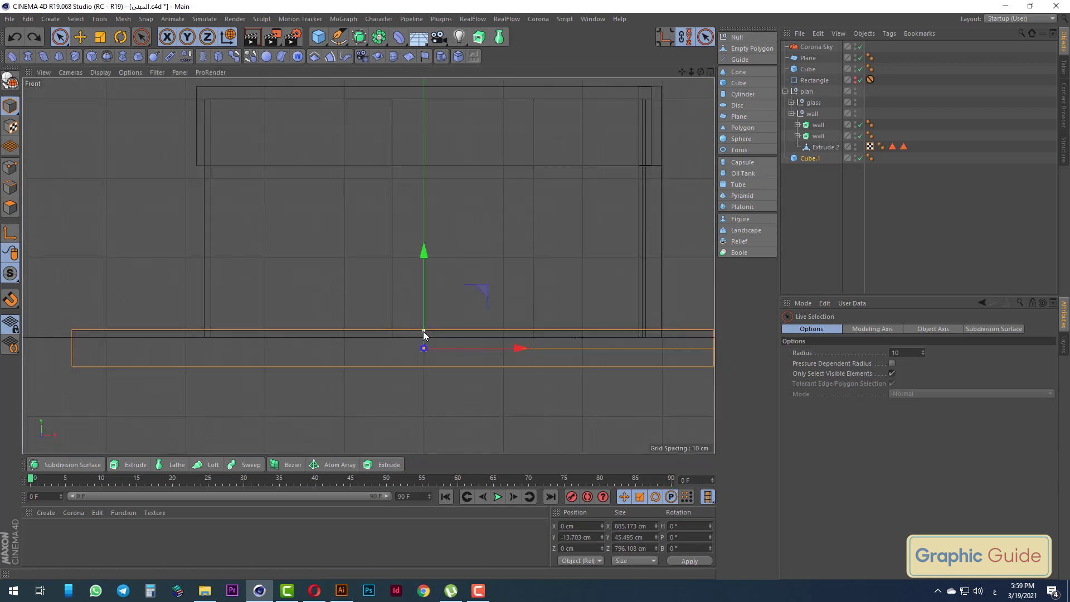
pyautogui.moveTo(423, 331); pyautogui.dragTo(424, 279)
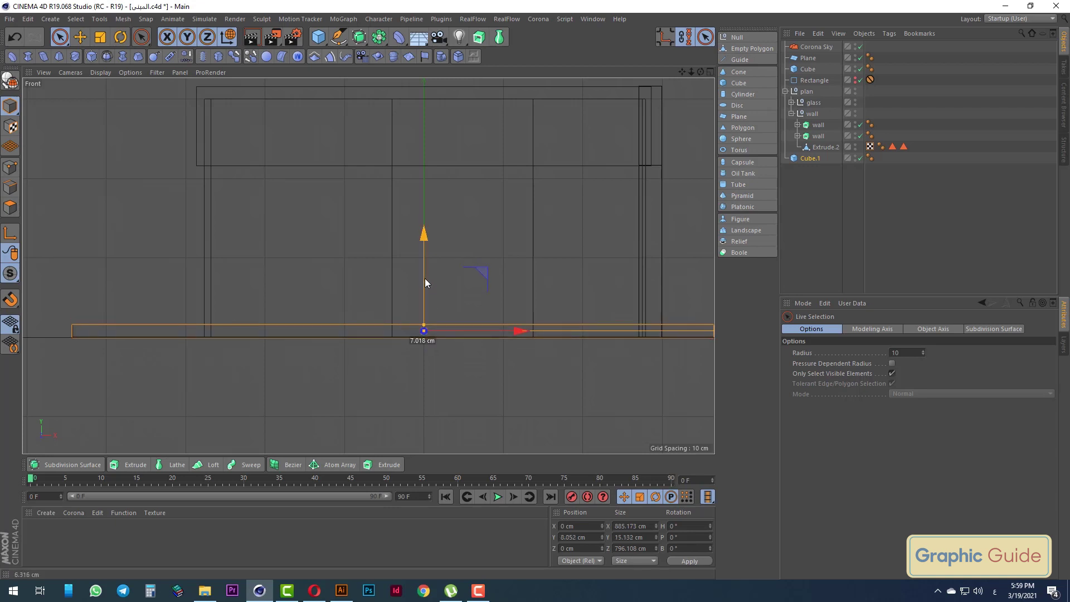
# Select the roof Cube and the plan group and raise them slightly along Y
pyautogui.click(786, 91)
pyautogui.click(805, 69)
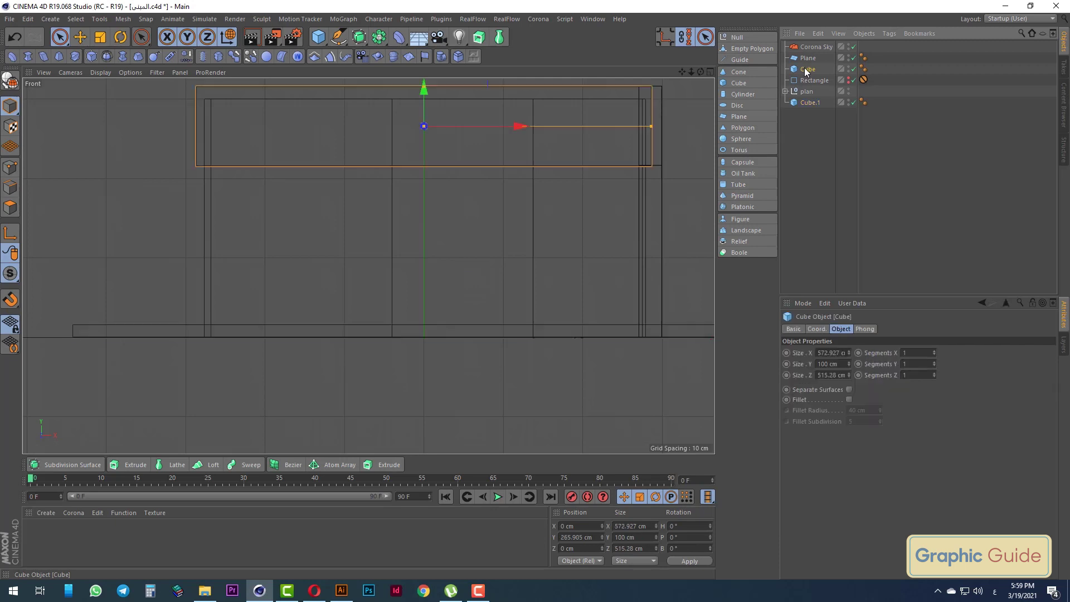
pyautogui.keyDown('ctrl'); pyautogui.click(806, 93); pyautogui.keyUp('ctrl')
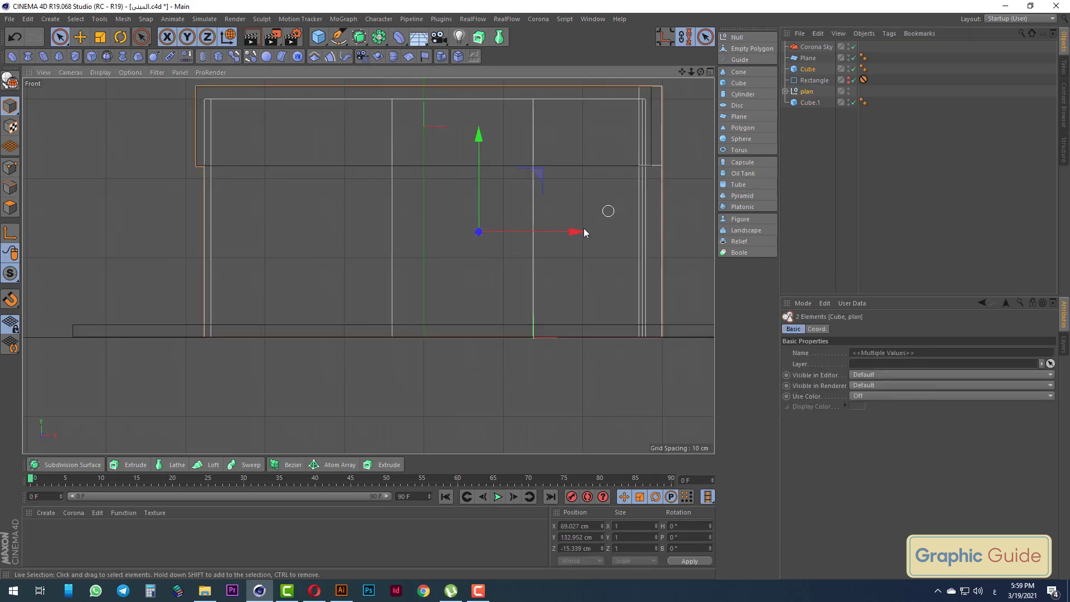
pyautogui.press('F1')
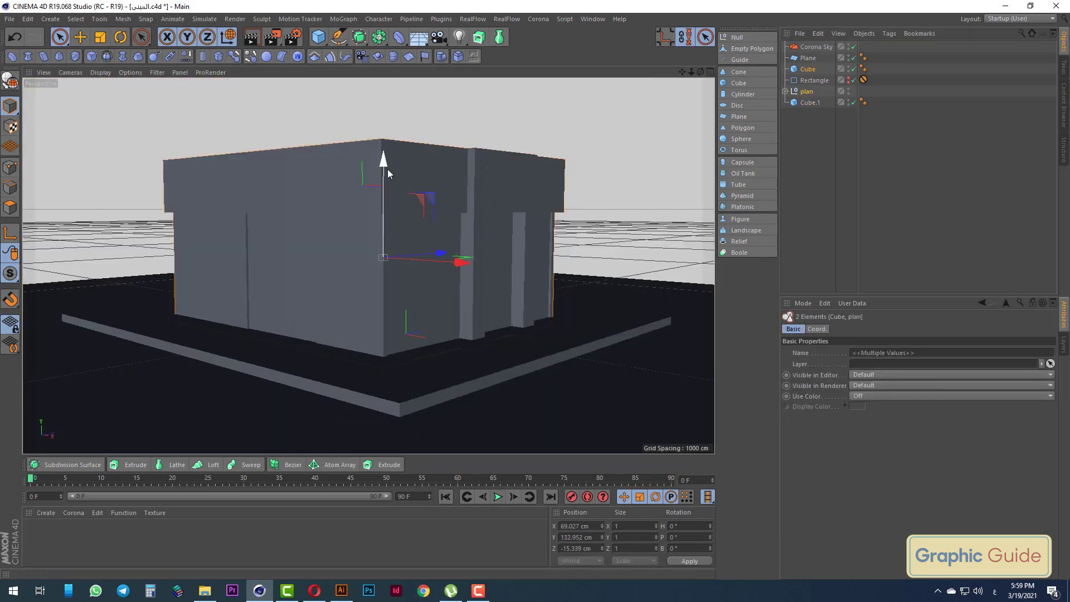
pyautogui.press('F4')
pyautogui.moveTo(474, 146); pyautogui.dragTo(480, 131)
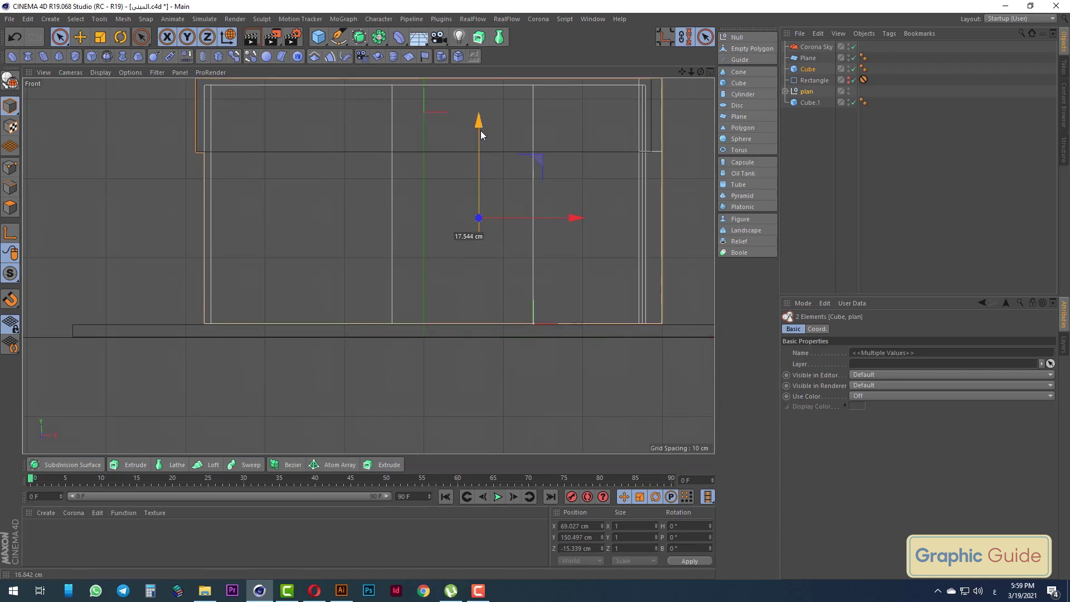
# Delete the Rectangle object and save the scene
pyautogui.press('F1')
pyautogui.click(813, 119)
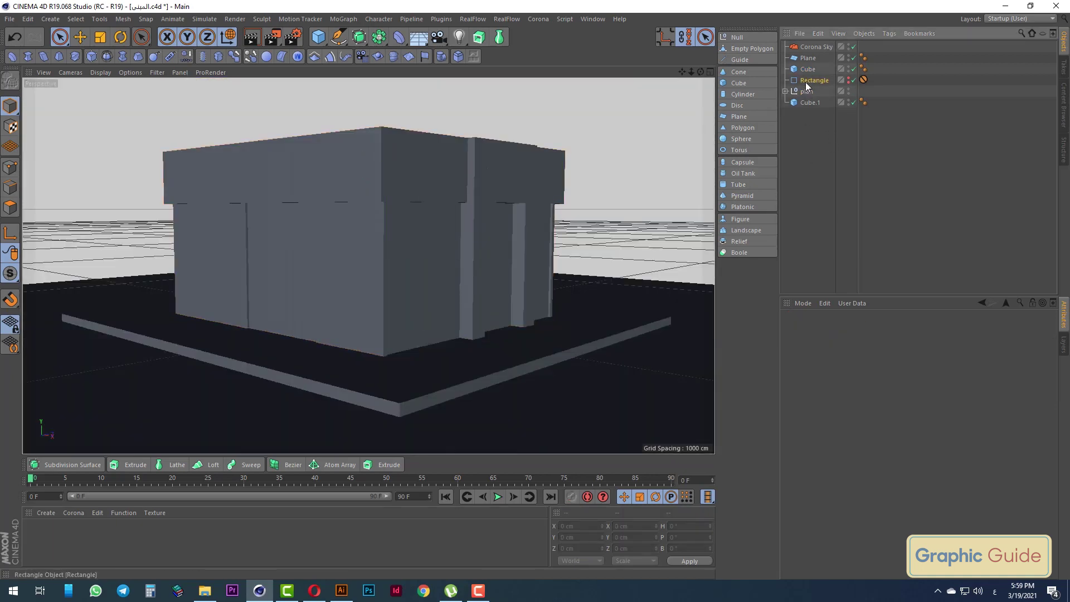
pyautogui.press('Delete')
pyautogui.keyDown('alt'); pyautogui.moveTo(547, 256); pyautogui.dragTo(505, 299); pyautogui.keyUp('alt')
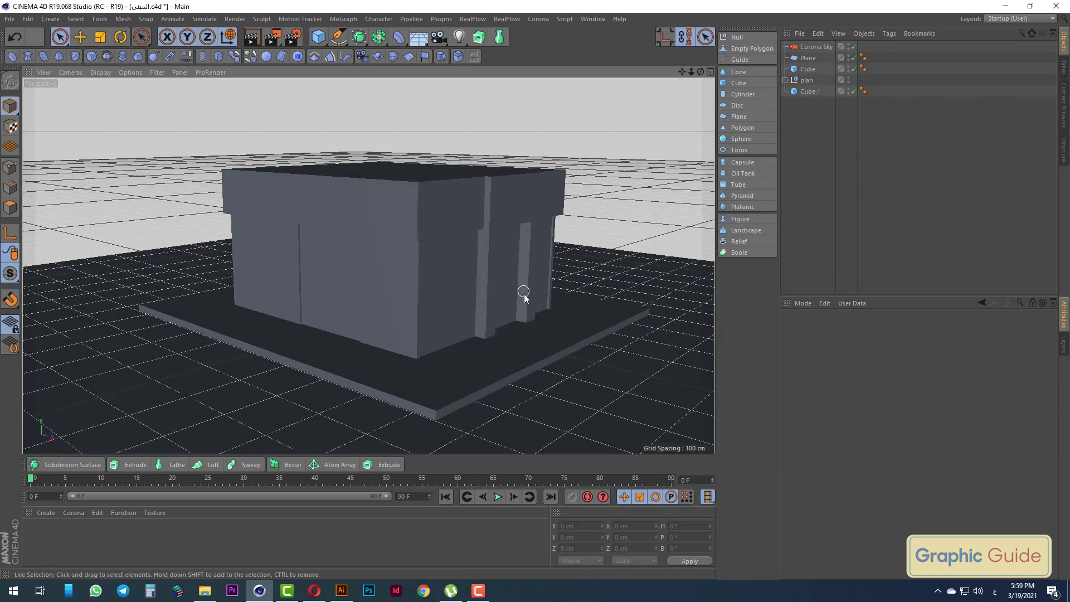
pyautogui.hotkey('ctrl', 's')
pyautogui.press('F4')
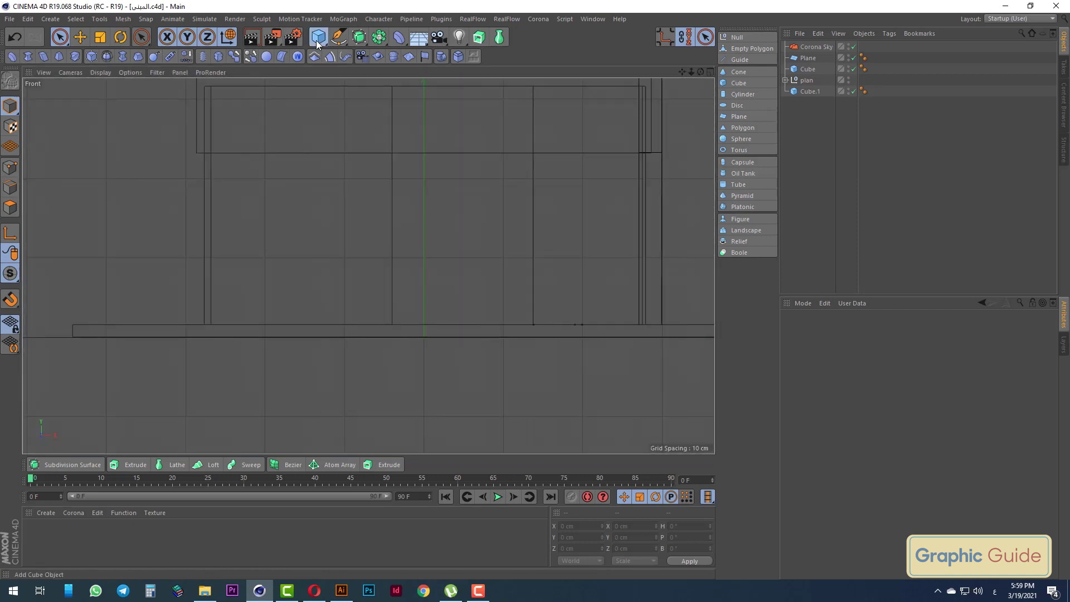
# Add a Sphere and scale it up to about 5530 cm
pyautogui.click(318, 37)
pyautogui.click(550, 75)
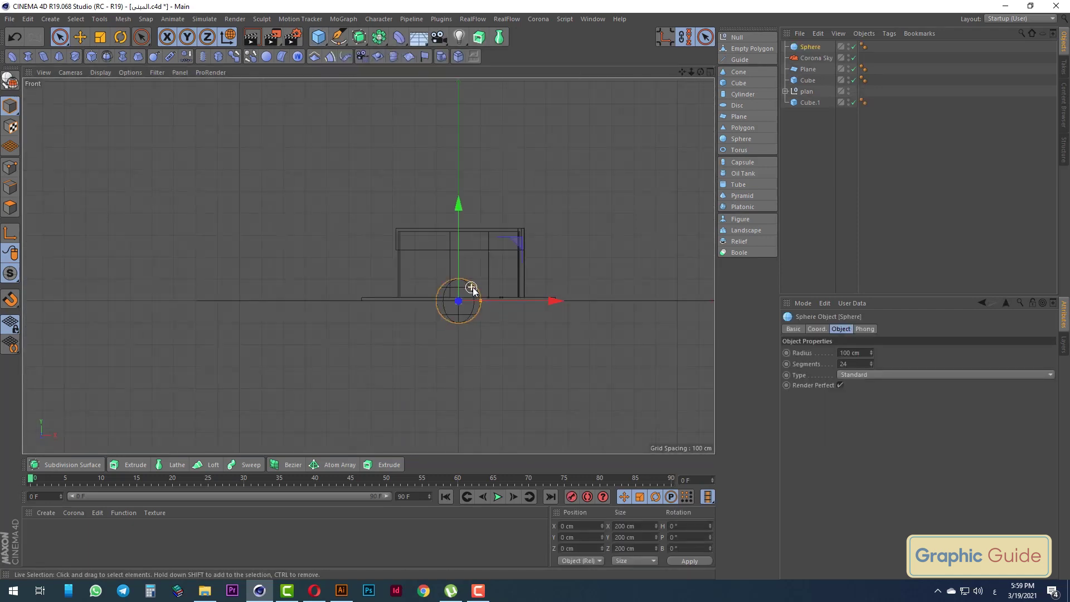
pyautogui.click(99, 39)
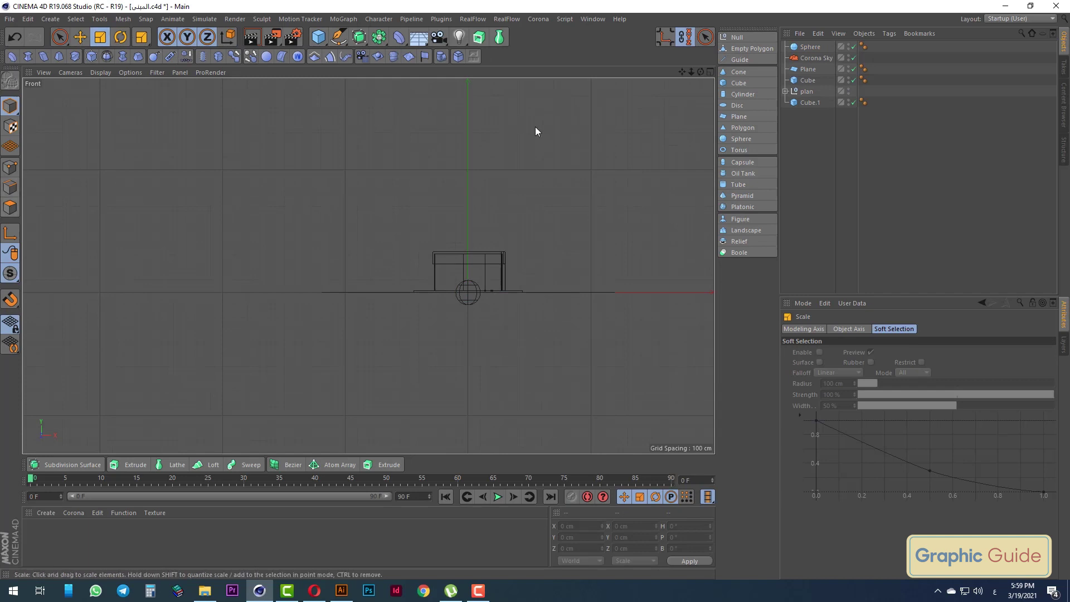
pyautogui.moveTo(313, 206); pyautogui.dragTo(344, 191)
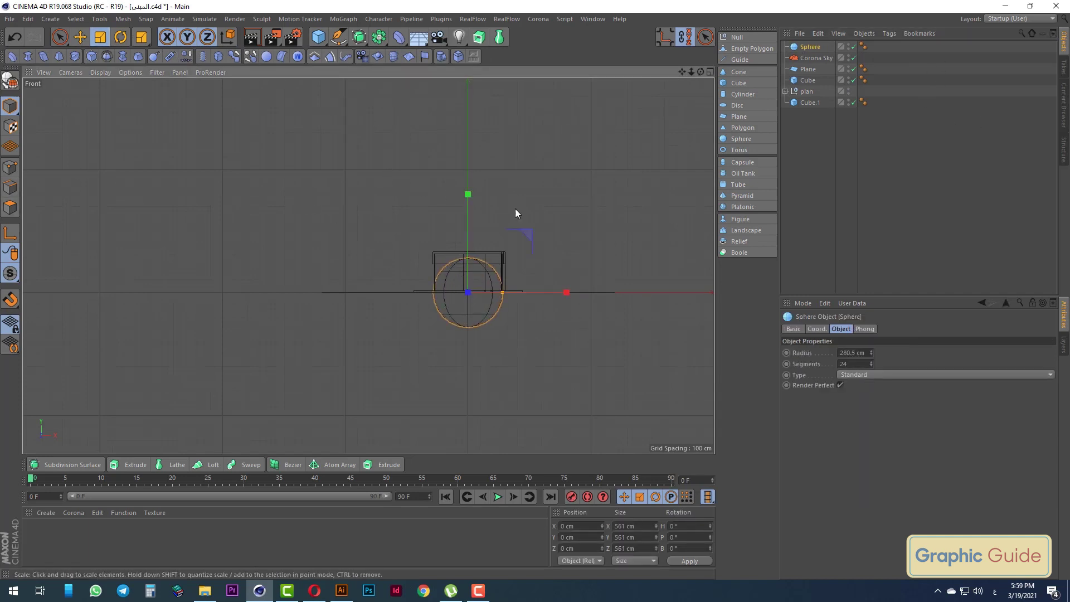
pyautogui.moveTo(515, 212)
pyautogui.mouseDown()
pyautogui.moveTo(227, 161)
pyautogui.moveTo(73, 66)
pyautogui.mouseUp()
pyautogui.click(60, 39)
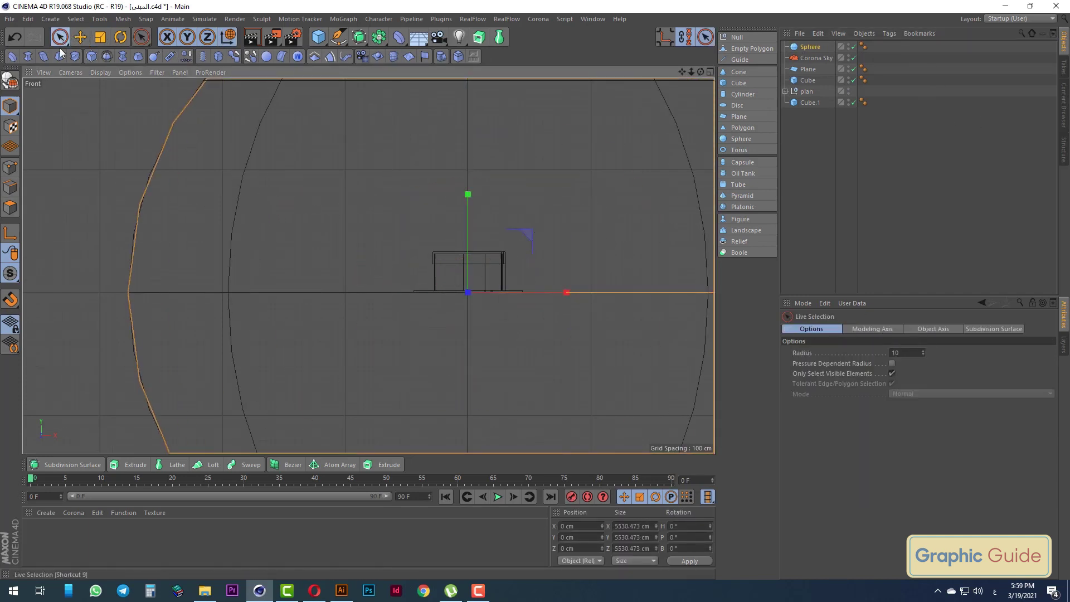
# Make the sphere editable and delete half its points using Rectangle Selection in top view
pyautogui.click(7, 83)
pyautogui.press('F2')
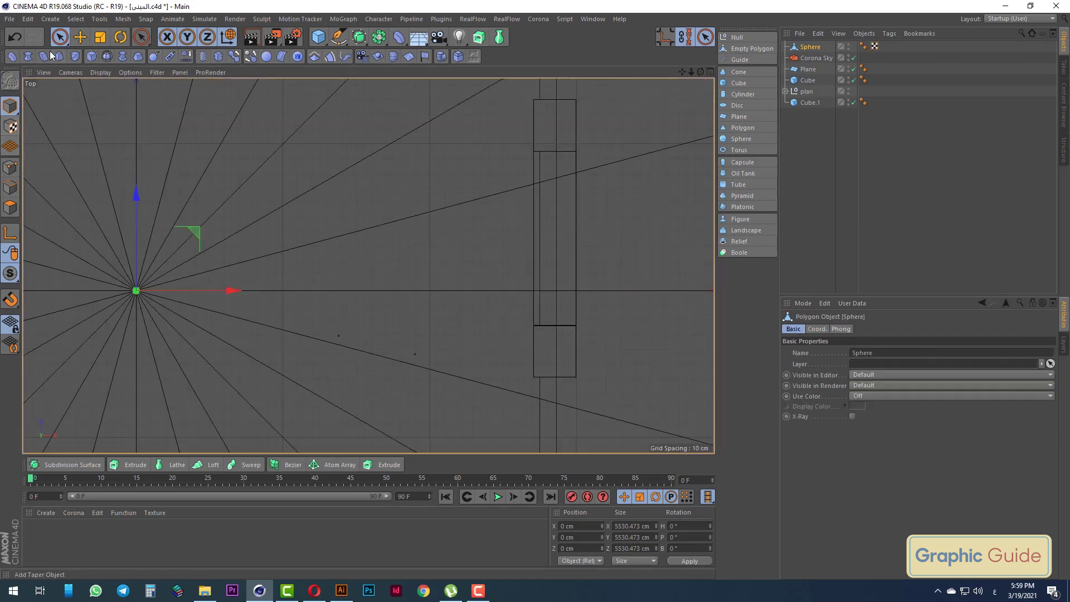
pyautogui.click(57, 44)
pyautogui.click(92, 76)
pyautogui.click(10, 167)
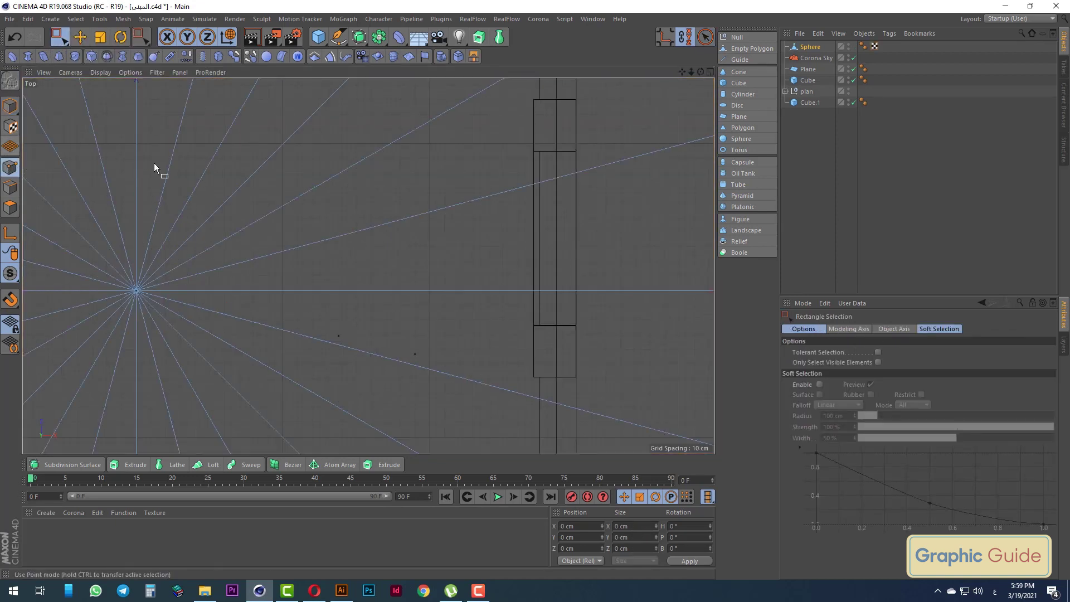
pyautogui.scroll(-4, 431, 146)
pyautogui.scroll(-5, 431, 146)
pyautogui.moveTo(647, 331); pyautogui.dragTo(110, 165)
pyautogui.press('Delete')
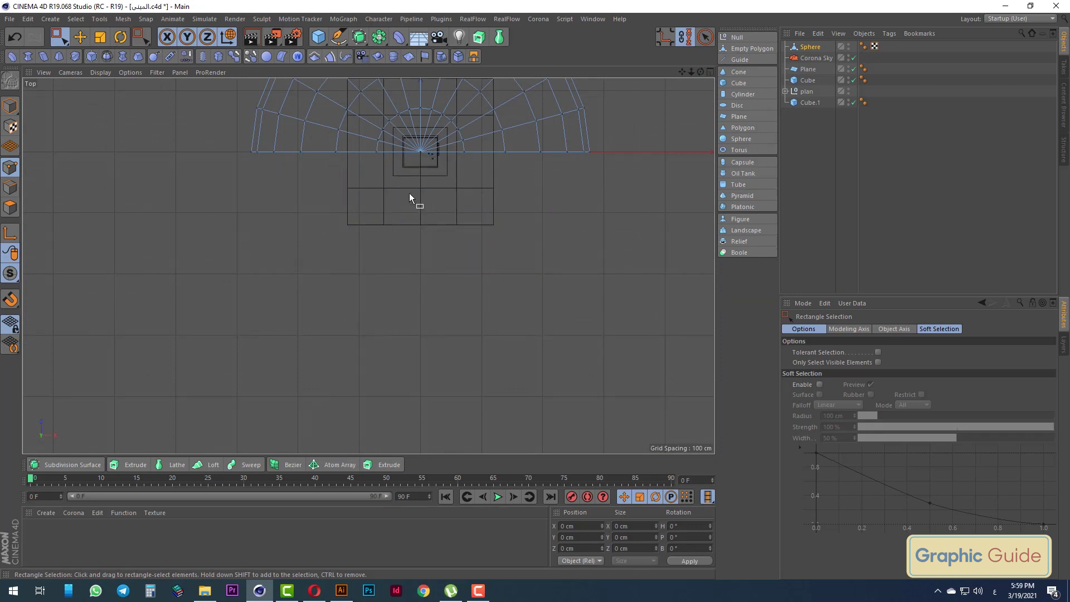
# Delete the top cap points of the half sphere from the front view
pyautogui.press('F4')
pyautogui.scroll(-3, 492, 249)
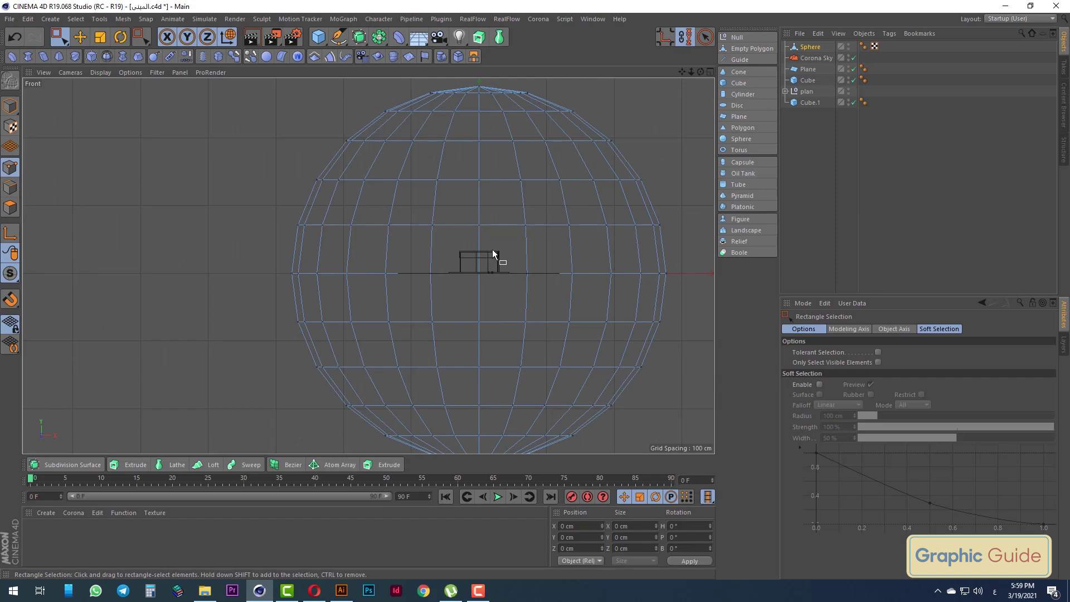
pyautogui.press('F1')
pyautogui.press('F4')
pyautogui.scroll(-1, 463, 190)
pyautogui.moveTo(293, 94); pyautogui.dragTo(644, 144)
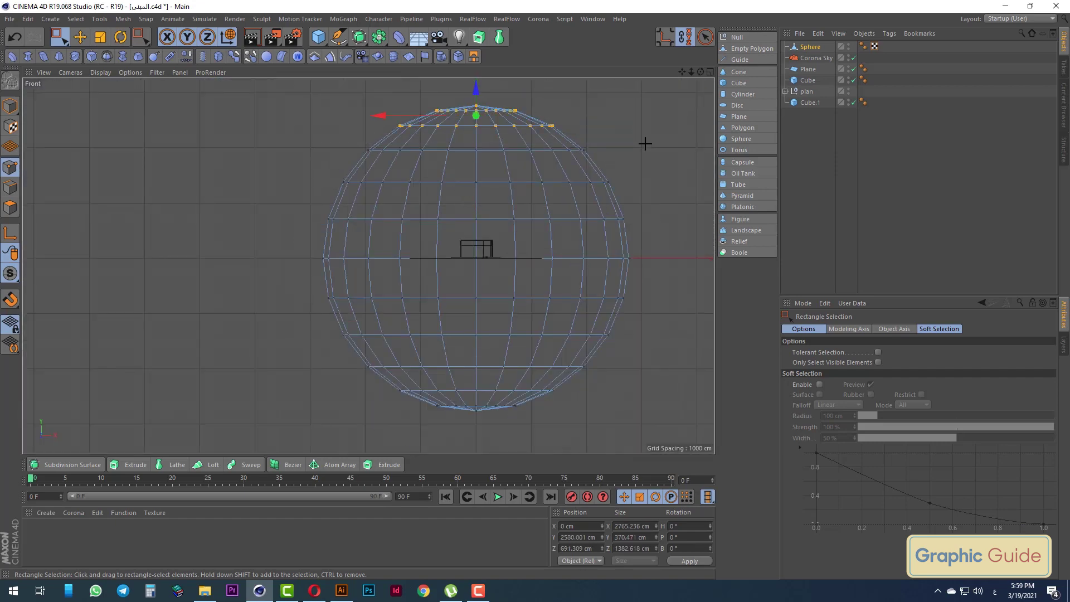
pyautogui.press('Delete')
# Switch to Model mode with the Scale tool to enlarge the dome sphere
pyautogui.press('F1')
pyautogui.scroll(-5, 597, 252)
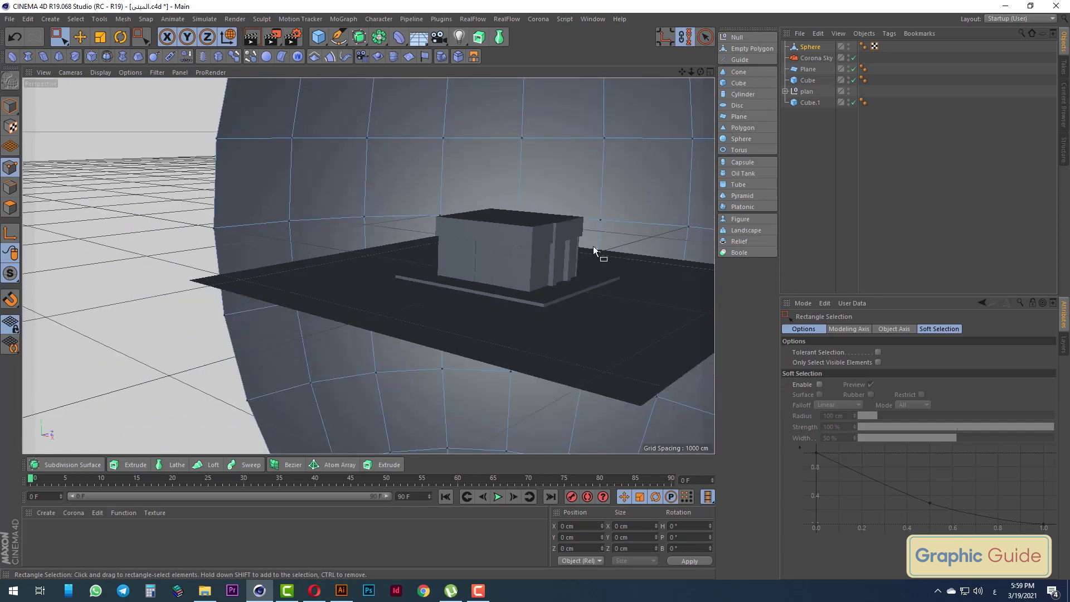
pyautogui.scroll(2, 593, 246)
pyautogui.scroll(2, 601, 255)
pyautogui.scroll(2, 570, 258)
pyautogui.scroll(-2, 568, 269)
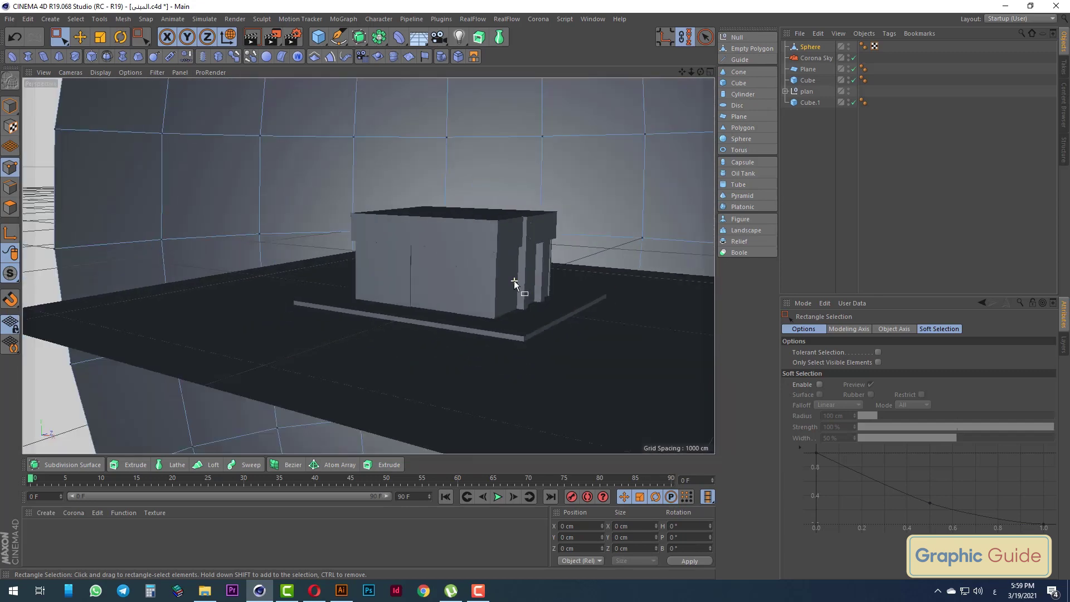
pyautogui.click(99, 37)
pyautogui.click(7, 106)
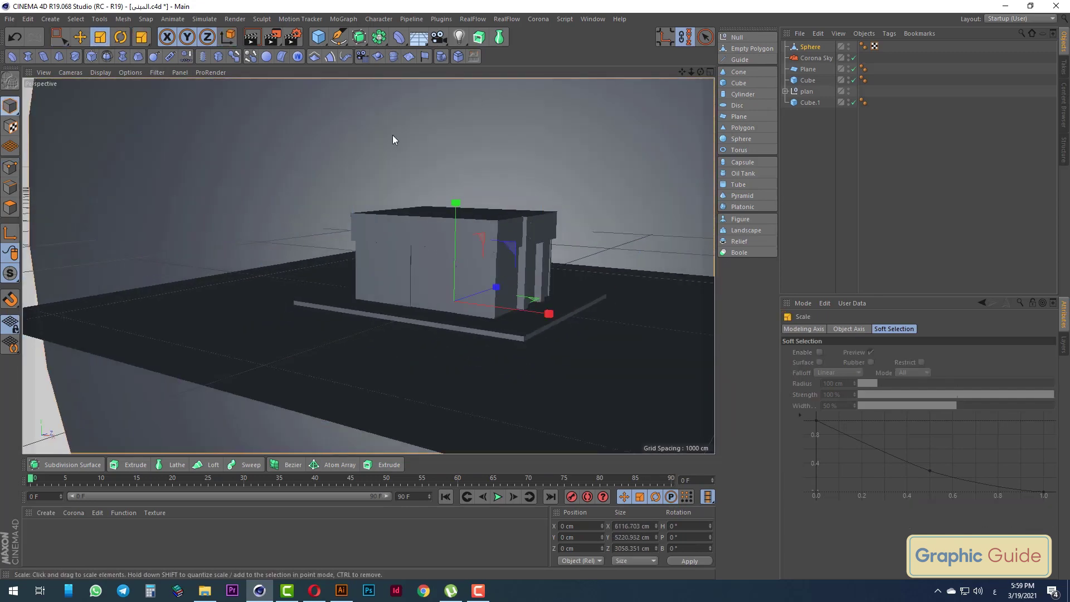
pyautogui.scroll(2, 480, 243)
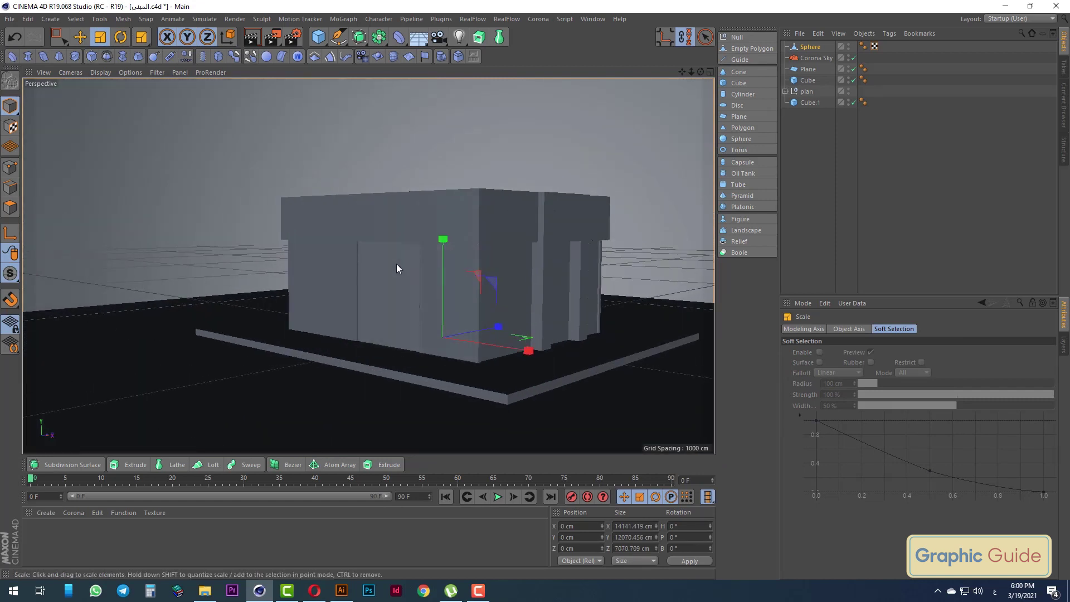
pyautogui.click(47, 512)
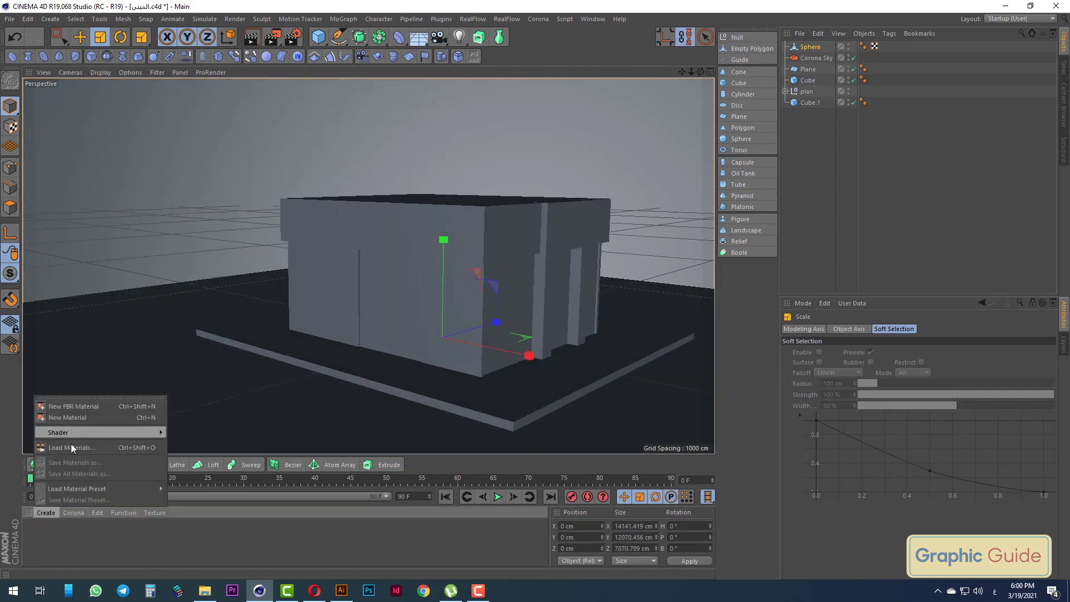
# Create a new Corona material and browse its colour texture to the MATERIAL folder
pyautogui.click(73, 512)
pyautogui.click(93, 408)
pyautogui.click(39, 527)
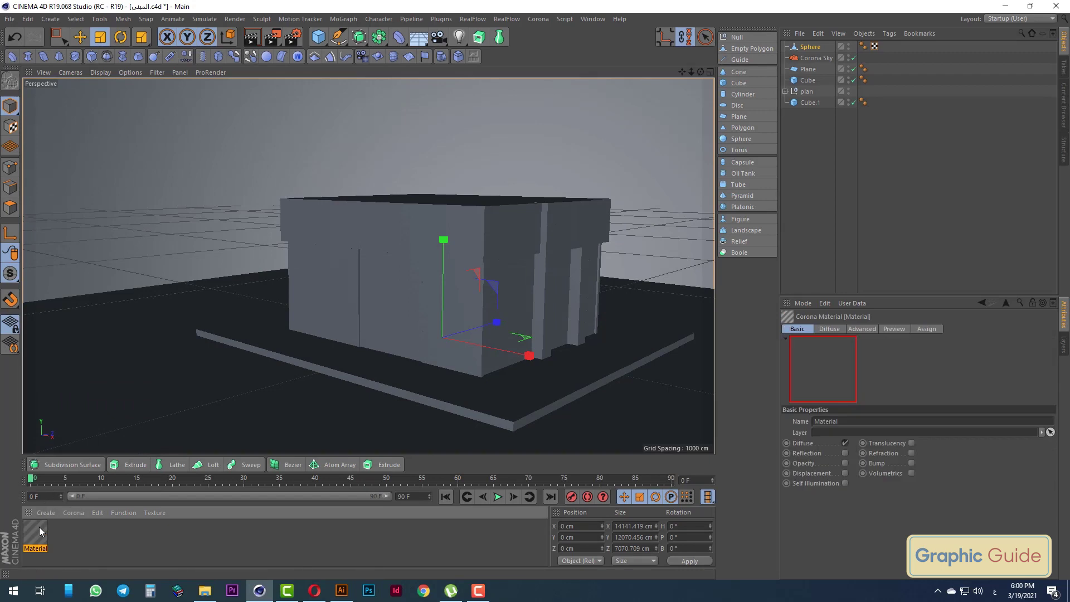
pyautogui.doubleClick(39, 533)
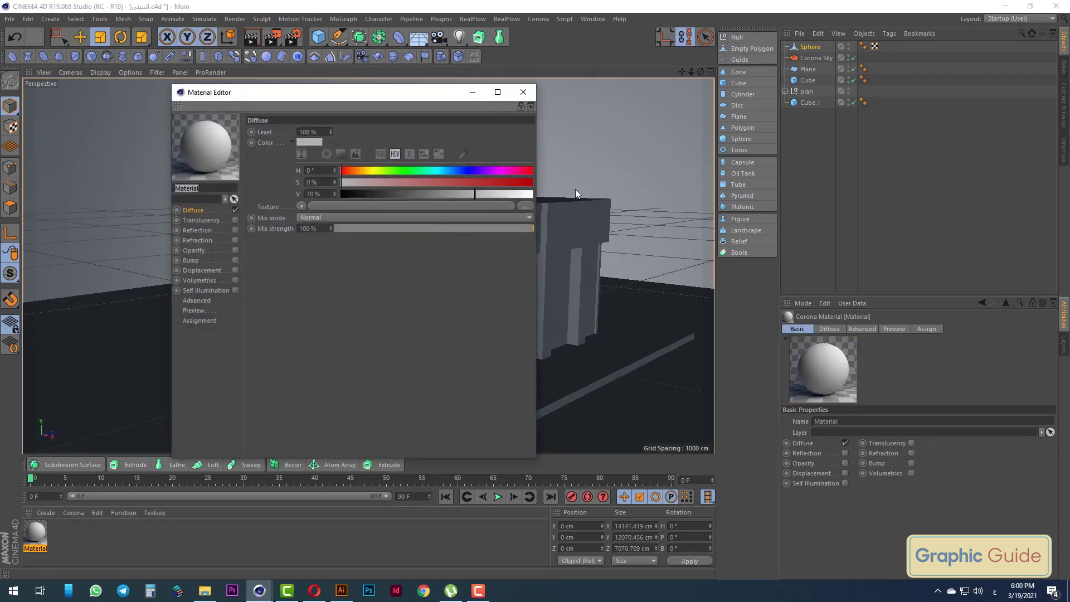
pyautogui.click(523, 207)
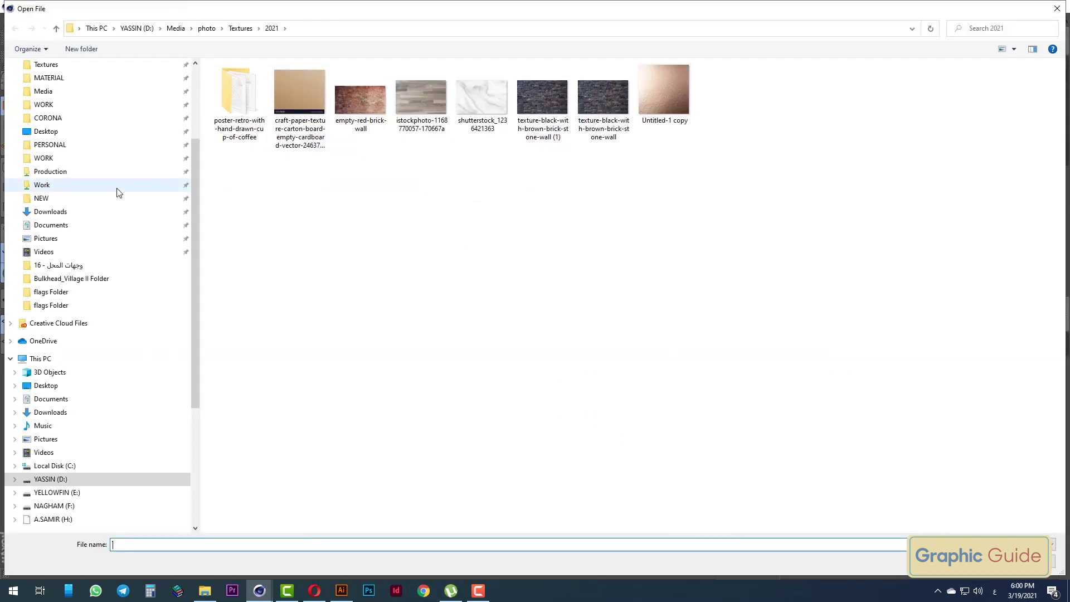
pyautogui.scroll(1, 112, 195)
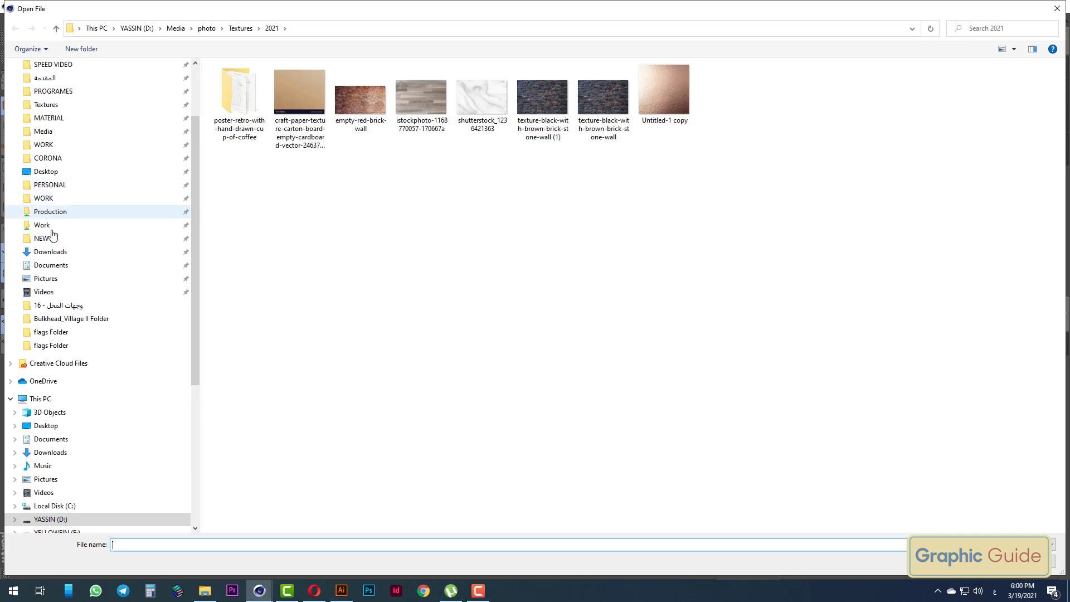
pyautogui.click(61, 118)
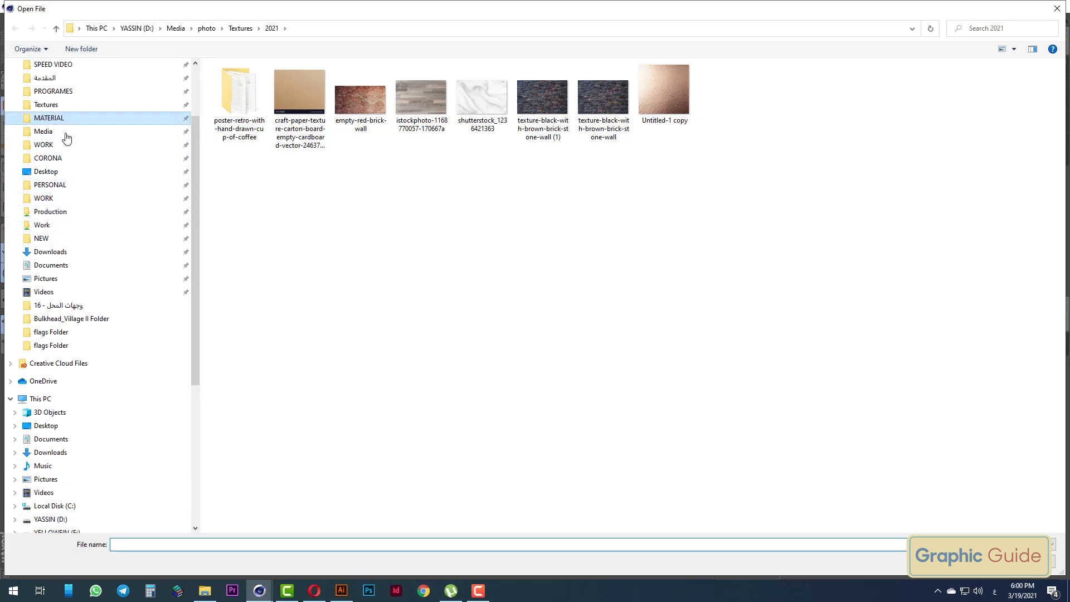
# Load WDF_1979802.jpg as the texture, copy it into the project, and apply the material to Sphere
pyautogui.scroll(-5, 586, 340)
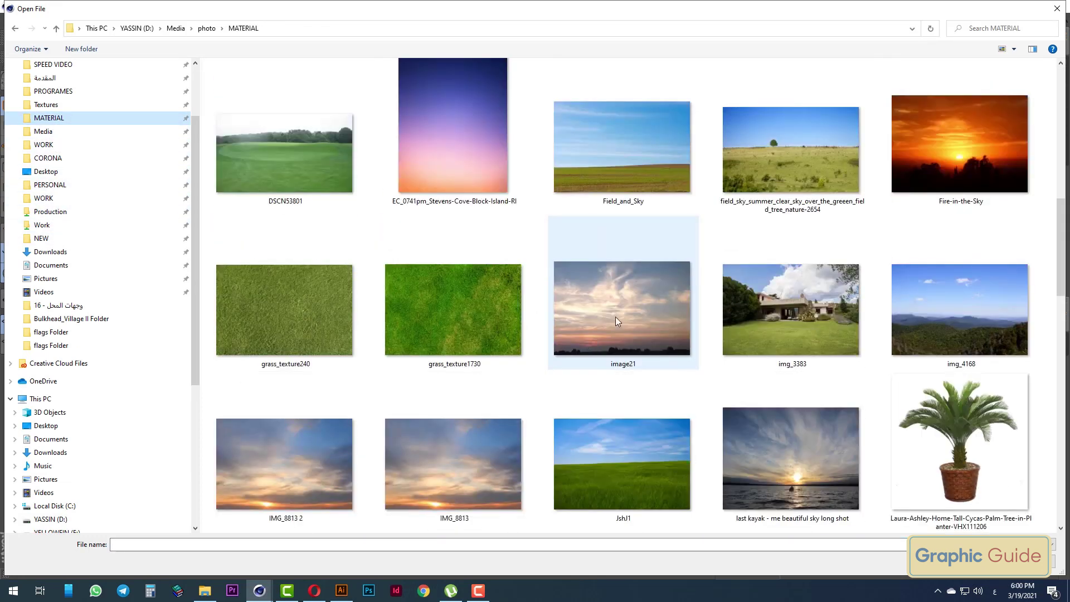
pyautogui.scroll(-3, 689, 284)
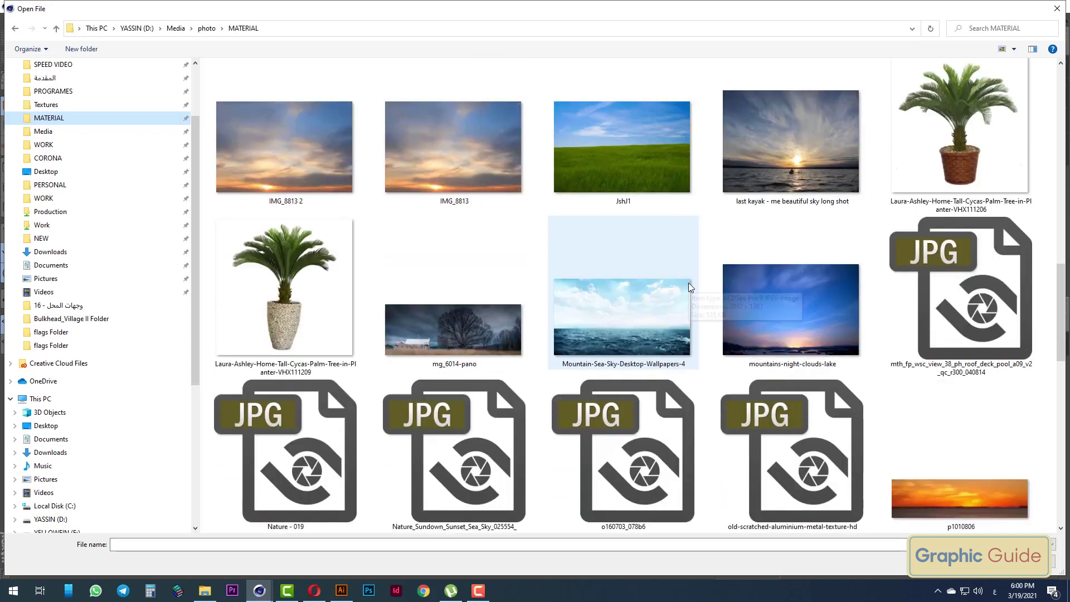
pyautogui.scroll(6, 689, 284)
pyautogui.scroll(2, 688, 284)
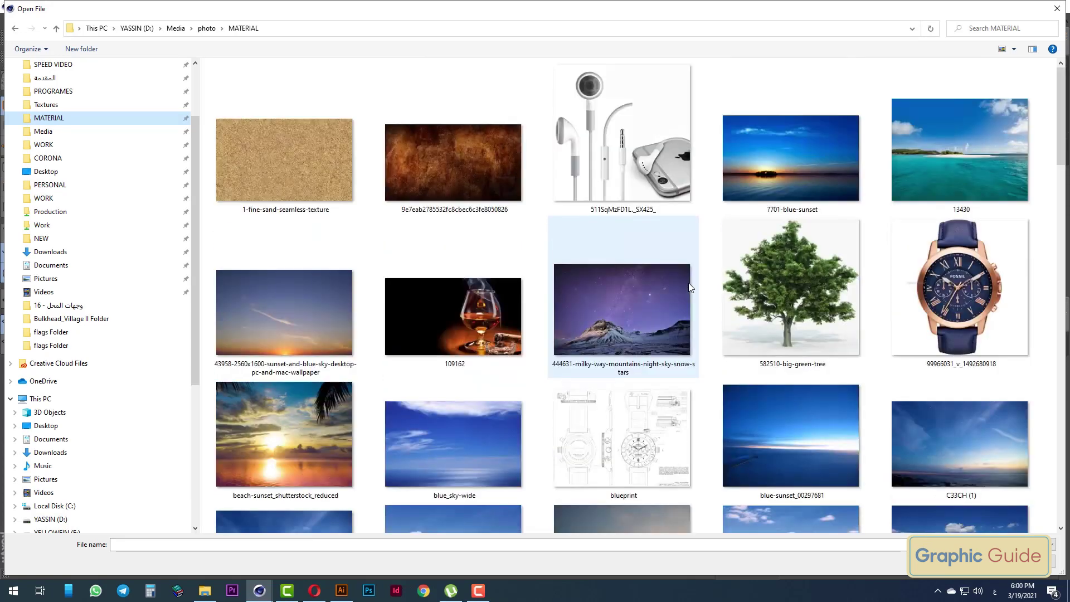
pyautogui.scroll(-5, 688, 287)
pyautogui.scroll(-2, 689, 287)
pyautogui.scroll(-4, 689, 287)
pyautogui.scroll(-4, 689, 287)
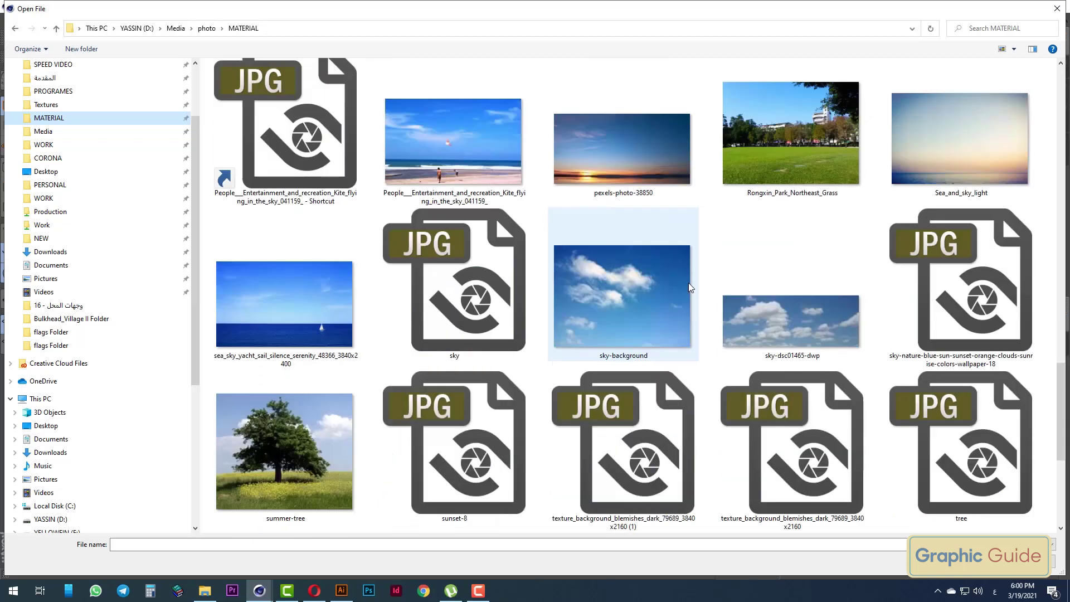
pyautogui.scroll(-1, 689, 287)
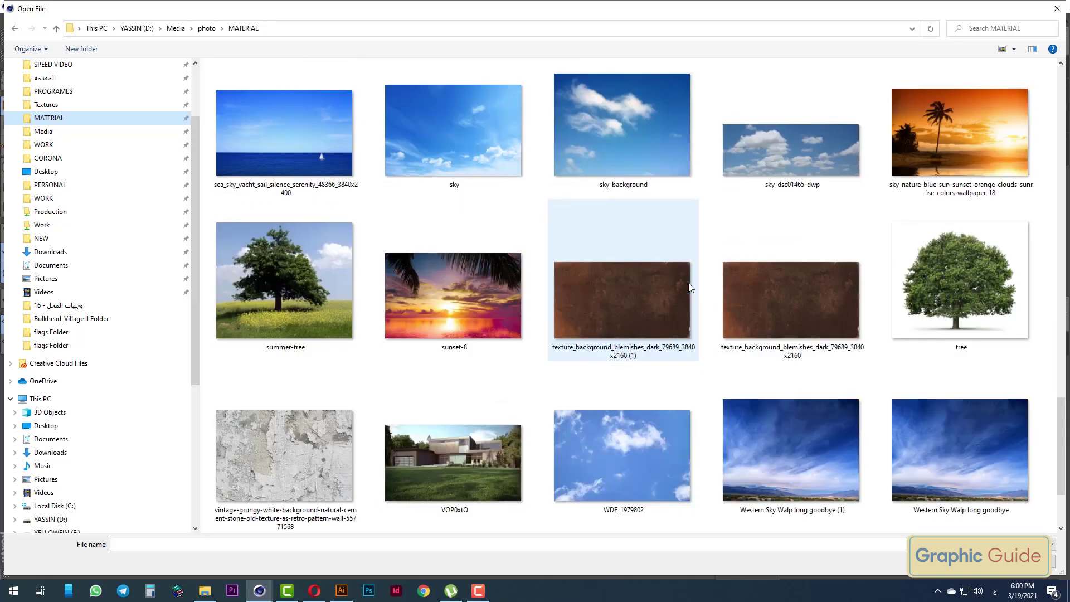
pyautogui.doubleClick(619, 460)
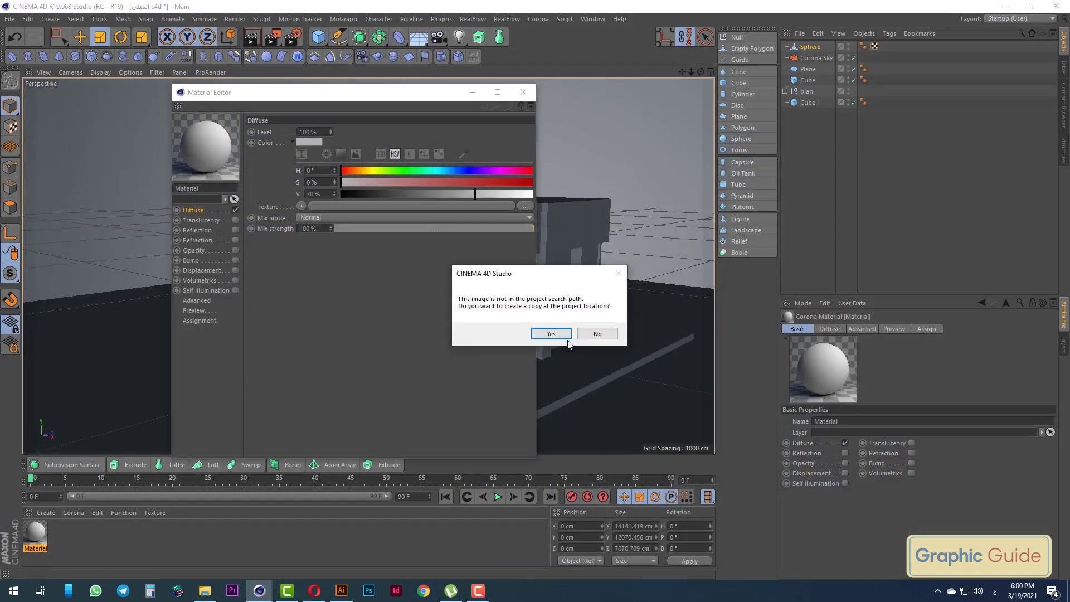
pyautogui.click(559, 335)
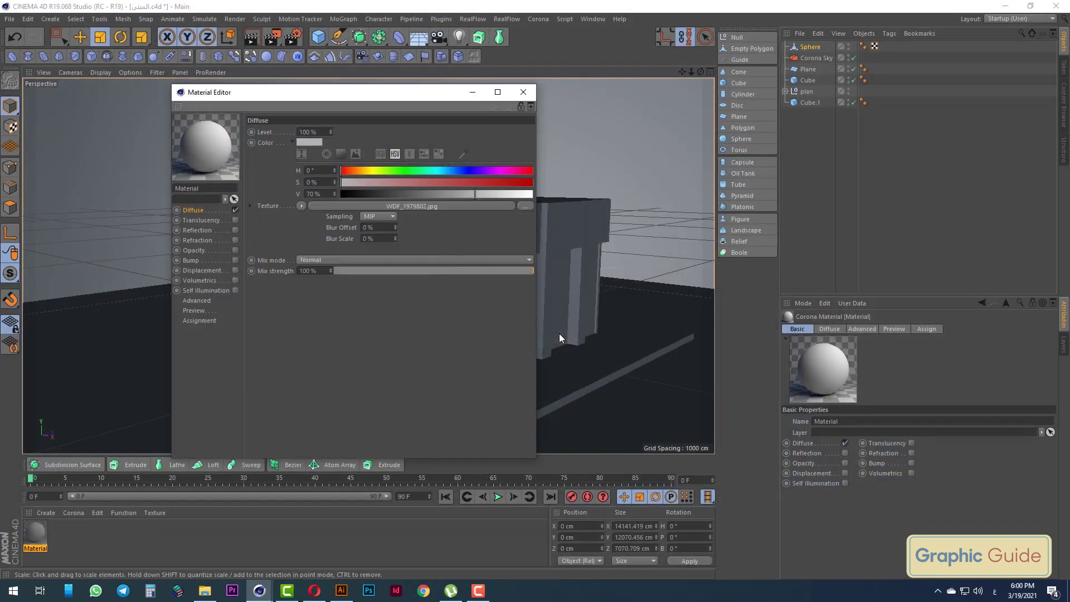
pyautogui.click(527, 94)
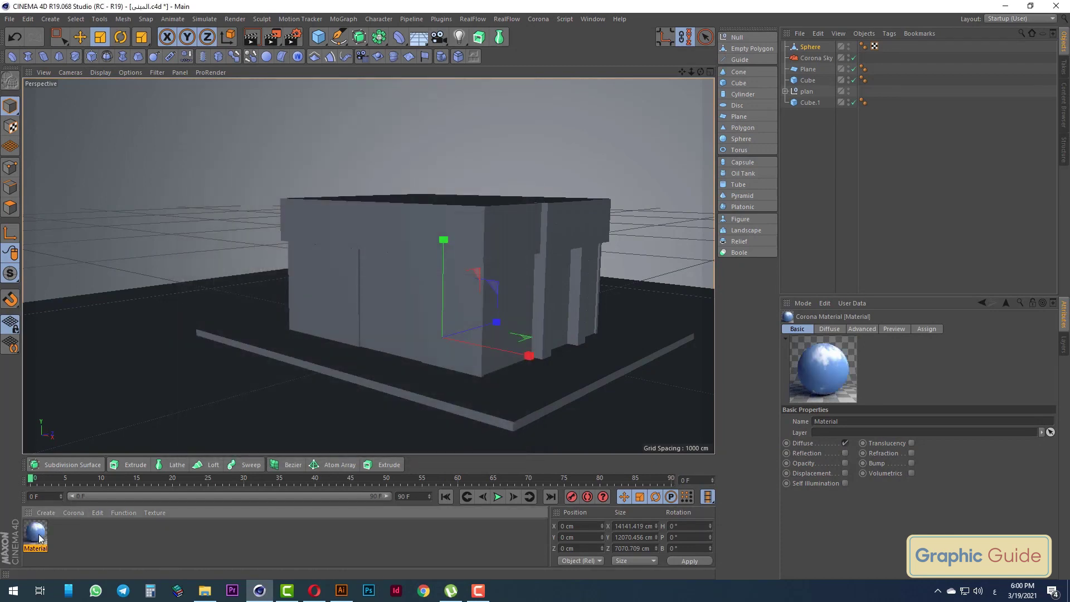
pyautogui.moveTo(37, 533); pyautogui.dragTo(218, 192)
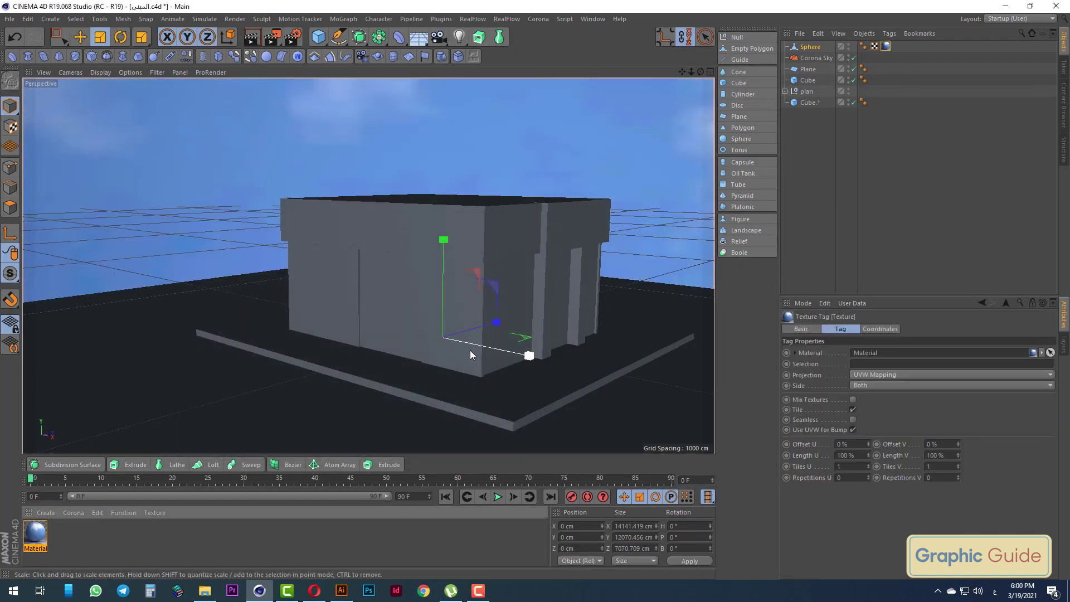
# Scale the ground Plane to 21166.669 cm and render a preview
pyautogui.keyDown('alt'); pyautogui.moveTo(470, 350); pyautogui.dragTo(485, 381); pyautogui.keyUp('alt')
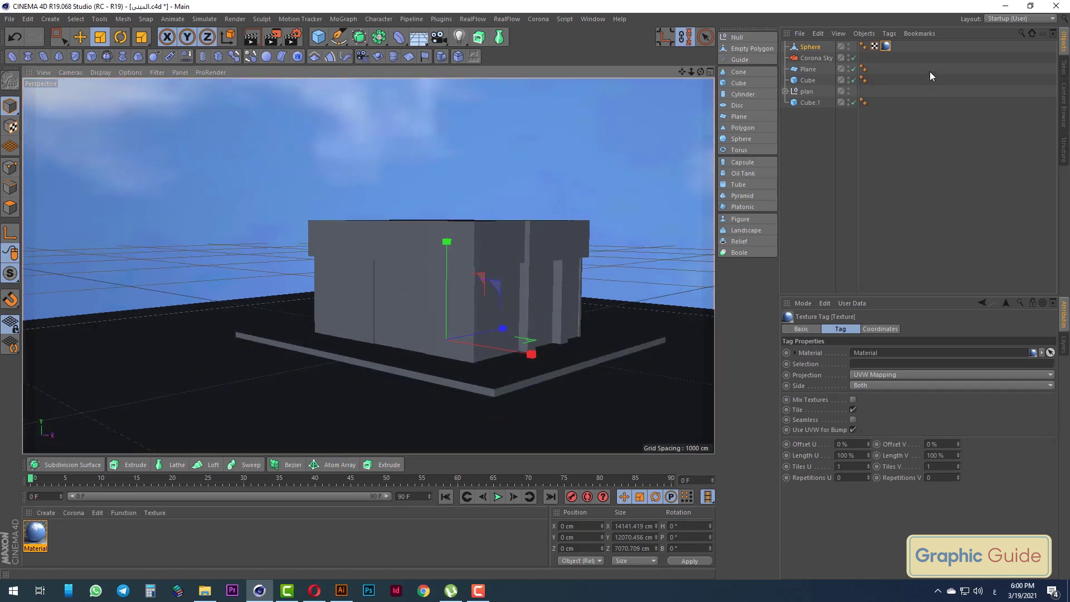
pyautogui.press('Down')
pyautogui.press('Down')
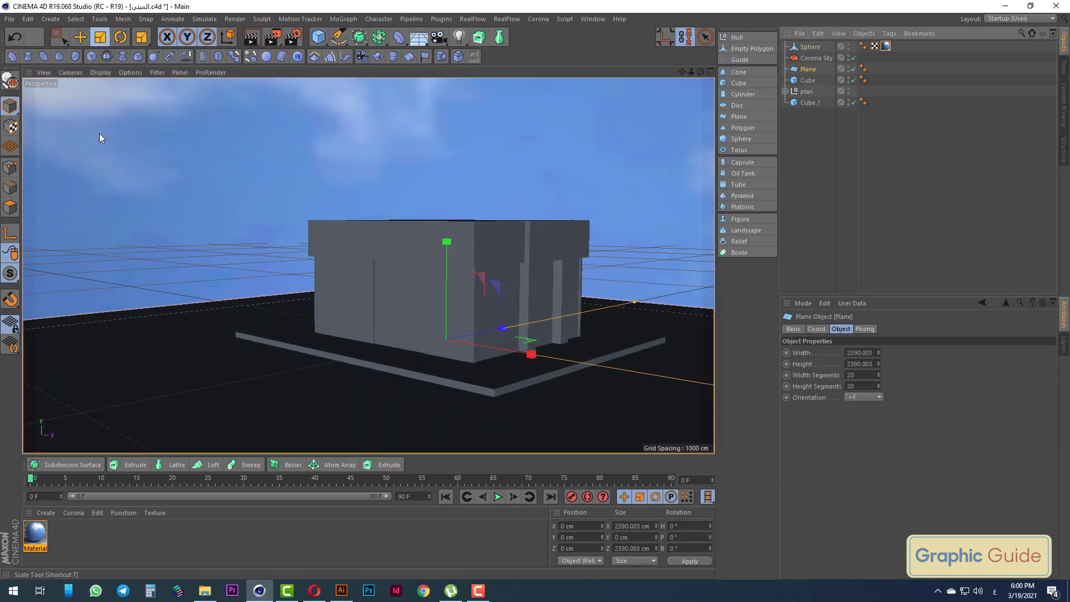
pyautogui.moveTo(99, 138); pyautogui.dragTo(27, 143)
pyautogui.click(251, 37)
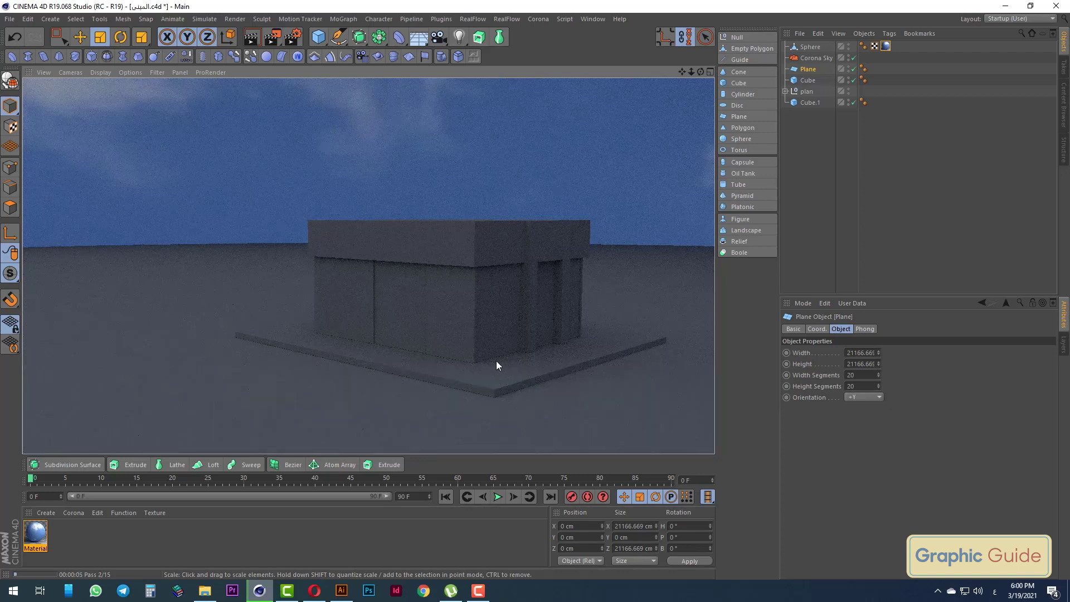
# Check the storefront reference in Illustrator, then expand the plan group in Point mode
pyautogui.scroll(5, 492, 367)
pyautogui.hotkey('alt', 'Tab')
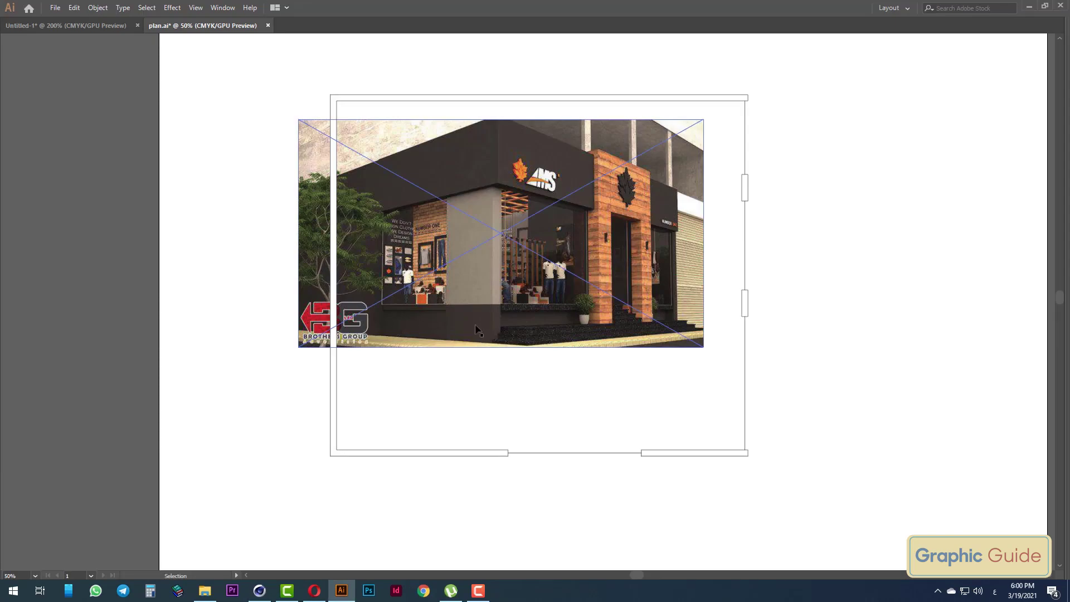
pyautogui.hotkey('alt', 'Tab')
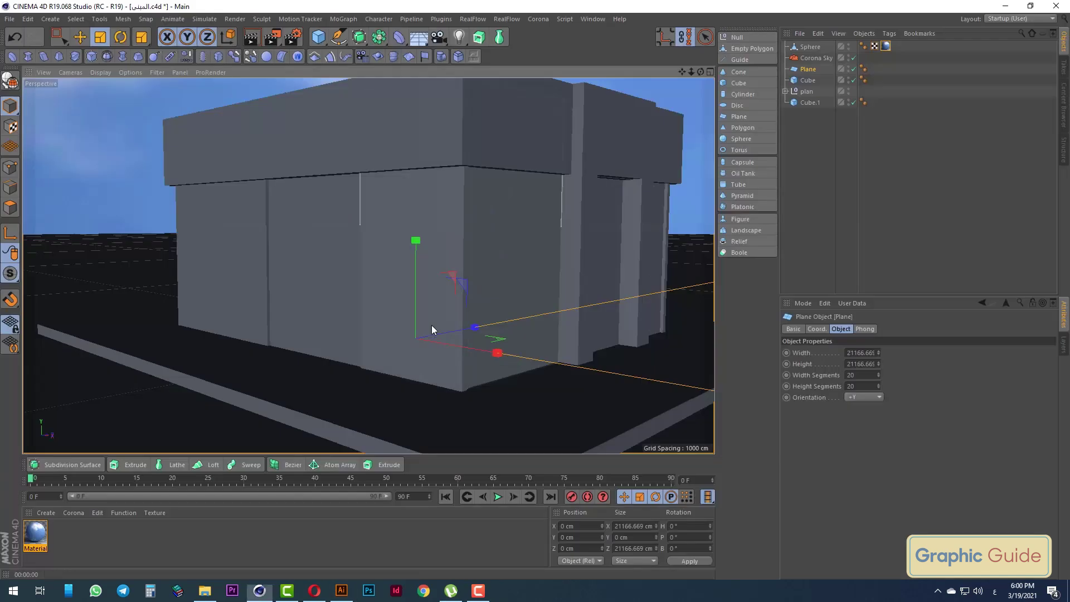
pyautogui.hotkey('alt', 'Tab')
pyautogui.hotkey('alt', 'Tab')
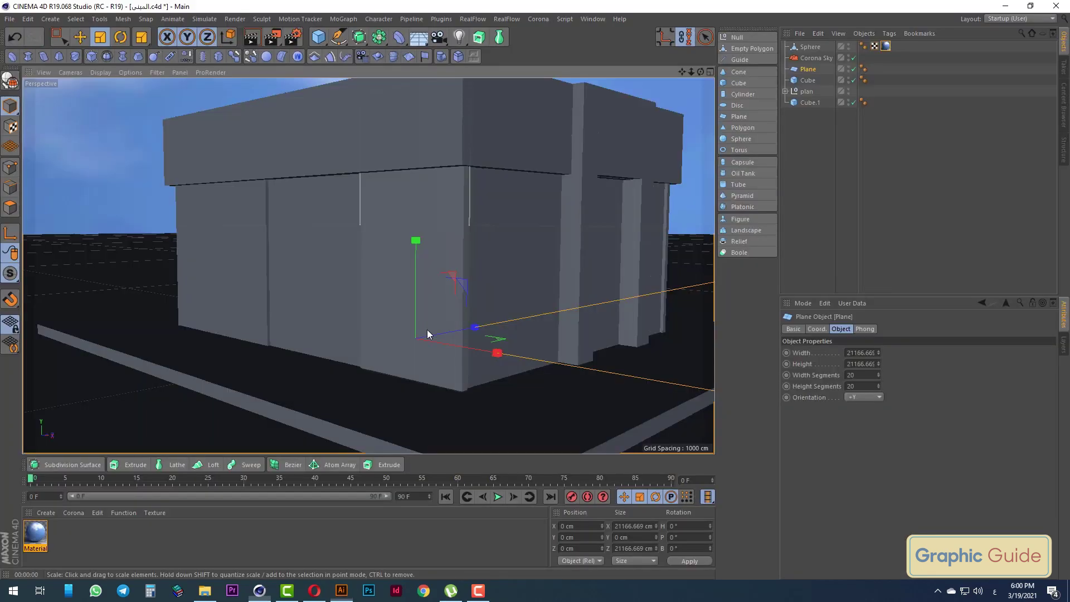
pyautogui.scroll(3, 343, 323)
pyautogui.scroll(2, 307, 309)
pyautogui.hotkey('alt', 'Tab')
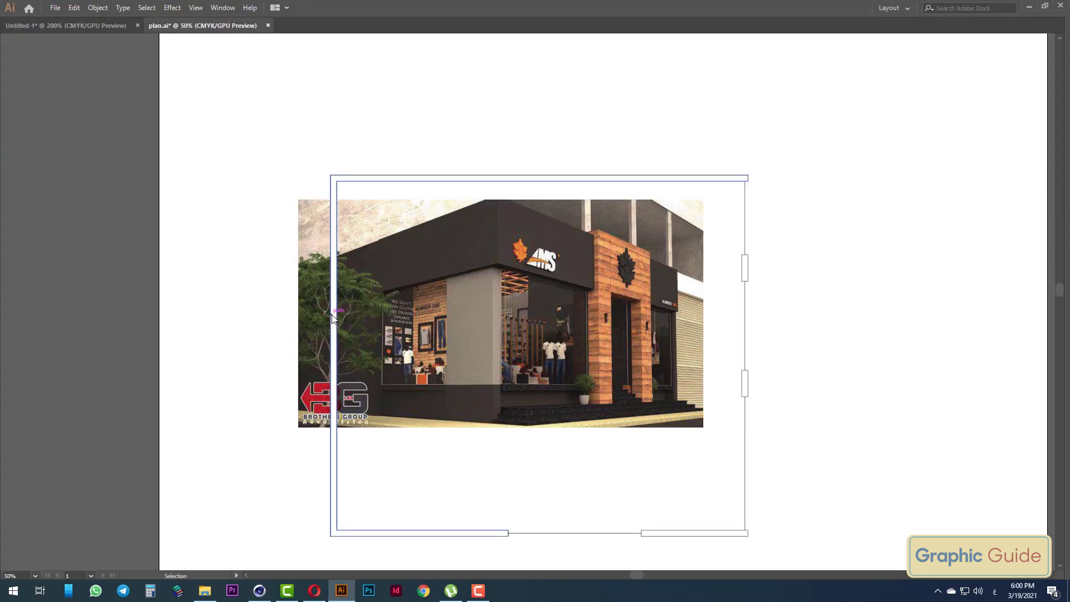
pyautogui.hotkey('alt', 'Tab')
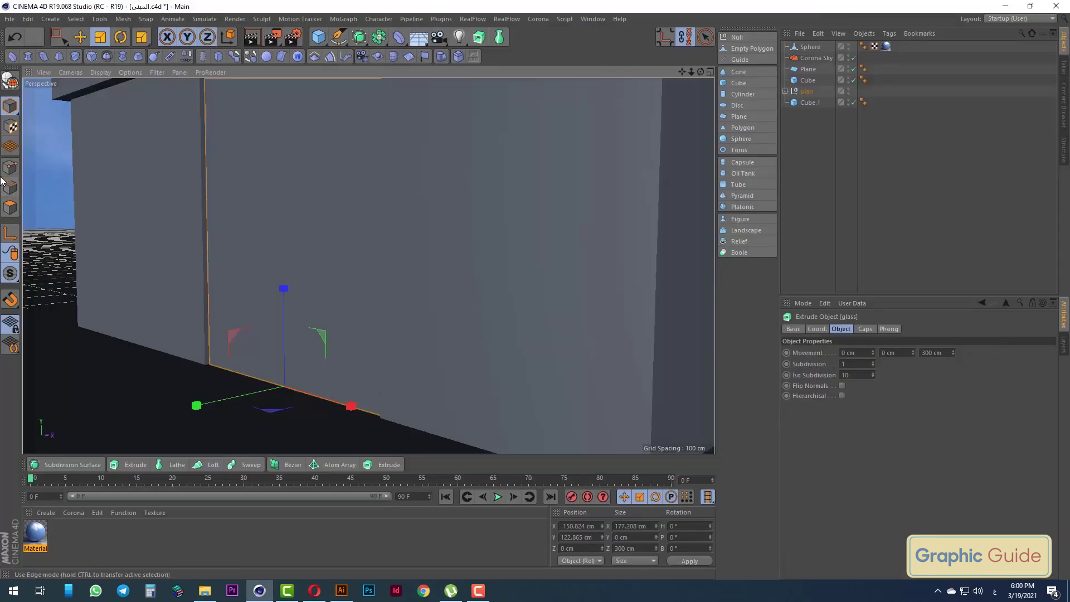
pyautogui.click(7, 173)
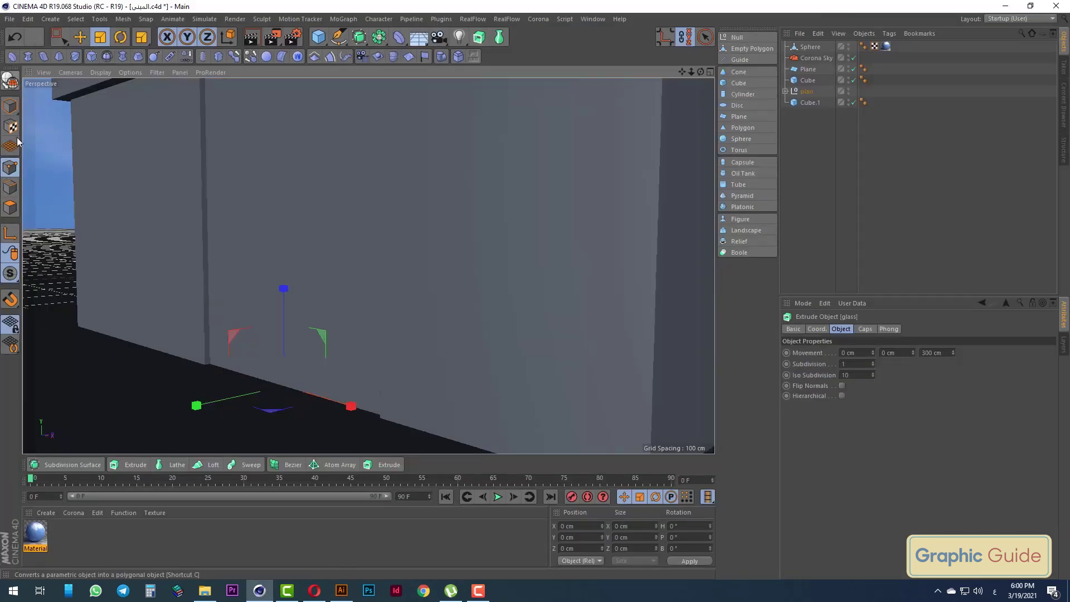
pyautogui.click(785, 92)
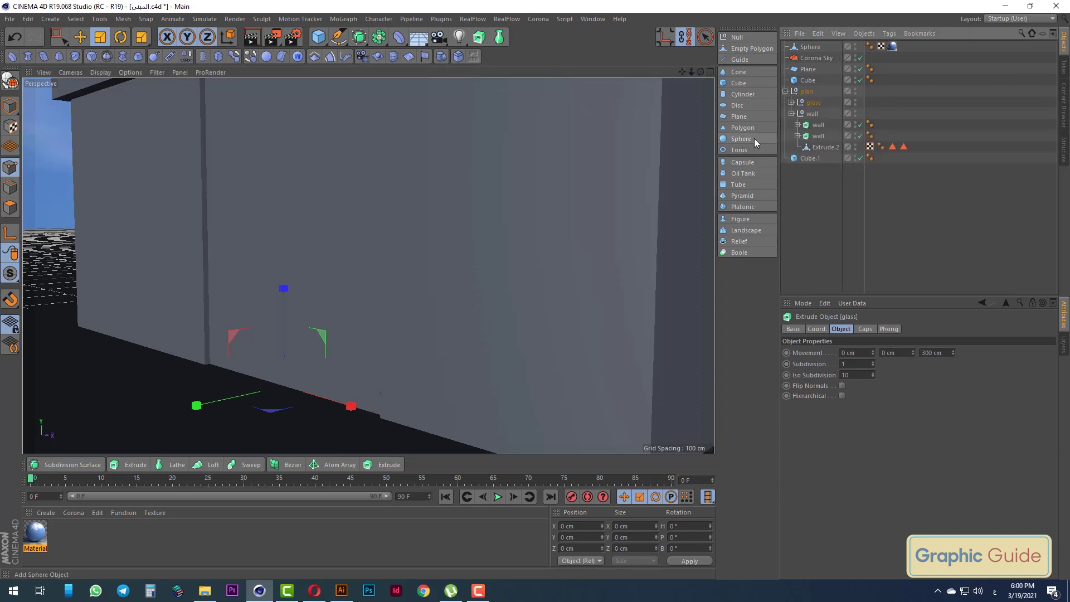
# Make the glass extrude editable and add two close parallel loop cuts across the panel
pyautogui.click(16, 78)
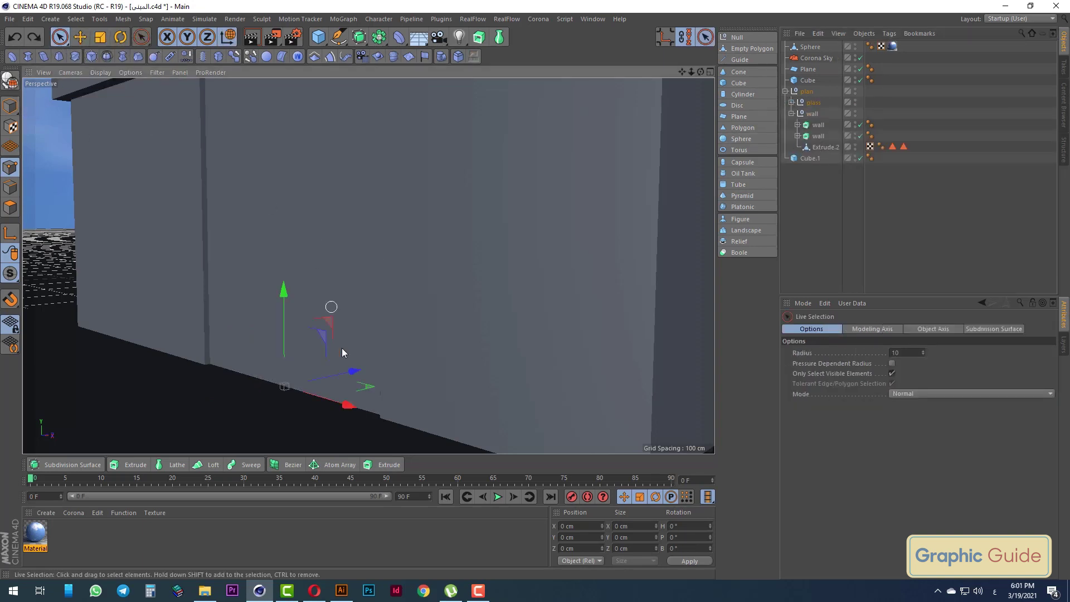
pyautogui.click(791, 102)
pyautogui.click(819, 125)
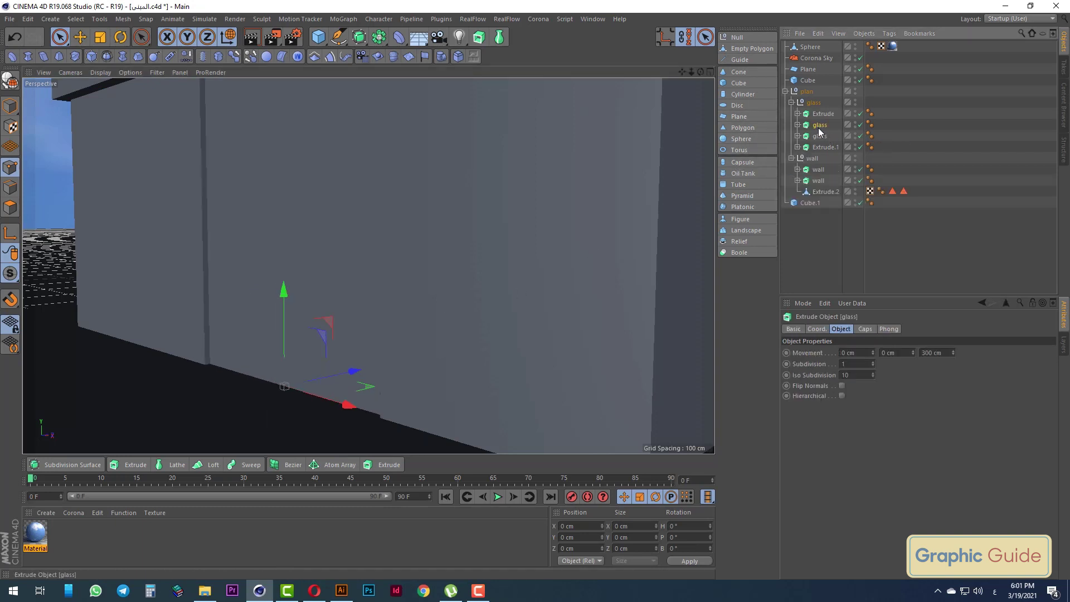
pyautogui.press('c')
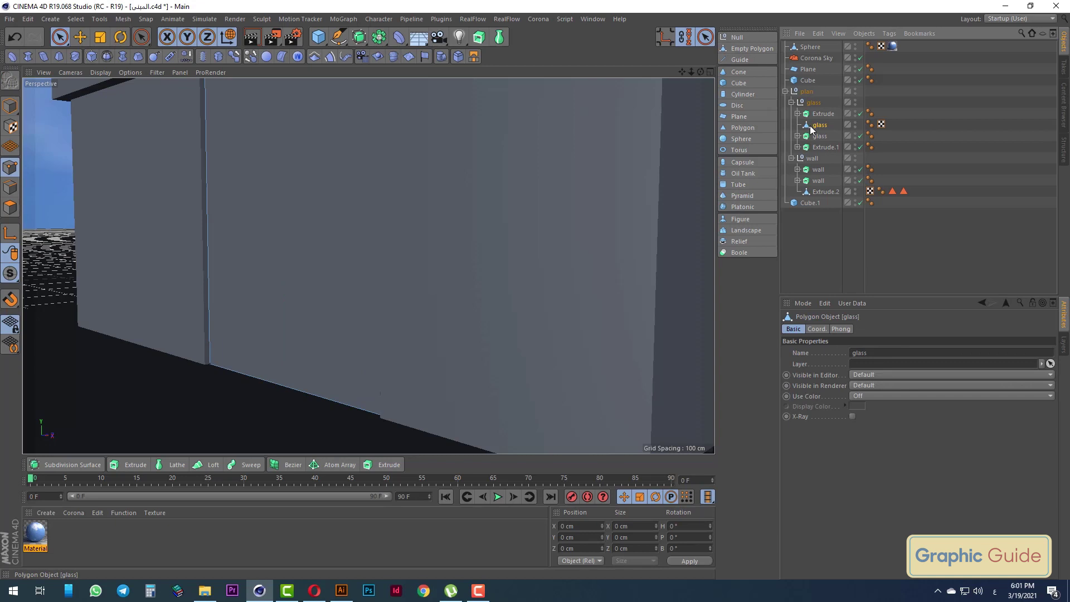
pyautogui.rightClick(274, 274)
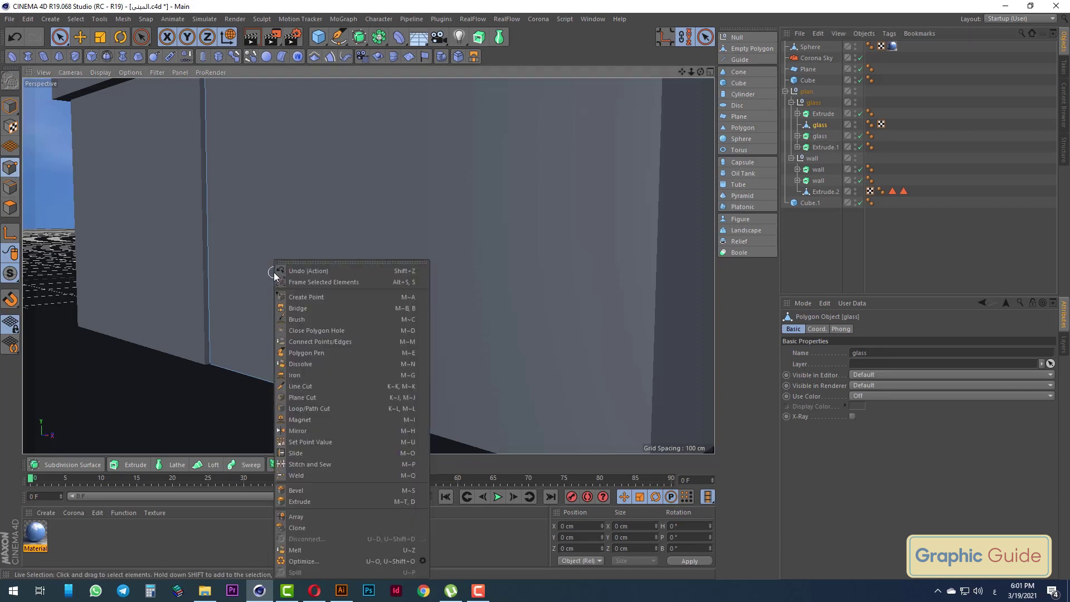
pyautogui.click(338, 407)
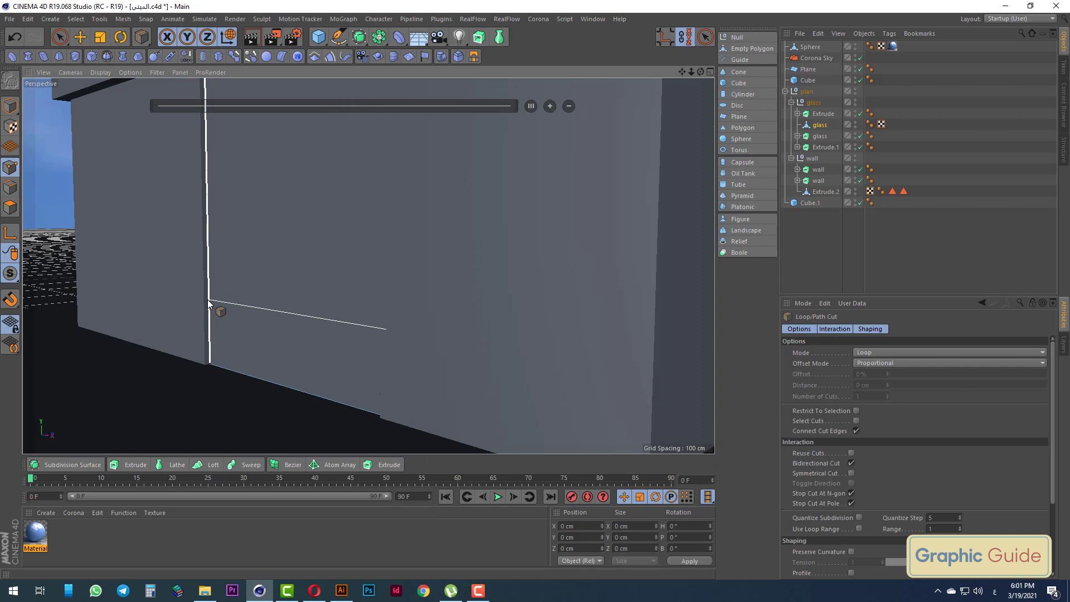
pyautogui.click(208, 297)
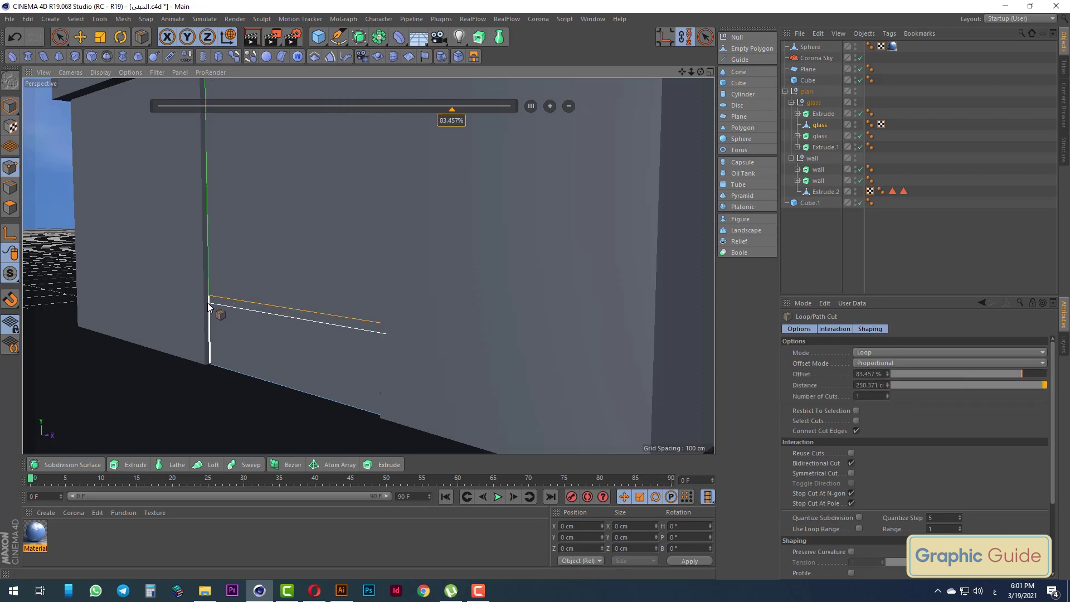
pyautogui.click(207, 303)
# Select the thin polygon strip between the two loop cuts
pyautogui.click(60, 37)
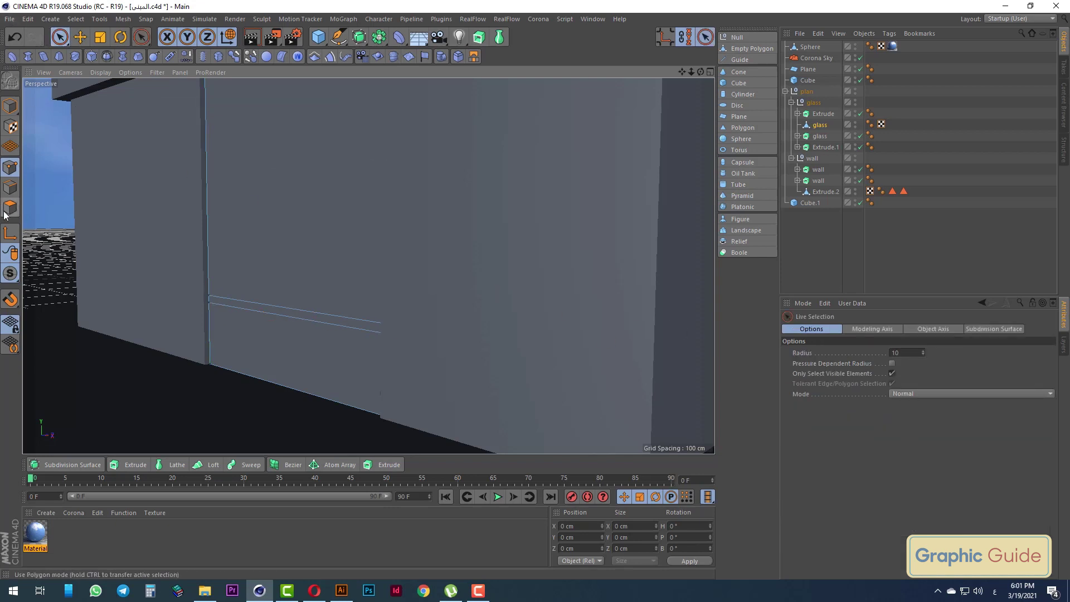
pyautogui.click(76, 19)
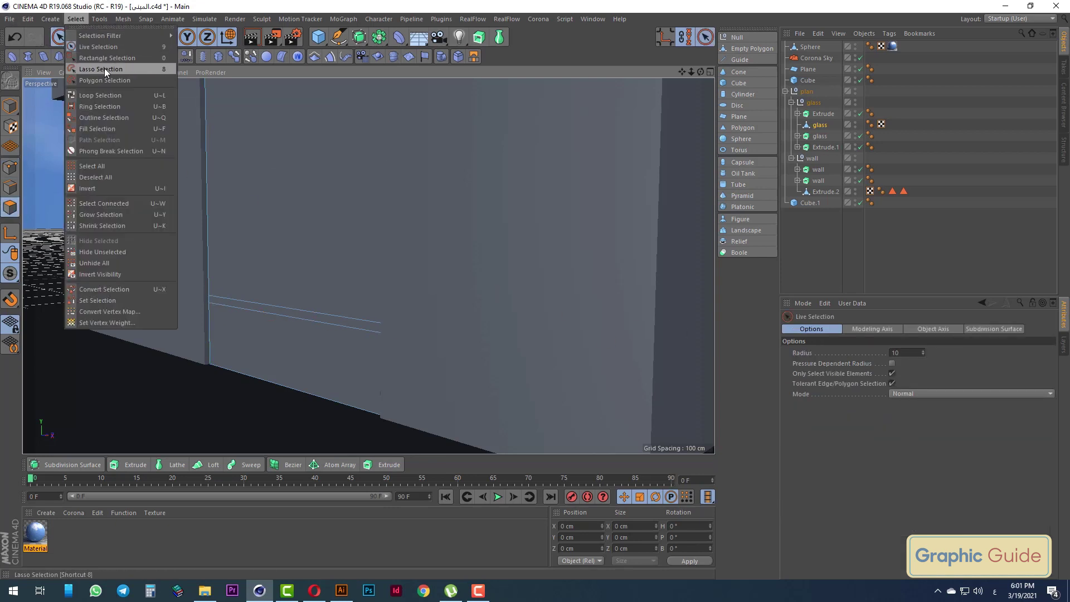
pyautogui.click(90, 98)
pyautogui.scroll(2, 289, 367)
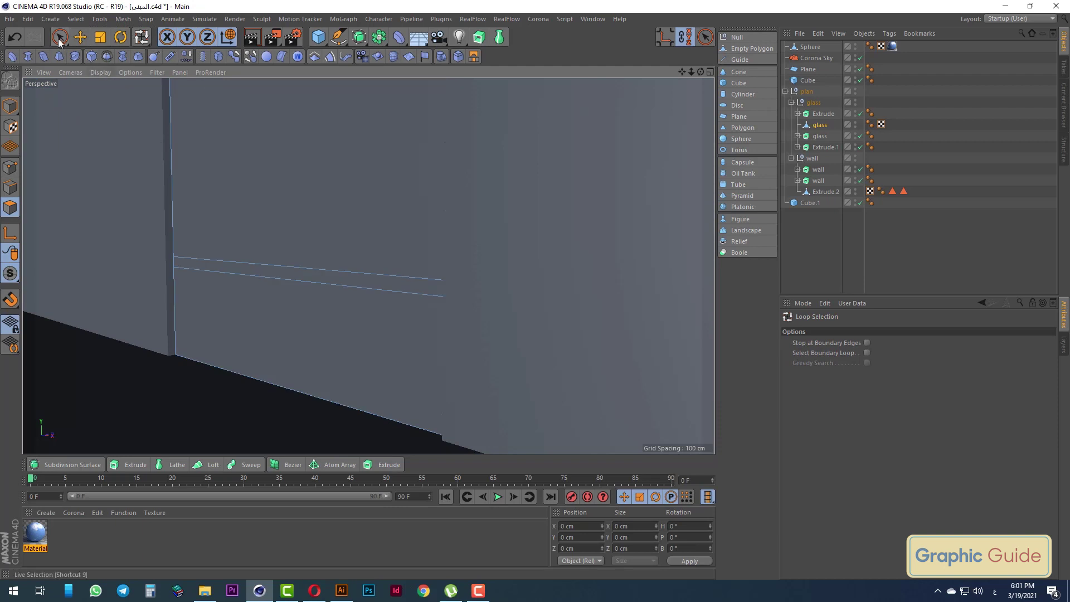
pyautogui.click(75, 18)
pyautogui.click(83, 59)
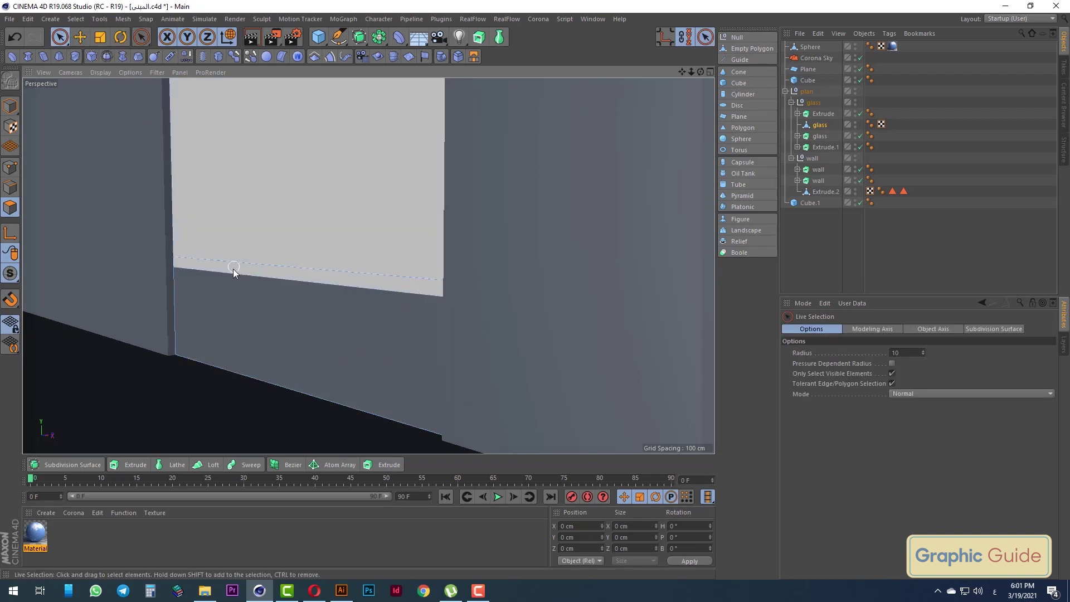
pyautogui.click(233, 269)
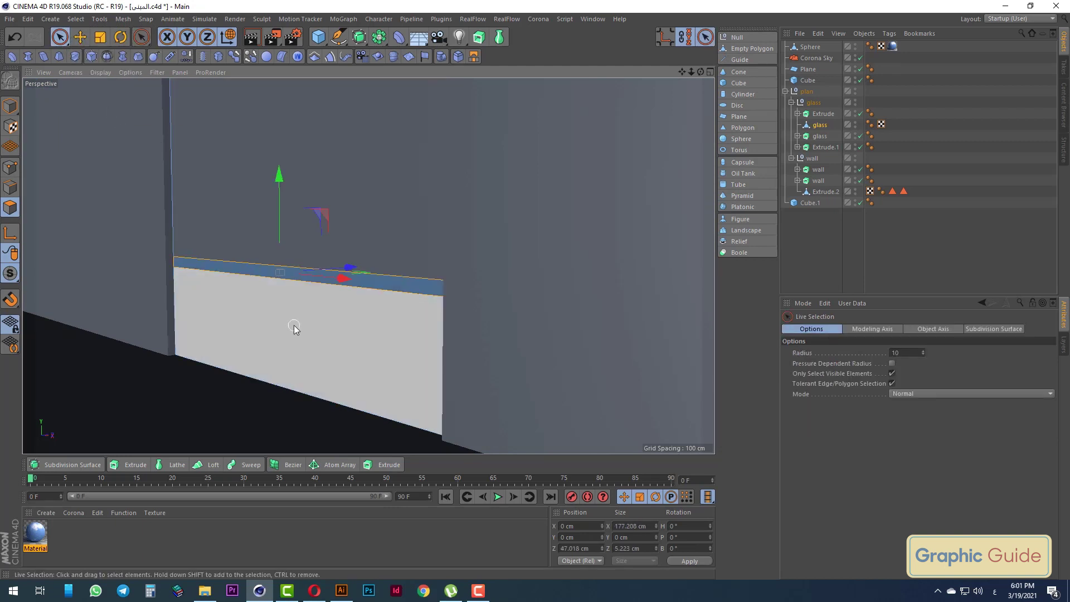
# Extrude the strip outward about 19 cm with caps, then return to Model mode
pyautogui.rightClick(454, 310)
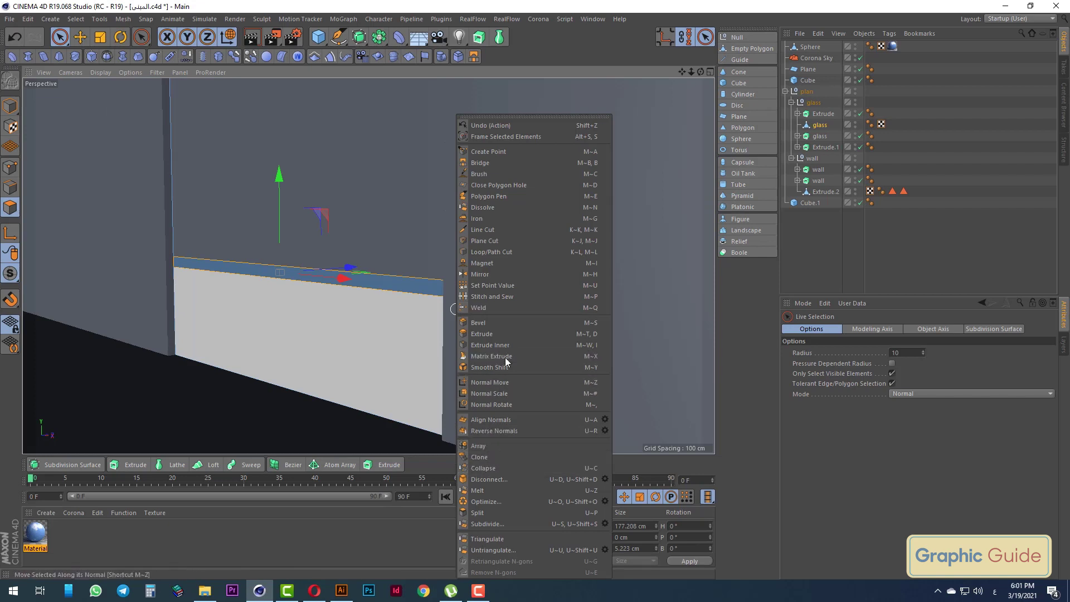
pyautogui.click(482, 333)
pyautogui.click(929, 397)
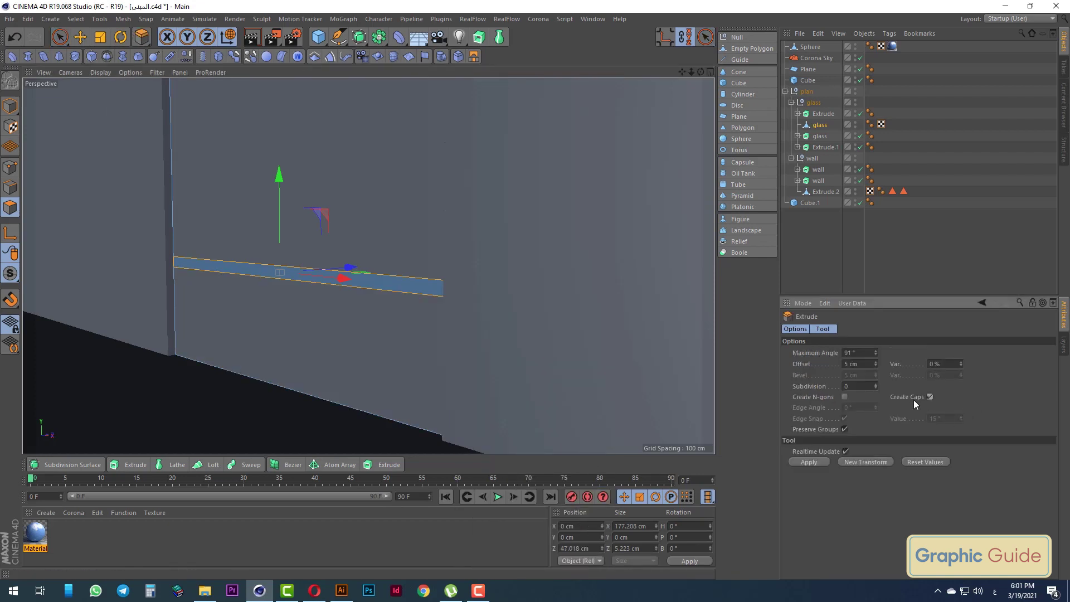
pyautogui.press('F2')
pyautogui.scroll(5, 455, 233)
pyautogui.scroll(4, 456, 325)
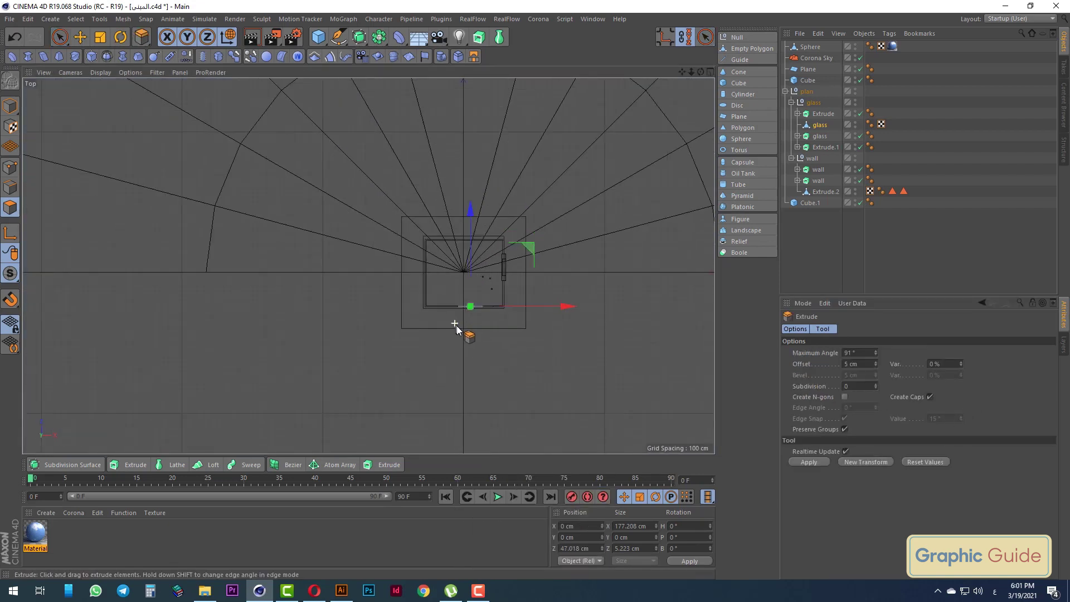
pyautogui.scroll(4, 456, 326)
pyautogui.scroll(4, 457, 325)
pyautogui.scroll(3, 398, 222)
pyautogui.moveTo(398, 221); pyautogui.dragTo(440, 221)
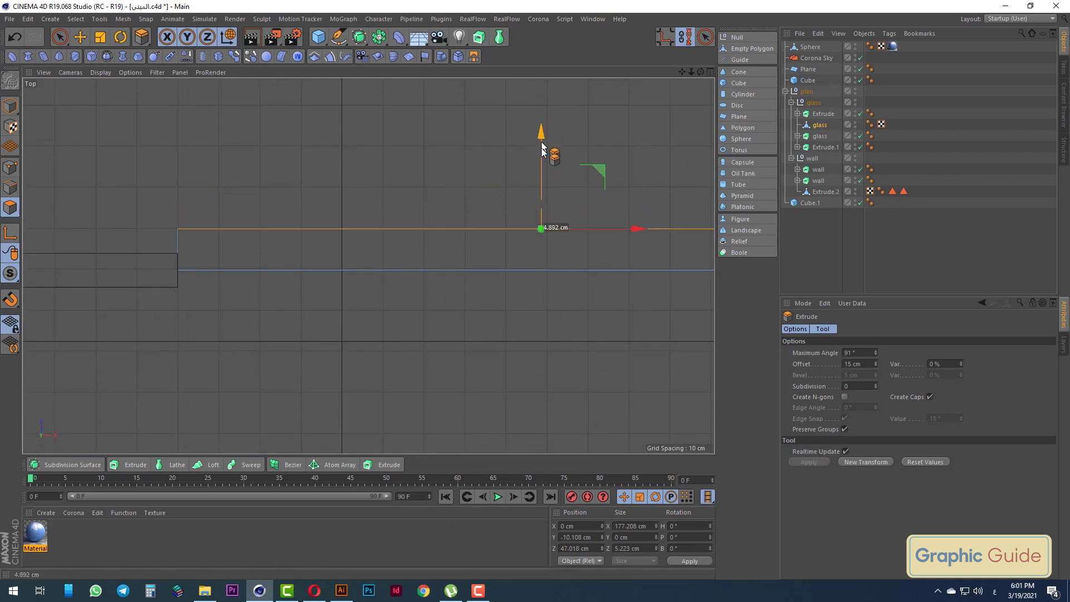
pyautogui.moveTo(542, 147); pyautogui.dragTo(544, 201)
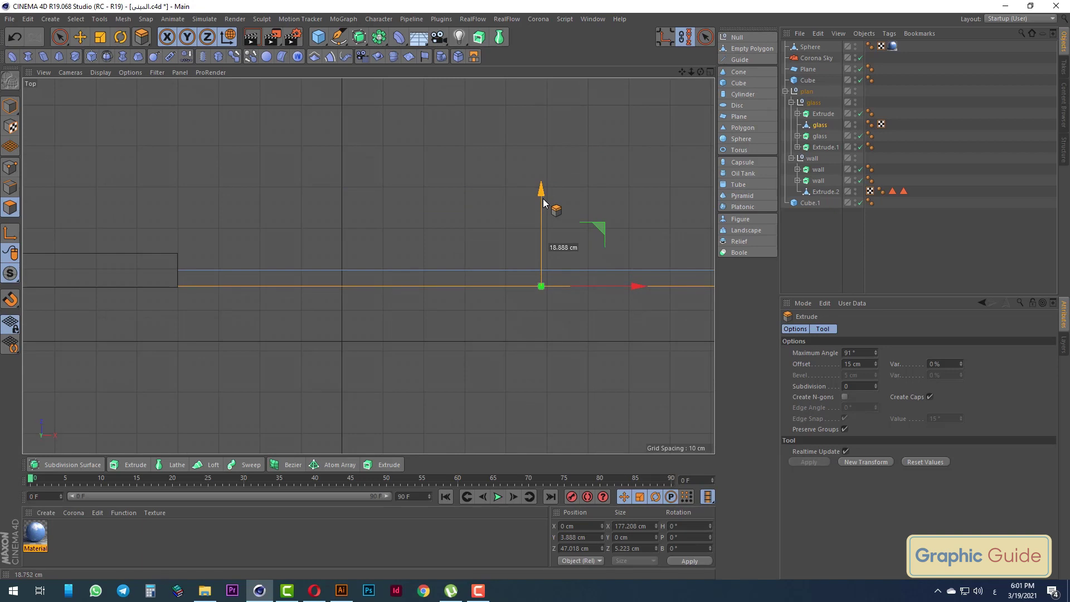
pyautogui.press('F1')
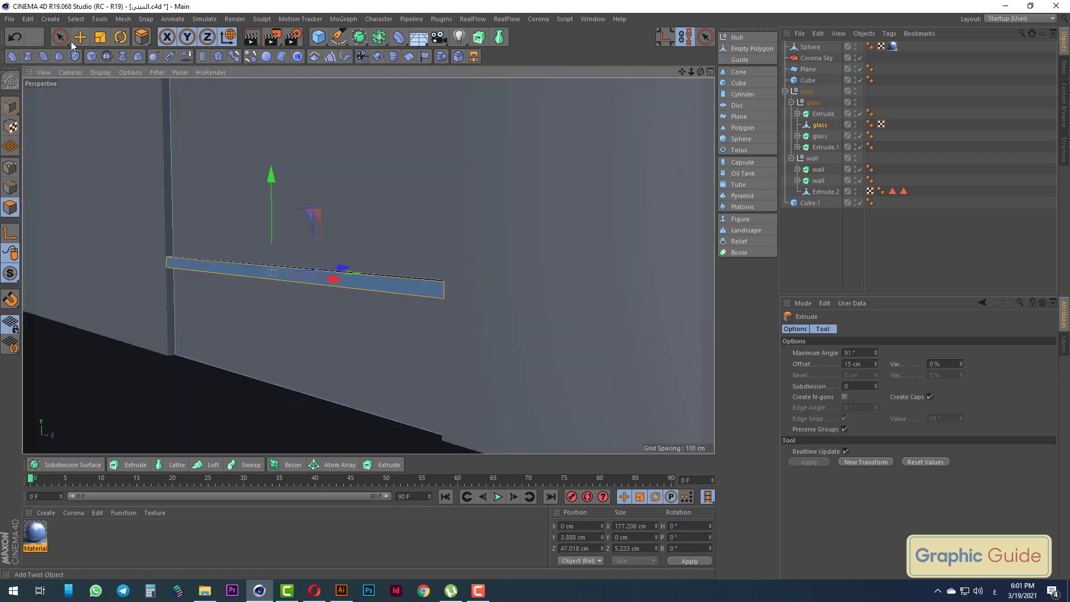
pyautogui.click(59, 37)
pyautogui.click(10, 105)
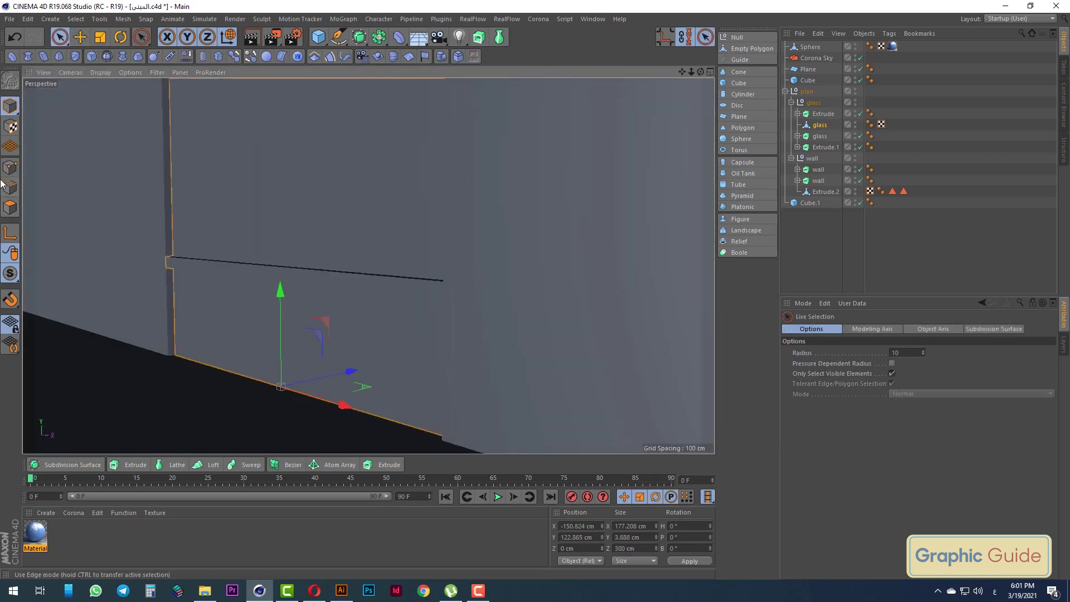
# Split the selected ledge polygon off the glass into a new glass.1 object
pyautogui.click(10, 208)
pyautogui.rightClick(243, 178)
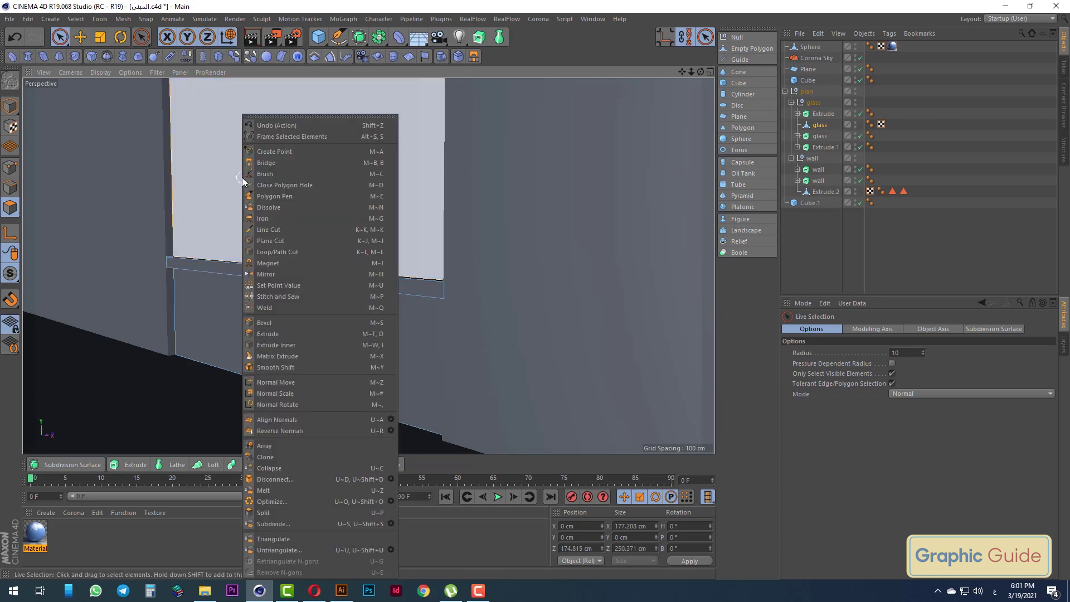
pyautogui.click(265, 513)
# Hide glass.1 in the editor and render, and toggle the glass object's visibility
pyautogui.click(827, 138)
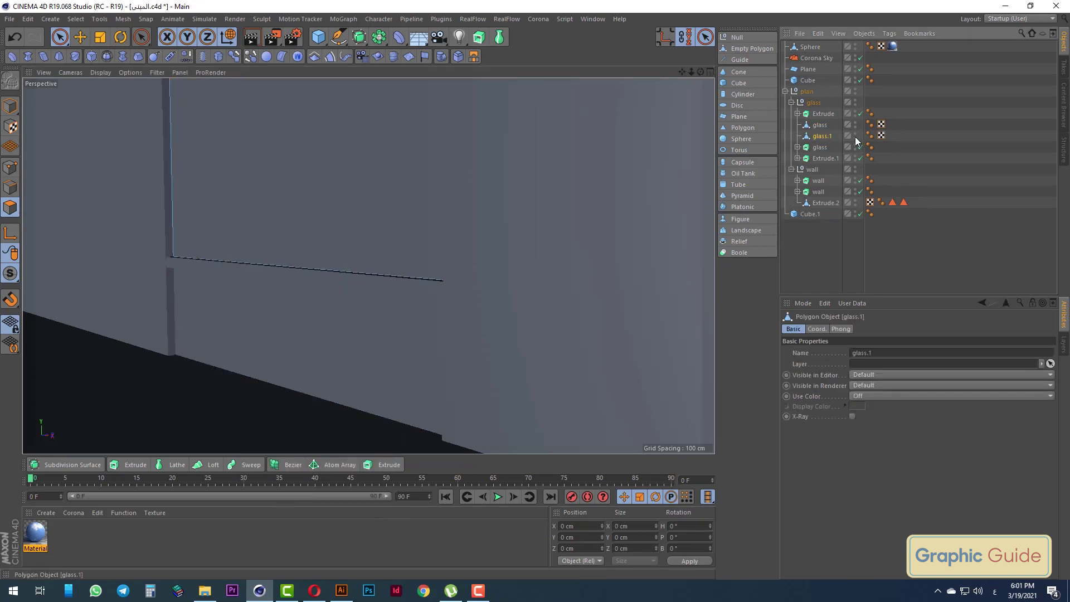
pyautogui.keyDown('ctrl'); pyautogui.click(855, 137); pyautogui.keyUp('ctrl')
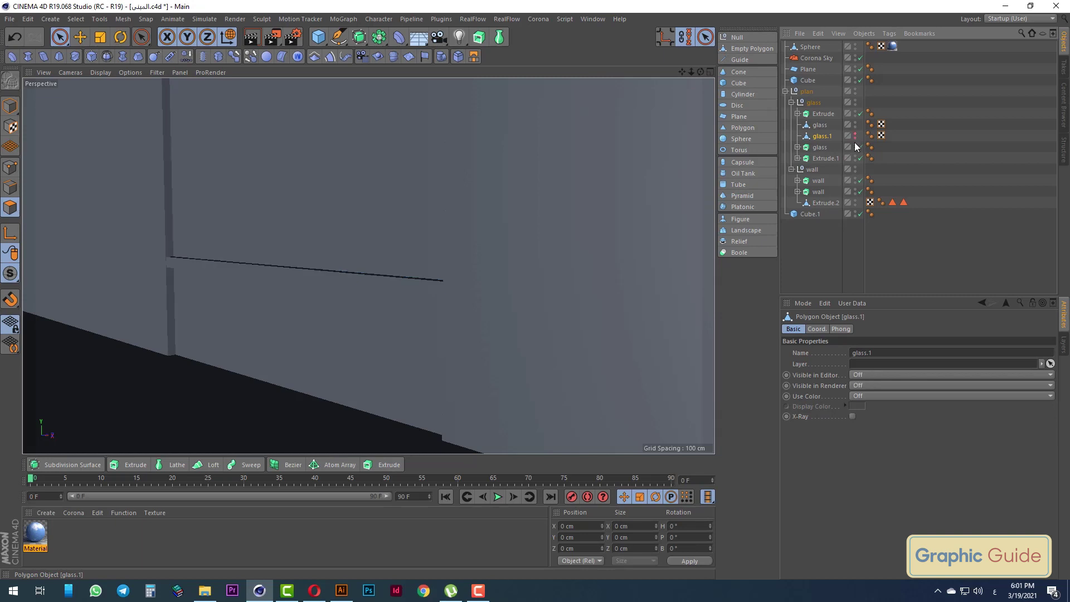
pyautogui.click(821, 126)
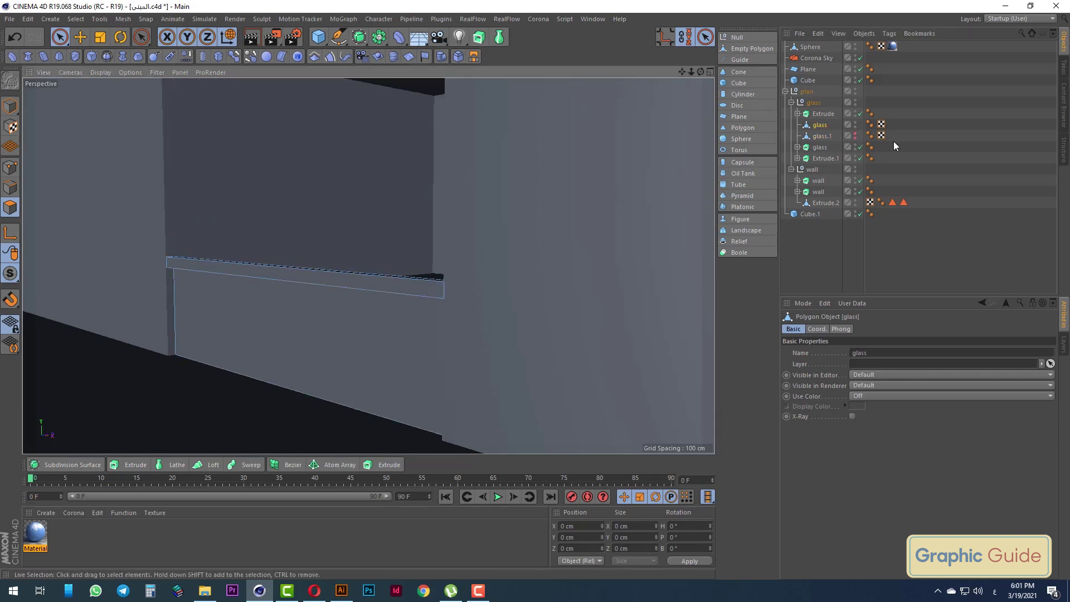
pyautogui.click(855, 146)
pyautogui.click(855, 146)
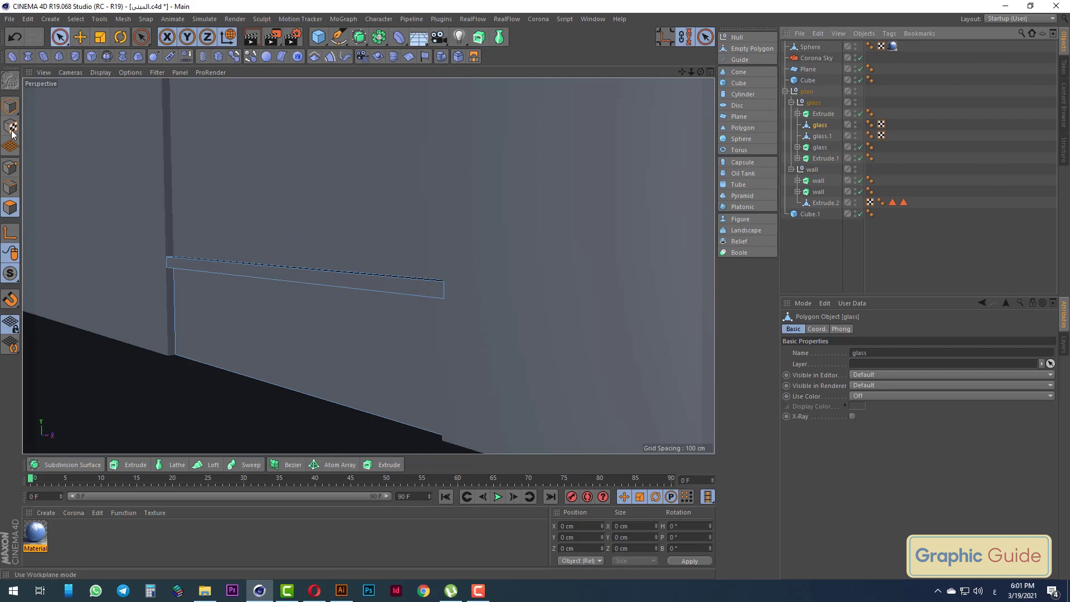
# Move the glass object into the wall group in the Object Manager
pyautogui.click(10, 106)
pyautogui.click(822, 136)
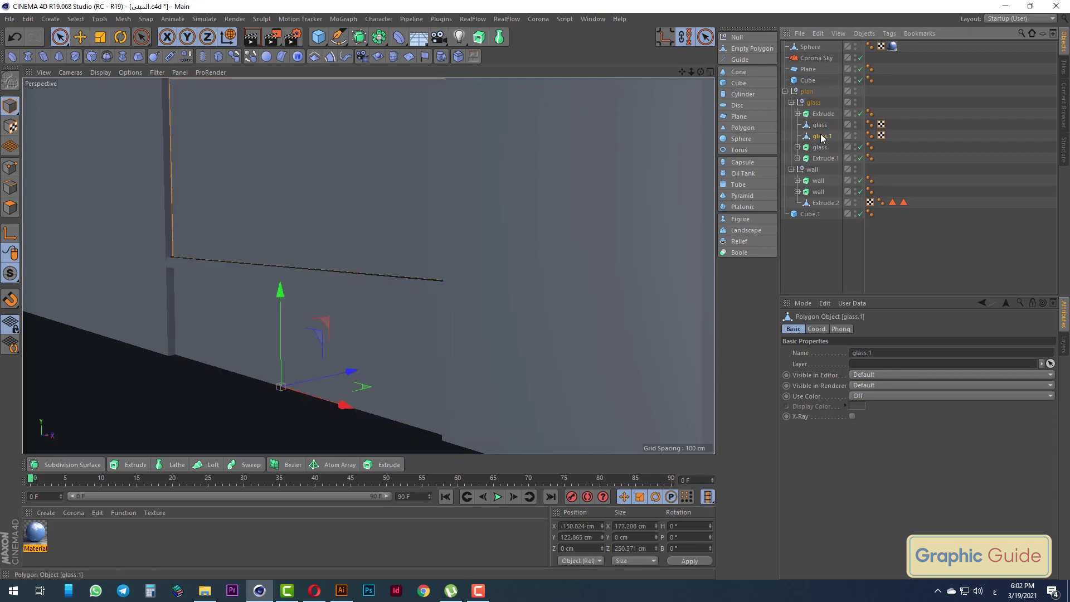
pyautogui.click(820, 125)
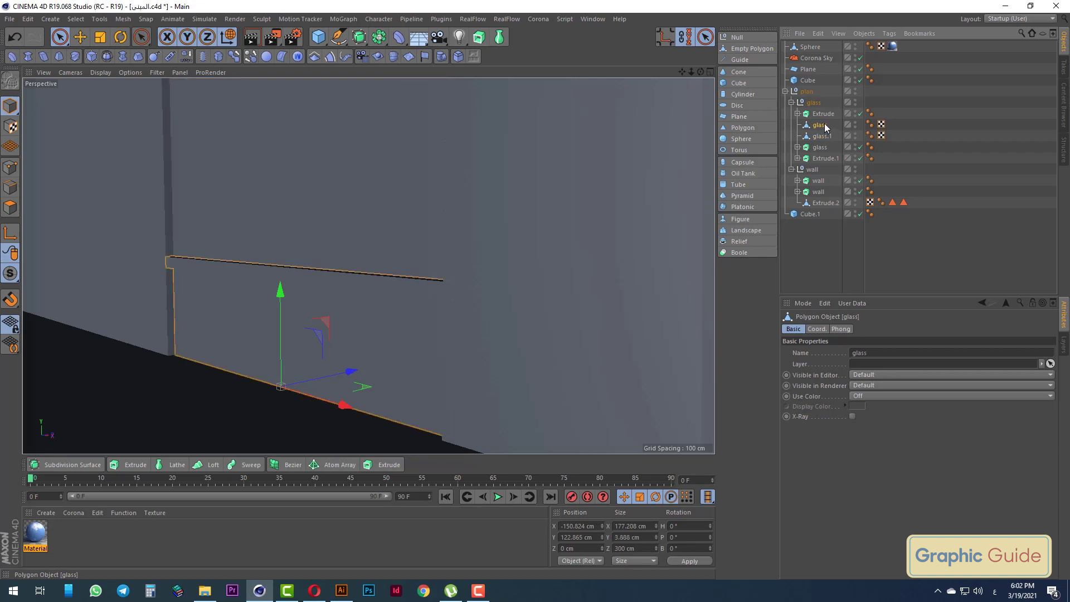
pyautogui.moveTo(822, 176); pyautogui.dragTo(819, 174)
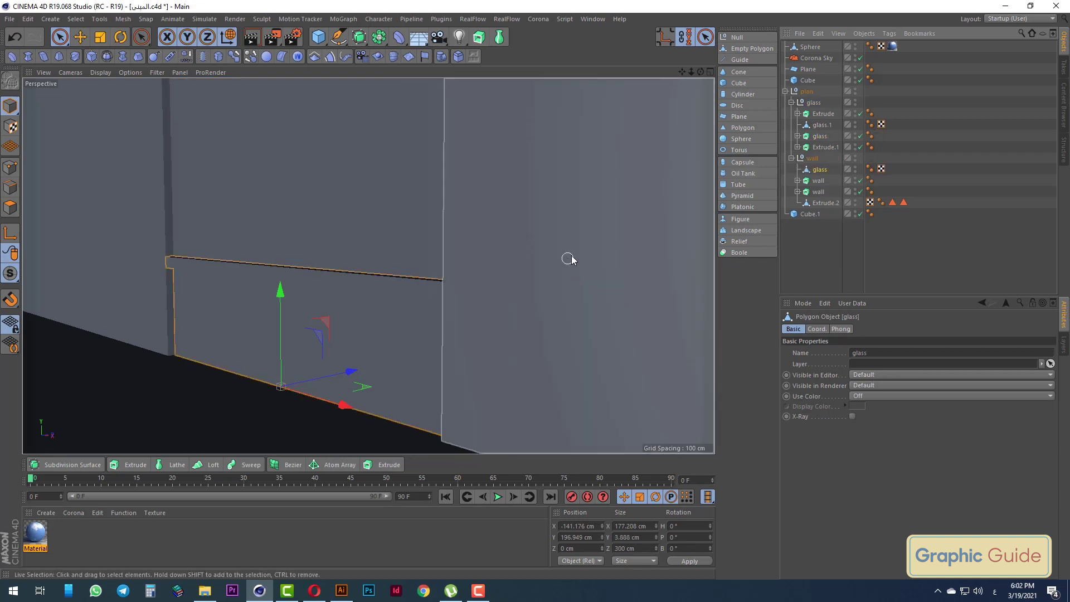
# Orbit out to the whole building and preview-render it in the viewport
pyautogui.scroll(-3, 566, 256)
pyautogui.keyDown('alt'); pyautogui.moveTo(258, 339); pyautogui.dragTo(445, 328); pyautogui.keyUp('alt')
pyautogui.scroll(-2, 446, 326)
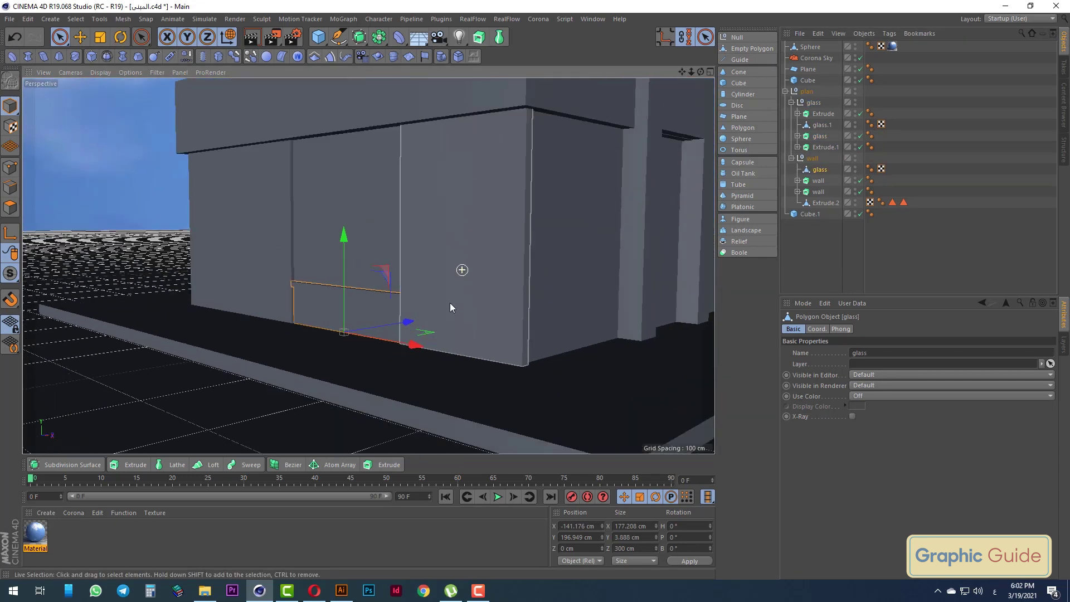
pyautogui.scroll(-3, 450, 302)
pyautogui.scroll(1, 466, 273)
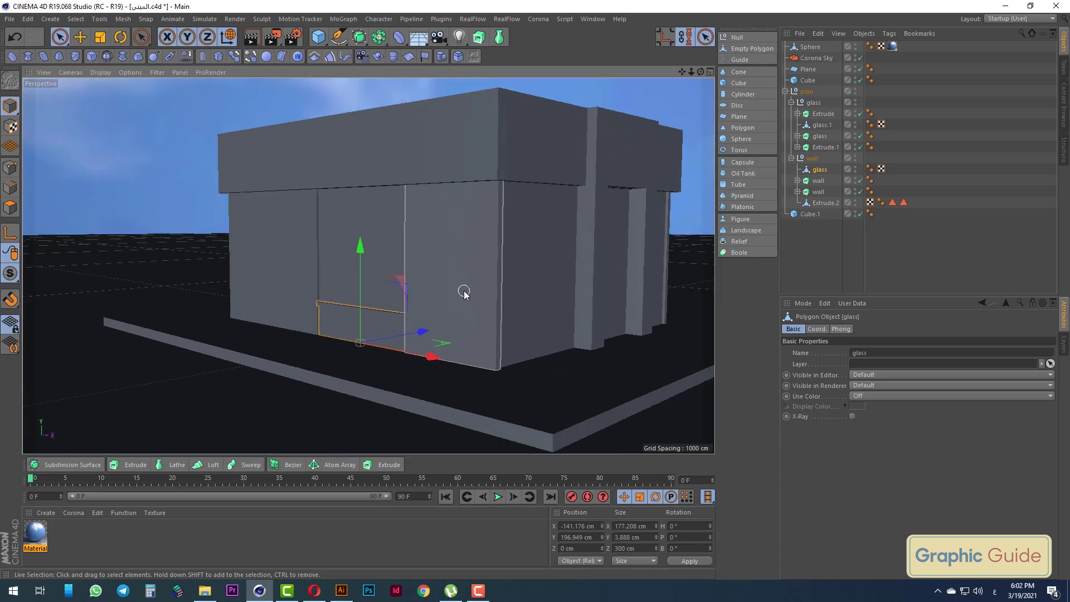
pyautogui.click(251, 36)
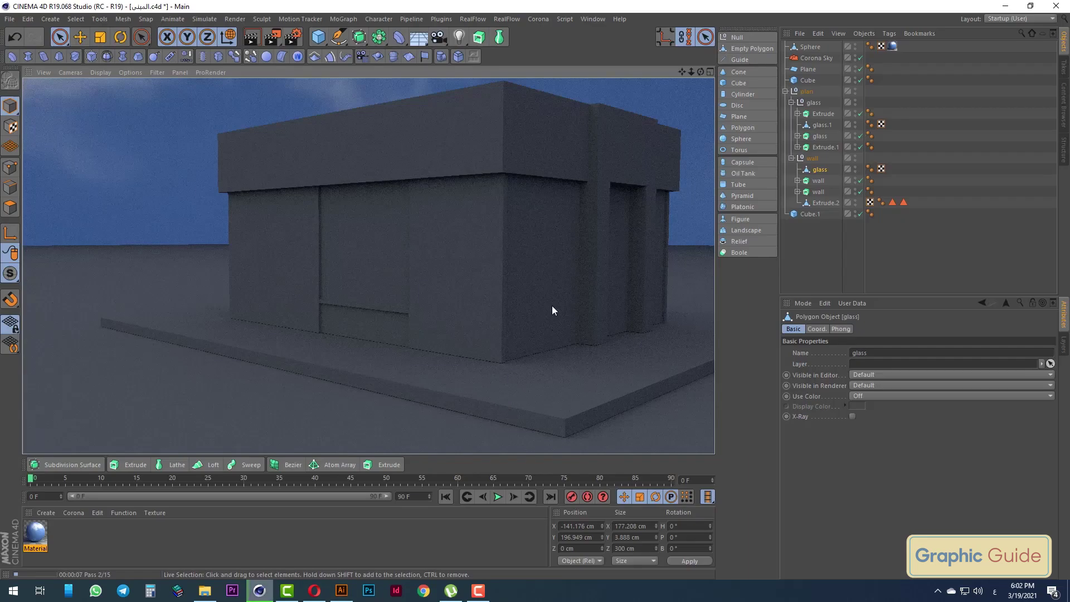
pyautogui.scroll(3, 552, 305)
pyautogui.scroll(2, 518, 310)
pyautogui.scroll(2, 546, 340)
# Select the extruded glass wall piece and make it editable, viewed from the right side
pyautogui.click(533, 322)
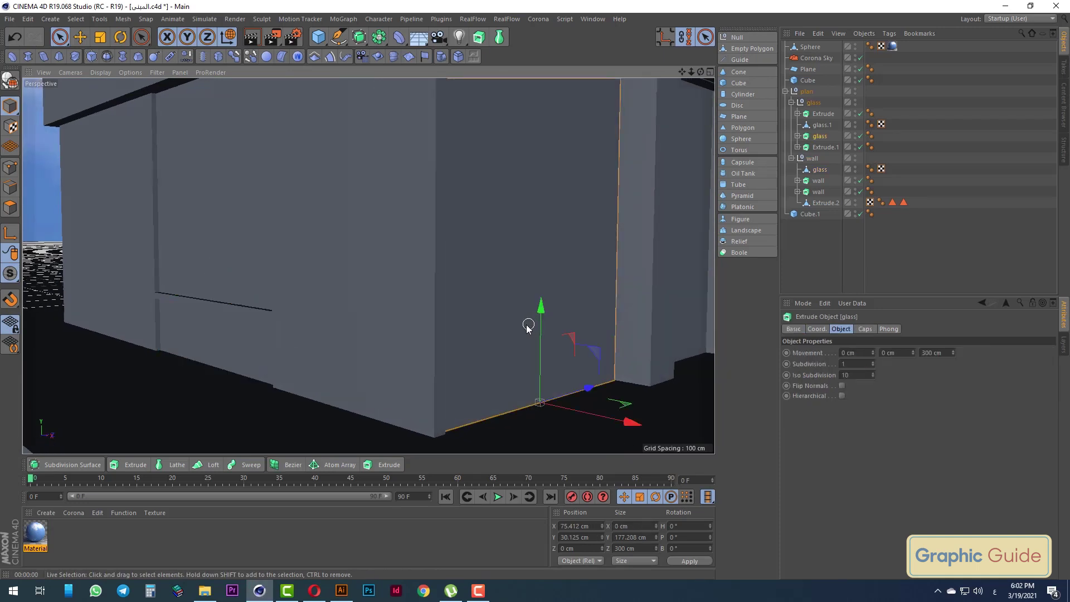
pyautogui.click(11, 168)
pyautogui.press('F4')
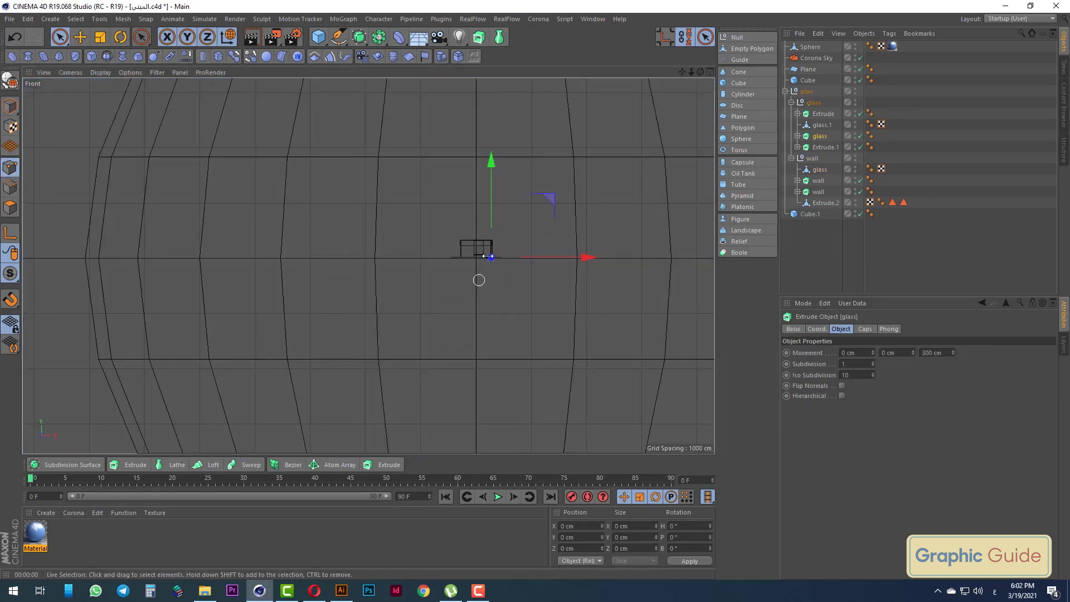
pyautogui.scroll(3, 479, 280)
pyautogui.scroll(3, 491, 246)
pyautogui.press('F3')
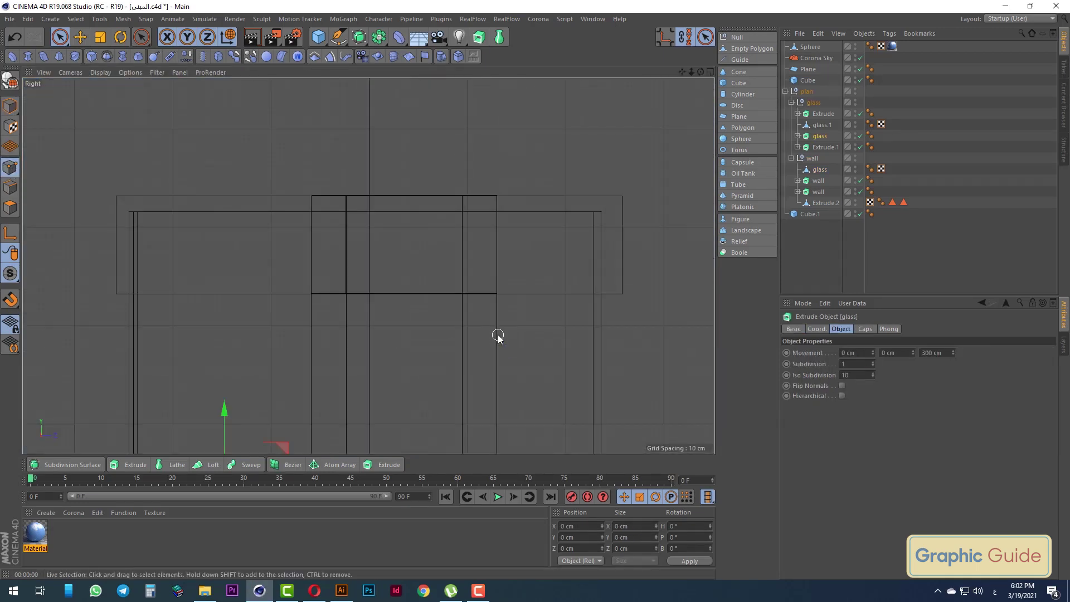
pyautogui.scroll(-3, 509, 196)
pyautogui.scroll(5, 426, 297)
pyautogui.scroll(3, 354, 282)
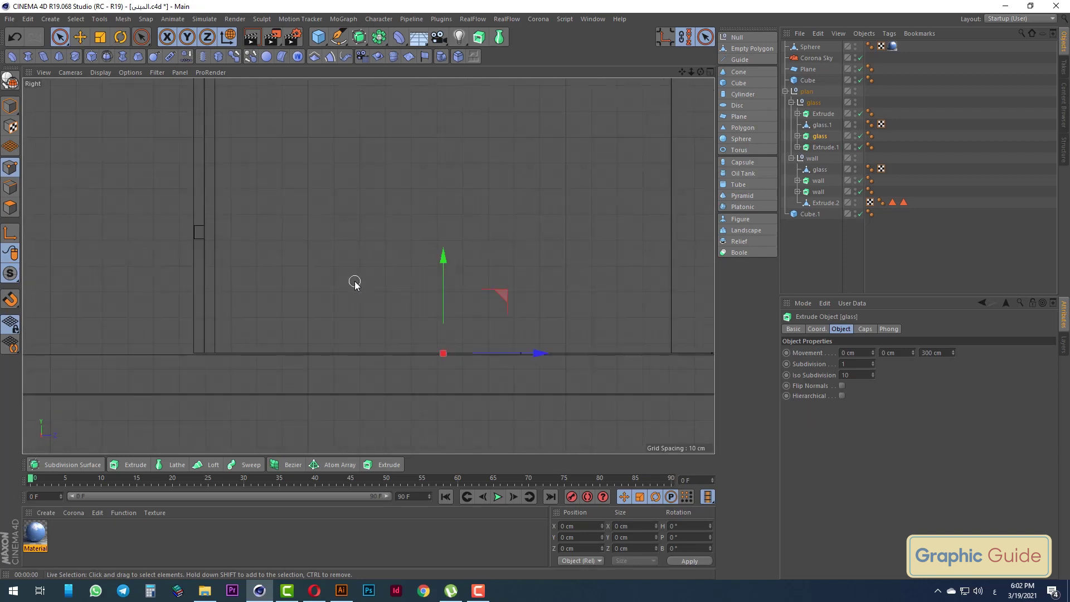
pyautogui.scroll(1, 355, 284)
pyautogui.rightClick(307, 267)
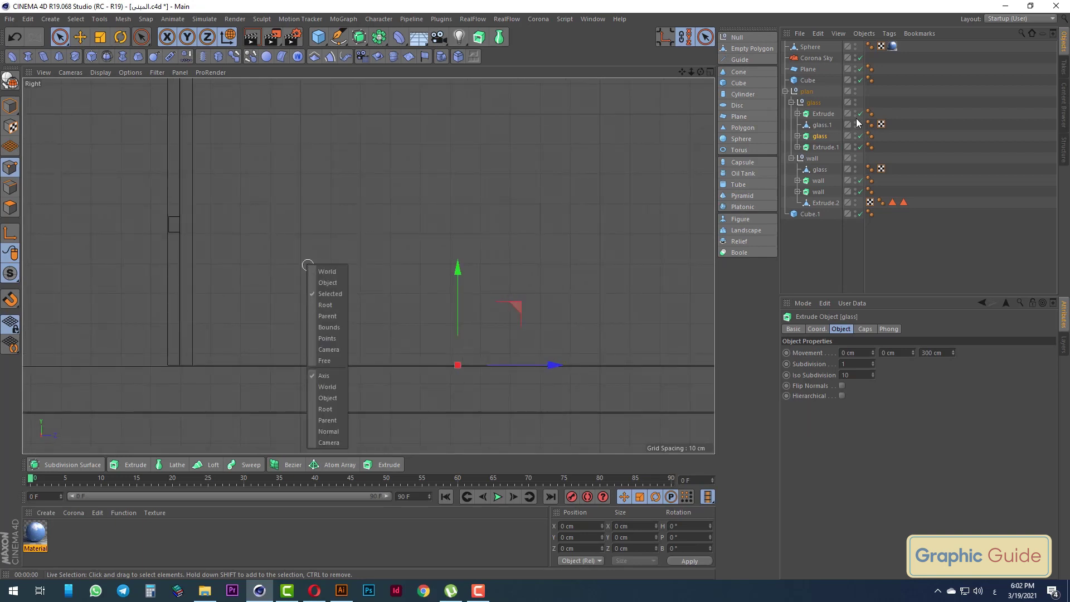
pyautogui.press('c')
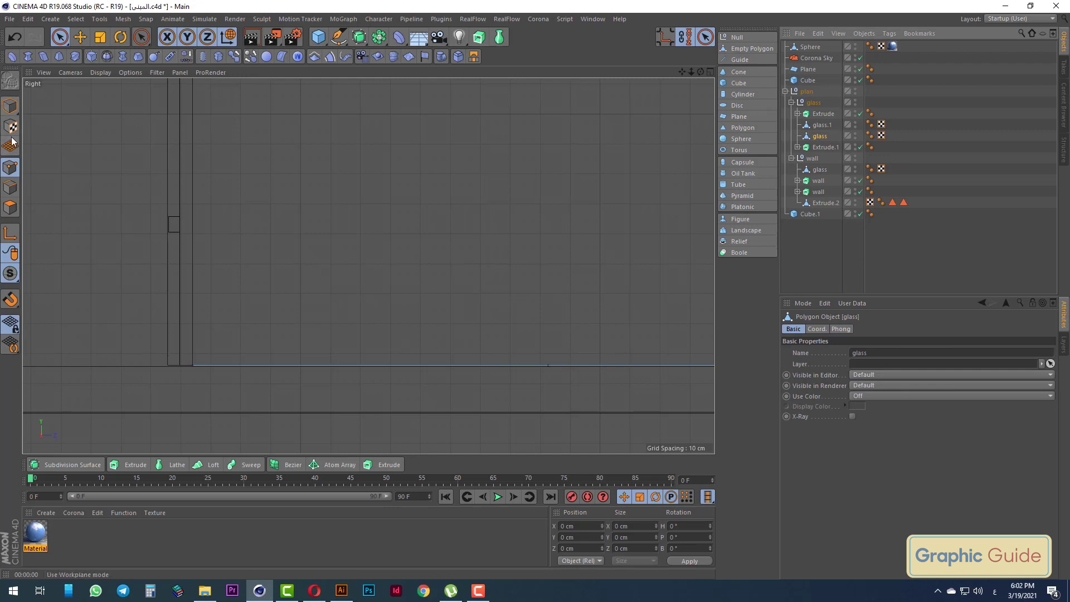
# Cut two horizontal loops across the wall, the first at about 16.5%
pyautogui.rightClick(311, 210)
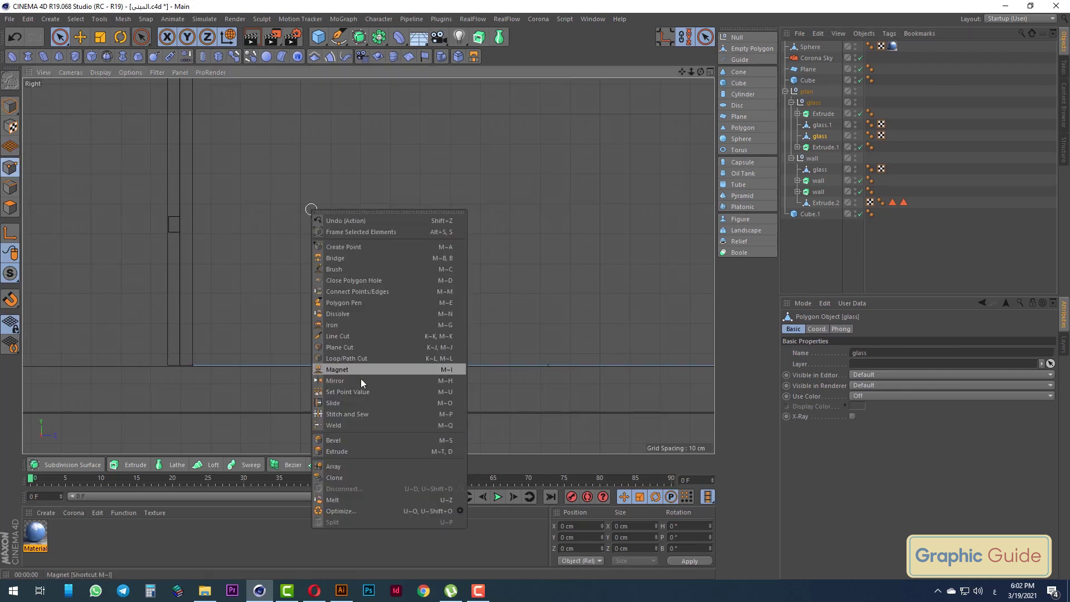
pyautogui.click(364, 359)
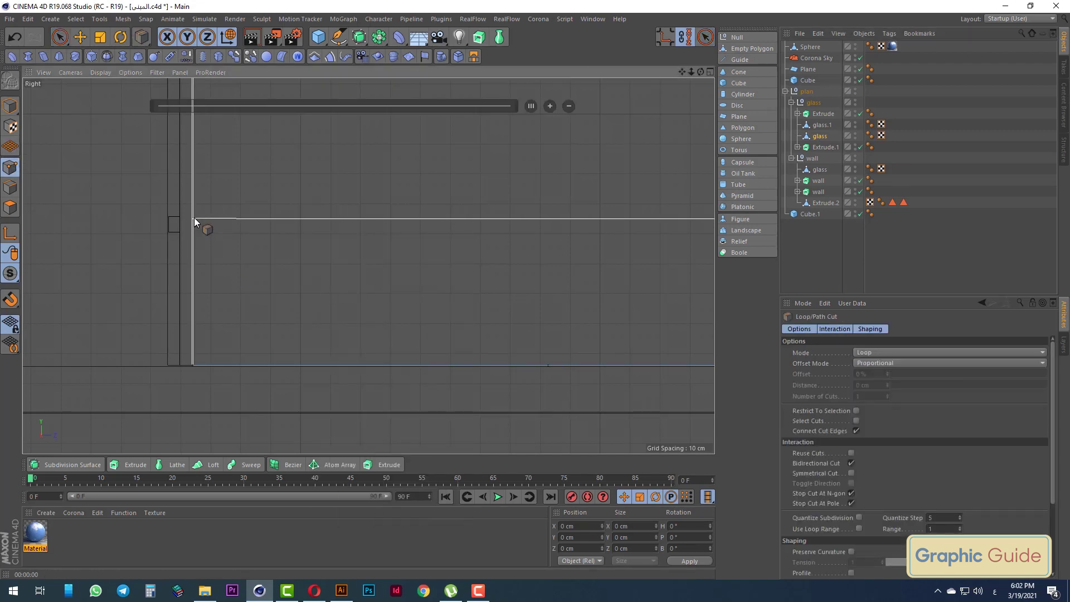
pyautogui.scroll(2, 194, 217)
pyautogui.scroll(2, 193, 218)
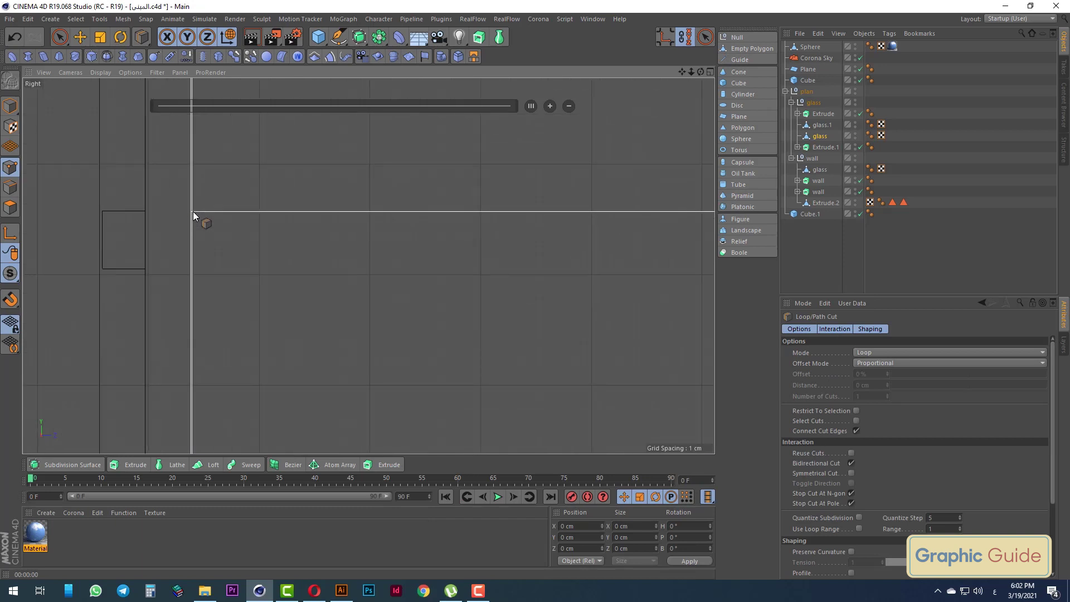
pyautogui.click(193, 212)
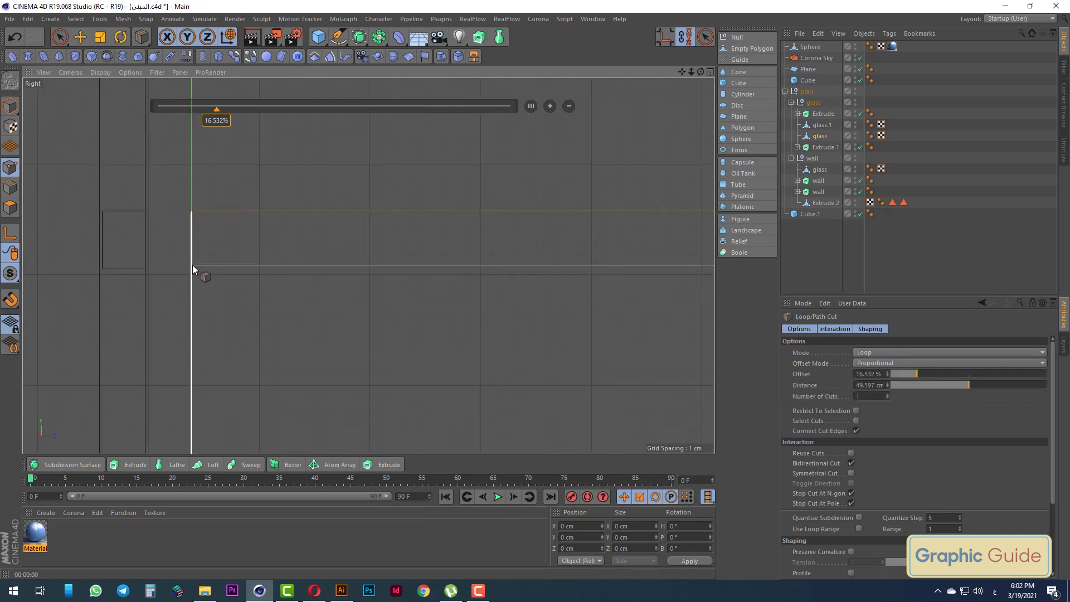
pyautogui.click(191, 268)
pyautogui.hotkey('alt', 'Tab')
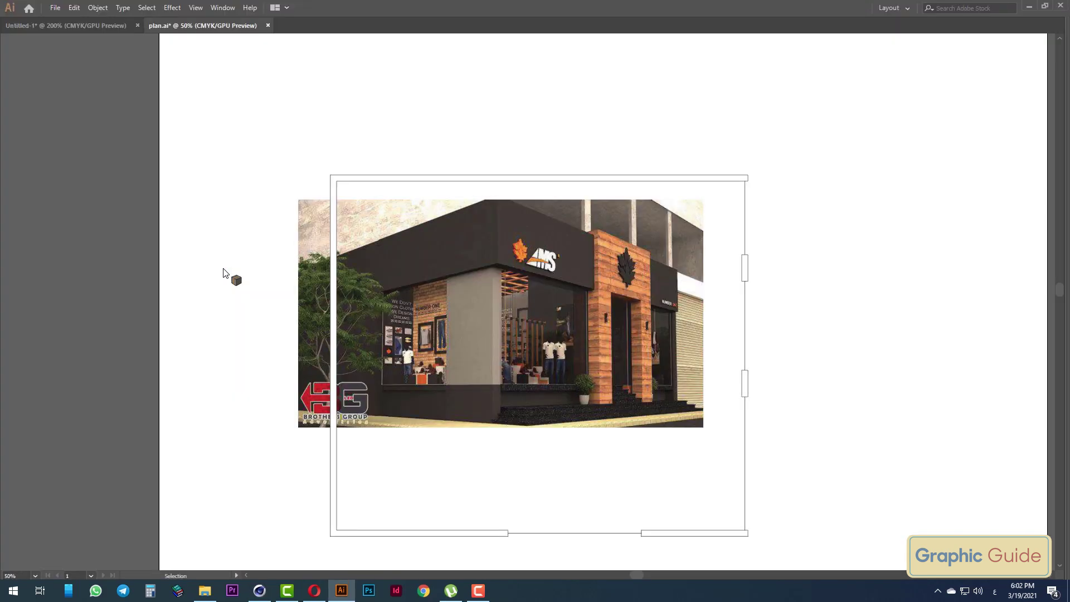
pyautogui.hotkey('alt', 'Tab')
pyautogui.press('space')
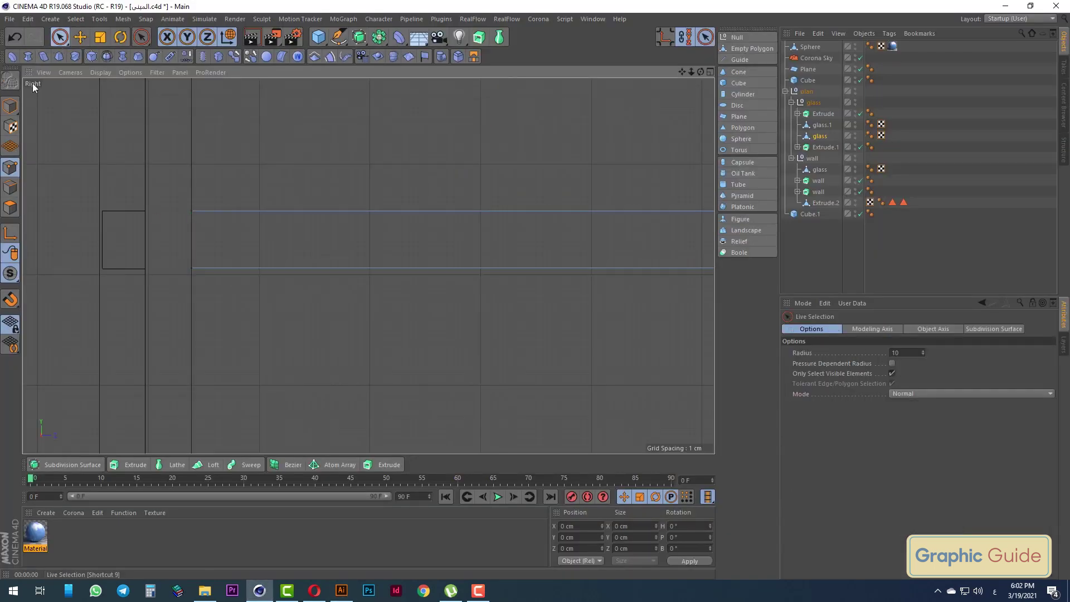
# Select the lower wall strip, the thin strip above and the upper wall panel polygons
pyautogui.click(10, 207)
pyautogui.click(564, 379)
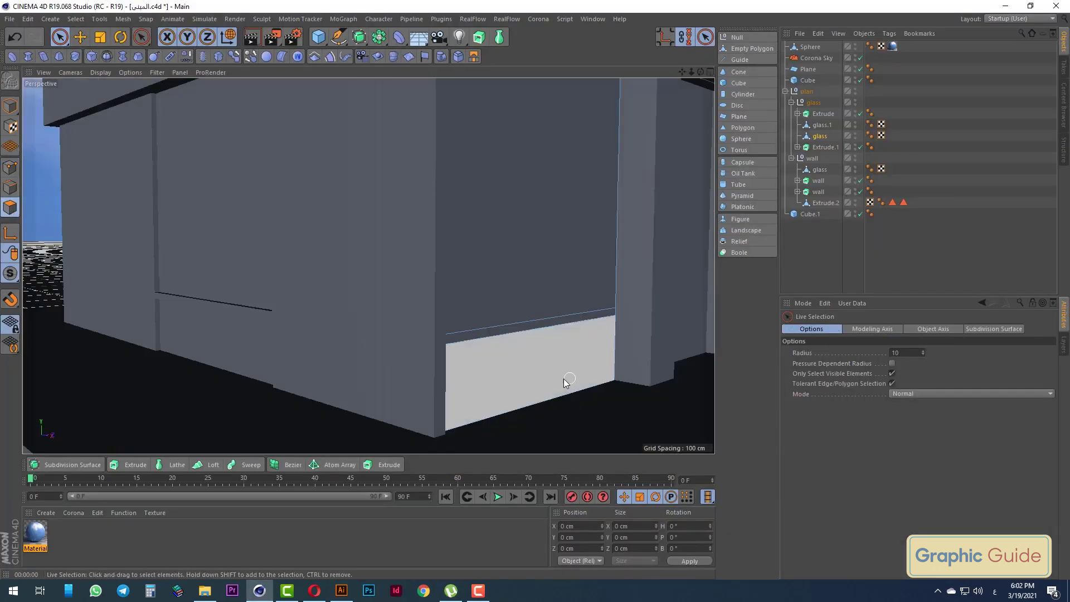
pyautogui.moveTo(506, 341); pyautogui.dragTo(502, 337)
pyautogui.click(500, 334)
pyautogui.scroll(-2, 497, 329)
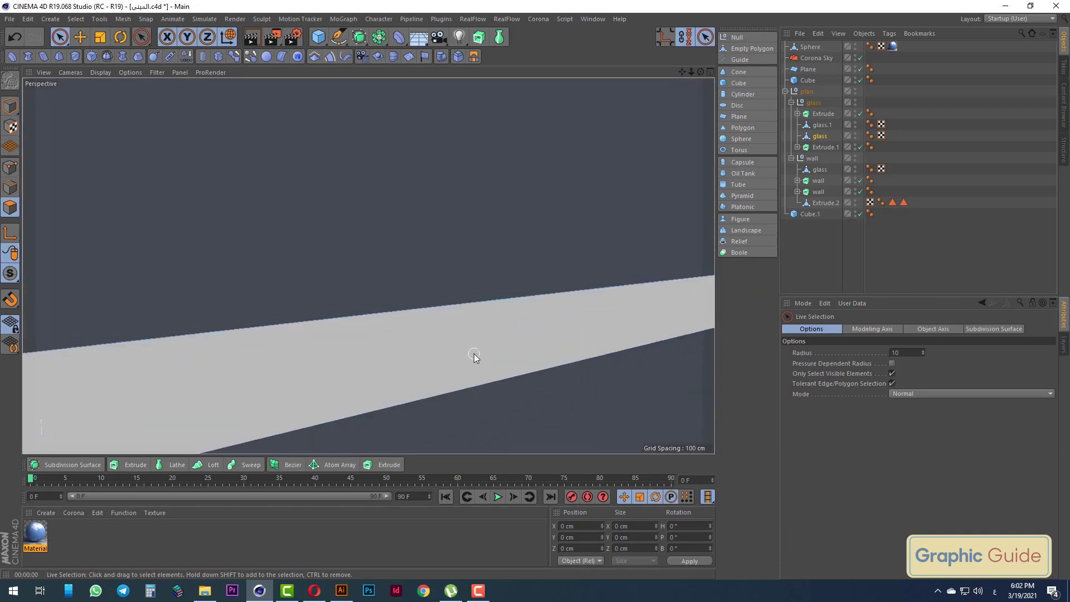
pyautogui.scroll(-2, 473, 327)
pyautogui.press('F2')
pyautogui.scroll(2, 426, 263)
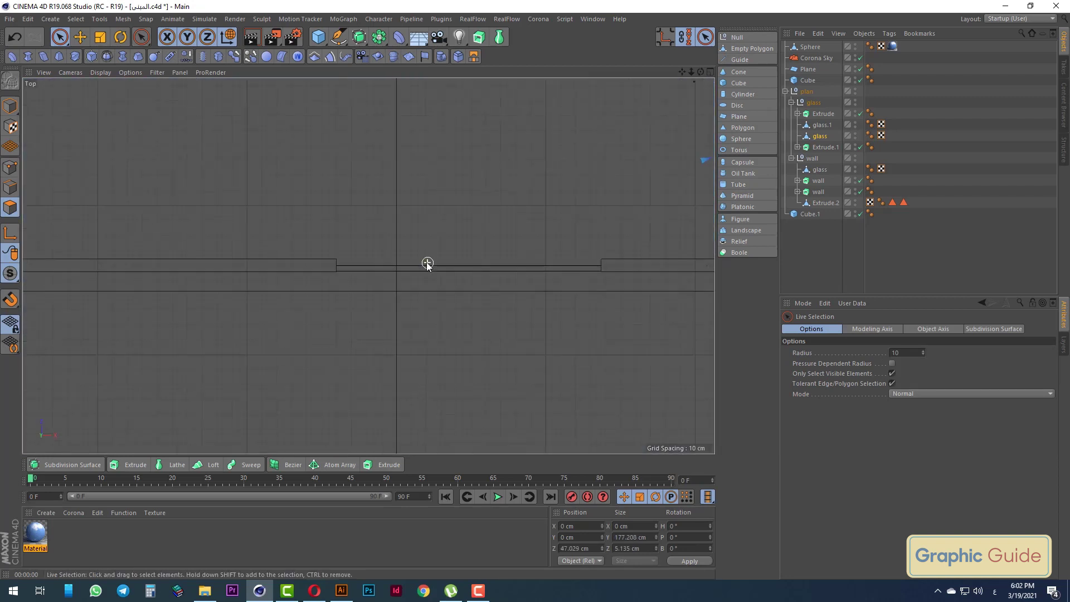
pyautogui.scroll(2, 489, 256)
pyautogui.scroll(2, 597, 237)
# Extrude the selected edge about 4 cm outward in the top view
pyautogui.rightClick(631, 237)
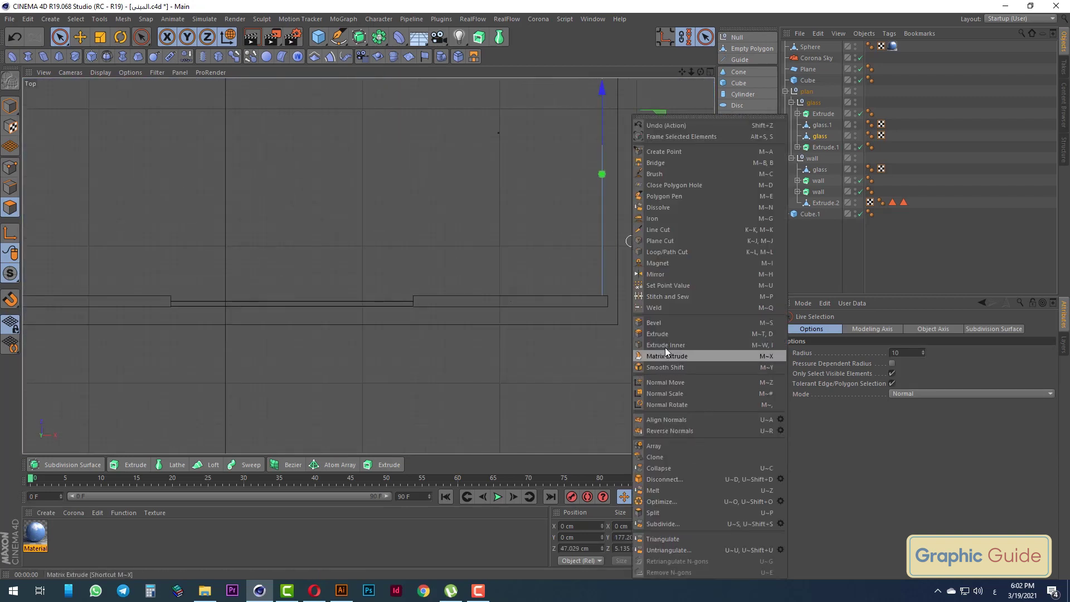
pyautogui.click(671, 345)
pyautogui.rightClick(640, 304)
pyautogui.click(664, 333)
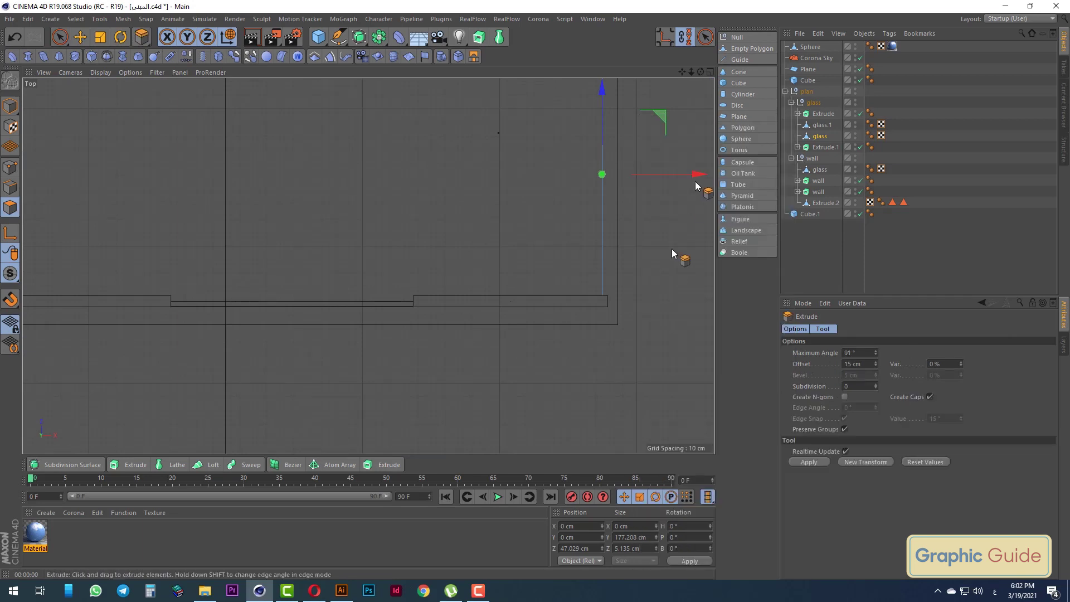
pyautogui.scroll(2, 667, 197)
pyautogui.moveTo(653, 171); pyautogui.dragTo(670, 168)
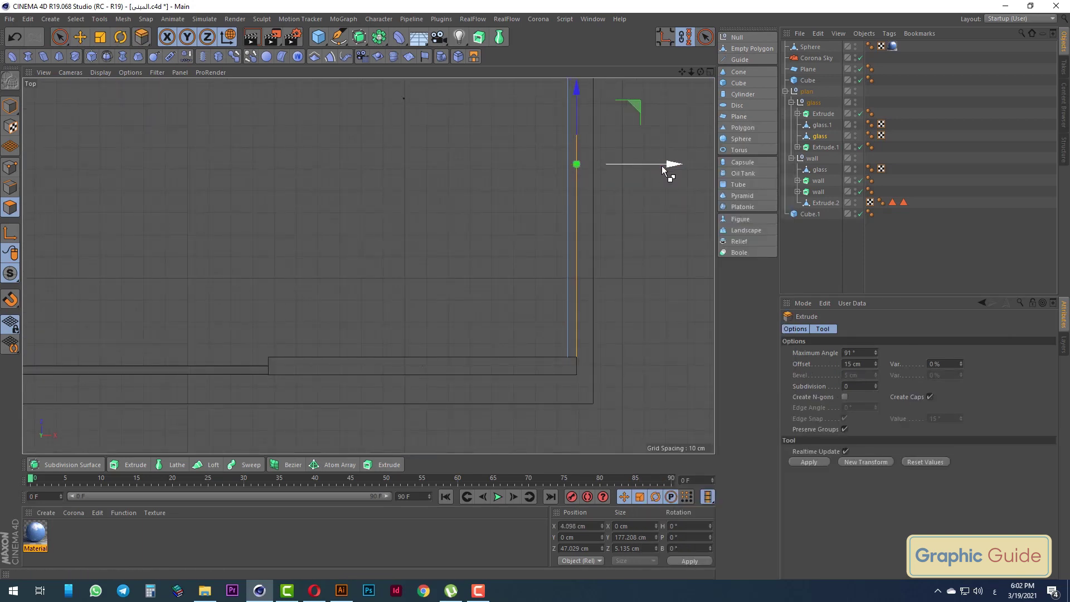
pyautogui.click(60, 37)
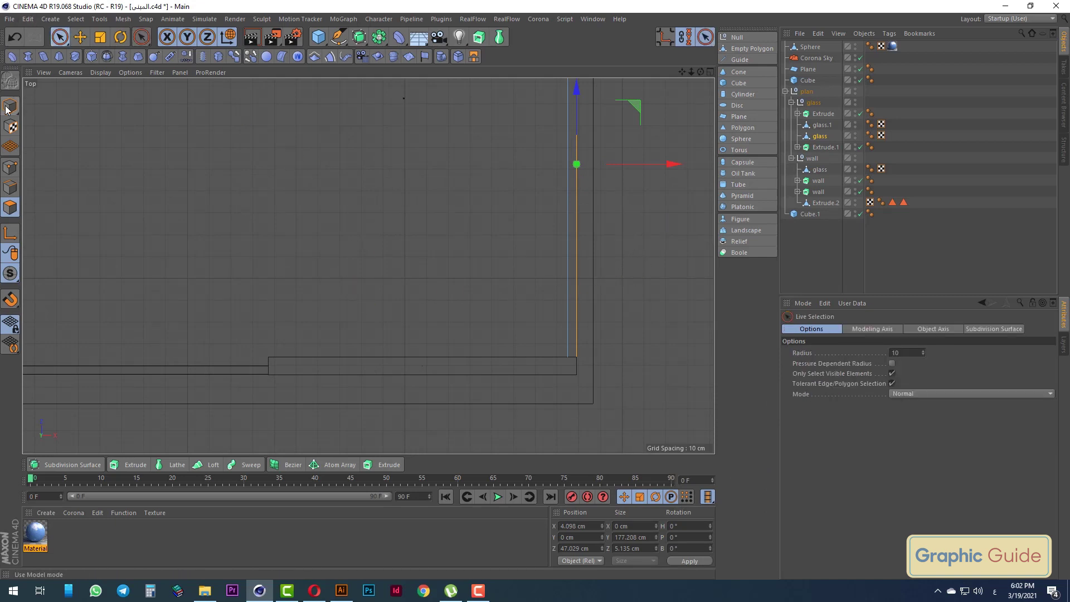
pyautogui.press('F1')
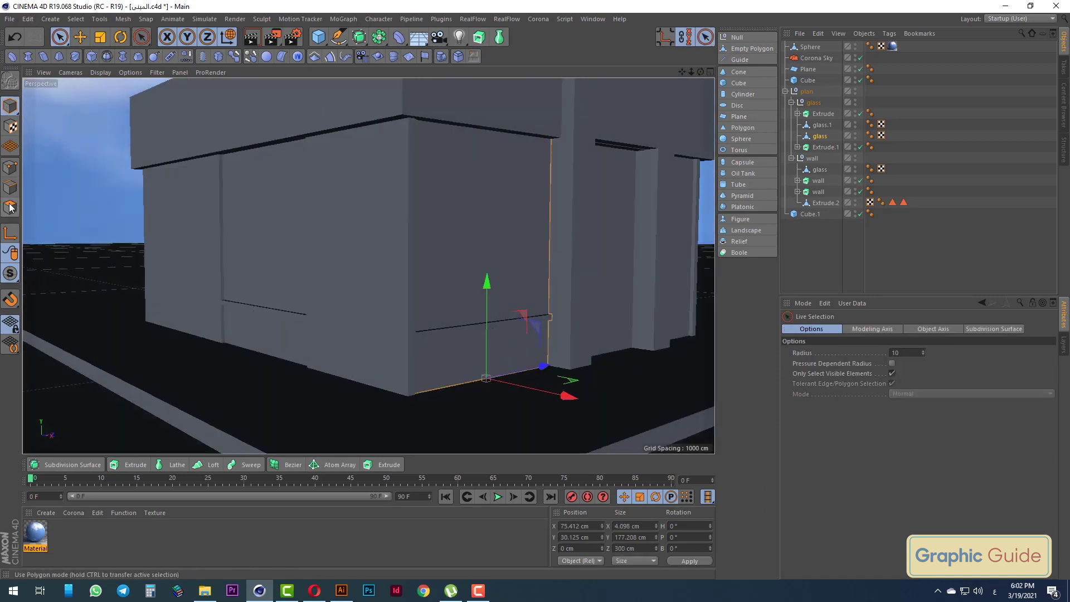
# Split the window face into glass.2, hide it, and delete then restore the glass object
pyautogui.click(10, 207)
pyautogui.click(445, 235)
pyautogui.rightClick(444, 235)
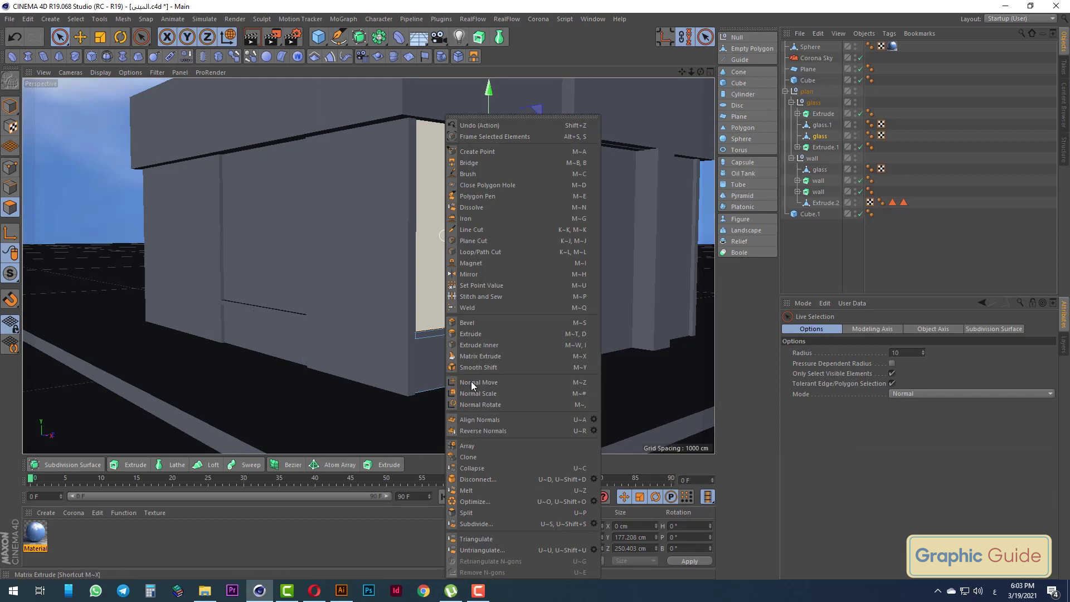
pyautogui.click(467, 512)
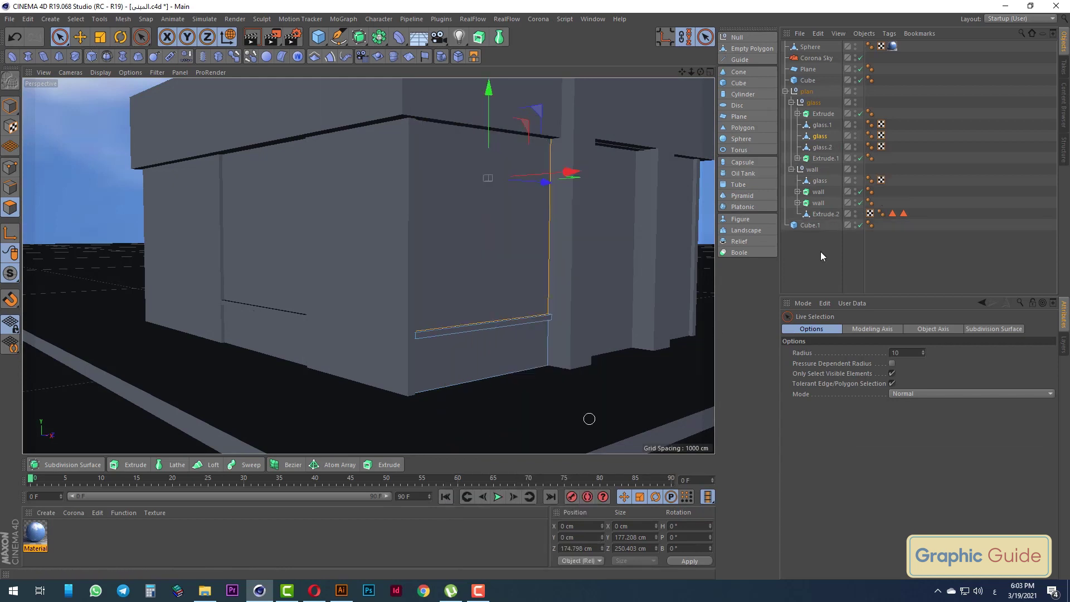
pyautogui.click(855, 147)
pyautogui.click(814, 137)
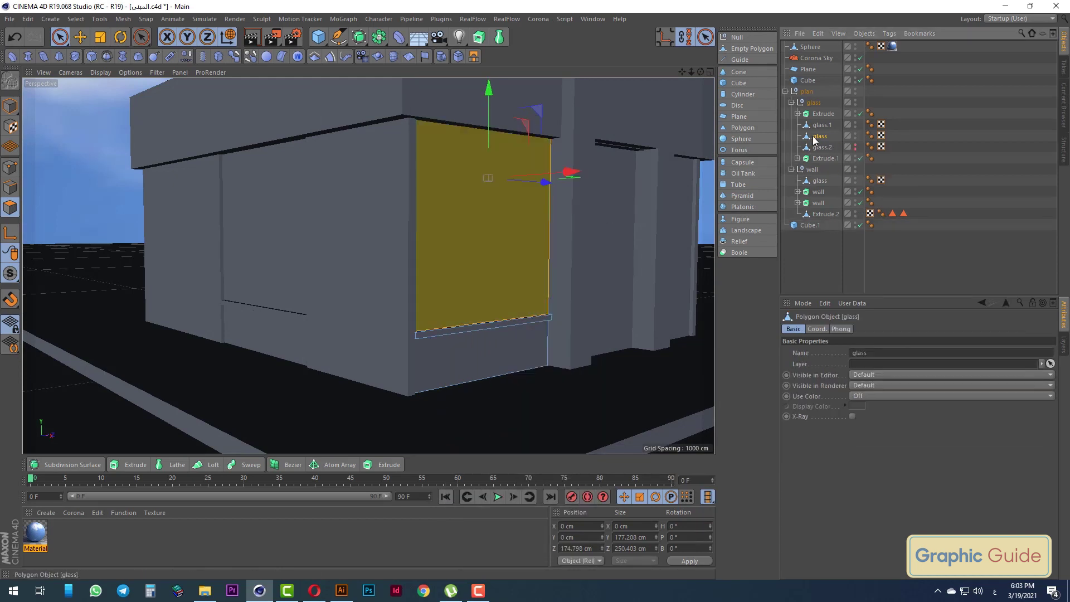
pyautogui.press('Delete')
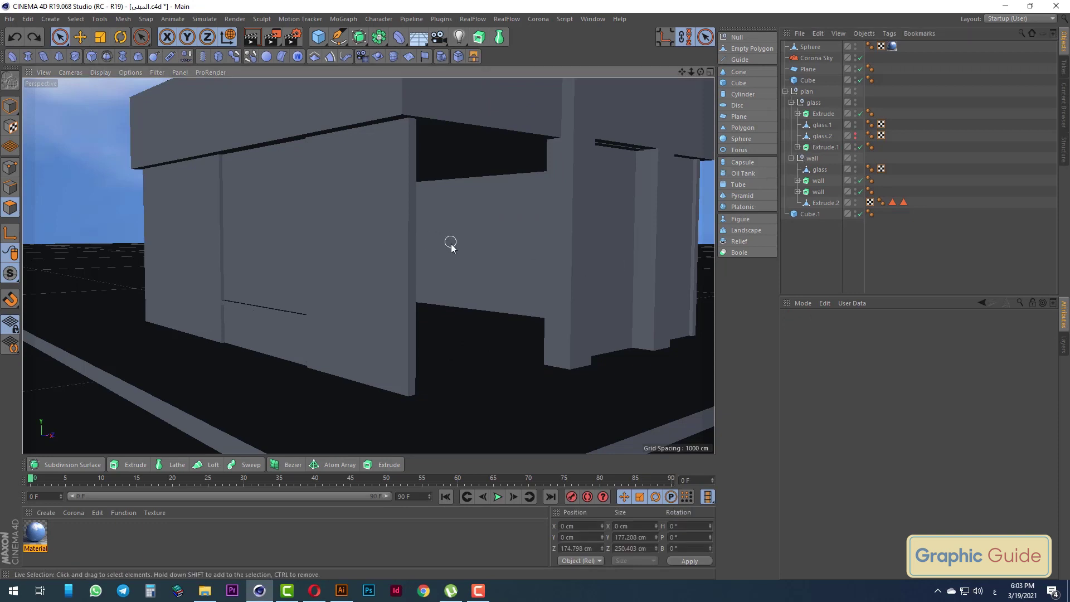
pyautogui.hotkey('ctrl', 'z')
pyautogui.hotkey('ctrl', 'z')
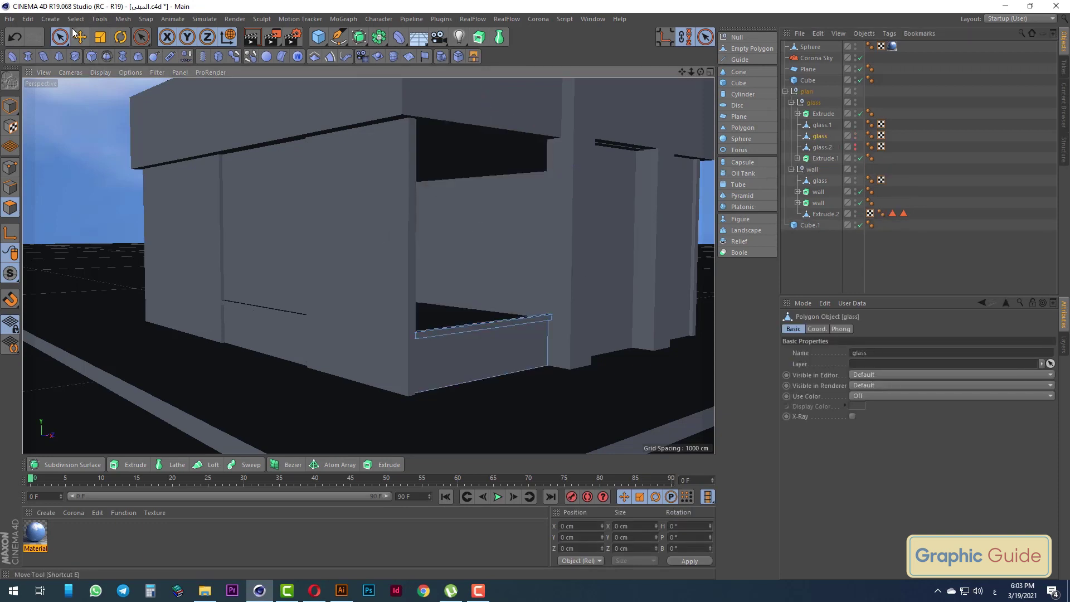
# Show glass.2 again, move glass into the wall group, and check the Illustrator reference
pyautogui.click(60, 37)
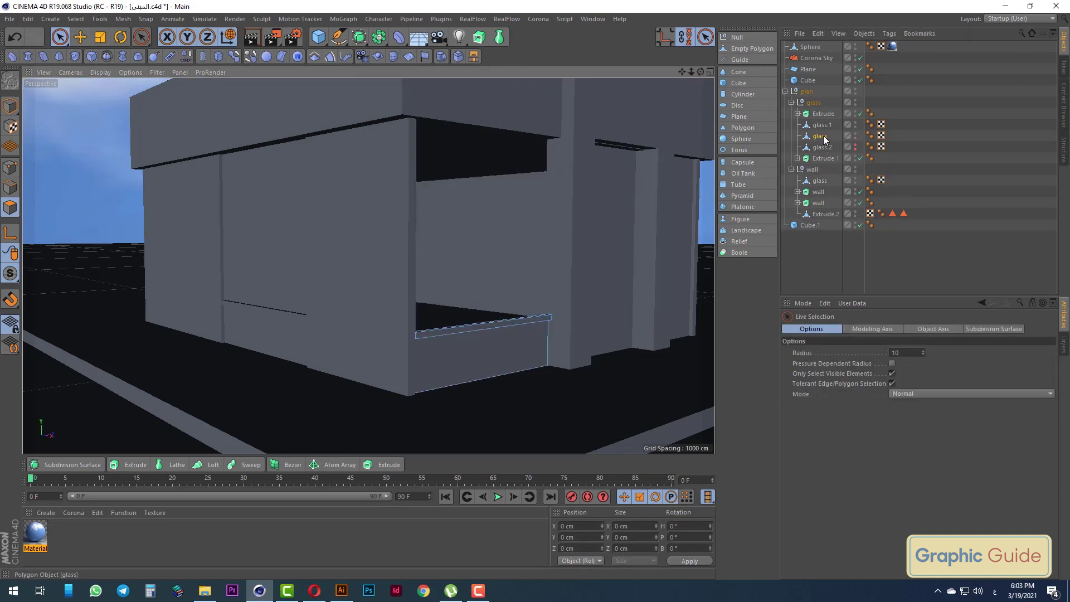
pyautogui.click(855, 147)
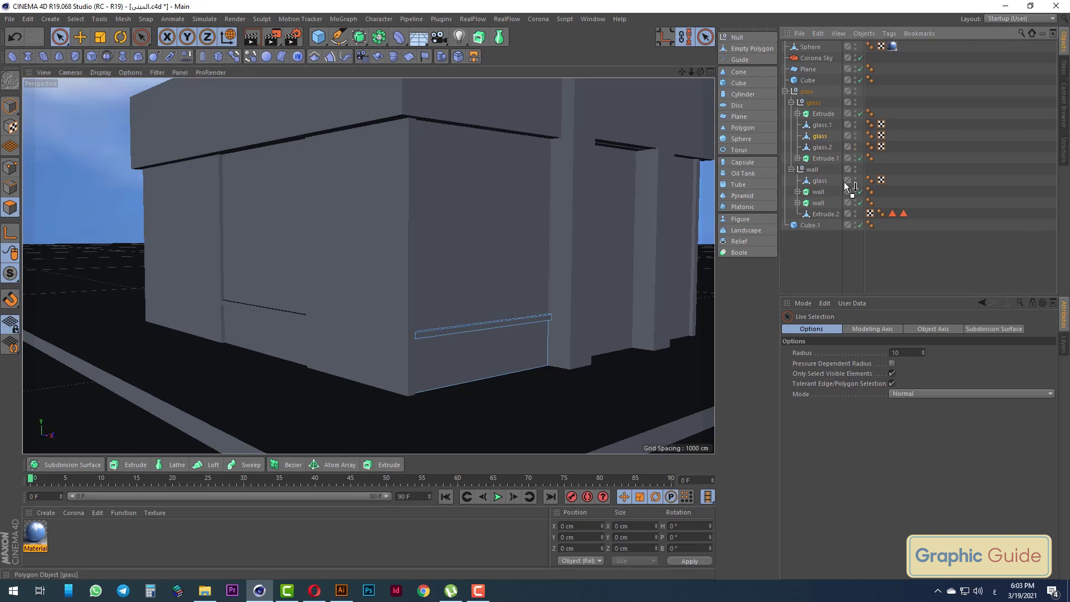
pyautogui.moveTo(819, 183); pyautogui.dragTo(818, 177)
pyautogui.scroll(-3, 495, 271)
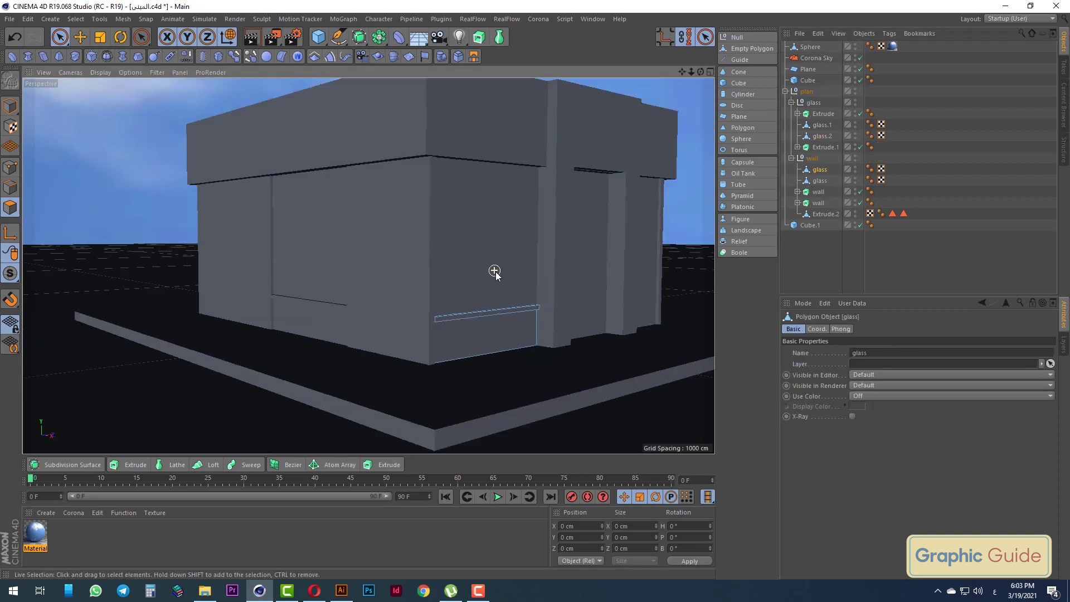
pyautogui.hotkey('alt', 'Tab')
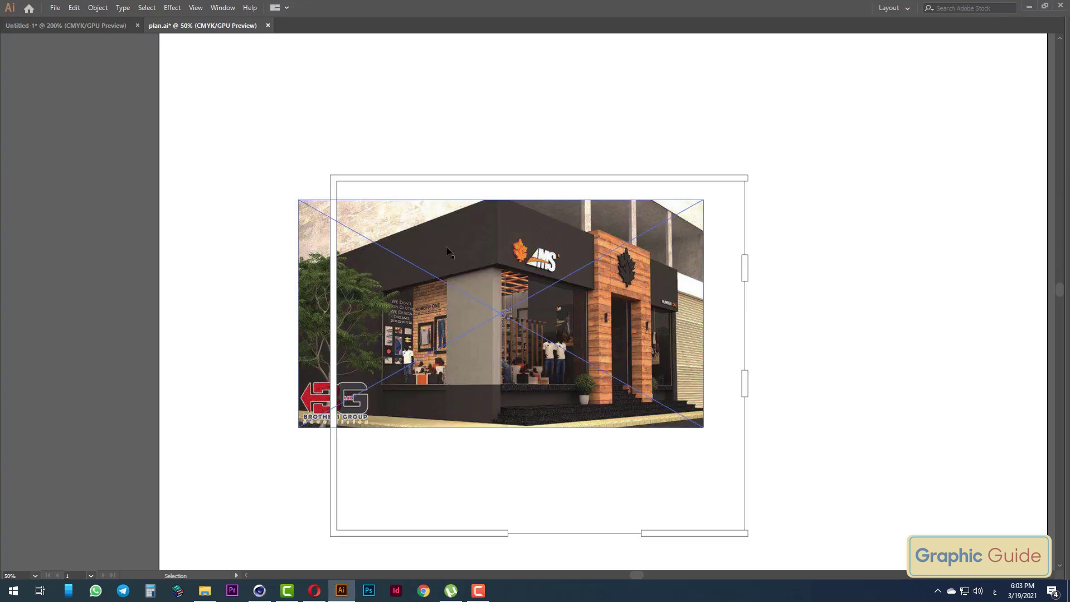
# Return to Cinema 4D and frame the wall in the front and right side views
pyautogui.hotkey('alt', 'Tab')
pyautogui.scroll(3, 628, 289)
pyautogui.scroll(2, 604, 306)
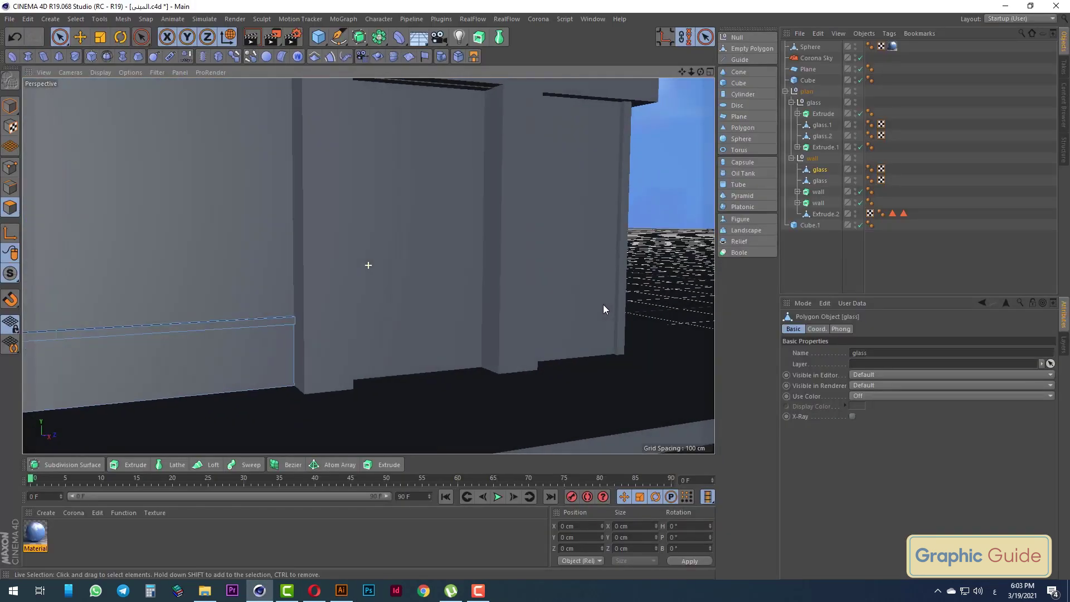
pyautogui.scroll(2, 581, 308)
pyautogui.press('F4')
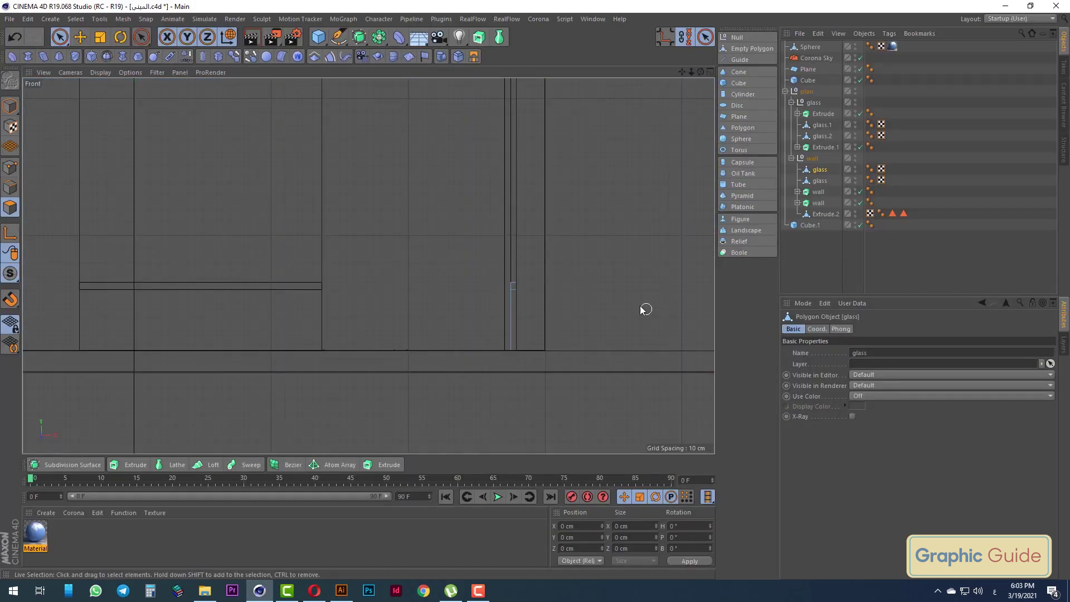
pyautogui.scroll(-3, 493, 283)
pyautogui.press('F3')
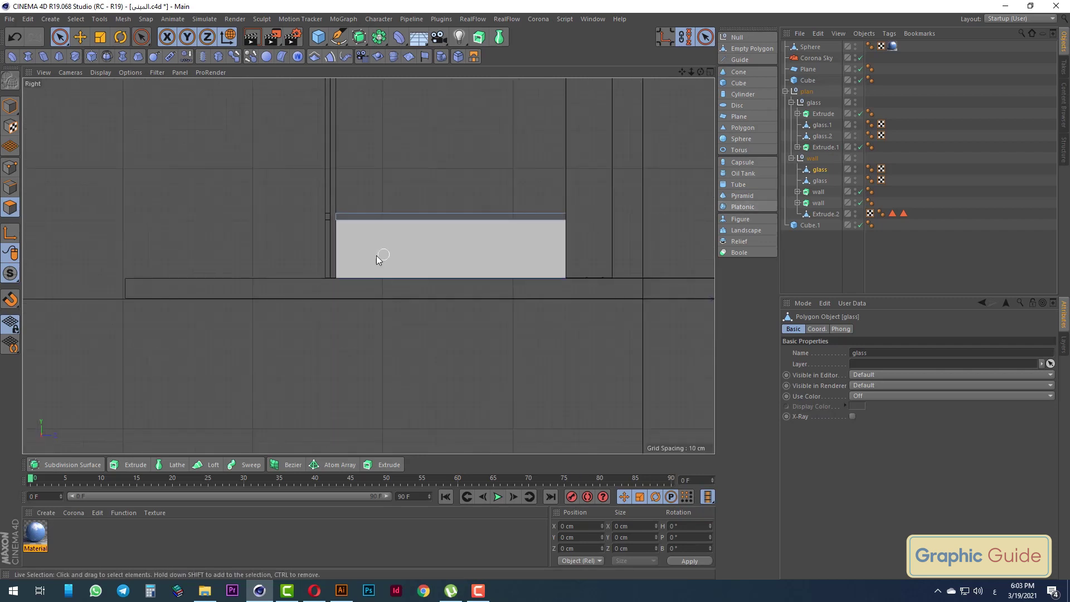
pyautogui.scroll(-5, 338, 265)
pyautogui.scroll(2, 373, 251)
pyautogui.scroll(2, 352, 228)
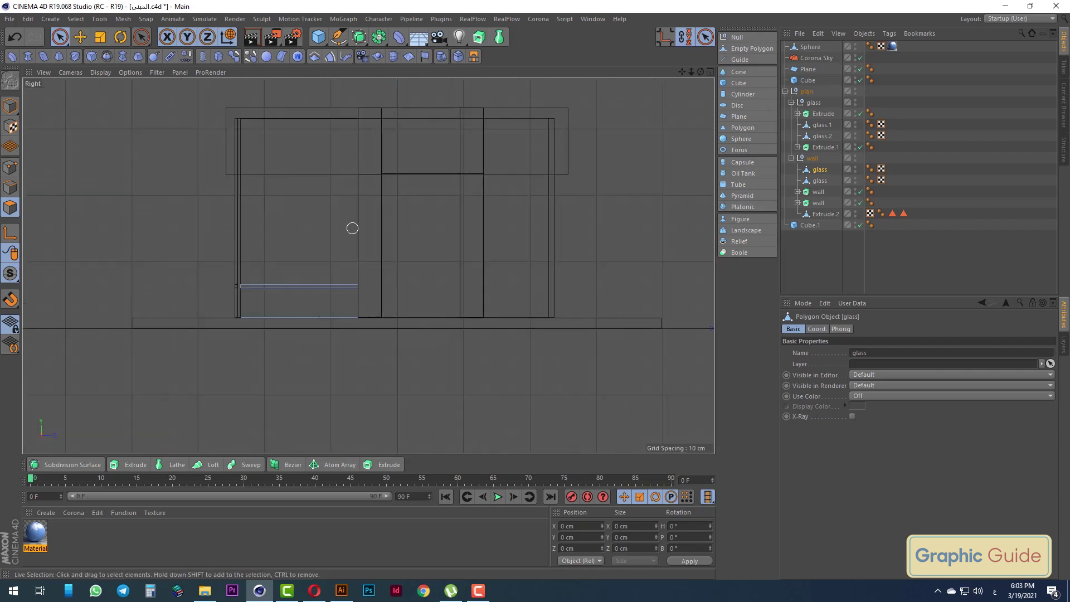
# Select the Extrude object and make it editable polygons
pyautogui.click(10, 106)
pyautogui.scroll(2, 394, 270)
pyautogui.click(9, 176)
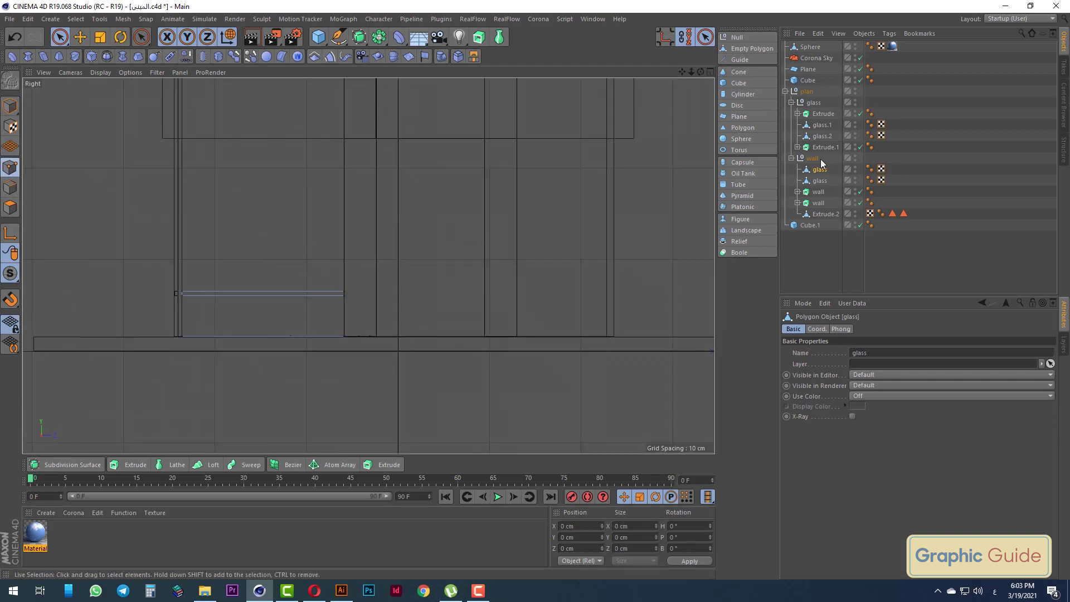
pyautogui.click(812, 150)
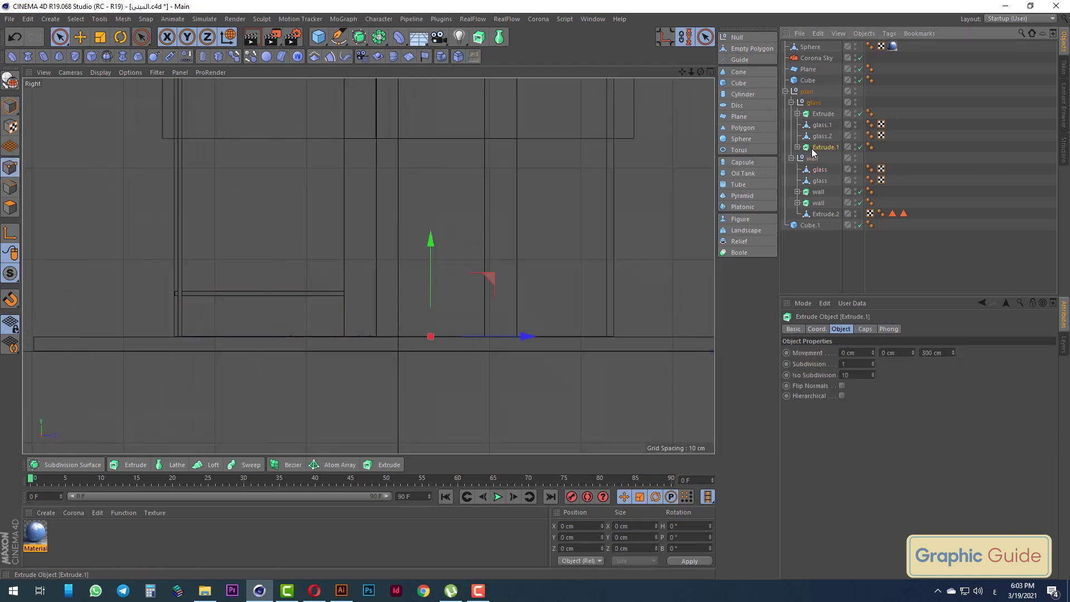
pyautogui.click(822, 113)
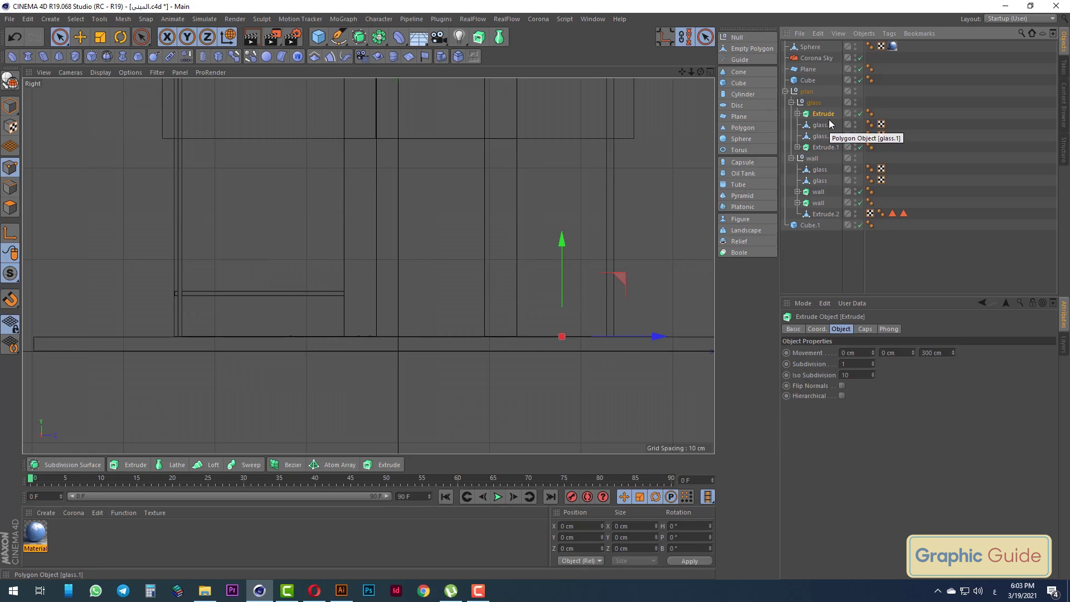
pyautogui.press('c')
# Add two horizontal loop cuts across the Extrude panel
pyautogui.rightClick(564, 266)
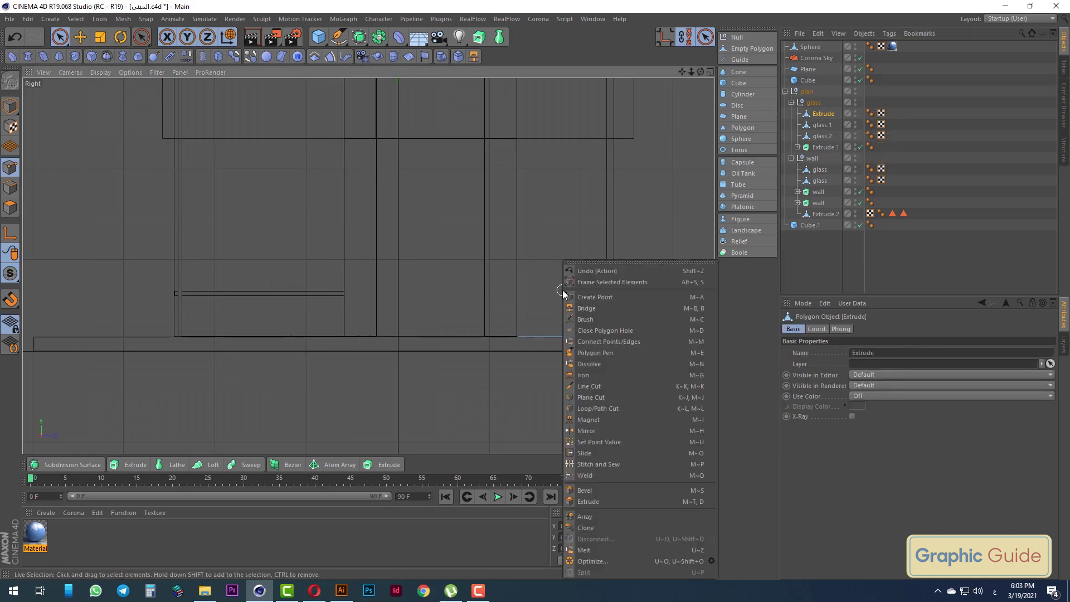
pyautogui.click(600, 408)
pyautogui.scroll(3, 546, 325)
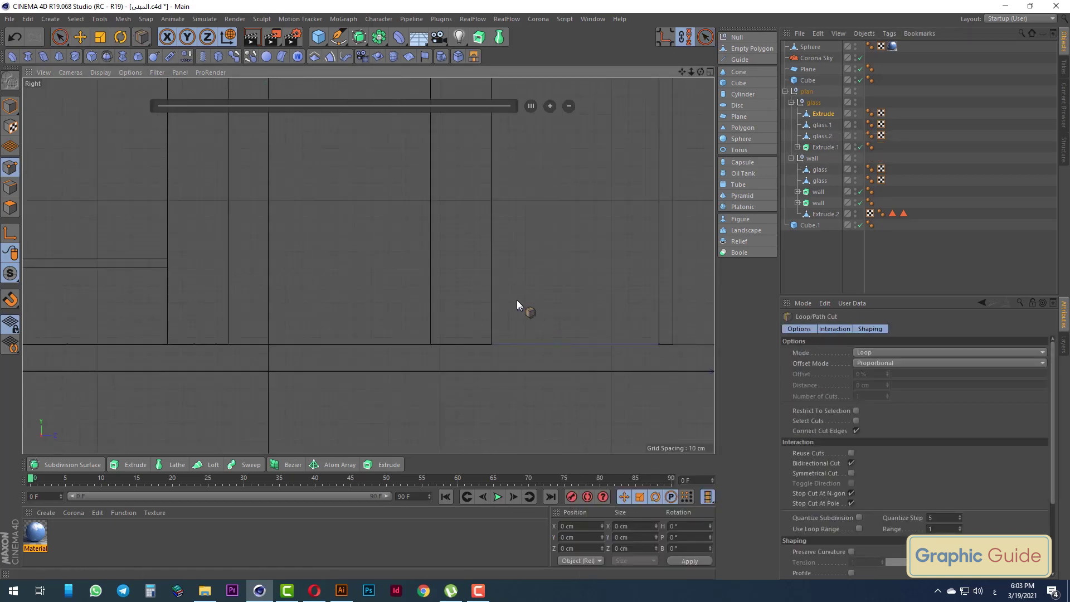
pyautogui.click(496, 268)
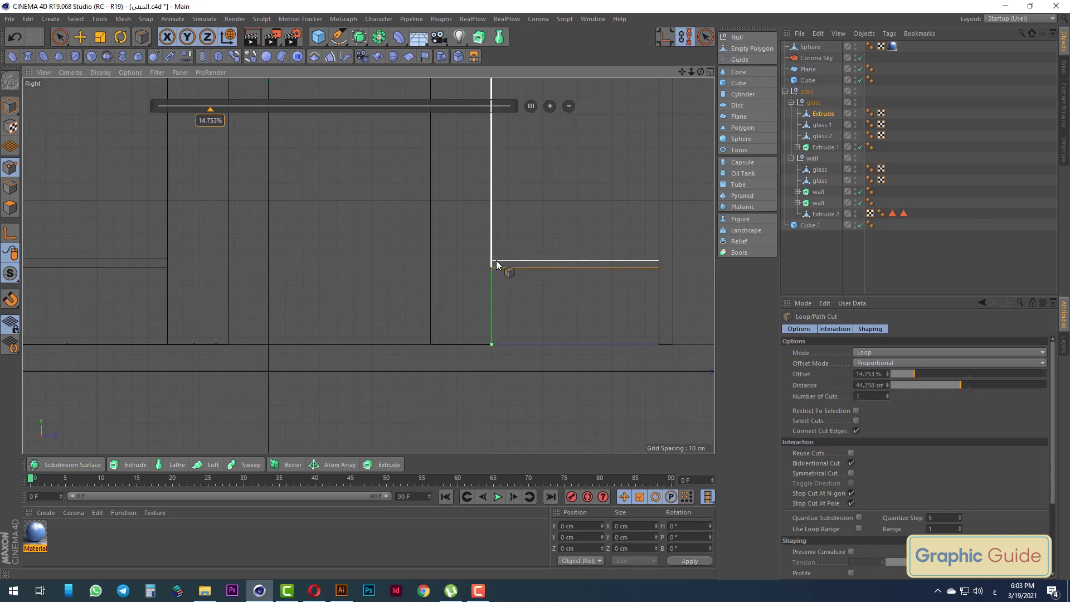
pyautogui.click(496, 261)
pyautogui.click(59, 37)
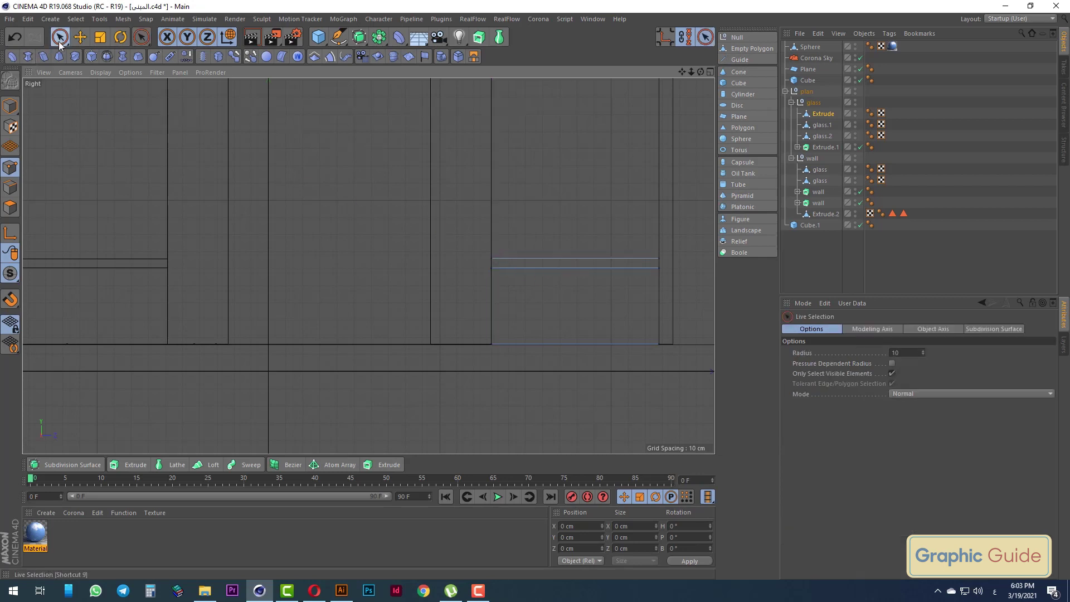
pyautogui.press('F1')
# Extrude the thin strip at the panel's top about 4 cm outward
pyautogui.click(10, 207)
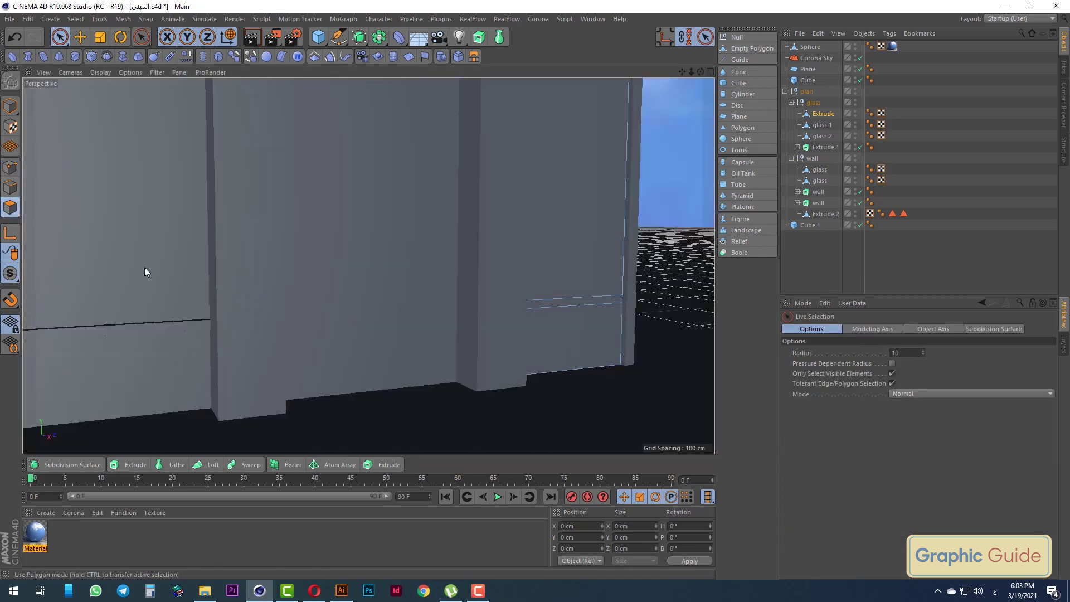
pyautogui.scroll(5, 600, 304)
pyautogui.click(600, 301)
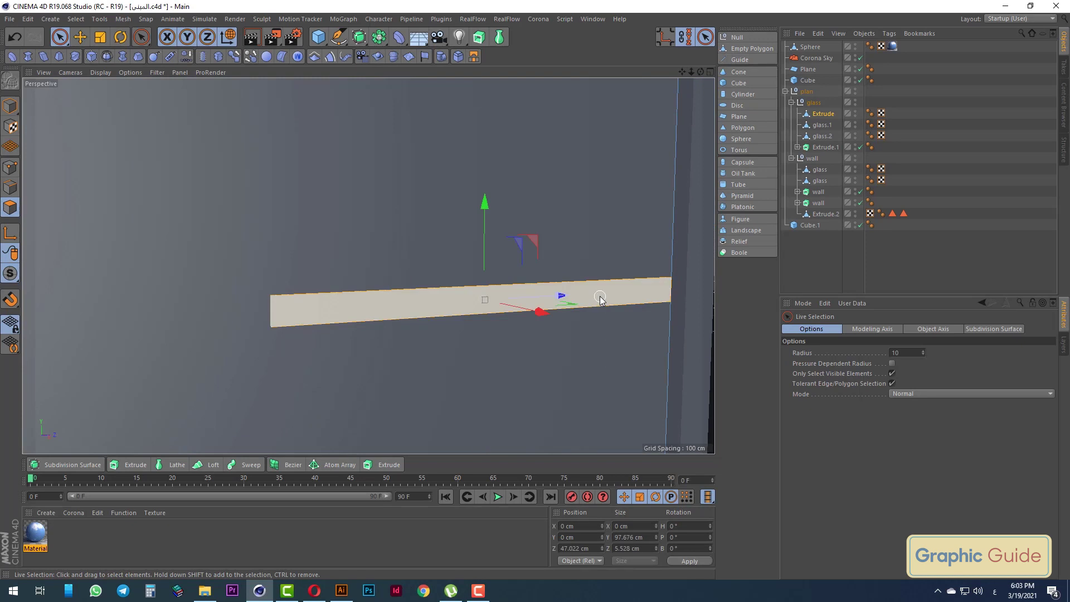
pyautogui.press('F2')
pyautogui.scroll(-2, 447, 373)
pyautogui.scroll(-3, 446, 373)
pyautogui.scroll(5, 504, 159)
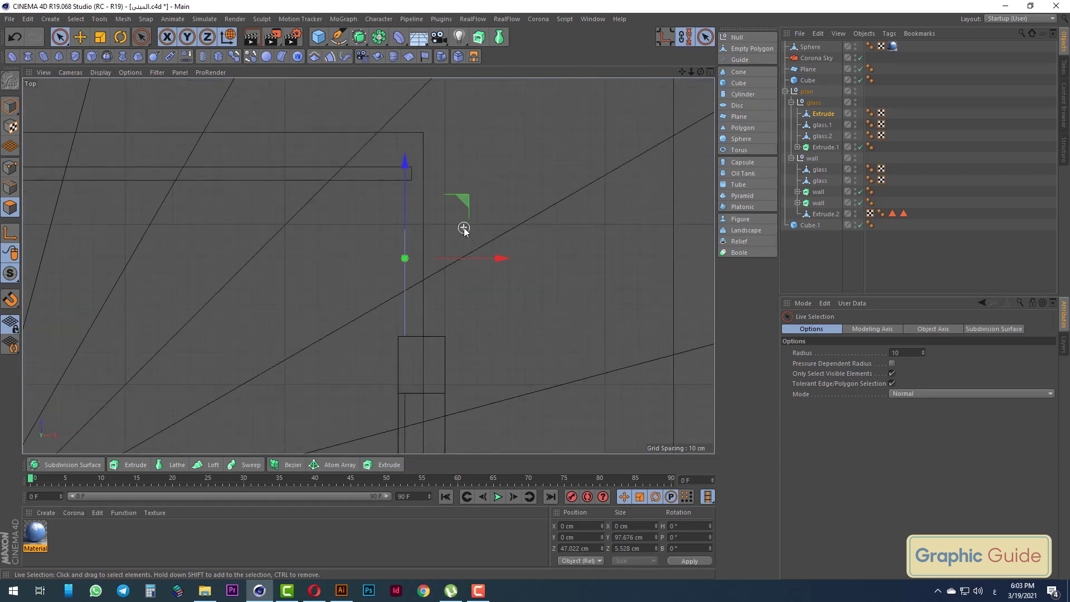
pyautogui.rightClick(462, 227)
pyautogui.click(499, 323)
pyautogui.scroll(1, 452, 288)
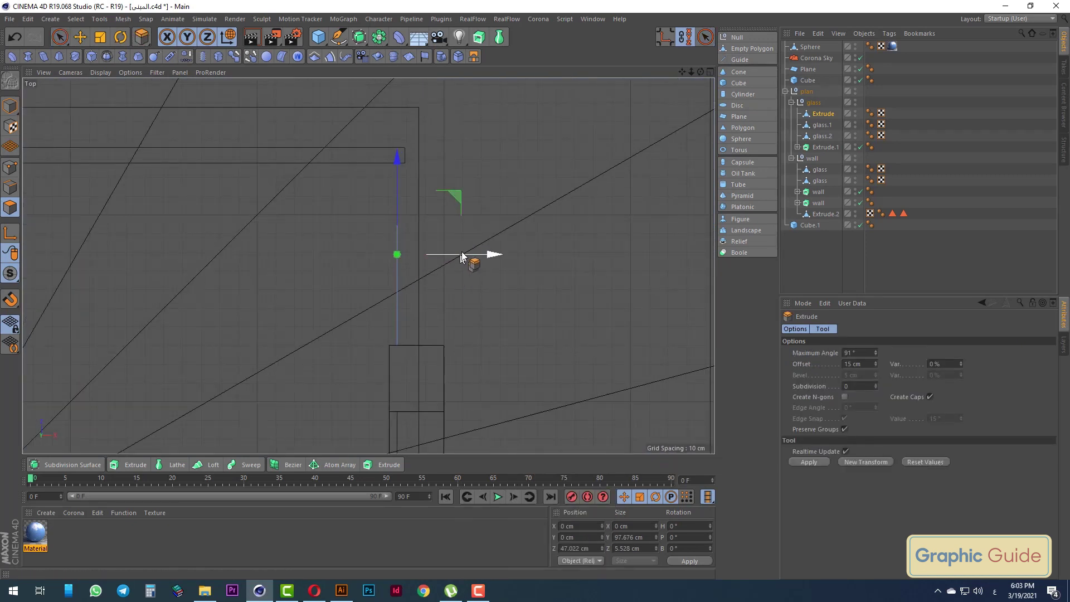
pyautogui.moveTo(467, 255); pyautogui.dragTo(473, 252)
pyautogui.scroll(2, 433, 196)
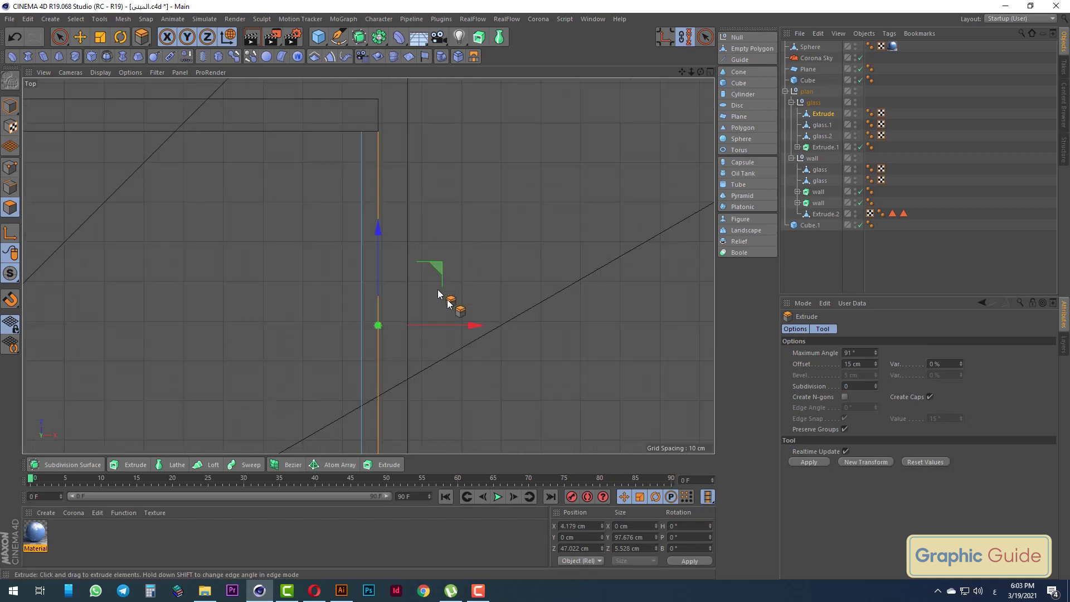
pyautogui.scroll(1, 433, 196)
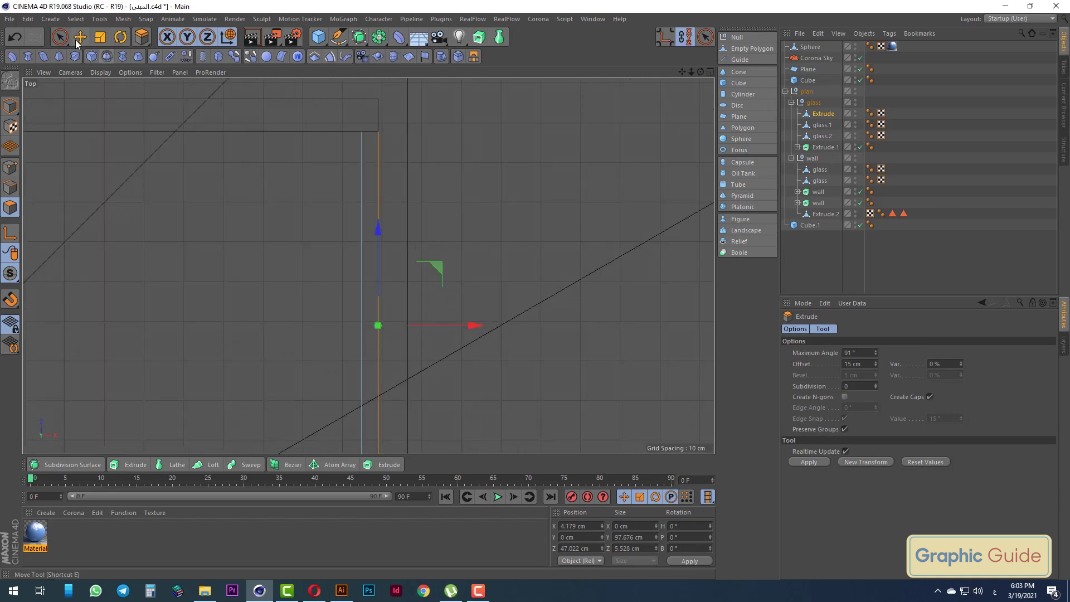
pyautogui.press('space')
# Split the door panel polygon into its own Extrude.2 object
pyautogui.click(10, 106)
pyautogui.press('F1')
pyautogui.scroll(-4, 301, 256)
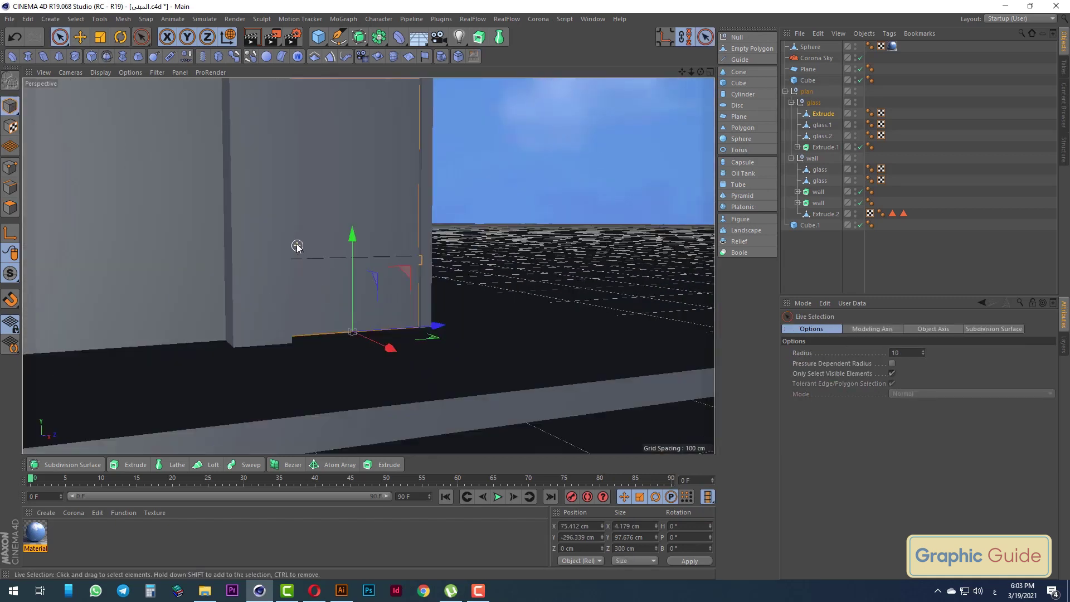
pyautogui.scroll(-3, 399, 288)
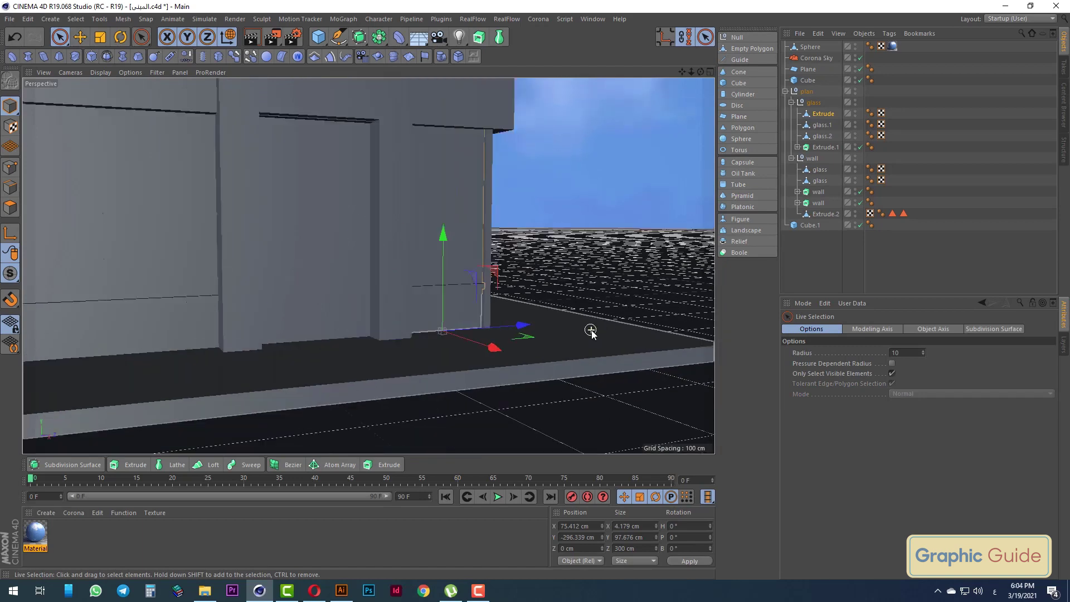
pyautogui.click(10, 207)
pyautogui.click(483, 222)
pyautogui.scroll(2, 483, 222)
pyautogui.rightClick(463, 191)
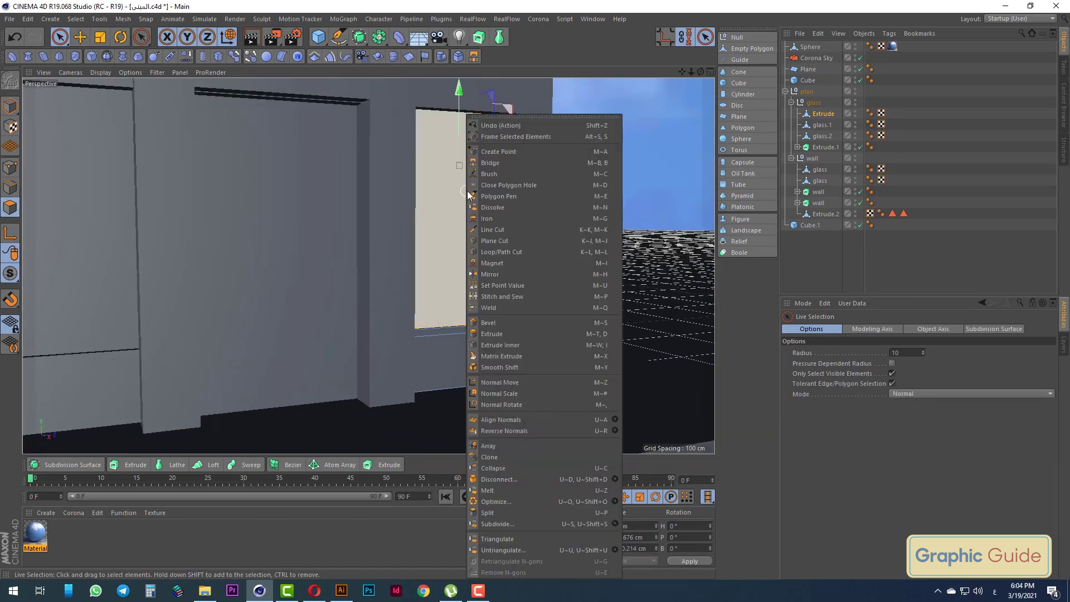
pyautogui.click(491, 512)
# Delete the door panel from the original extrusion, show Extrude.2, and move Extrude into the wall group
pyautogui.click(841, 124)
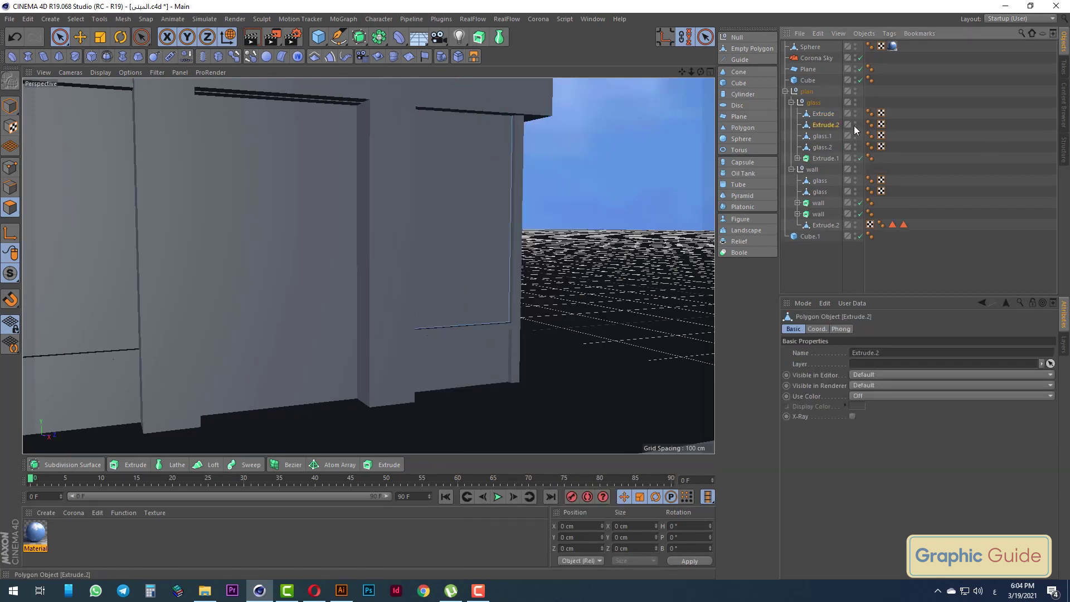
pyautogui.click(487, 244)
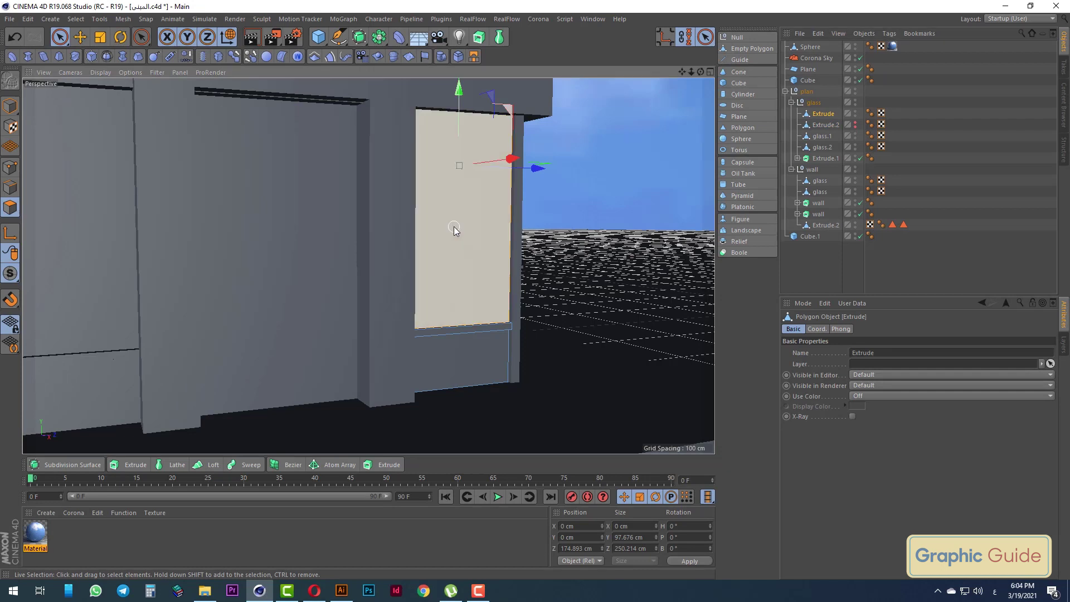
pyautogui.press('Delete')
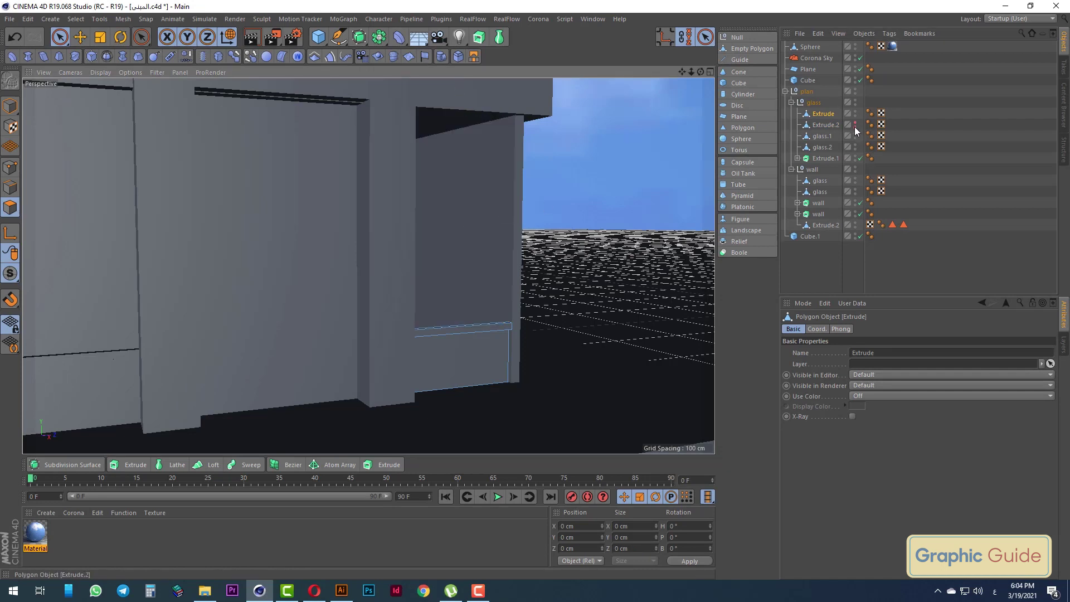
pyautogui.click(855, 125)
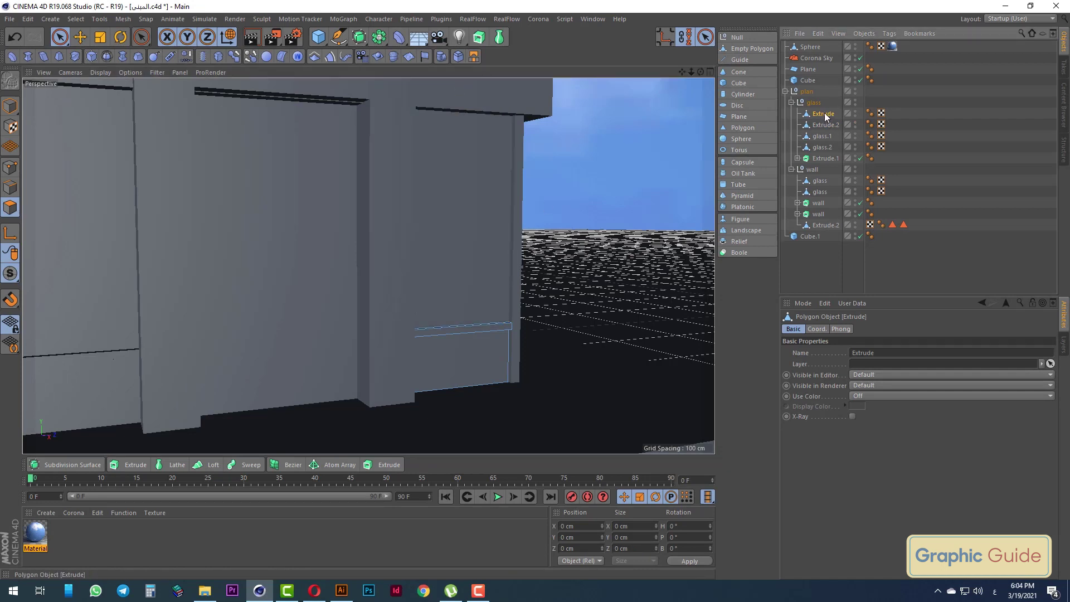
pyautogui.moveTo(827, 175); pyautogui.dragTo(826, 173)
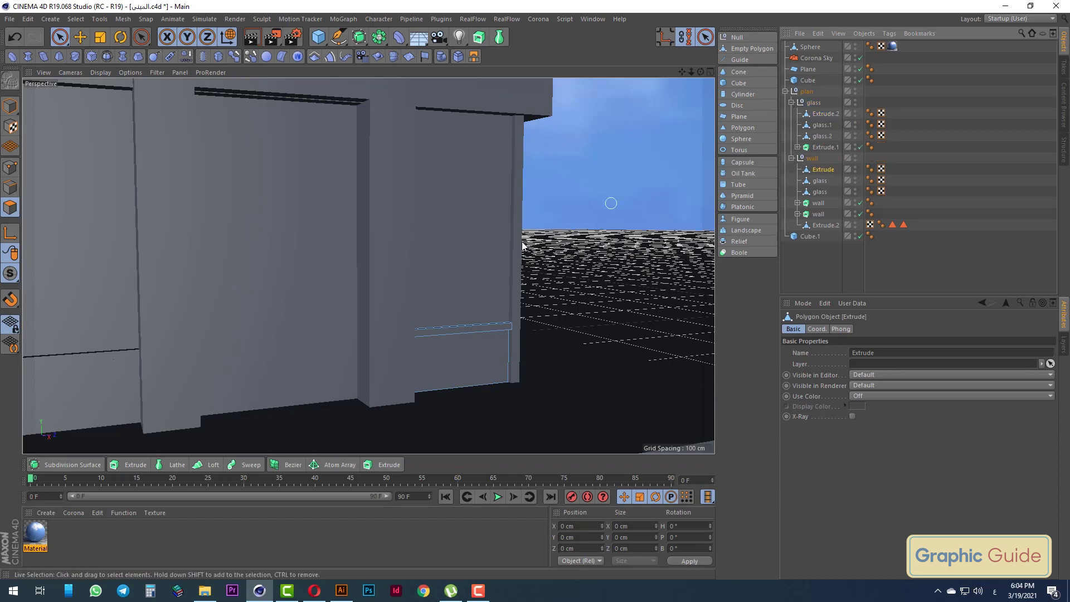
# Orbit to see the whole building and render the viewport
pyautogui.keyDown('alt'); pyautogui.moveTo(607, 201); pyautogui.dragTo(501, 265); pyautogui.keyUp('alt')
pyautogui.keyDown('alt'); pyautogui.moveTo(445, 286); pyautogui.dragTo(469, 285); pyautogui.keyUp('alt')
pyautogui.scroll(-5, 492, 270)
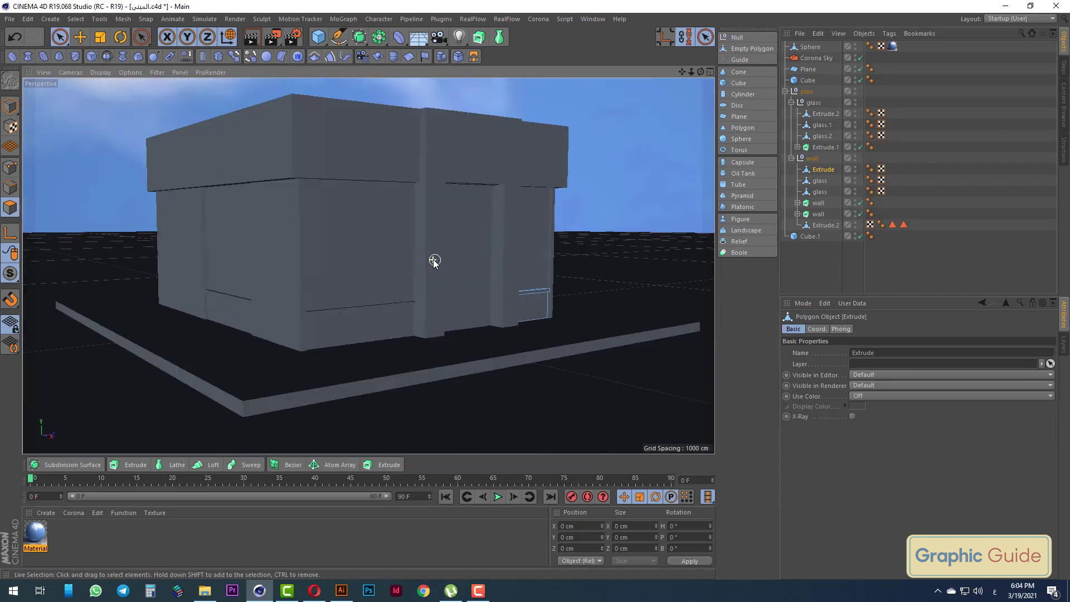
pyautogui.click(251, 37)
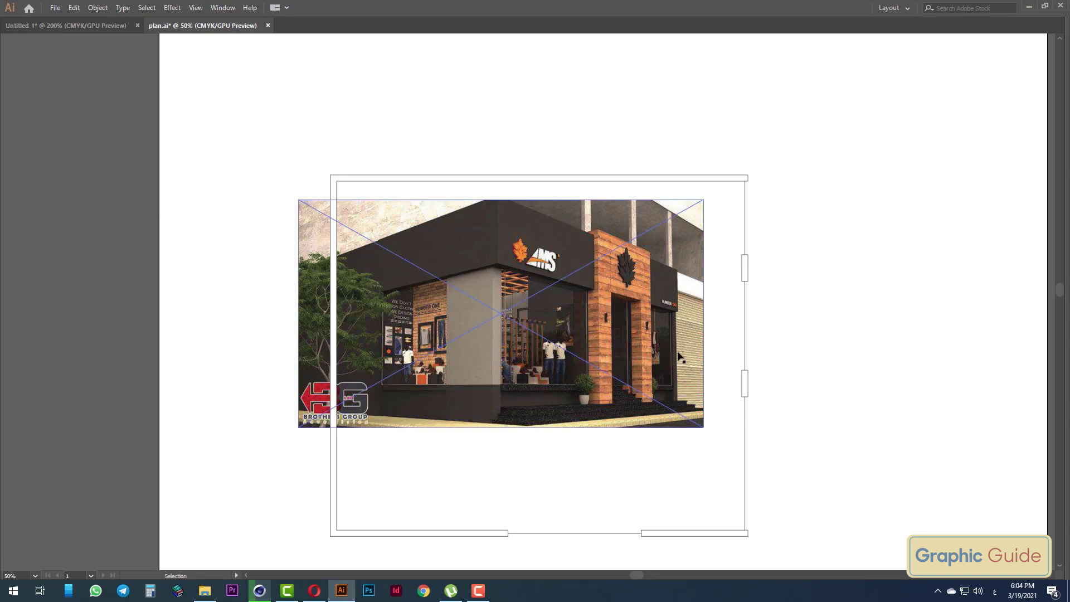
pyautogui.hotkey('alt', 'Tab')
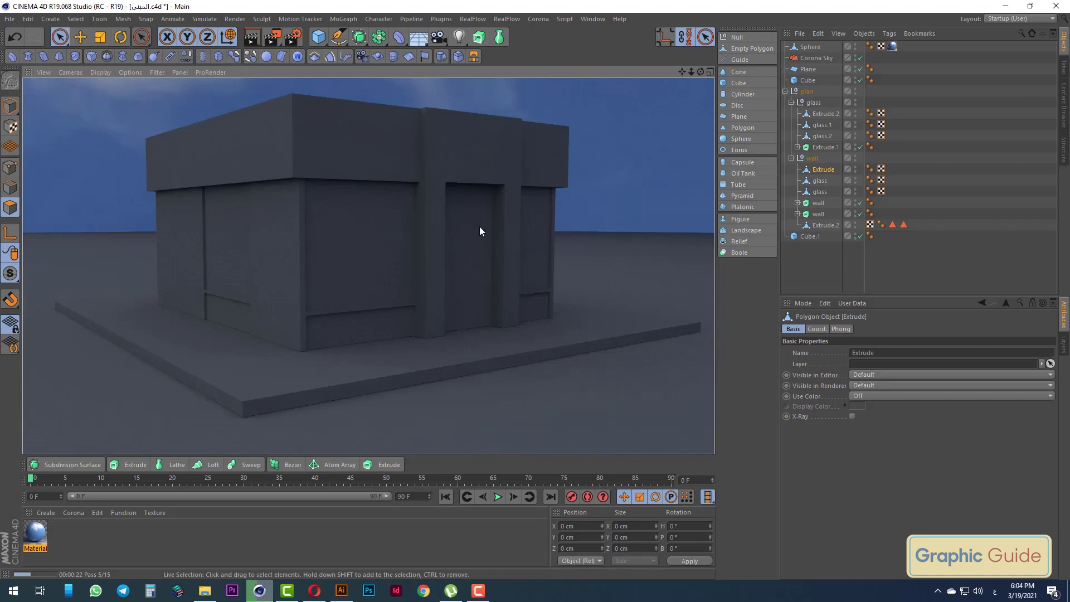
# Add a new cube and move it to the right toward the storefront
pyautogui.scroll(3, 434, 264)
pyautogui.scroll(2, 440, 276)
pyautogui.scroll(2, 446, 290)
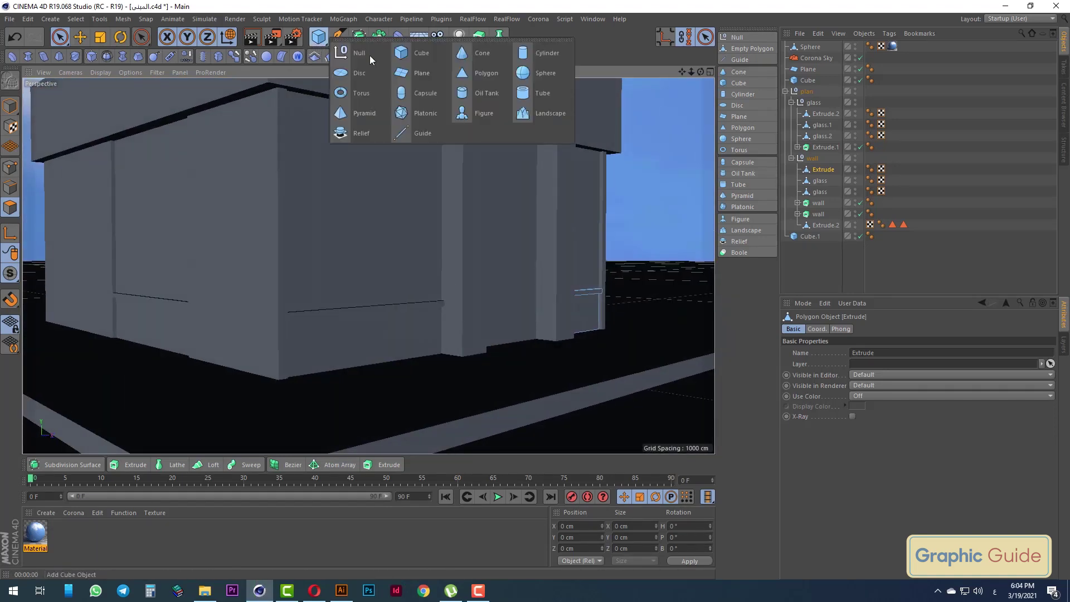
pyautogui.moveTo(317, 40); pyautogui.dragTo(420, 49)
pyautogui.scroll(-3, 473, 263)
pyautogui.moveTo(419, 328); pyautogui.dragTo(489, 326)
# In Top view, place the cube at the storefront edge, stretched lengthwise and narrowed
pyautogui.press('F2')
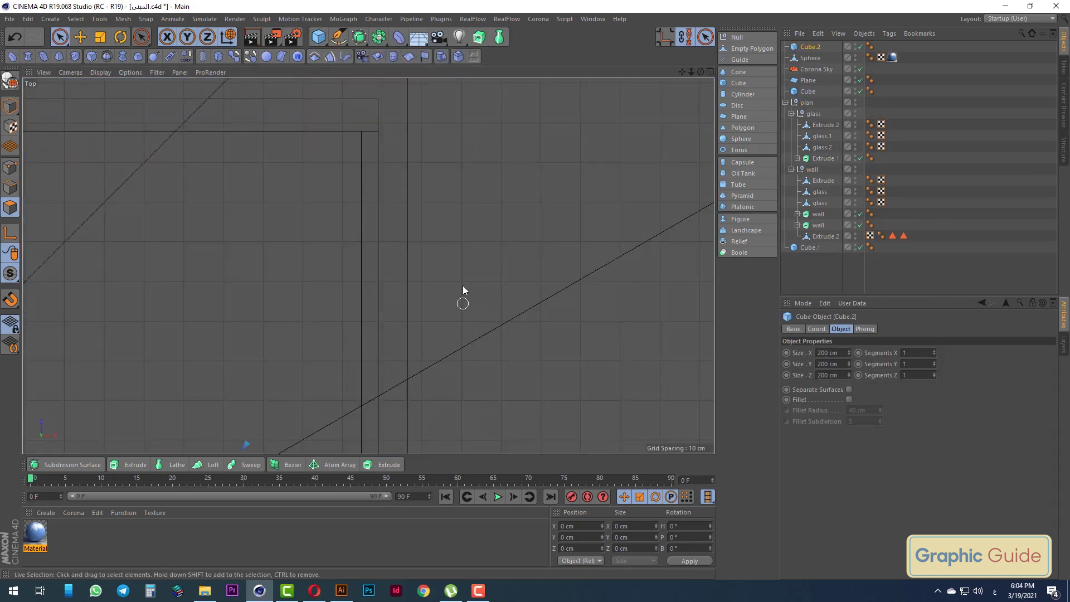
pyautogui.scroll(-3, 465, 273)
pyautogui.scroll(-3, 477, 221)
pyautogui.scroll(3, 425, 312)
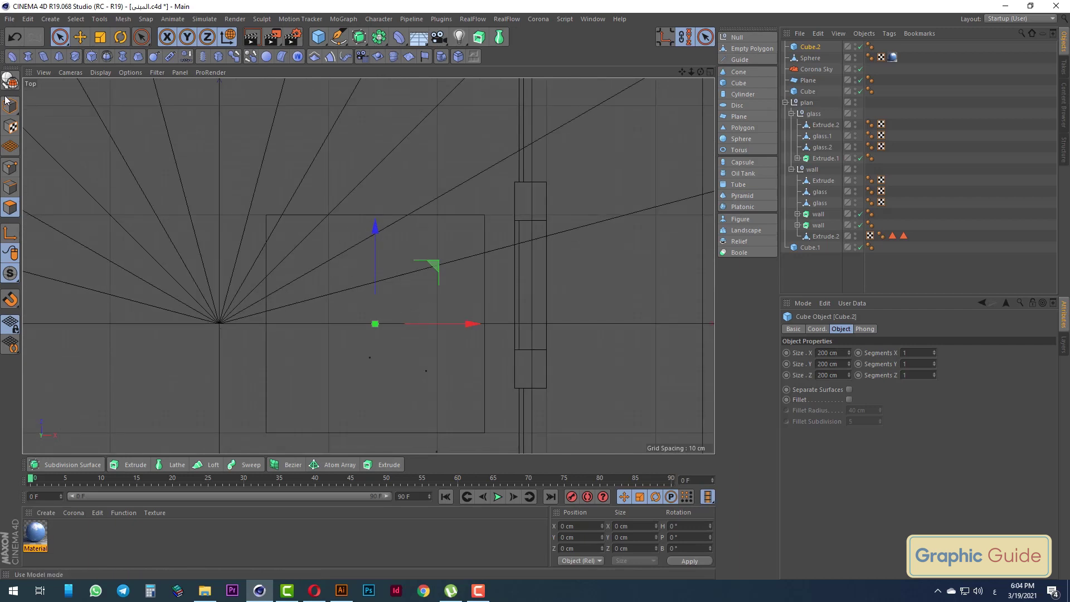
pyautogui.click(10, 105)
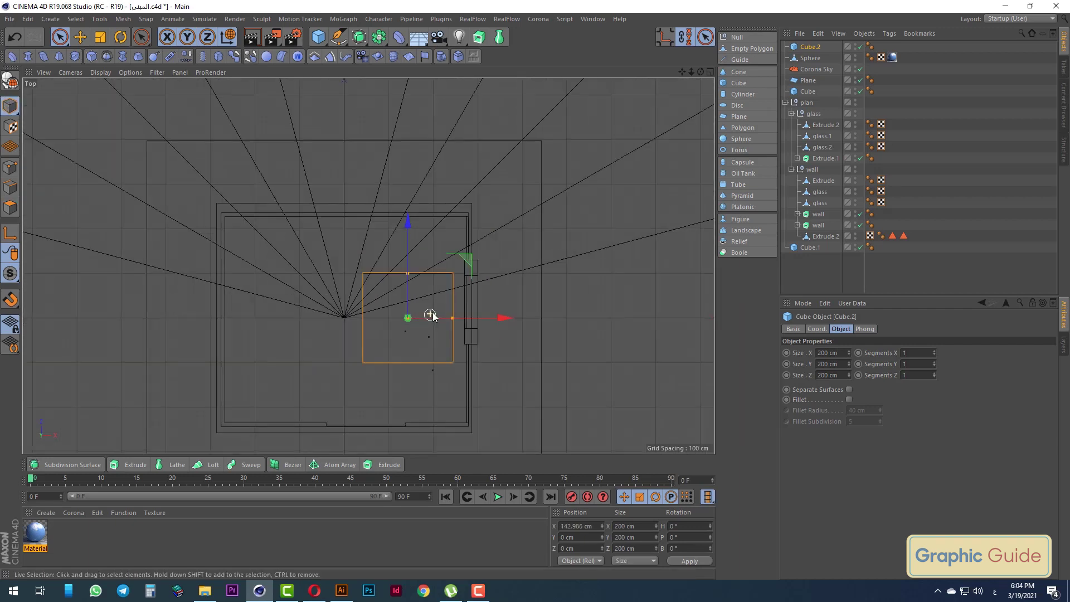
pyautogui.scroll(-3, 441, 314)
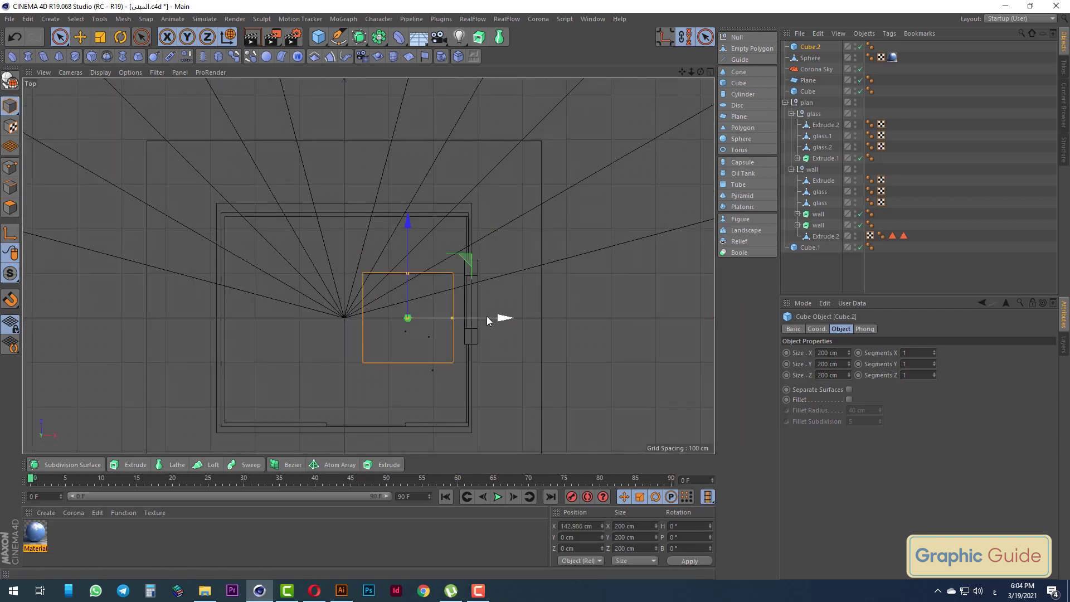
pyautogui.moveTo(491, 320); pyautogui.dragTo(580, 319)
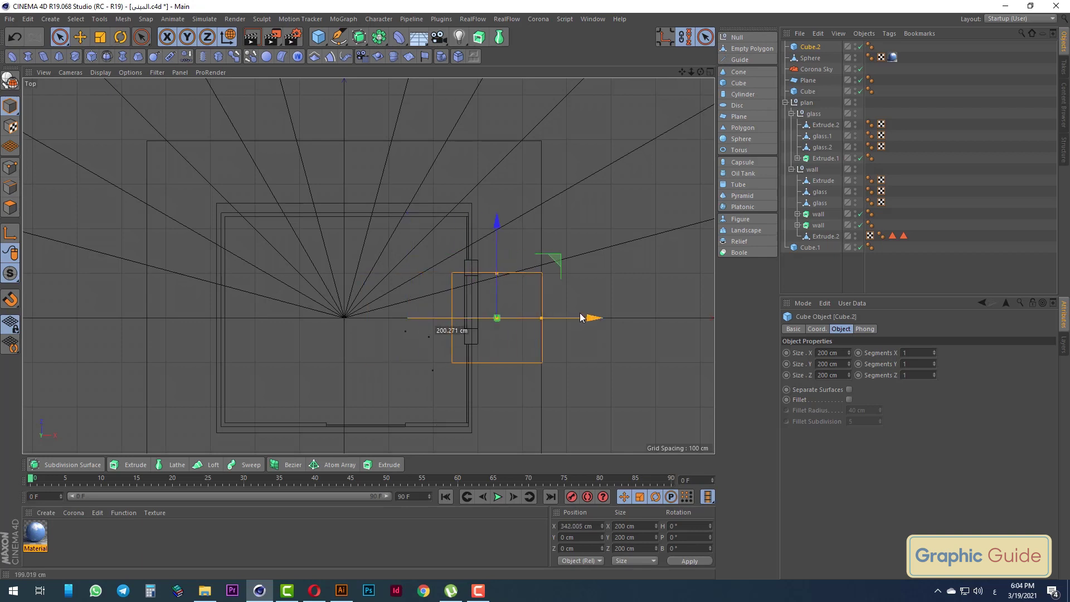
pyautogui.moveTo(498, 273); pyautogui.dragTo(497, 204)
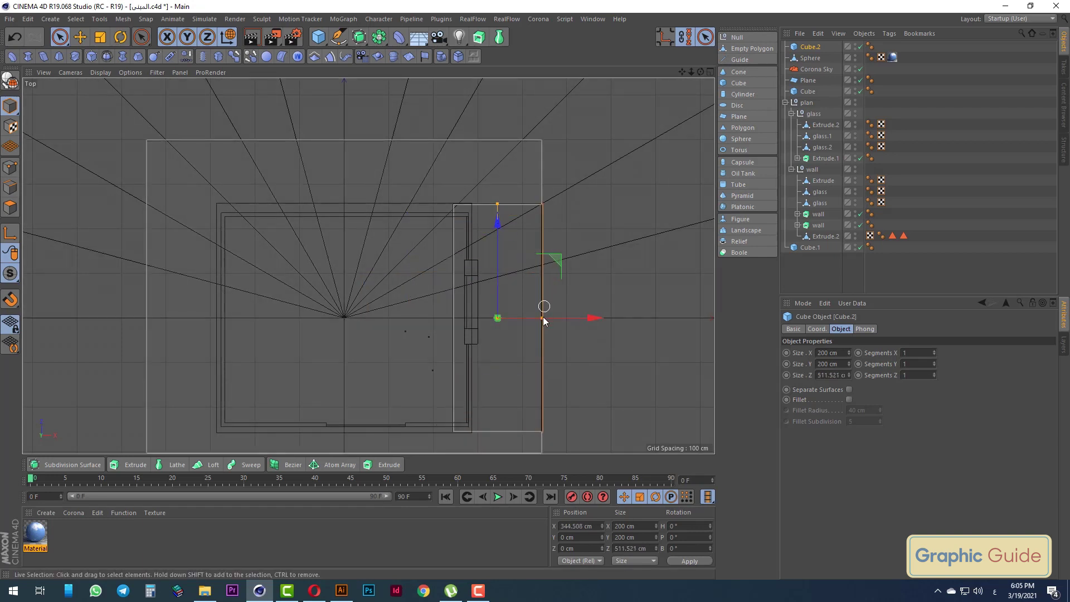
pyautogui.moveTo(542, 316); pyautogui.dragTo(515, 317)
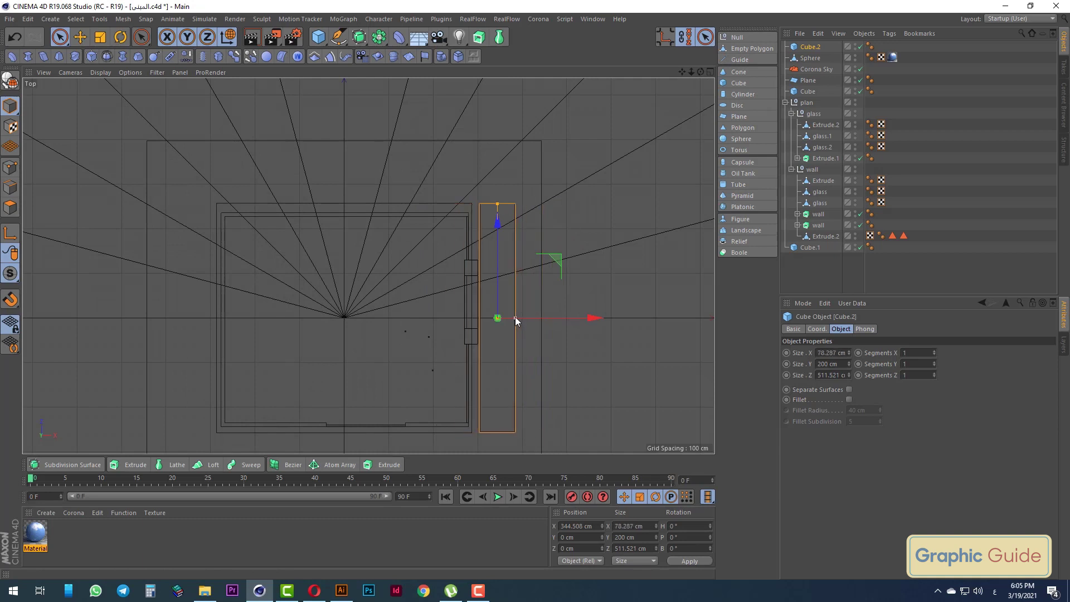
# Raise the slab onto the base at Y 33.801 cm and shorten it to about 455 cm
pyautogui.press('F4')
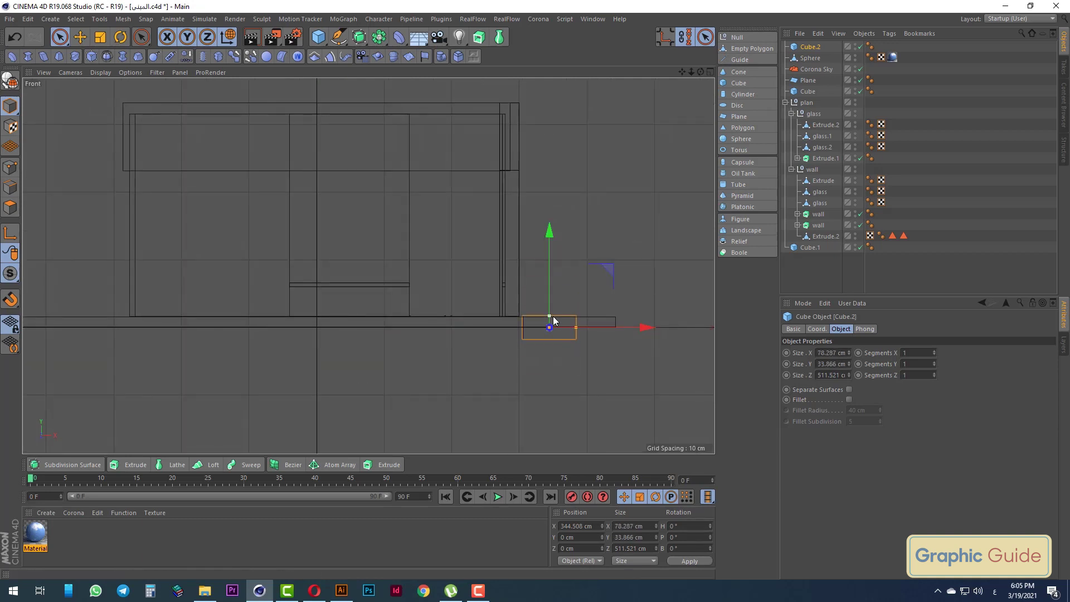
pyautogui.moveTo(553, 320); pyautogui.dragTo(548, 267)
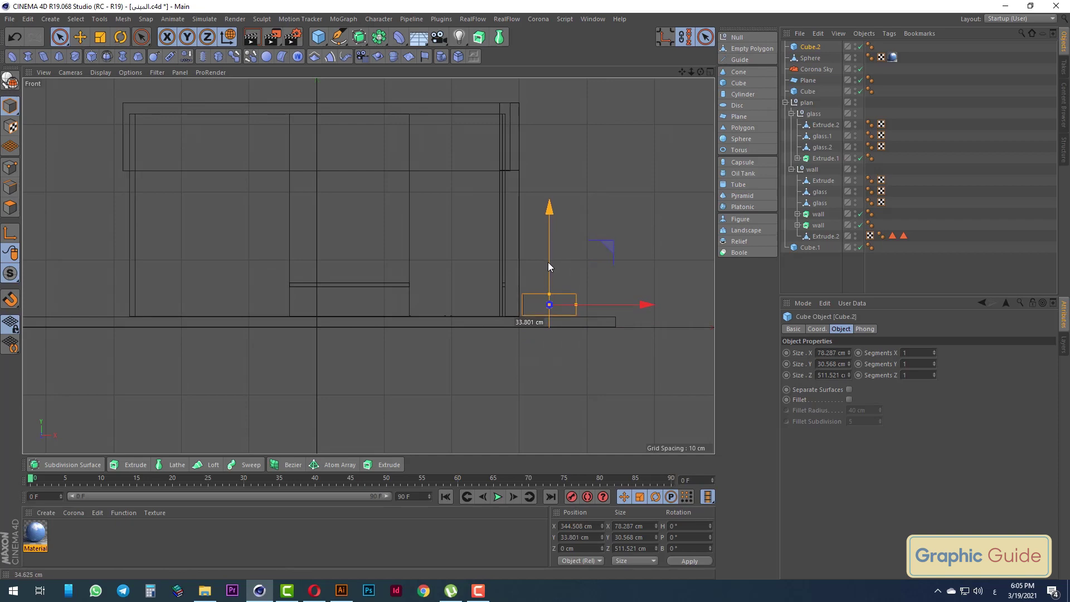
pyautogui.moveTo(640, 305); pyautogui.dragTo(634, 306)
pyautogui.press('F1')
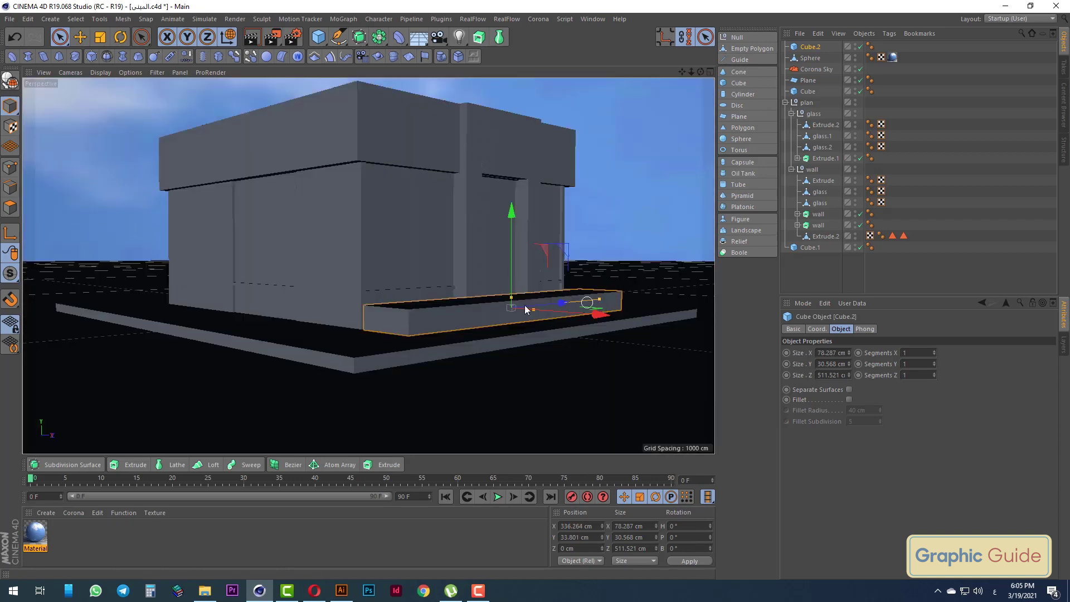
pyautogui.moveTo(524, 305)
pyautogui.keyDown('alt'); pyautogui.mouseDown()
pyautogui.moveTo(457, 313)
pyautogui.moveTo(365, 196)
pyautogui.moveTo(590, 375)
pyautogui.moveTo(574, 368)
pyautogui.mouseUp(); pyautogui.keyUp('alt')
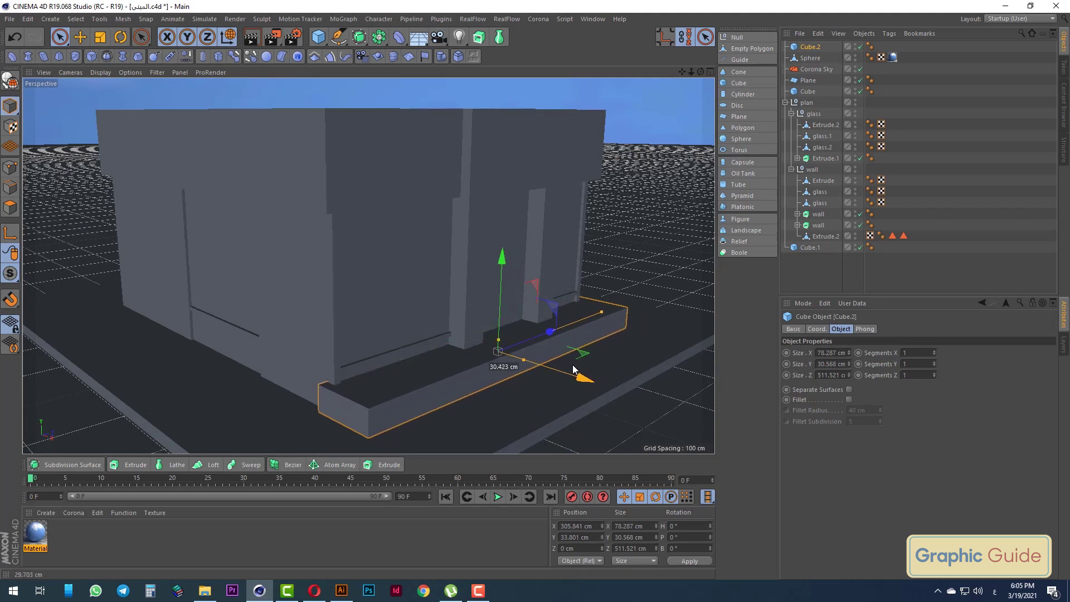
pyautogui.moveTo(601, 311); pyautogui.dragTo(592, 316)
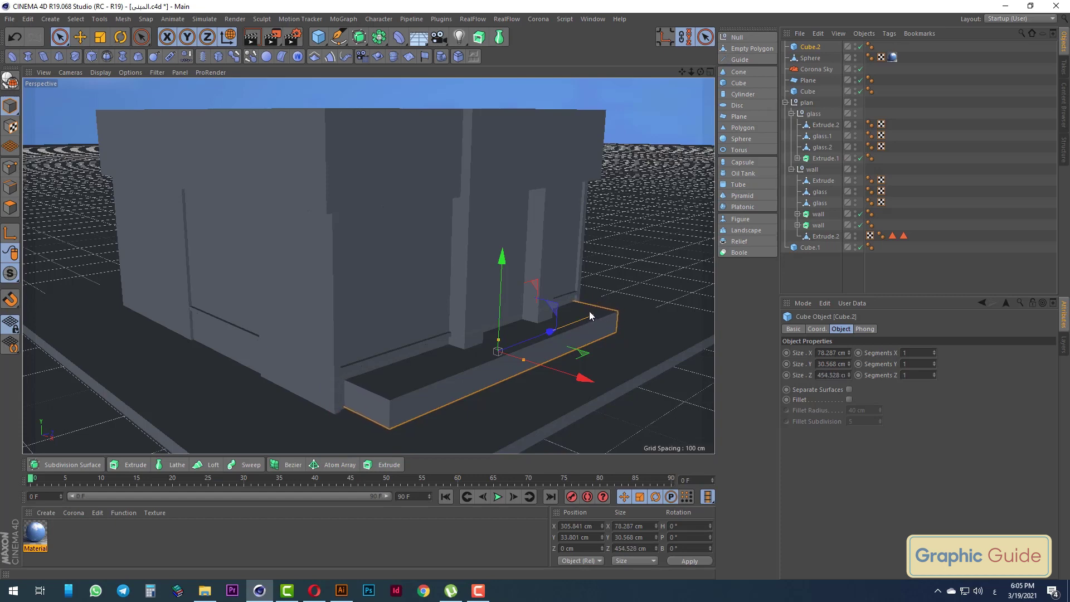
# Zoom around the Top view to check the slab's placement
pyautogui.press('F2')
pyautogui.scroll(2, 485, 223)
pyautogui.scroll(2, 506, 184)
pyautogui.scroll(2, 505, 189)
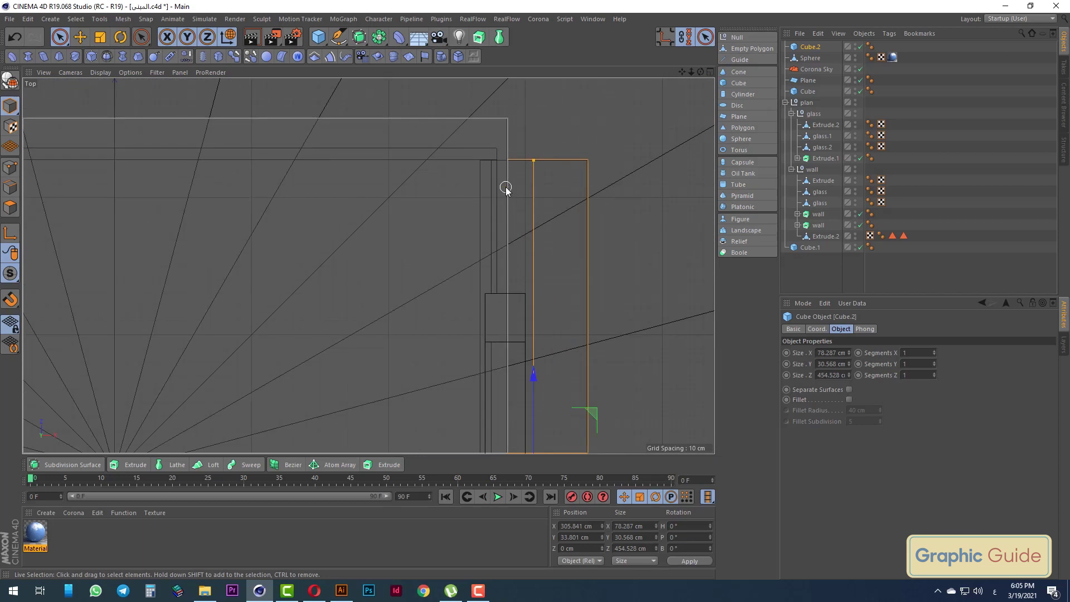
pyautogui.scroll(-3, 532, 291)
pyautogui.scroll(-2, 502, 270)
pyautogui.scroll(3, 492, 406)
pyautogui.scroll(2, 492, 405)
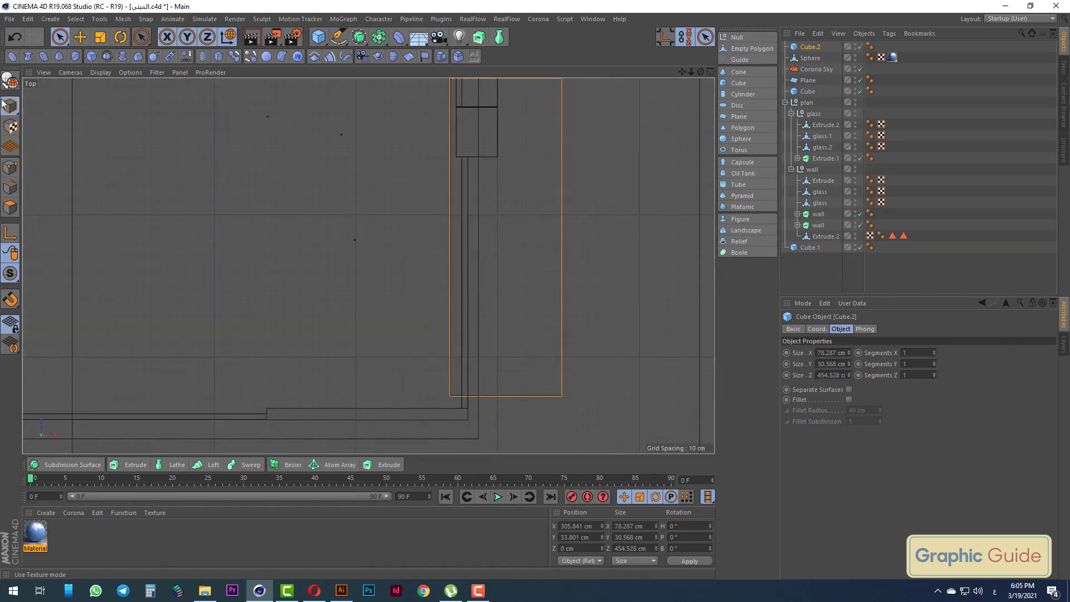
# Make the slab editable and box-select its bottom and top points
pyautogui.click(11, 84)
pyautogui.click(10, 167)
pyautogui.moveTo(59, 37); pyautogui.dragTo(117, 75)
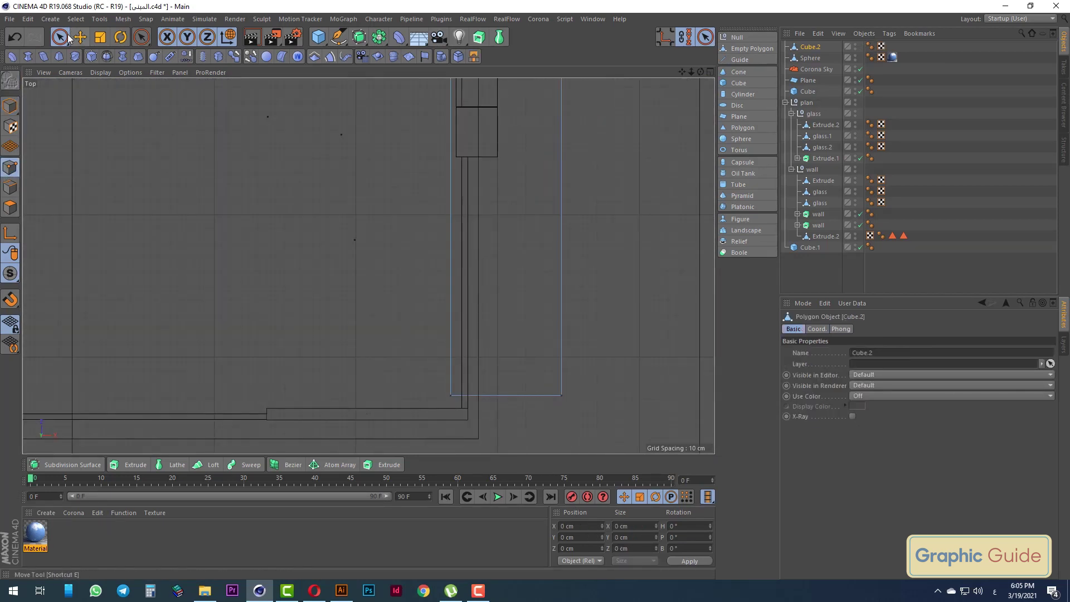
pyautogui.moveTo(385, 341); pyautogui.dragTo(580, 409)
pyautogui.scroll(1, 519, 374)
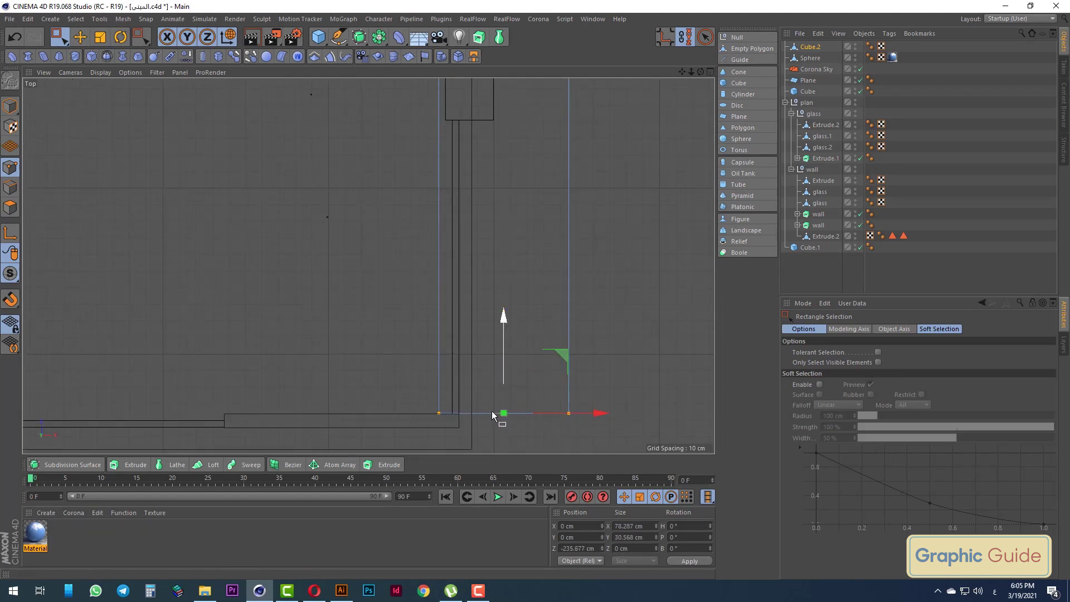
pyautogui.scroll(-5, 491, 410)
pyautogui.scroll(4, 515, 250)
pyautogui.scroll(3, 471, 222)
pyautogui.moveTo(349, 191); pyautogui.dragTo(624, 267)
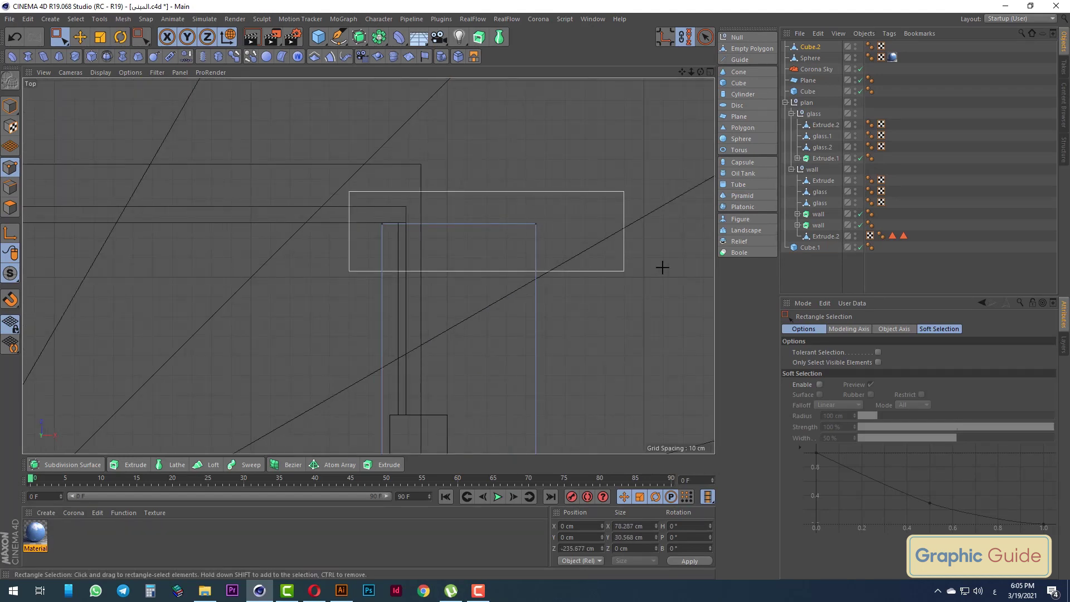
pyautogui.scroll(2, 446, 195)
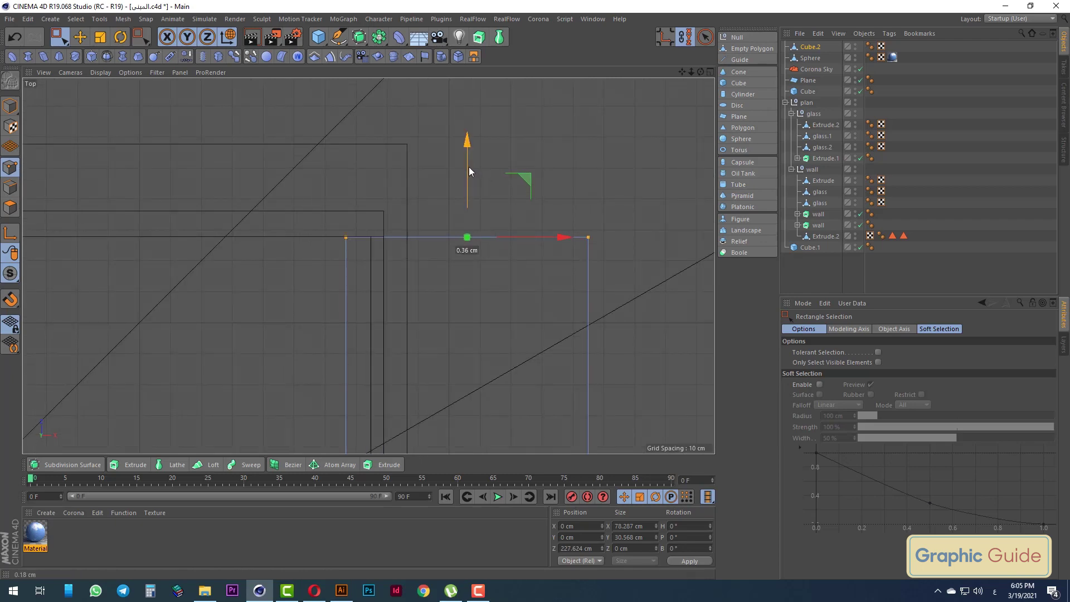
# Add two horizontal loop cuts around the ledge box, dividing it into three strips
pyautogui.press('F1')
pyautogui.moveTo(507, 275)
pyautogui.keyDown('alt'); pyautogui.mouseDown()
pyautogui.moveTo(513, 346)
pyautogui.moveTo(487, 354)
pyautogui.moveTo(444, 312)
pyautogui.moveTo(567, 337)
pyautogui.mouseUp(); pyautogui.keyUp('alt')
pyautogui.scroll(3, 478, 362)
pyautogui.scroll(3, 476, 354)
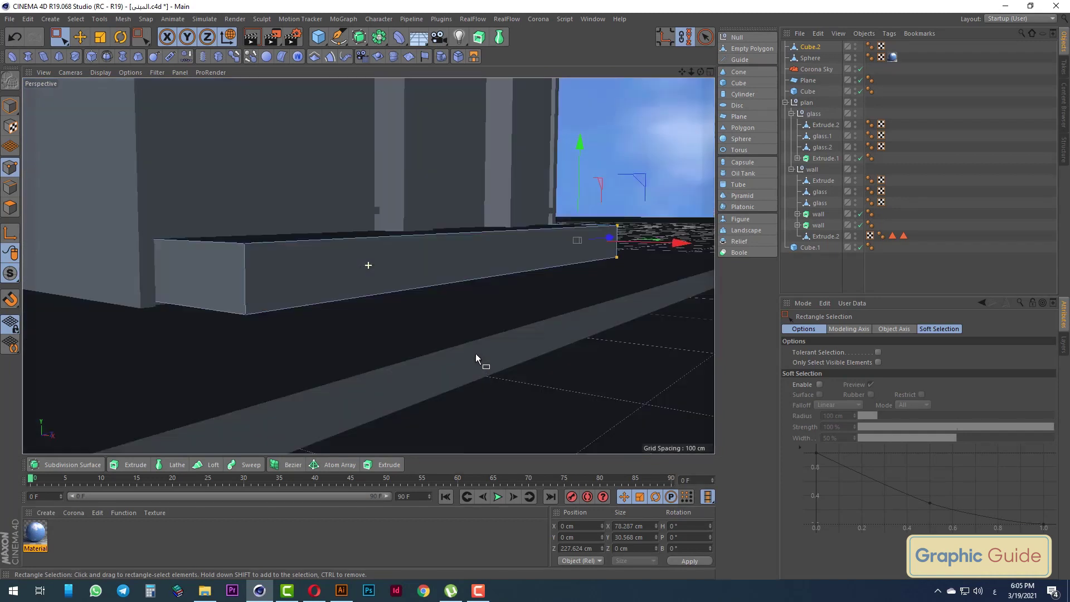
pyautogui.scroll(1, 481, 355)
pyautogui.rightClick(423, 307)
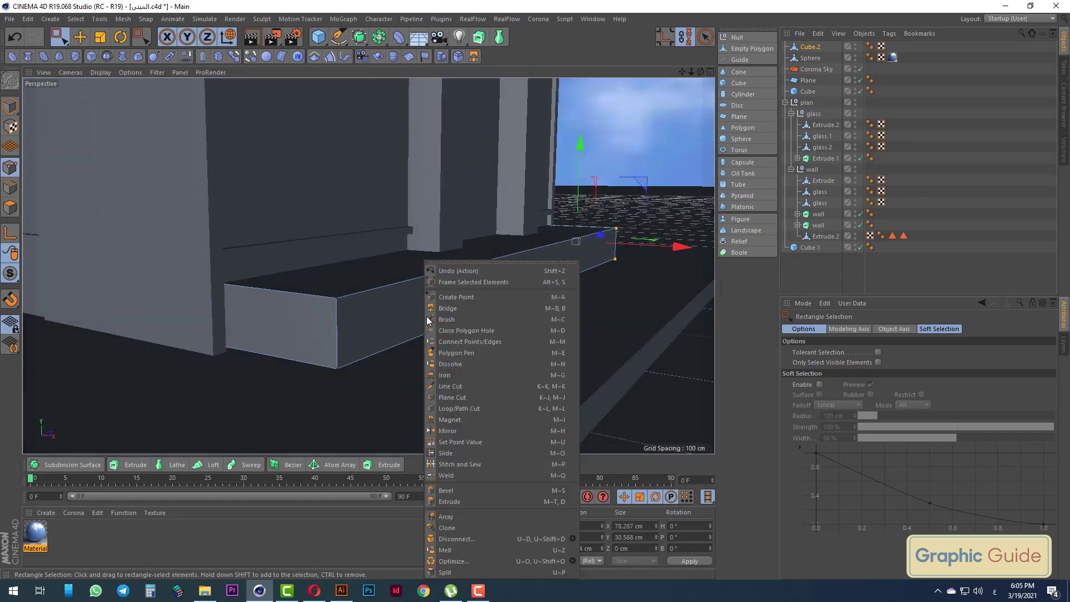
pyautogui.click(470, 408)
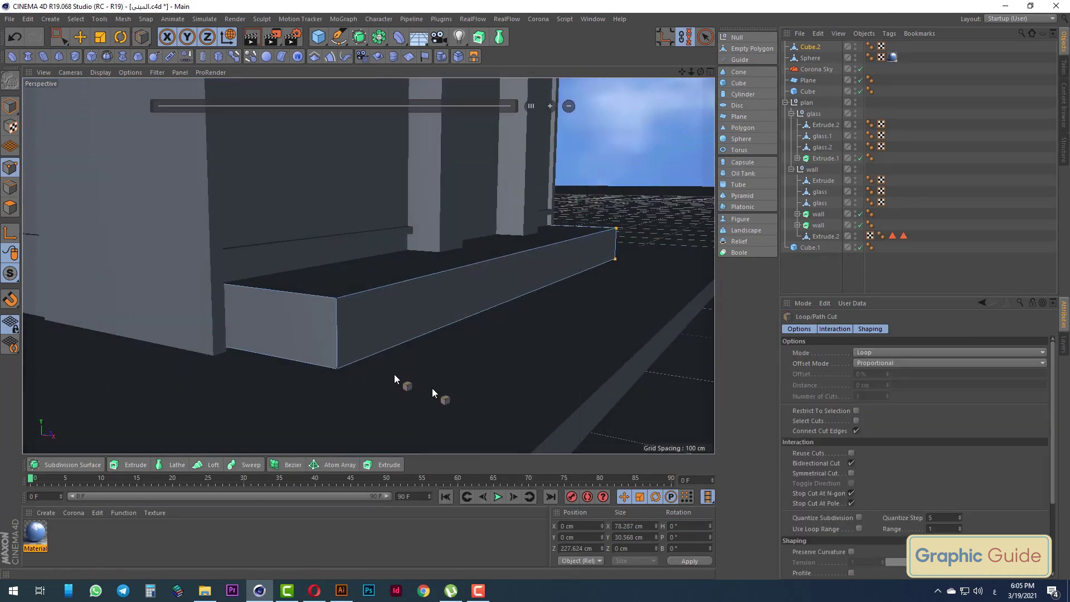
pyautogui.click(337, 339)
pyautogui.click(550, 106)
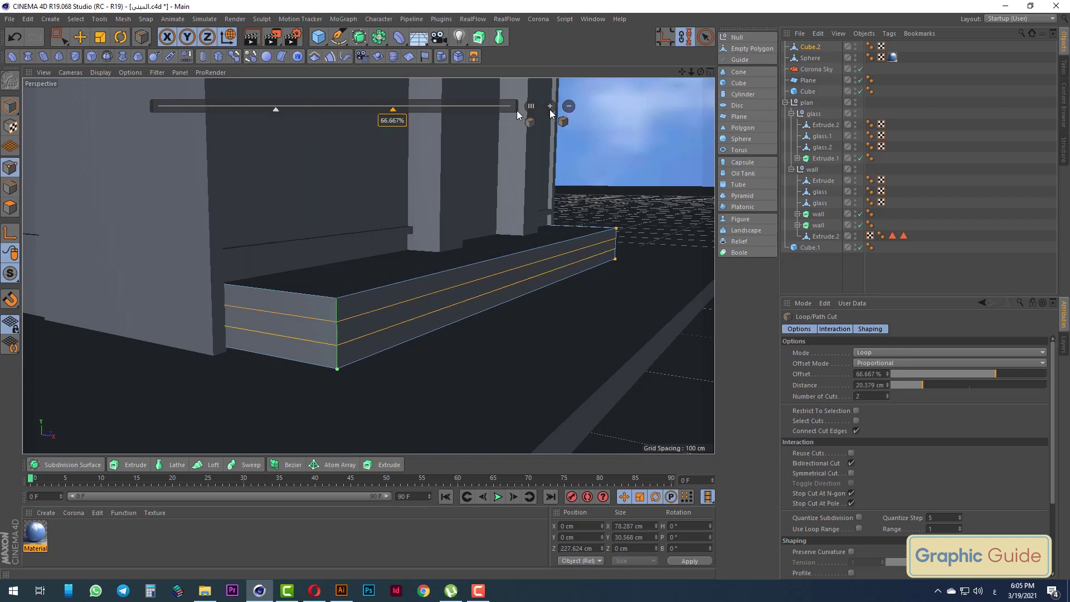
pyautogui.click(56, 37)
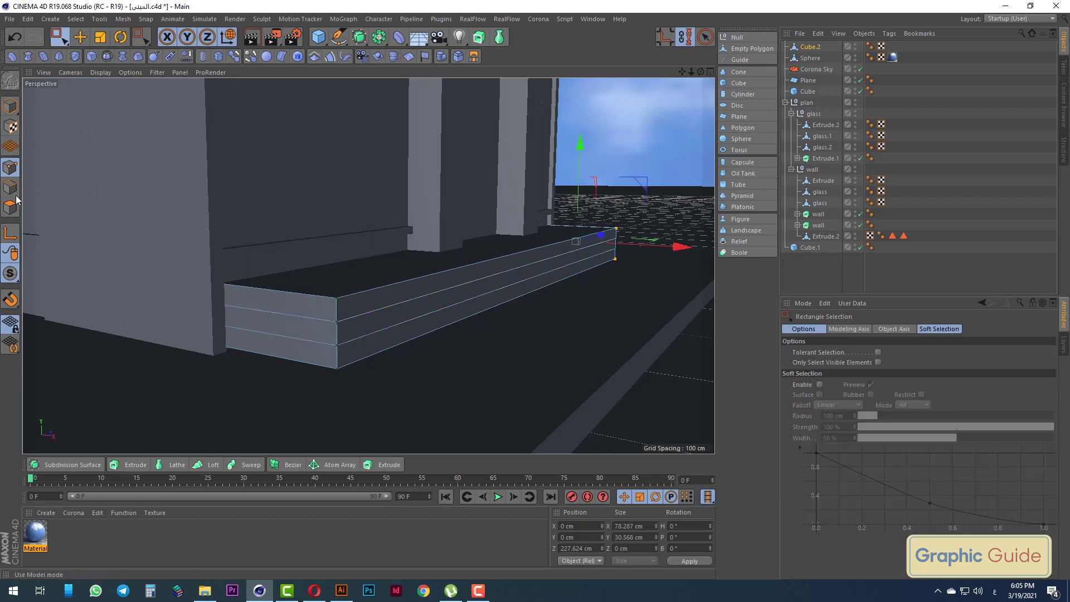
# Loop-select the ledge's bottom strip of faces
pyautogui.click(75, 19)
pyautogui.click(100, 96)
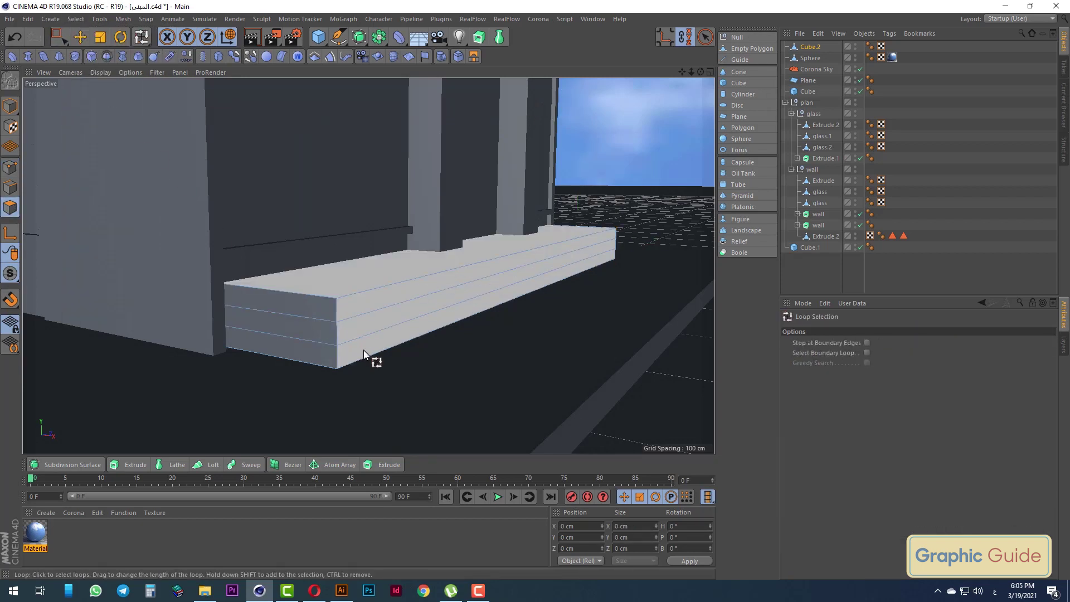
pyautogui.moveTo(56, 39); pyautogui.dragTo(86, 61)
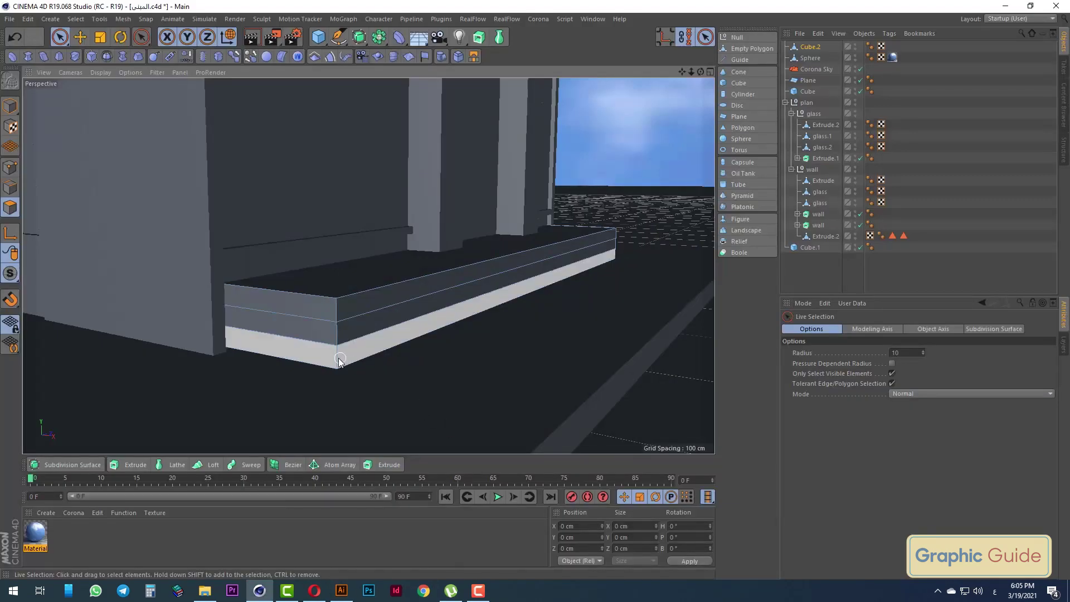
pyautogui.click(340, 359)
pyautogui.keyDown('alt'); pyautogui.moveTo(375, 365); pyautogui.dragTo(433, 359); pyautogui.keyUp('alt')
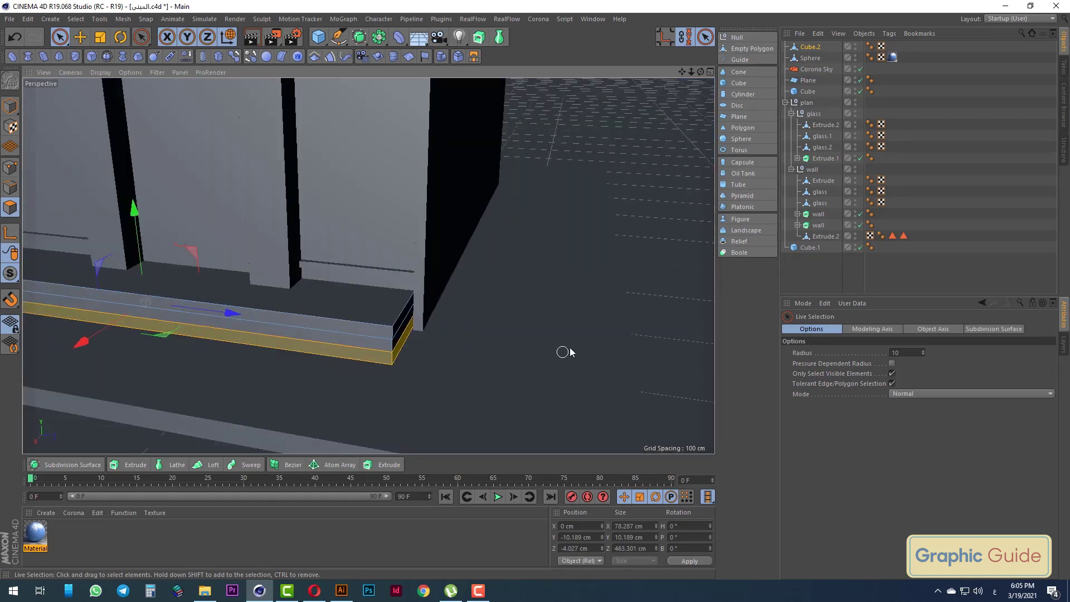
# Extrude the bottom strip outward about 26.7 cm into a step
pyautogui.moveTo(589, 366)
pyautogui.keyDown('alt'); pyautogui.mouseDown()
pyautogui.moveTo(418, 373)
pyautogui.moveTo(506, 364)
pyautogui.moveTo(484, 365)
pyautogui.mouseUp(); pyautogui.keyUp('alt')
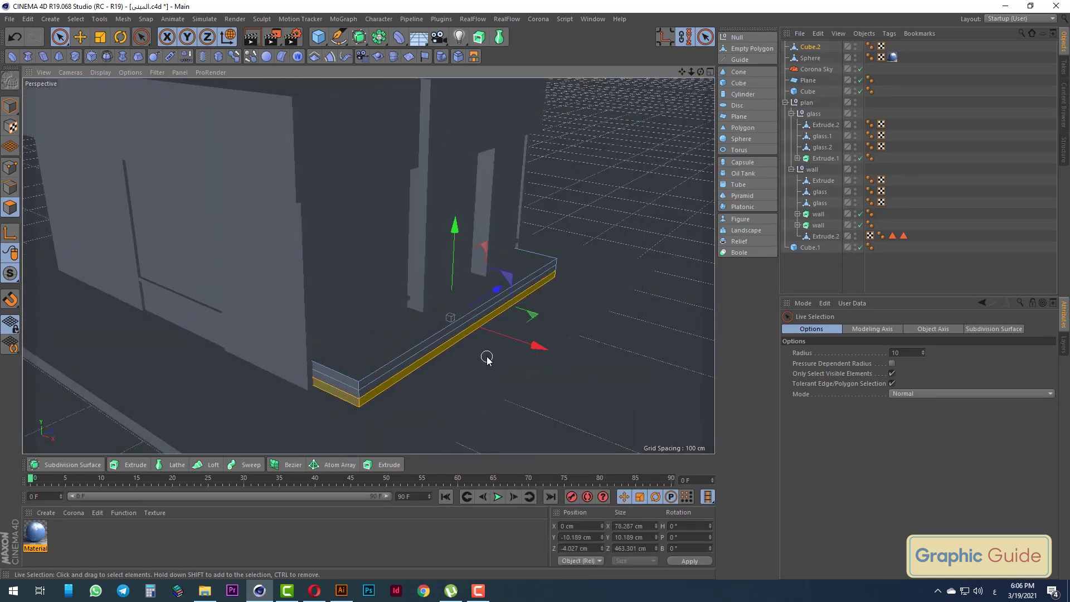
pyautogui.rightClick(486, 359)
pyautogui.click(523, 337)
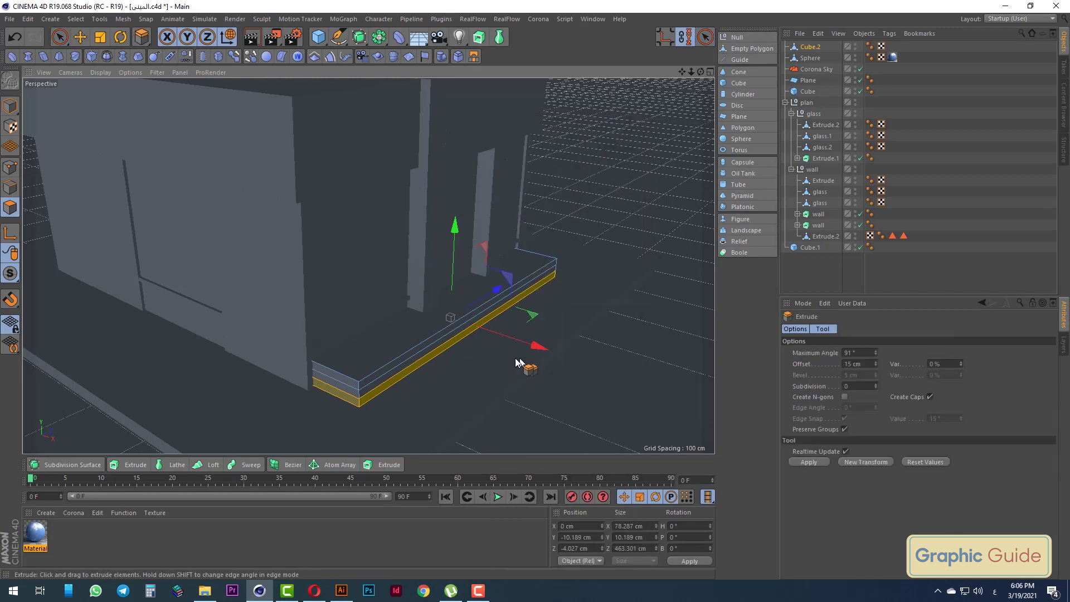
pyautogui.moveTo(517, 362); pyautogui.dragTo(574, 362)
pyautogui.scroll(2, 368, 265)
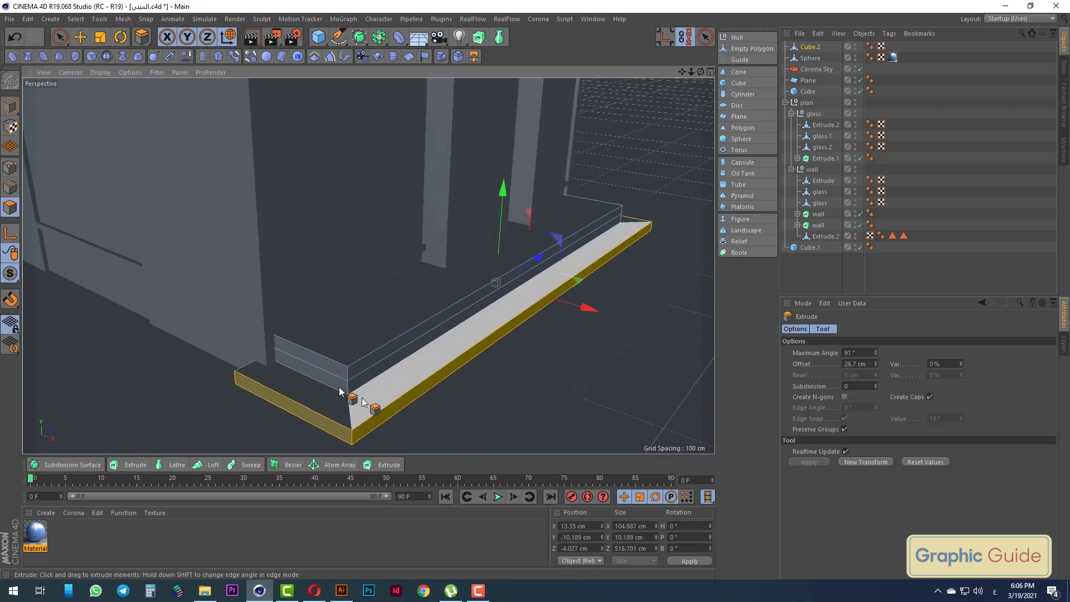
# Loop-select the middle strip, extrude it about 12 cm, and return to Model mode
pyautogui.click(75, 19)
pyautogui.click(87, 95)
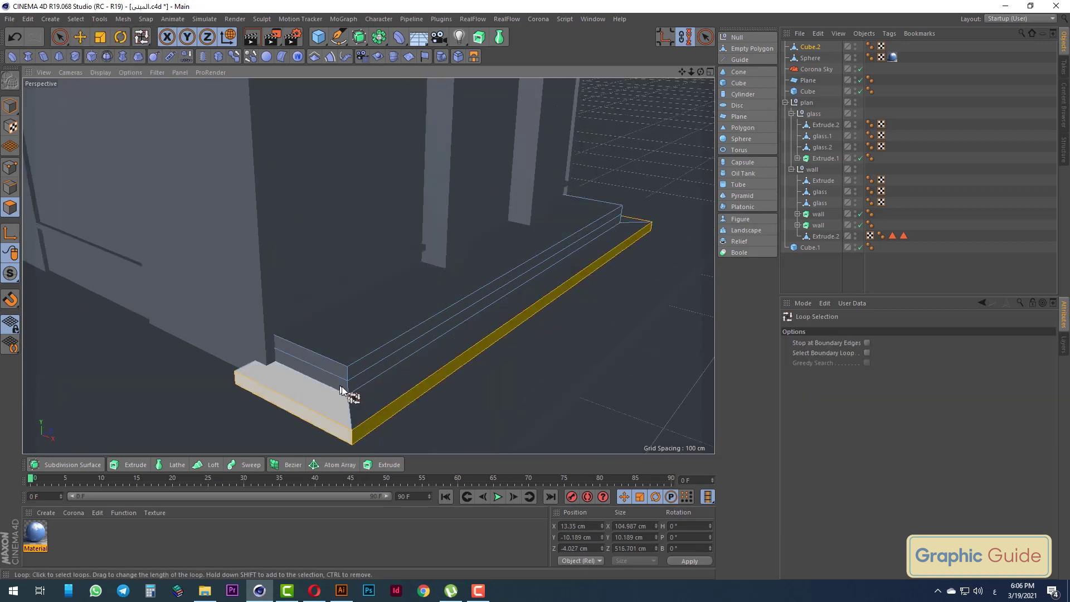
pyautogui.click(351, 393)
pyautogui.rightClick(597, 333)
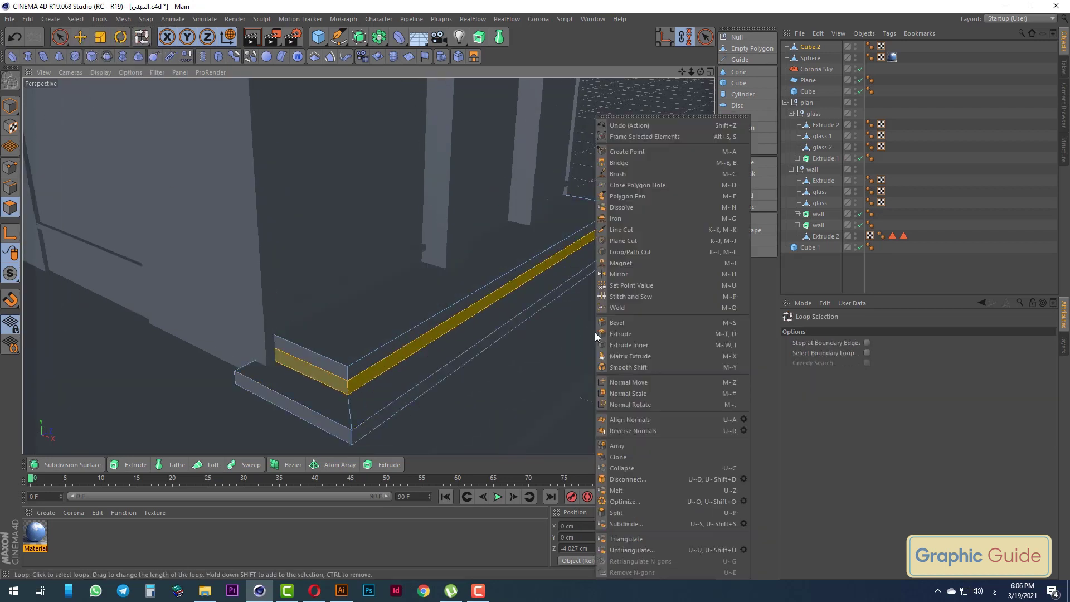
pyautogui.click(633, 333)
pyautogui.moveTo(549, 353); pyautogui.dragTo(490, 268)
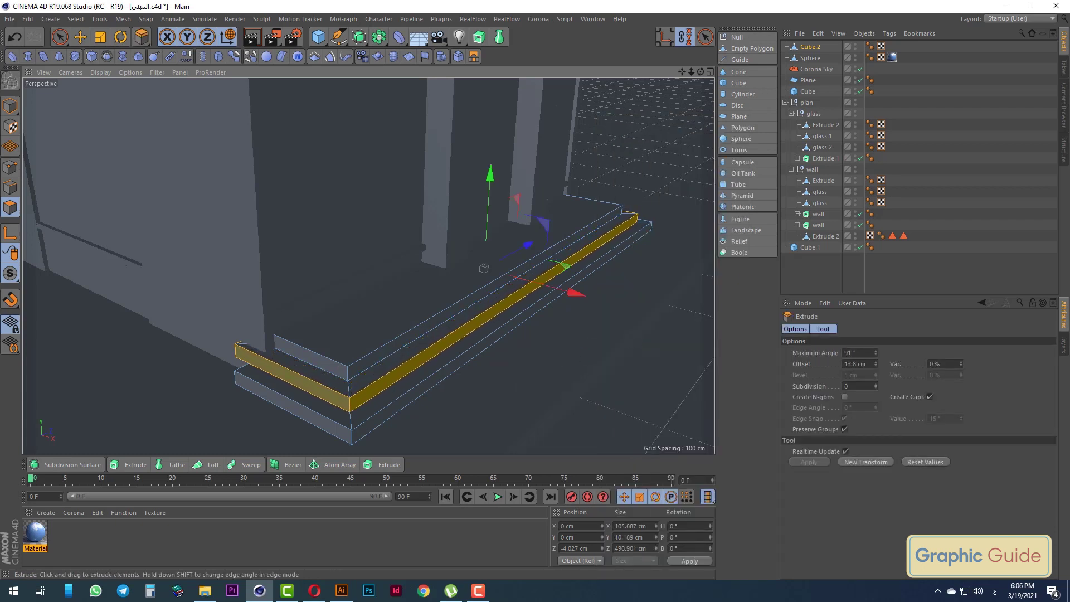
pyautogui.press('space')
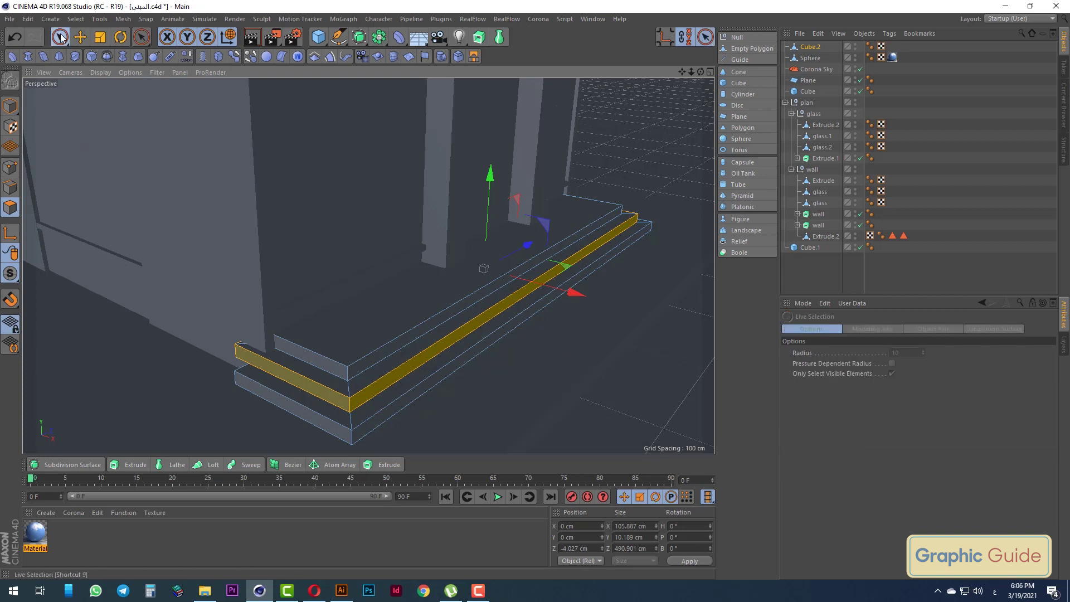
pyautogui.press('Return')
pyautogui.press('F2')
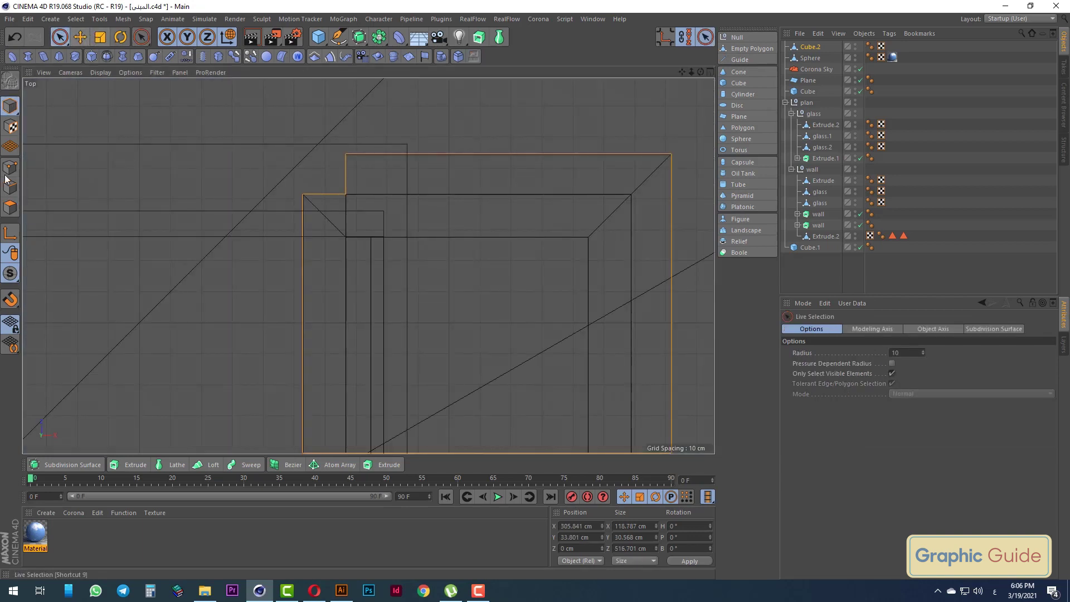
# Box-select the steps' end points and move them along Z to stretch the platform
pyautogui.press('Return')
pyautogui.moveTo(60, 34); pyautogui.dragTo(88, 72)
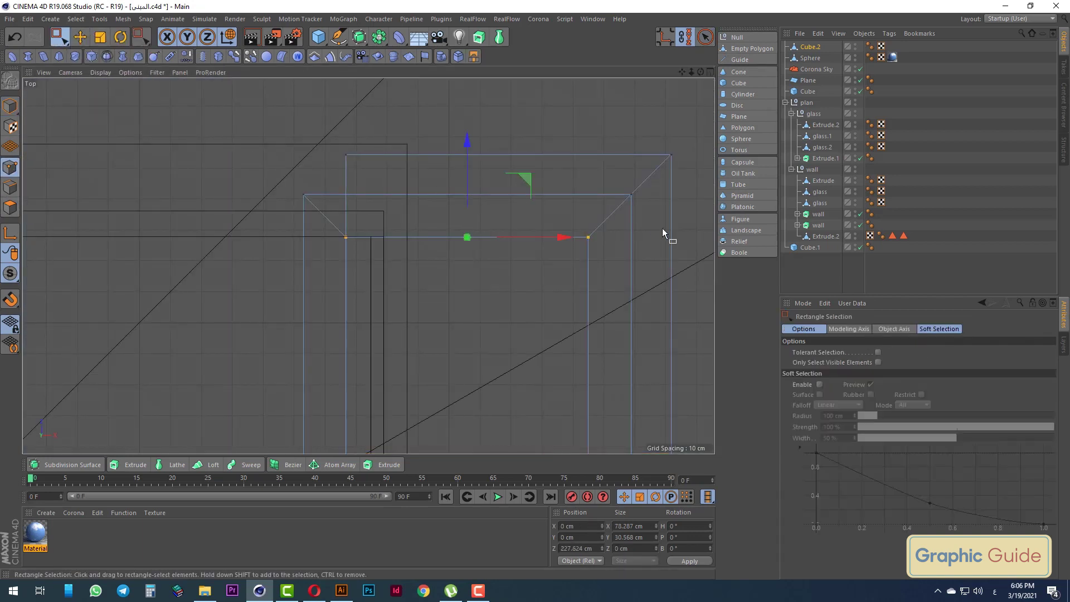
pyautogui.moveTo(224, 101); pyautogui.dragTo(671, 247)
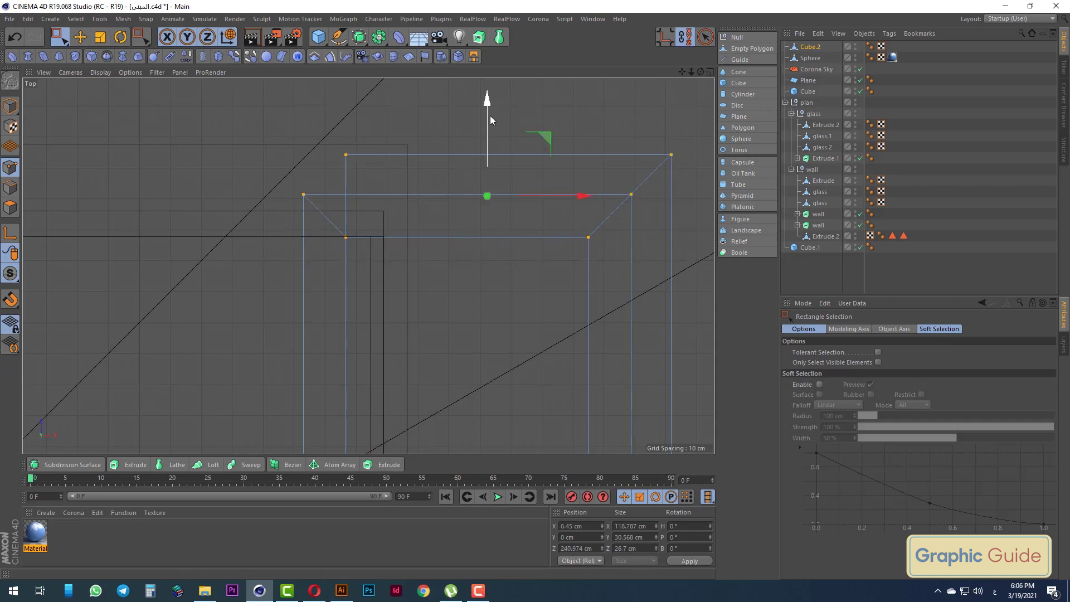
pyautogui.moveTo(488, 122); pyautogui.dragTo(488, 192)
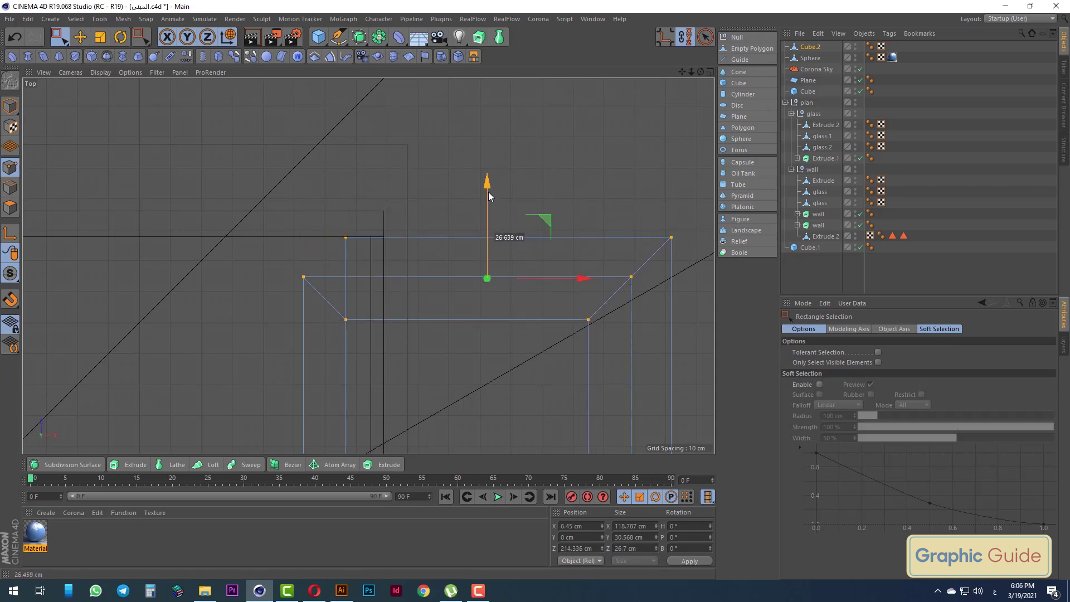
pyautogui.scroll(-5, 447, 156)
pyautogui.moveTo(436, 134); pyautogui.dragTo(461, 275)
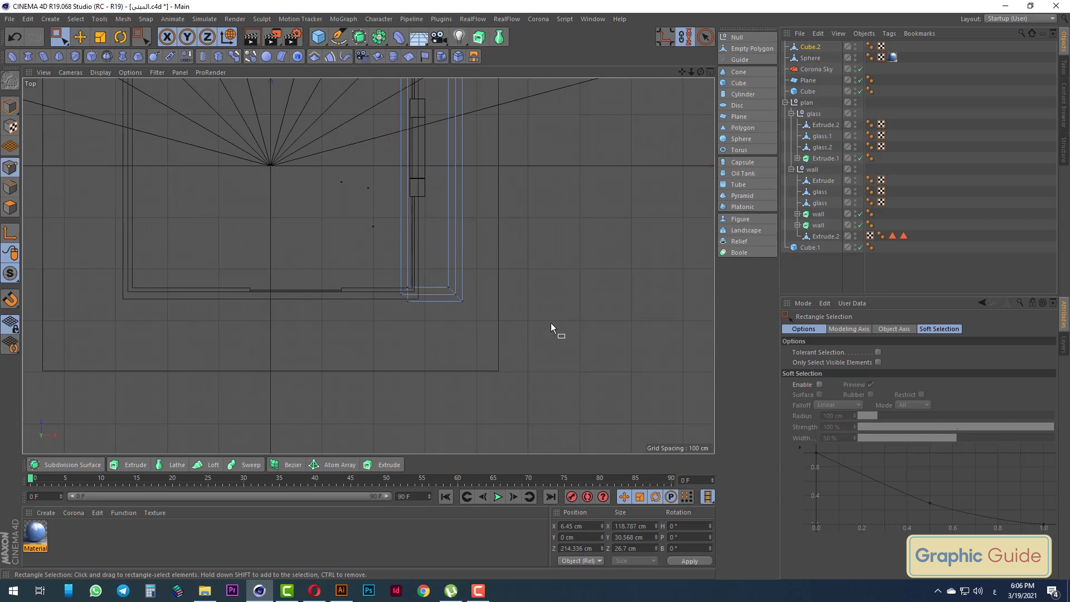
pyautogui.scroll(4, 399, 291)
pyautogui.scroll(3, 398, 288)
pyautogui.moveTo(333, 256); pyautogui.dragTo(337, 213)
# Go back to Perspective view and Model mode to review the platform
pyautogui.press('F1')
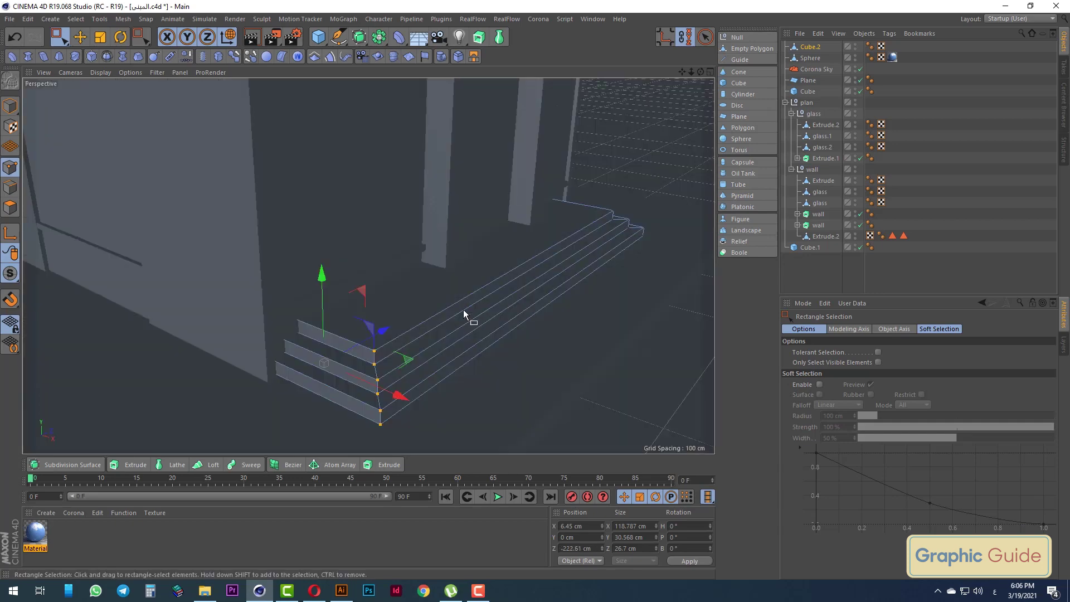
pyautogui.scroll(-1, 463, 309)
pyautogui.scroll(-1, 439, 310)
pyautogui.scroll(-4, 432, 309)
pyautogui.scroll(3, 360, 231)
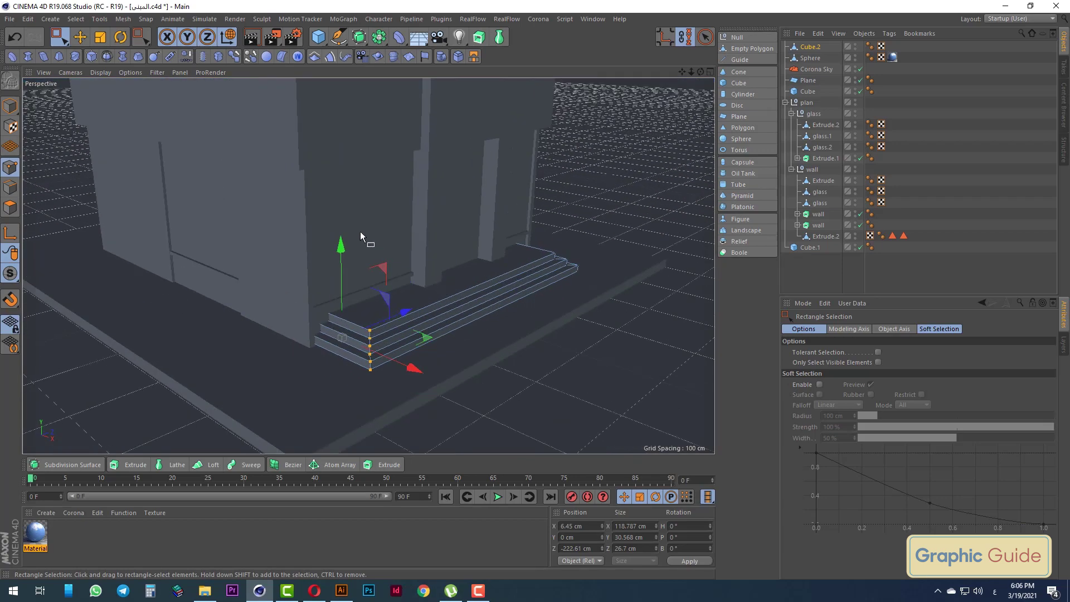
pyautogui.click(10, 106)
# Save the scene
pyautogui.scroll(-2, 459, 360)
pyautogui.moveTo(459, 360)
pyautogui.keyDown('alt'); pyautogui.mouseDown()
pyautogui.moveTo(411, 293)
pyautogui.moveTo(434, 357)
pyautogui.mouseUp(); pyautogui.keyUp('alt')
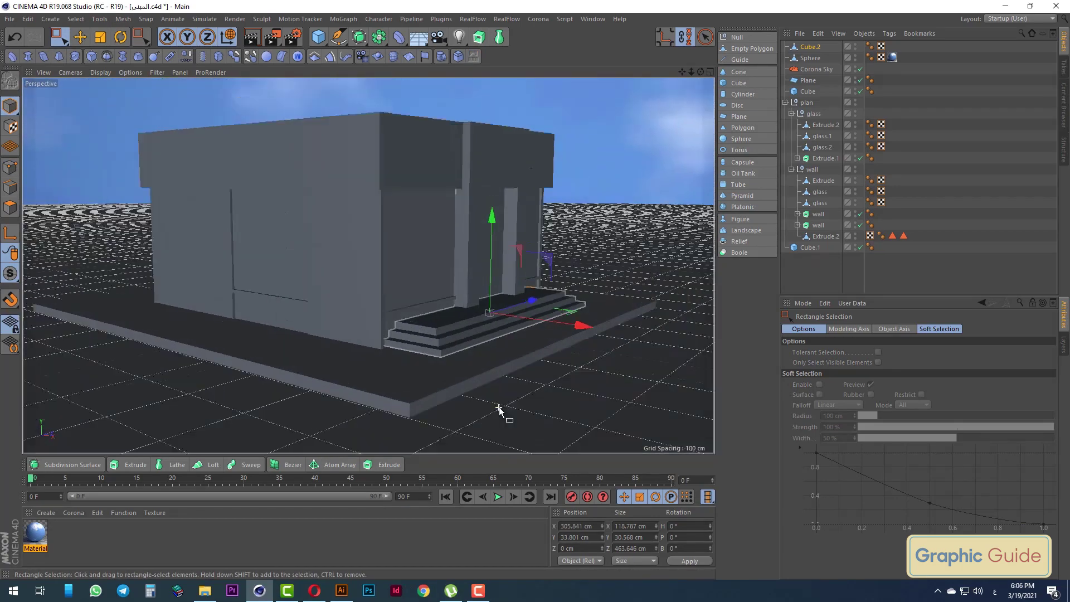
pyautogui.scroll(1, 433, 355)
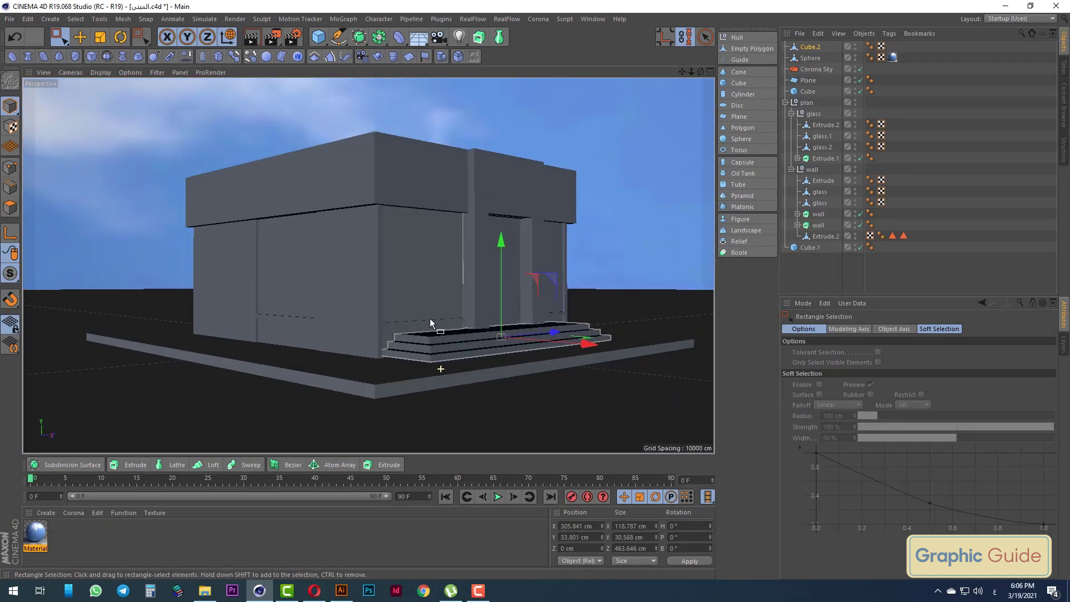
pyautogui.scroll(3, 432, 348)
pyautogui.hotkey('ctrl', 's')
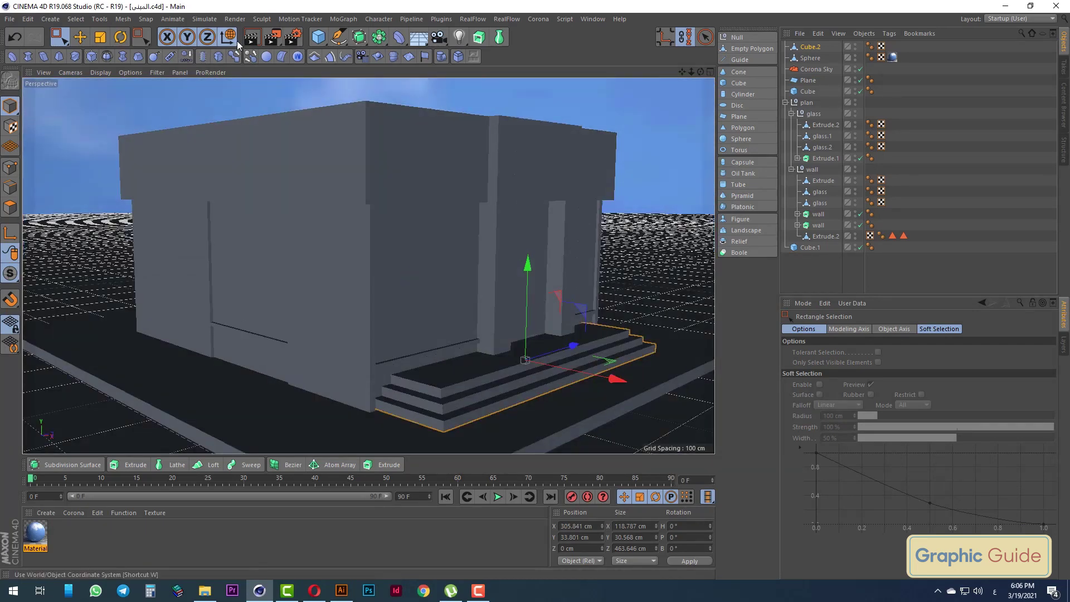
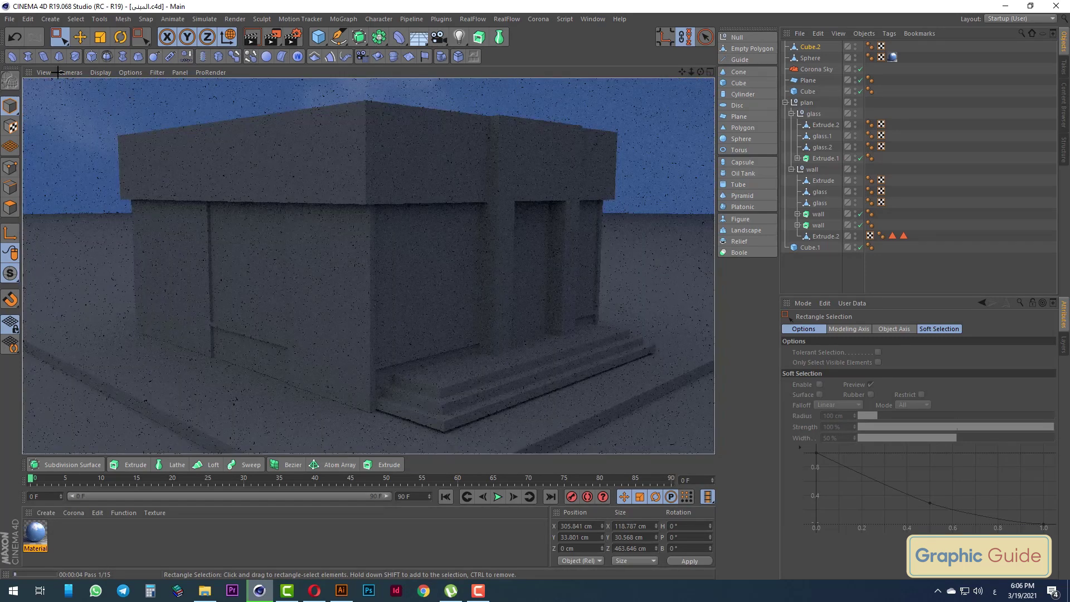
# Lower the entrance steps (Cube.2) in Front view from 33.801 cm to 31.244 cm height
pyautogui.click(577, 309)
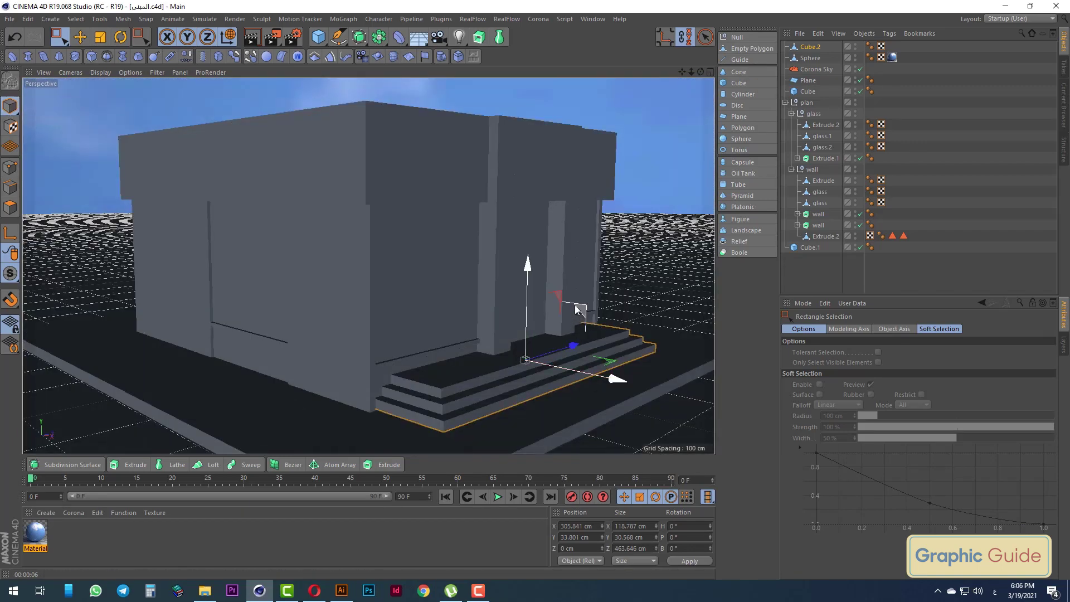
pyautogui.press('F4')
pyautogui.scroll(3, 533, 316)
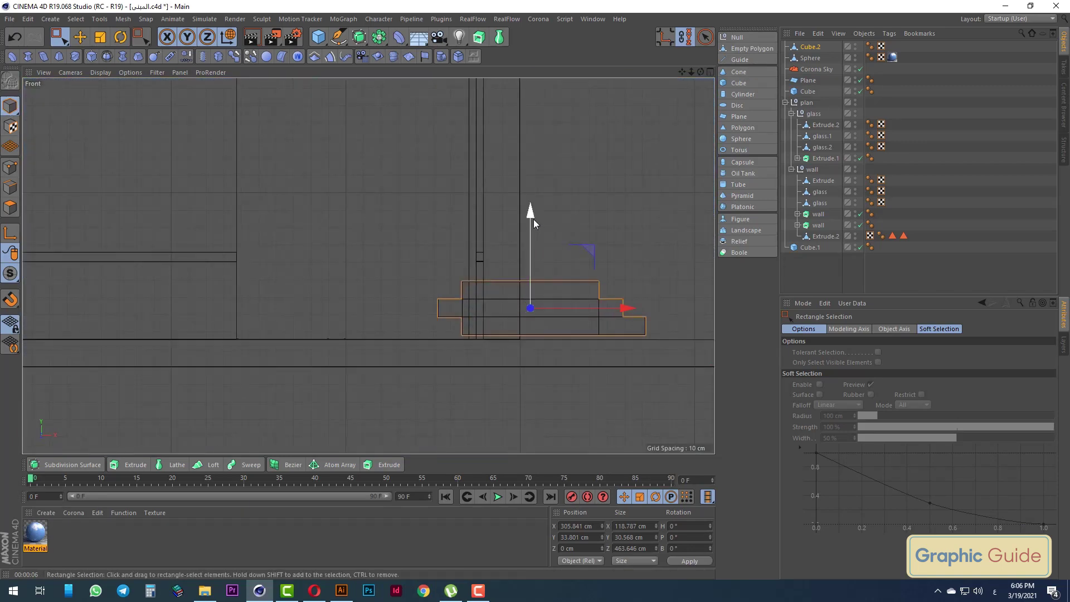
pyautogui.moveTo(534, 219)
pyautogui.mouseDown()
pyautogui.moveTo(471, 357)
pyautogui.moveTo(181, 268)
pyautogui.mouseUp()
pyautogui.press('F1')
pyautogui.click(194, 145)
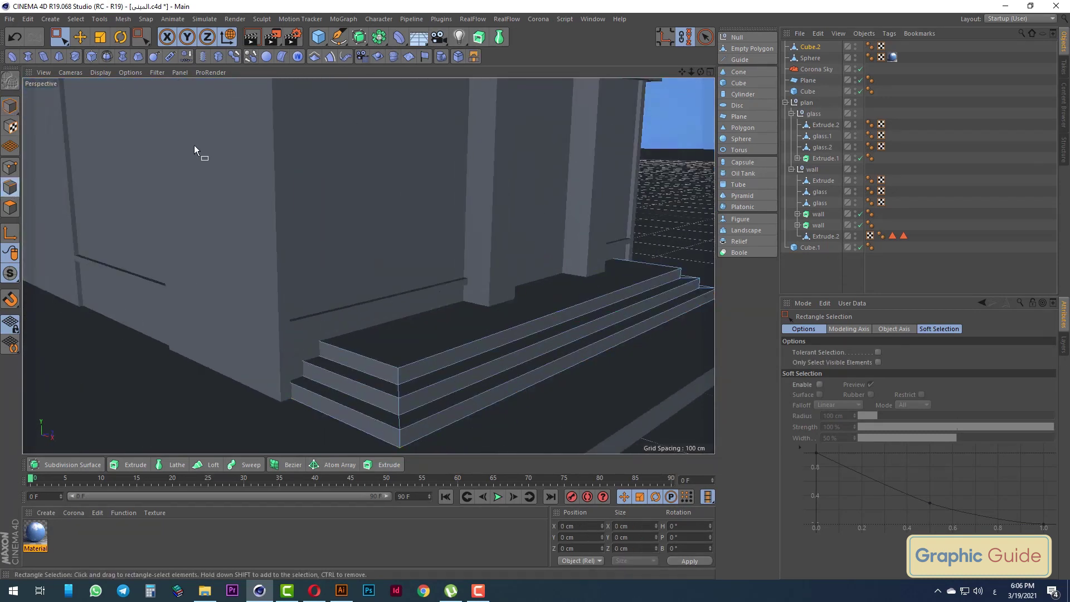
pyautogui.click(58, 37)
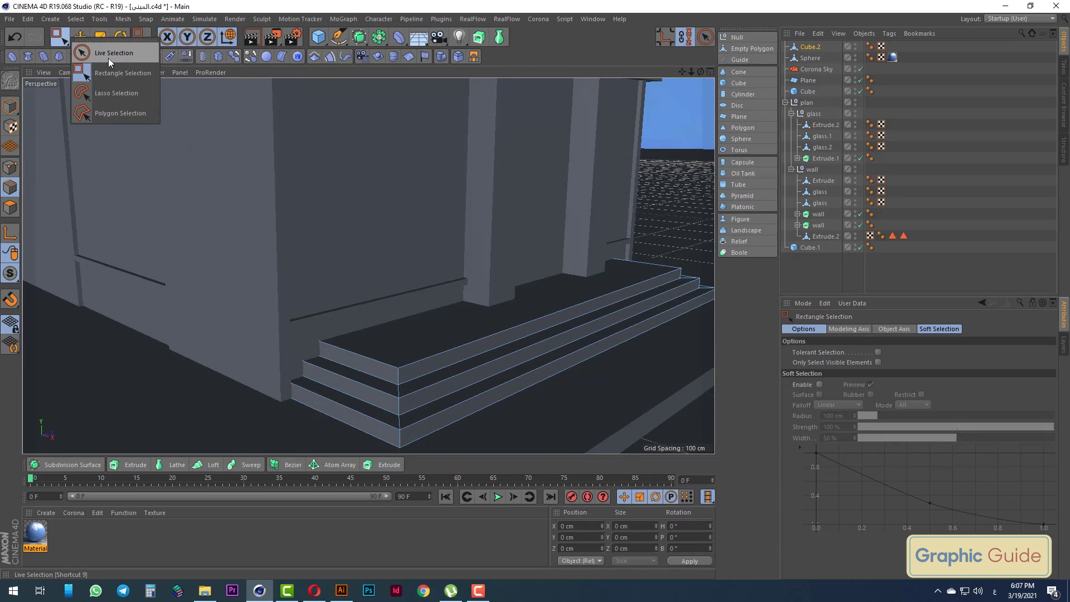
pyautogui.click(100, 78)
pyautogui.scroll(2, 377, 337)
pyautogui.click(386, 391)
pyautogui.keyDown('shift'); pyautogui.click(454, 363); pyautogui.keyUp('shift')
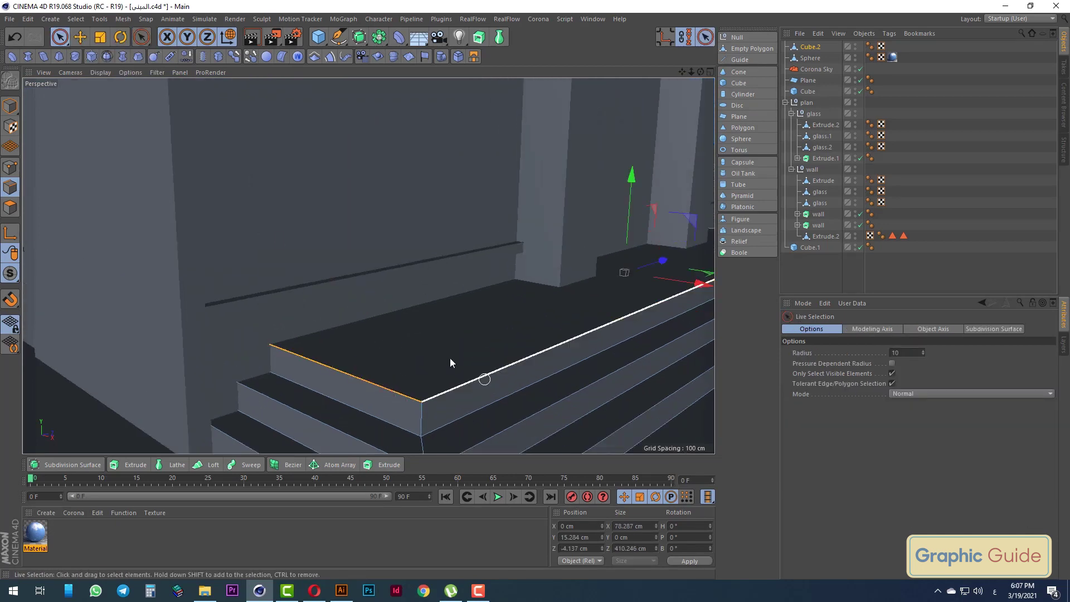
pyautogui.moveTo(453, 363)
pyautogui.keyDown('alt'); pyautogui.mouseDown()
pyautogui.moveTo(574, 315)
pyautogui.moveTo(529, 322)
pyautogui.mouseUp(); pyautogui.keyUp('alt')
pyautogui.scroll(2, 529, 322)
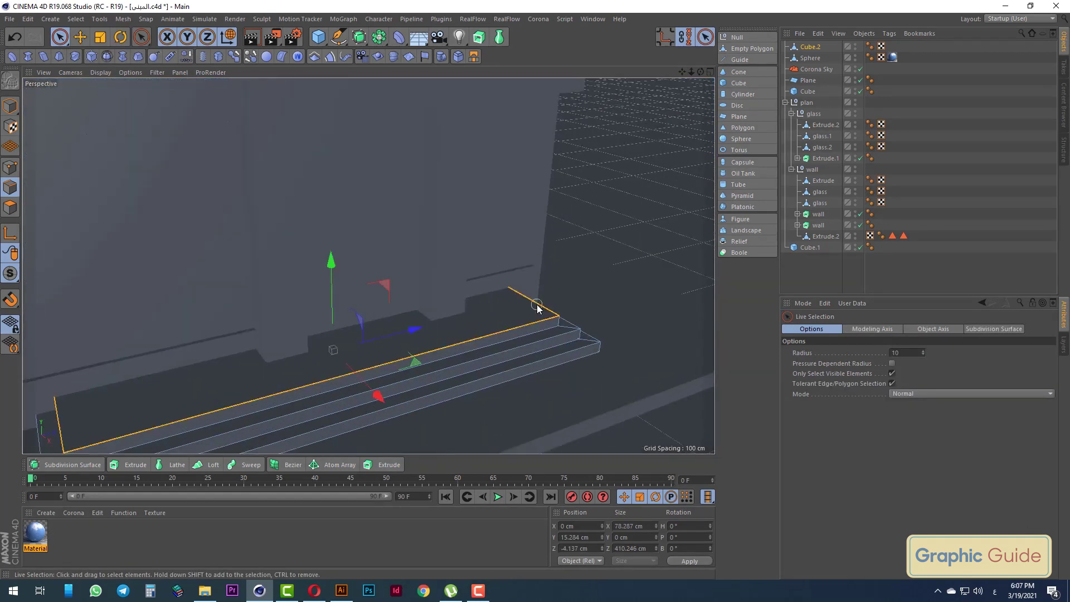
pyautogui.scroll(2, 537, 308)
pyautogui.scroll(2, 545, 301)
pyautogui.keyDown('shift'); pyautogui.click(532, 336); pyautogui.keyUp('shift')
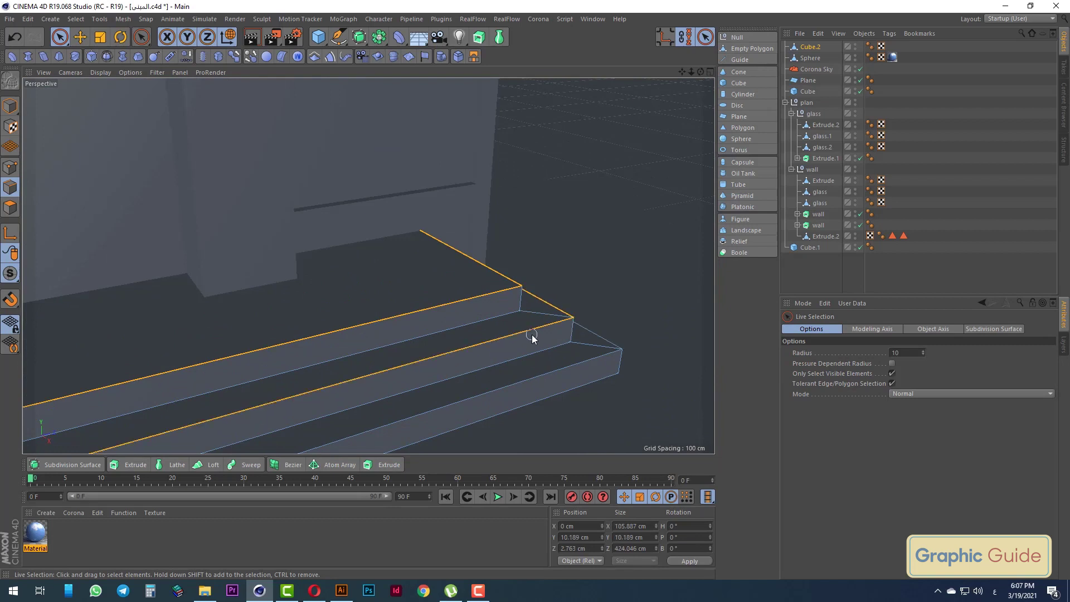
pyautogui.keyDown('shift'); pyautogui.click(576, 379); pyautogui.keyUp('shift')
pyautogui.moveTo(585, 361)
pyautogui.keyDown('alt'); pyautogui.mouseDown()
pyautogui.moveTo(649, 255)
pyautogui.moveTo(375, 334)
pyautogui.mouseUp(); pyautogui.keyUp('alt')
pyautogui.scroll(3, 325, 362)
pyautogui.scroll(-3, 334, 306)
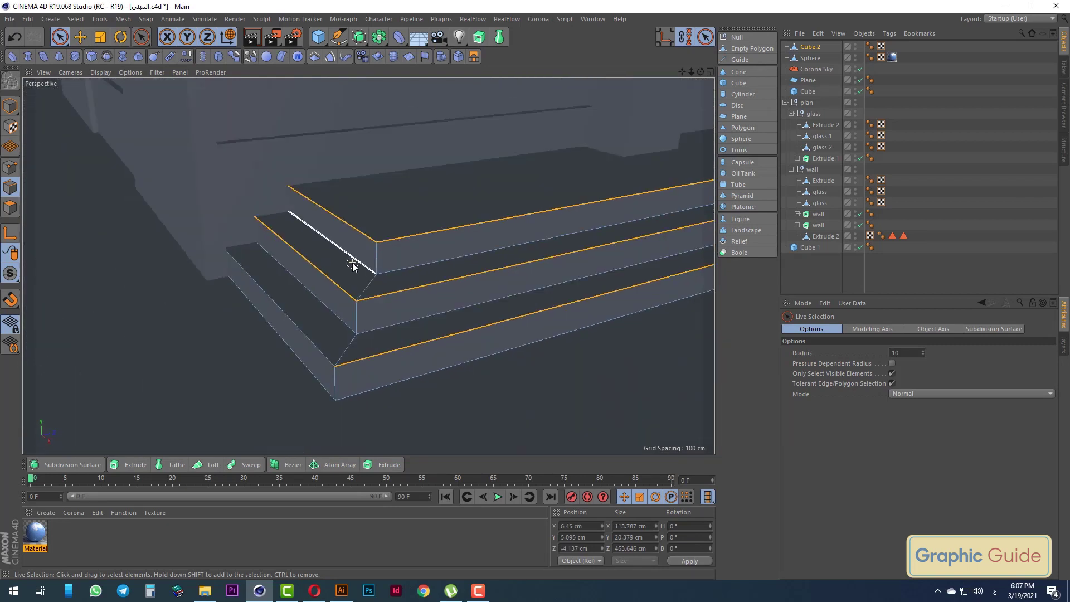
pyautogui.rightClick(441, 355)
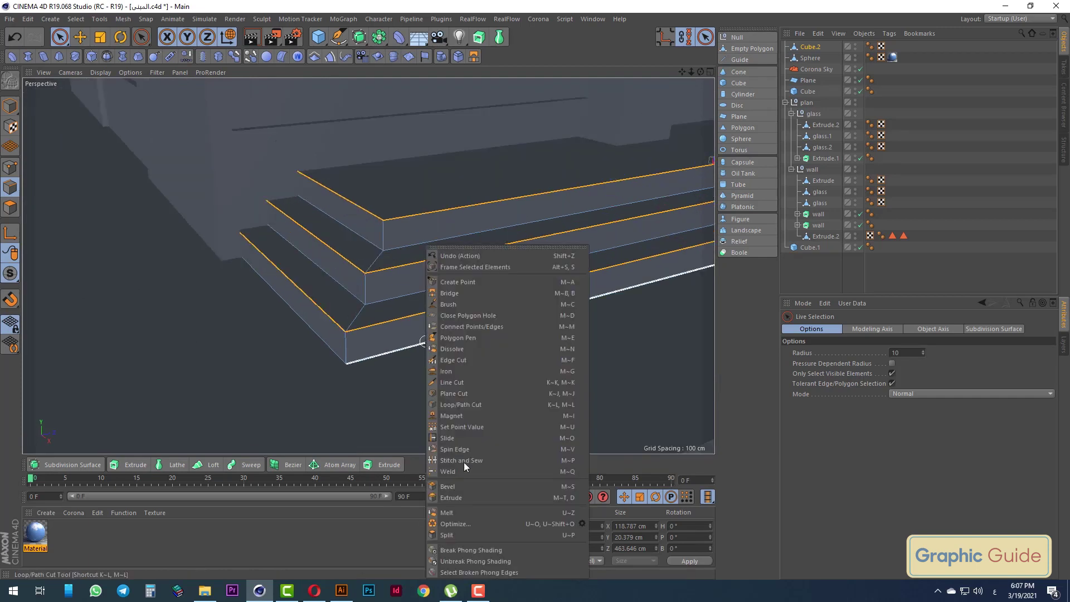
pyautogui.click(456, 483)
pyautogui.scroll(2, 364, 363)
pyautogui.scroll(2, 419, 393)
pyautogui.scroll(-2, 419, 393)
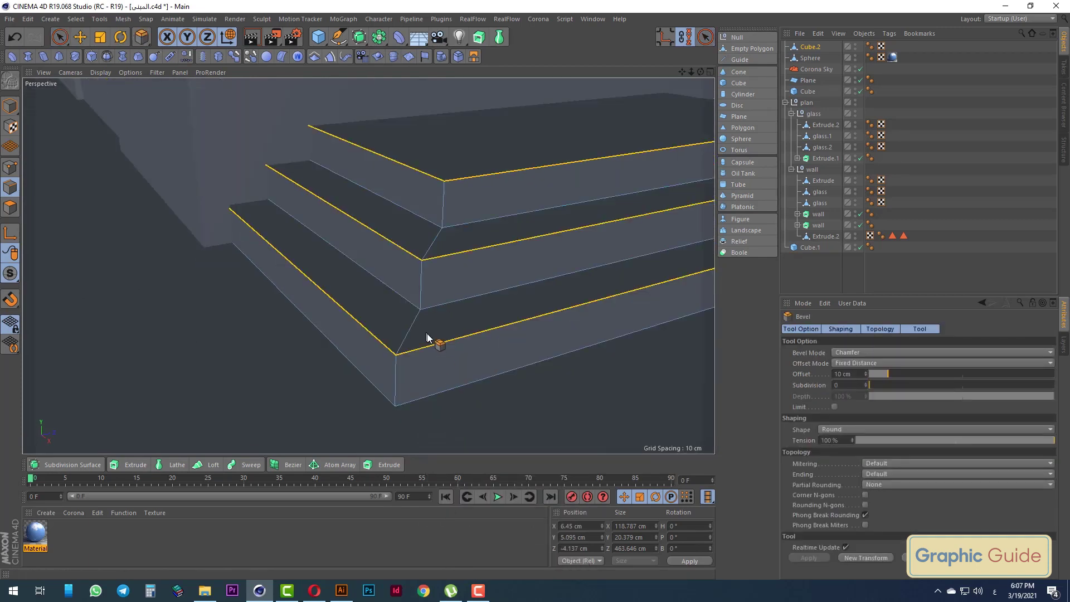
pyautogui.click(439, 369)
pyautogui.moveTo(439, 368); pyautogui.dragTo(318, 307)
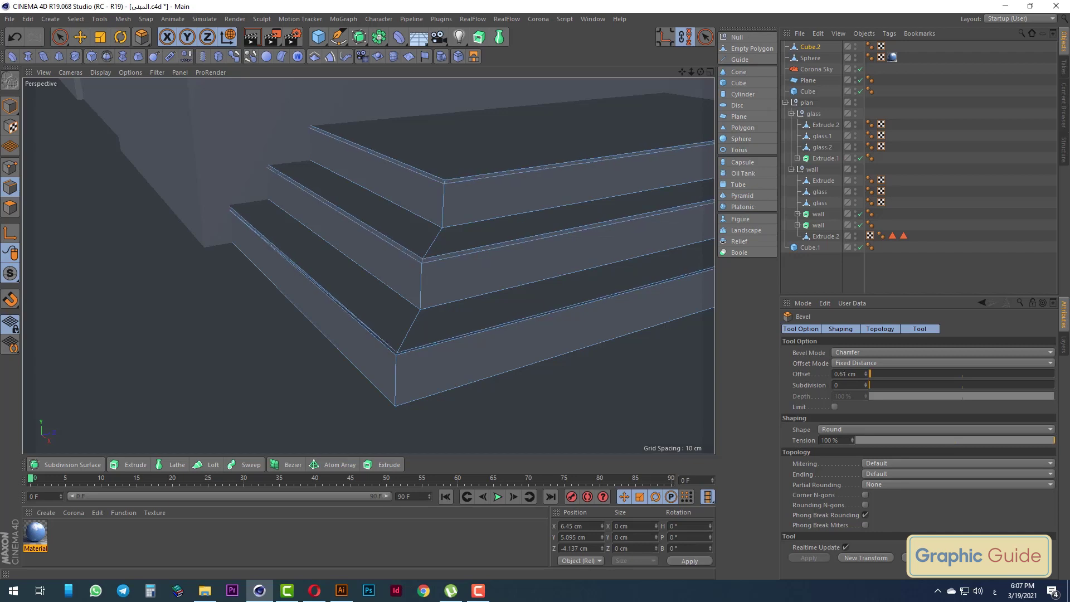
pyautogui.click(10, 168)
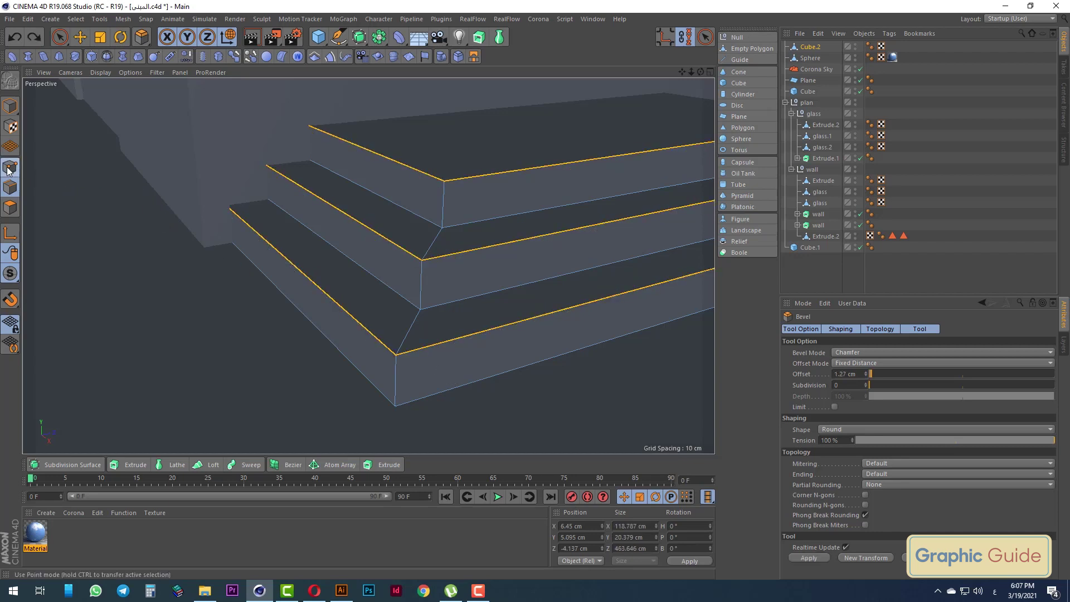
pyautogui.scroll(3, 418, 279)
pyautogui.scroll(-5, 480, 290)
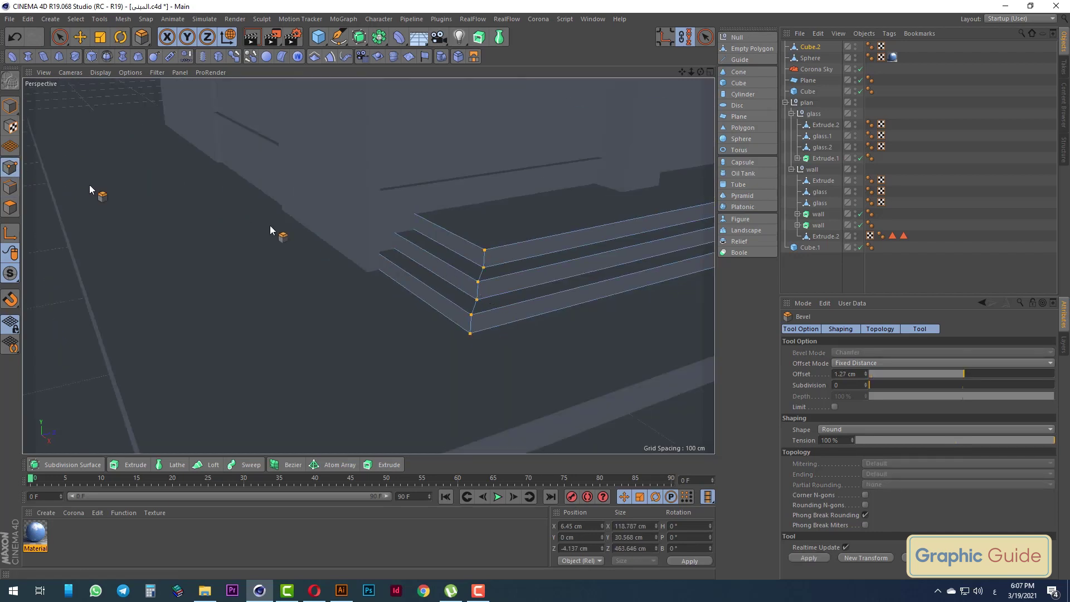
pyautogui.rightClick(517, 284)
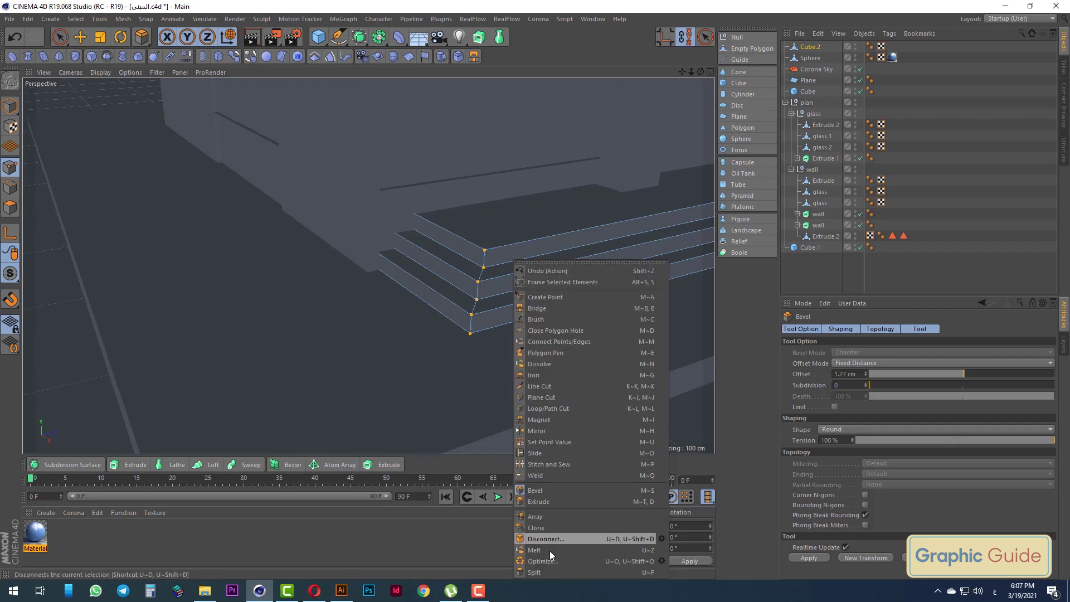
pyautogui.press('Escape')
pyautogui.click(7, 189)
pyautogui.scroll(3, 521, 330)
pyautogui.scroll(3, 466, 290)
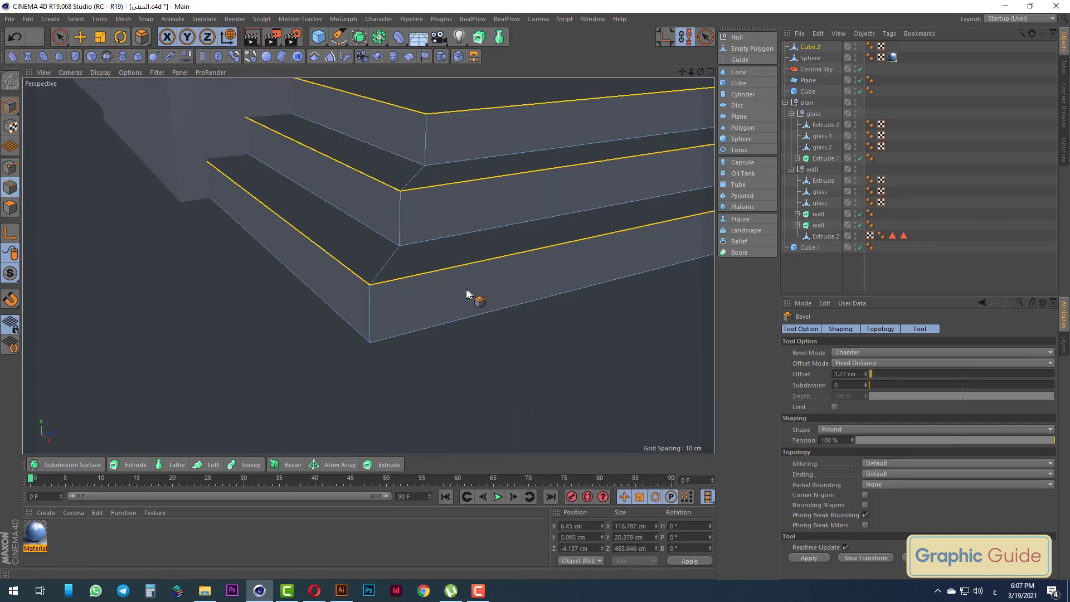
pyautogui.click(466, 289)
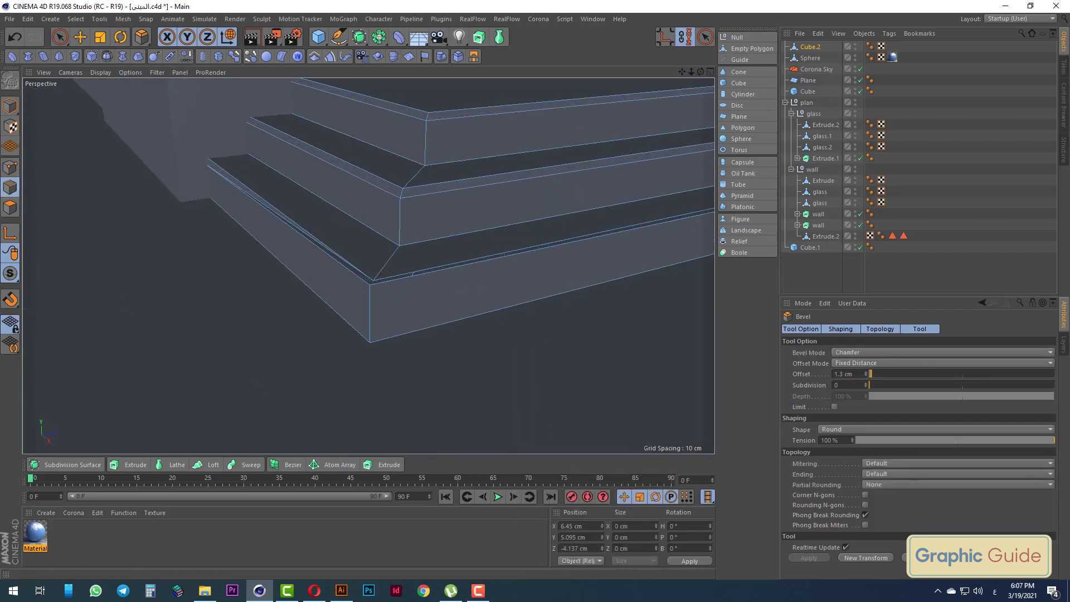
pyautogui.doubleClick(425, 281)
pyautogui.scroll(5, 418, 296)
pyautogui.scroll(-5, 416, 298)
pyautogui.hotkey('ctrl', 'z')
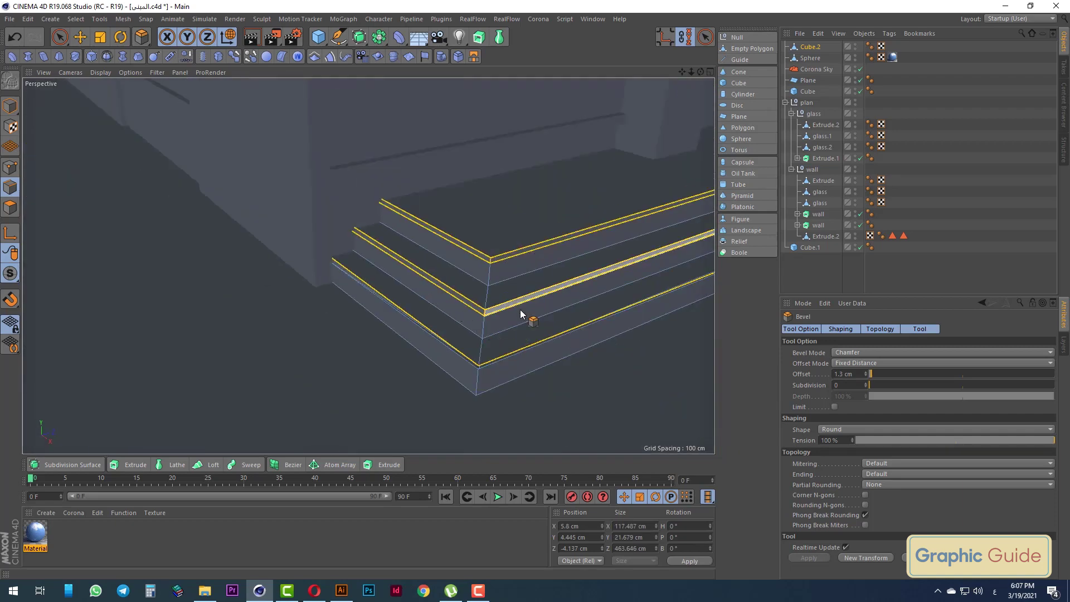
pyautogui.click(60, 36)
# Add a Bevel deformer, undoing its parenting under Cube.2 so it stays top-level
pyautogui.click(10, 106)
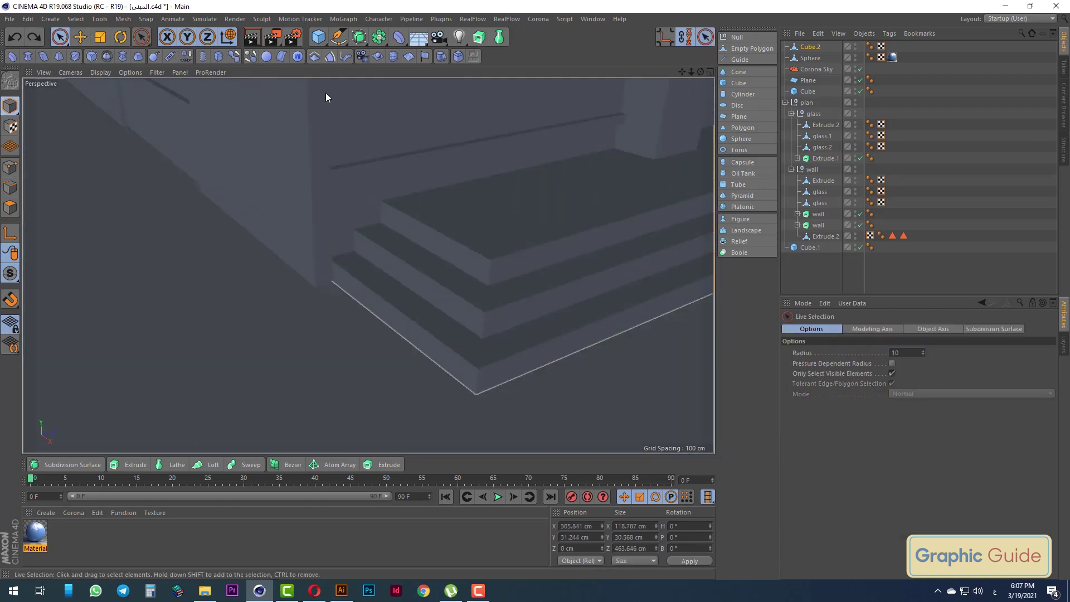
pyautogui.click(396, 38)
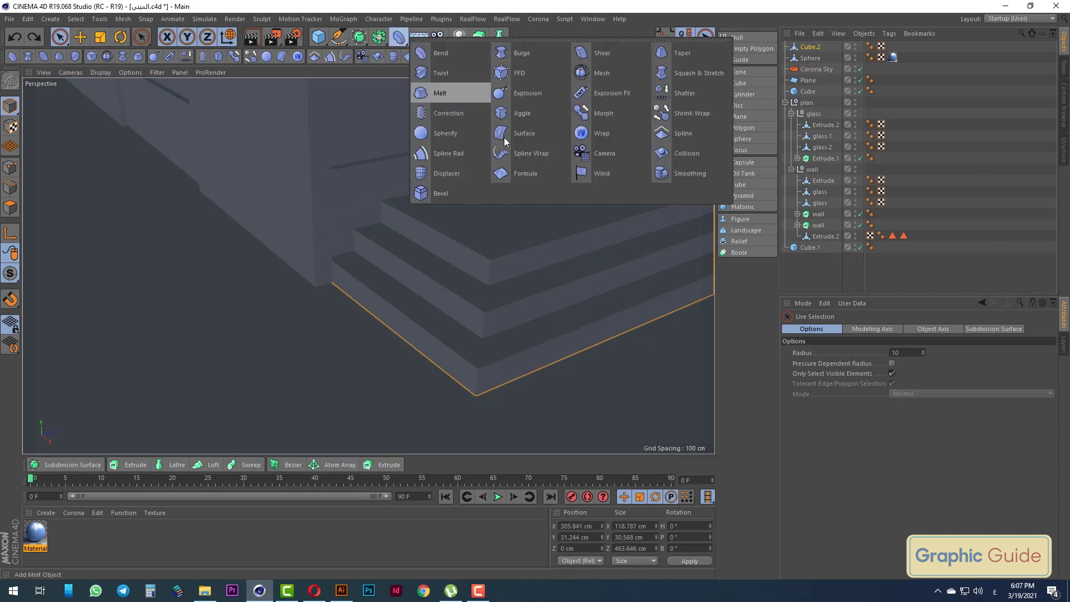
pyautogui.click(445, 192)
pyautogui.moveTo(811, 49); pyautogui.dragTo(813, 59)
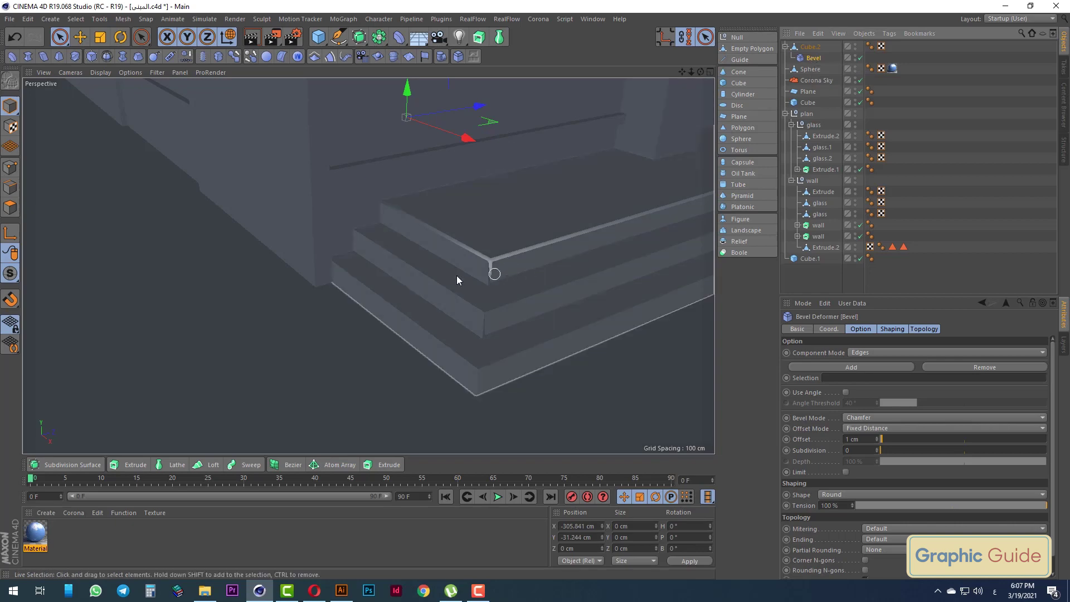
pyautogui.scroll(5, 492, 288)
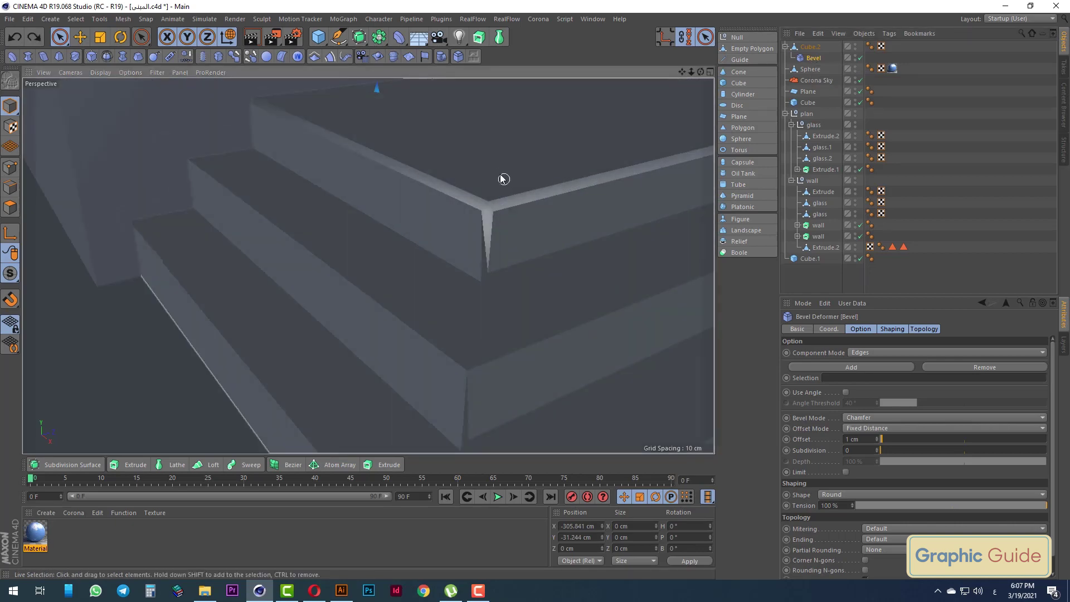
pyautogui.hotkey('ctrl', 'z')
pyautogui.scroll(-5, 430, 273)
pyautogui.moveTo(429, 273)
pyautogui.keyDown('alt'); pyautogui.mouseDown()
pyautogui.moveTo(471, 219)
pyautogui.moveTo(507, 297)
pyautogui.moveTo(483, 253)
pyautogui.moveTo(480, 282)
pyautogui.moveTo(451, 236)
pyautogui.moveTo(463, 272)
pyautogui.mouseUp(); pyautogui.keyUp('alt')
pyautogui.scroll(-3, 480, 283)
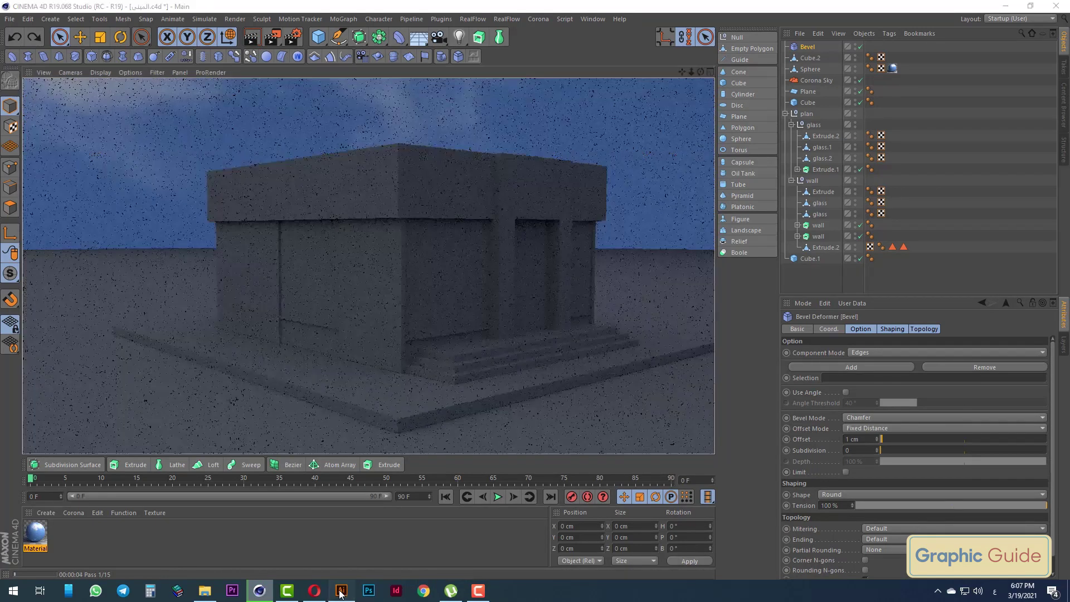
# Check the storefront reference image in Illustrator's plan.ai, then return to Cinema 4D
pyautogui.click(341, 592)
pyautogui.click(341, 591)
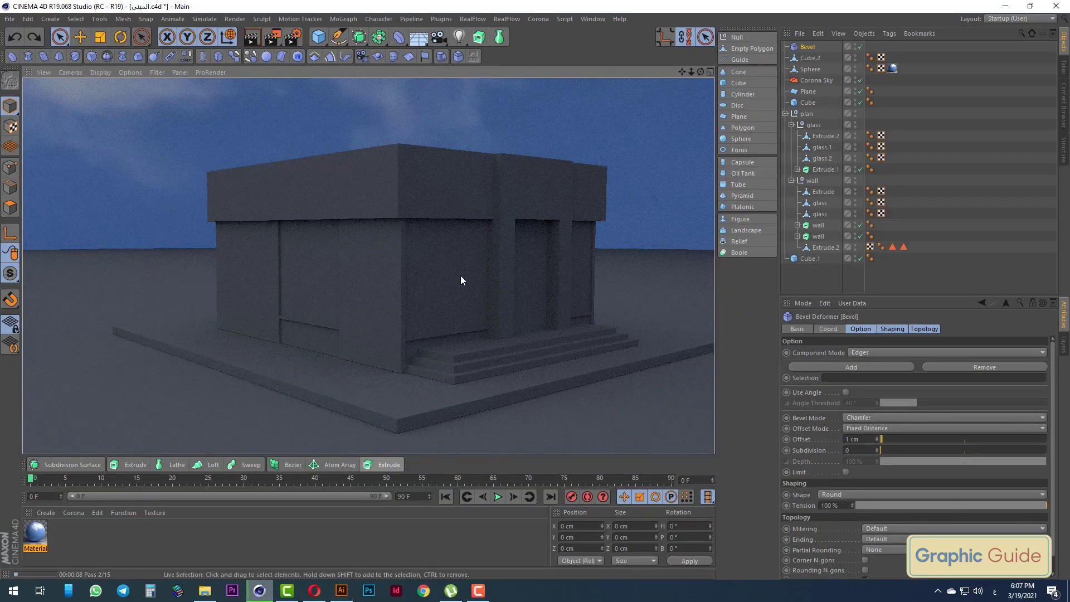
pyautogui.hotkey('alt', 'Tab')
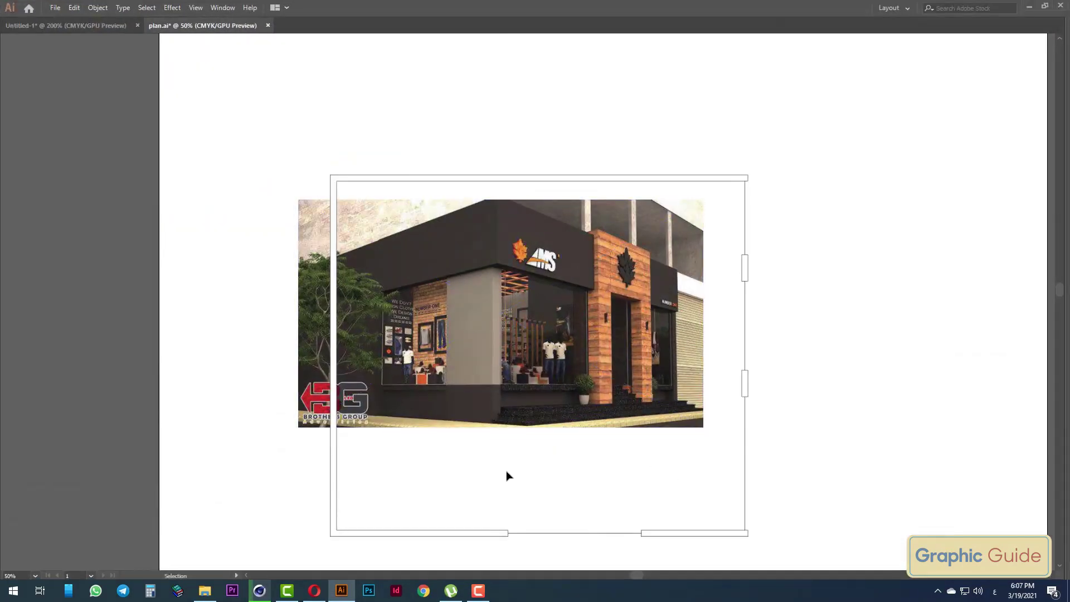
pyautogui.hotkey('alt', 'Tab')
# Stop the preview render and scale the Cube.2 steps thinner vertically
pyautogui.click(460, 326)
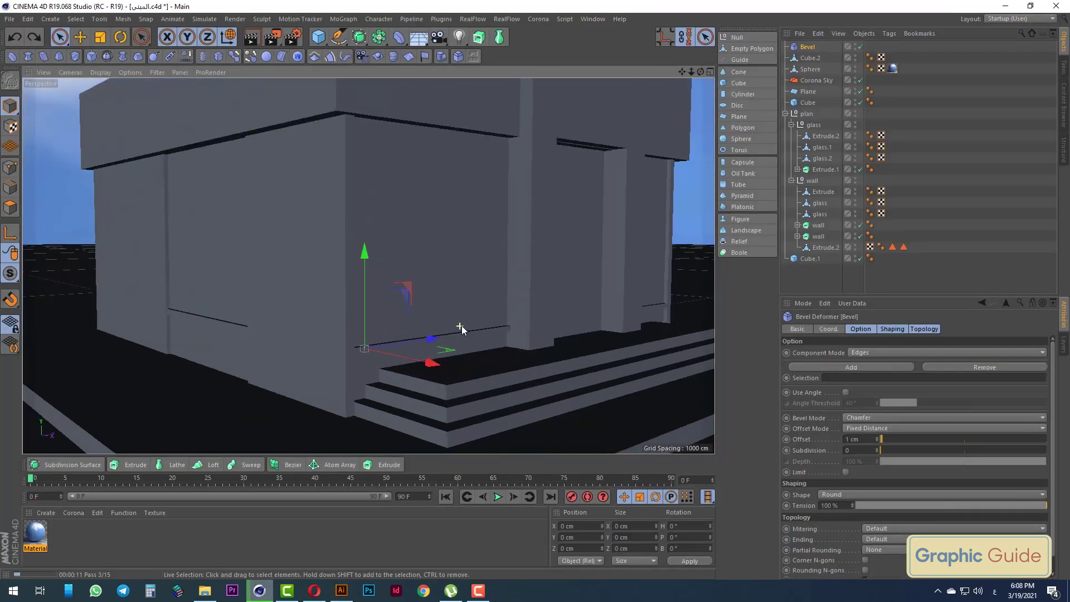
pyautogui.click(522, 394)
pyautogui.click(100, 37)
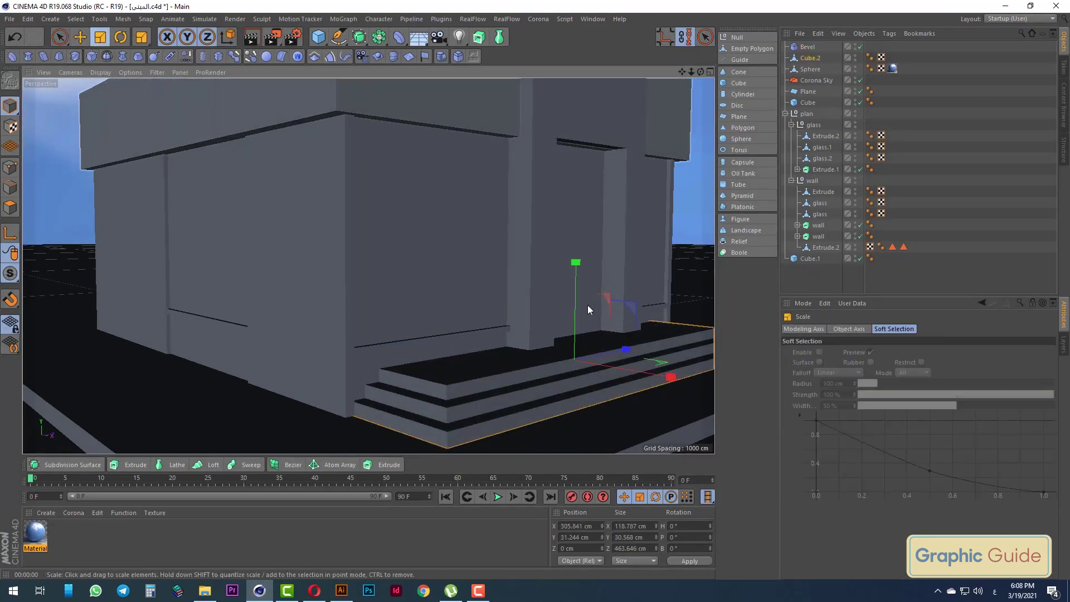
pyautogui.moveTo(573, 266); pyautogui.dragTo(574, 283)
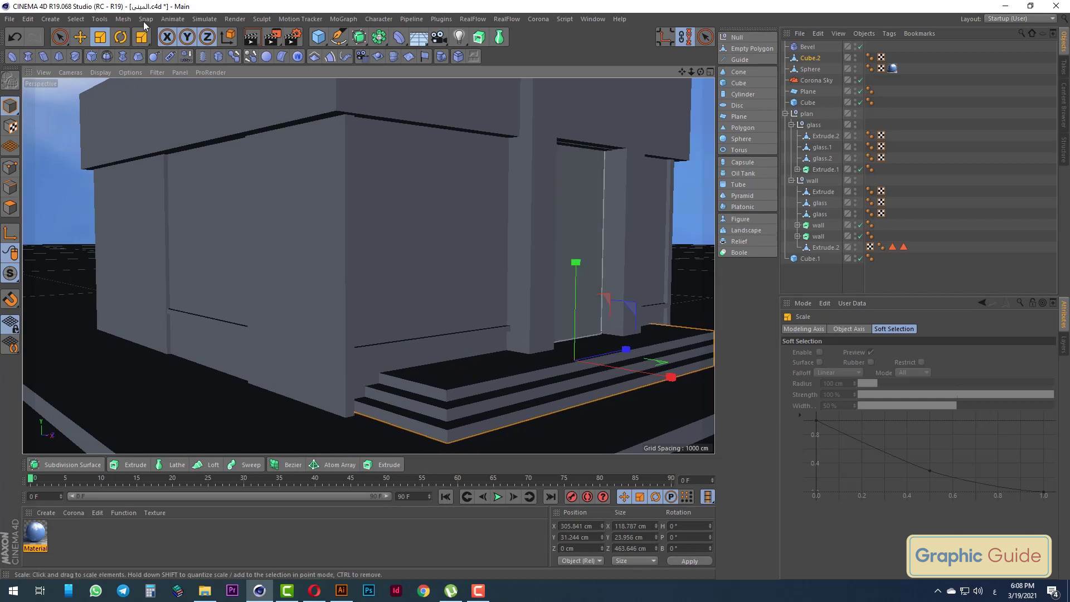
pyautogui.click(60, 36)
# Lower the steps about 3.45 cm in Front view to a 27.794 cm height
pyautogui.press('F4')
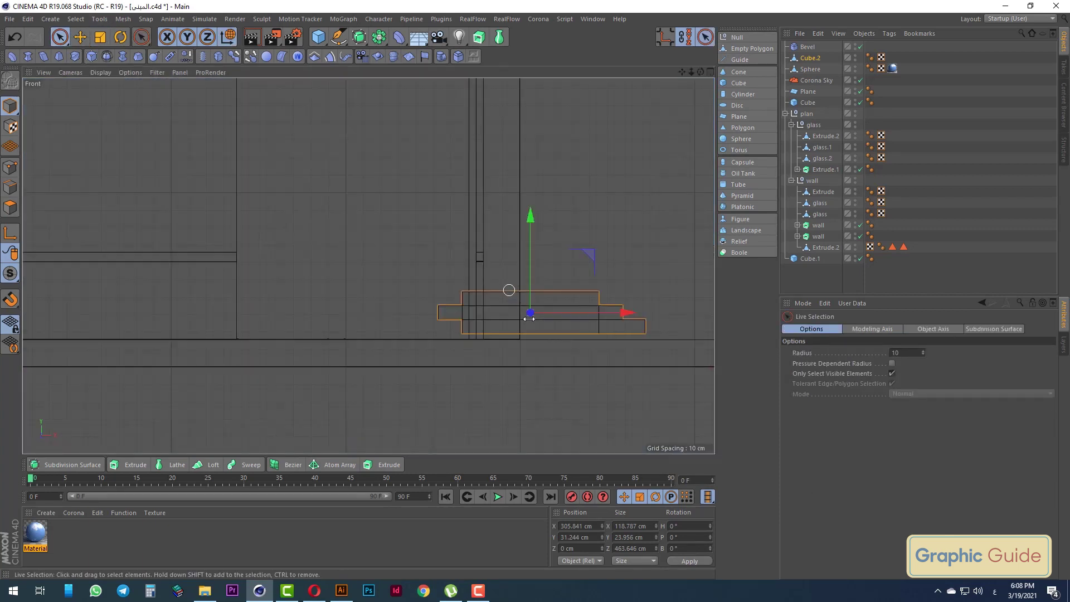
pyautogui.scroll(2, 530, 251)
pyautogui.moveTo(529, 202); pyautogui.dragTo(530, 216)
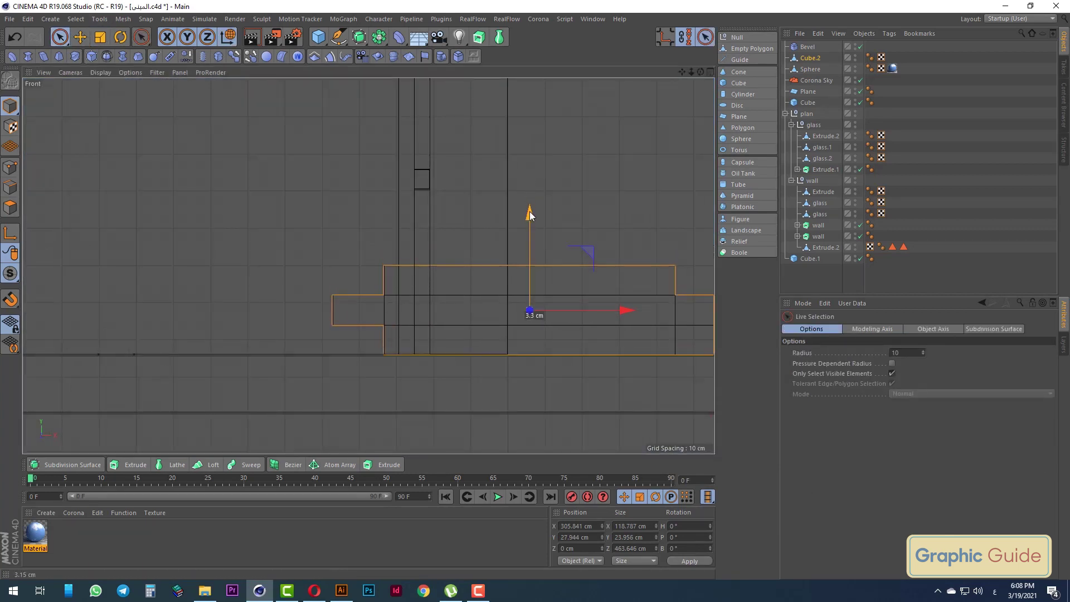
pyautogui.press('F1')
pyautogui.scroll(-3, 435, 335)
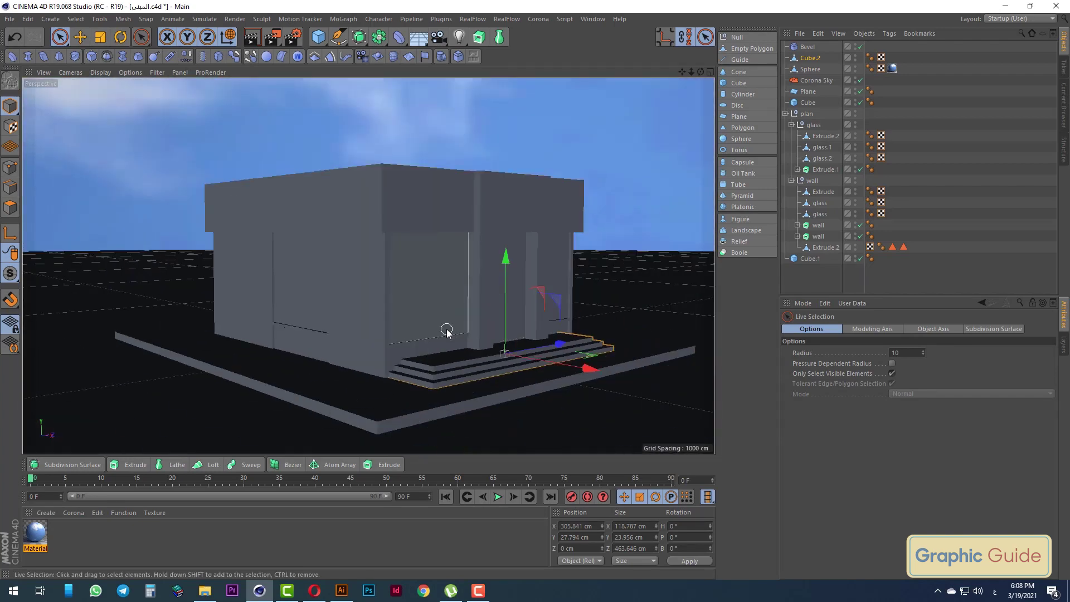
pyautogui.scroll(5, 444, 267)
pyautogui.scroll(1, 444, 278)
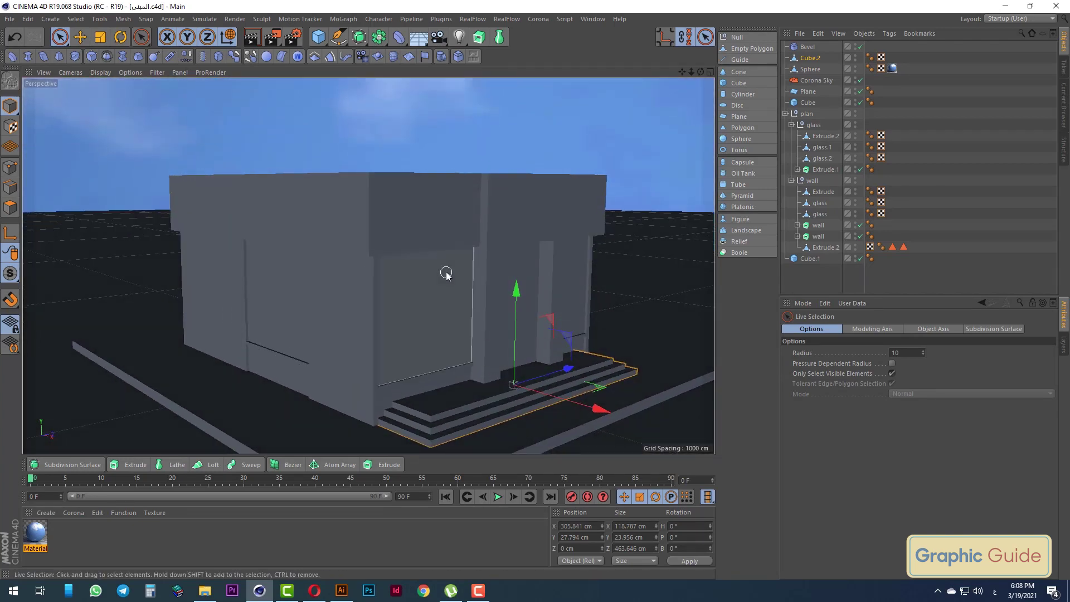
# Compare the building with the storefront reference again, then orbit to view its top
pyautogui.hotkey('alt', 'Tab')
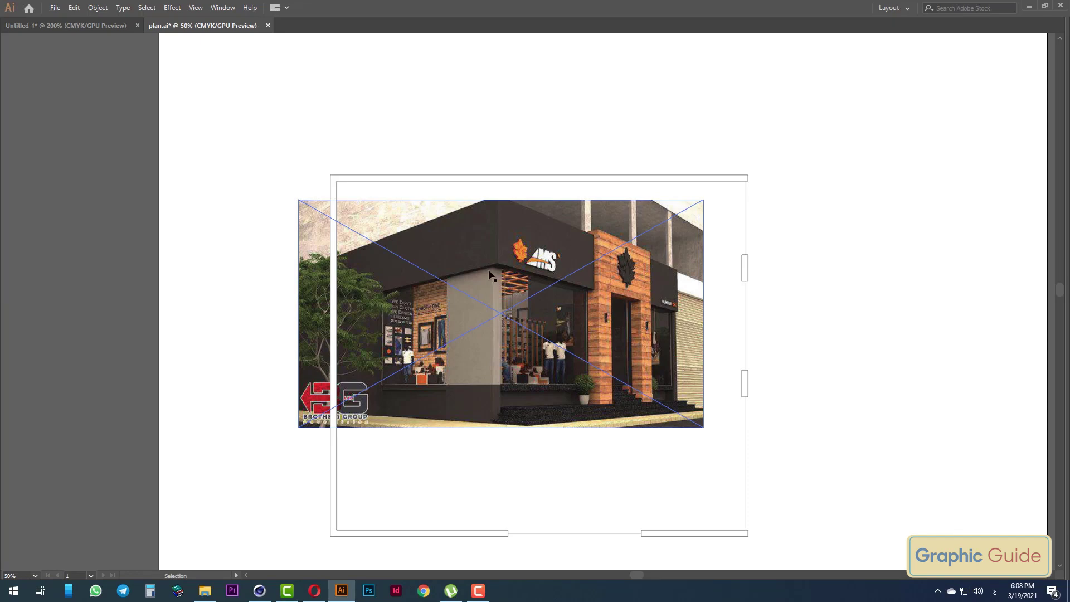
pyautogui.hotkey('alt', 'Tab')
pyautogui.keyDown('alt'); pyautogui.moveTo(444, 282); pyautogui.dragTo(419, 256); pyautogui.keyUp('alt')
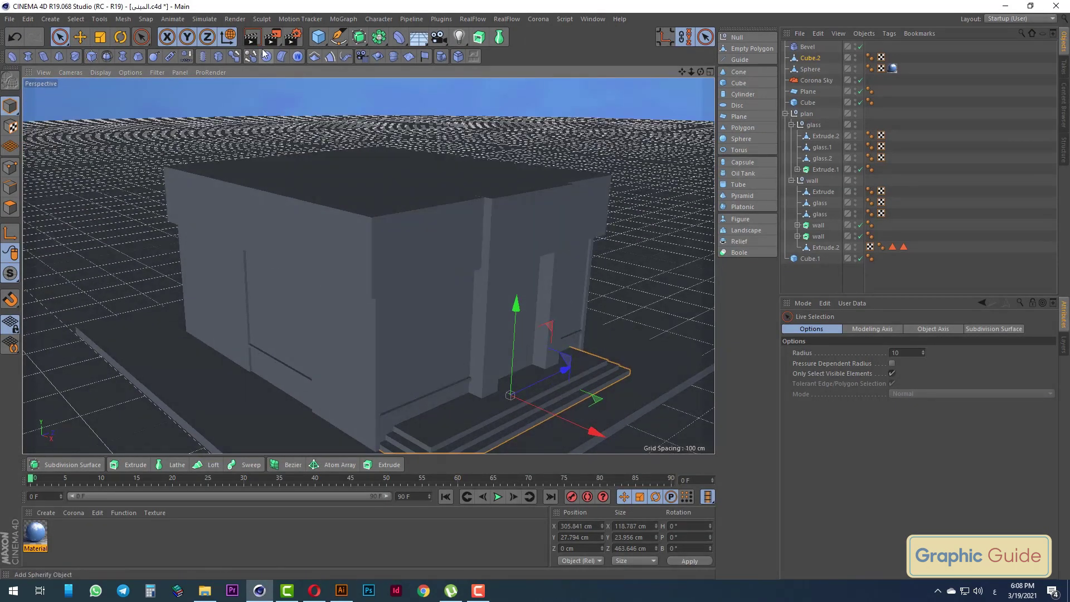
# Make the roof cube editable and apply Extrude Inner to its top face
pyautogui.click(409, 210)
pyautogui.scroll(2, 406, 211)
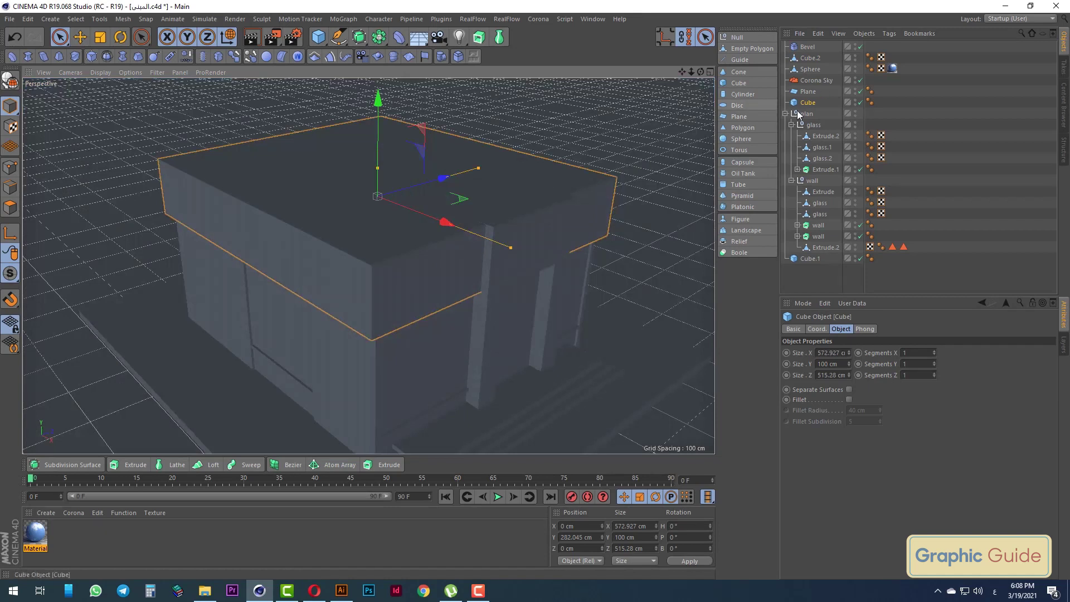
pyautogui.click(15, 84)
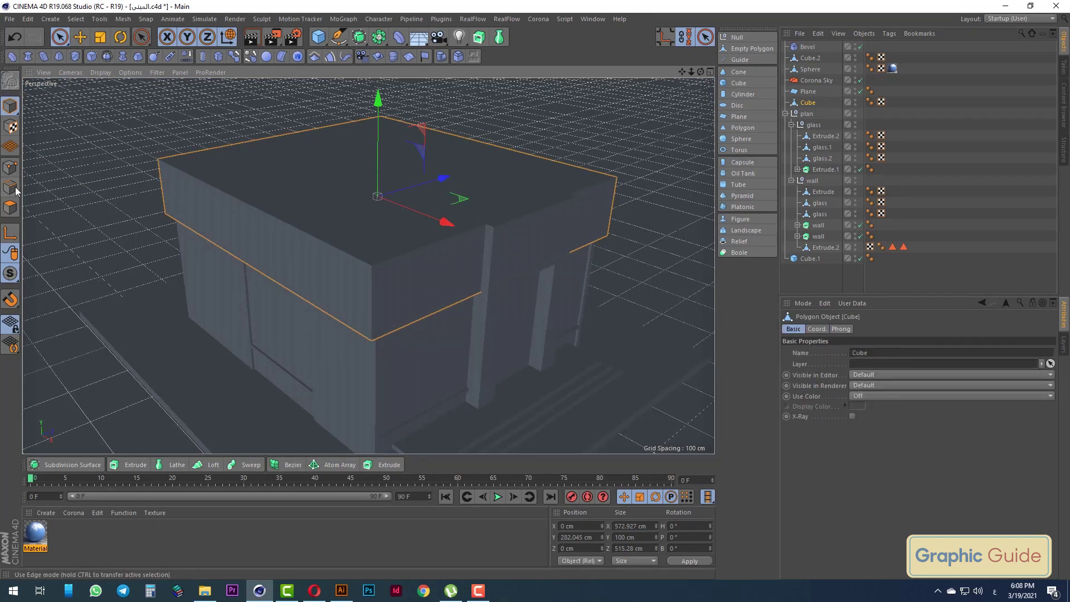
pyautogui.click(10, 207)
pyautogui.click(415, 197)
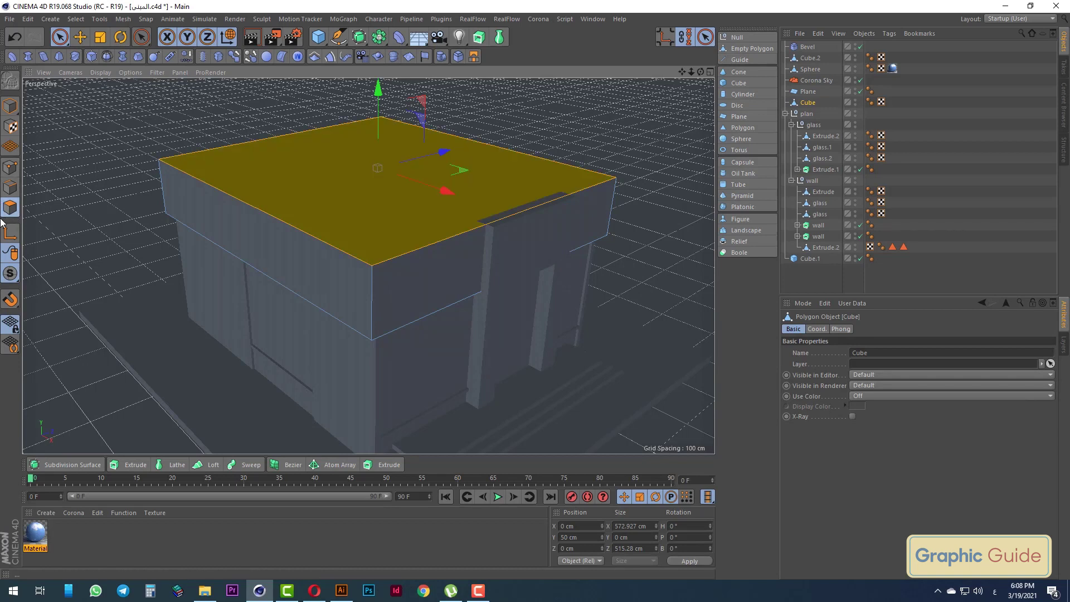
pyautogui.rightClick(369, 181)
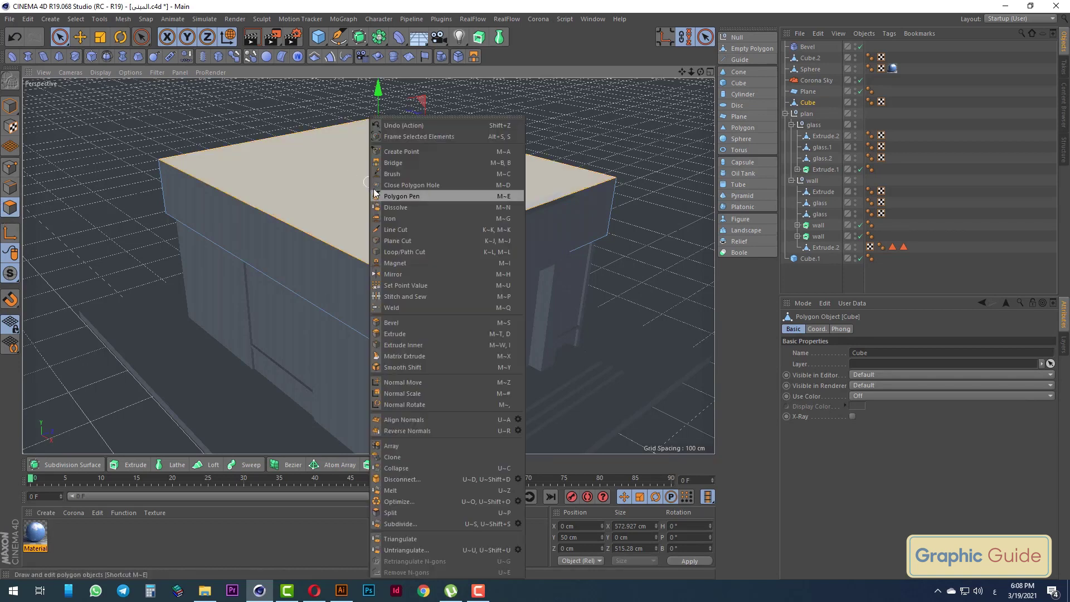
pyautogui.click(406, 341)
# Inset the roof's top face outward to a -54.7 cm offset to form the overhang
pyautogui.press('F4')
pyautogui.scroll(-3, 459, 343)
pyautogui.scroll(-2, 464, 349)
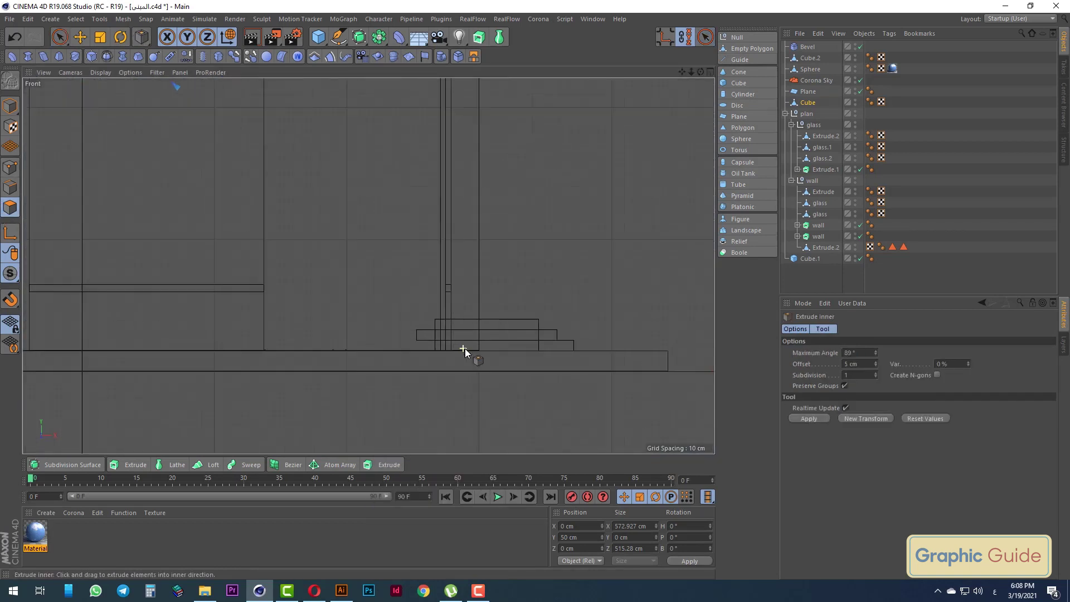
pyautogui.scroll(-2, 467, 343)
pyautogui.scroll(3, 467, 343)
pyautogui.moveTo(520, 319); pyautogui.dragTo(512, 275)
pyautogui.press('F1')
pyautogui.scroll(5, 570, 254)
pyautogui.moveTo(570, 254); pyautogui.dragTo(549, 254)
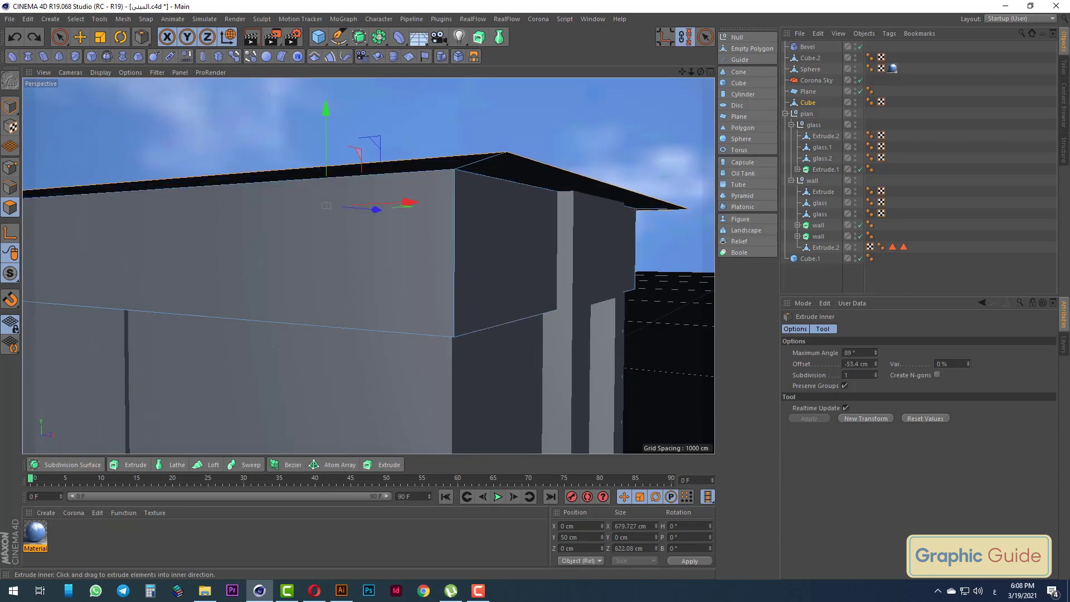
pyautogui.moveTo(548, 253)
pyautogui.mouseDown()
pyautogui.moveTo(446, 226)
pyautogui.moveTo(440, 243)
pyautogui.mouseUp()
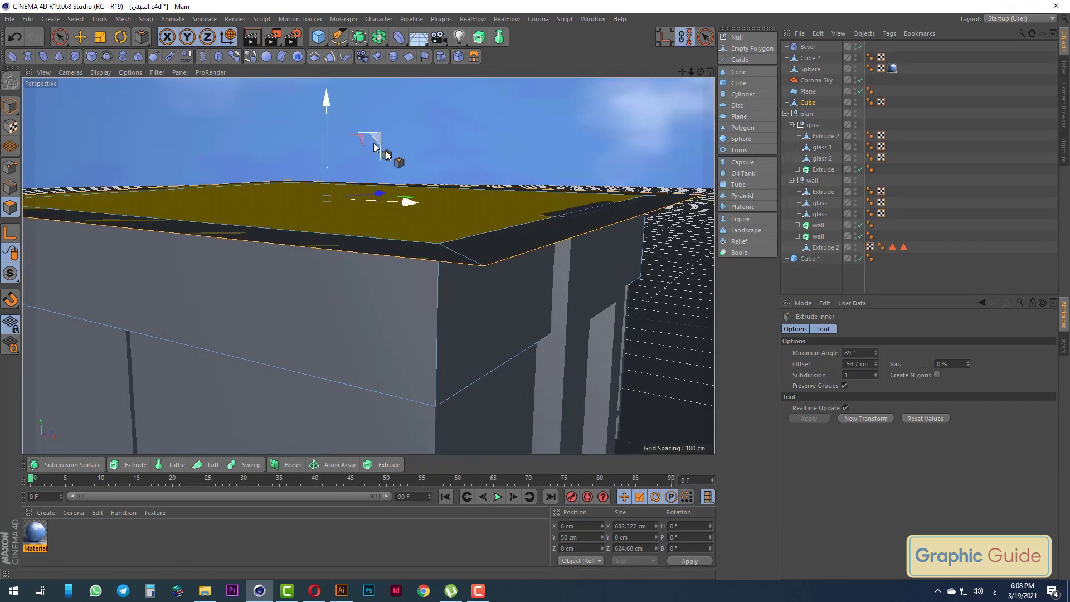
# Extrude the roof face upward 9.4 cm into a slab and save the scene
pyautogui.rightClick(415, 256)
pyautogui.click(440, 337)
pyautogui.moveTo(396, 326)
pyautogui.mouseDown()
pyautogui.moveTo(437, 334)
pyautogui.moveTo(377, 303)
pyautogui.moveTo(390, 309)
pyautogui.mouseUp()
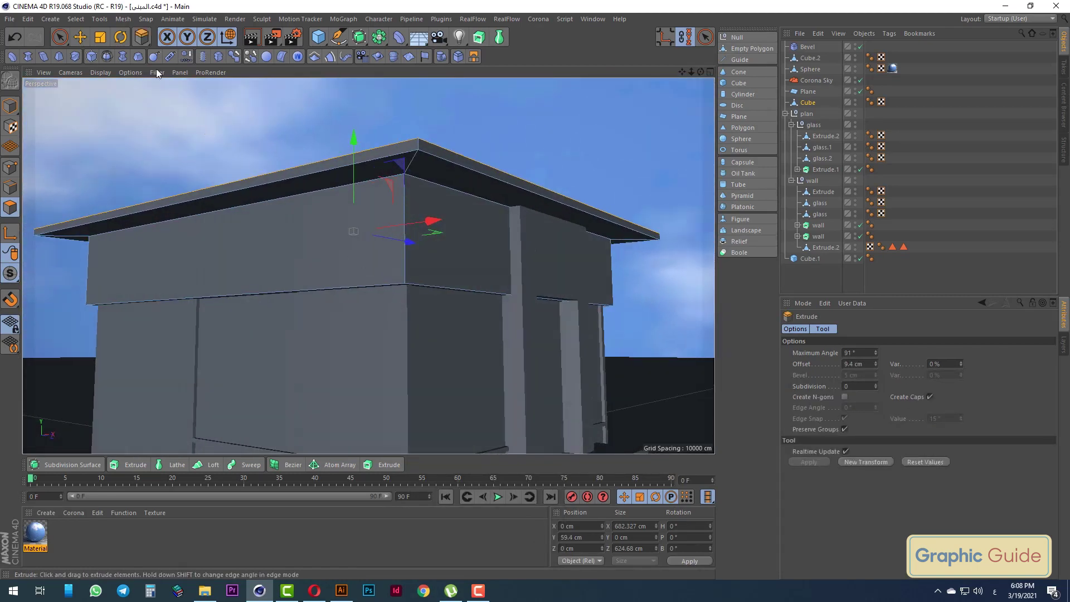
pyautogui.click(60, 37)
pyautogui.click(10, 106)
pyautogui.moveTo(368, 240)
pyautogui.keyDown('alt'); pyautogui.mouseDown()
pyautogui.moveTo(399, 250)
pyautogui.moveTo(411, 289)
pyautogui.moveTo(390, 325)
pyautogui.moveTo(370, 303)
pyautogui.mouseUp(); pyautogui.keyUp('alt')
pyautogui.click(413, 305)
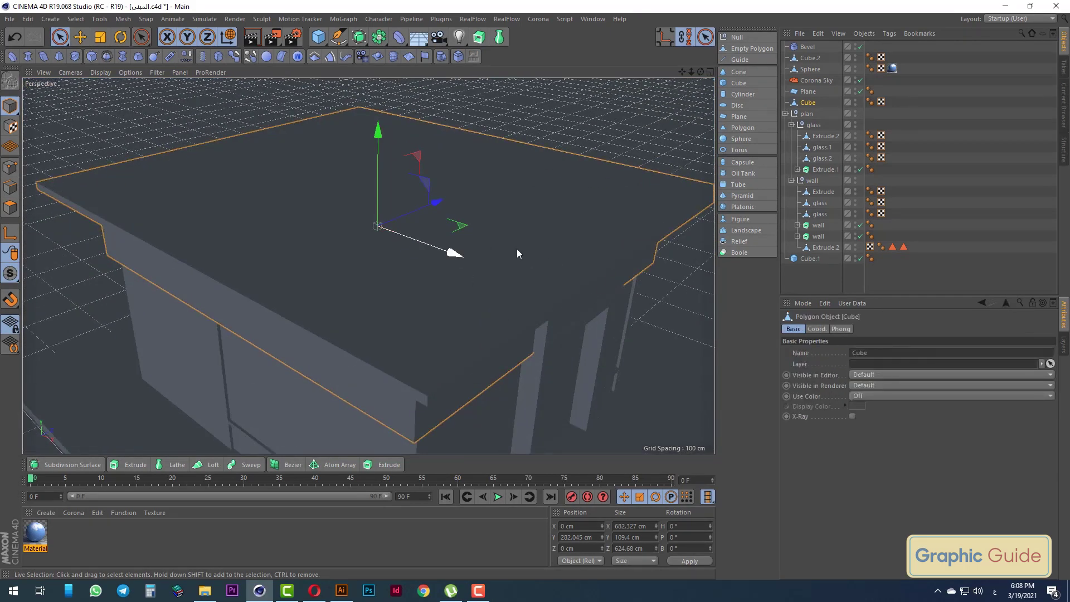
pyautogui.hotkey('ctrl', 's')
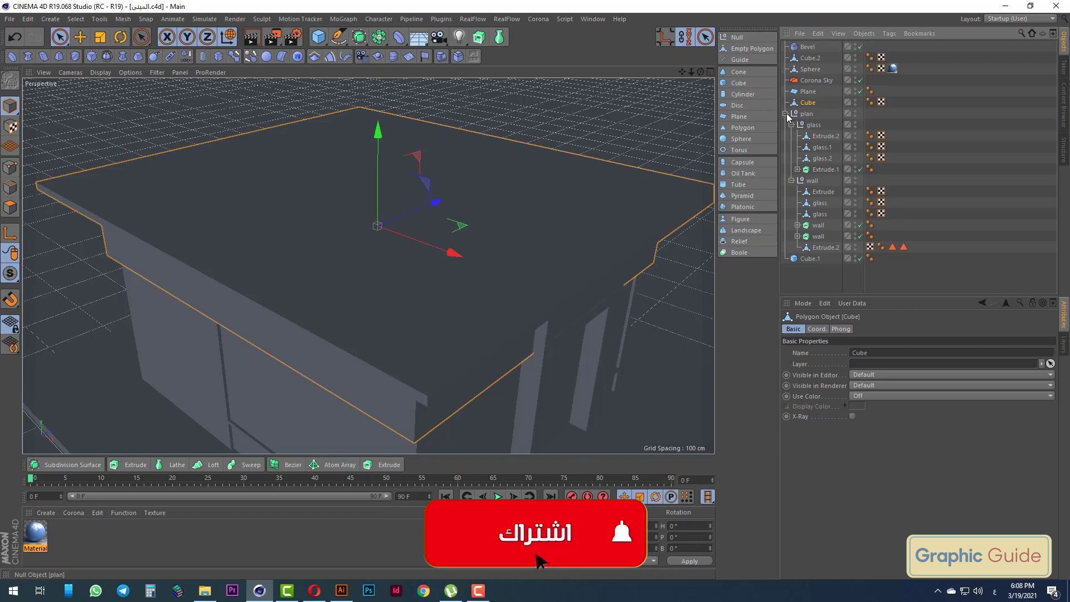
# Collapse the wall and plan groups in the Object Manager
pyautogui.click(786, 114)
pyautogui.click(785, 114)
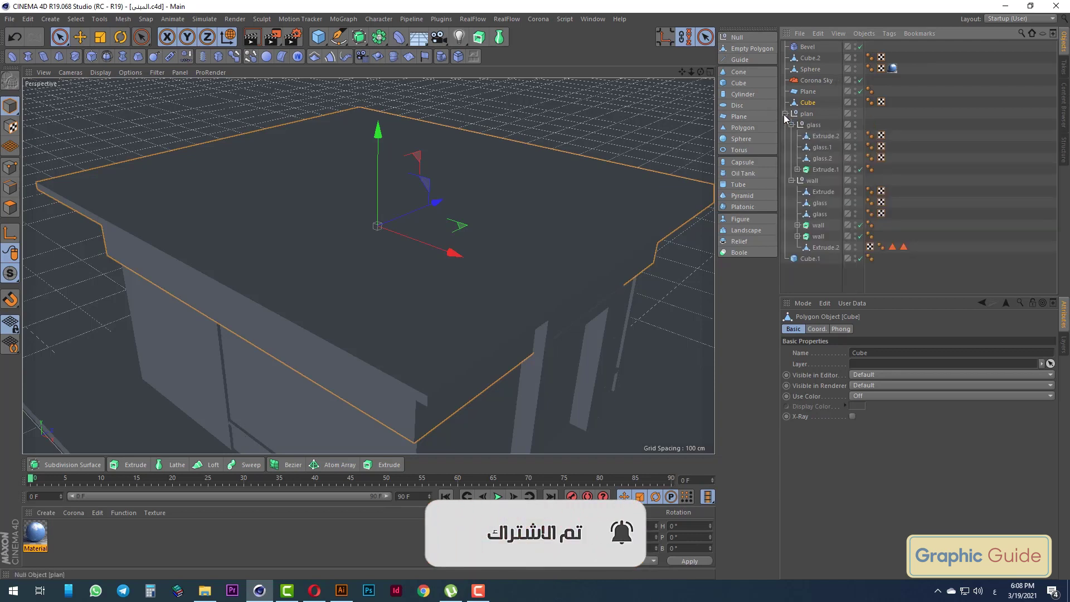
pyautogui.click(790, 136)
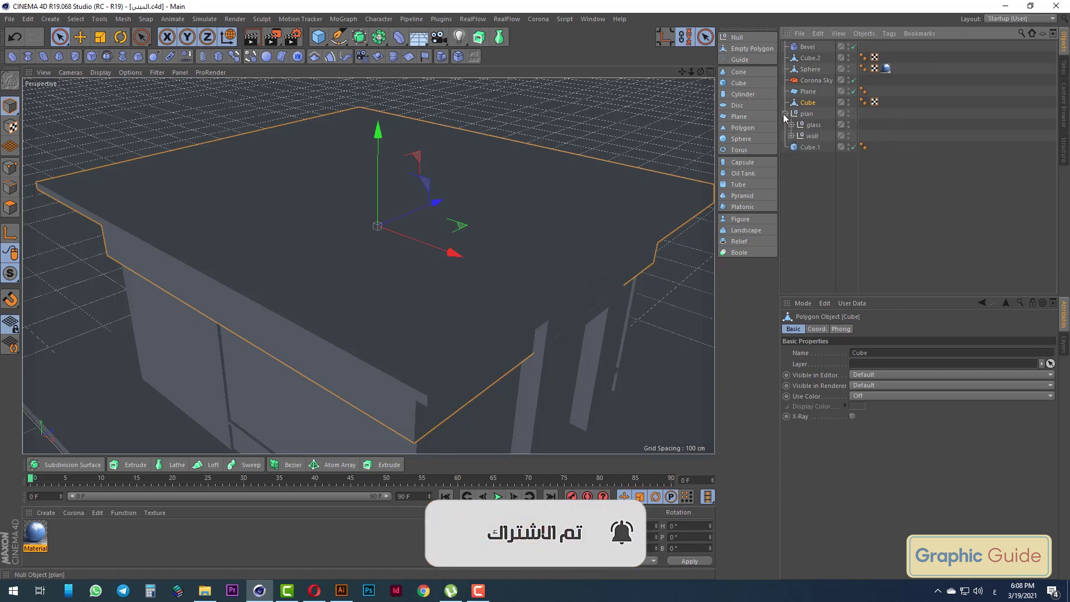
pyautogui.click(785, 114)
# Rename the Cube object to 'roof' and deselect it
pyautogui.doubleClick(808, 103)
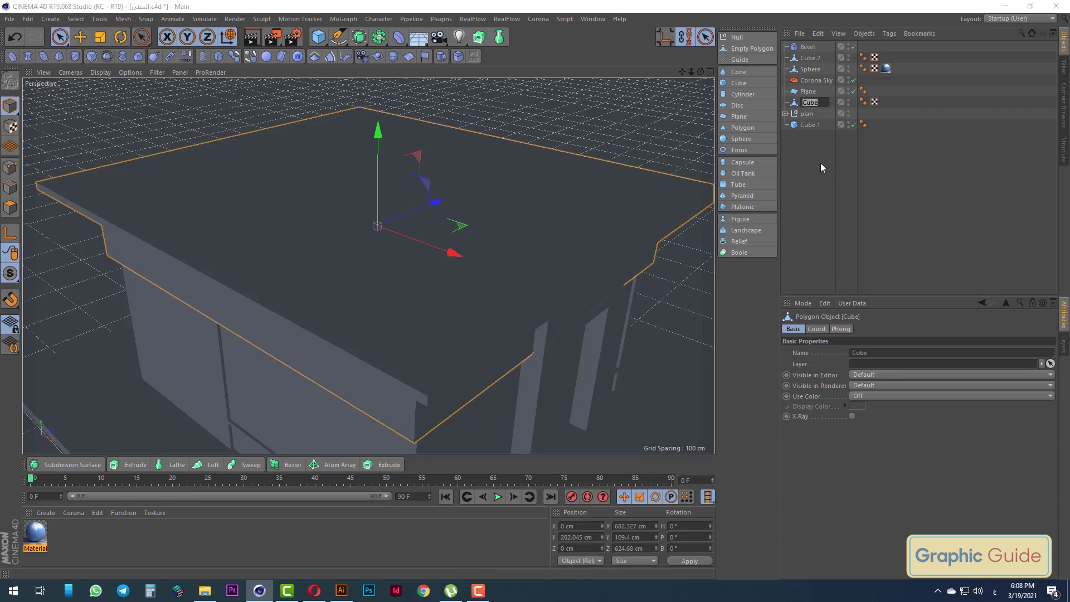
pyautogui.press('Return')
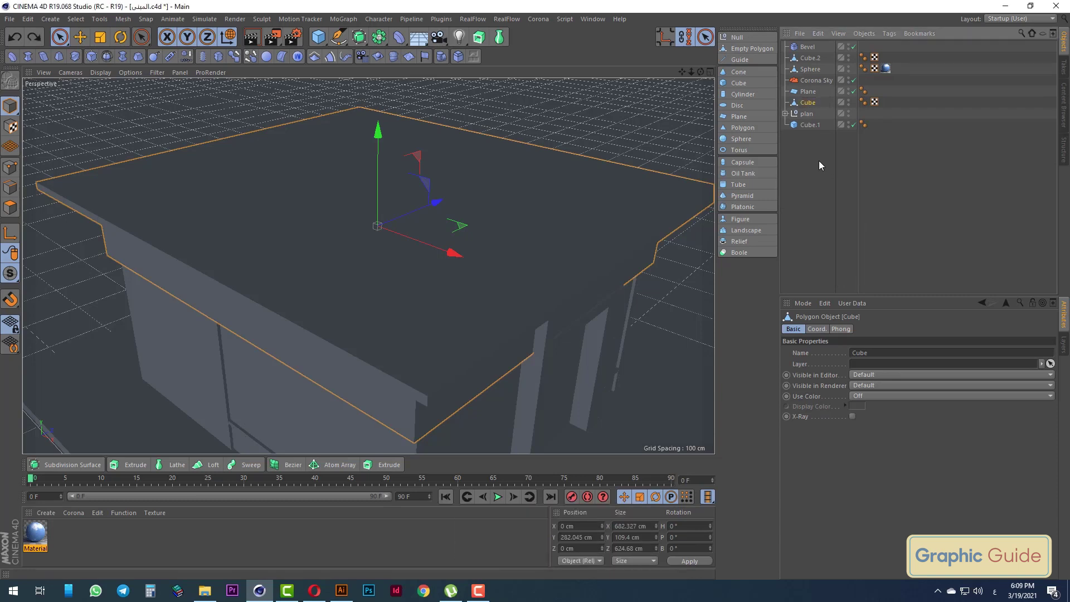
pyautogui.doubleClick(813, 101)
pyautogui.write('ro')
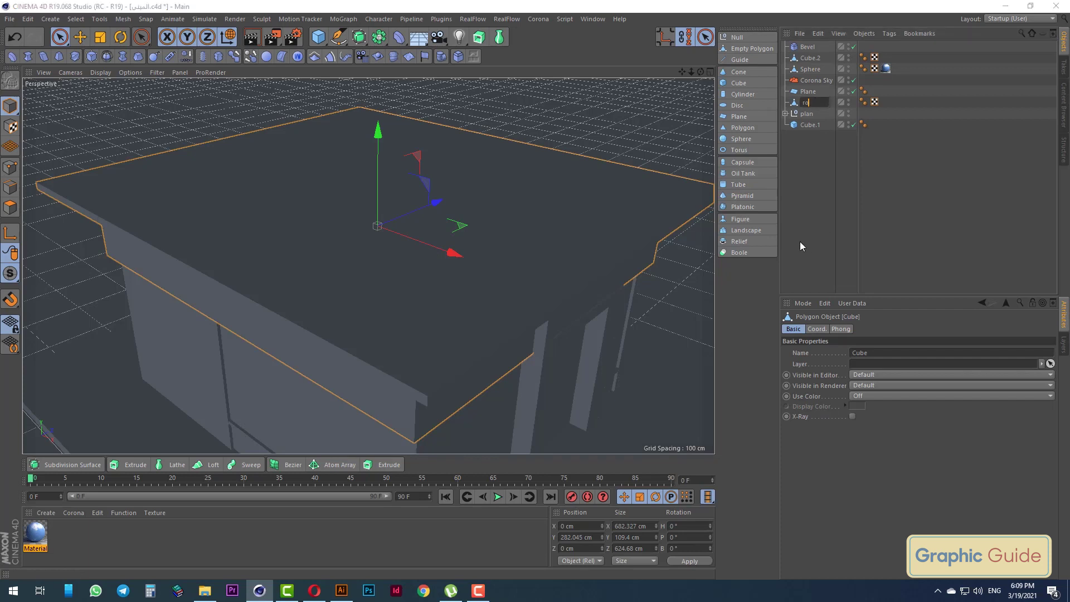
pyautogui.write('of')
pyautogui.press('Return')
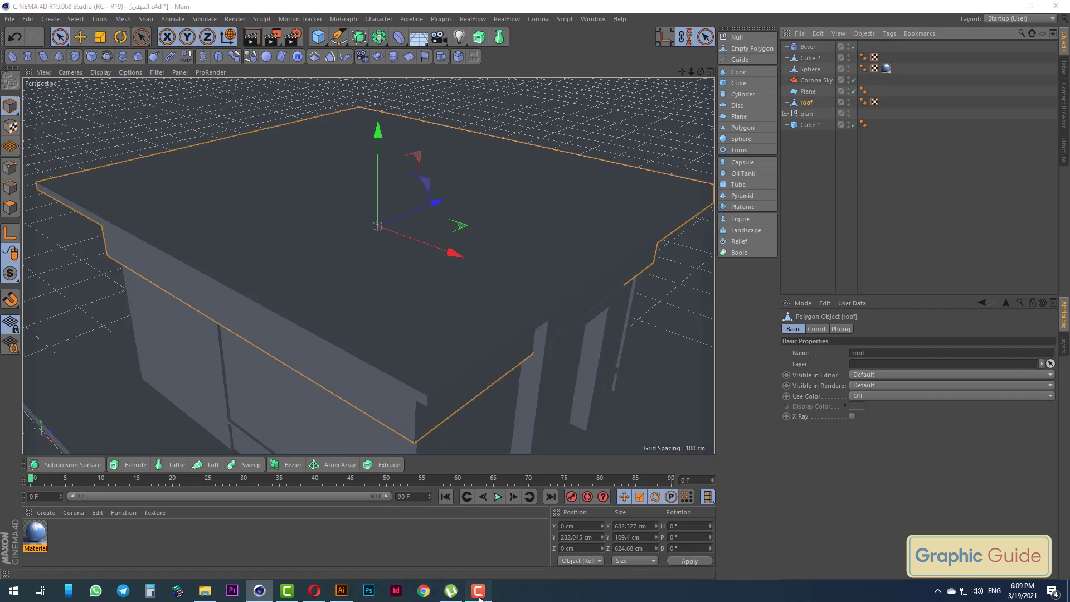
pyautogui.click(479, 597)
pyautogui.click(479, 598)
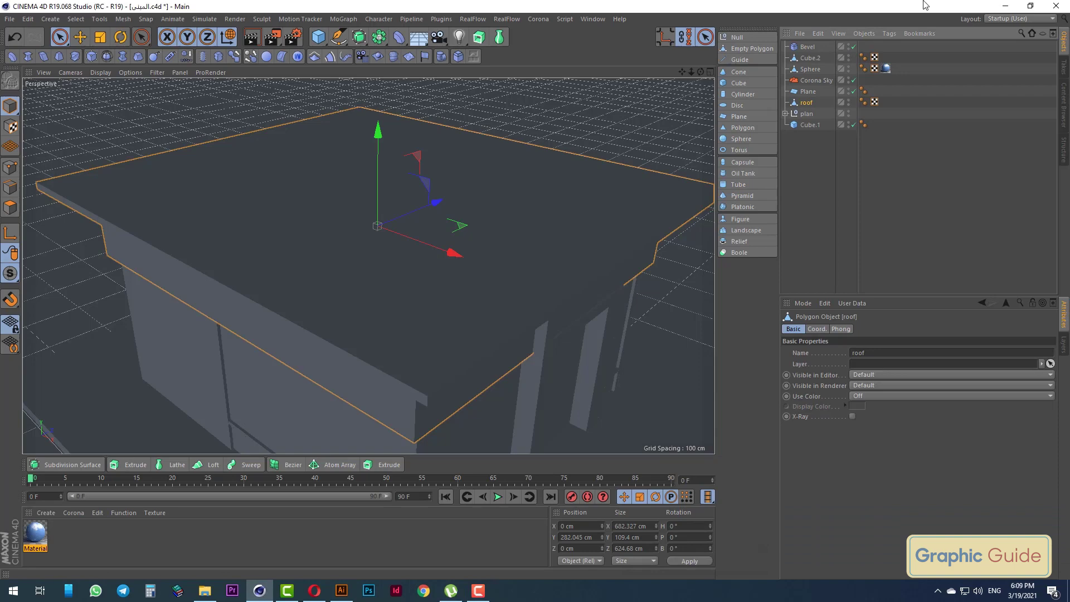
pyautogui.click(798, 153)
pyautogui.scroll(-3, 531, 245)
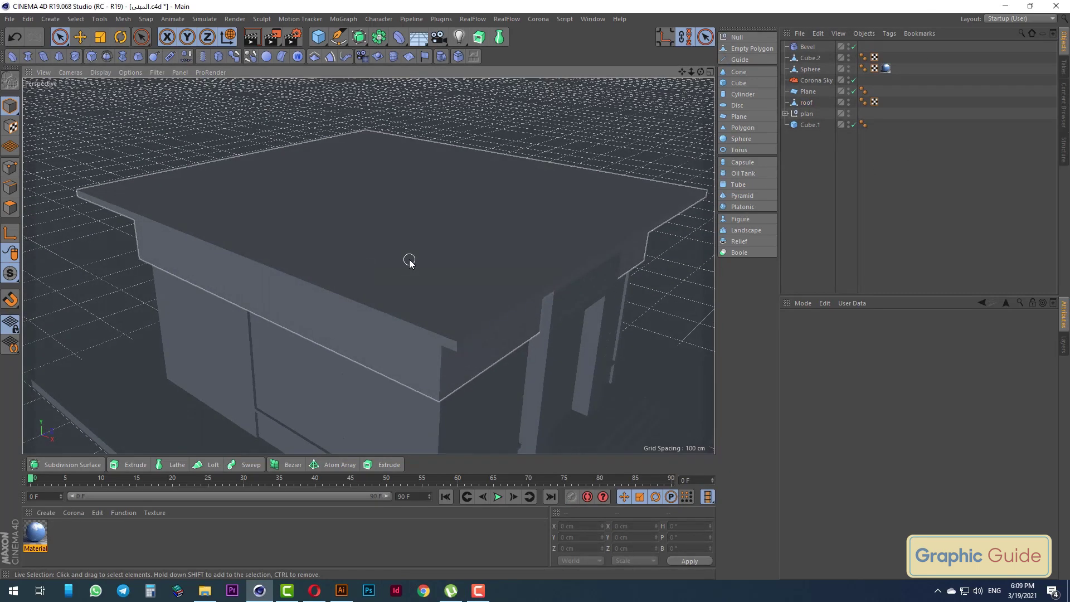
# In a new scene, add a Tube and widen its hole into a thin ring
pyautogui.hotkey('ctrl', 'n')
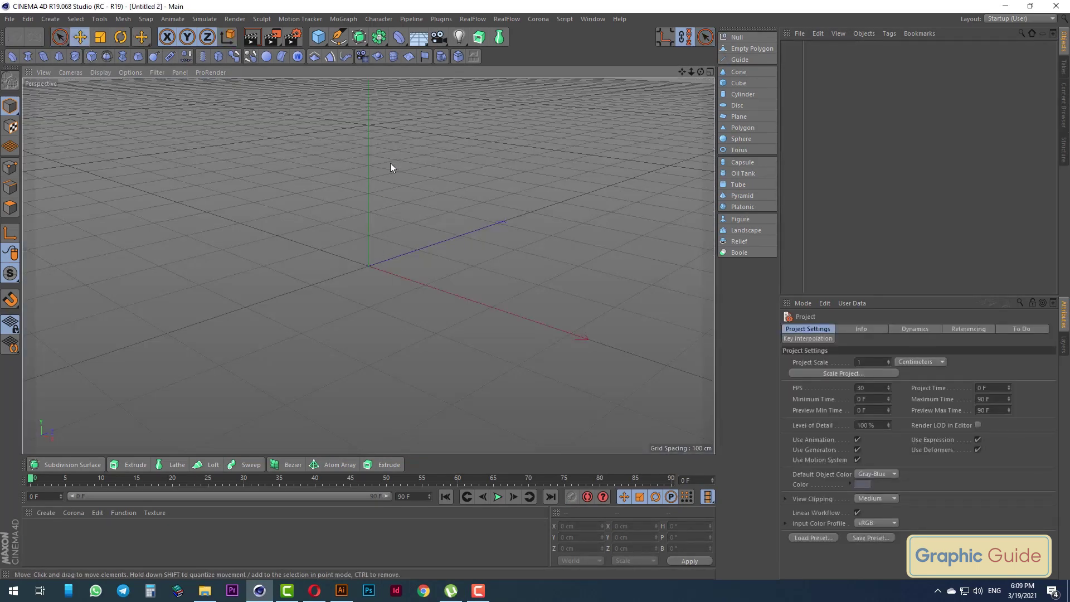
pyautogui.click(400, 42)
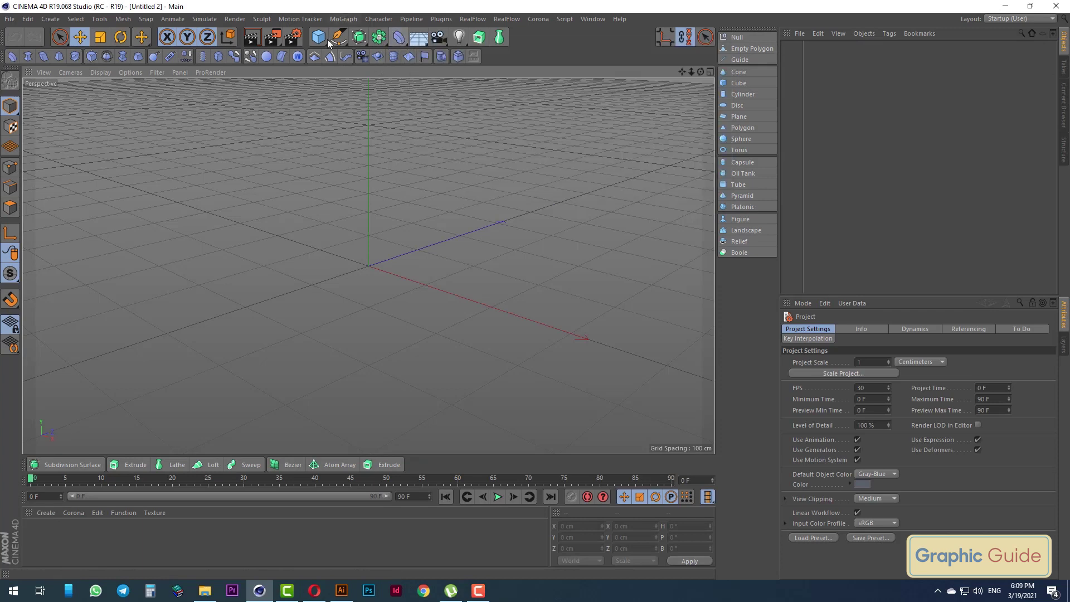
pyautogui.moveTo(326, 39); pyautogui.dragTo(522, 101)
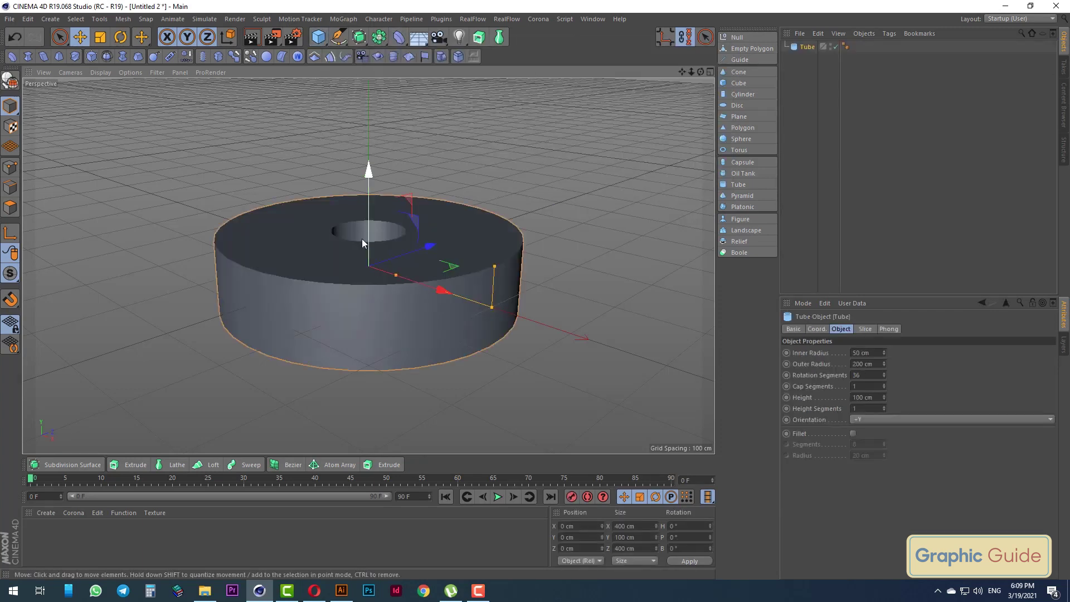
pyautogui.moveTo(396, 276)
pyautogui.mouseDown()
pyautogui.moveTo(525, 258)
pyautogui.moveTo(495, 296)
pyautogui.mouseUp()
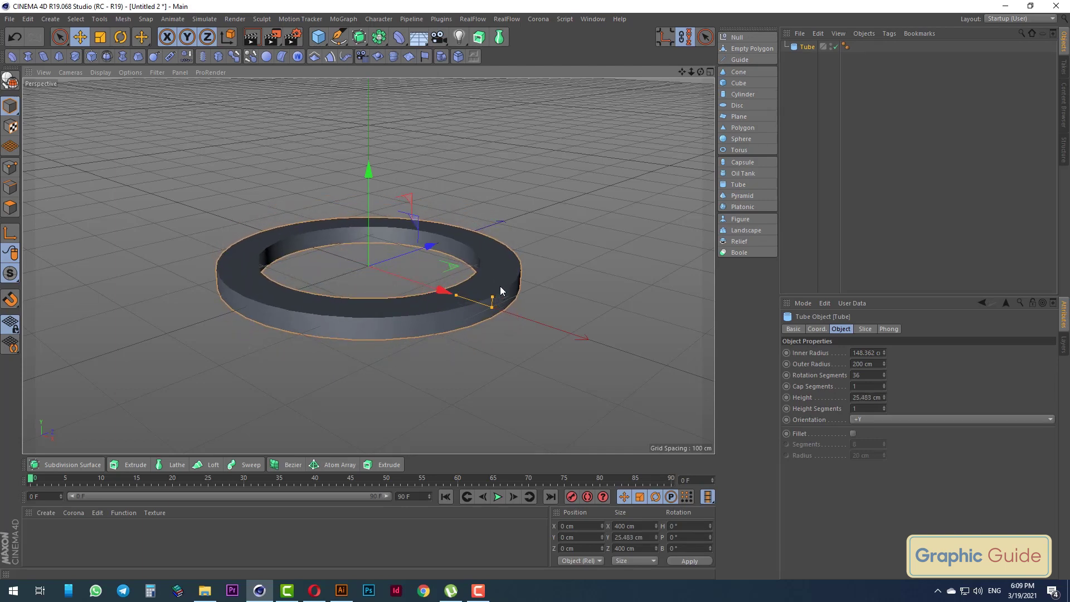
# Show polygon edges and raise the tube's rotation segments to 185
pyautogui.press('n')
pyautogui.press('b')
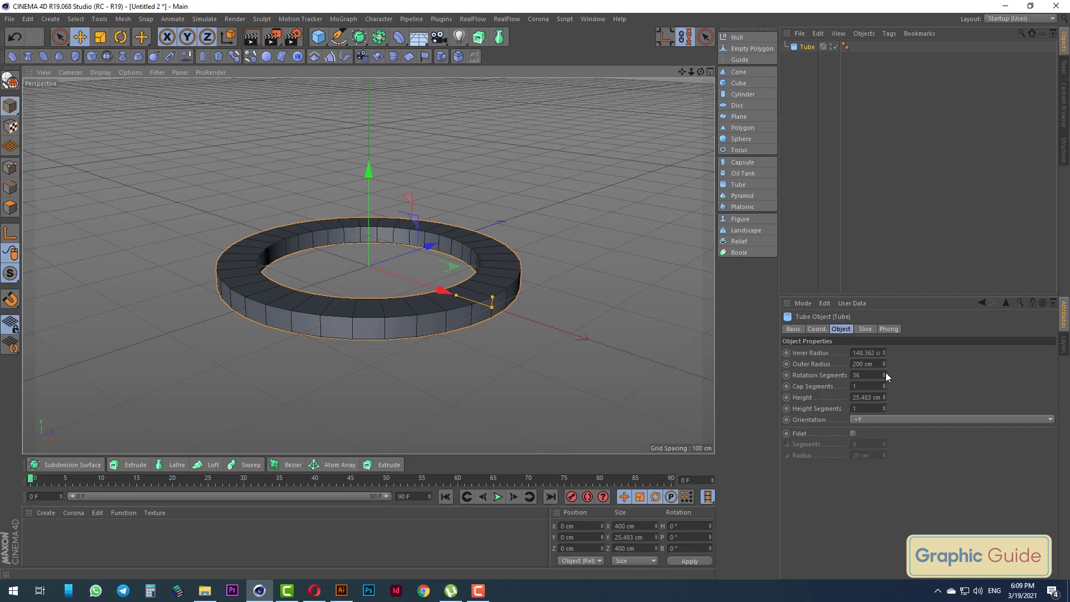
pyautogui.moveTo(885, 373); pyautogui.dragTo(885, 372)
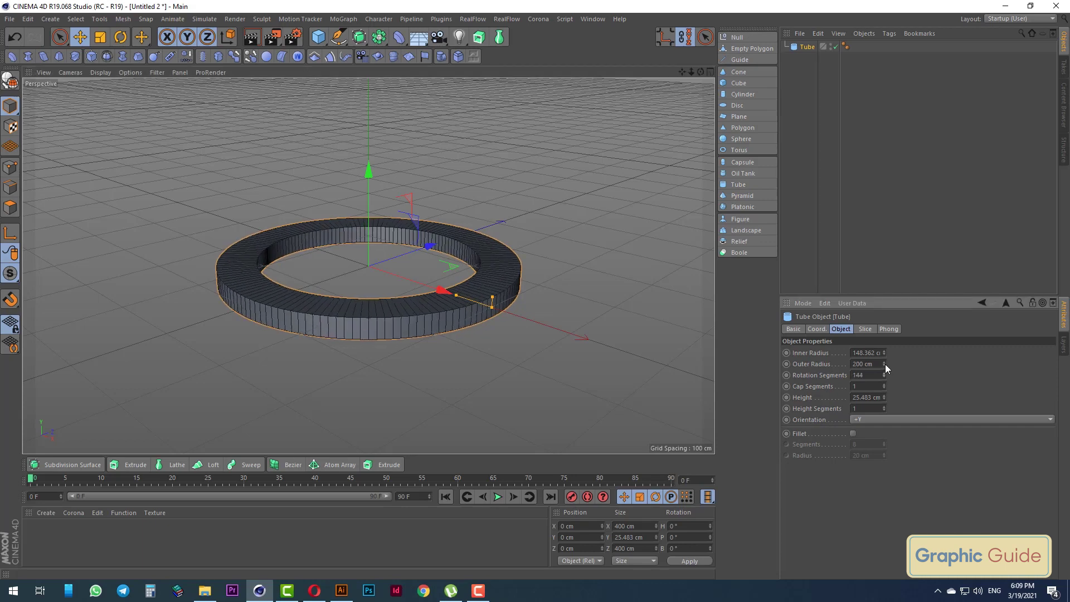
pyautogui.hotkey('ctrl', 'z')
pyautogui.moveTo(884, 375); pyautogui.dragTo(884, 368)
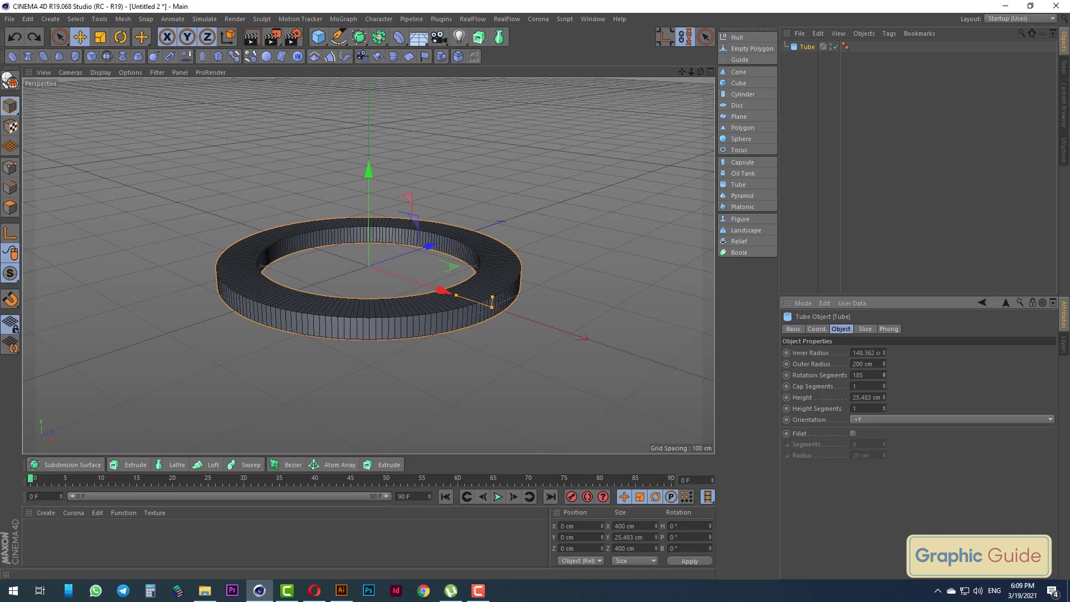
# Enable fillet on the tube and set the Fillet Radius to 5 cm
pyautogui.click(853, 433)
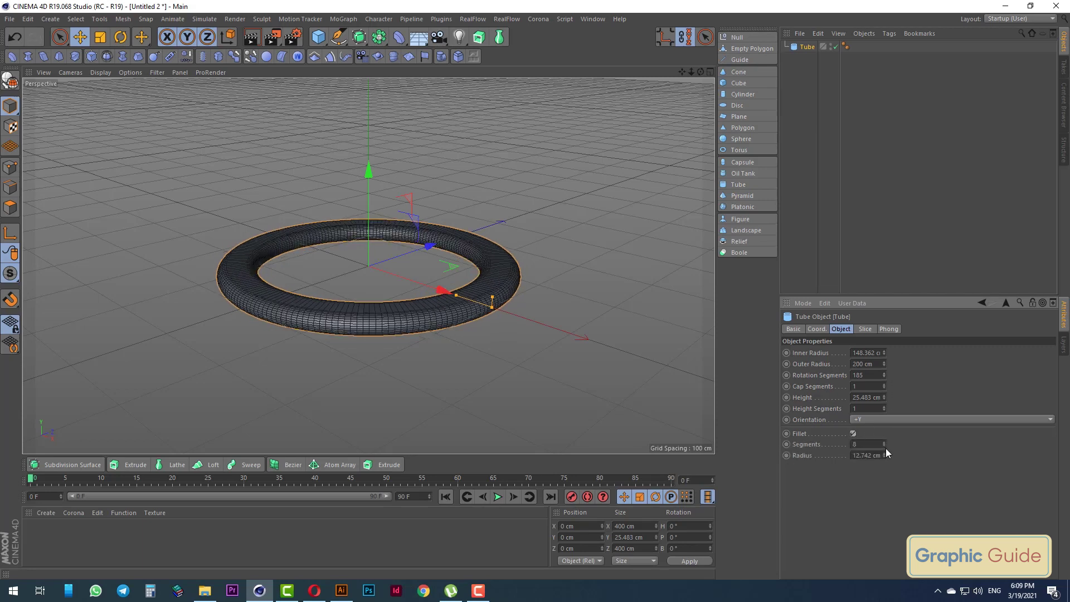
pyautogui.write('2')
pyautogui.press('Return')
pyautogui.hotkey('ctrl', 'z')
pyautogui.write('2')
pyautogui.press('Return')
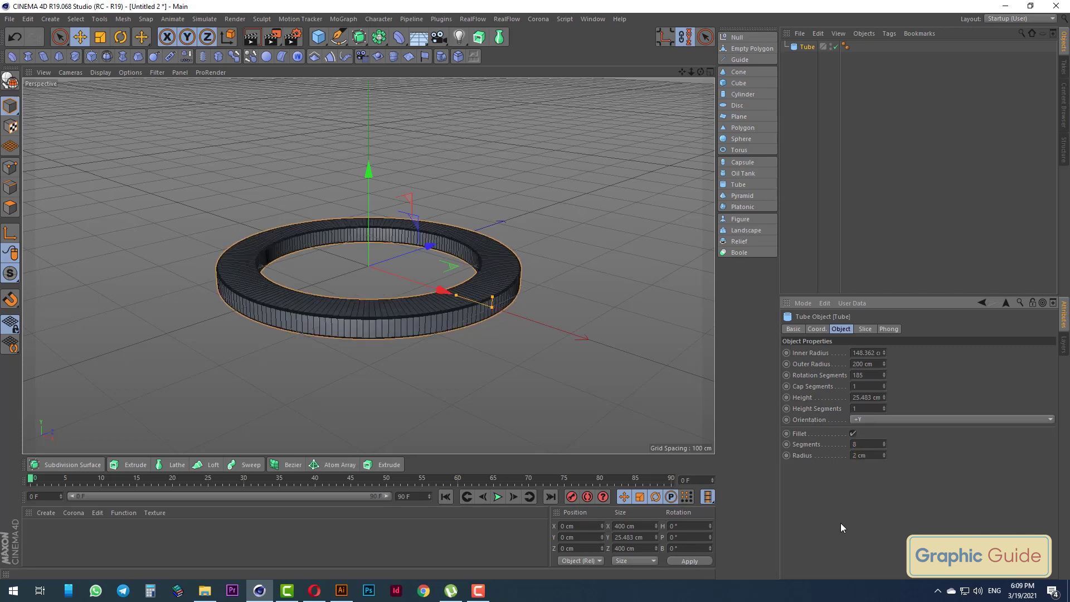
pyautogui.write('5')
pyautogui.press('Return')
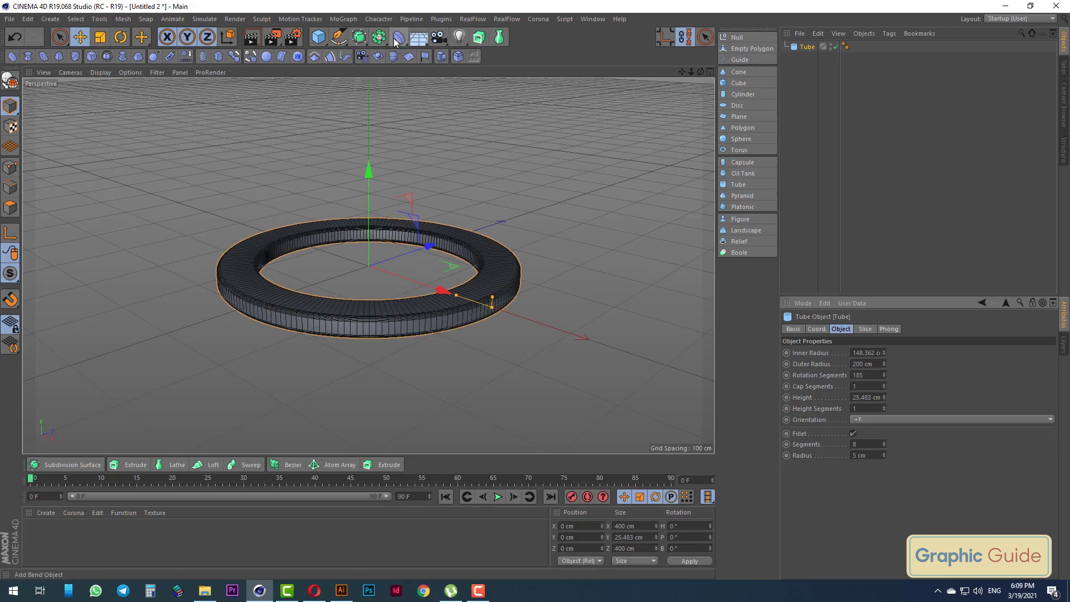
# Add an Oil Tank primitive and scale it in top view to nearly fill the ring
pyautogui.click(327, 37)
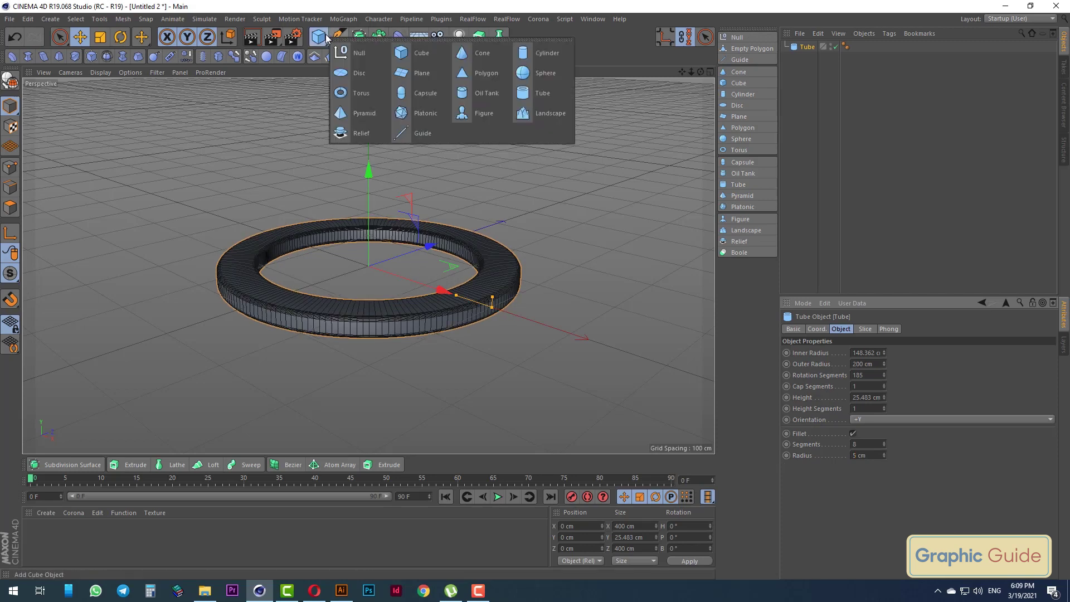
pyautogui.click(462, 95)
pyautogui.press('F2')
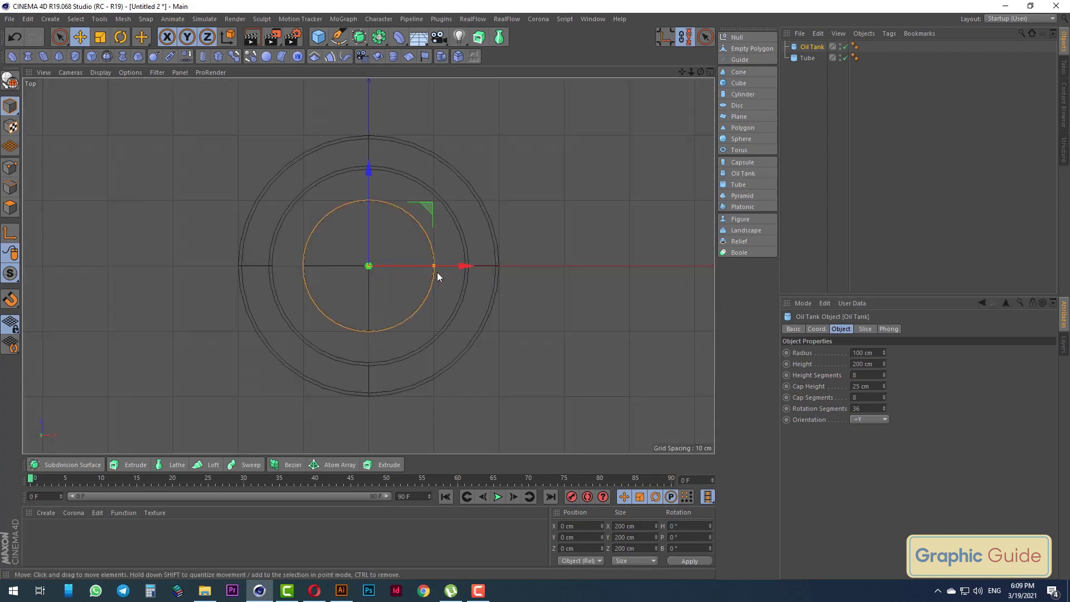
pyautogui.scroll(3, 437, 272)
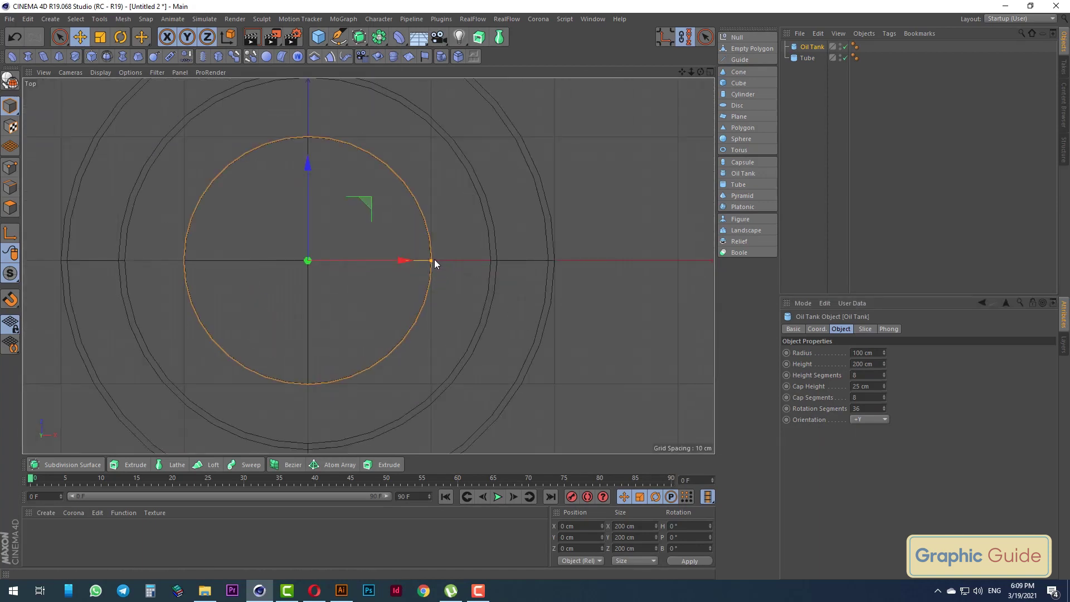
pyautogui.click(104, 42)
pyautogui.moveTo(95, 98); pyautogui.dragTo(372, 117)
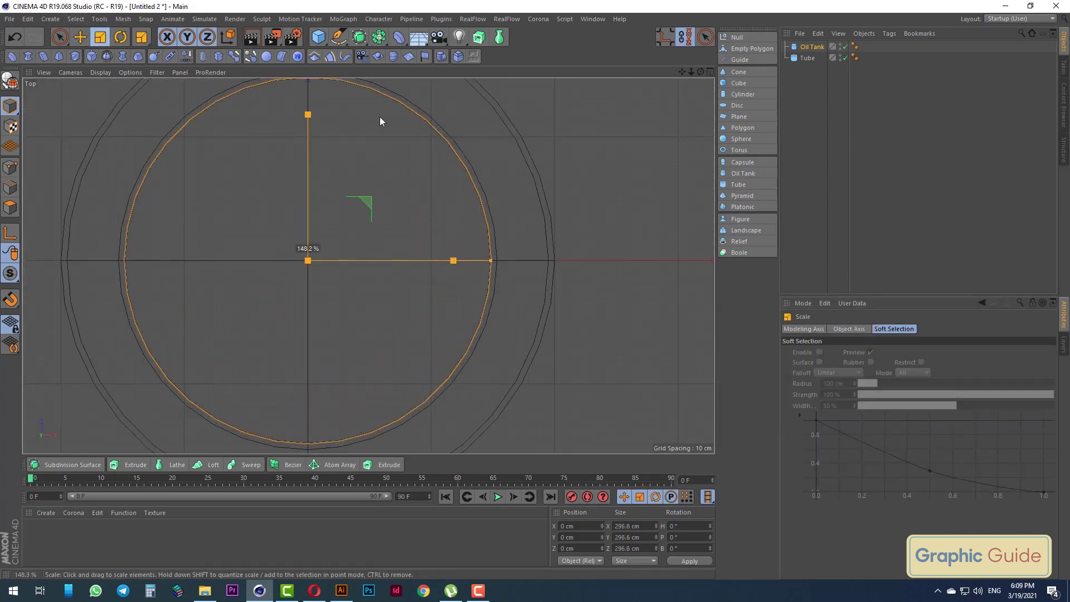
# Make the oil tank editable, flatten it vertically, and check a preview render
pyautogui.press('F4')
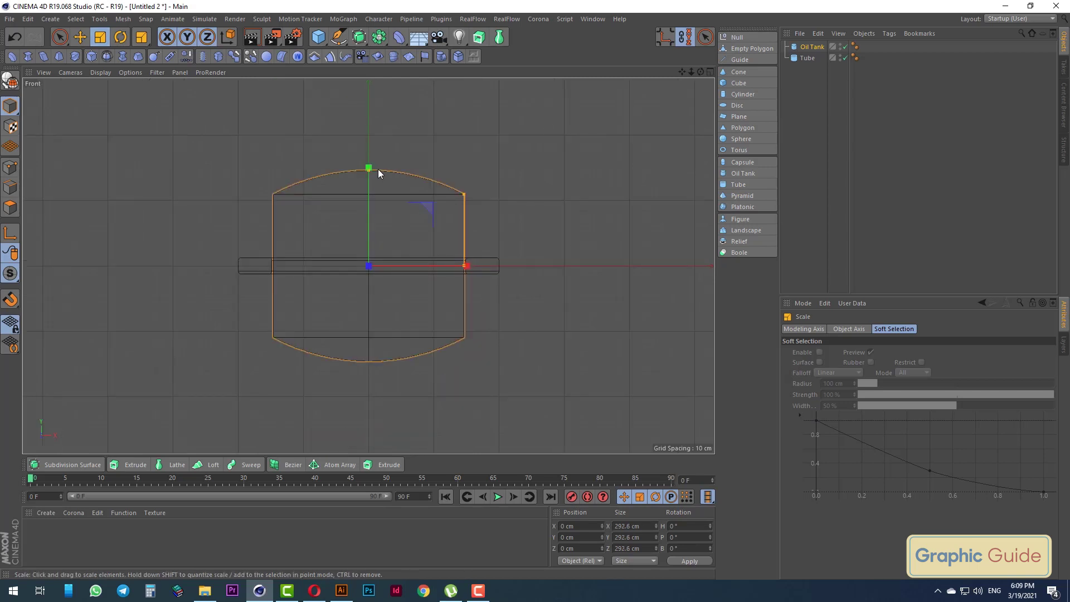
pyautogui.press('c')
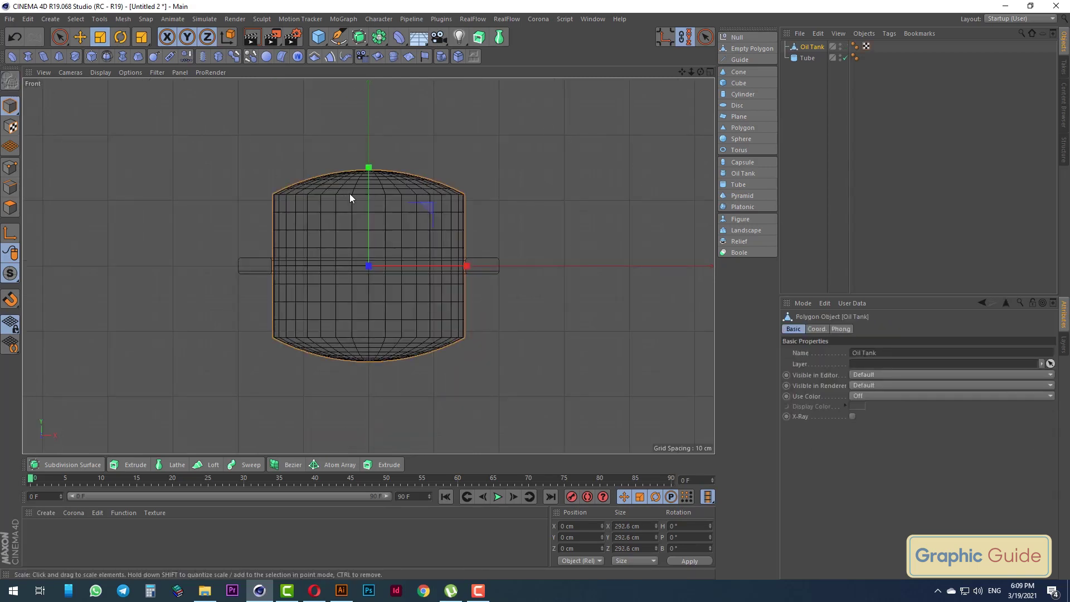
pyautogui.moveTo(368, 168); pyautogui.dragTo(366, 252)
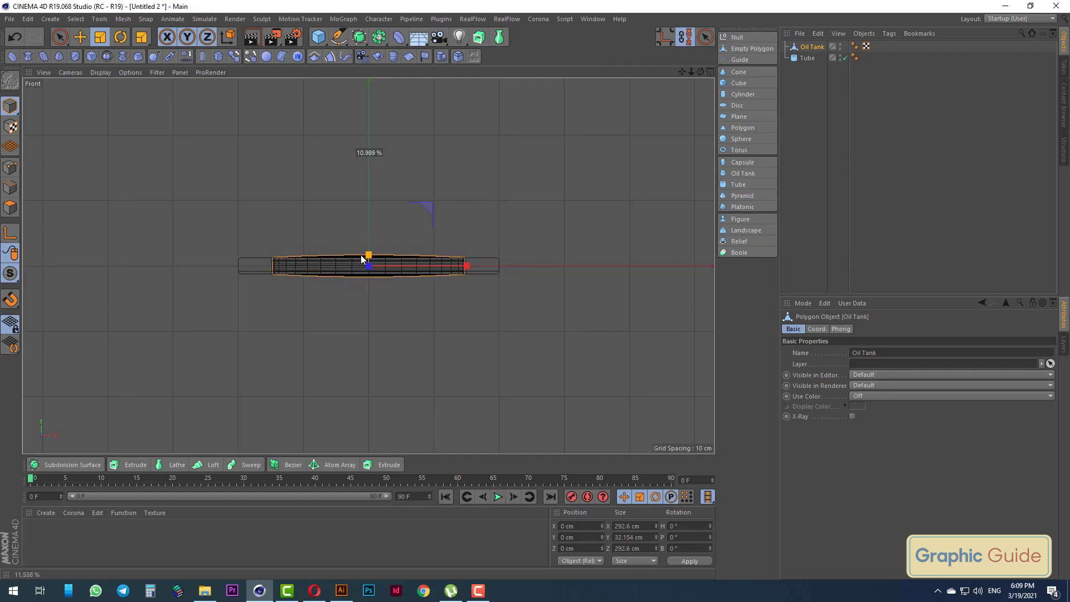
pyautogui.press('F1')
pyautogui.moveTo(365, 324)
pyautogui.keyDown('alt'); pyautogui.mouseDown()
pyautogui.moveTo(382, 272)
pyautogui.moveTo(365, 339)
pyautogui.mouseUp(); pyautogui.keyUp('alt')
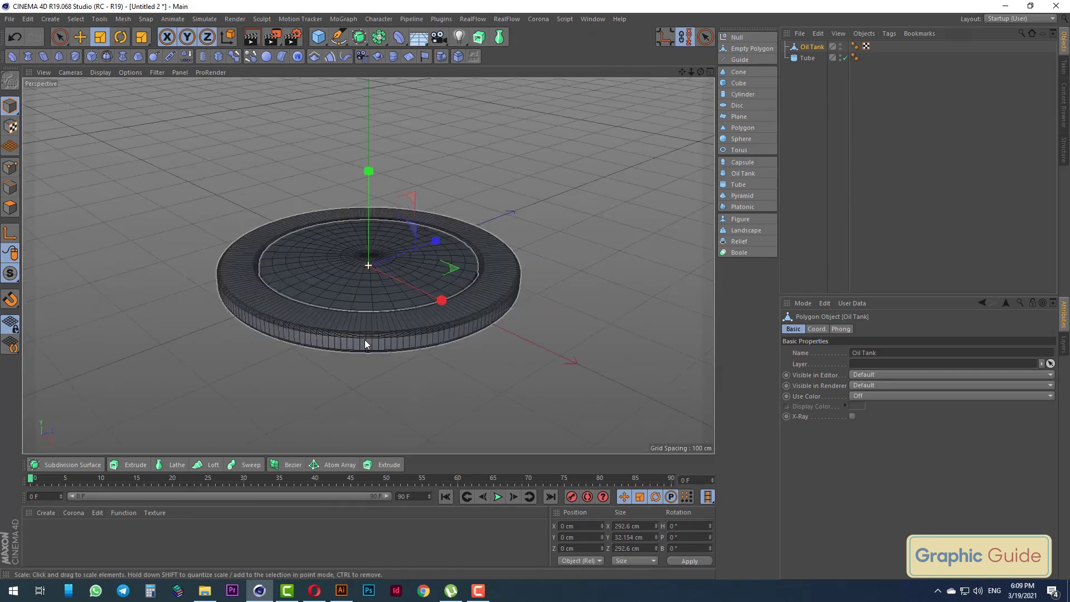
pyautogui.scroll(3, 363, 306)
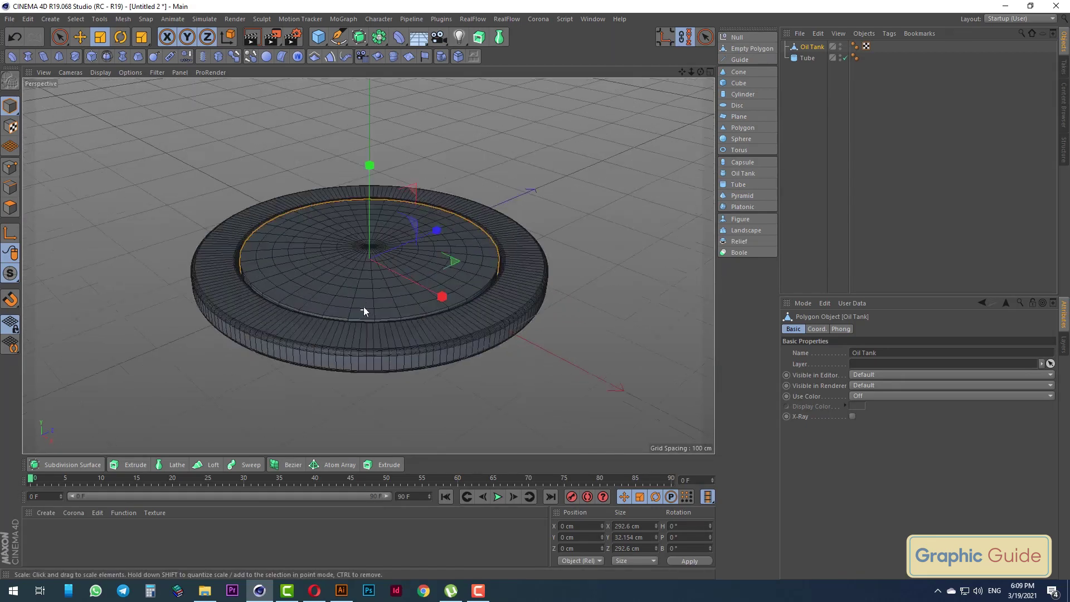
pyautogui.click(254, 37)
pyautogui.click(394, 326)
# Revert to the parametric oil tank and lower its height to about 95 cm
pyautogui.hotkey('ctrl', 'z')
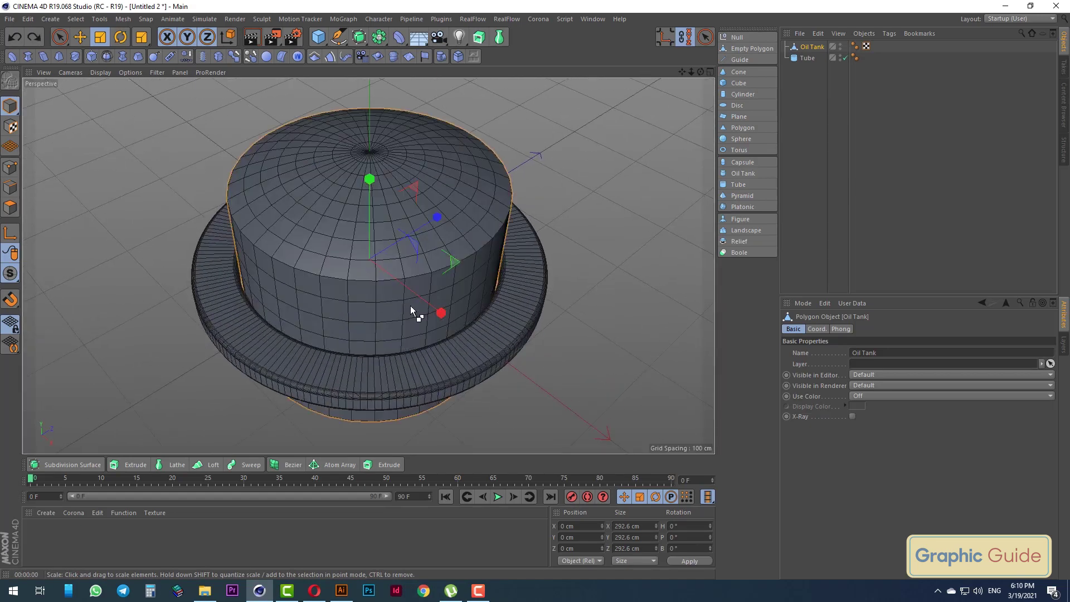
pyautogui.press('space')
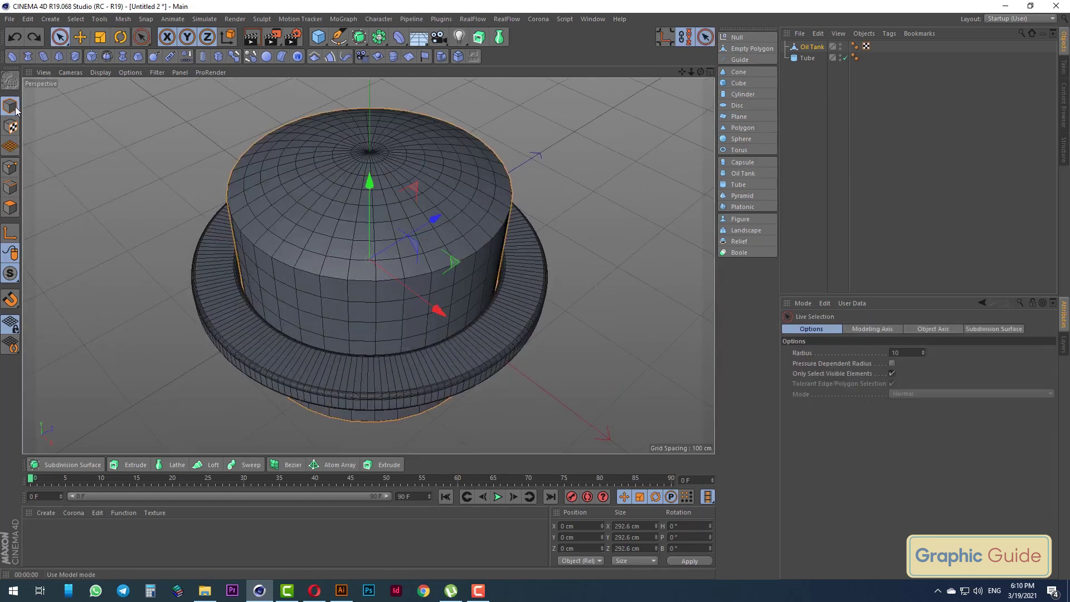
pyautogui.keyDown('alt'); pyautogui.moveTo(422, 218); pyautogui.dragTo(390, 206); pyautogui.keyUp('alt')
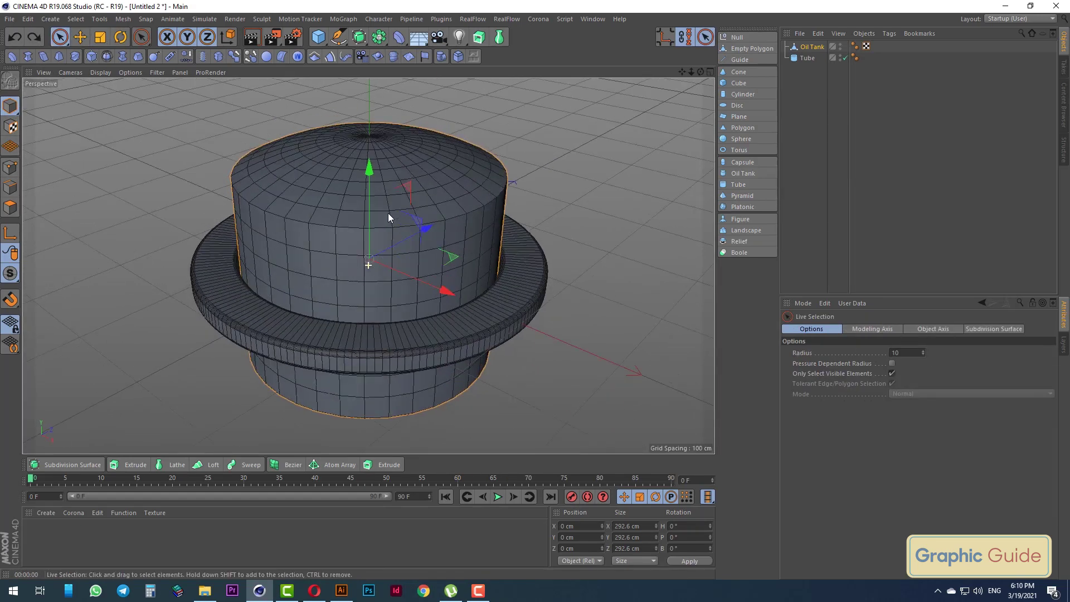
pyautogui.click(321, 240)
pyautogui.hotkey('ctrl', 'z')
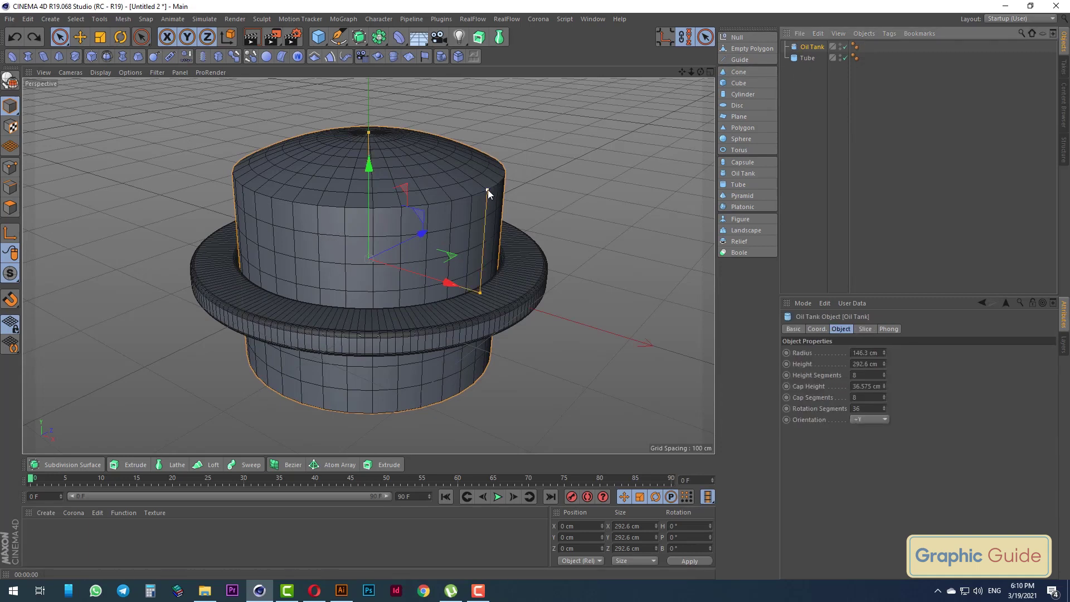
pyautogui.moveTo(487, 190); pyautogui.dragTo(486, 235)
pyautogui.hotkey('ctrl', 'z')
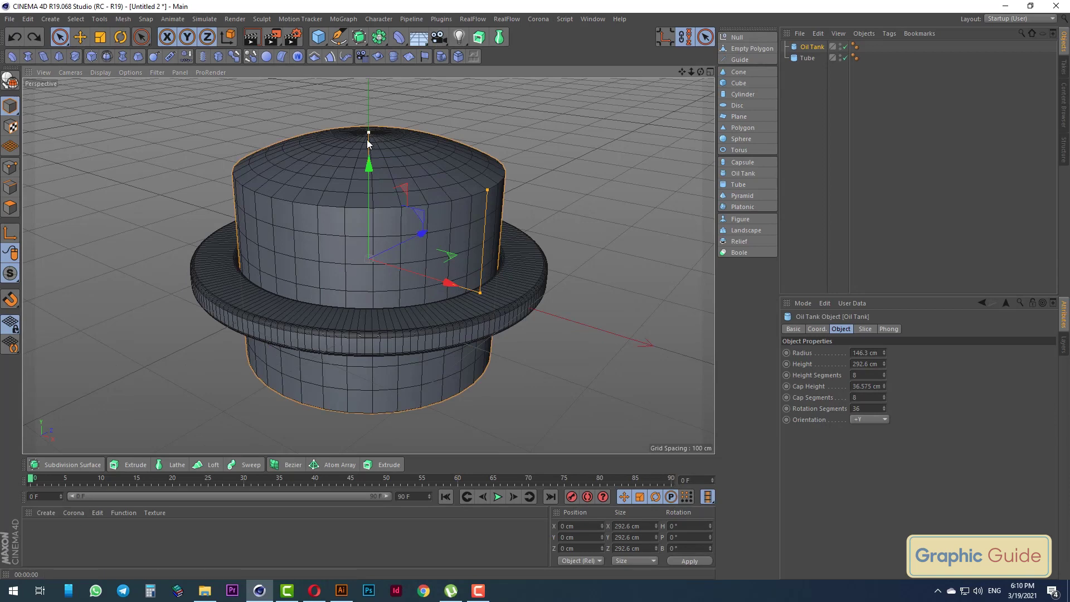
pyautogui.moveTo(369, 185); pyautogui.dragTo(373, 221)
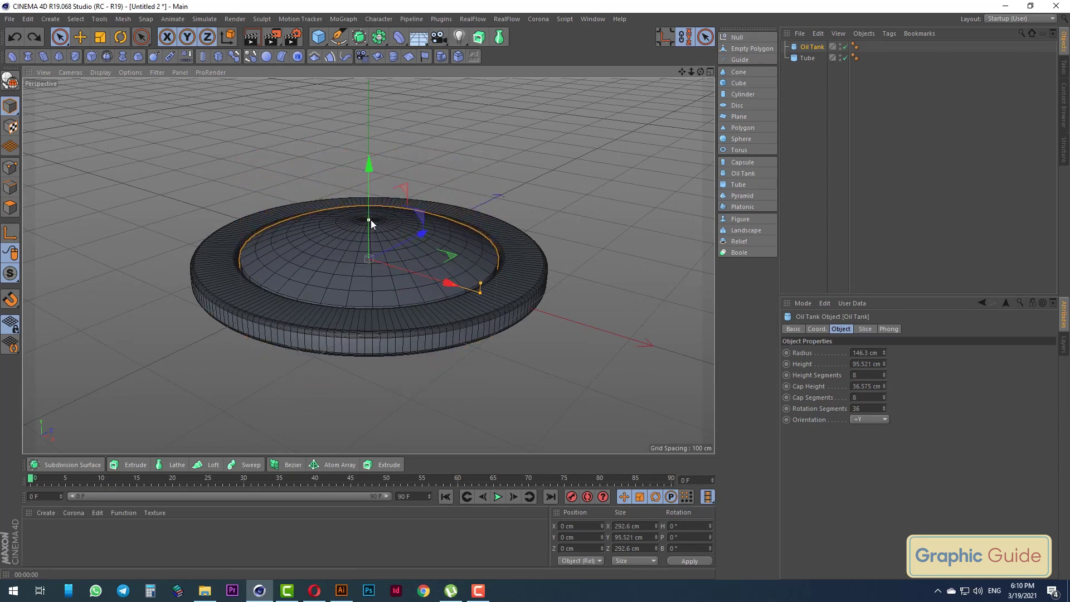
pyautogui.moveTo(349, 273)
pyautogui.keyDown('alt'); pyautogui.mouseDown()
pyautogui.moveTo(353, 196)
pyautogui.moveTo(322, 252)
pyautogui.moveTo(329, 259)
pyautogui.mouseUp(); pyautogui.keyUp('alt')
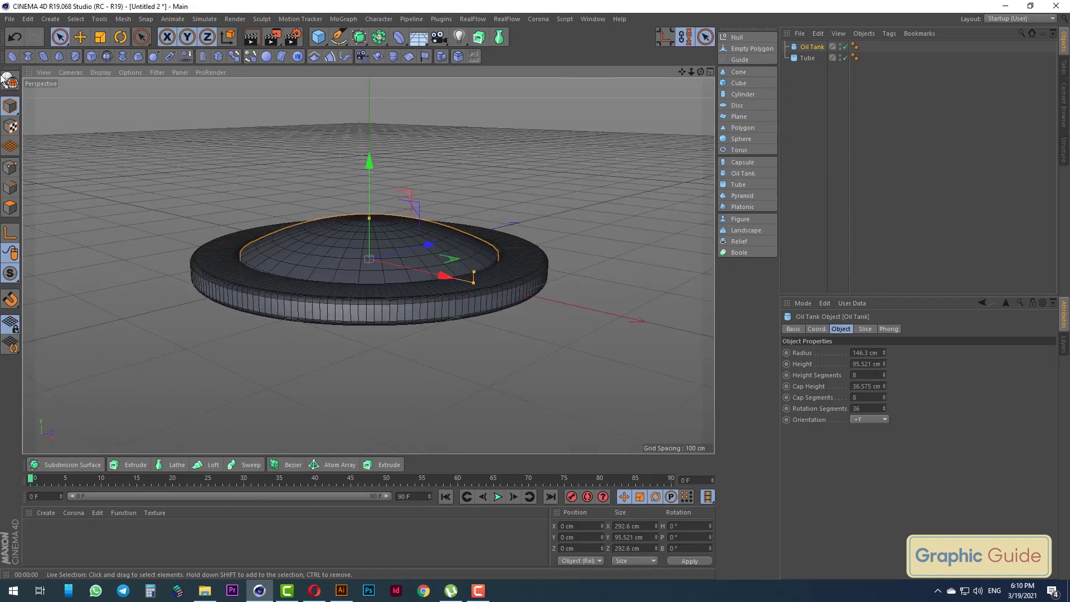
# Make the tank editable, squash it to about 60 cm, and enlarge it to fill the ring
pyautogui.click(9, 81)
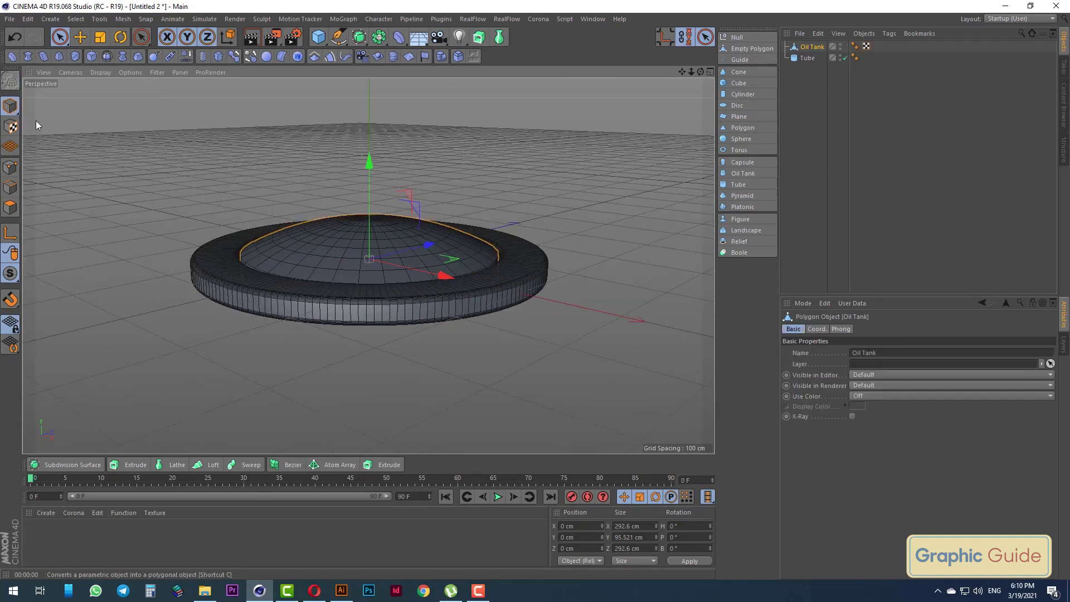
pyautogui.click(99, 37)
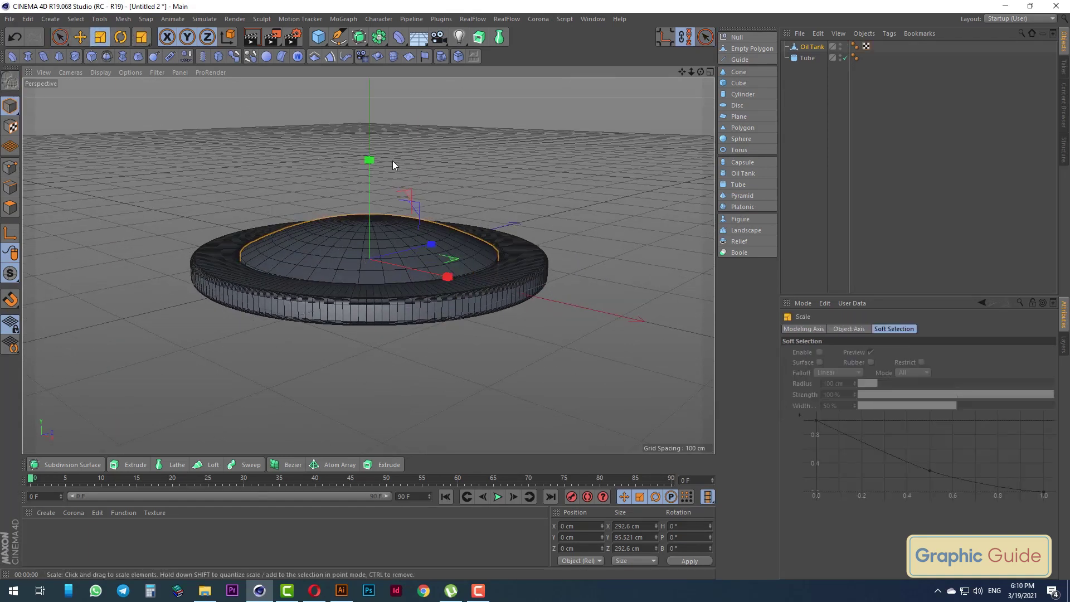
pyautogui.moveTo(367, 161)
pyautogui.mouseDown()
pyautogui.moveTo(367, 211)
pyautogui.moveTo(336, 222)
pyautogui.moveTo(392, 183)
pyautogui.moveTo(156, 149)
pyautogui.mouseUp()
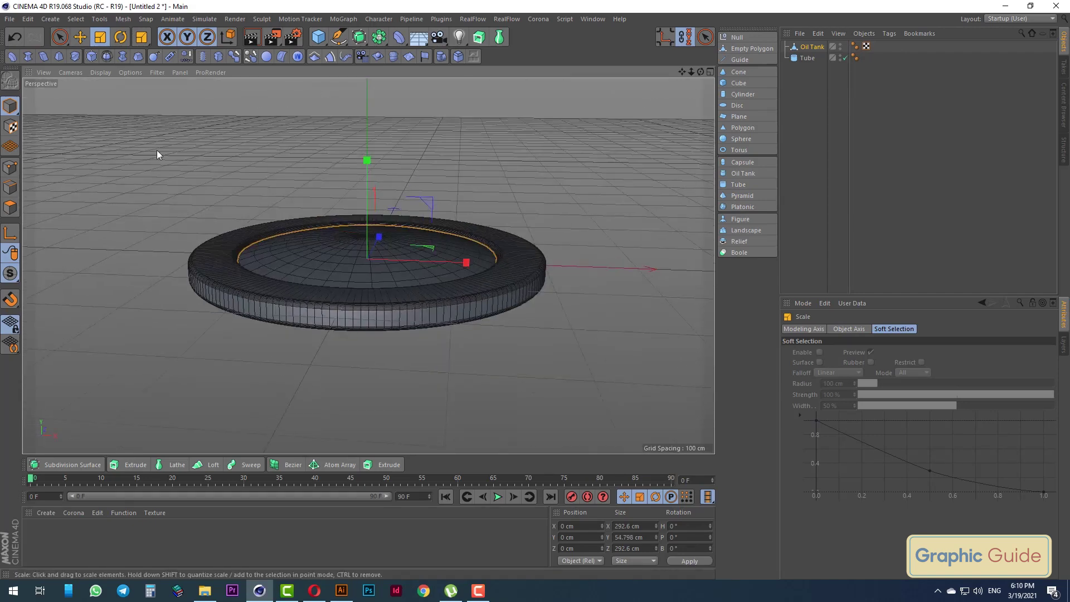
pyautogui.click(59, 37)
pyautogui.moveTo(537, 205)
pyautogui.keyDown('alt'); pyautogui.mouseDown()
pyautogui.moveTo(370, 274)
pyautogui.moveTo(385, 346)
pyautogui.moveTo(377, 311)
pyautogui.mouseUp(); pyautogui.keyUp('alt')
pyautogui.click(101, 36)
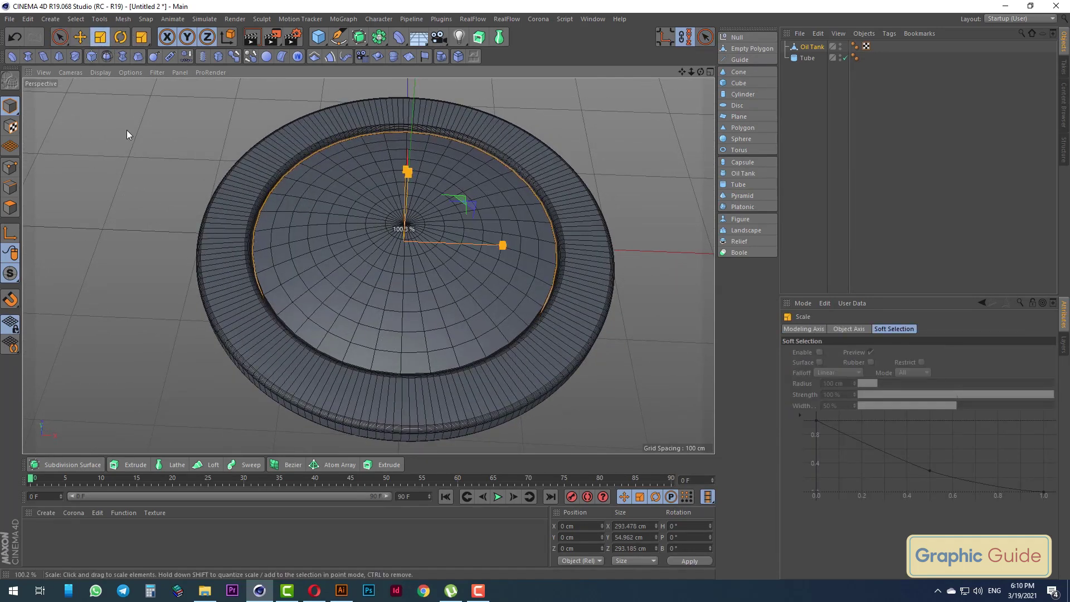
pyautogui.moveTo(129, 130); pyautogui.dragTo(136, 131)
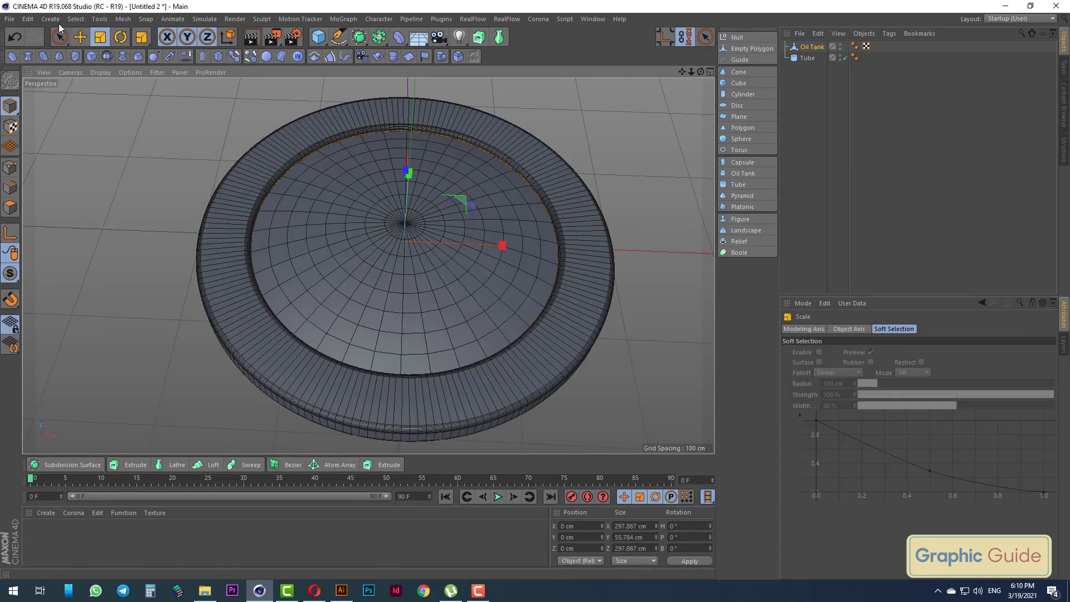
pyautogui.moveTo(801, 76); pyautogui.dragTo(817, 37)
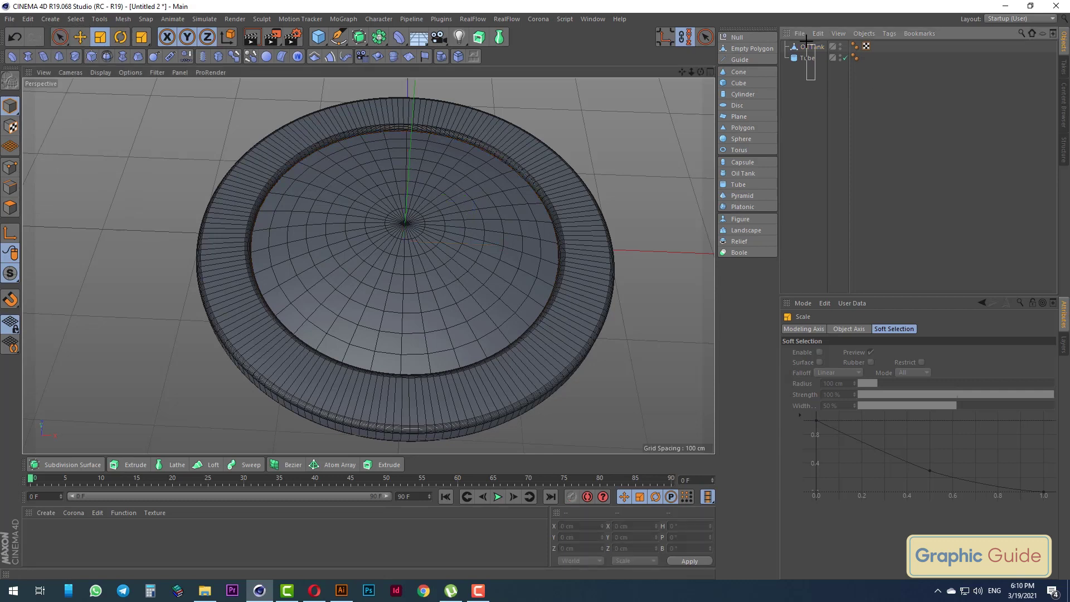
# Group the oil tank and tube under a null named 'spot'
pyautogui.hotkey('alt', 'g')
pyautogui.doubleClick(809, 47)
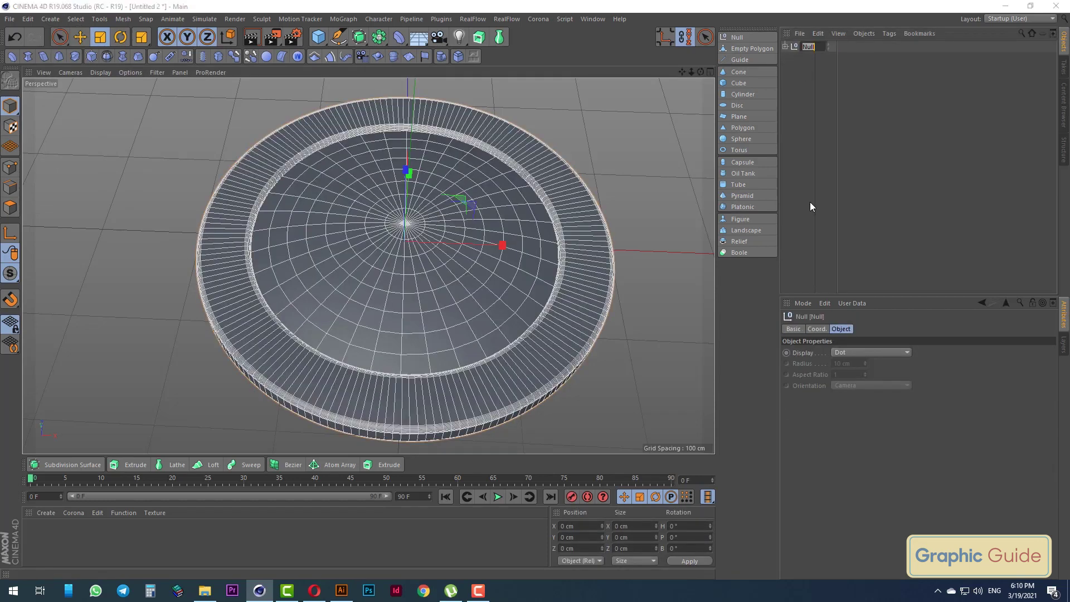
pyautogui.write('spo')
pyautogui.write('t')
pyautogui.press('Return')
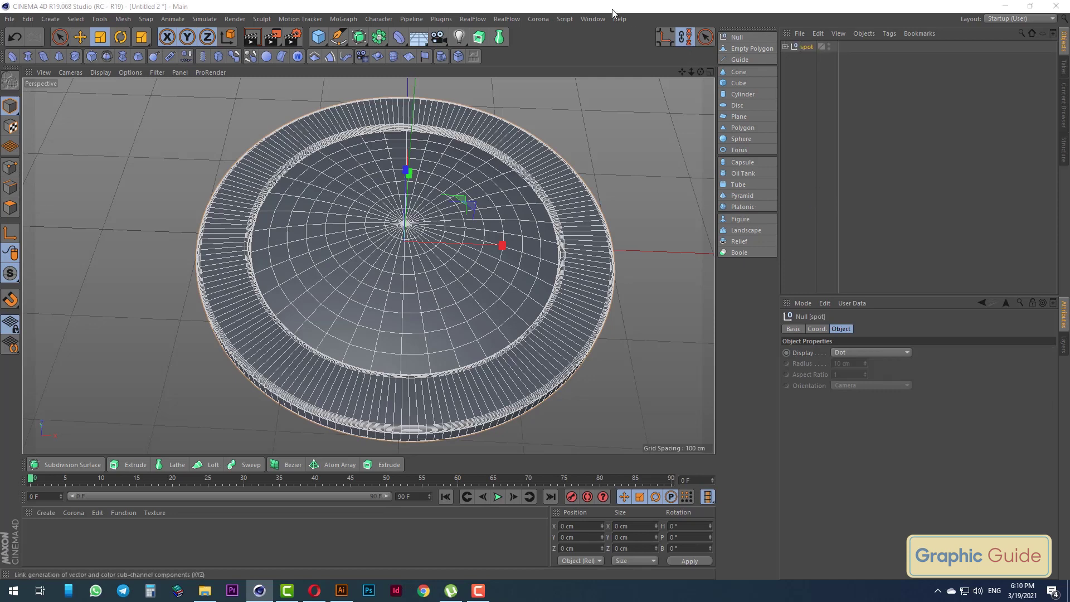
# Switch between the Untitled 2 and building documents, ending in the building scene
pyautogui.click(593, 19)
pyautogui.click(612, 293)
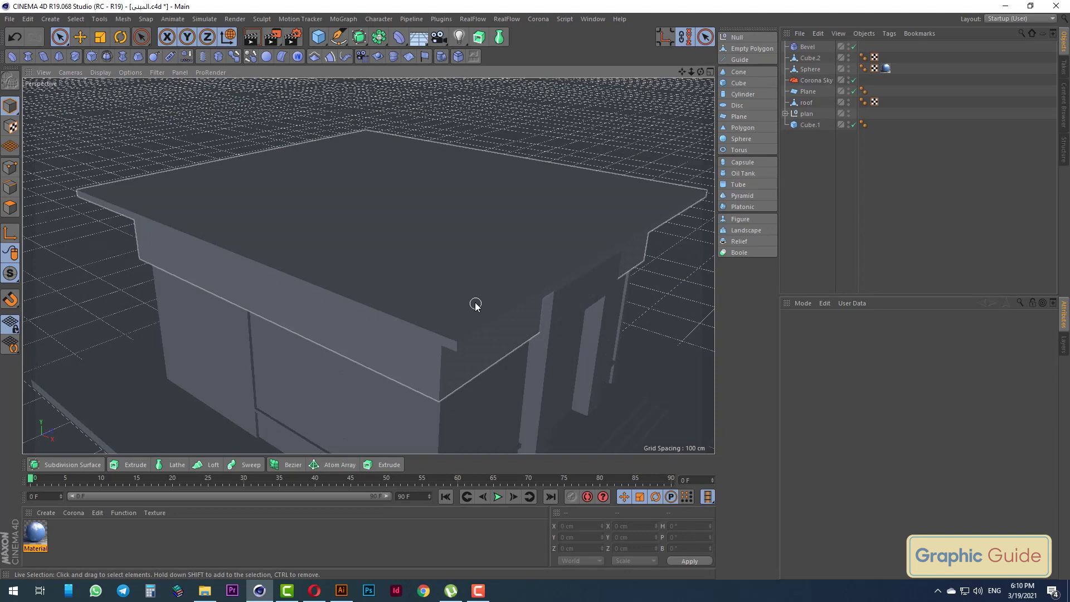
pyautogui.scroll(-3, 475, 303)
pyautogui.press('F4')
pyautogui.scroll(-3, 478, 304)
pyautogui.scroll(2, 492, 158)
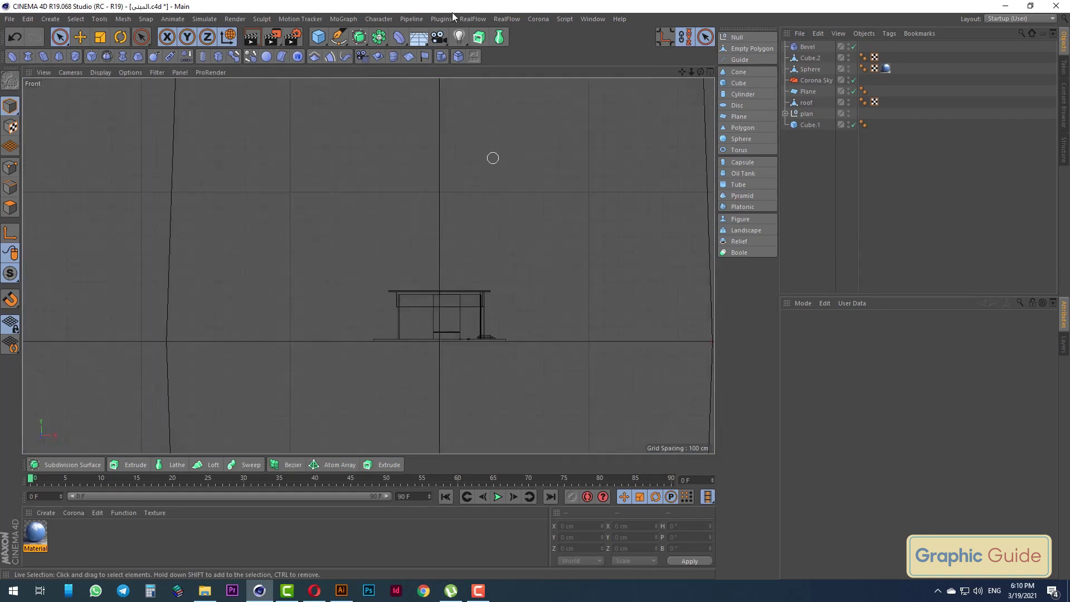
pyautogui.click(591, 19)
pyautogui.moveTo(613, 35)
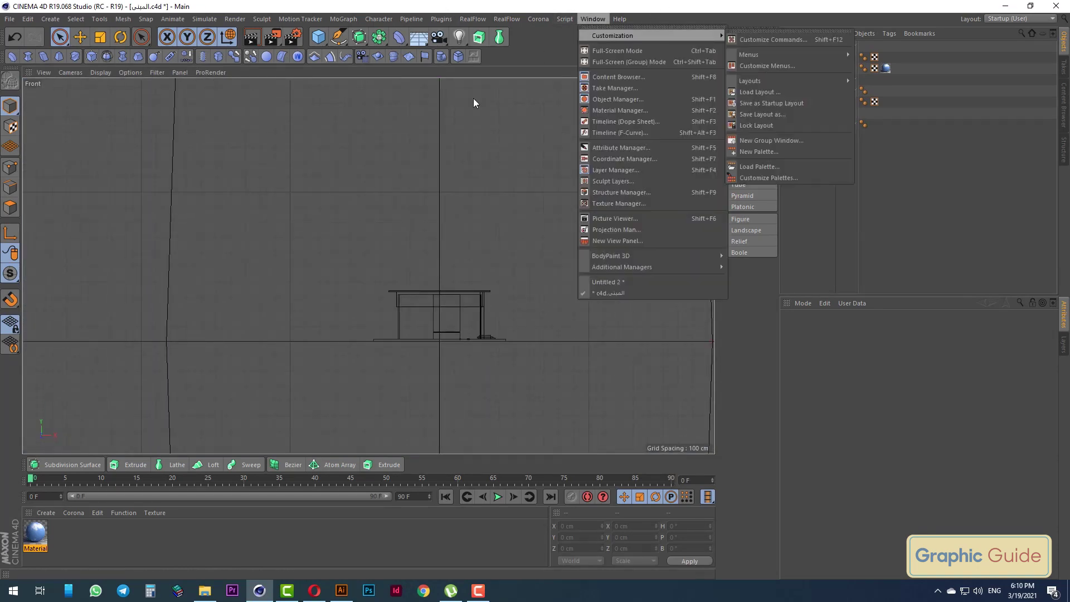
pyautogui.click(611, 282)
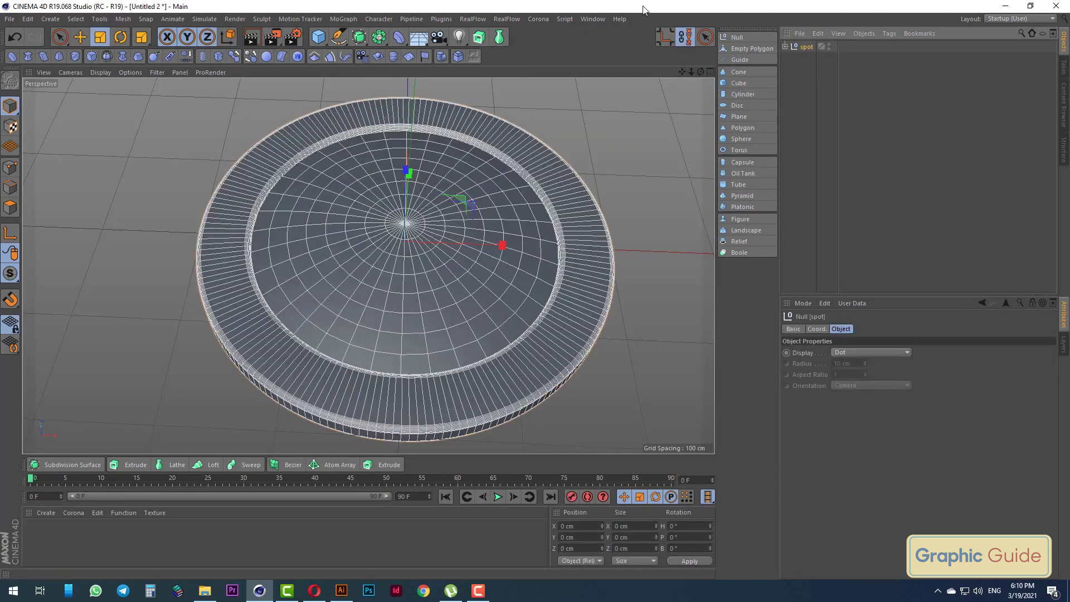
pyautogui.click(592, 18)
pyautogui.click(616, 295)
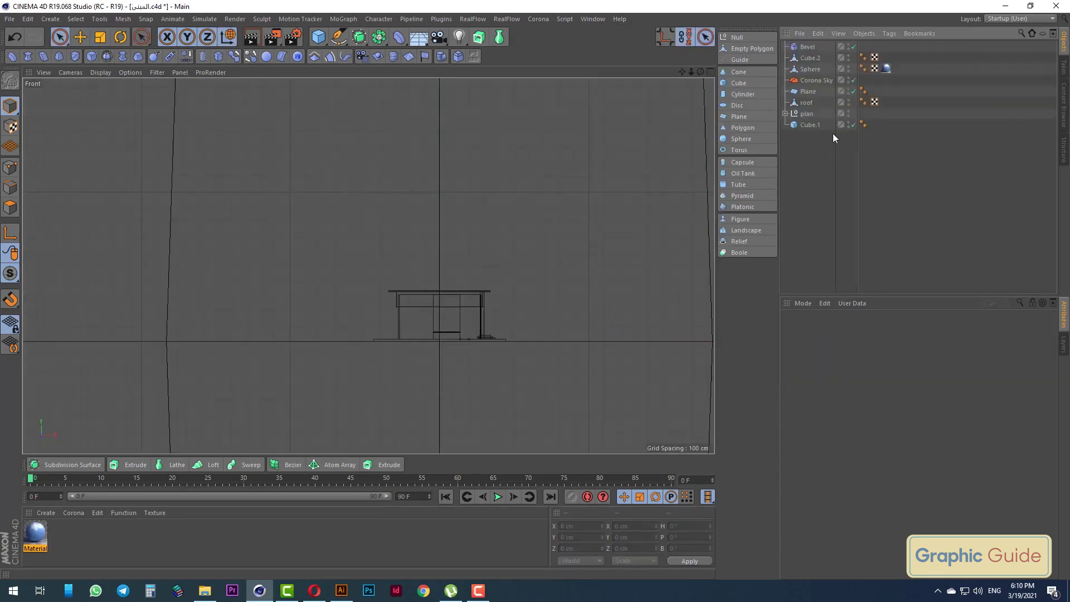
# Paste the spot group into the building scene and delete the leftover Bevel object
pyautogui.hotkey('ctrl', 'v')
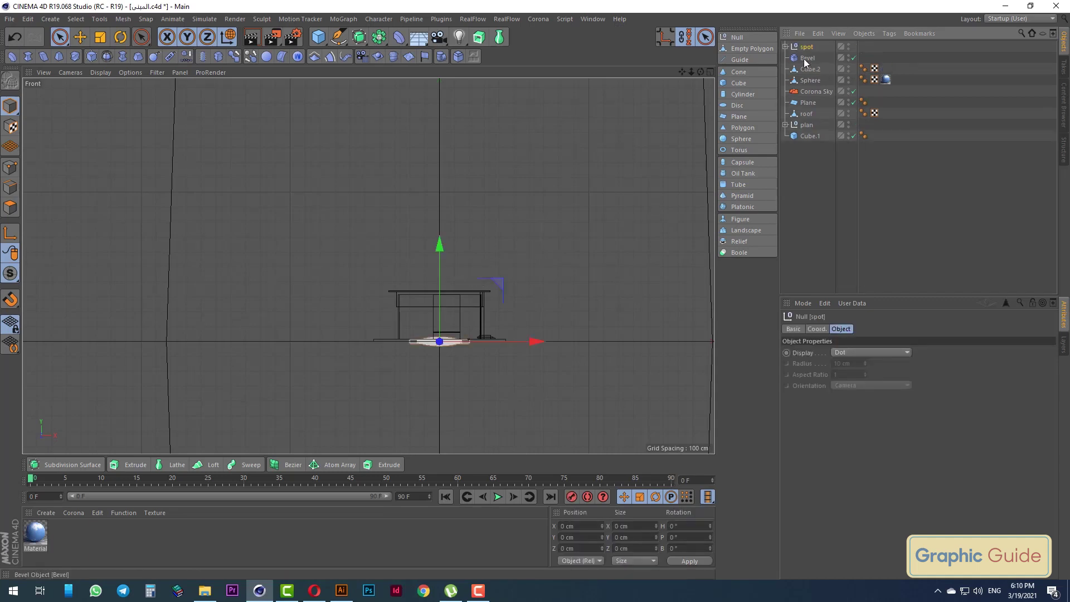
pyautogui.click(805, 58)
pyautogui.press('Delete')
pyautogui.scroll(2, 471, 362)
pyautogui.scroll(2, 470, 362)
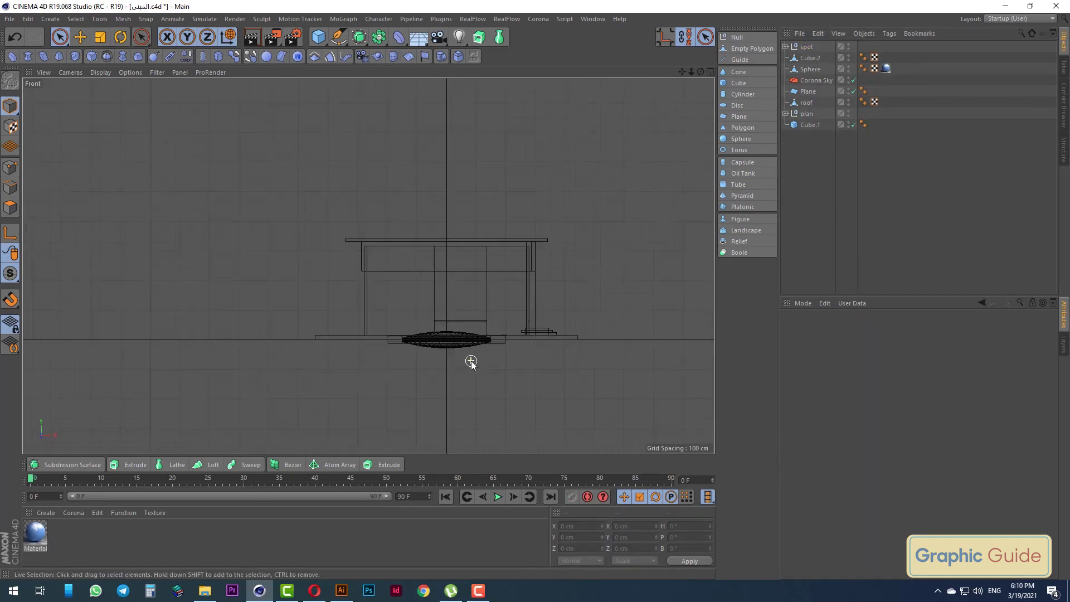
pyautogui.click(806, 47)
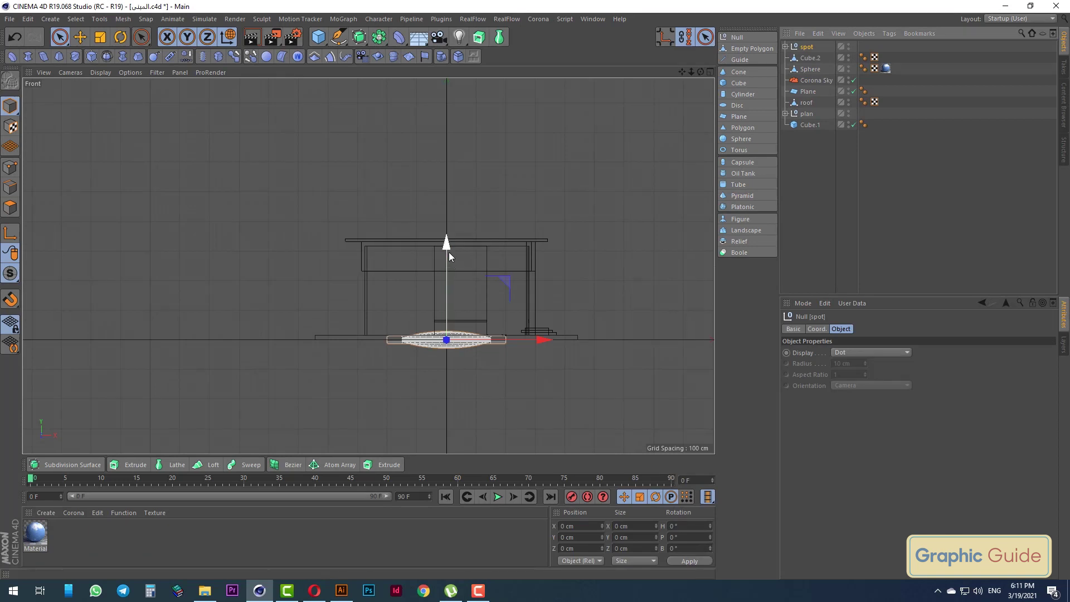
# Raise the spot fixture onto the roof at about 373 cm and scale it to about 61.9%
pyautogui.moveTo(449, 252); pyautogui.dragTo(459, 164)
pyautogui.press('F1')
pyautogui.press('t')
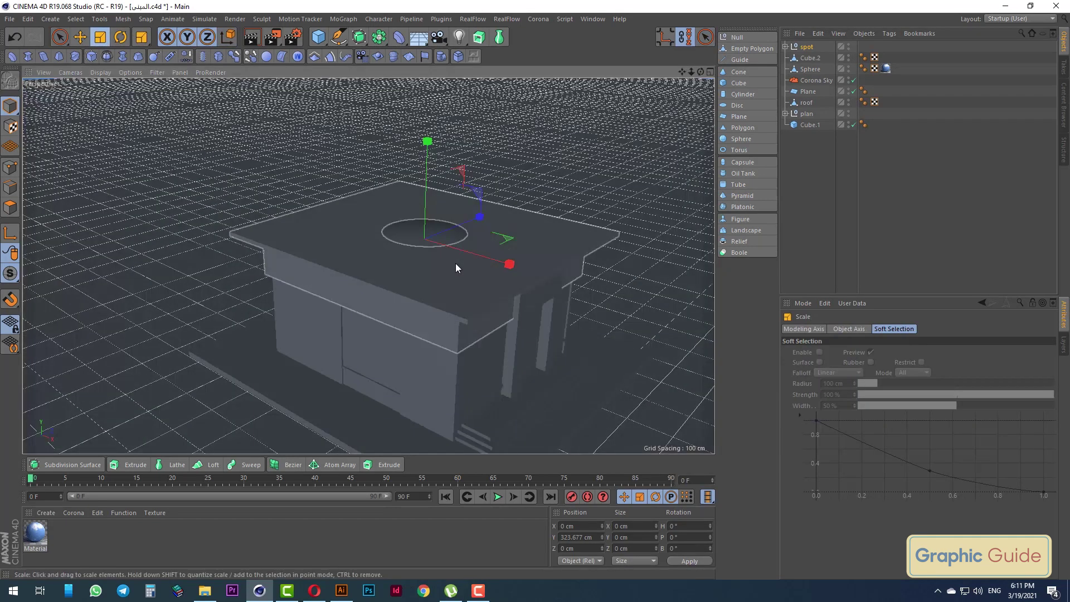
pyautogui.moveTo(543, 219); pyautogui.dragTo(325, 239)
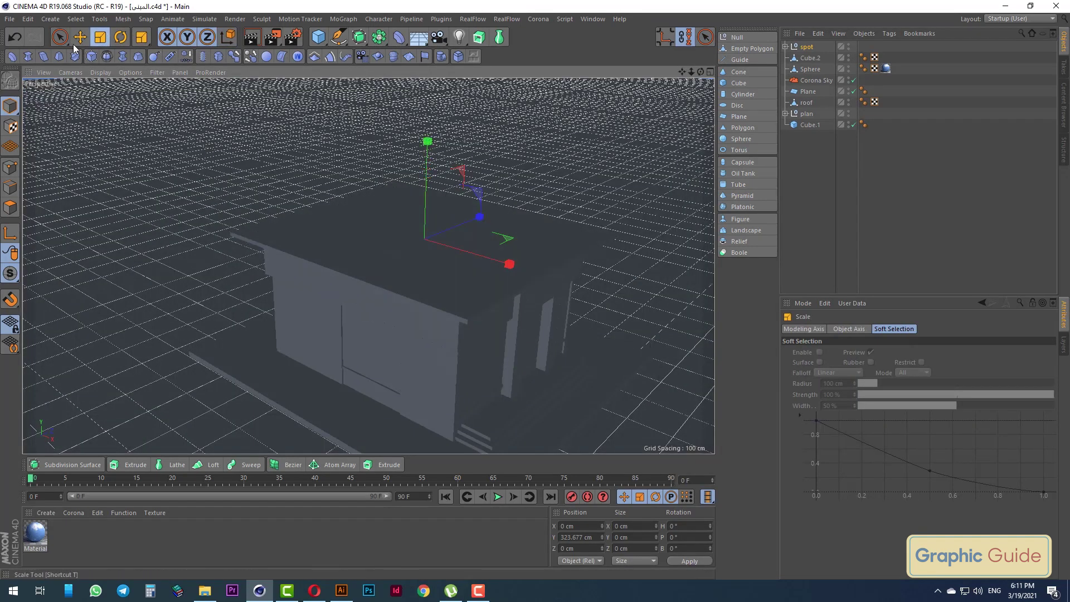
pyautogui.click(59, 36)
pyautogui.moveTo(431, 170)
pyautogui.mouseDown()
pyautogui.moveTo(430, 149)
pyautogui.moveTo(462, 152)
pyautogui.mouseUp()
pyautogui.press('t')
pyautogui.moveTo(581, 167); pyautogui.dragTo(309, 176)
pyautogui.click(59, 37)
# Select the roof slab and switch to component editing mode
pyautogui.scroll(3, 417, 294)
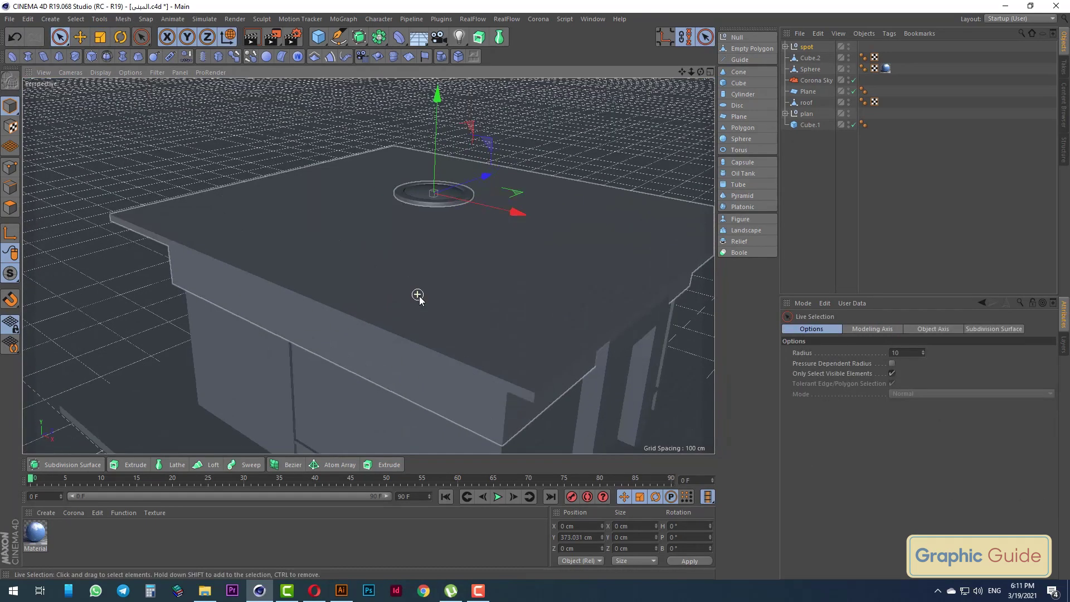
pyautogui.click(442, 289)
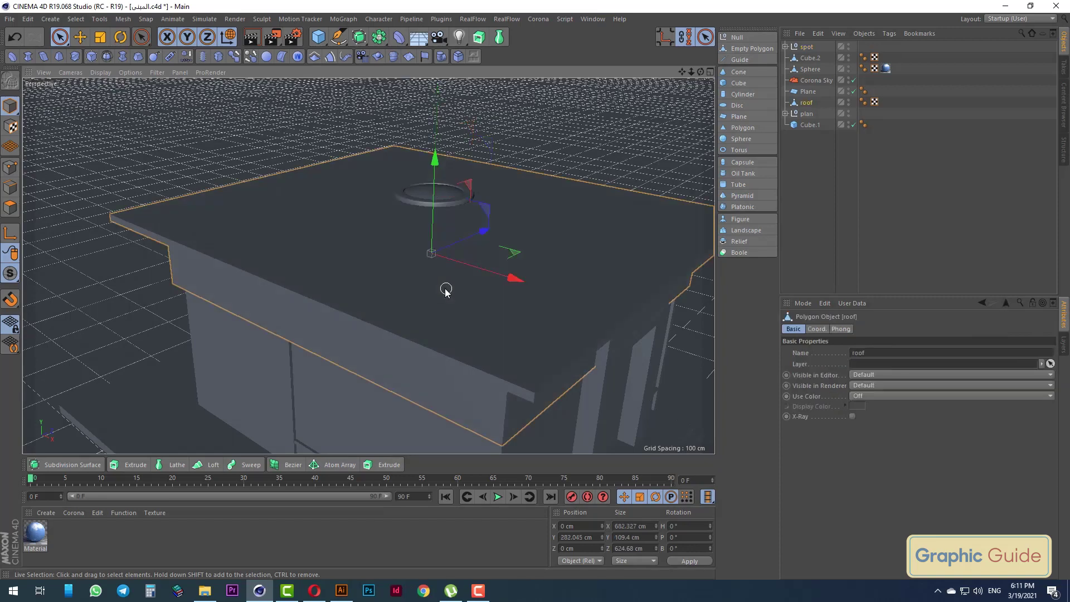
pyautogui.click(10, 188)
pyautogui.scroll(2, 344, 301)
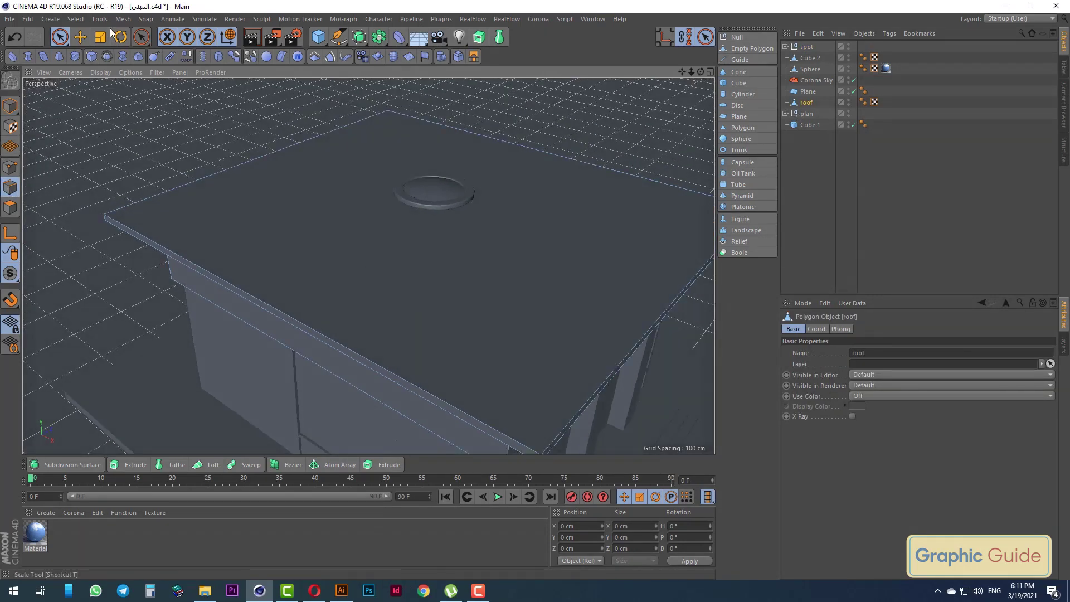
# Loop-select the roof's outer edge, convert it to roof.Spline, and move it to the top level
pyautogui.click(76, 19)
pyautogui.click(100, 94)
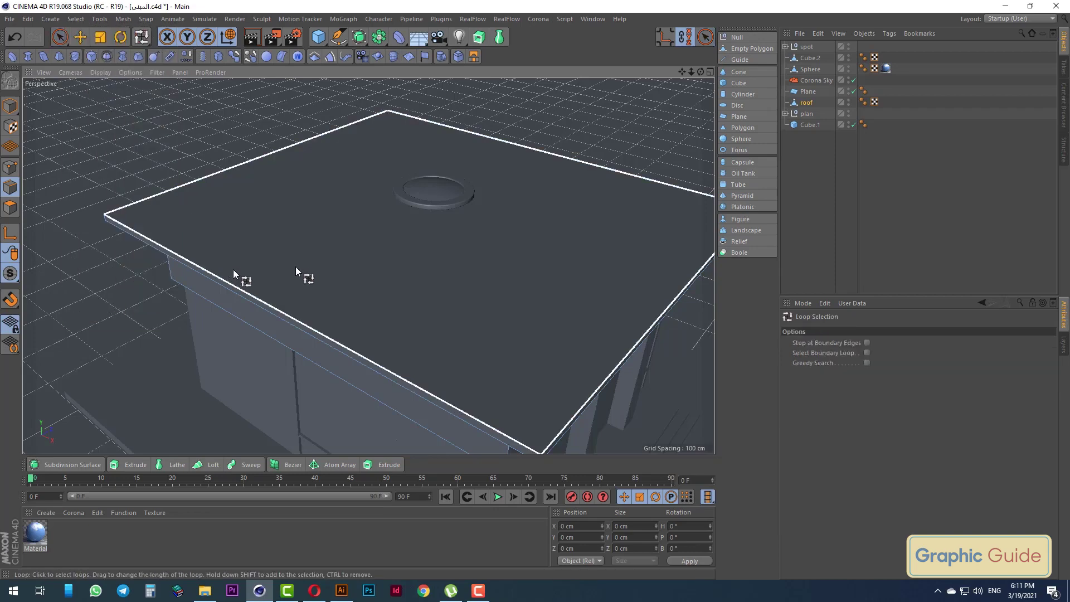
pyautogui.keyDown('alt'); pyautogui.moveTo(295, 268); pyautogui.dragTo(608, 278); pyautogui.keyUp('alt')
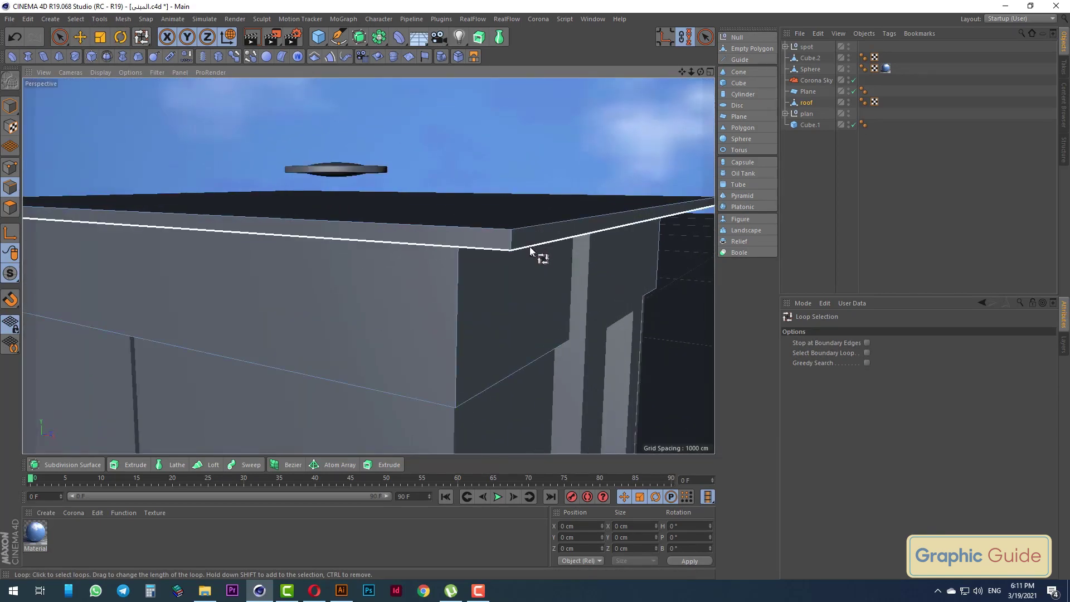
pyautogui.scroll(-5, 504, 267)
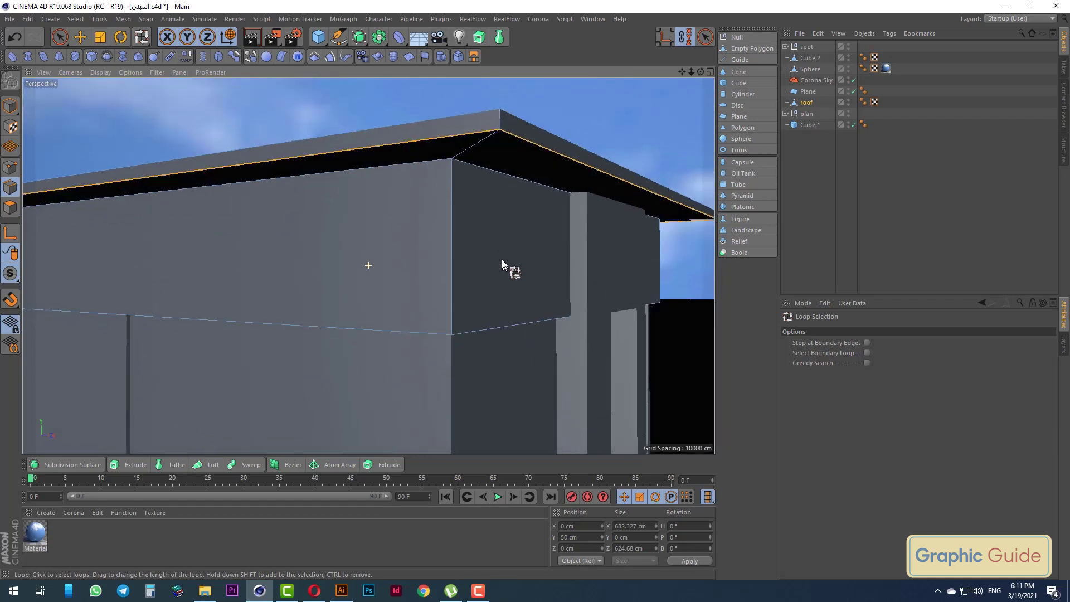
pyautogui.click(526, 132)
pyautogui.click(126, 21)
pyautogui.moveTo(134, 47)
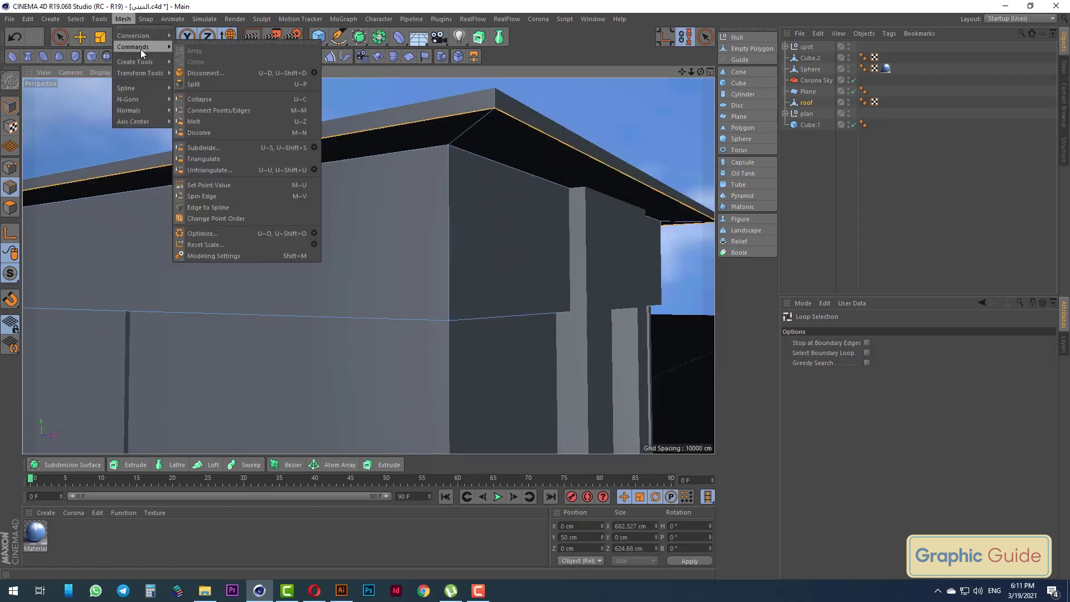
pyautogui.click(226, 209)
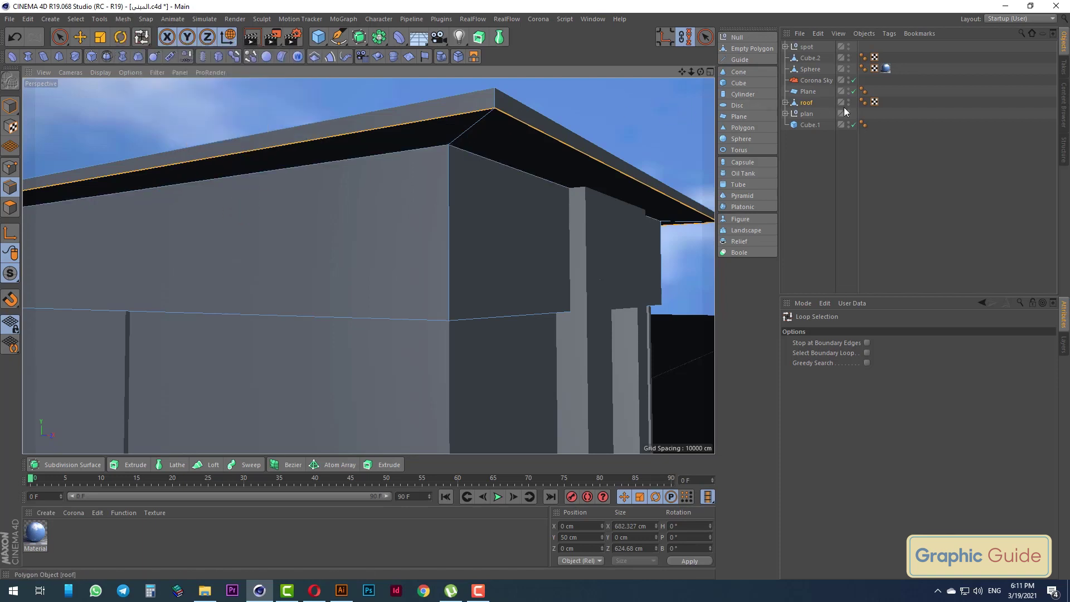
pyautogui.click(785, 102)
pyautogui.moveTo(814, 114); pyautogui.dragTo(824, 173)
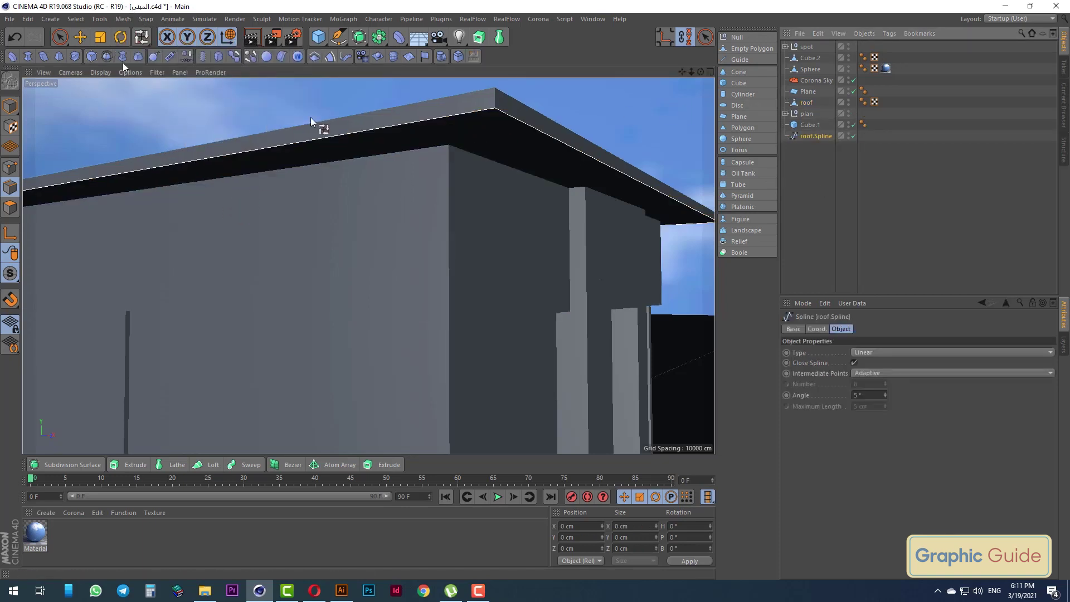
# Return to Model mode and centre roof.Spline's axis on its geometry
pyautogui.click(59, 36)
pyautogui.click(10, 106)
pyautogui.keyDown('alt'); pyautogui.moveTo(454, 275); pyautogui.dragTo(350, 158); pyautogui.keyUp('alt')
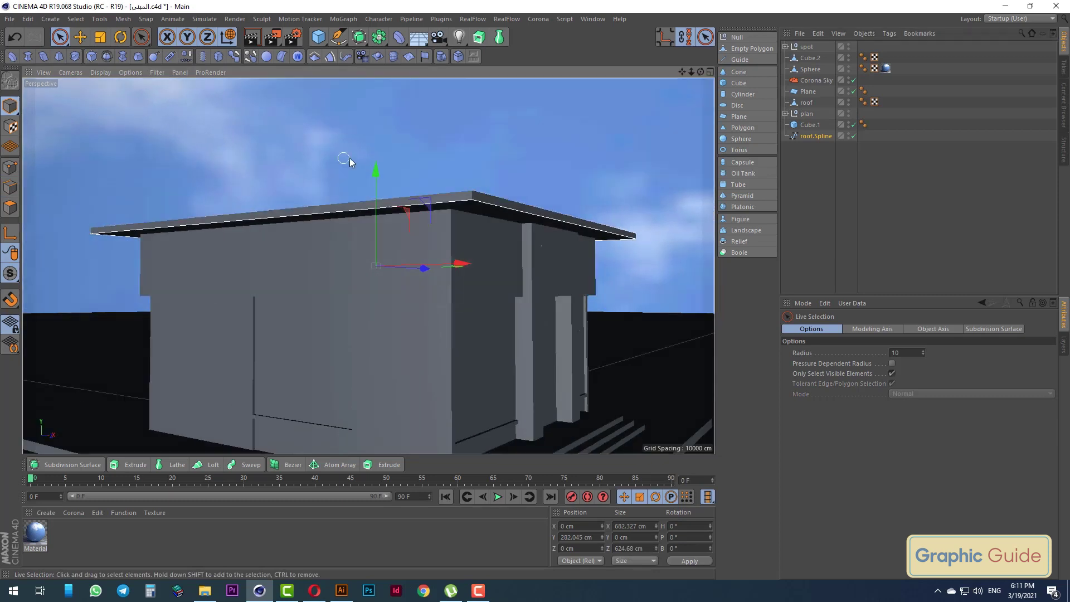
pyautogui.hotkey('ctrl', 'z')
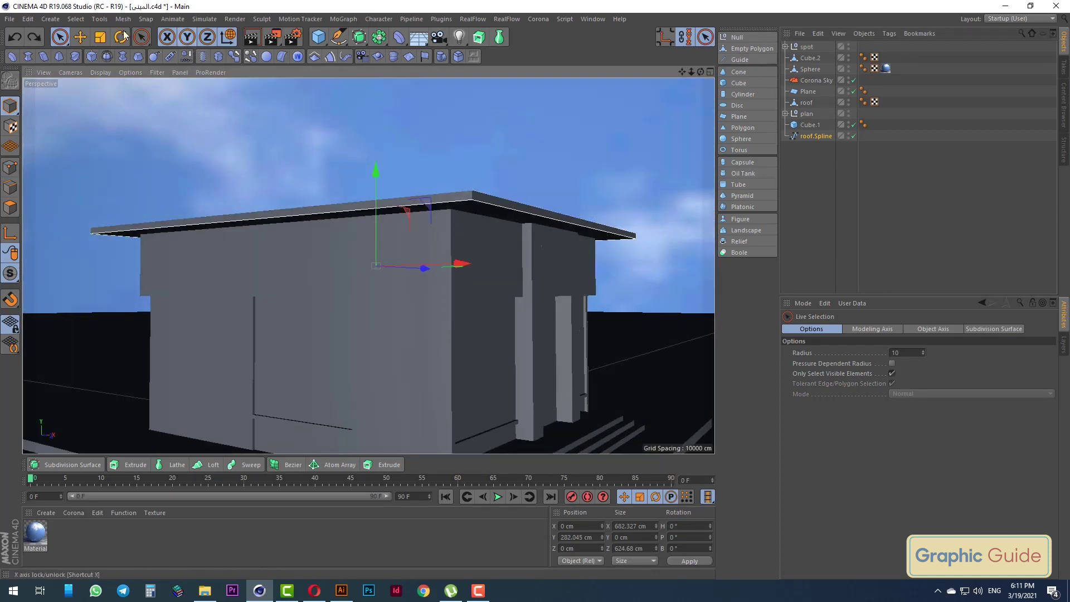
pyautogui.click(122, 19)
pyautogui.moveTo(133, 122)
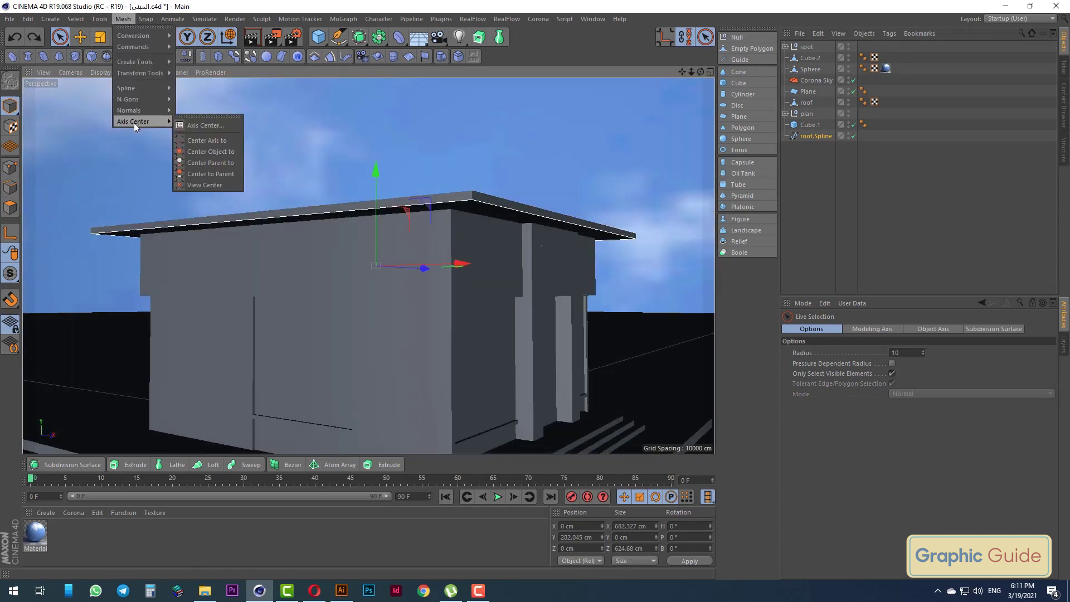
pyautogui.click(215, 140)
# Copy roof.Spline's position values (X 0, Y 332.045, Z 0 cm) from its Coord. tab
pyautogui.moveTo(519, 293)
pyautogui.keyDown('alt'); pyautogui.mouseDown()
pyautogui.moveTo(441, 257)
pyautogui.moveTo(360, 139)
pyautogui.moveTo(372, 122)
pyautogui.mouseUp(); pyautogui.keyUp('alt')
pyautogui.hotkey('ctrl', 'z')
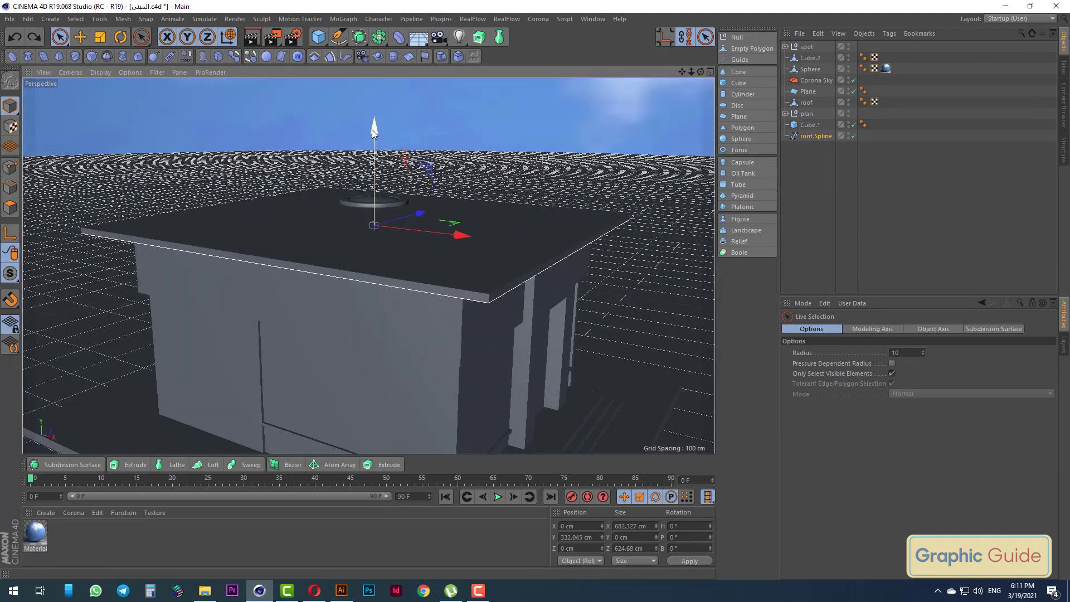
pyautogui.click(815, 136)
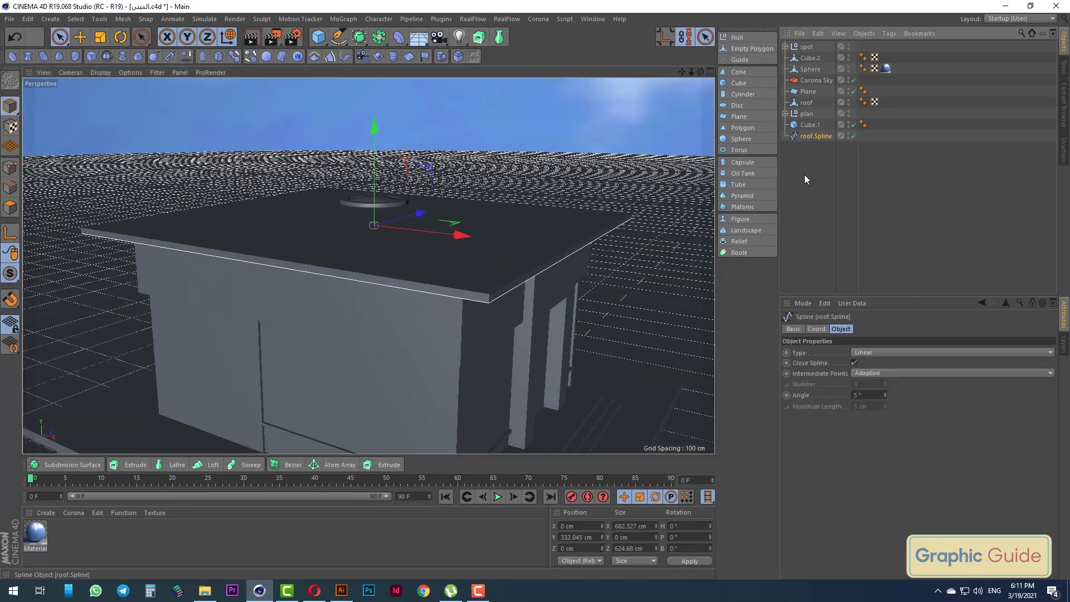
pyautogui.click(817, 329)
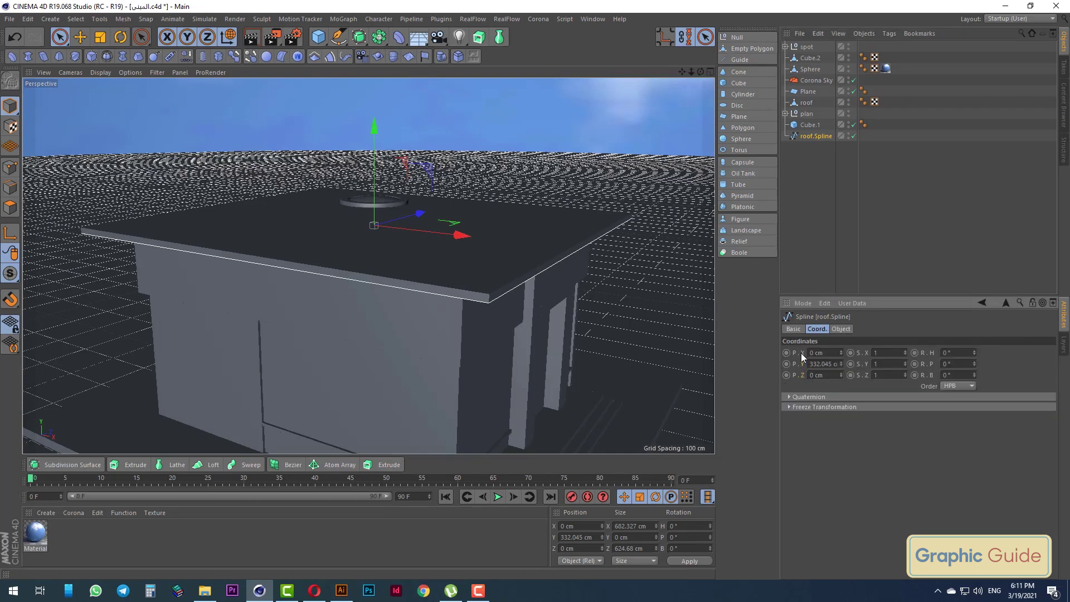
pyautogui.rightClick(801, 353)
# Add a MoGraph Cloner and paste the spline's position onto it
pyautogui.click(343, 19)
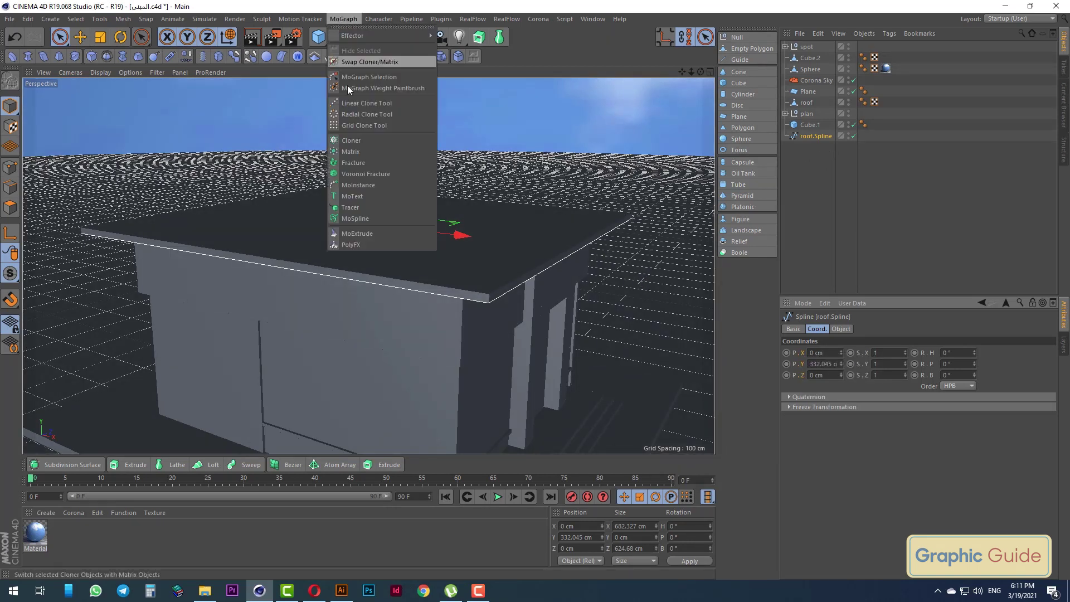
pyautogui.click(352, 141)
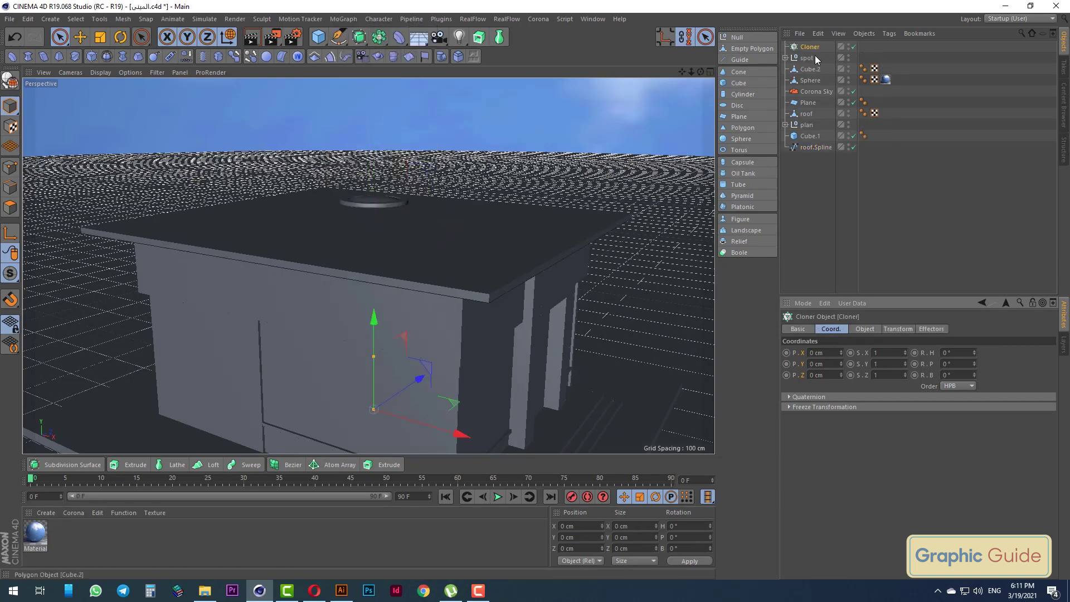
pyautogui.rightClick(800, 364)
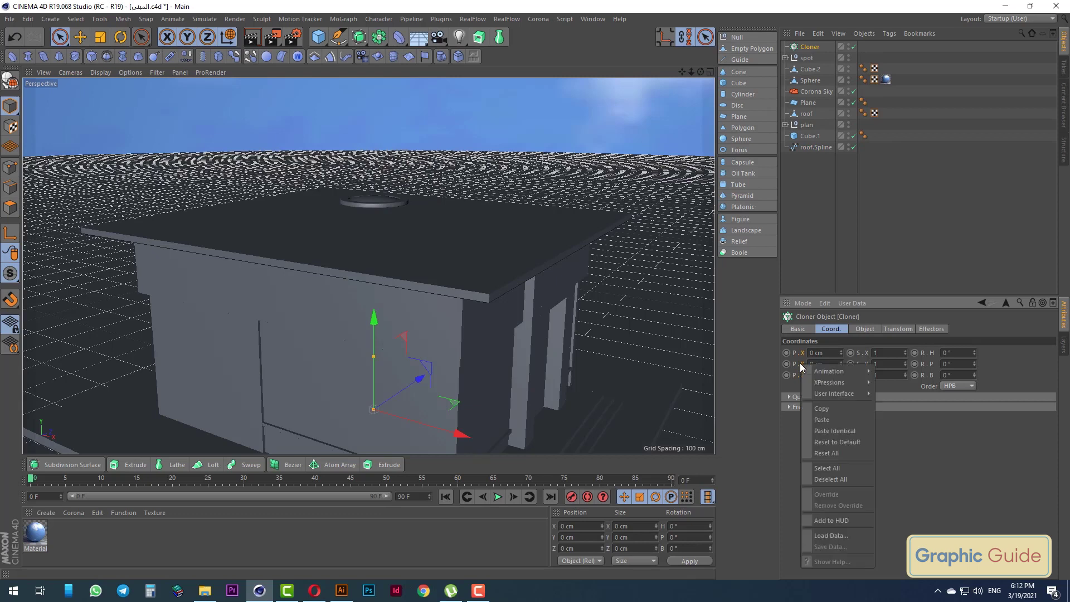
pyautogui.click(832, 419)
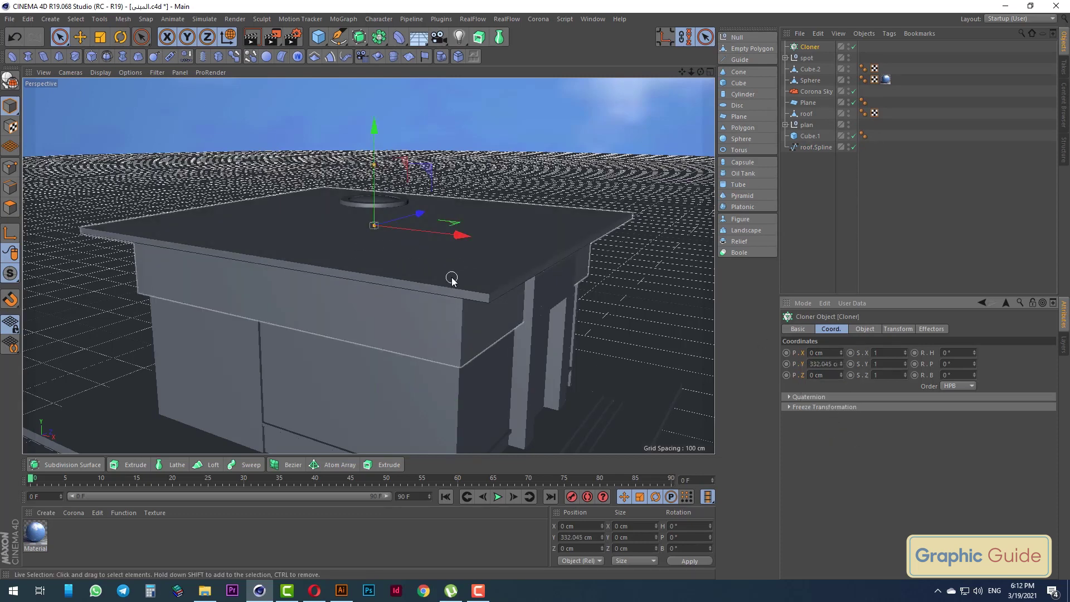
# Paste the same 332.045 cm position onto the spot null
pyautogui.click(821, 148)
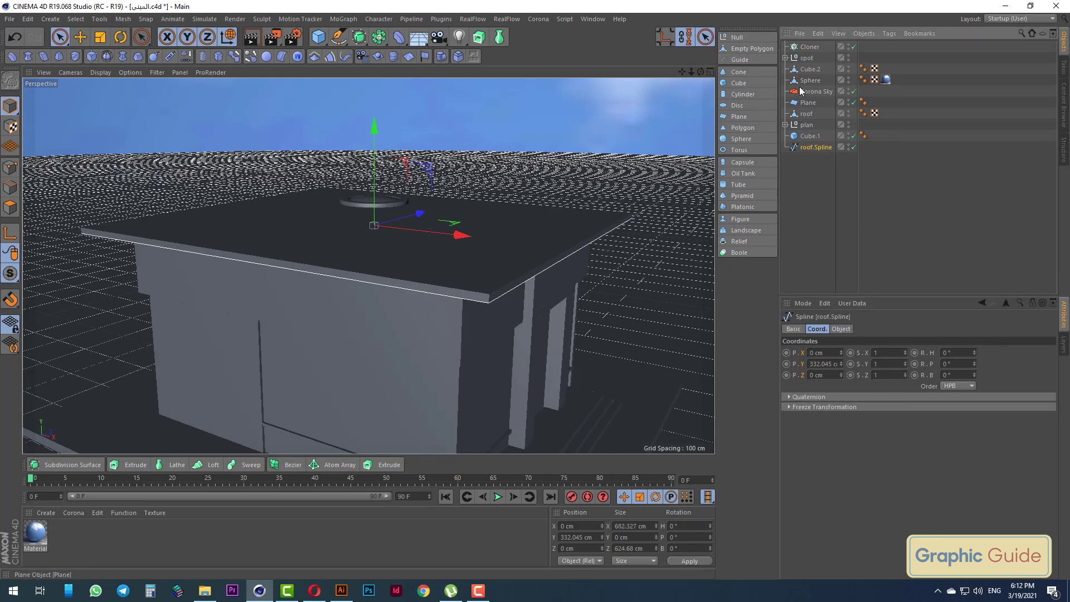
pyautogui.click(806, 58)
pyautogui.rightClick(804, 365)
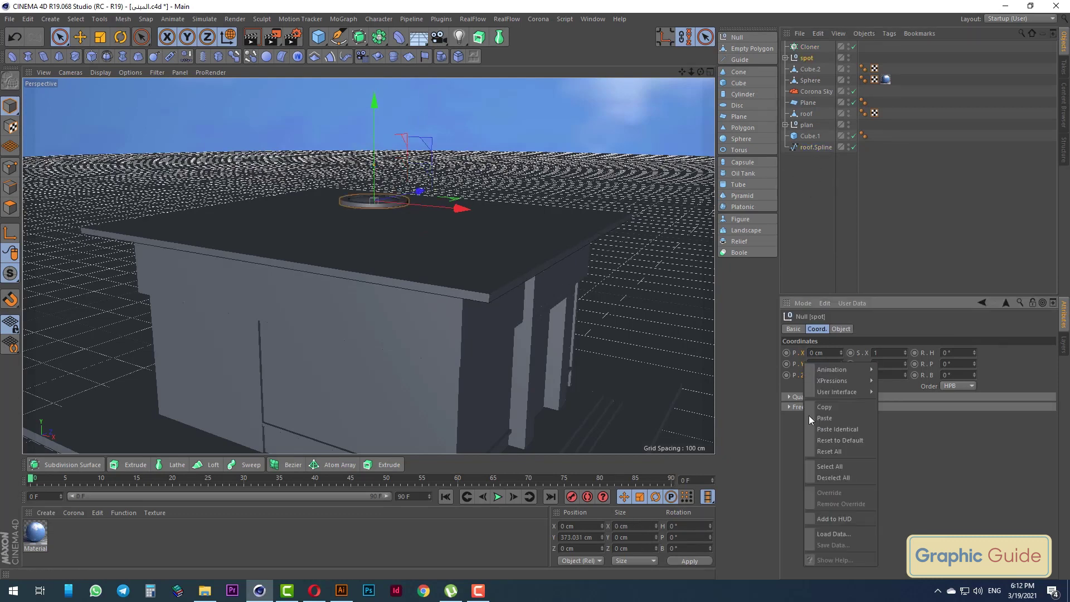
pyautogui.click(815, 416)
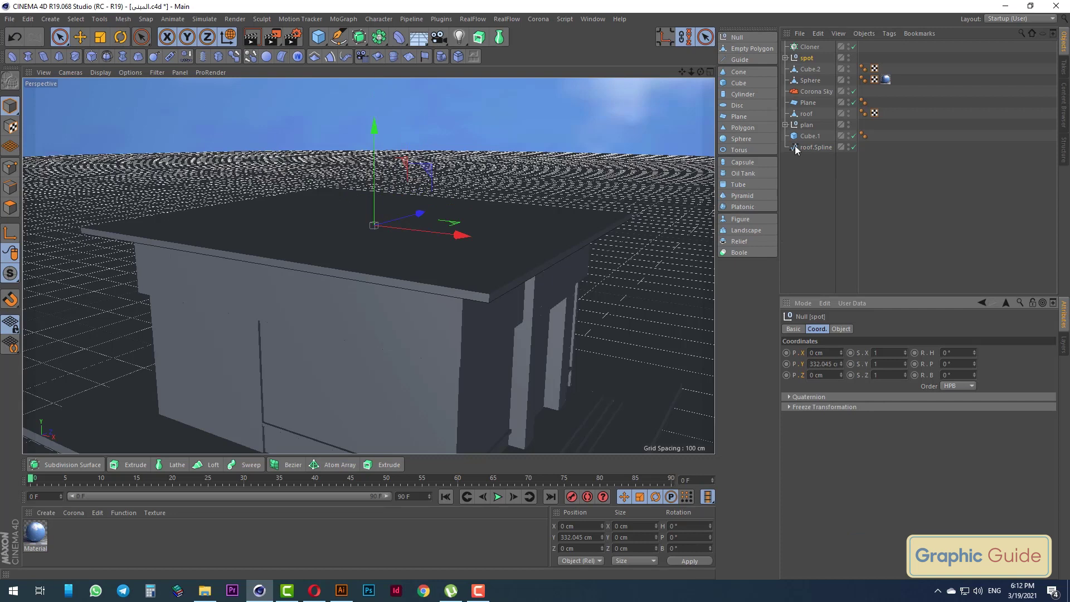
# Select the Cloner and bring up its Object tab mode choices
pyautogui.click(809, 47)
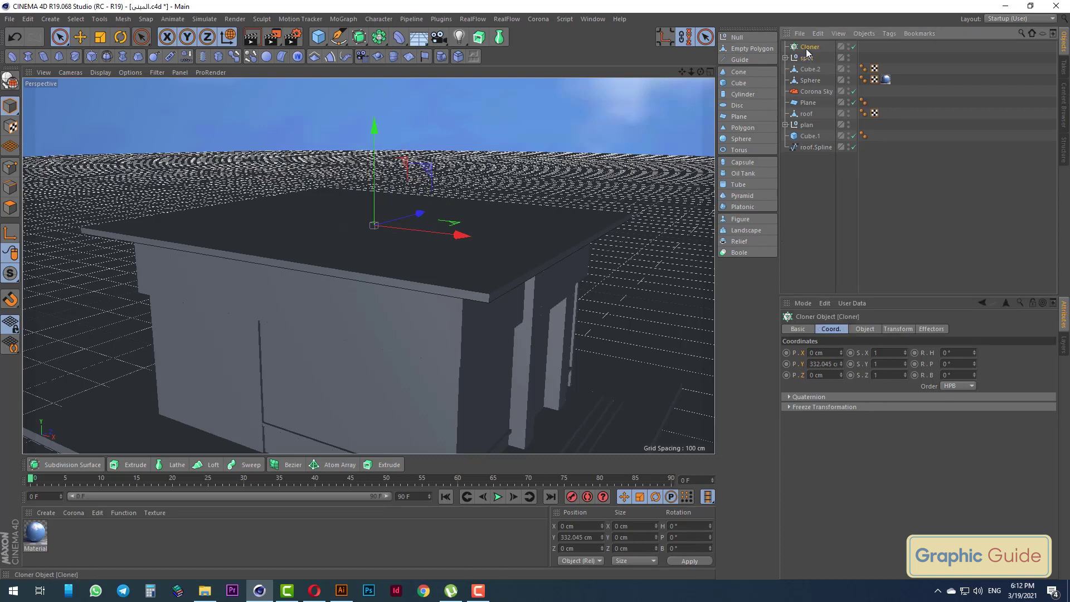
pyautogui.click(873, 329)
pyautogui.click(828, 352)
# Set the Cloner to Object mode targeting roof.Spline and nest the spot fixture under it
pyautogui.click(844, 353)
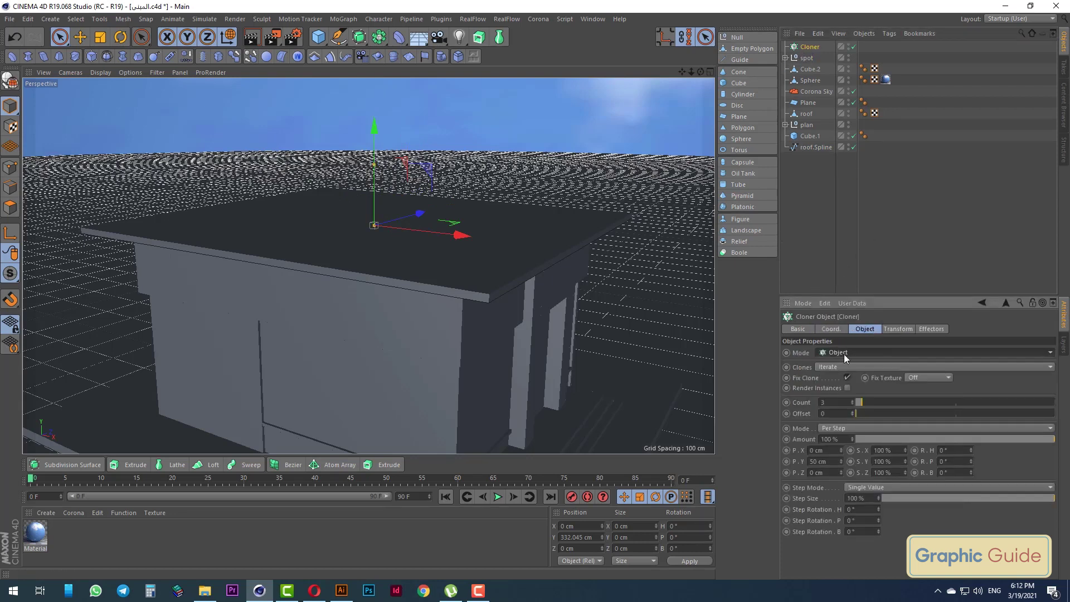
pyautogui.moveTo(820, 148)
pyautogui.mouseDown()
pyautogui.moveTo(857, 412)
pyautogui.moveTo(848, 404)
pyautogui.mouseUp()
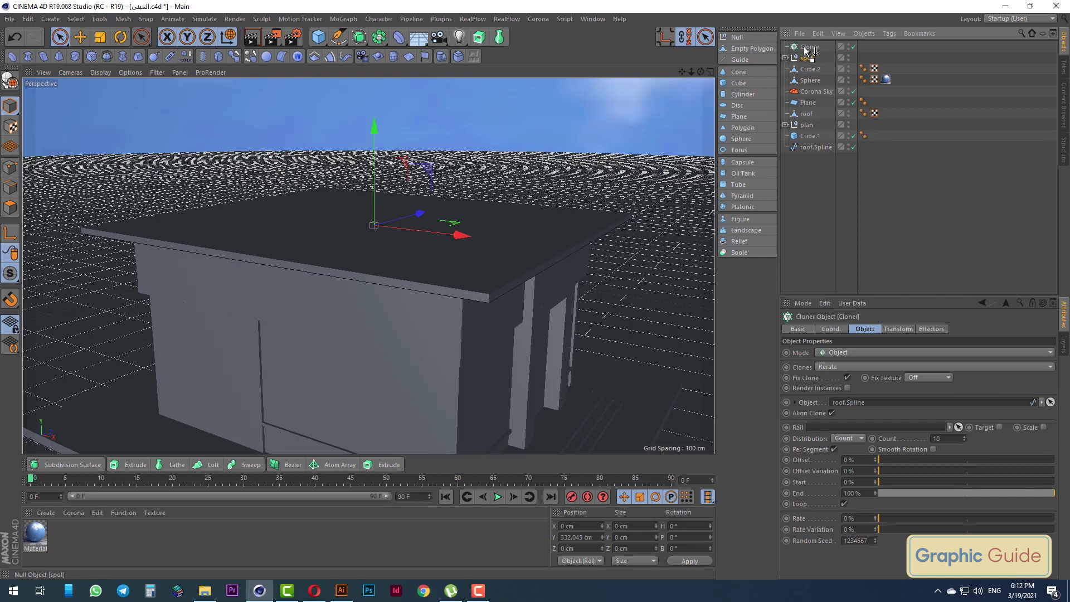
pyautogui.moveTo(809, 51); pyautogui.dragTo(809, 48)
# Shrink the cloned spot discs in Top view with the Scale tool
pyautogui.keyDown('alt'); pyautogui.moveTo(390, 290); pyautogui.dragTo(451, 340); pyautogui.keyUp('alt')
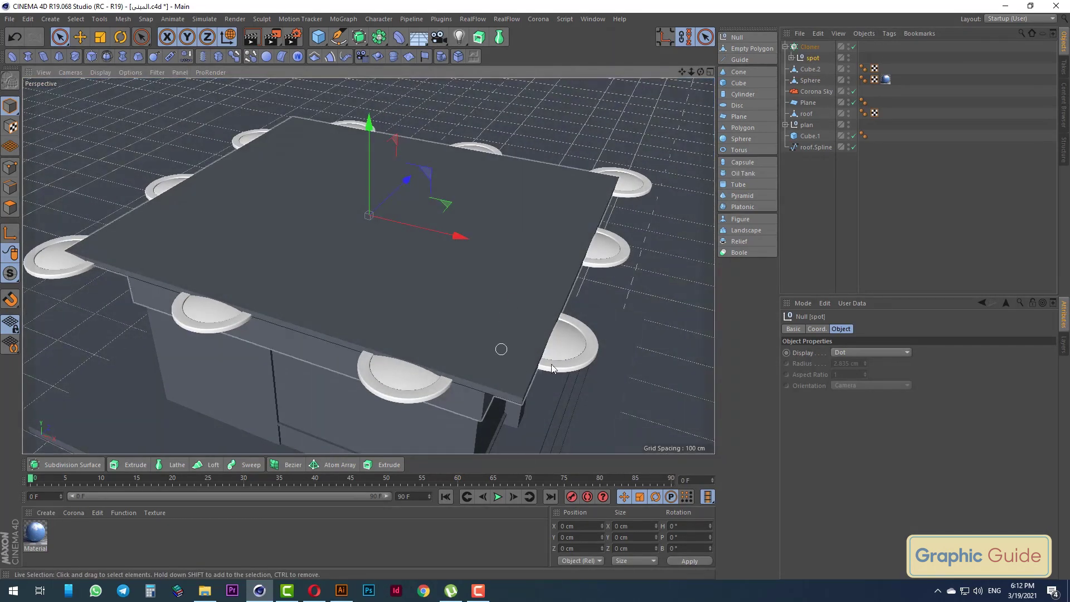
pyautogui.press('F2')
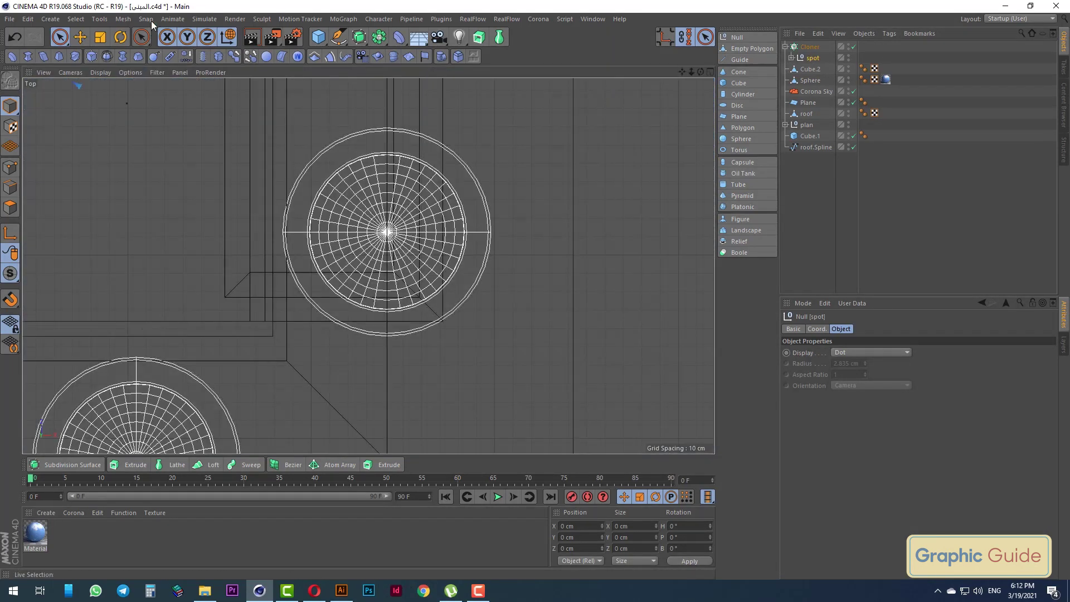
pyautogui.click(102, 36)
pyautogui.scroll(-4, 526, 239)
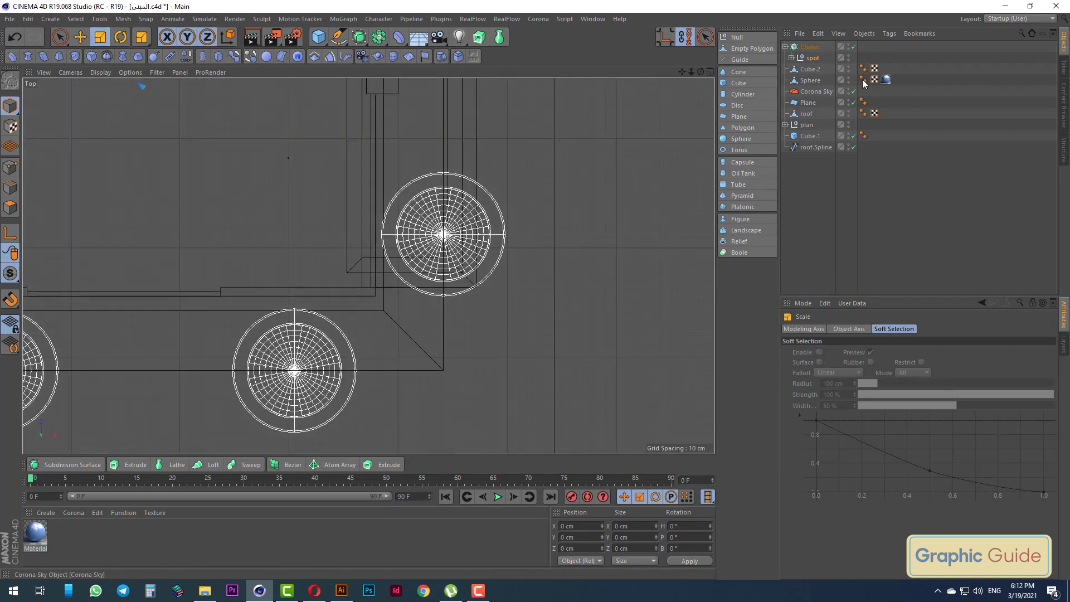
pyautogui.scroll(-3, 643, 245)
pyautogui.moveTo(659, 247); pyautogui.dragTo(314, 295)
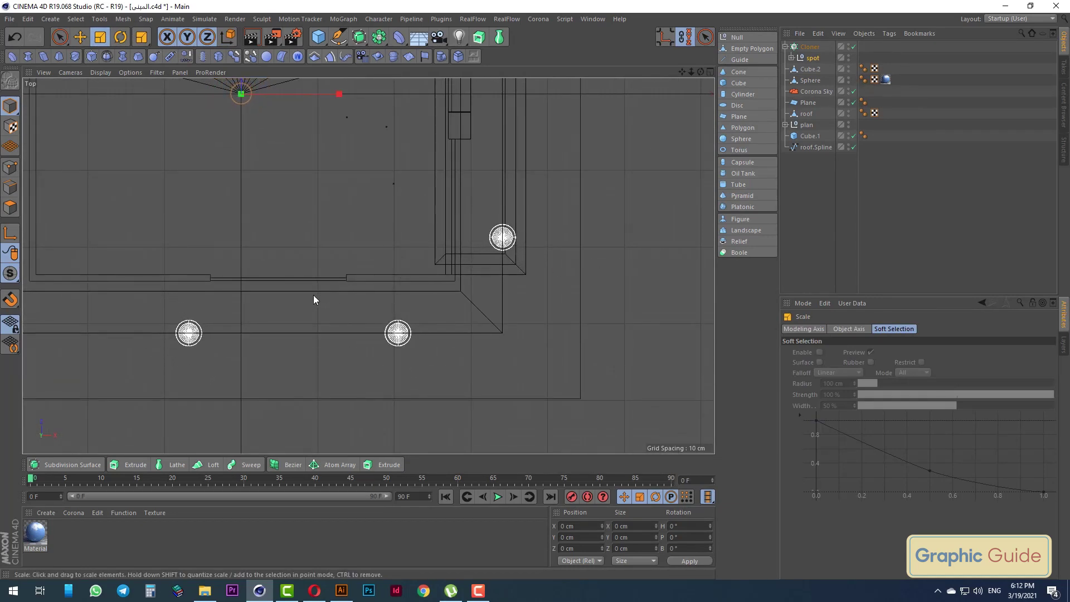
# Increase the Cloner's count from 10 to 19 so spots spread evenly around the roof edge
pyautogui.click(809, 47)
pyautogui.scroll(-5, 624, 440)
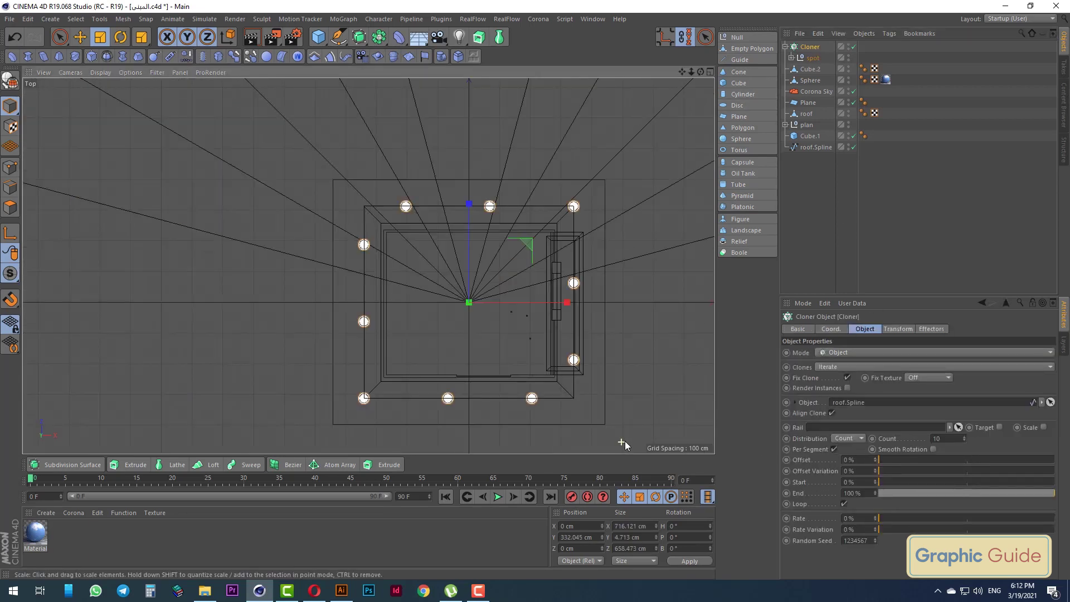
pyautogui.moveTo(965, 436); pyautogui.dragTo(981, 432)
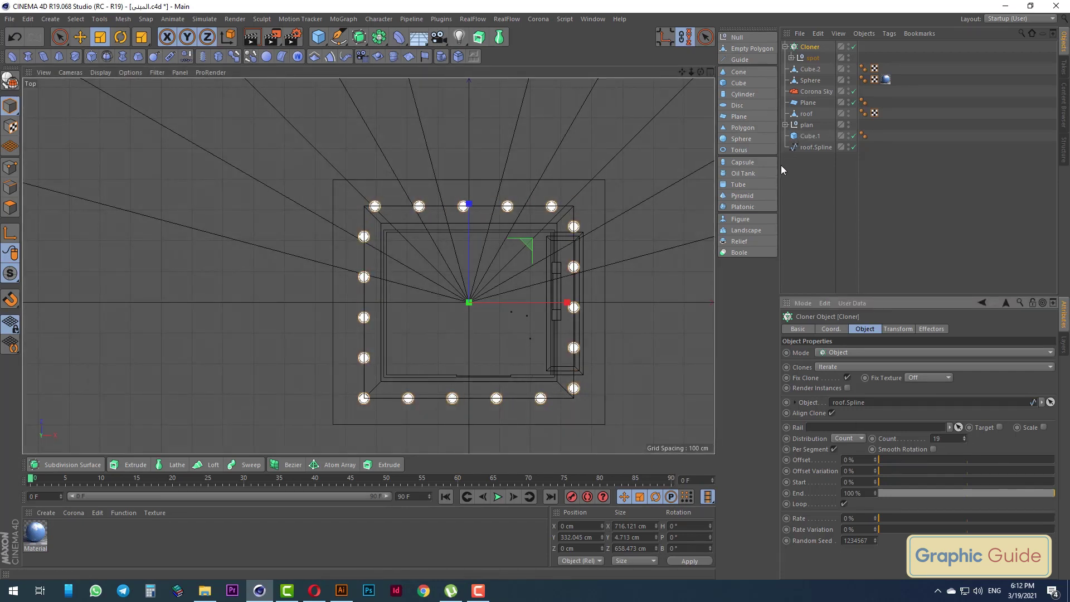
pyautogui.scroll(2, 521, 259)
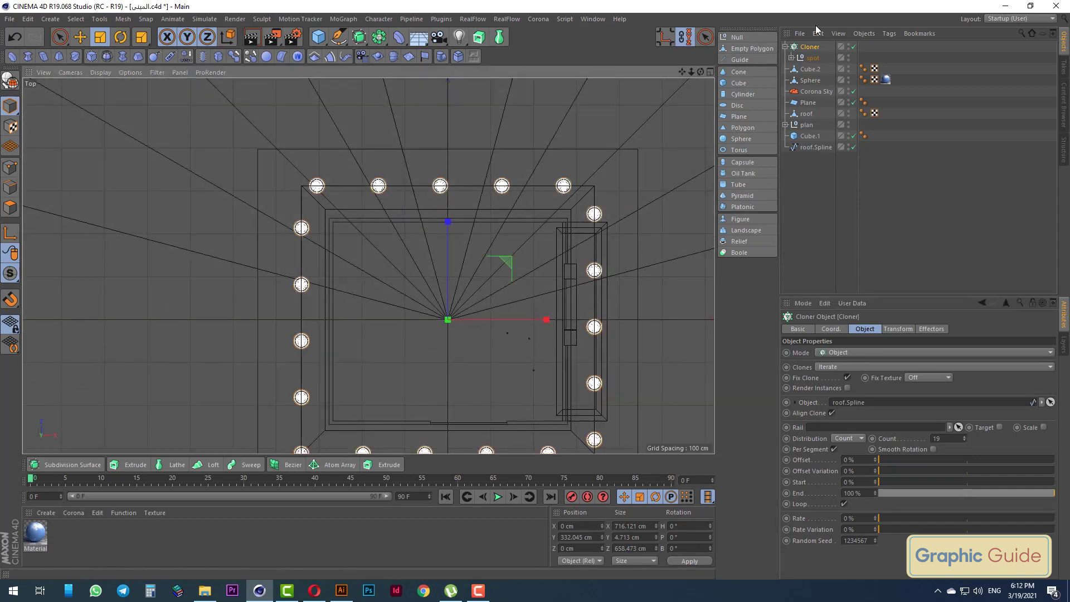
pyautogui.press('F1')
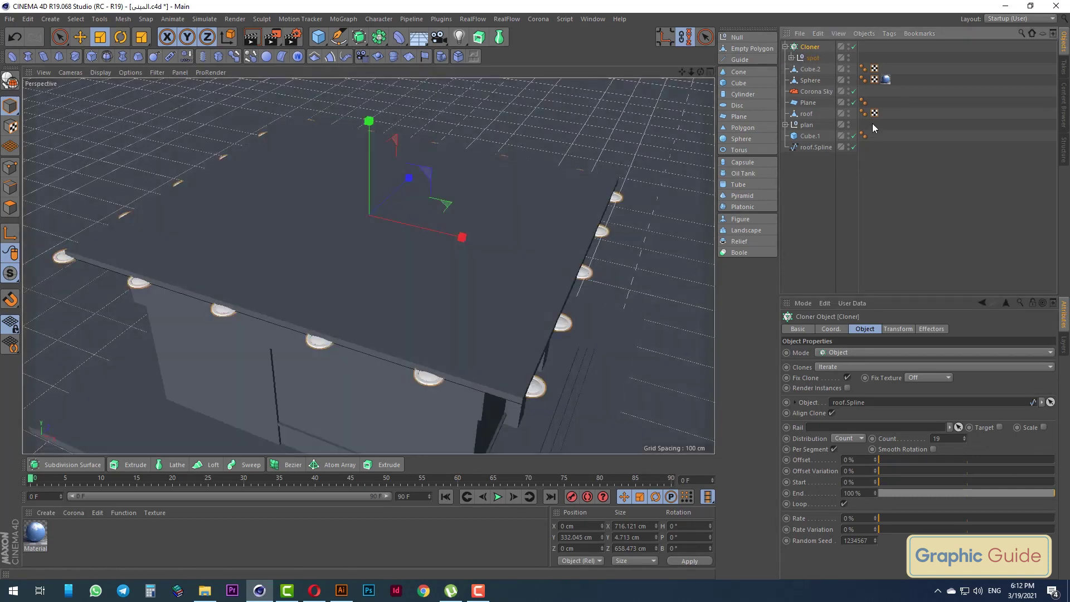
pyautogui.click(814, 147)
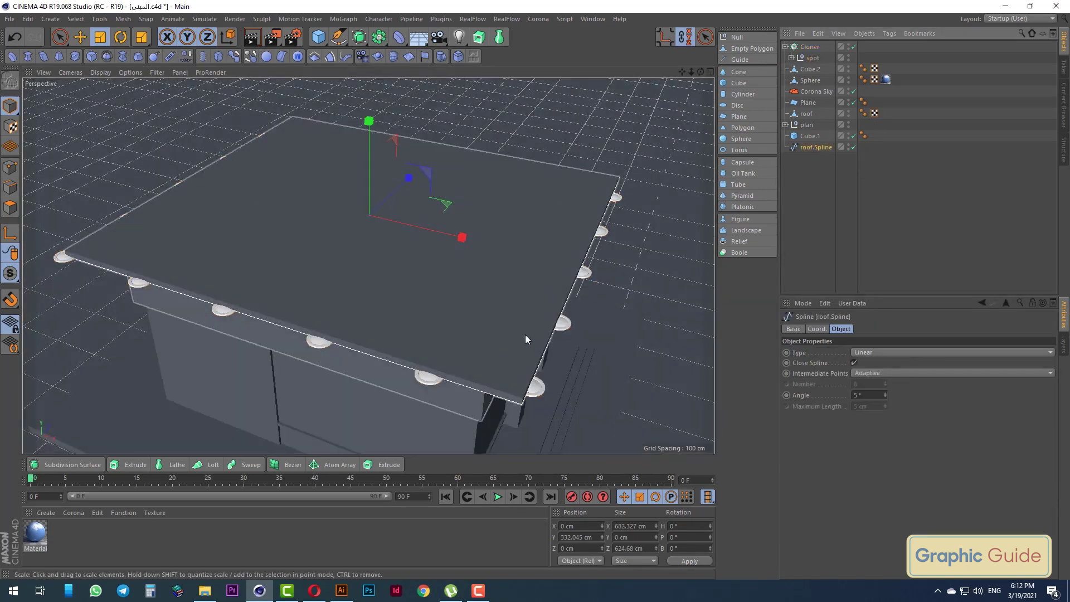
# Scale roof.Spline down slightly in Top view
pyautogui.click(100, 38)
pyautogui.press('F3')
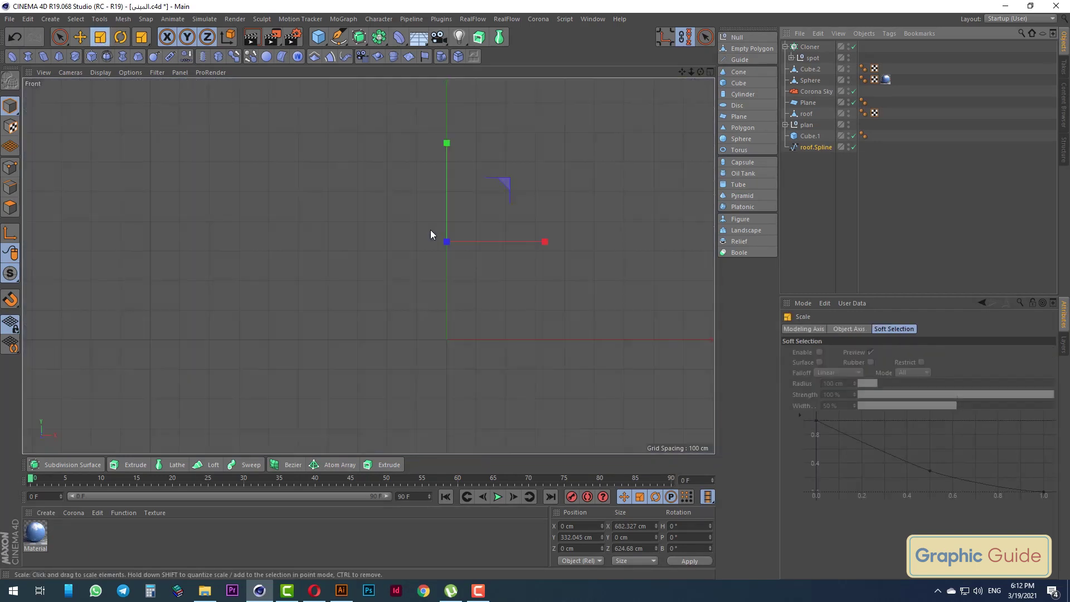
pyautogui.scroll(5, 474, 246)
pyautogui.scroll(-3, 500, 259)
pyautogui.scroll(-3, 502, 262)
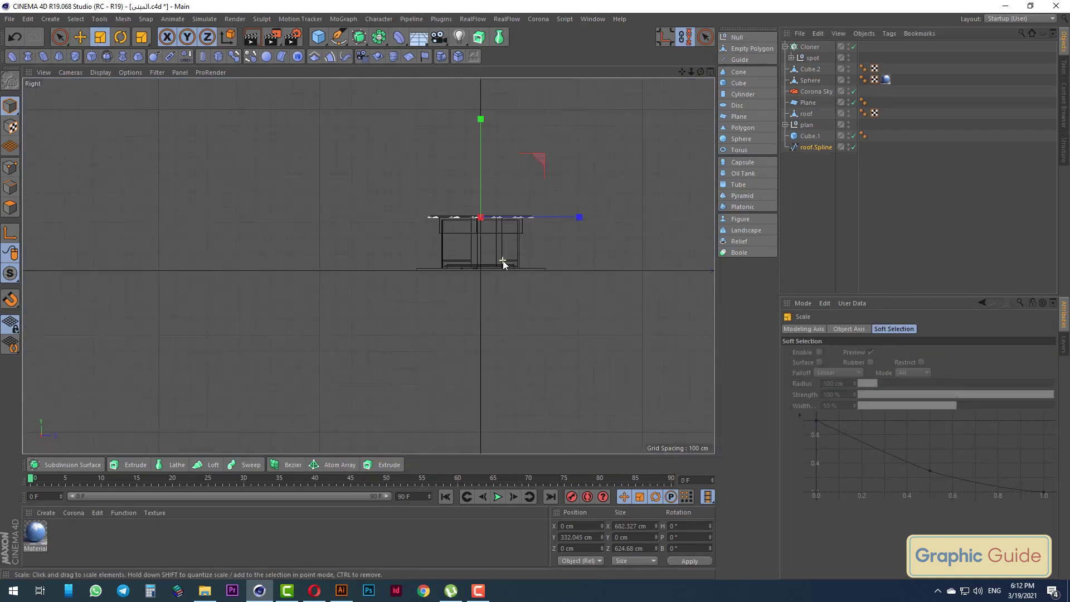
pyautogui.press('F2')
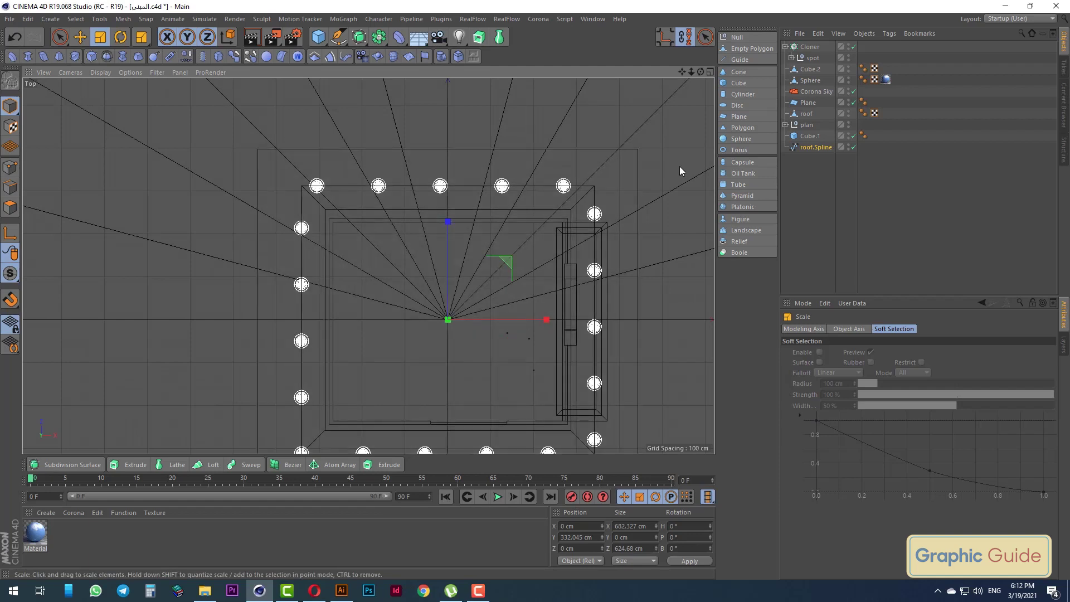
pyautogui.moveTo(680, 166); pyautogui.dragTo(650, 175)
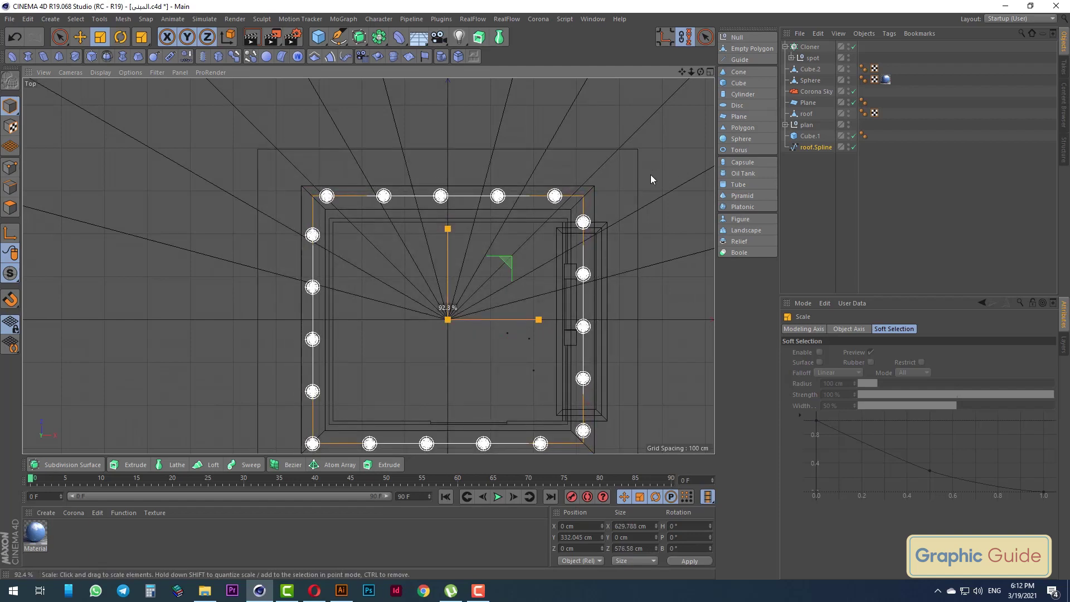
pyautogui.scroll(2, 440, 196)
pyautogui.moveTo(695, 208)
pyautogui.mouseDown()
pyautogui.moveTo(685, 215)
pyautogui.moveTo(694, 206)
pyautogui.mouseUp()
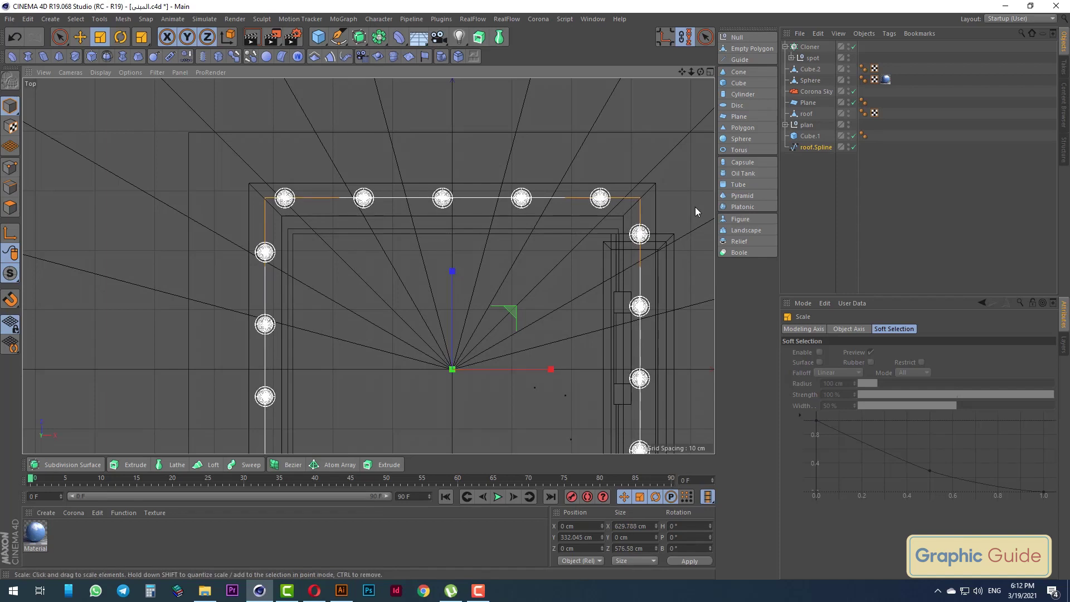
# Raise roof.Spline in Front view to Y 340.723 cm
pyautogui.press('F1')
pyautogui.press('F4')
pyautogui.press('space')
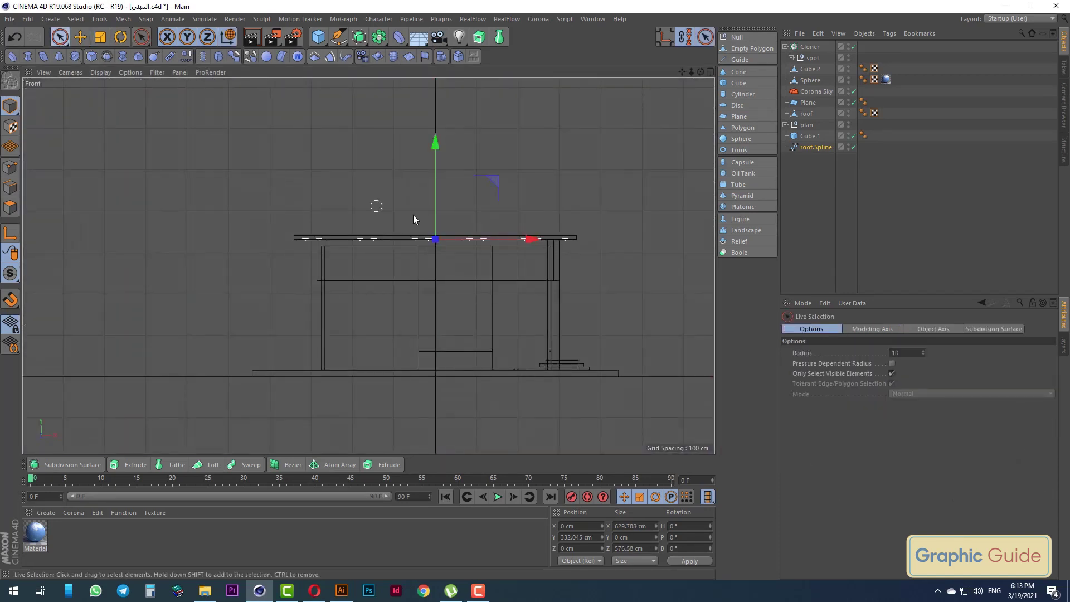
pyautogui.moveTo(488, 181); pyautogui.dragTo(489, 192)
pyautogui.press('F1')
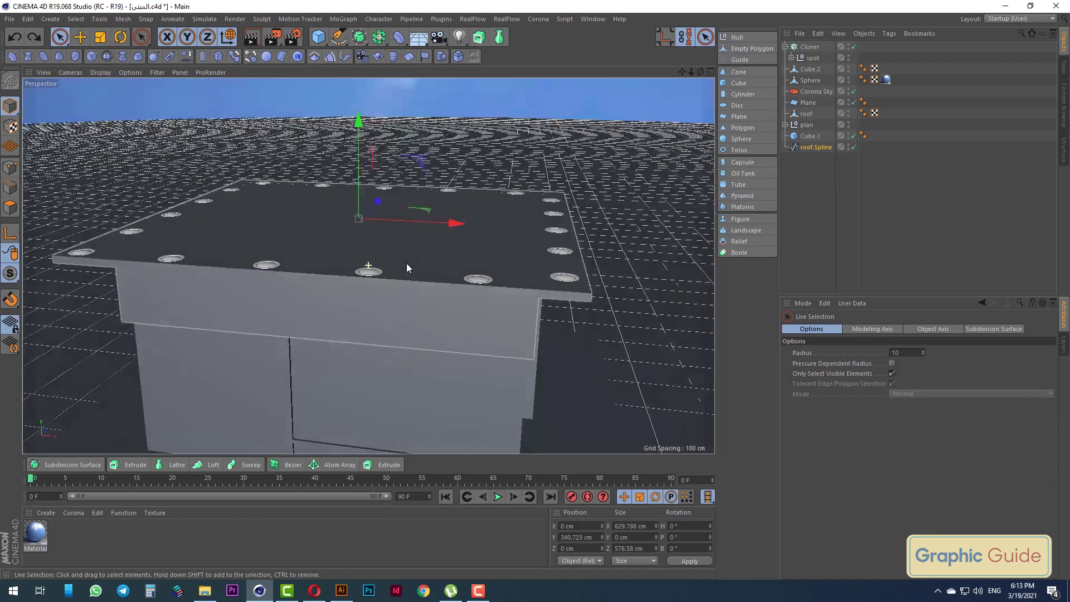
# Lower roof.Spline to Y 331.716 cm beneath the roof overhang
pyautogui.moveTo(406, 267)
pyautogui.keyDown('alt'); pyautogui.mouseDown()
pyautogui.moveTo(404, 218)
pyautogui.moveTo(375, 209)
pyautogui.mouseUp(); pyautogui.keyUp('alt')
pyautogui.scroll(3, 376, 209)
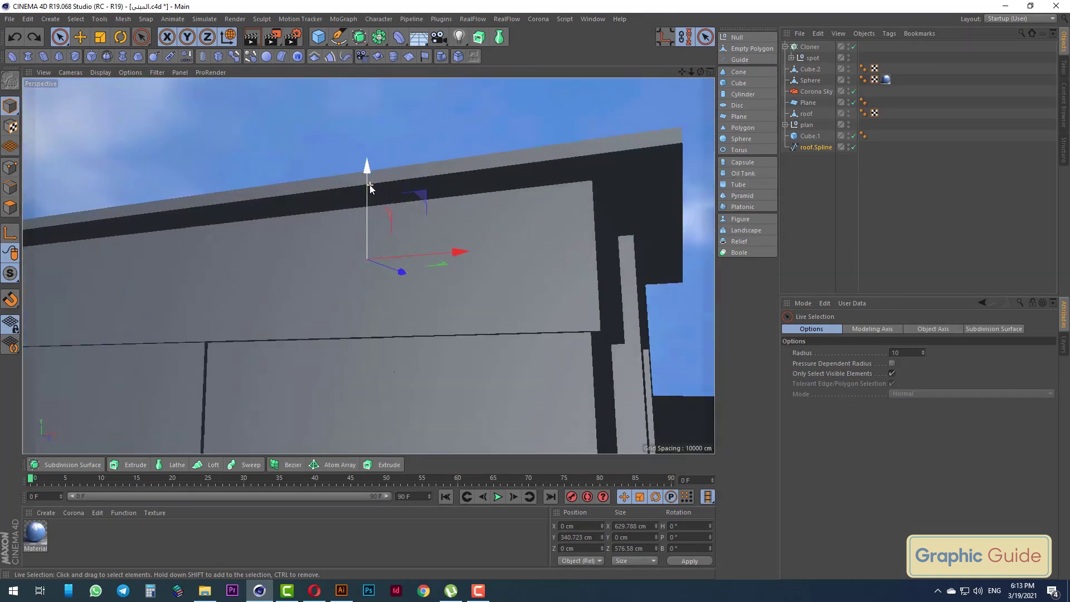
pyautogui.click(808, 147)
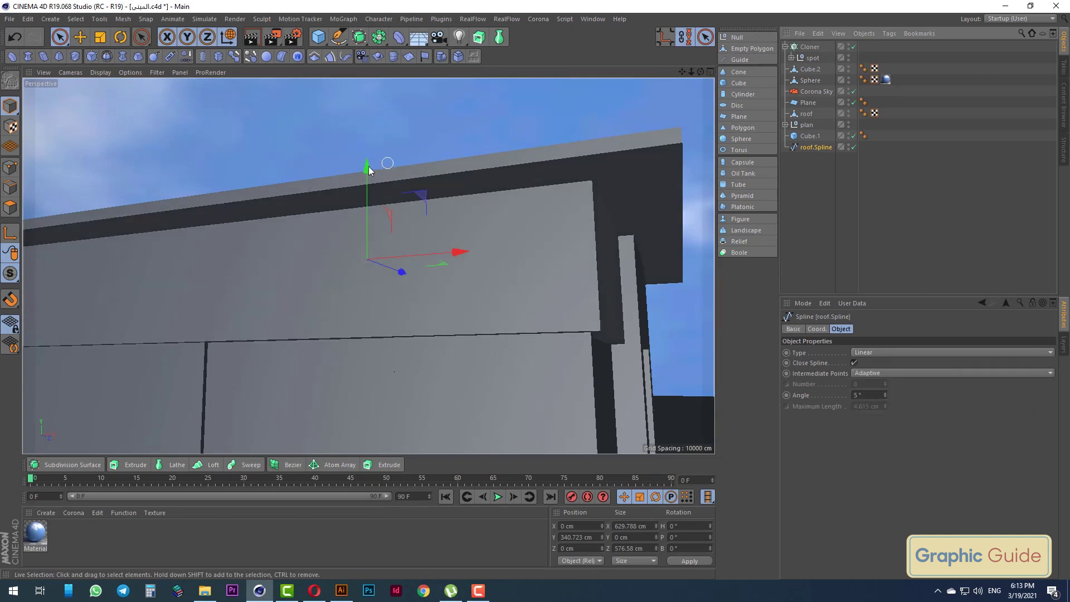
pyautogui.moveTo(367, 167); pyautogui.dragTo(369, 177)
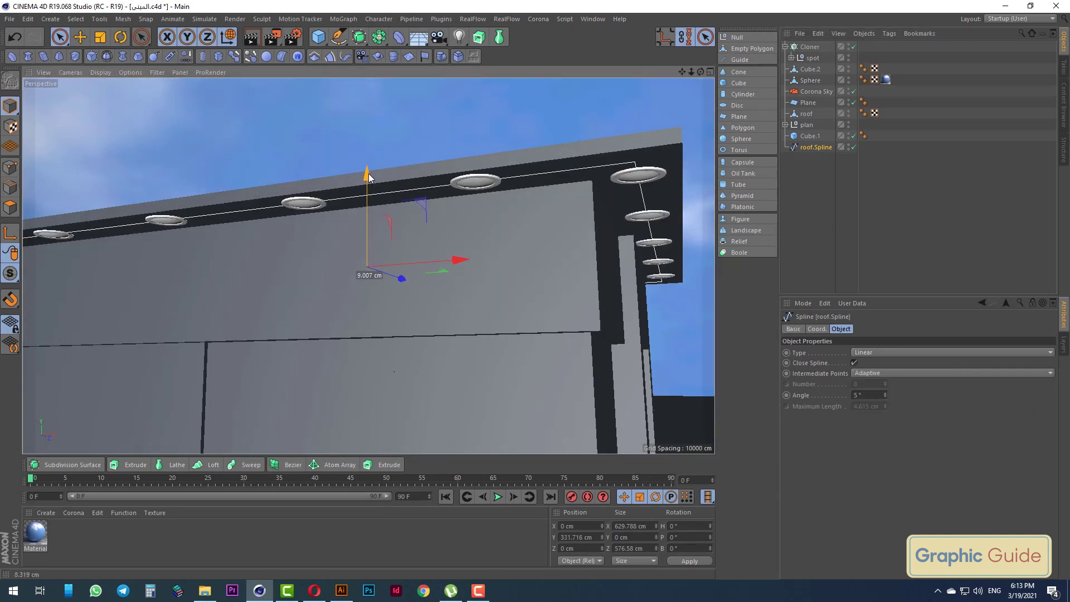
# Rescale roof.Spline slightly and shrink the spot fixtures to about 96%
pyautogui.keyDown('alt'); pyautogui.moveTo(459, 223); pyautogui.dragTo(454, 205); pyautogui.keyUp('alt')
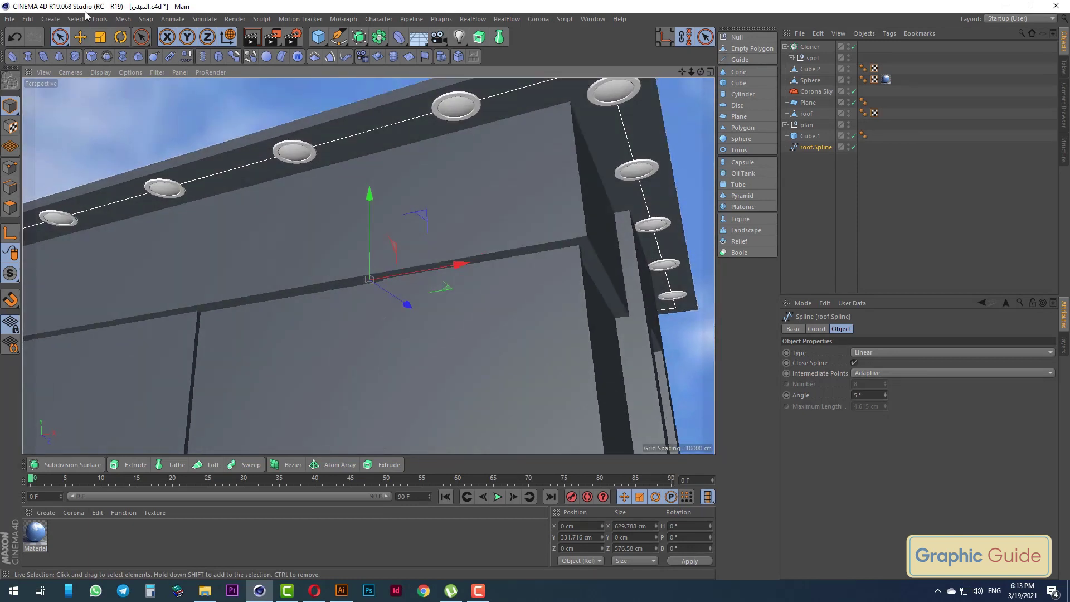
pyautogui.click(101, 37)
pyautogui.moveTo(516, 136); pyautogui.dragTo(506, 137)
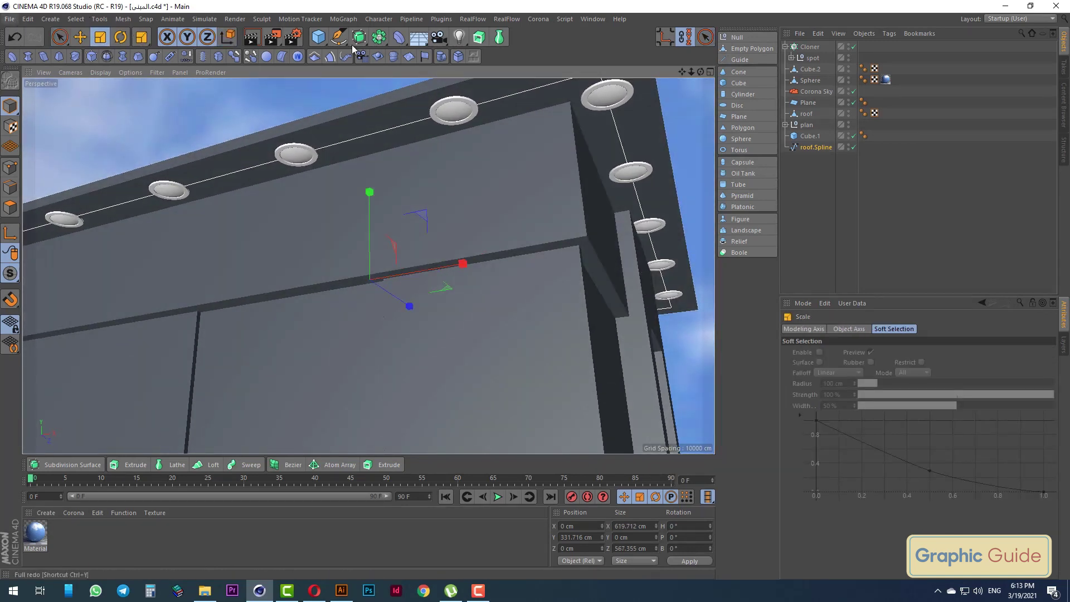
pyautogui.click(812, 58)
pyautogui.moveTo(493, 166); pyautogui.dragTo(386, 177)
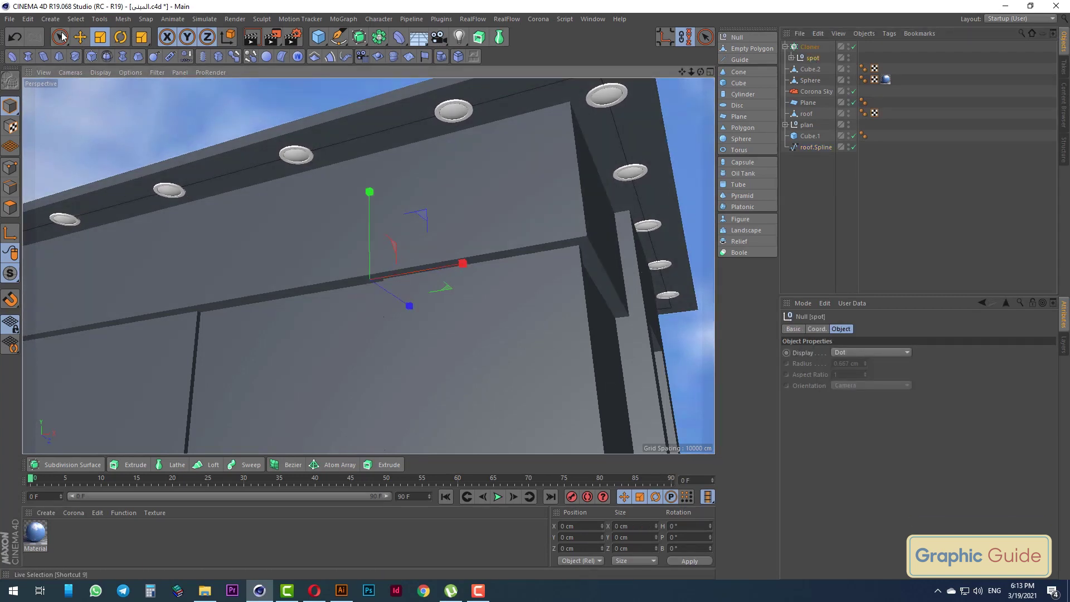
pyautogui.press('space')
pyautogui.scroll(5, 418, 228)
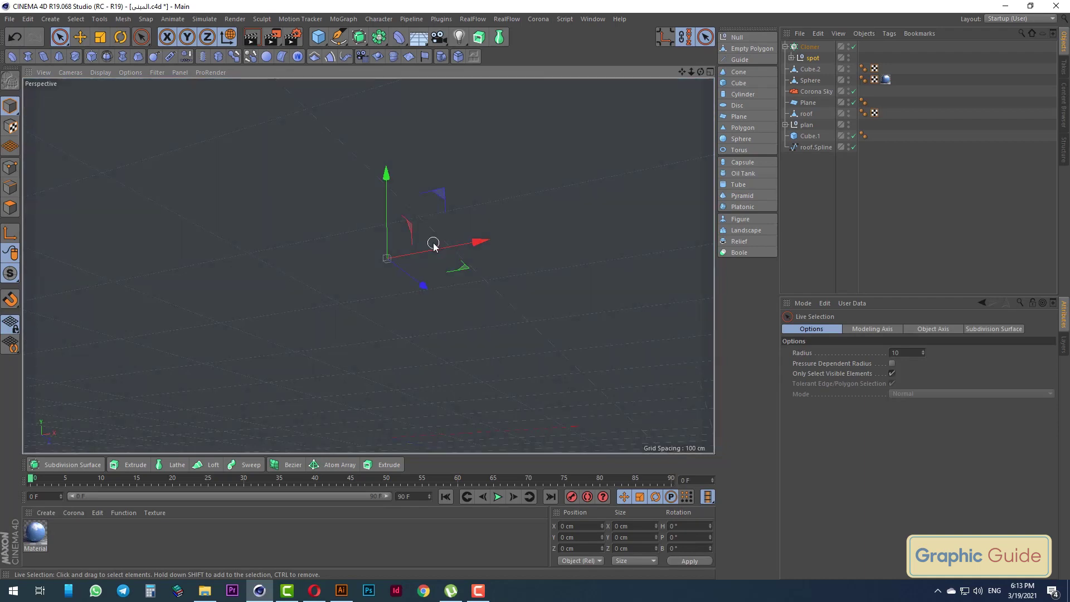
pyautogui.scroll(-5, 434, 306)
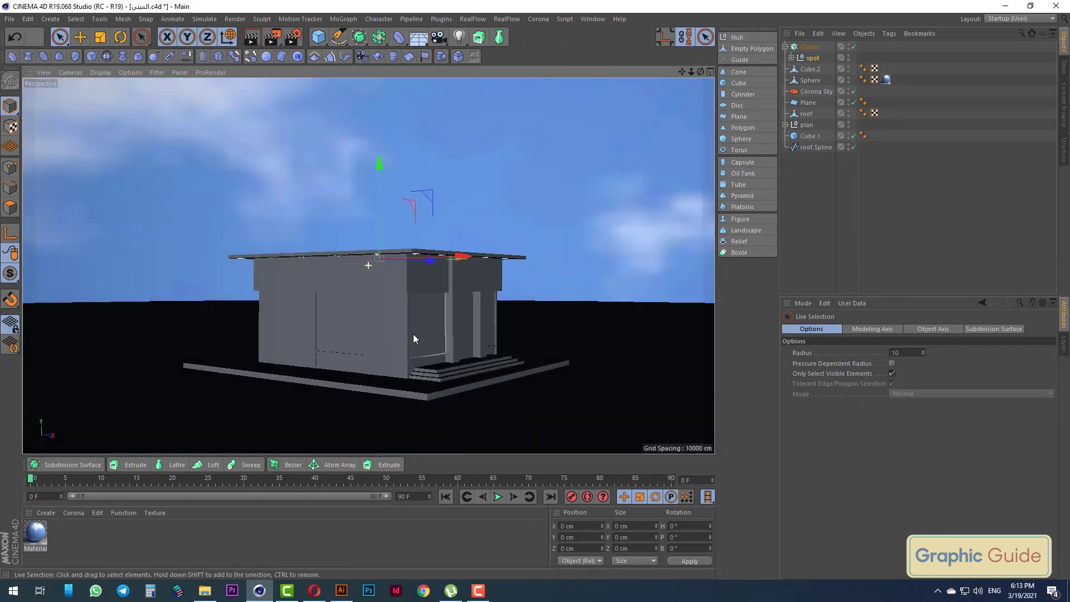
pyautogui.scroll(2, 408, 329)
pyautogui.scroll(3, 401, 323)
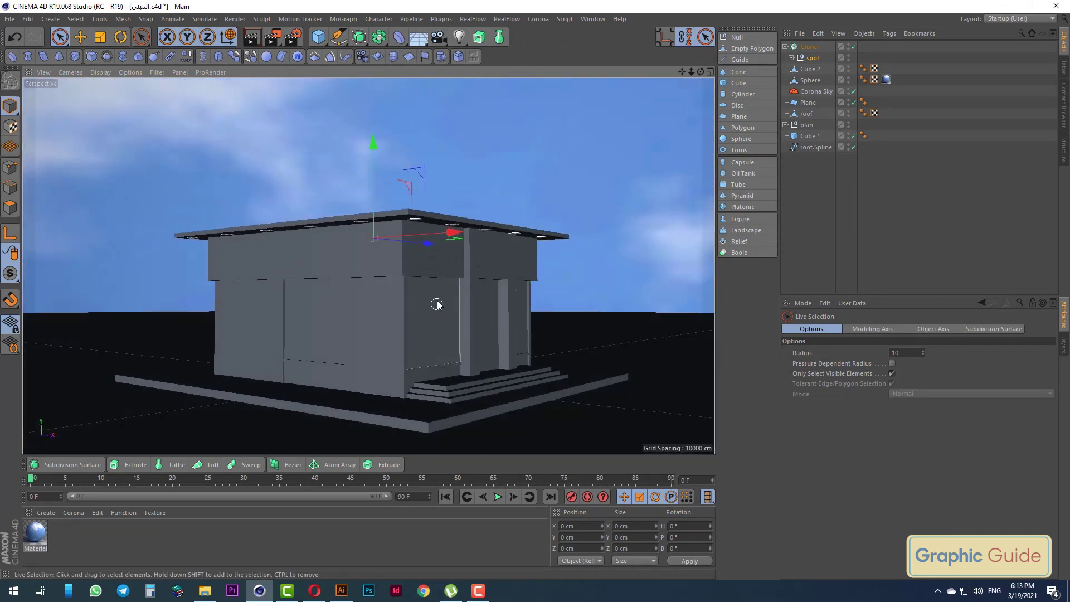